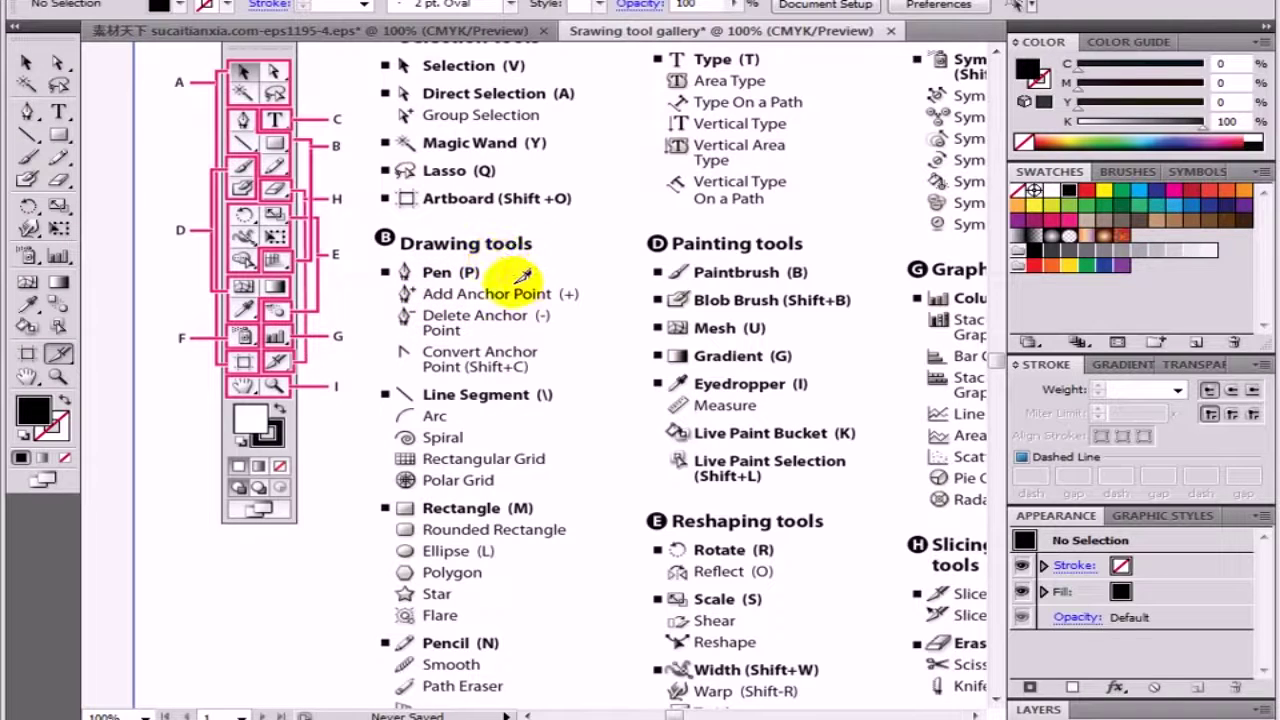
Step: Switch to the Selection tool and scroll the chart to show the Drawing tools list
{"action": "left_click", "coordinate": [26, 55]}
{"action": "left_click_drag", "start_coordinate": [668, 350], "coordinate": [630, 273]}
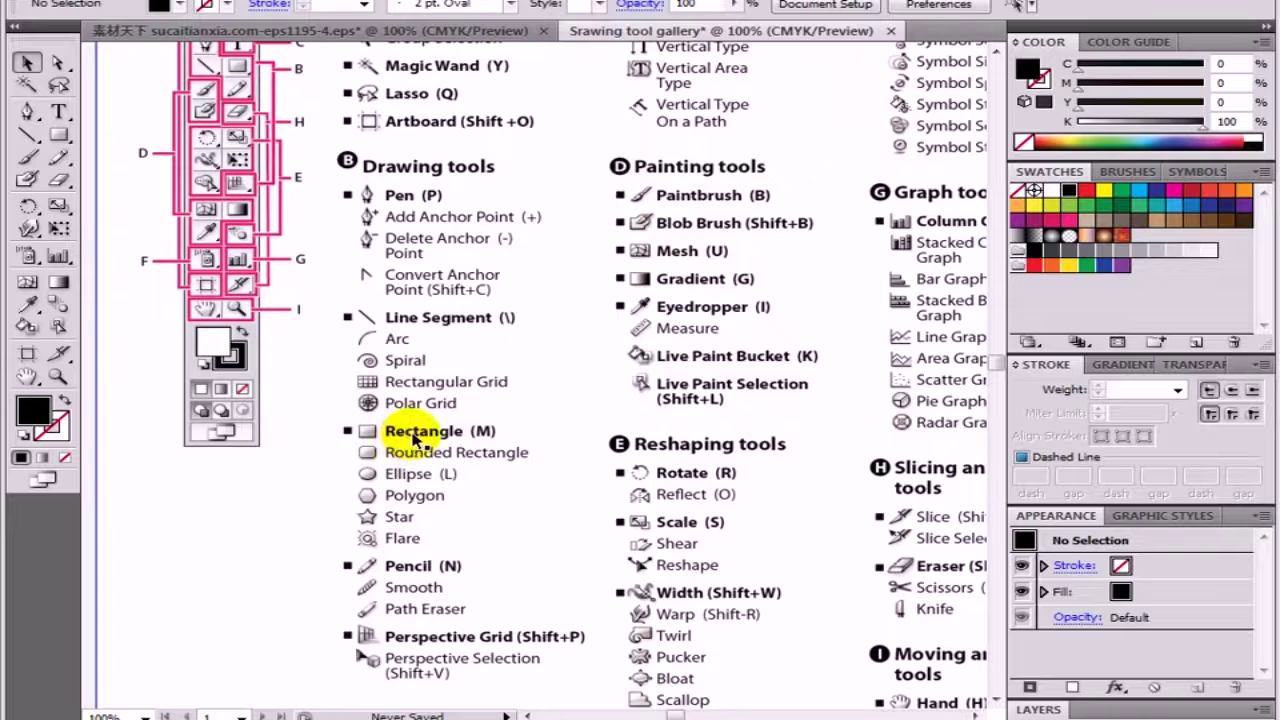
{"action": "scroll", "coordinate": [425, 400], "scroll_direction": "down", "scroll_amount": 2}
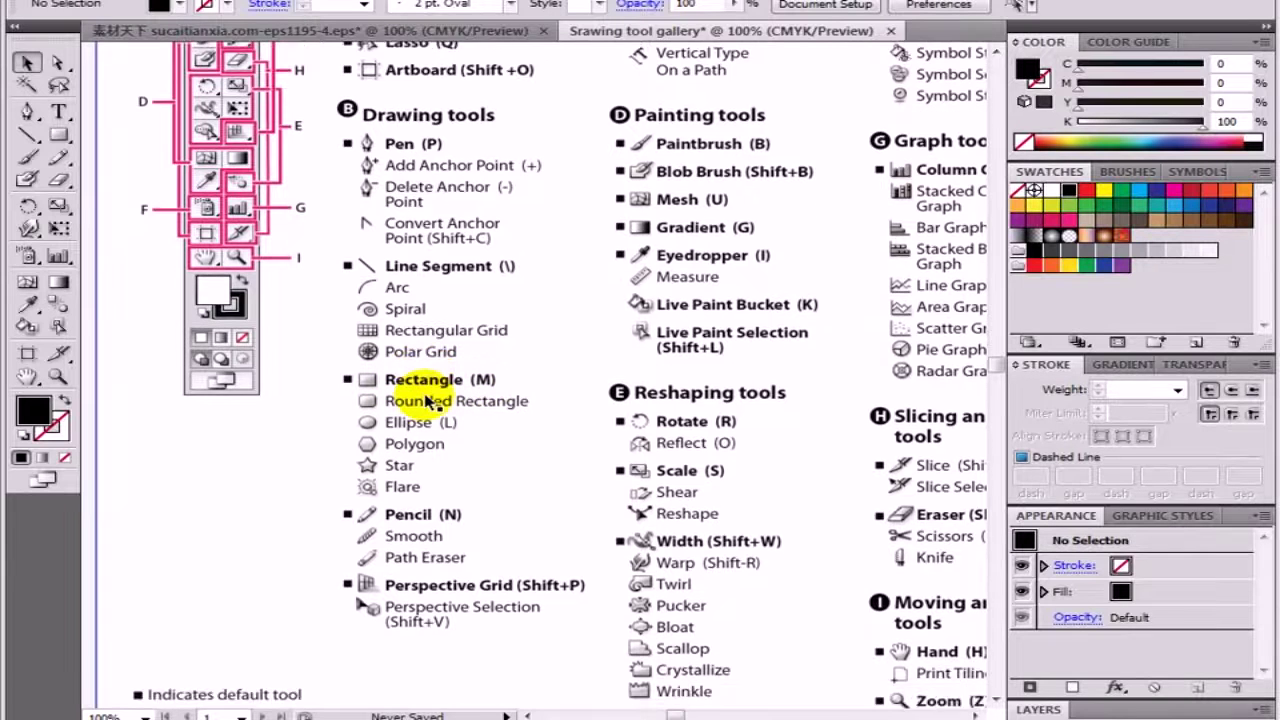
{"action": "scroll", "coordinate": [425, 400], "scroll_direction": "down", "scroll_amount": 1}
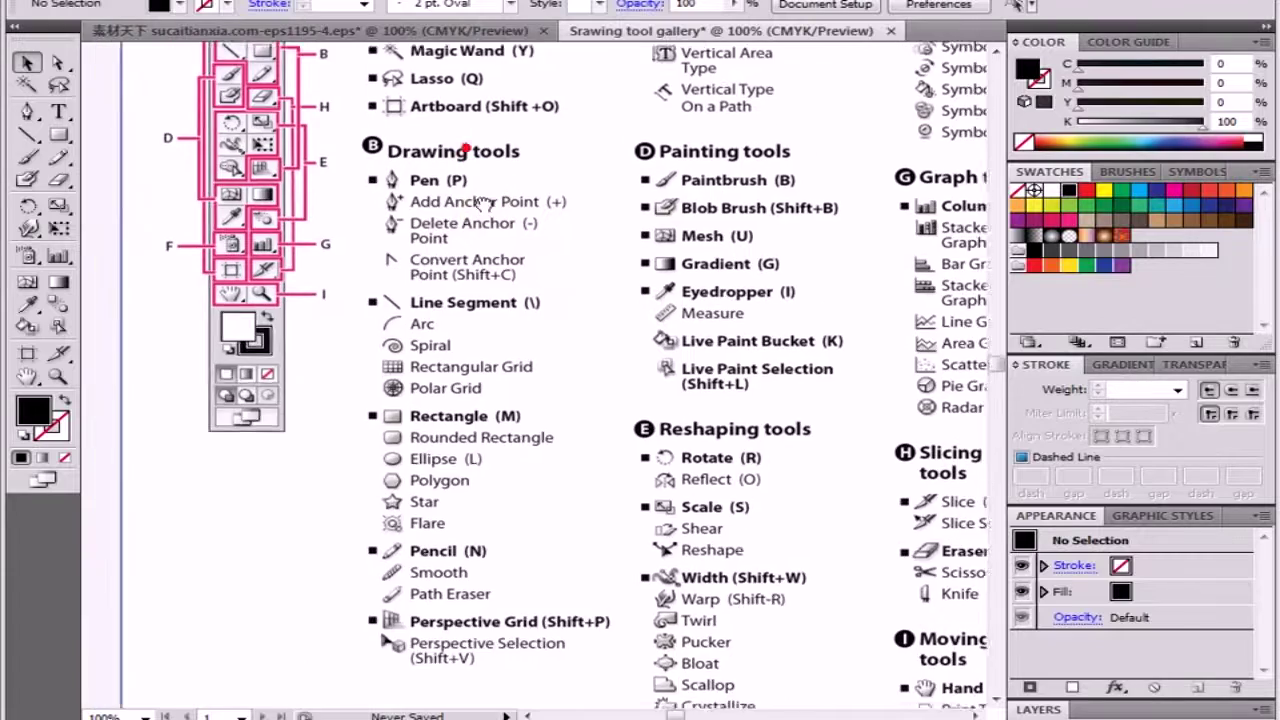
{"action": "scroll", "coordinate": [470, 160], "scroll_direction": "up", "scroll_amount": 2}
Step: Pan past the toolbox diagram and Convert Anchor Point entry, then zoom out to the gallery page
{"action": "mouse_move", "coordinate": [493, 215]}
{"action": "left_mouse_down"}
{"action": "mouse_move", "coordinate": [470, 255]}
{"action": "mouse_move", "coordinate": [508, 325]}
{"action": "left_mouse_up"}
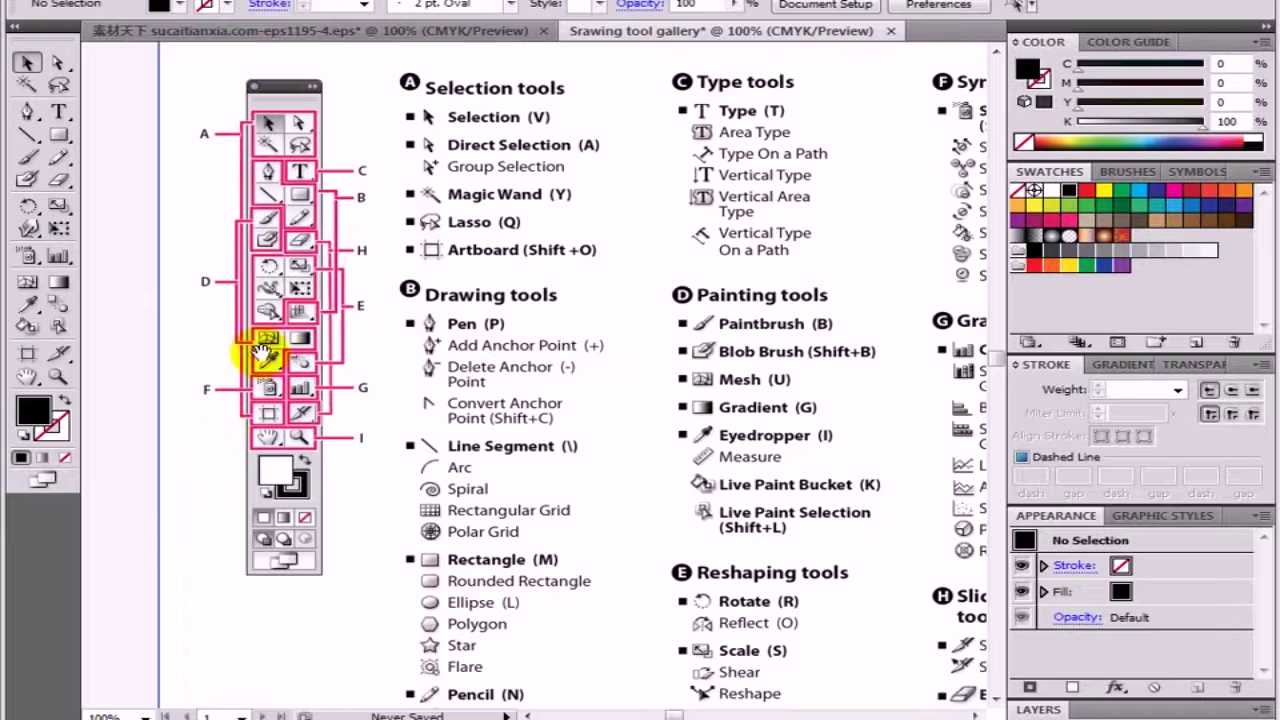
{"action": "left_click_drag", "start_coordinate": [509, 455], "coordinate": [430, 393]}
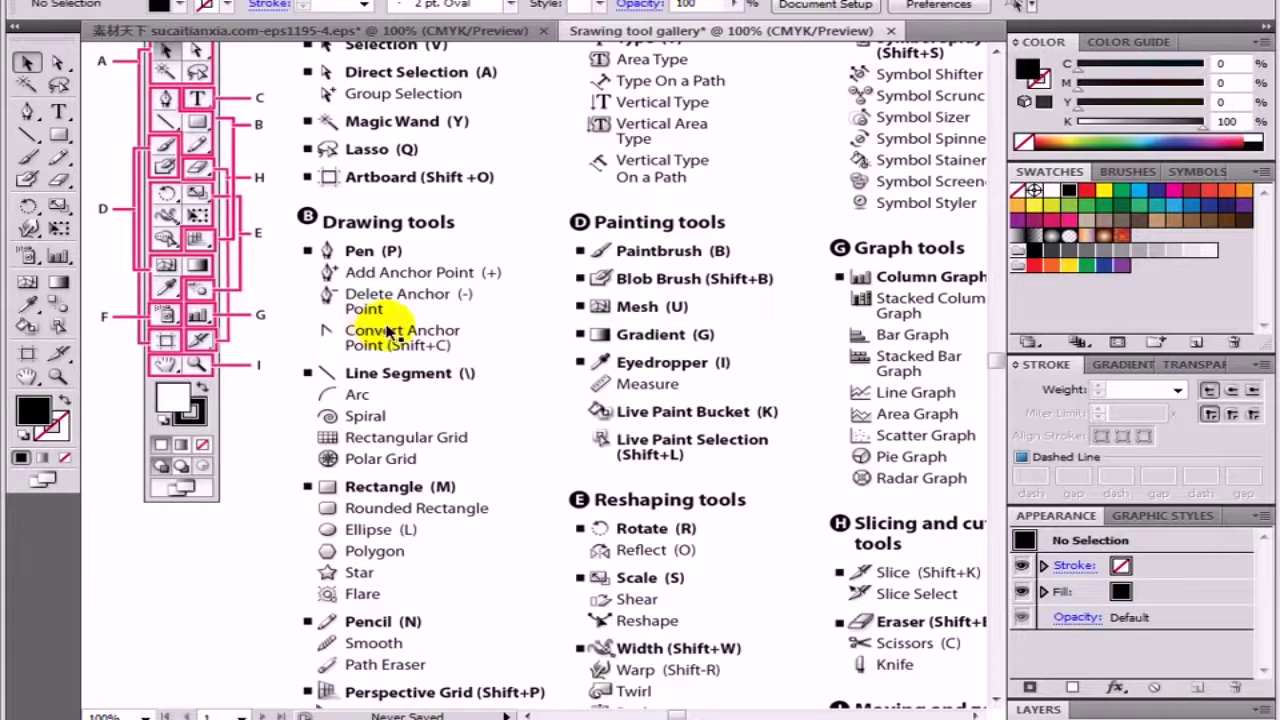
{"action": "left_click_drag", "start_coordinate": [437, 350], "coordinate": [357, 232]}
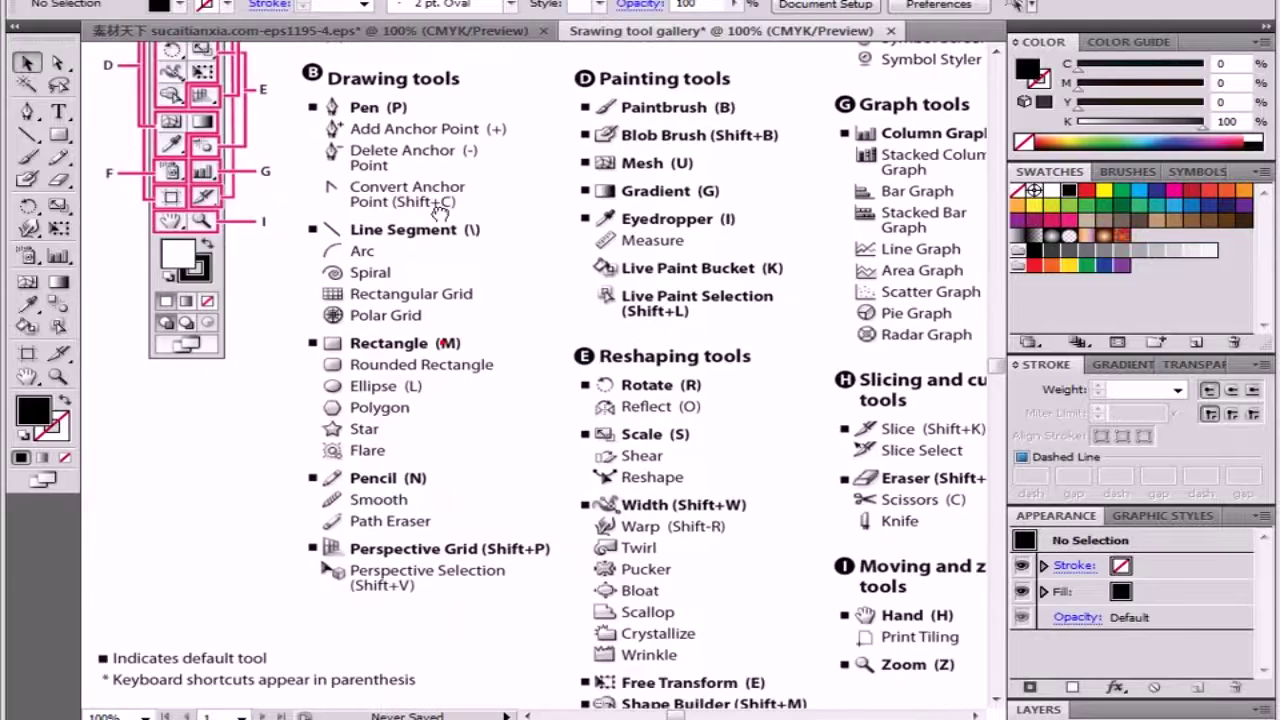
{"action": "mouse_move", "coordinate": [508, 251]}
{"action": "left_mouse_down"}
{"action": "mouse_move", "coordinate": [521, 285]}
{"action": "mouse_move", "coordinate": [698, 318]}
{"action": "left_mouse_up"}
{"action": "key", "text": "ctrl+minus"}
{"action": "key", "text": "ctrl+plus"}
Step: Zoom in on the gallery's top row, closing in on the Pen tool path beside the pentagons
{"action": "left_click_drag", "start_coordinate": [86, 200], "coordinate": [734, 446]}
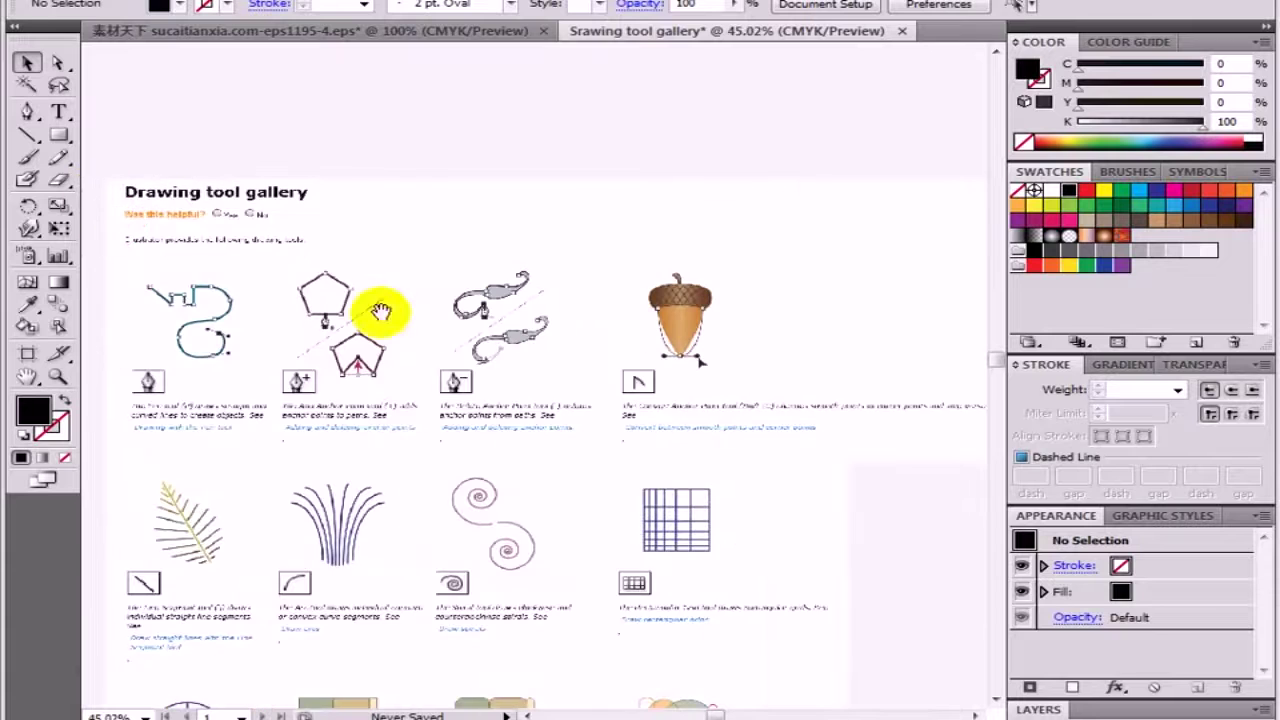
{"action": "left_click_drag", "start_coordinate": [380, 306], "coordinate": [438, 311]}
{"action": "left_click_drag", "start_coordinate": [289, 408], "coordinate": [349, 346]}
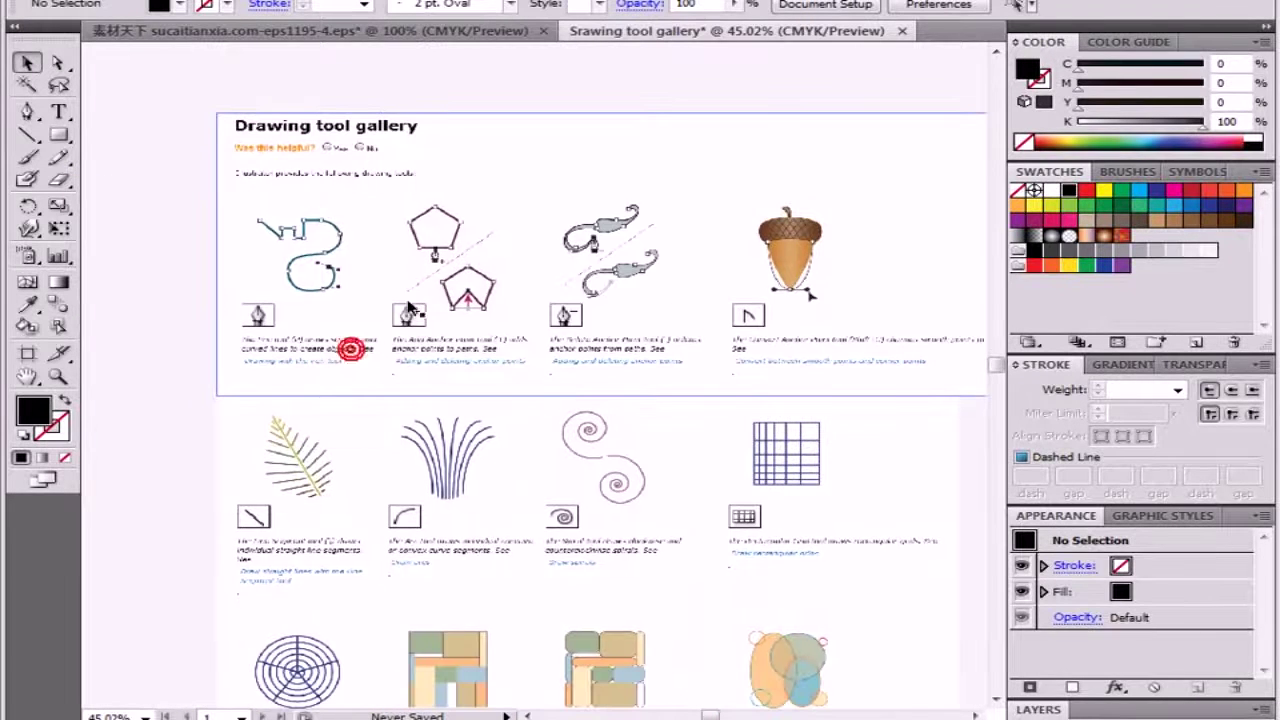
{"action": "left_click", "coordinate": [360, 345]}
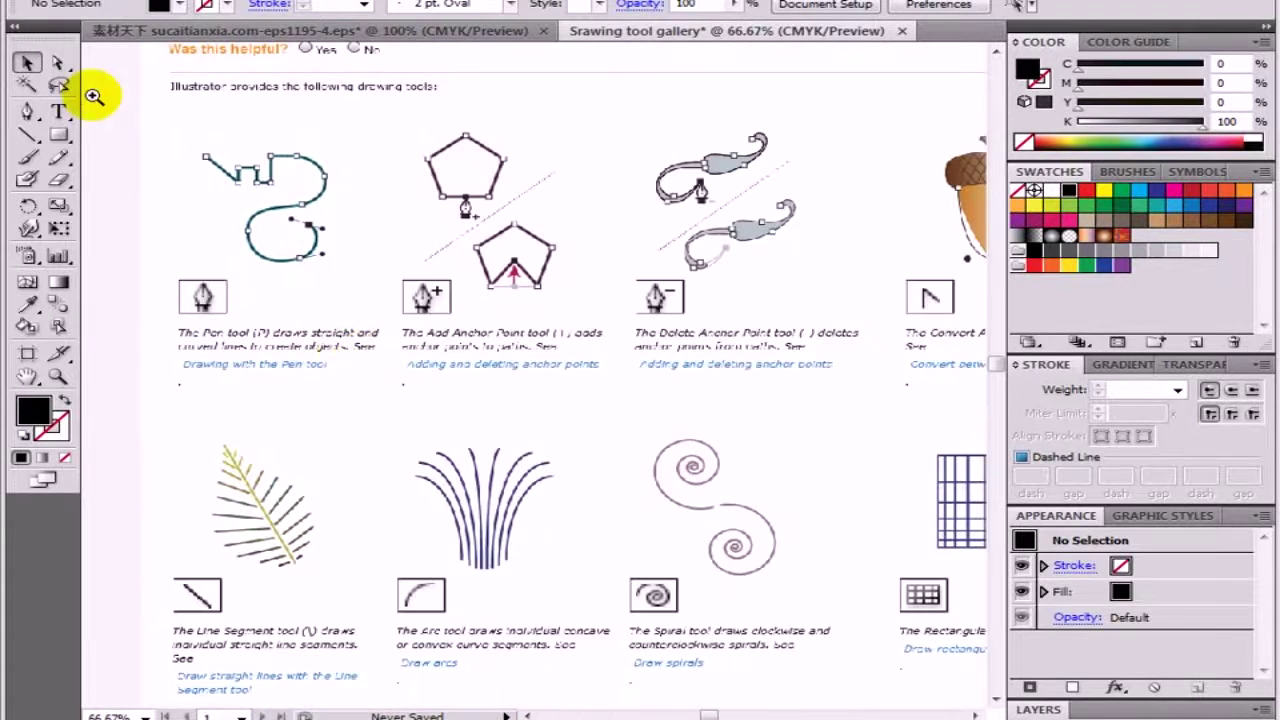
{"action": "mouse_move", "coordinate": [110, 107]}
{"action": "left_mouse_down"}
{"action": "mouse_move", "coordinate": [420, 457]}
{"action": "mouse_move", "coordinate": [371, 380]}
{"action": "left_mouse_up"}
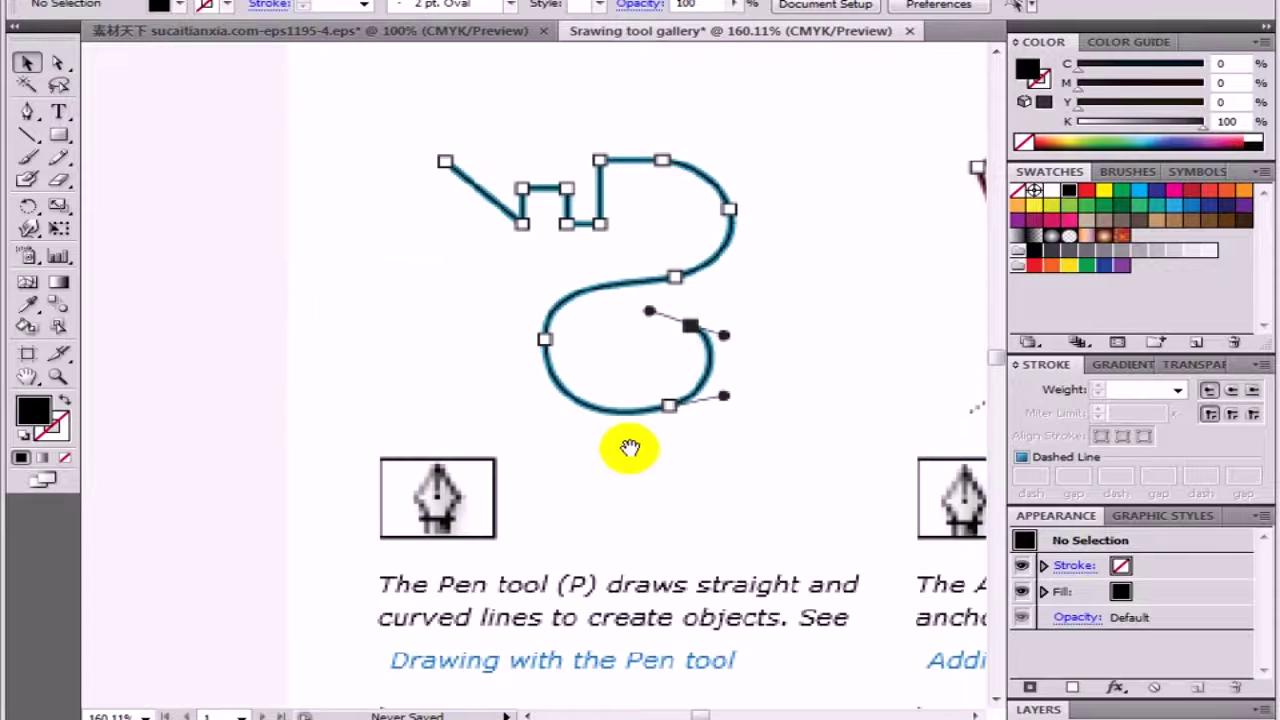
{"action": "mouse_move", "coordinate": [626, 443]}
{"action": "left_mouse_down"}
{"action": "mouse_move", "coordinate": [390, 360]}
{"action": "mouse_move", "coordinate": [428, 400]}
{"action": "left_mouse_up"}
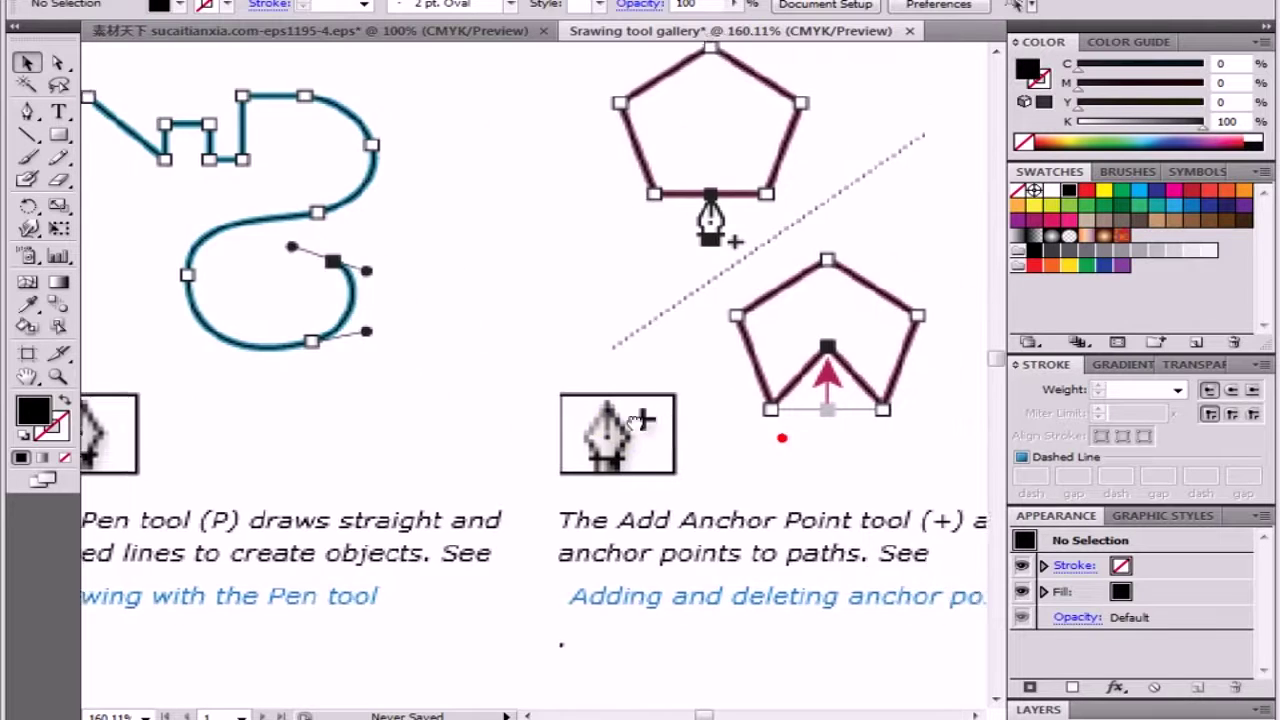
Step: Pan past the Add Anchor Point pentagons to centre the Delete Anchor Point swirl paths
{"action": "left_click_drag", "start_coordinate": [776, 437], "coordinate": [540, 515]}
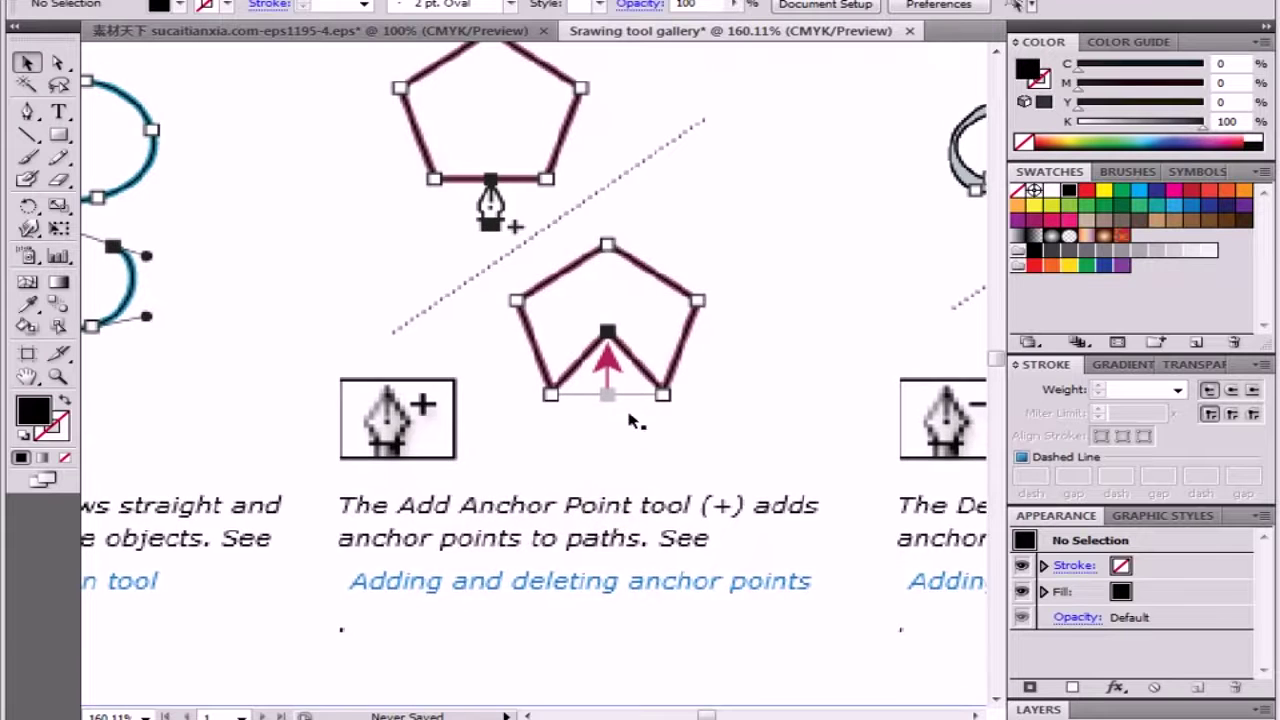
{"action": "left_click_drag", "start_coordinate": [551, 214], "coordinate": [563, 355]}
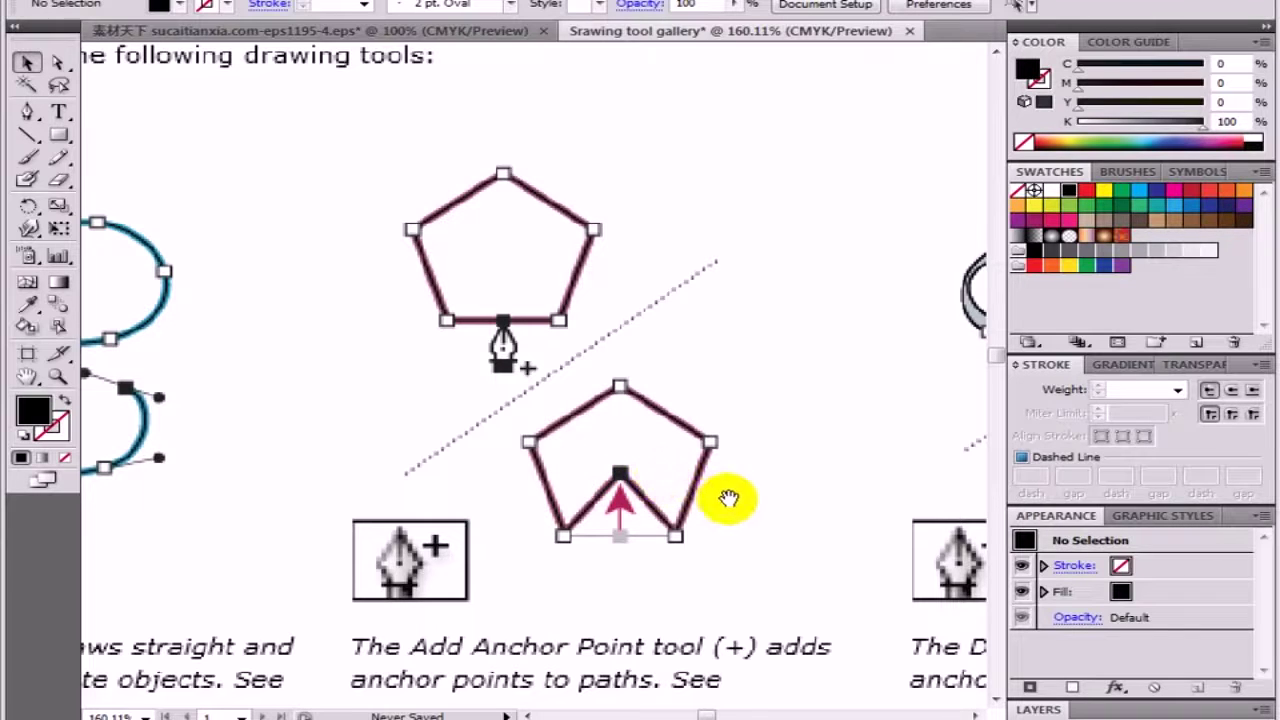
{"action": "left_click_drag", "start_coordinate": [794, 494], "coordinate": [510, 398]}
{"action": "left_click_drag", "start_coordinate": [800, 450], "coordinate": [499, 441]}
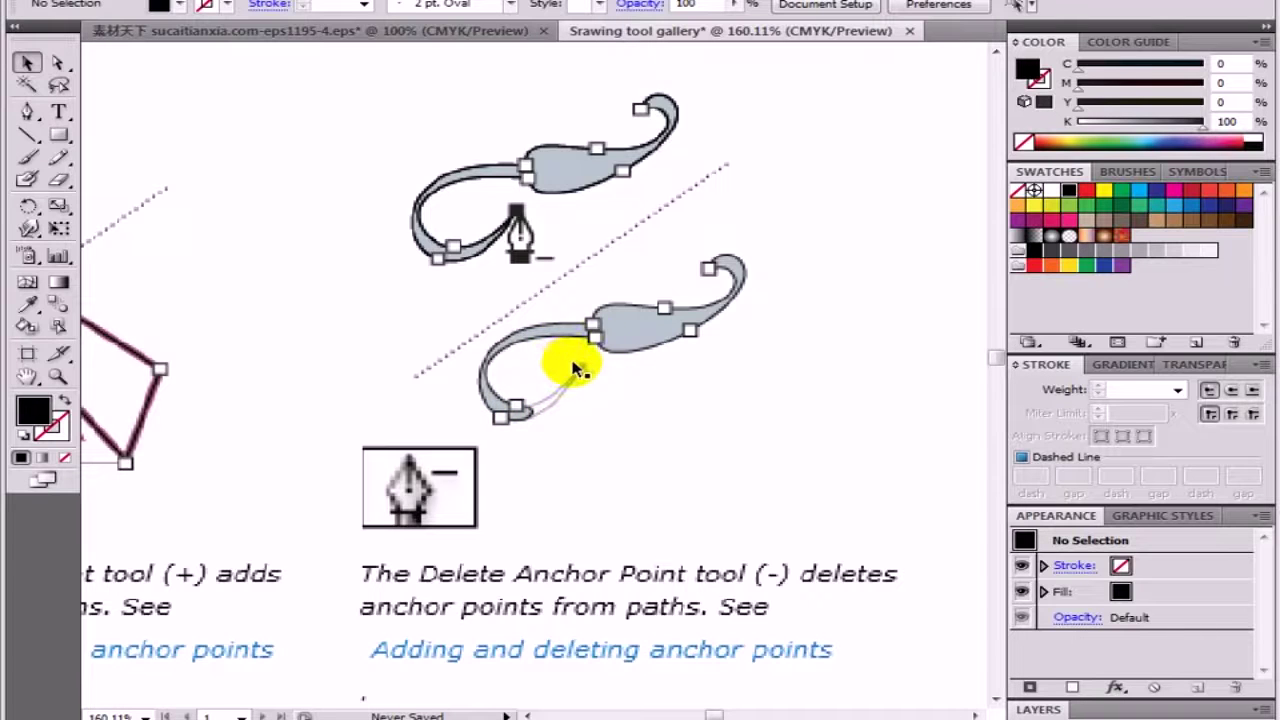
Step: Pan to centre the acorn illustration together with its Convert Anchor Point caption
{"action": "left_click_drag", "start_coordinate": [679, 419], "coordinate": [229, 329]}
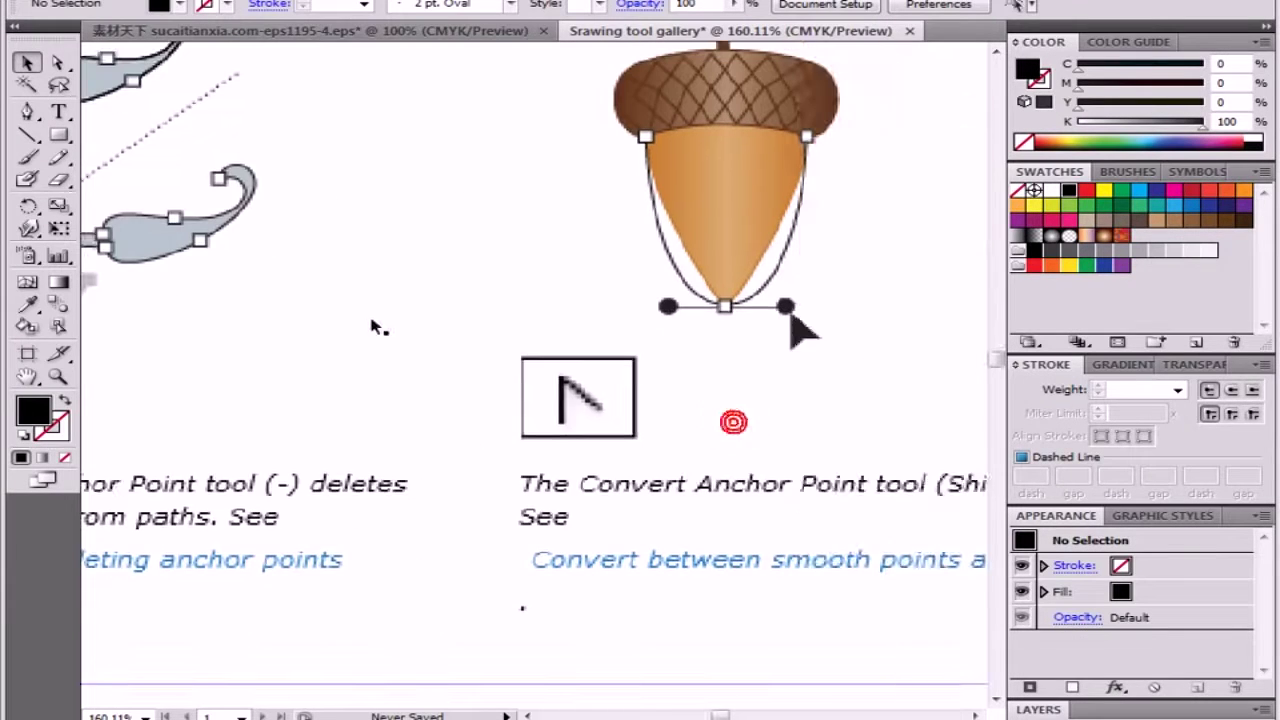
{"action": "left_click_drag", "start_coordinate": [597, 378], "coordinate": [497, 410]}
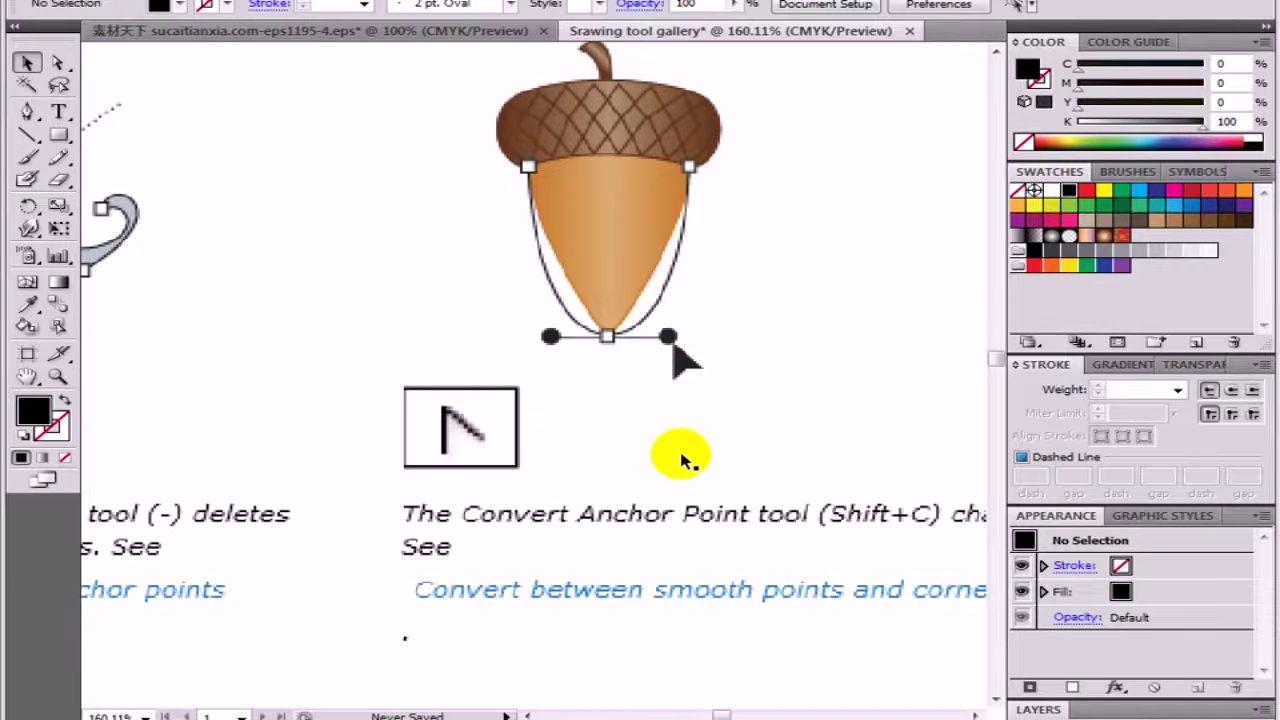
{"action": "mouse_move", "coordinate": [737, 477]}
{"action": "left_mouse_down"}
{"action": "mouse_move", "coordinate": [620, 485]}
{"action": "mouse_move", "coordinate": [622, 520]}
{"action": "left_mouse_up"}
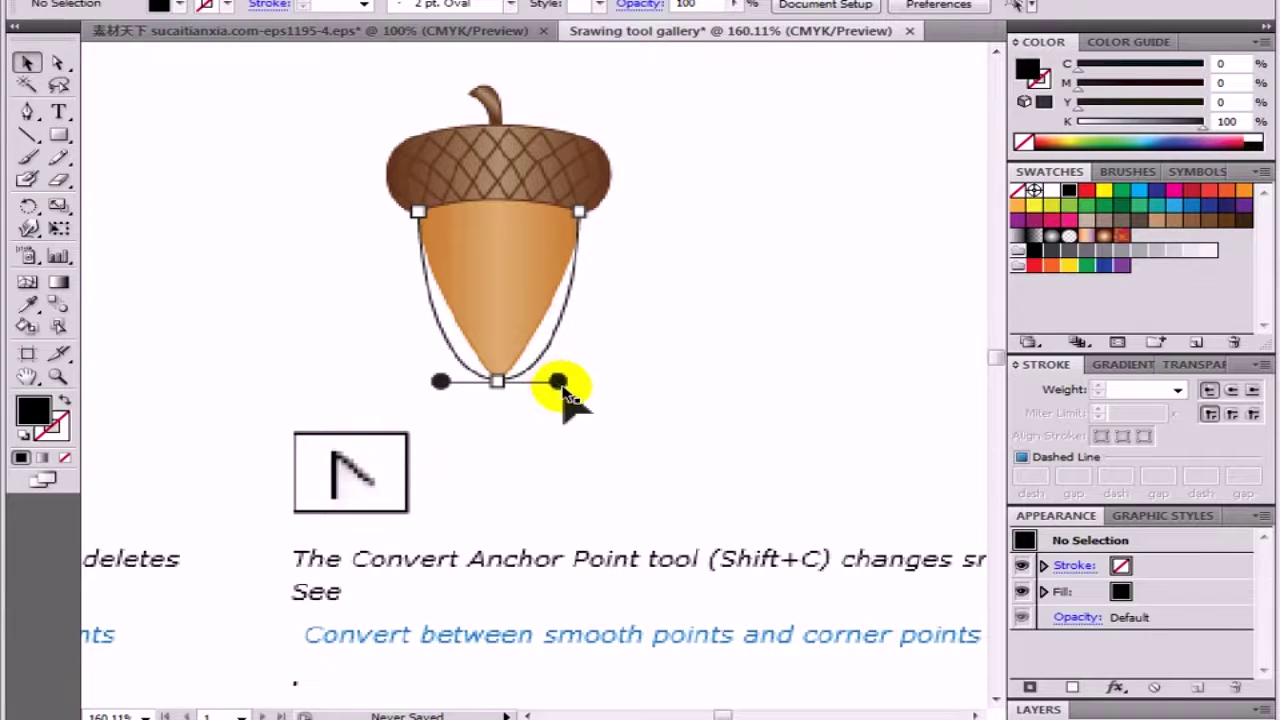
Step: Scroll down to the Line Segment row and marquee-zoom onto the fern-leaf example
{"action": "scroll", "coordinate": [565, 395], "scroll_direction": "down", "scroll_amount": 2}
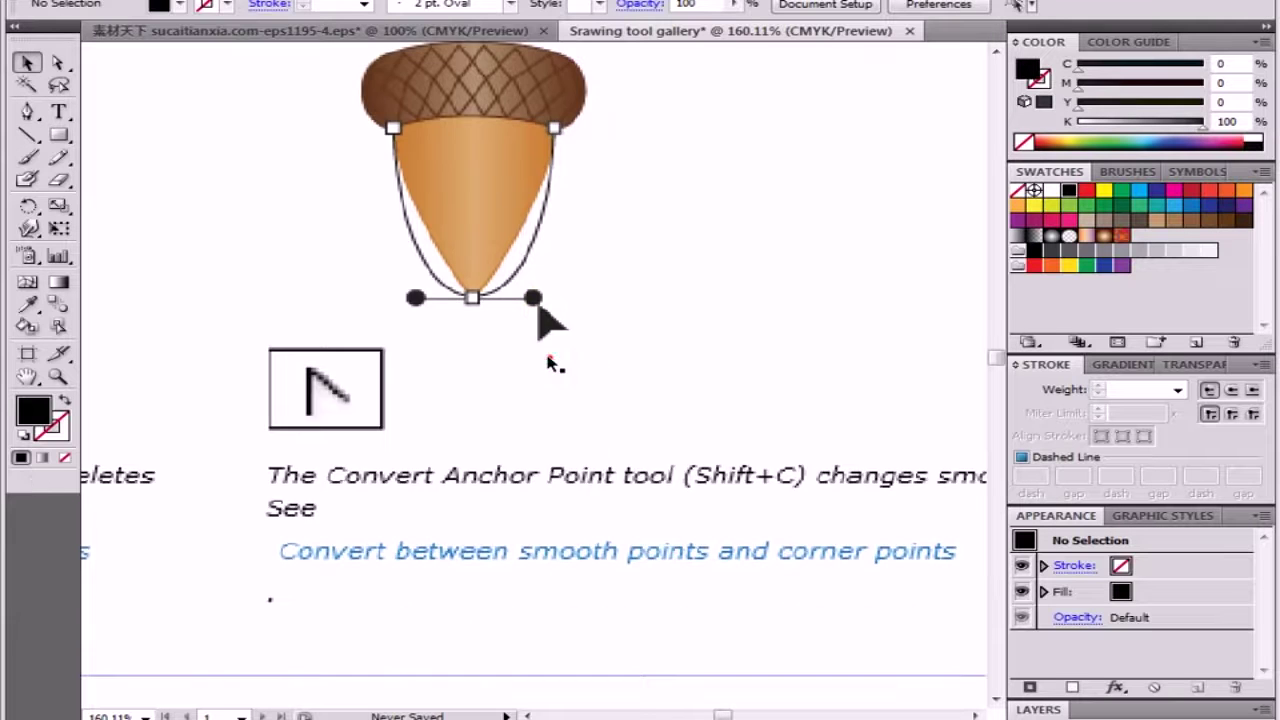
{"action": "scroll", "coordinate": [550, 358], "scroll_direction": "down", "scroll_amount": 1}
{"action": "scroll", "coordinate": [560, 345], "scroll_direction": "down", "scroll_amount": 1}
{"action": "scroll", "coordinate": [571, 334], "scroll_direction": "down", "scroll_amount": 1}
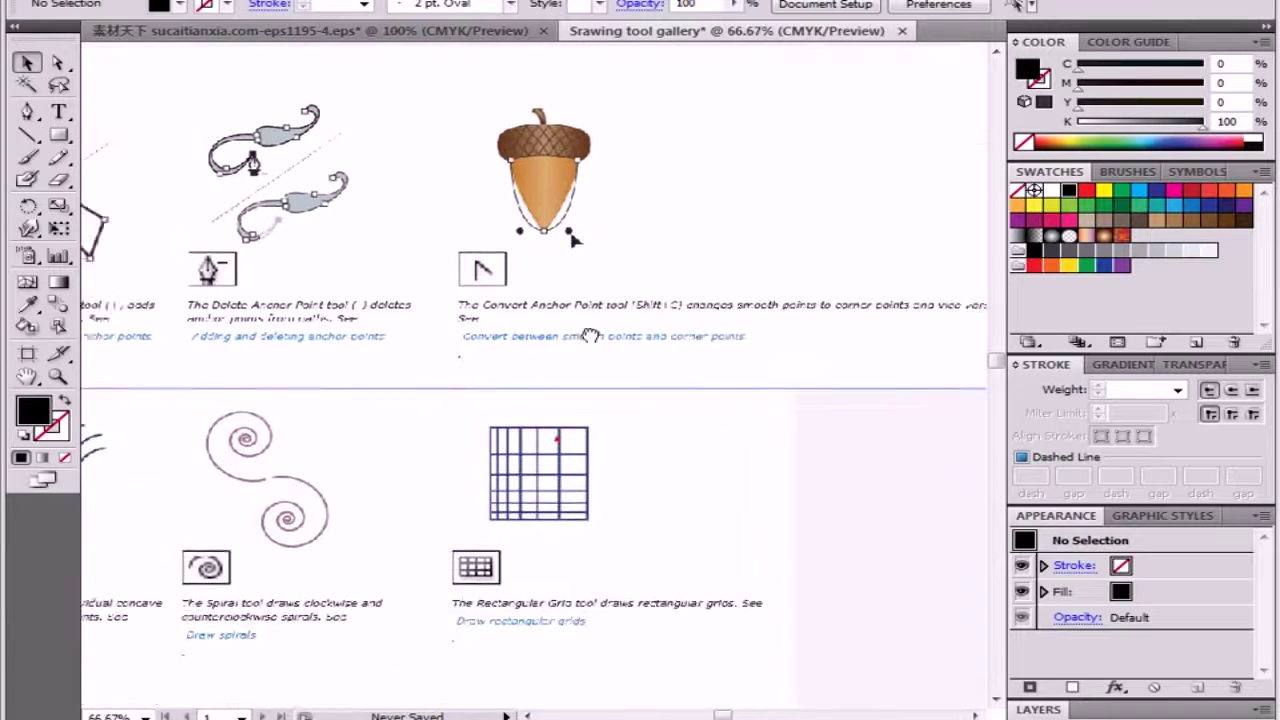
{"action": "scroll", "coordinate": [591, 334], "scroll_direction": "down", "scroll_amount": 1}
{"action": "scroll", "coordinate": [600, 347], "scroll_direction": "left", "scroll_amount": 5}
{"action": "scroll", "coordinate": [400, 300], "scroll_direction": "down", "scroll_amount": 3}
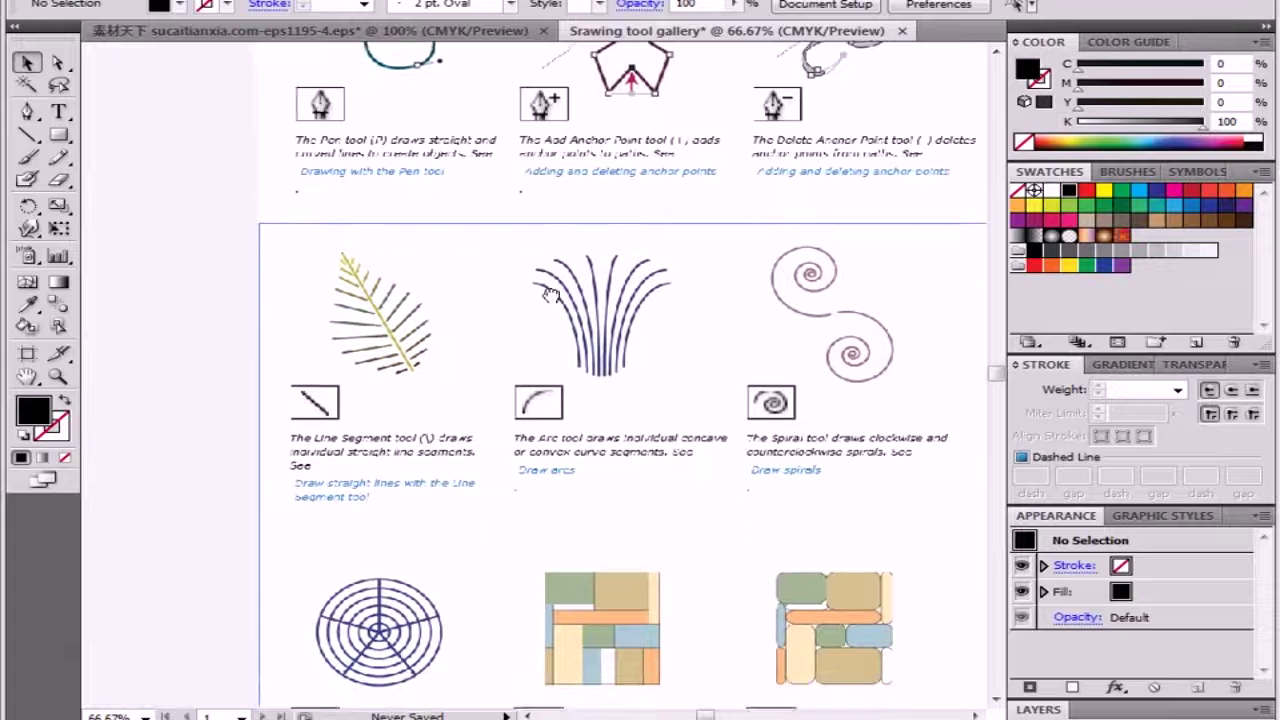
{"action": "left_click_drag", "start_coordinate": [180, 261], "coordinate": [488, 524]}
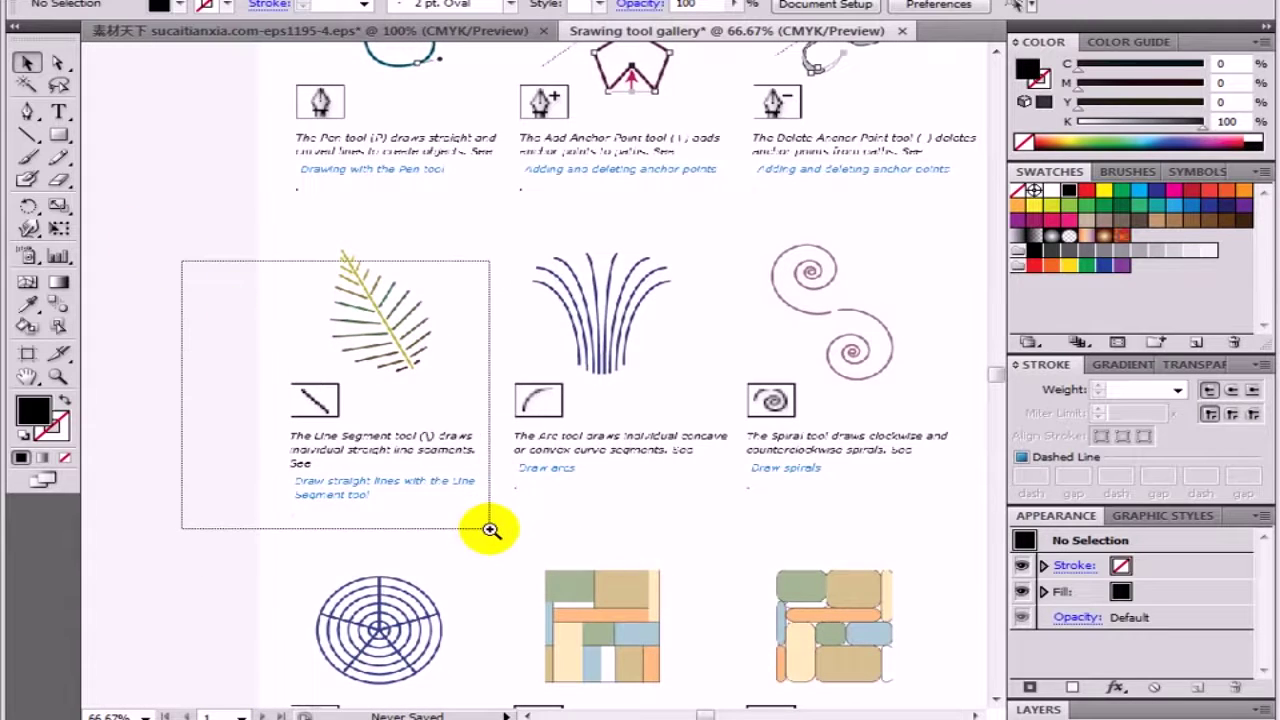
{"action": "left_click_drag", "start_coordinate": [705, 493], "coordinate": [490, 497]}
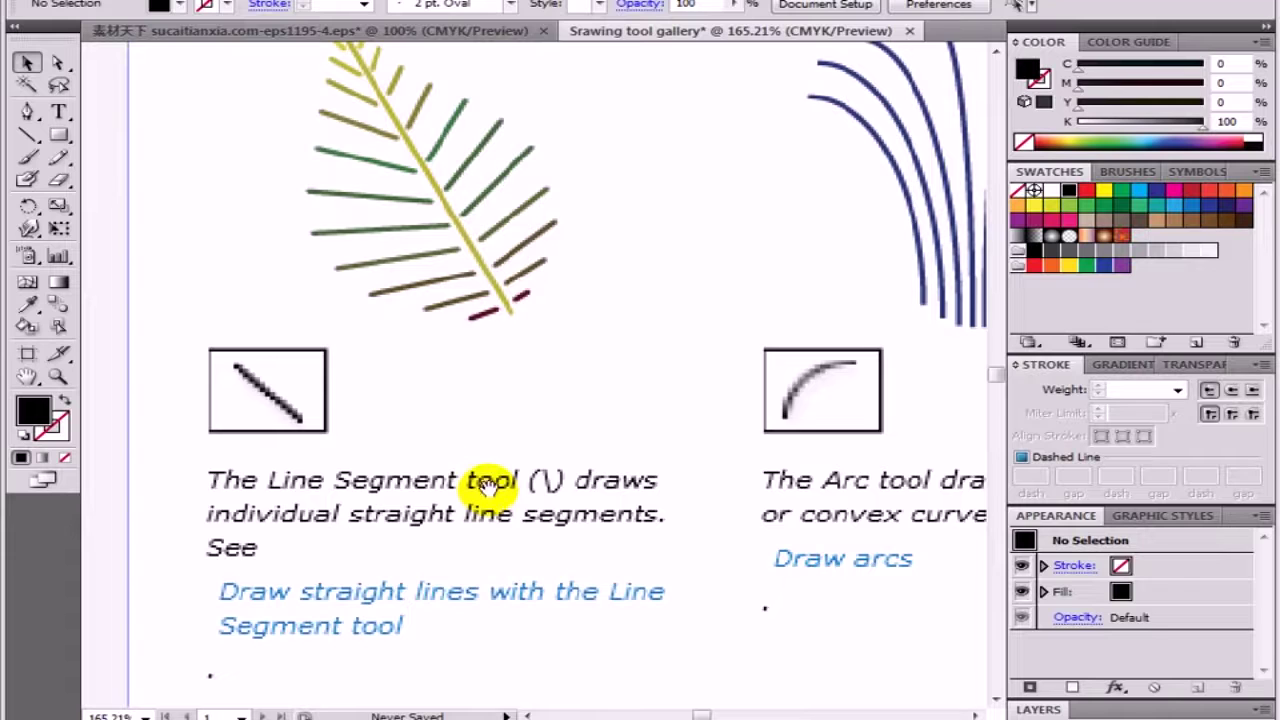
{"action": "left_click_drag", "start_coordinate": [488, 487], "coordinate": [500, 497]}
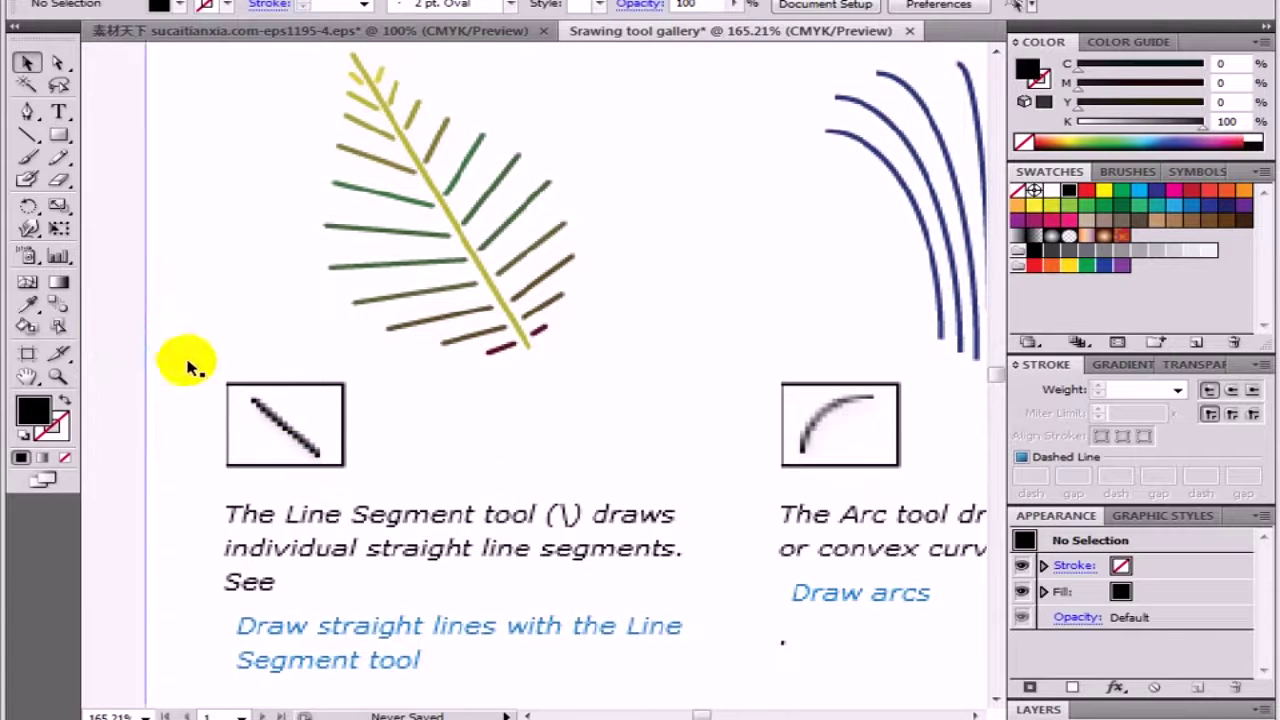
Step: Tear off the Line Segment tool group as a floating panel over the canvas
{"action": "left_click", "coordinate": [38, 143]}
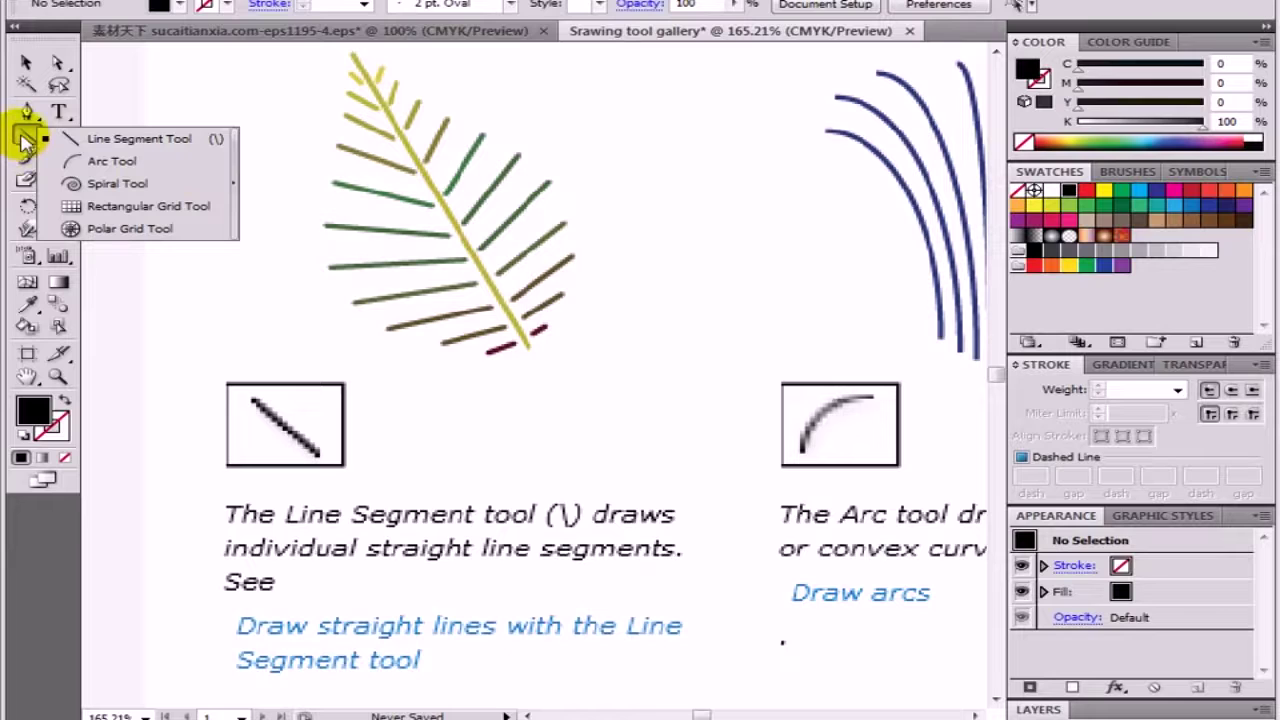
{"action": "left_click", "coordinate": [236, 185]}
{"action": "left_click_drag", "start_coordinate": [149, 134], "coordinate": [439, 220]}
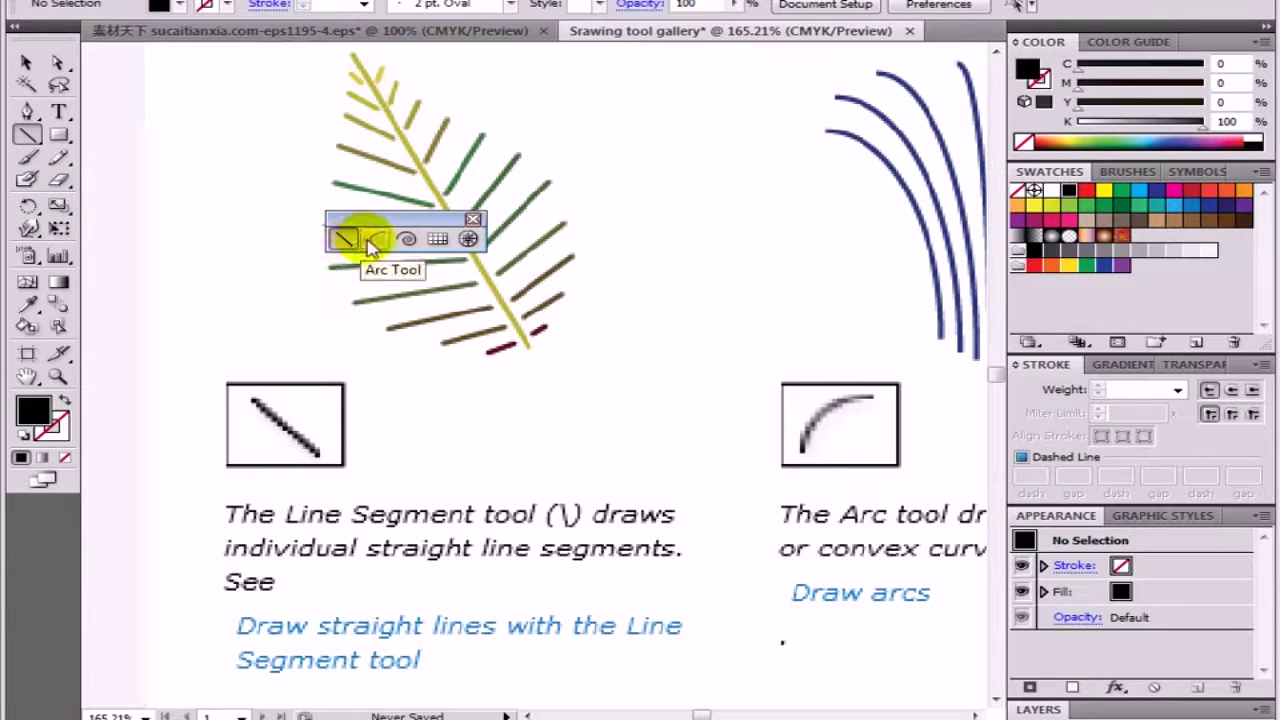
Step: Tear off the Pen and anchor tool group as a second floating panel on the canvas
{"action": "left_click", "coordinate": [27, 111]}
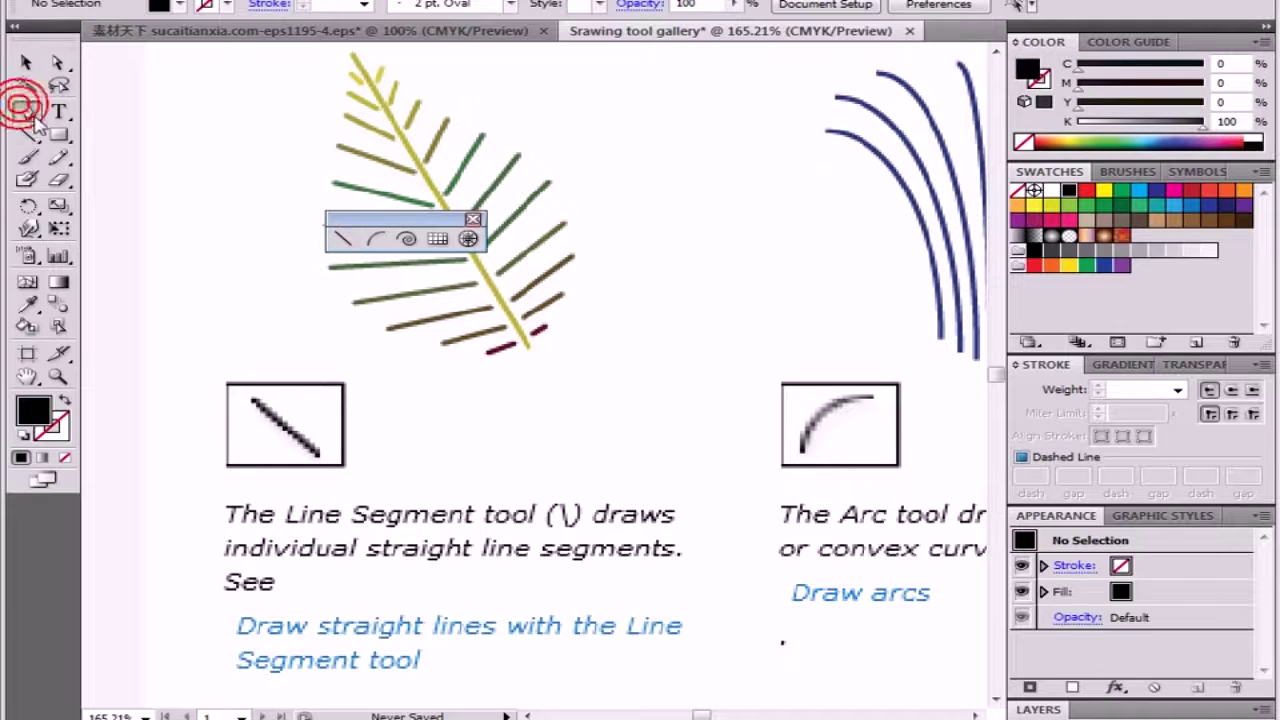
{"action": "left_click_drag", "start_coordinate": [35, 120], "coordinate": [305, 145]}
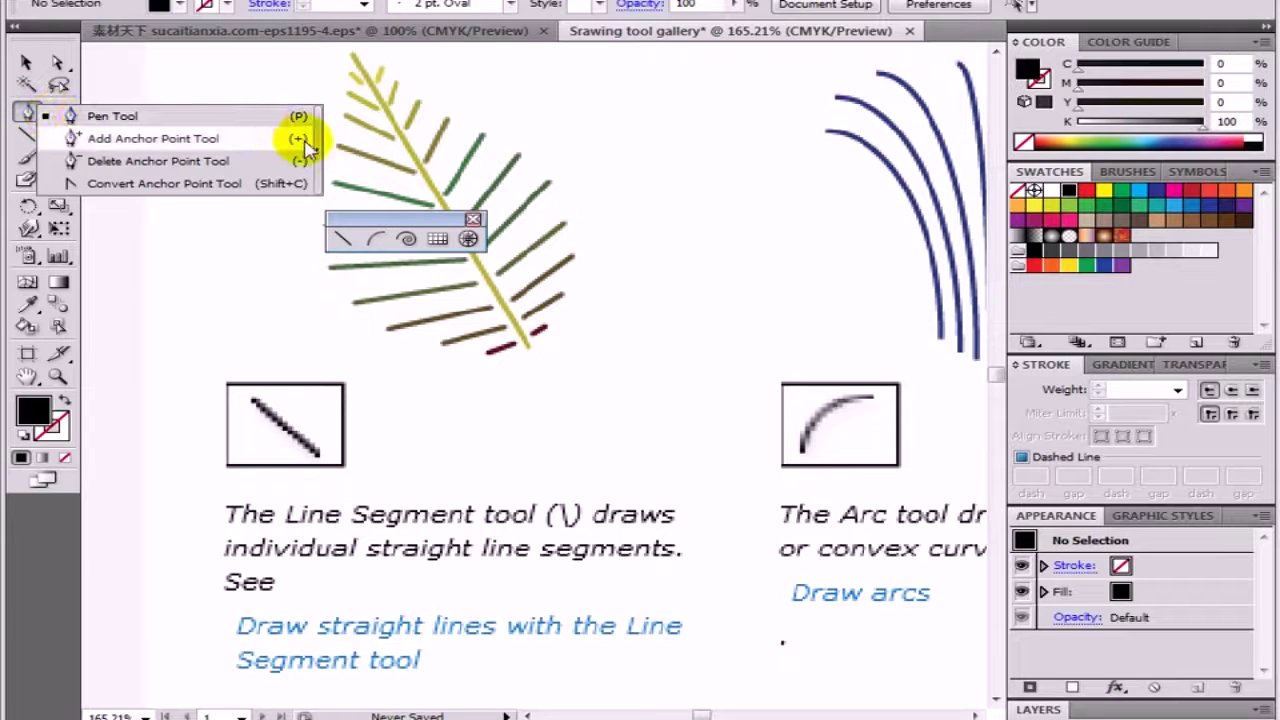
{"action": "left_click_drag", "start_coordinate": [305, 145], "coordinate": [317, 150]}
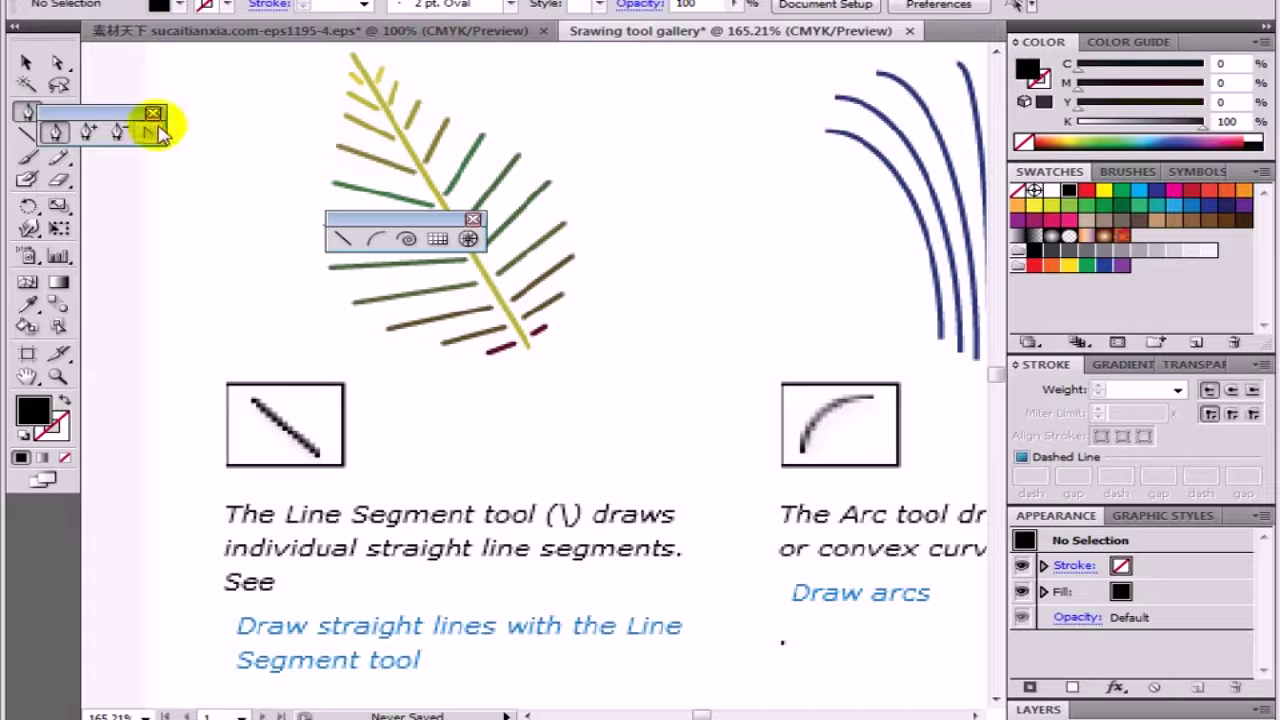
{"action": "mouse_move", "coordinate": [106, 113]}
{"action": "left_mouse_down"}
{"action": "mouse_move", "coordinate": [238, 195]}
{"action": "mouse_move", "coordinate": [207, 193]}
{"action": "left_mouse_up"}
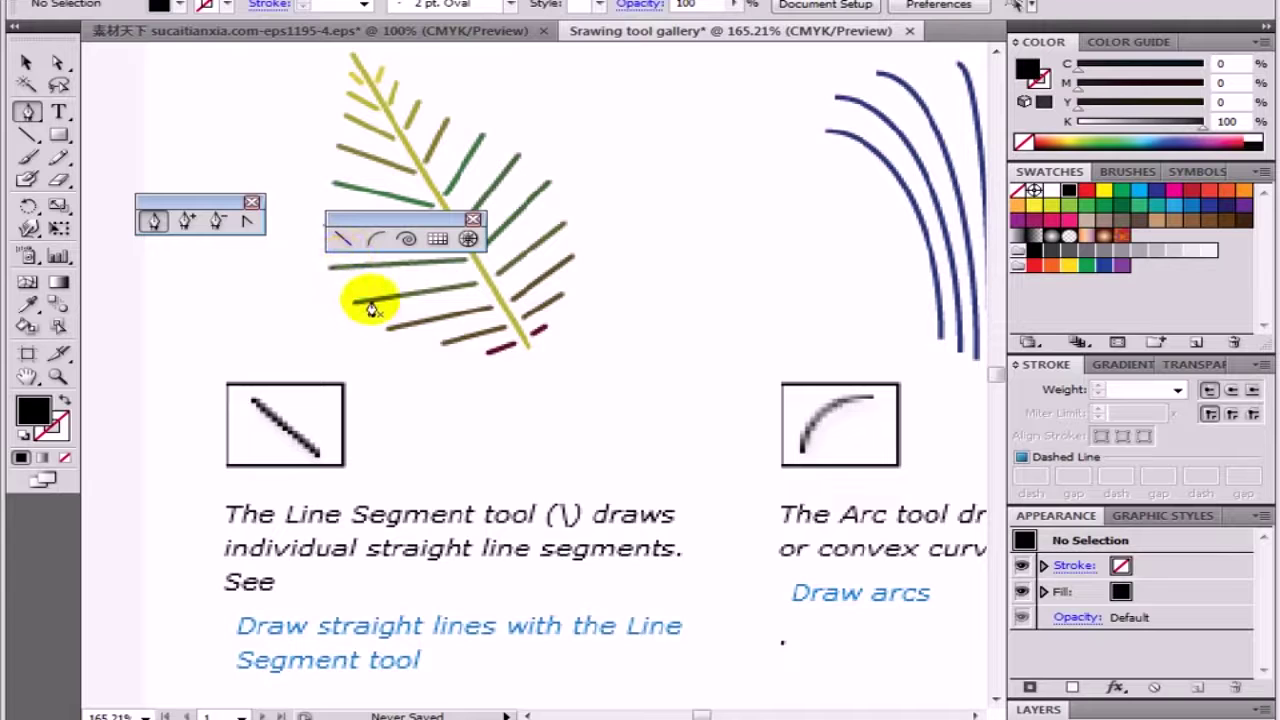
Step: Move the floating line-tools panel below the leaf so the fern stays visible
{"action": "scroll", "coordinate": [520, 286], "scroll_direction": "up", "scroll_amount": 1}
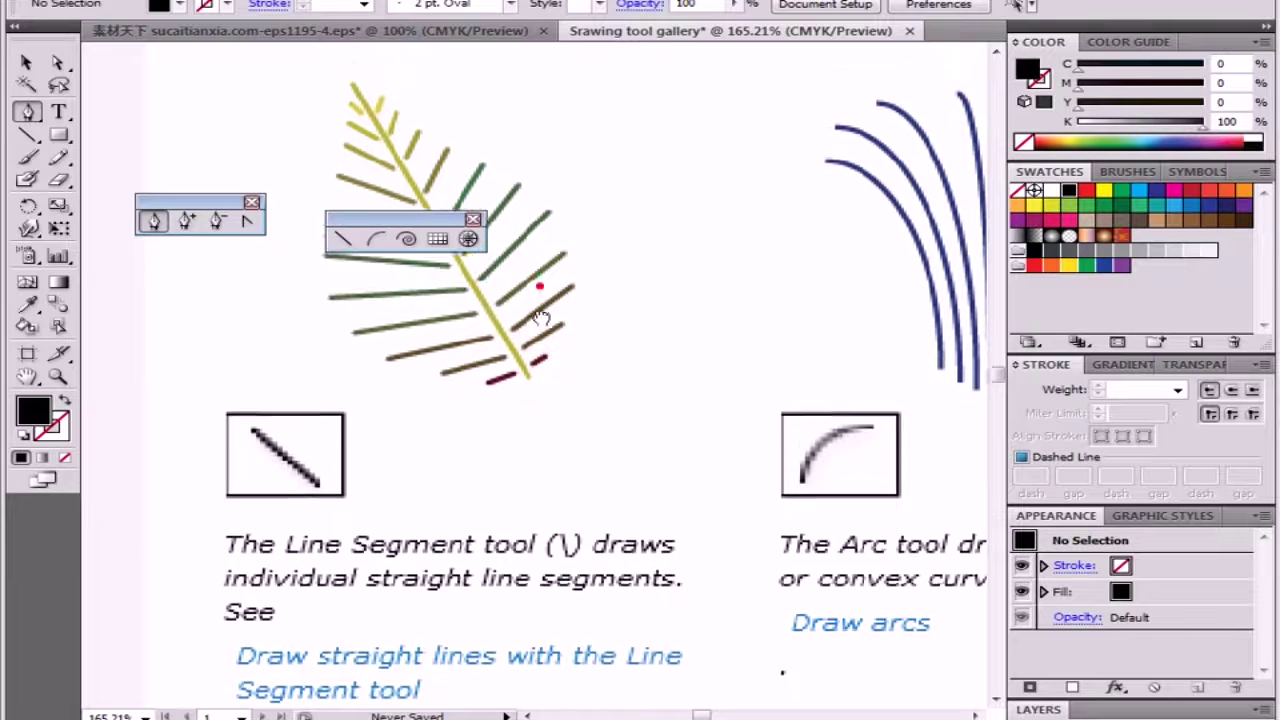
{"action": "left_click_drag", "start_coordinate": [423, 428], "coordinate": [571, 464]}
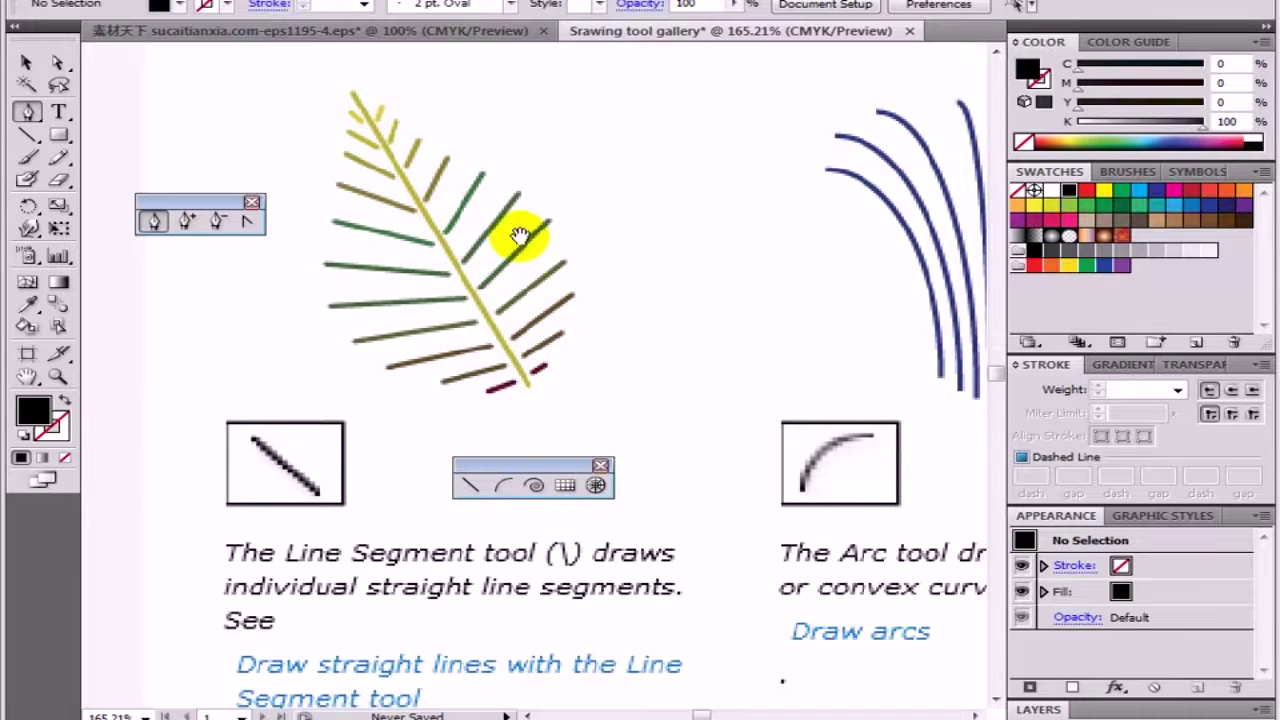
{"action": "left_click_drag", "start_coordinate": [491, 320], "coordinate": [434, 314]}
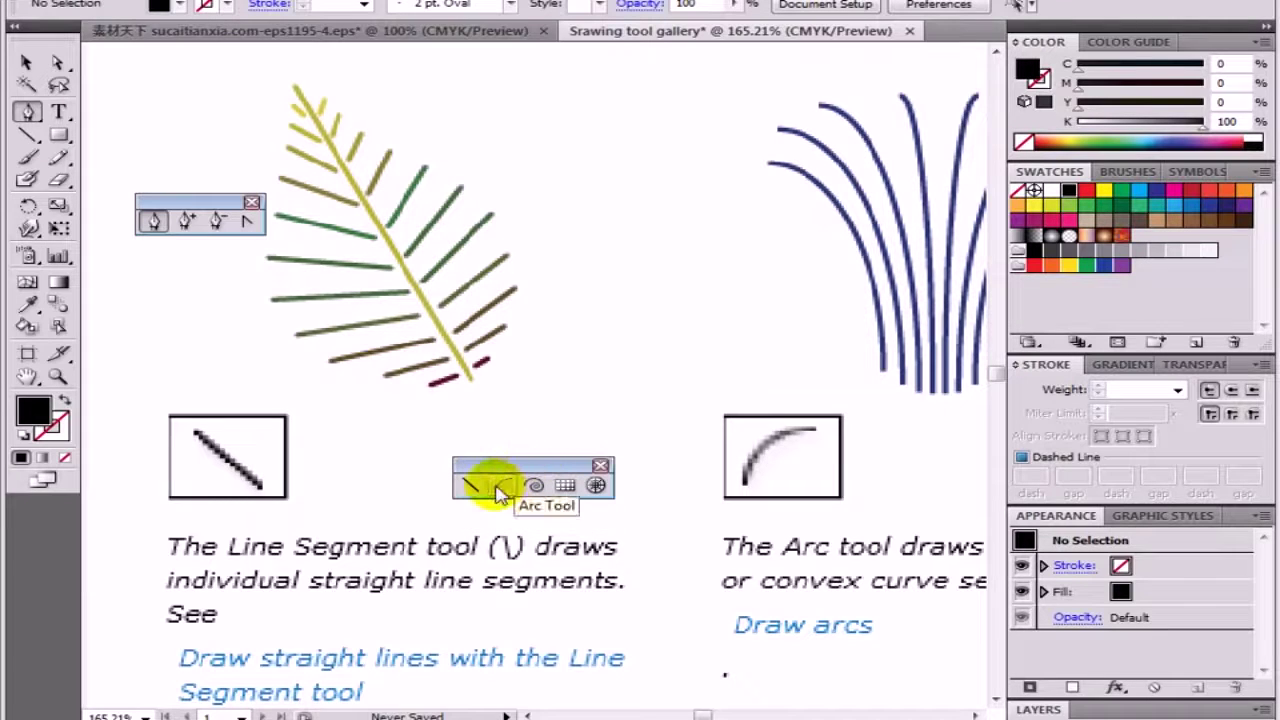
Step: Pan across the fan of arcs to centre the joined spirals and their caption
{"action": "left_click_drag", "start_coordinate": [751, 465], "coordinate": [446, 502]}
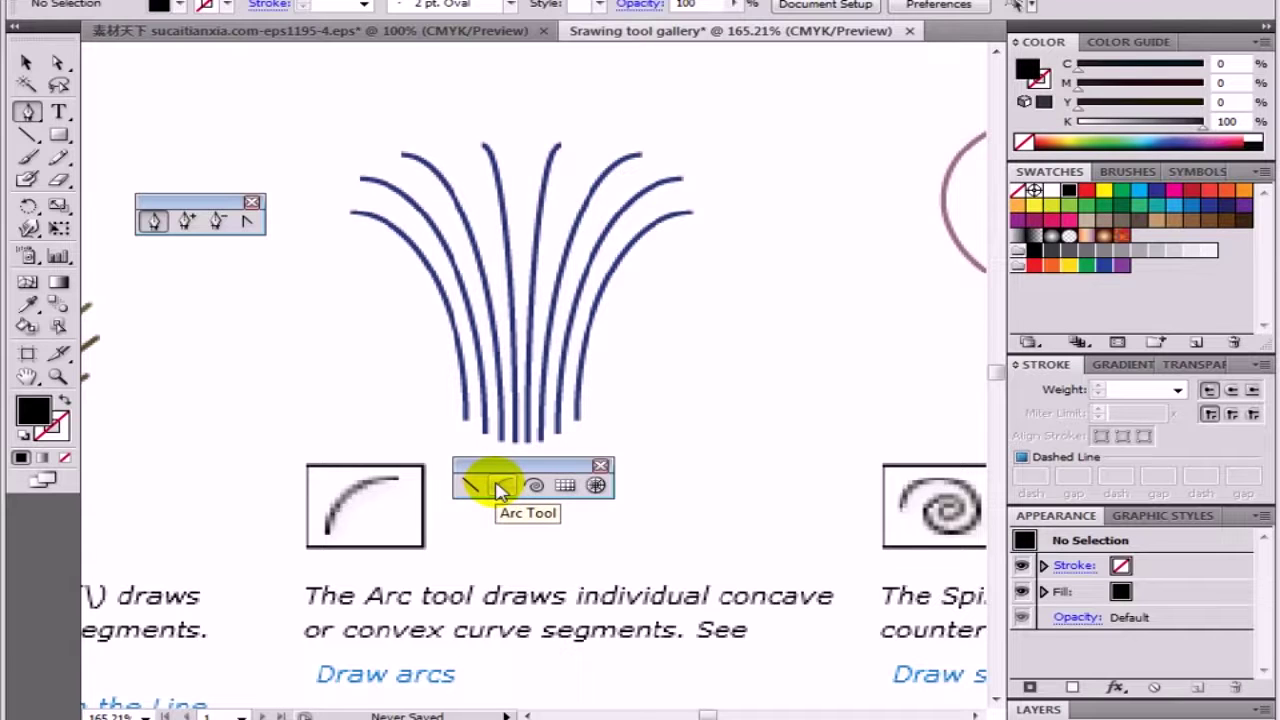
{"action": "left_click_drag", "start_coordinate": [634, 400], "coordinate": [545, 375]}
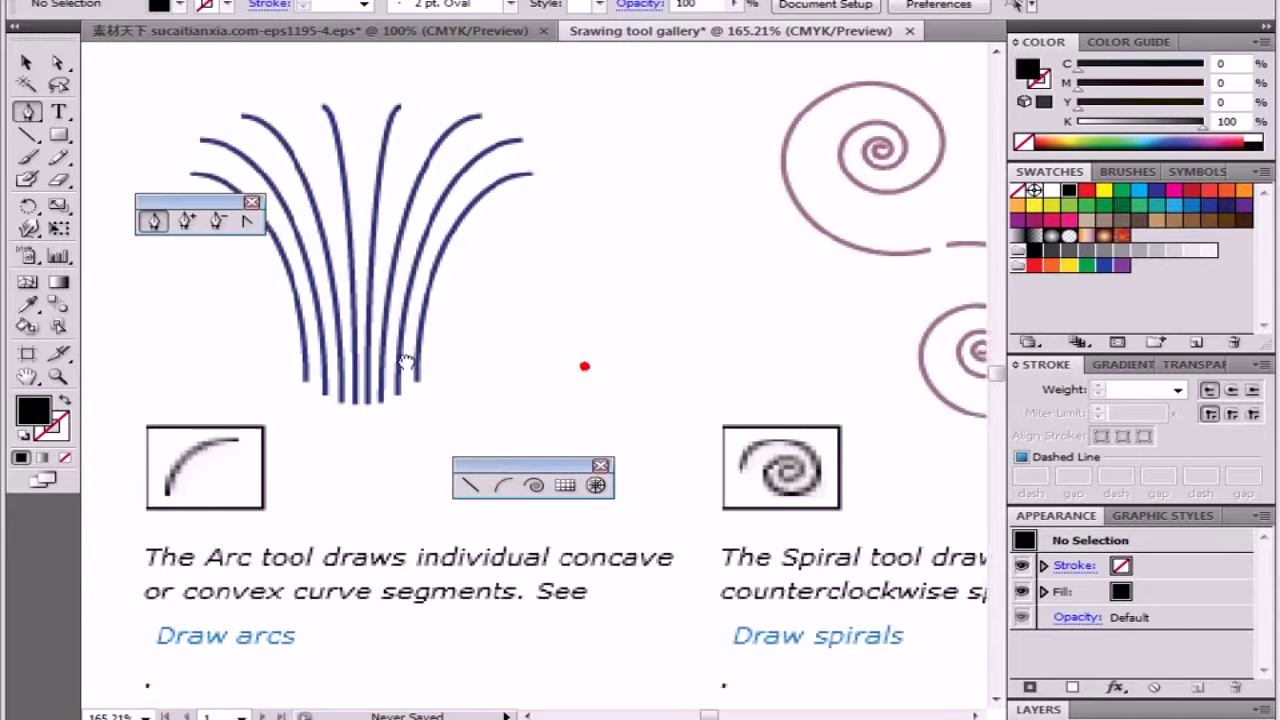
{"action": "left_click_drag", "start_coordinate": [543, 517], "coordinate": [638, 488]}
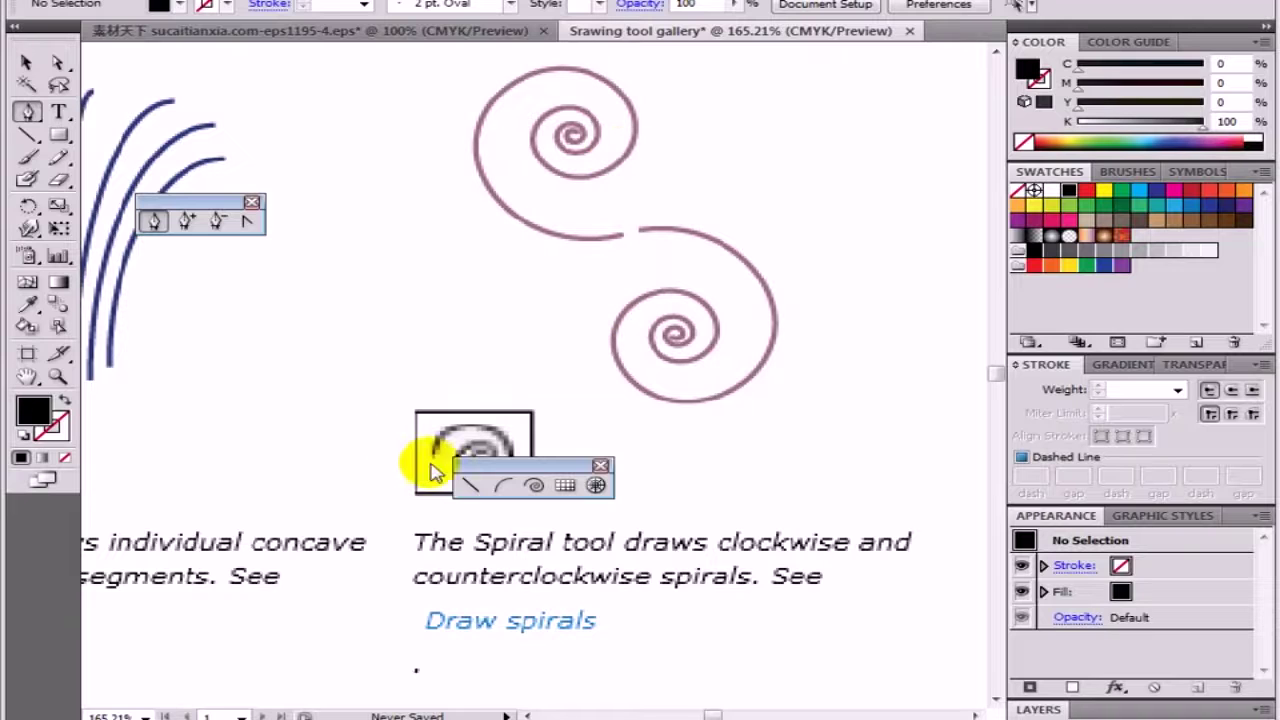
Step: Pan up and left past the spirals until the Rectangular Grid example appears
{"action": "left_click_drag", "start_coordinate": [537, 409], "coordinate": [485, 340]}
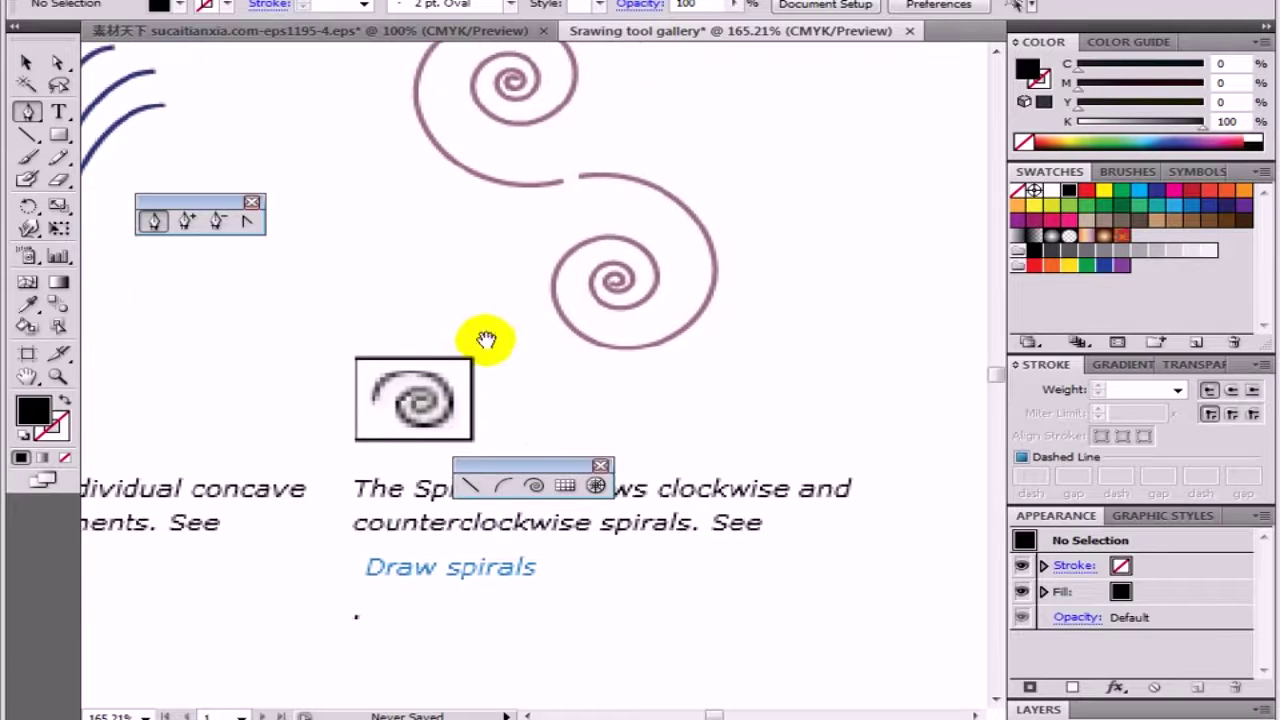
{"action": "left_click_drag", "start_coordinate": [671, 429], "coordinate": [497, 403]}
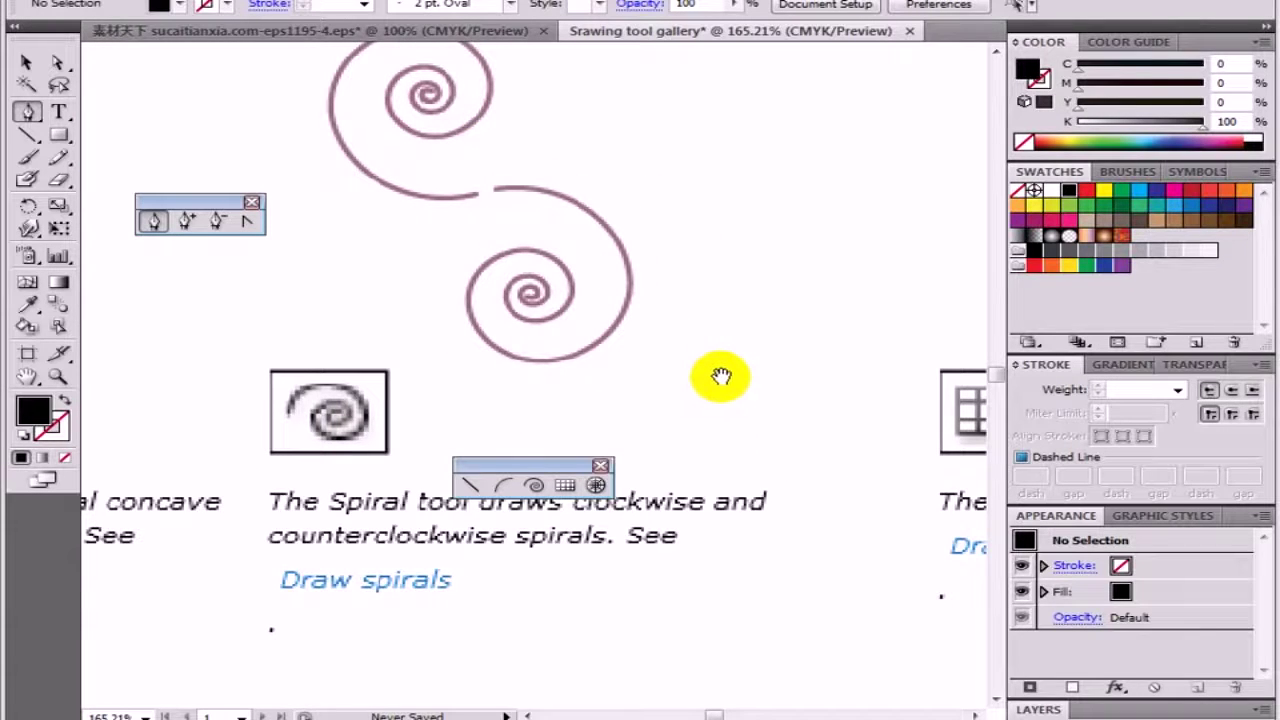
{"action": "left_click_drag", "start_coordinate": [731, 366], "coordinate": [437, 357]}
Step: Pan to show the entire blue rectangular grid with its Draw rectangular grids caption
{"action": "mouse_move", "coordinate": [632, 416]}
{"action": "left_mouse_down"}
{"action": "mouse_move", "coordinate": [654, 366]}
{"action": "mouse_move", "coordinate": [590, 338]}
{"action": "left_mouse_up"}
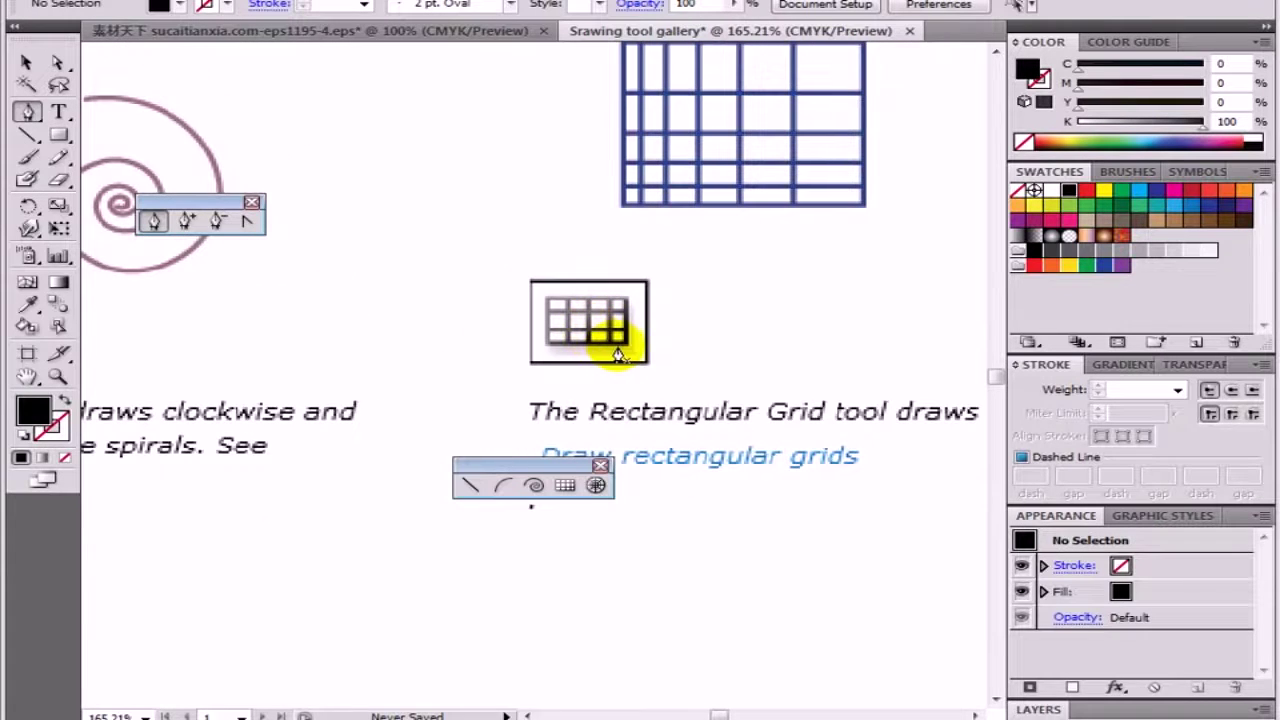
{"action": "left_click_drag", "start_coordinate": [720, 390], "coordinate": [640, 452]}
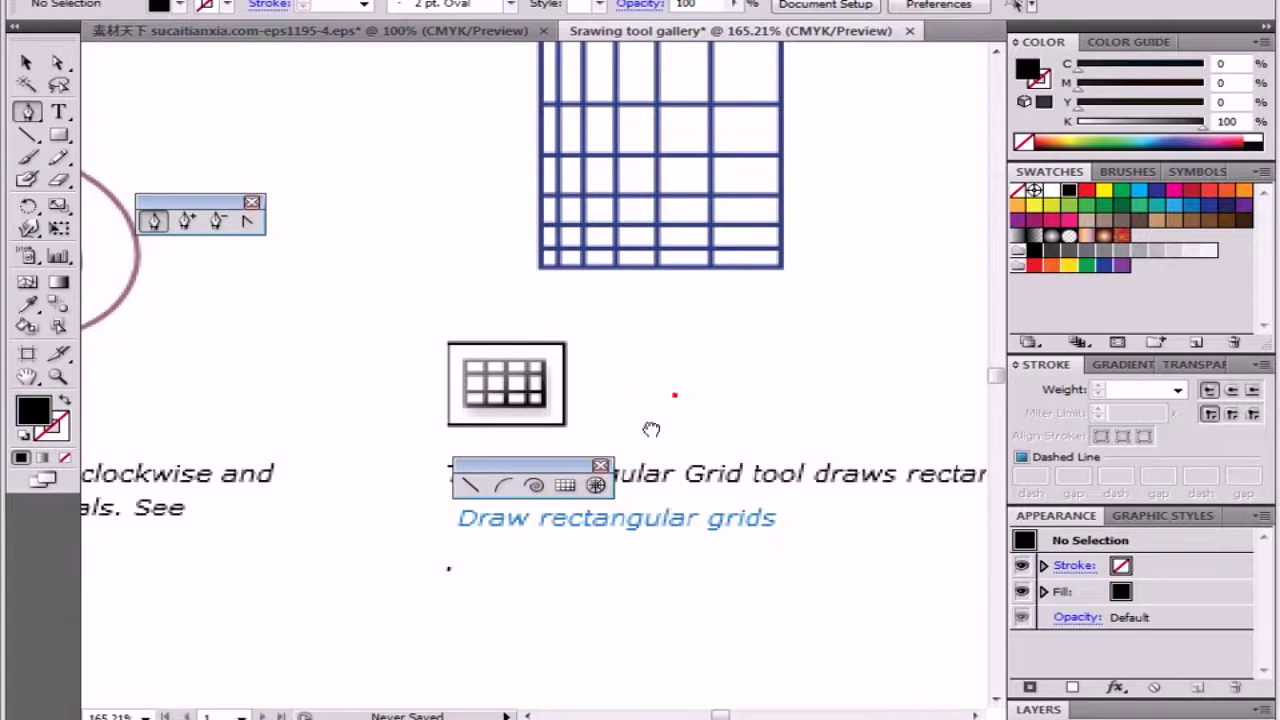
{"action": "left_click_drag", "start_coordinate": [674, 394], "coordinate": [647, 446]}
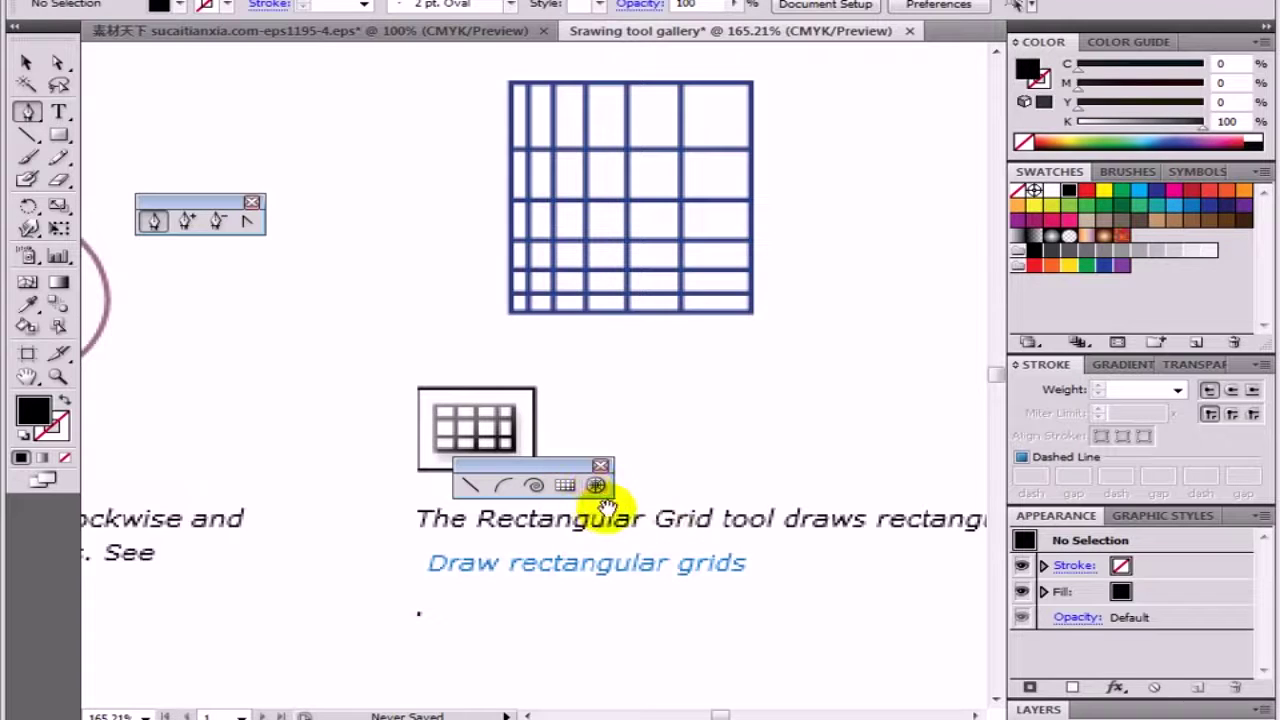
Step: Zoom out to the full gallery, zoom onto the Polar Grid, then pan to the Rectangle example
{"action": "key", "text": "ctrl+minus"}
{"action": "key", "text": "ctrl+minus"}
{"action": "key", "text": "ctrl+minus"}
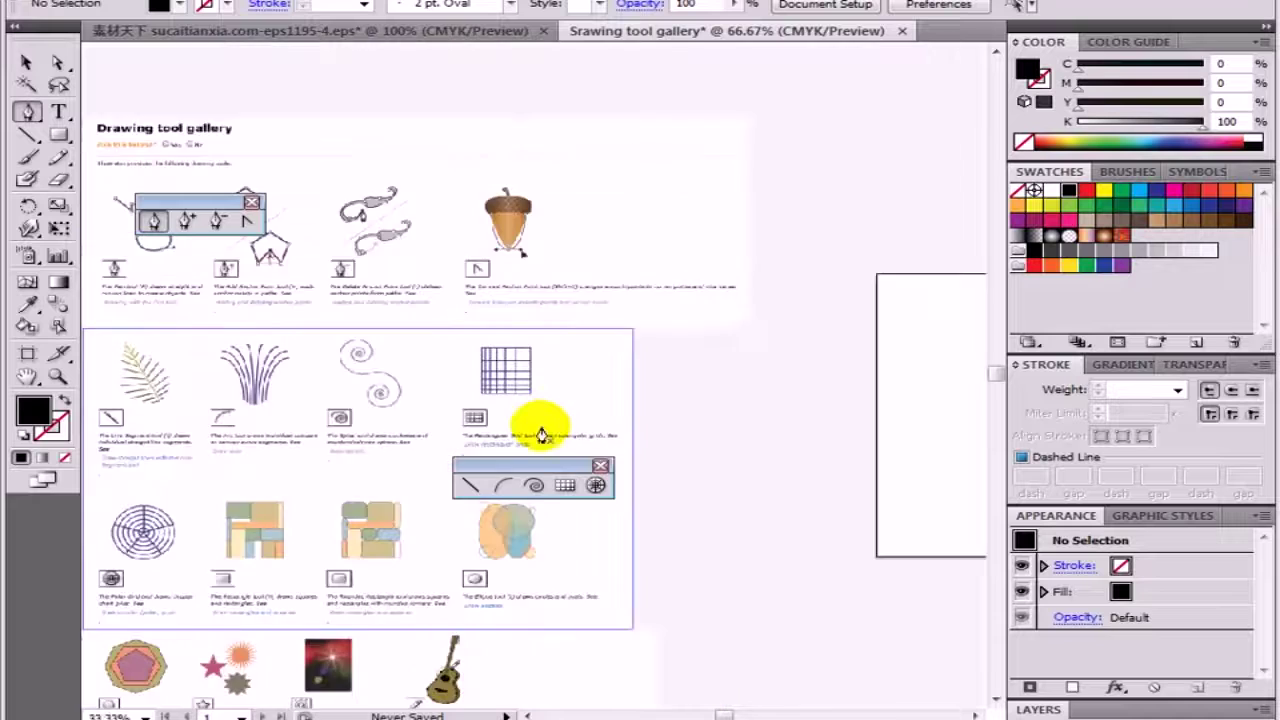
{"action": "key", "text": "ctrl+minus"}
{"action": "key", "text": "ctrl+minus"}
{"action": "key", "text": "ctrl+minus"}
{"action": "left_click_drag", "start_coordinate": [281, 352], "coordinate": [732, 477]}
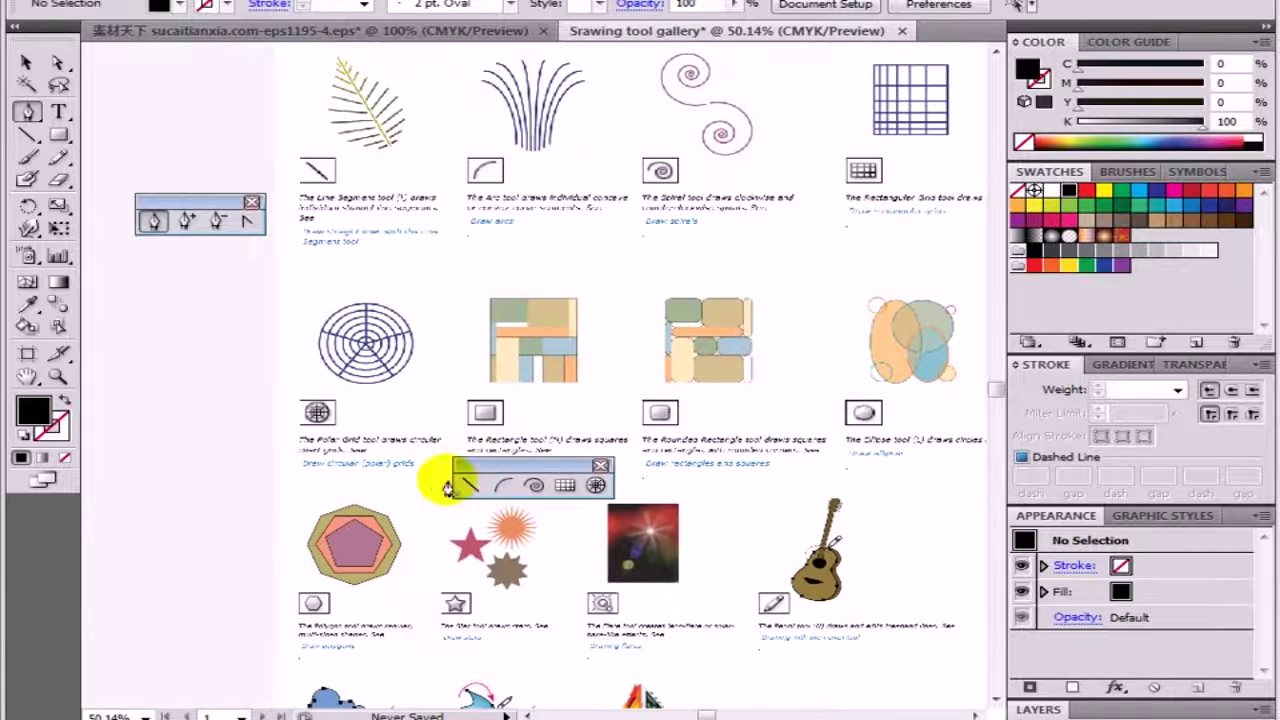
{"action": "key", "text": "ctrl+plus"}
{"action": "key", "text": "ctrl+plus"}
{"action": "key", "text": "ctrl+plus"}
{"action": "left_click_drag", "start_coordinate": [294, 434], "coordinate": [271, 457]}
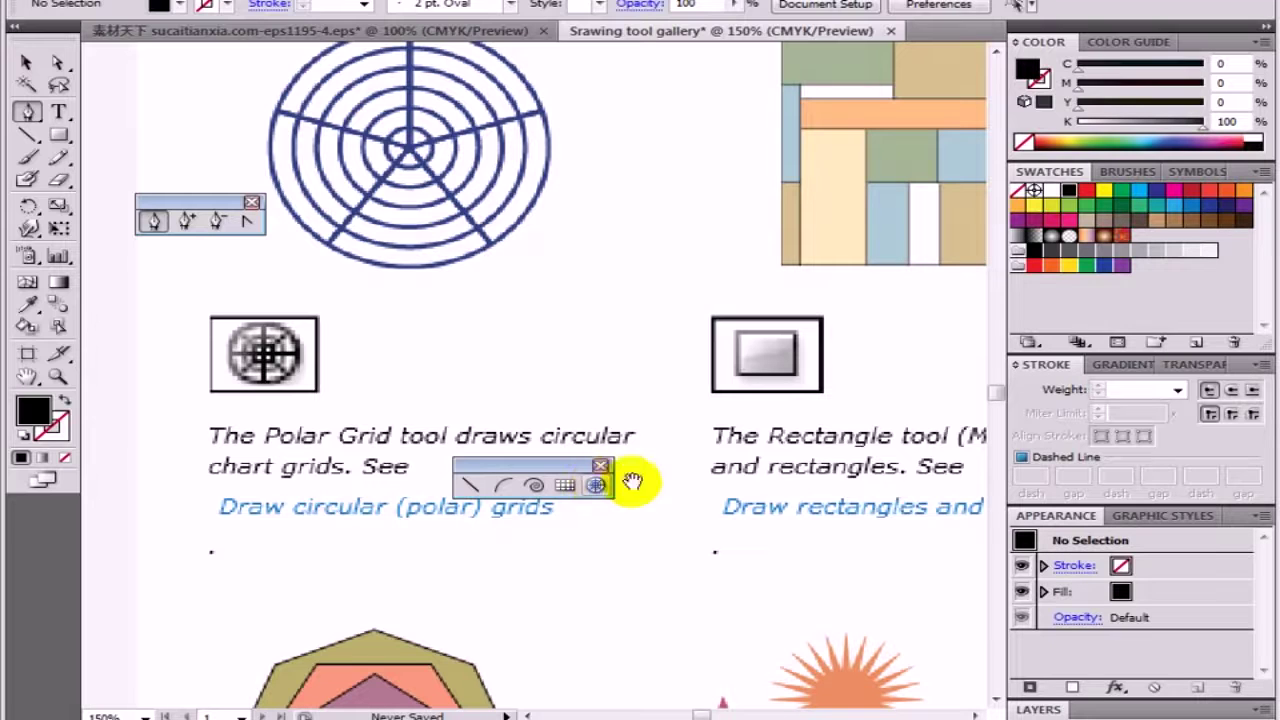
{"action": "left_click_drag", "start_coordinate": [762, 489], "coordinate": [540, 507]}
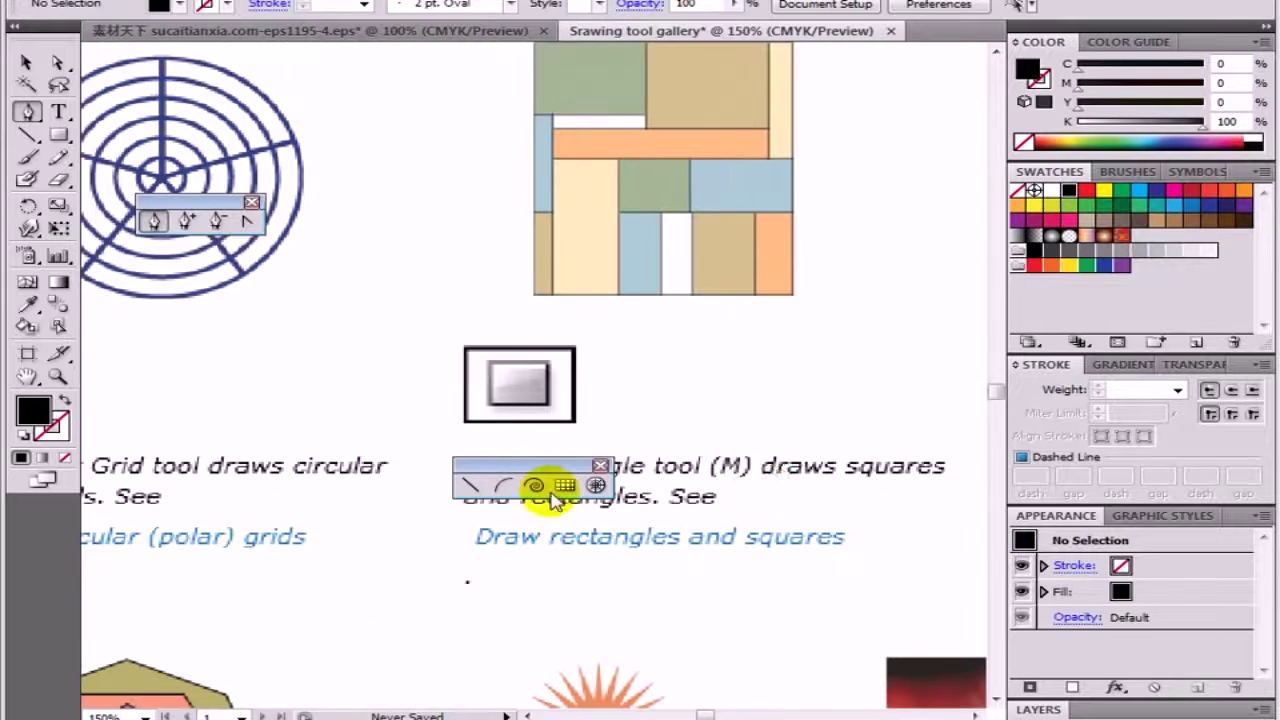
Step: Scroll and zoom out over the gallery to reveal the fourth column of examples
{"action": "scroll", "coordinate": [540, 507], "scroll_direction": "down", "scroll_amount": 2}
{"action": "scroll", "coordinate": [680, 515], "scroll_direction": "down", "scroll_amount": 1}
{"action": "scroll", "coordinate": [613, 450], "scroll_direction": "up", "scroll_amount": 2}
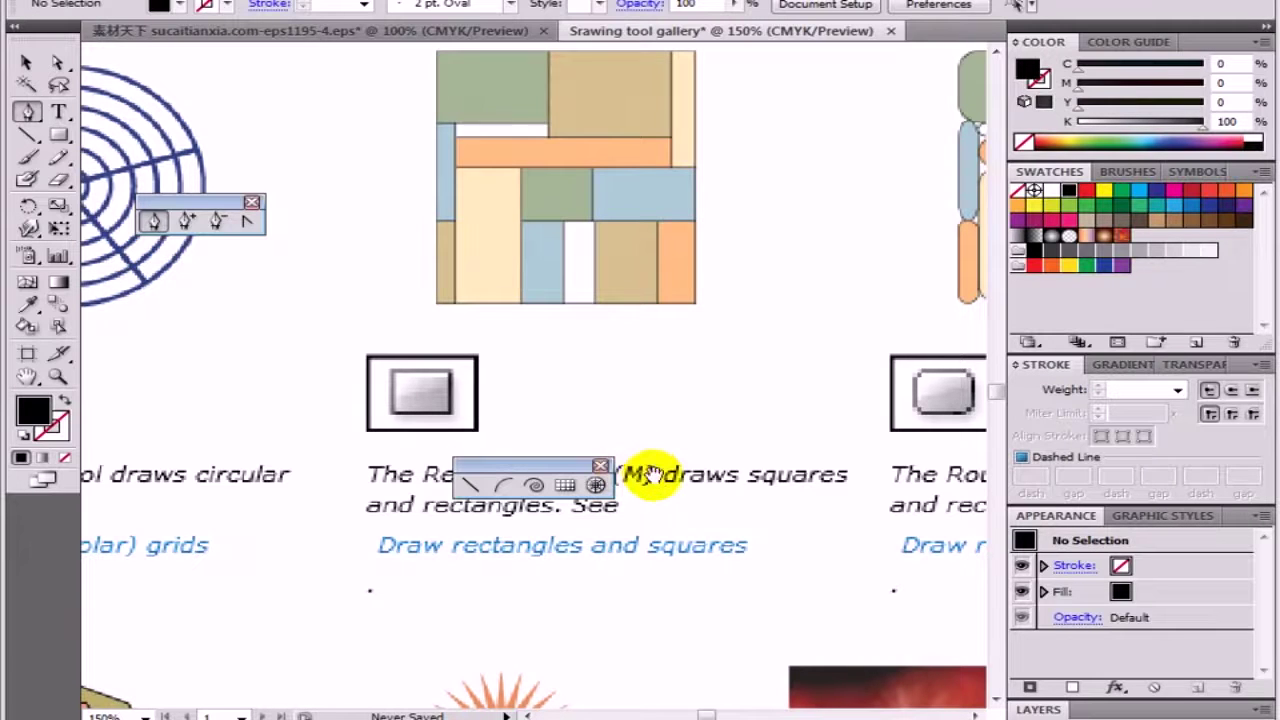
{"action": "mouse_move", "coordinate": [648, 480]}
{"action": "left_mouse_down"}
{"action": "mouse_move", "coordinate": [668, 475]}
{"action": "mouse_move", "coordinate": [657, 357]}
{"action": "mouse_move", "coordinate": [660, 410]}
{"action": "left_mouse_up"}
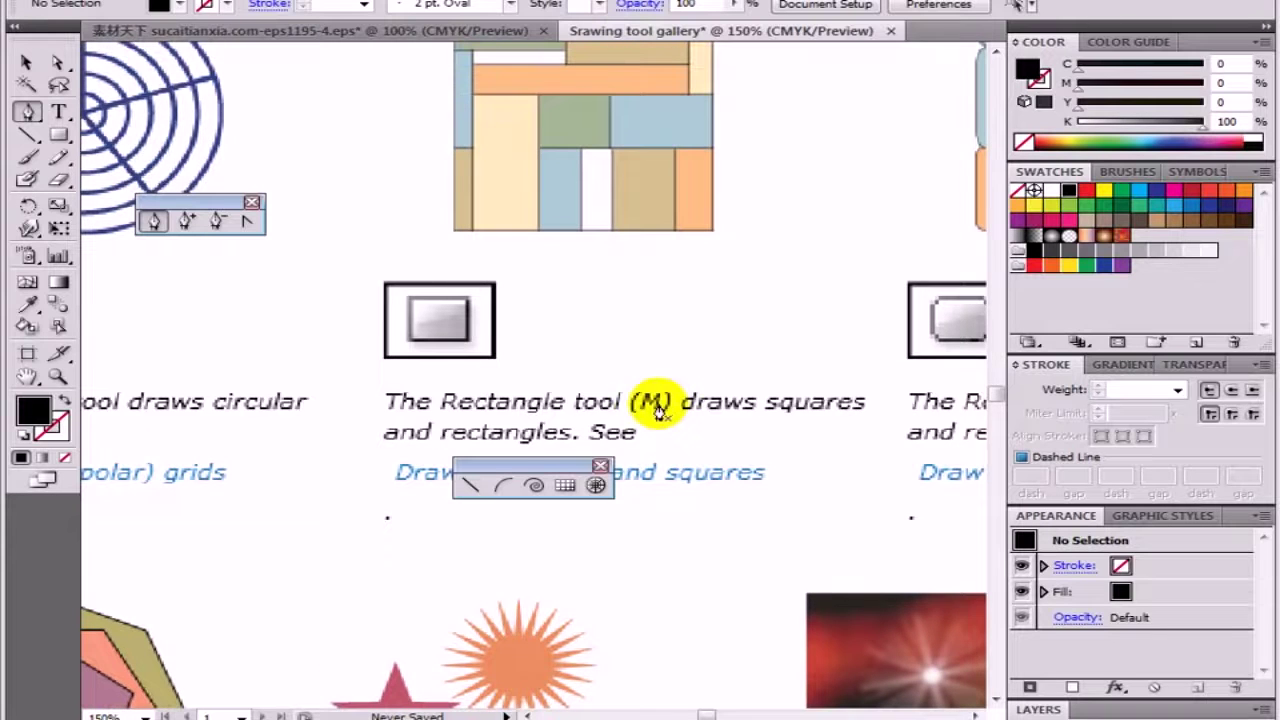
{"action": "key", "text": "ctrl+minus"}
{"action": "key", "text": "ctrl+minus"}
{"action": "left_click_drag", "start_coordinate": [686, 424], "coordinate": [564, 416]}
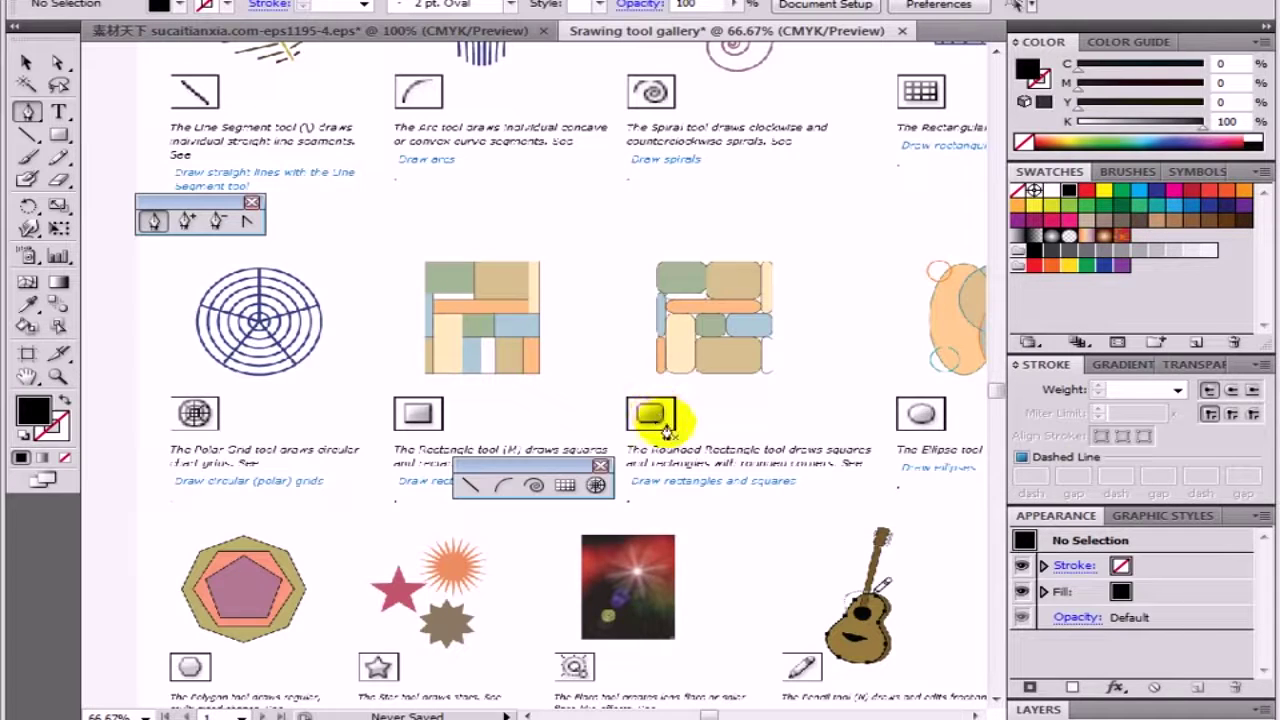
Step: Marquee-zoom onto the Rounded Rectangle example, then return to 100% actual size
{"action": "key", "text": "ctrl+space"}
{"action": "left_click_drag", "start_coordinate": [606, 414], "coordinate": [923, 534]}
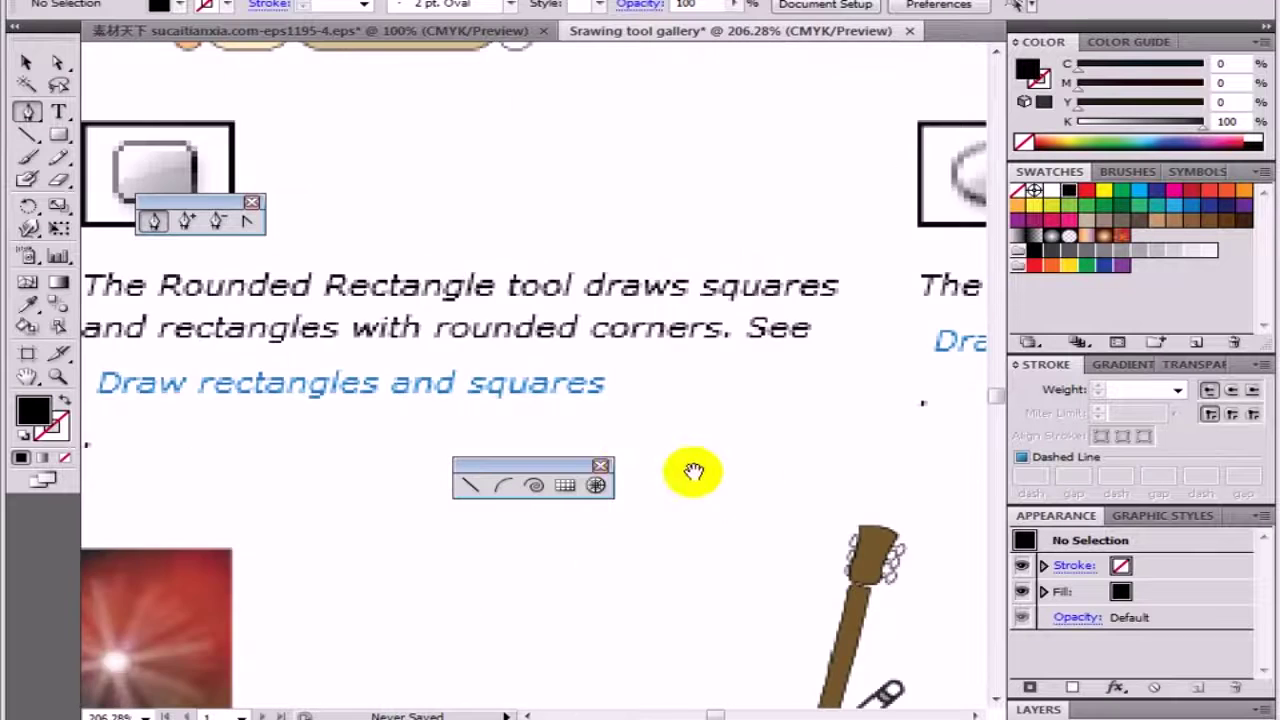
{"action": "key", "text": "ctrl+minus"}
{"action": "key", "text": "ctrl+minus"}
{"action": "key", "text": "ctrl+minus"}
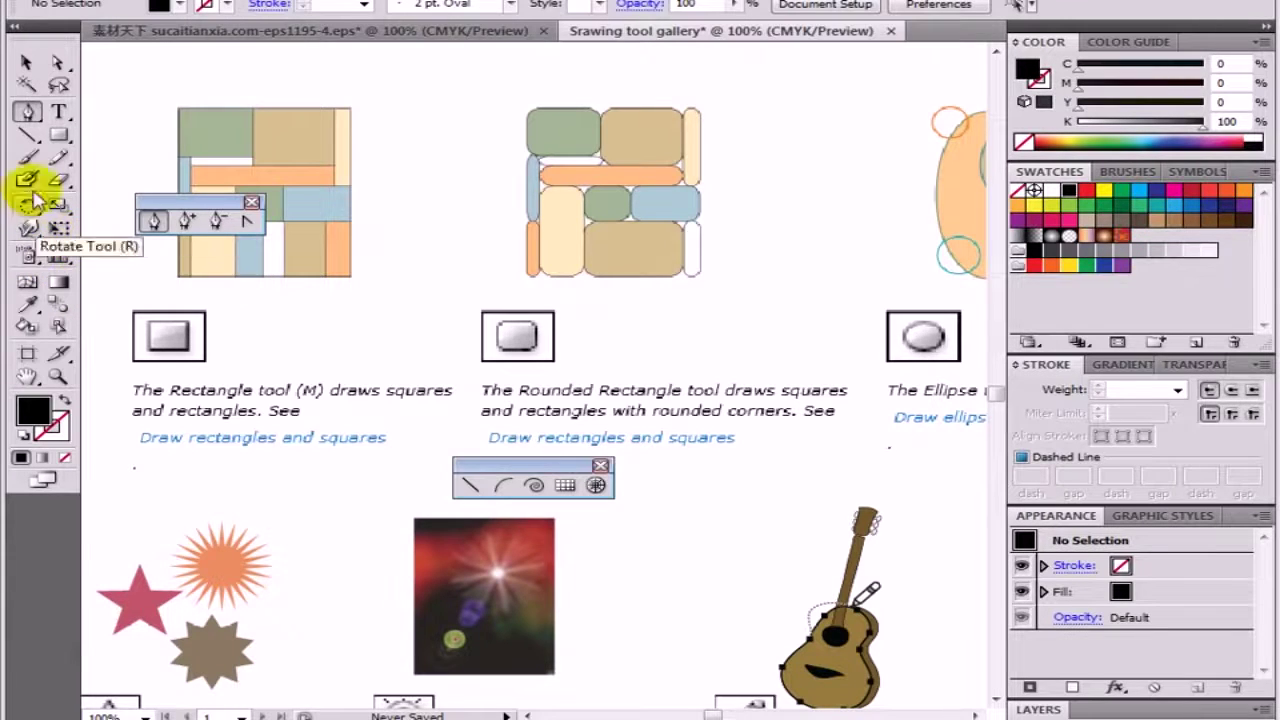
Step: Tear off the Rectangle tool group as a floating palette and place it beside the line tools
{"action": "left_click", "coordinate": [59, 134]}
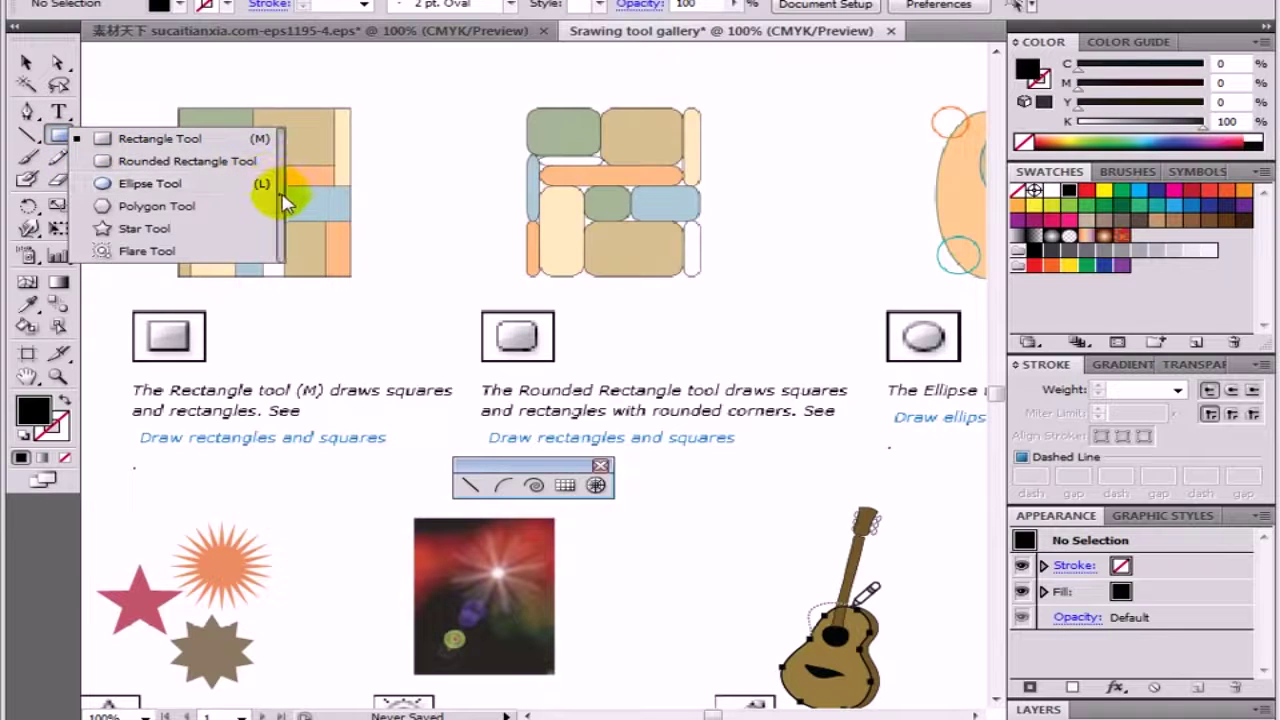
{"action": "left_click_drag", "start_coordinate": [283, 203], "coordinate": [748, 393]}
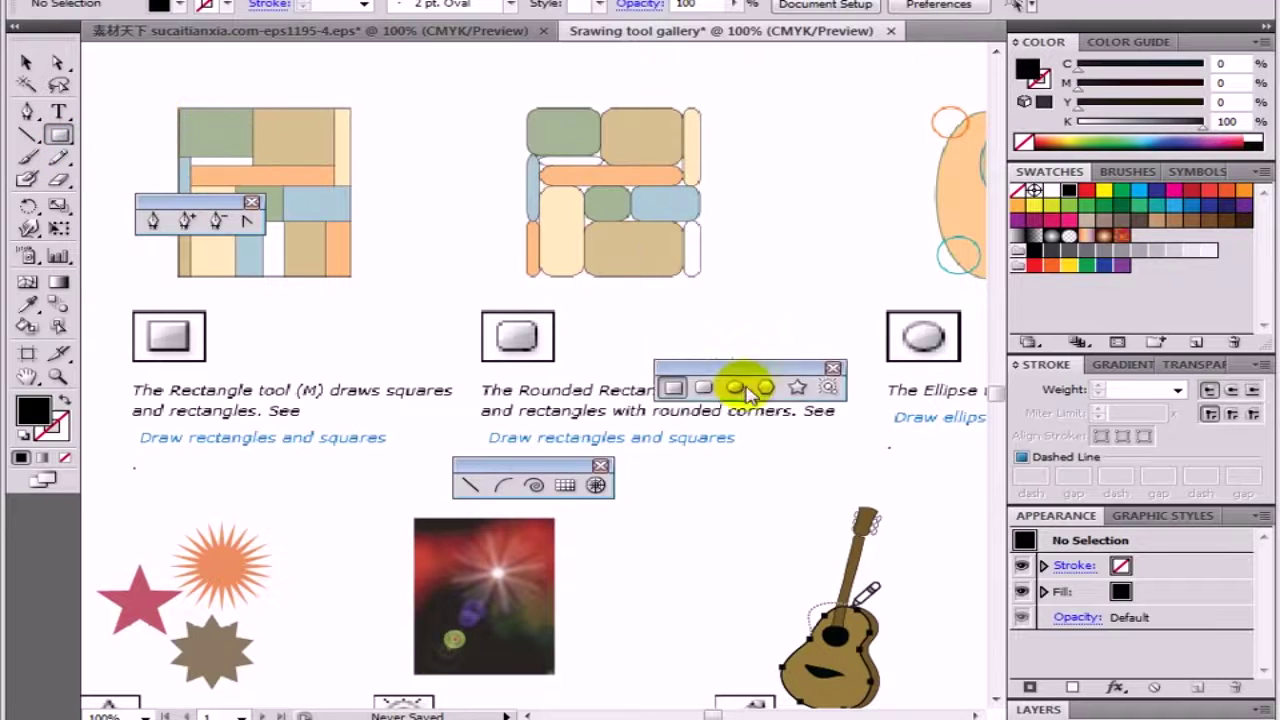
{"action": "left_click_drag", "start_coordinate": [500, 466], "coordinate": [236, 468]}
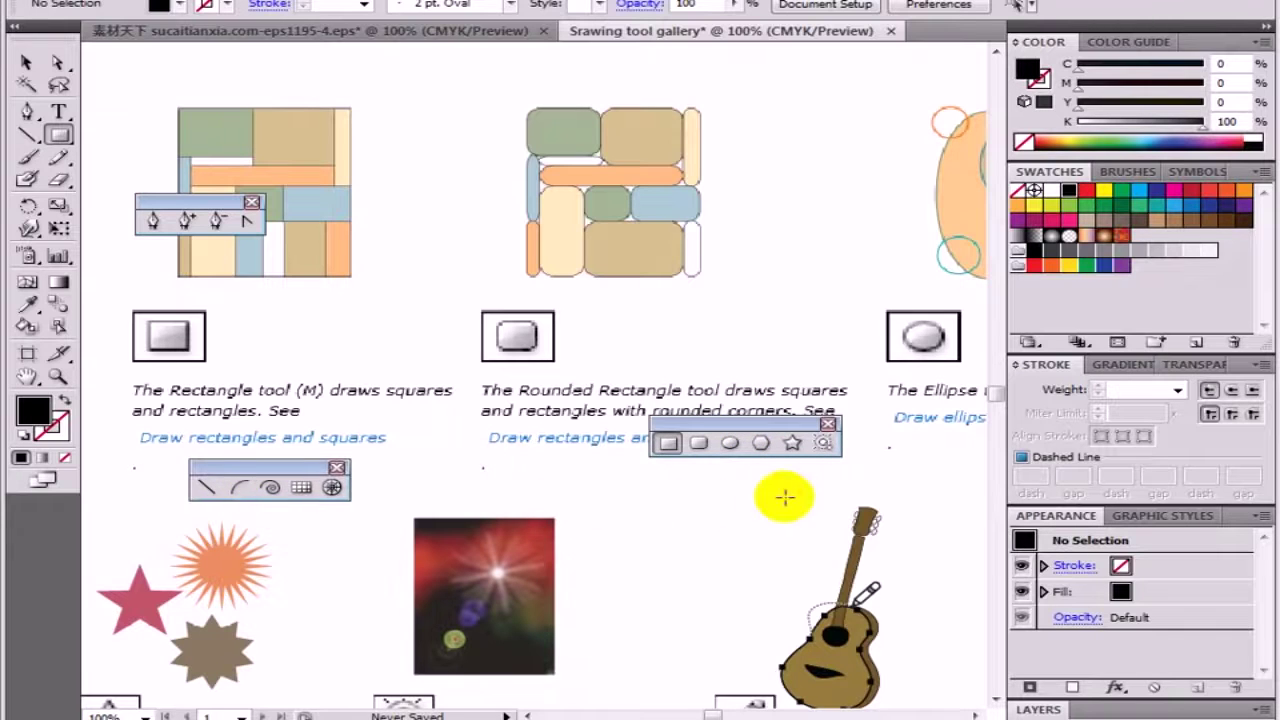
{"action": "mouse_move", "coordinate": [736, 424]}
{"action": "left_mouse_down"}
{"action": "mouse_move", "coordinate": [480, 248]}
{"action": "mouse_move", "coordinate": [475, 268]}
{"action": "left_mouse_up"}
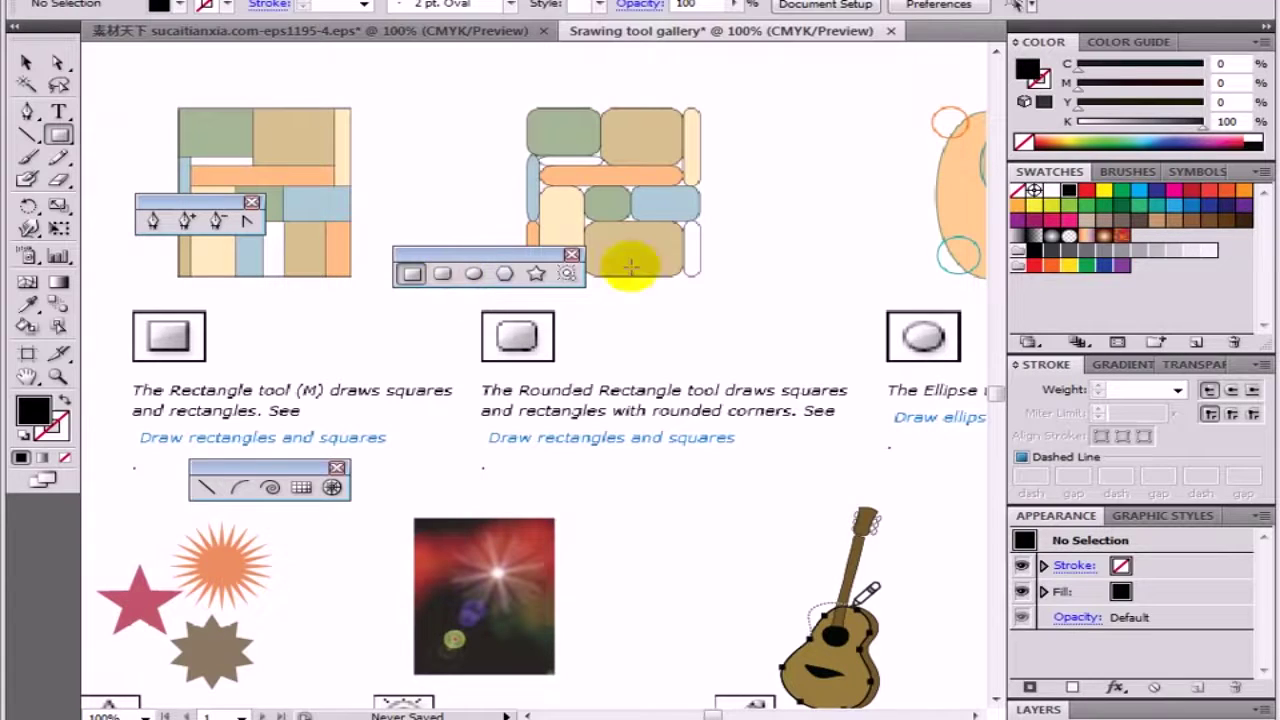
Step: Pan with the Hand tool to centre the overlapping ellipses example
{"action": "mouse_move", "coordinate": [680, 254]}
{"action": "left_mouse_down"}
{"action": "mouse_move", "coordinate": [719, 334]}
{"action": "mouse_move", "coordinate": [737, 316]}
{"action": "mouse_move", "coordinate": [607, 269]}
{"action": "mouse_move", "coordinate": [400, 310]}
{"action": "left_mouse_up"}
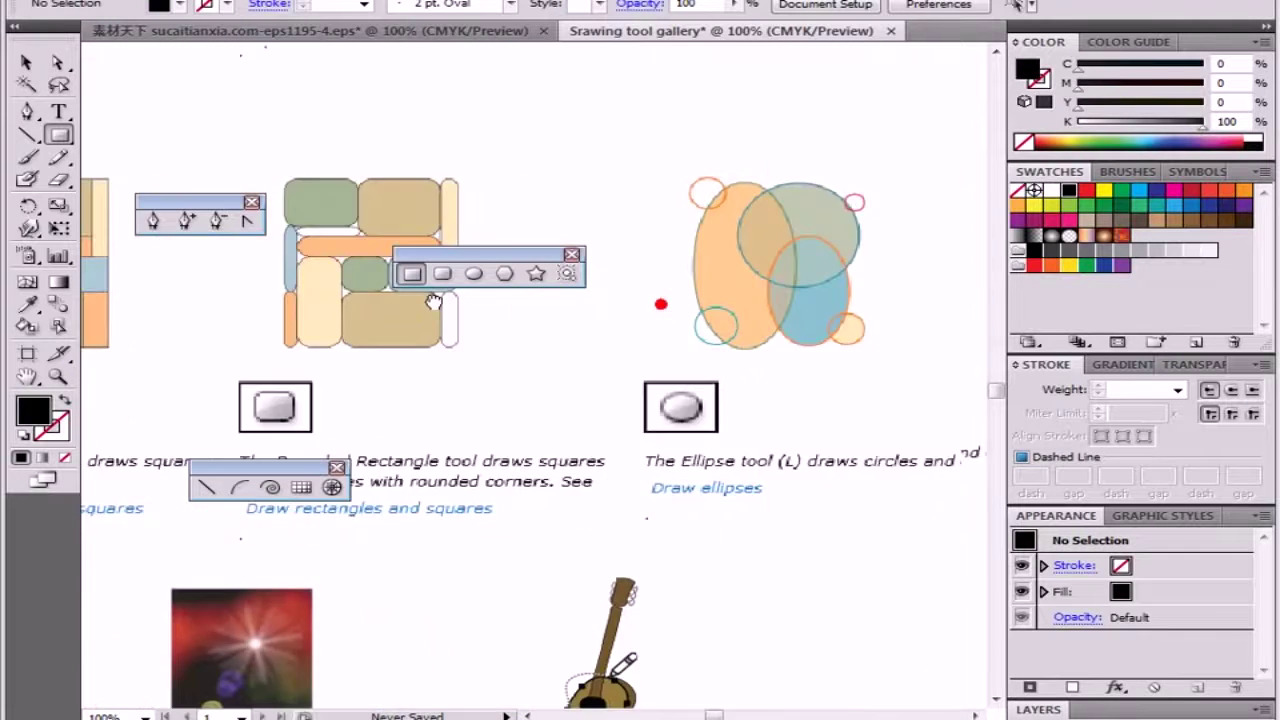
{"action": "left_click_drag", "start_coordinate": [720, 334], "coordinate": [664, 347]}
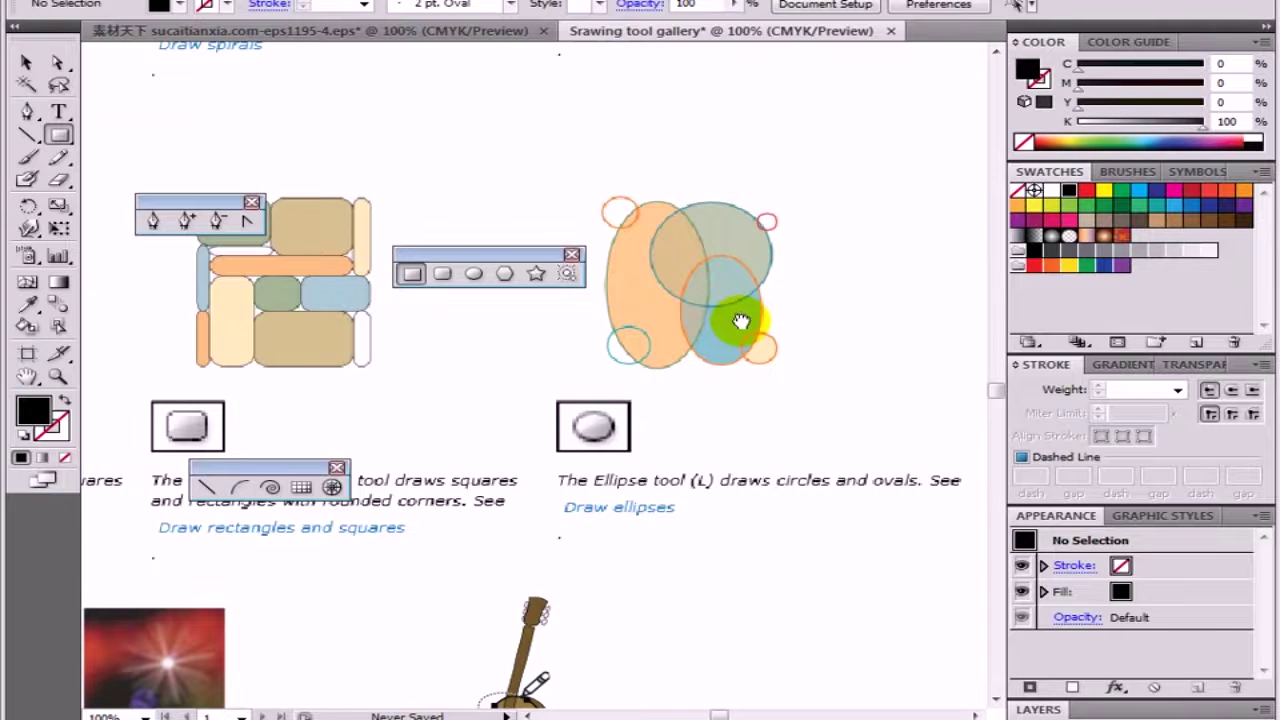
{"action": "left_click_drag", "start_coordinate": [718, 315], "coordinate": [596, 318]}
{"action": "left_click_drag", "start_coordinate": [528, 417], "coordinate": [684, 371]}
Step: Zoom onto the Polygon example, then back out to 100% so the Star example shows too
{"action": "left_click", "coordinate": [684, 371], "text": "alt"}
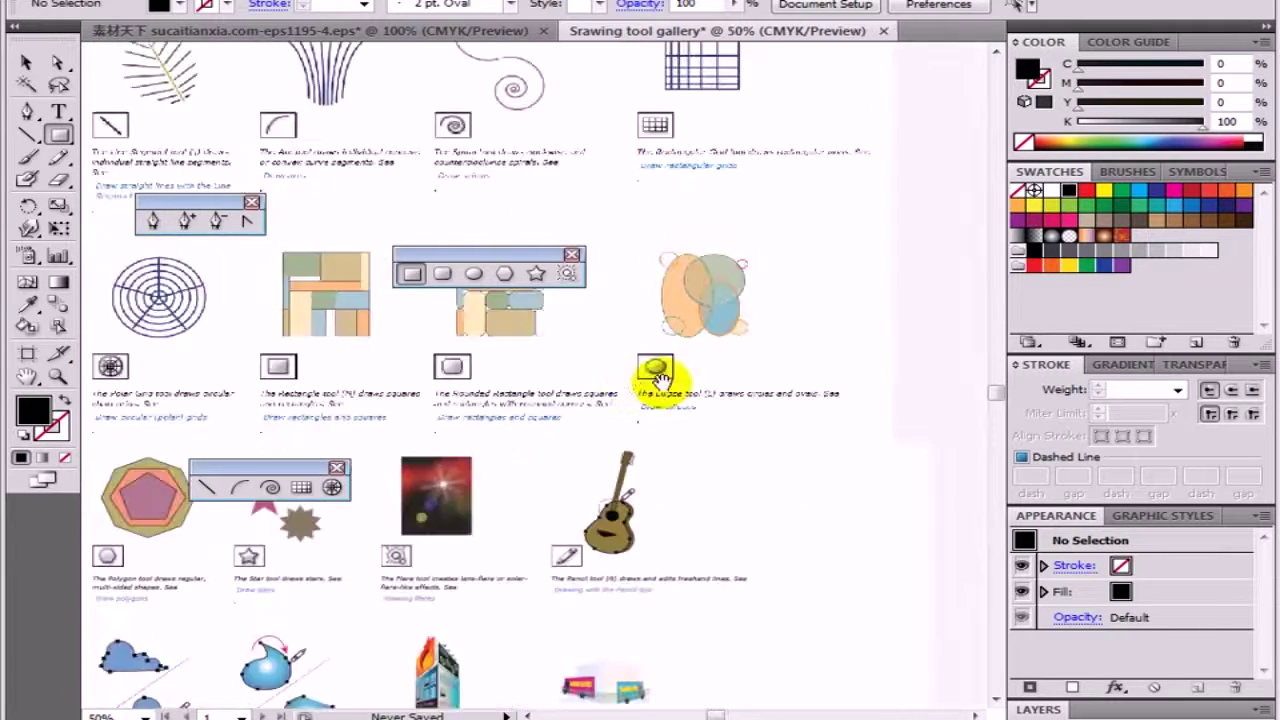
{"action": "mouse_move", "coordinate": [508, 388]}
{"action": "left_mouse_down"}
{"action": "mouse_move", "coordinate": [818, 265]}
{"action": "mouse_move", "coordinate": [798, 195]}
{"action": "left_mouse_up"}
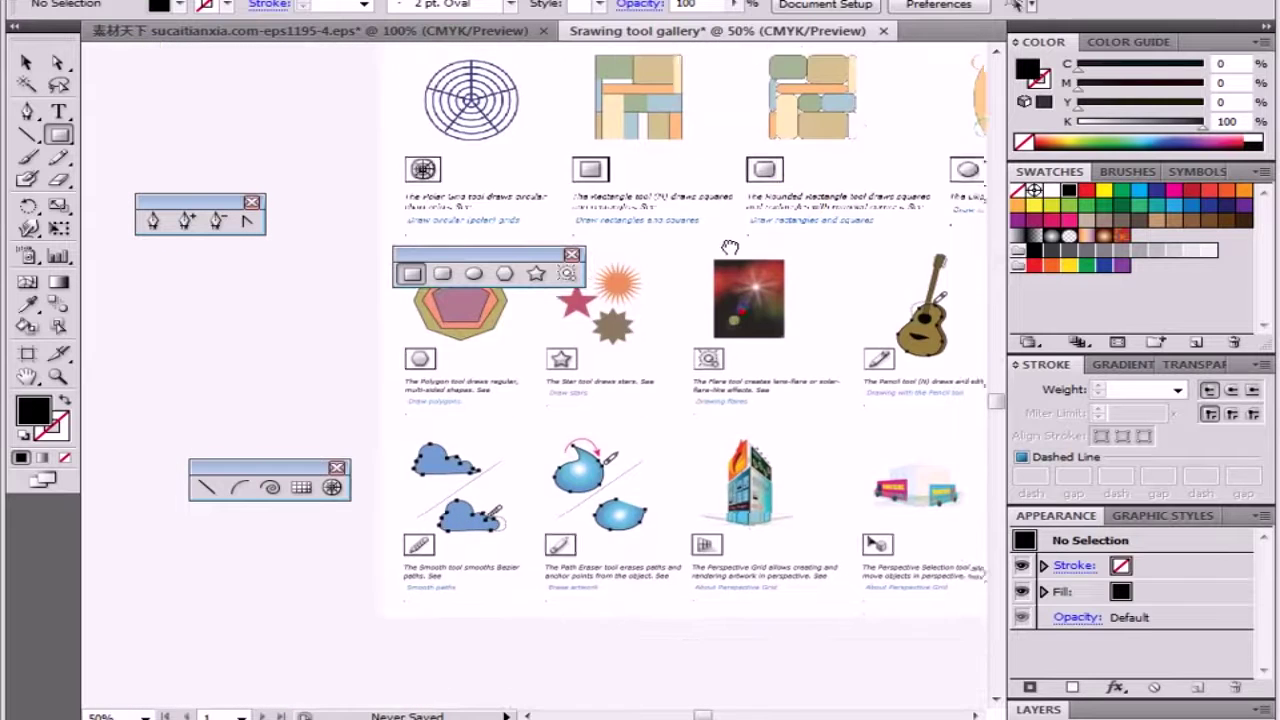
{"action": "mouse_move", "coordinate": [537, 340]}
{"action": "left_mouse_down"}
{"action": "mouse_move", "coordinate": [472, 413]}
{"action": "mouse_move", "coordinate": [548, 330]}
{"action": "left_mouse_up"}
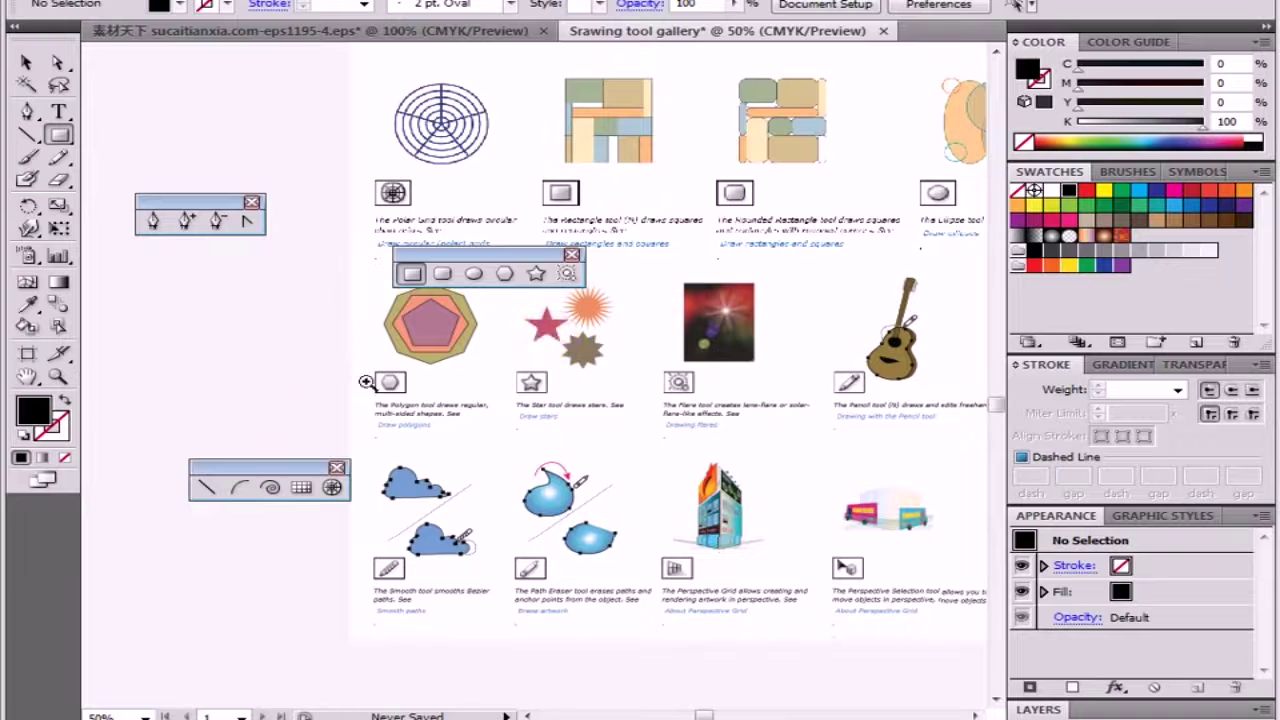
{"action": "left_click_drag", "start_coordinate": [338, 364], "coordinate": [512, 454]}
{"action": "key", "text": "ctrl+minus"}
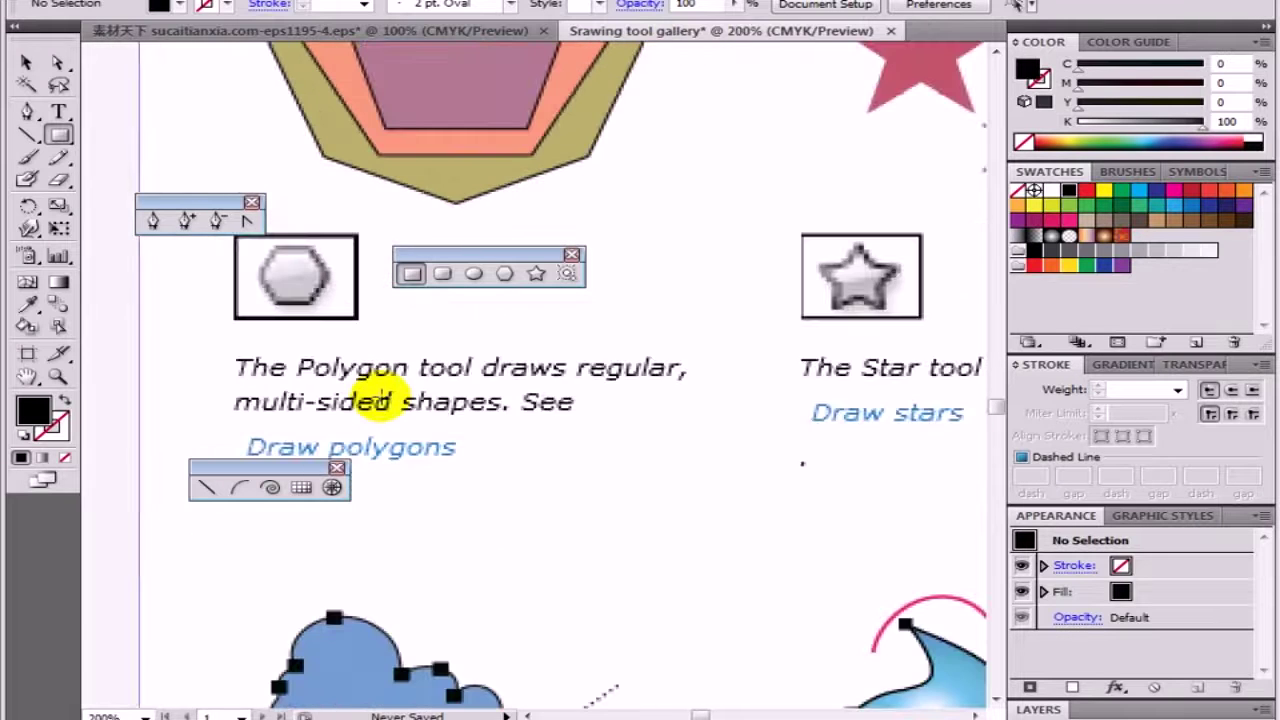
{"action": "left_click_drag", "start_coordinate": [468, 386], "coordinate": [440, 390]}
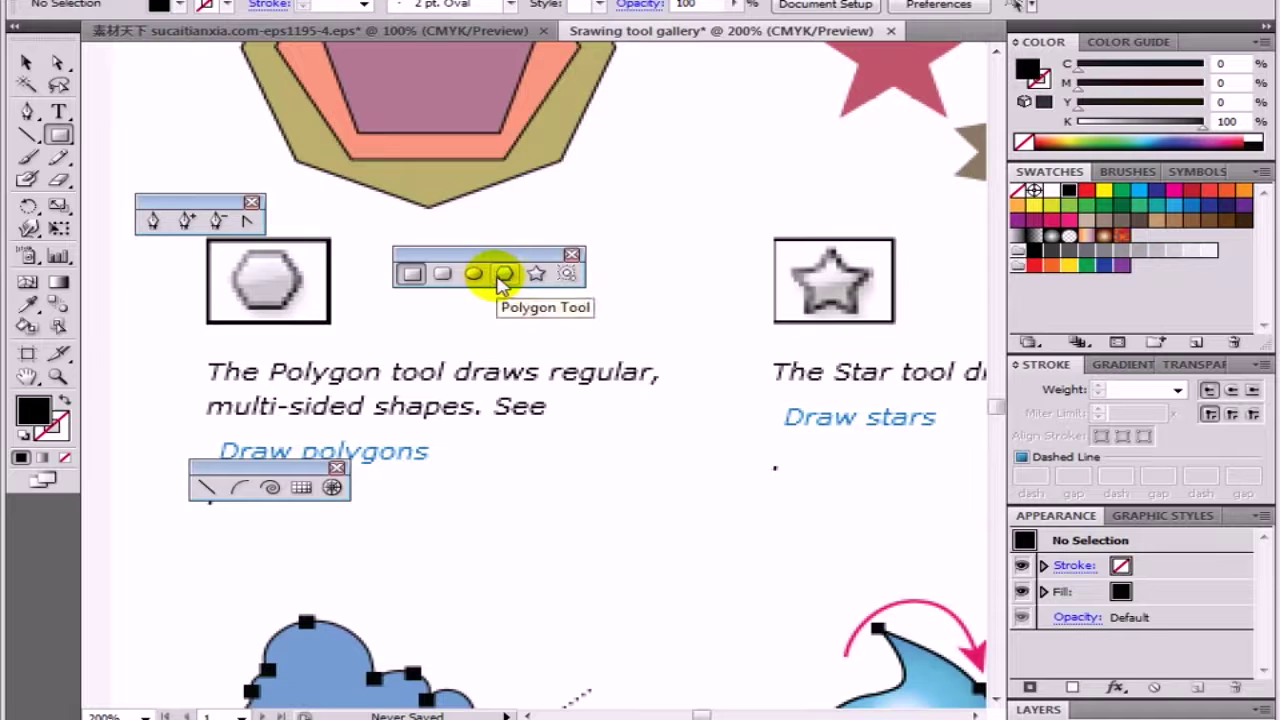
{"action": "key", "text": "ctrl+minus"}
{"action": "key", "text": "ctrl+minus"}
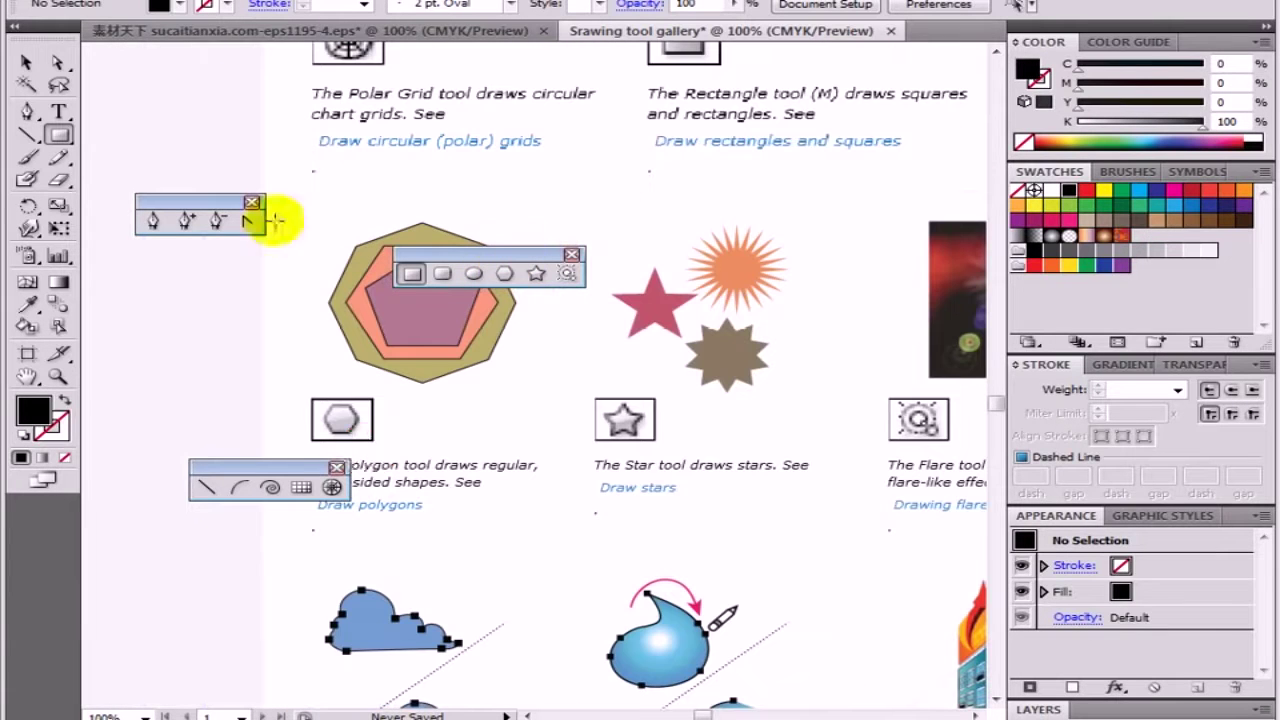
Step: Move the floating pen, line and shape tool sets off the polygon and star artwork
{"action": "left_click_drag", "start_coordinate": [214, 200], "coordinate": [169, 67]}
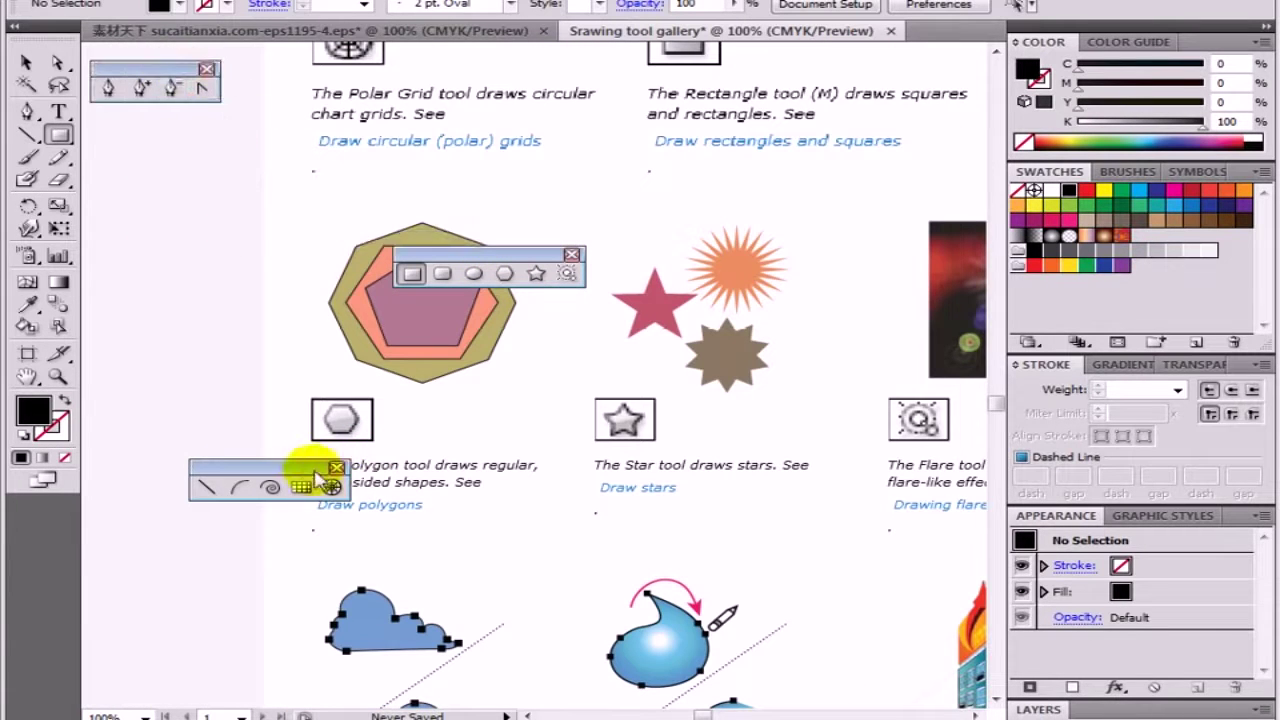
{"action": "left_click_drag", "start_coordinate": [318, 470], "coordinate": [214, 124]}
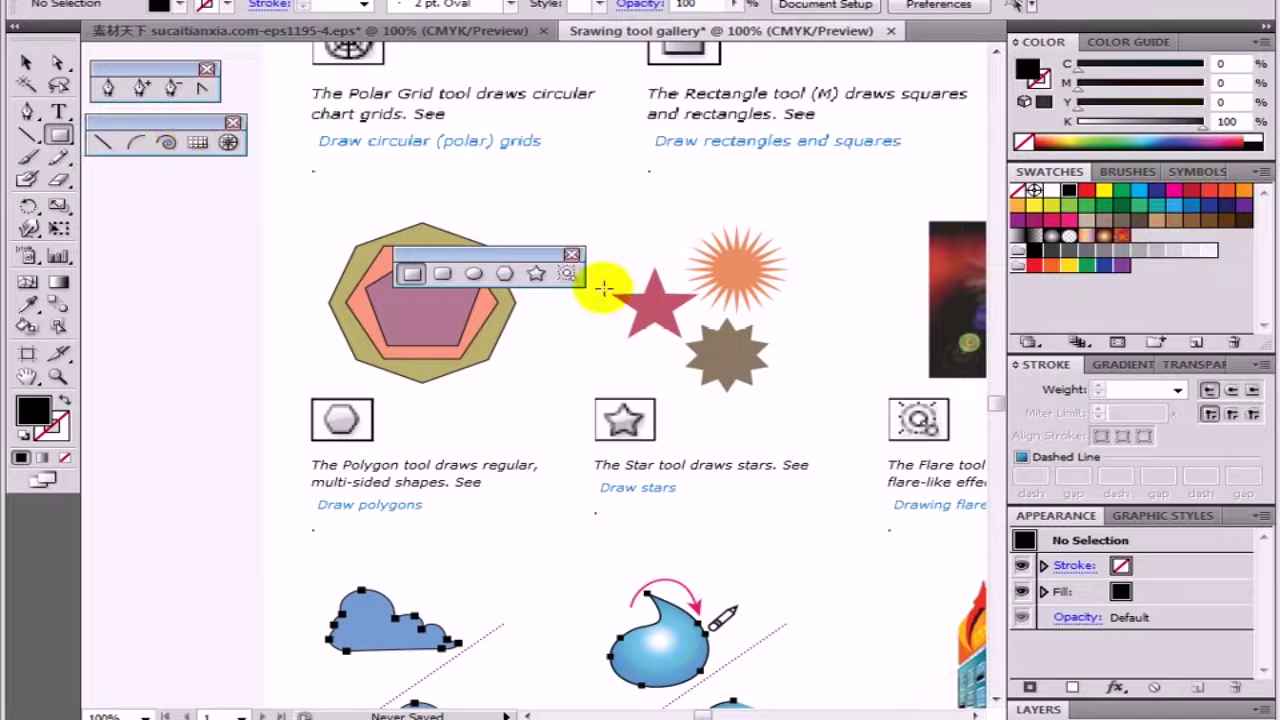
{"action": "left_click_drag", "start_coordinate": [512, 256], "coordinate": [524, 540]}
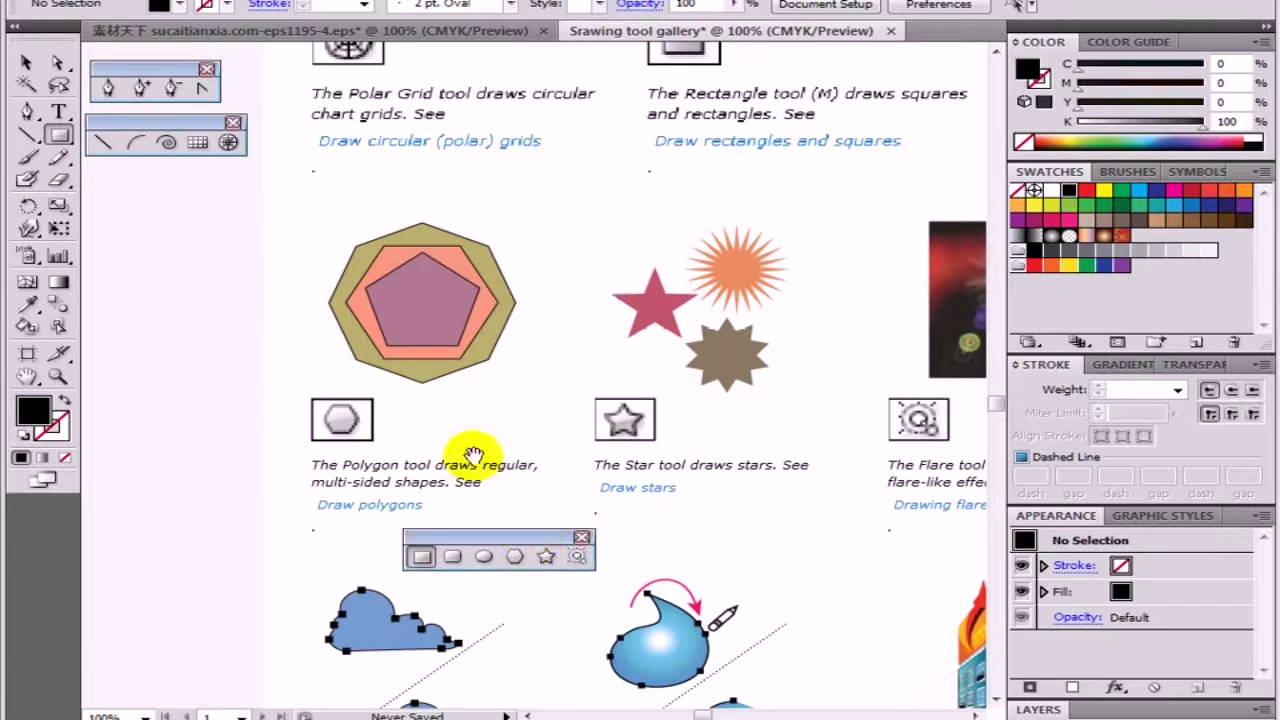
{"action": "left_click_drag", "start_coordinate": [473, 455], "coordinate": [478, 431]}
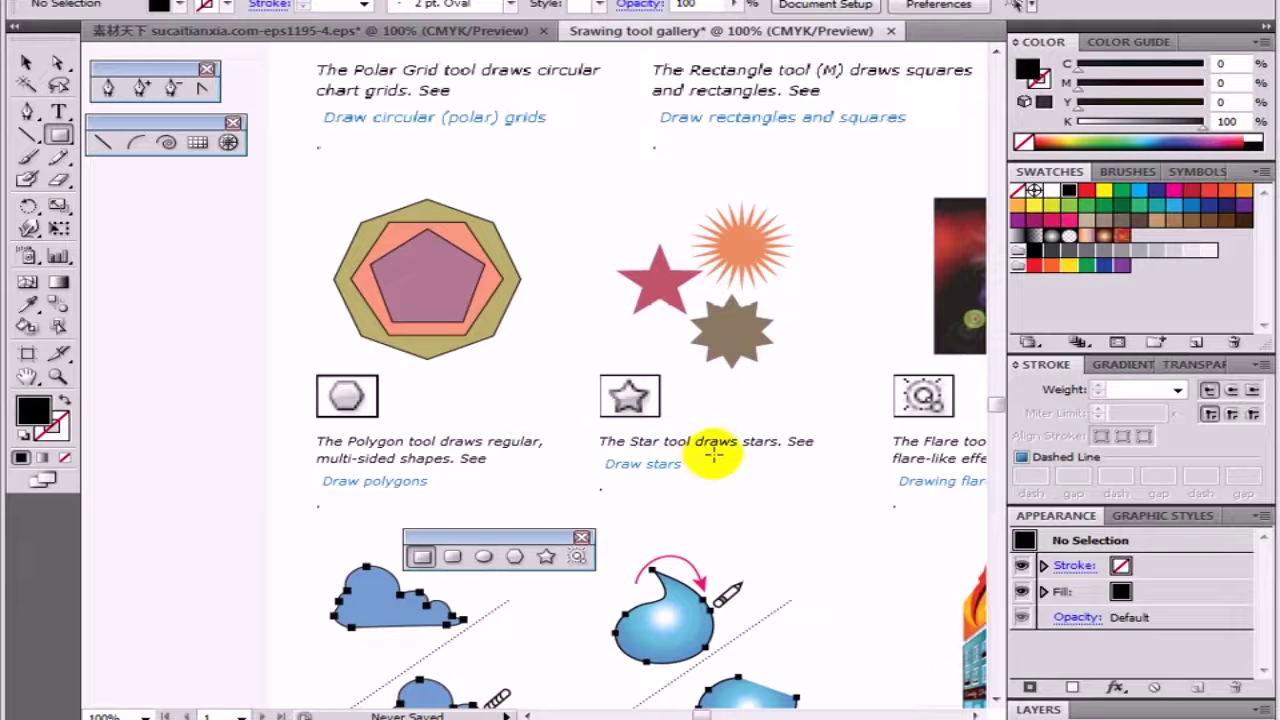
Step: Pan left to show the Flare tool's lens-flare image and the building artwork
{"action": "left_click_drag", "start_coordinate": [712, 450], "coordinate": [601, 436]}
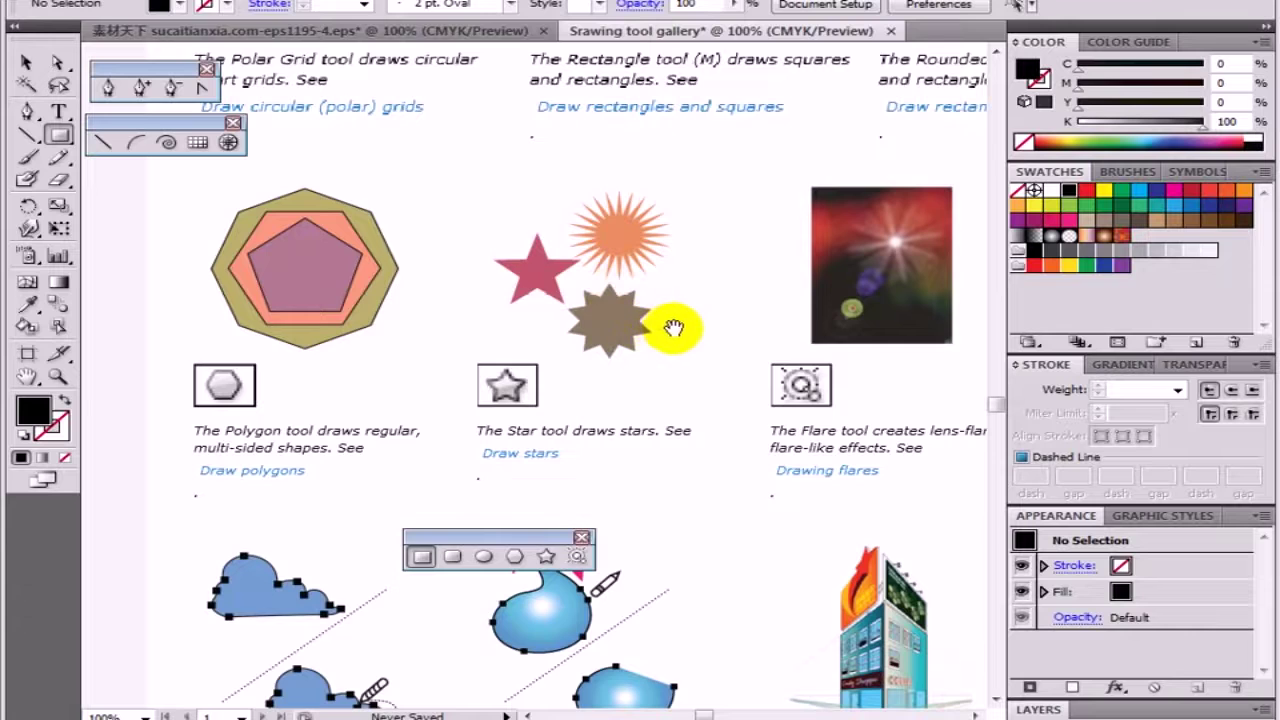
Step: Pan left toward the Pencil tool's guitar example beside the Star and Flare examples
{"action": "mouse_move", "coordinate": [675, 328]}
{"action": "left_mouse_down"}
{"action": "mouse_move", "coordinate": [491, 306]}
{"action": "mouse_move", "coordinate": [396, 312]}
{"action": "left_mouse_up"}
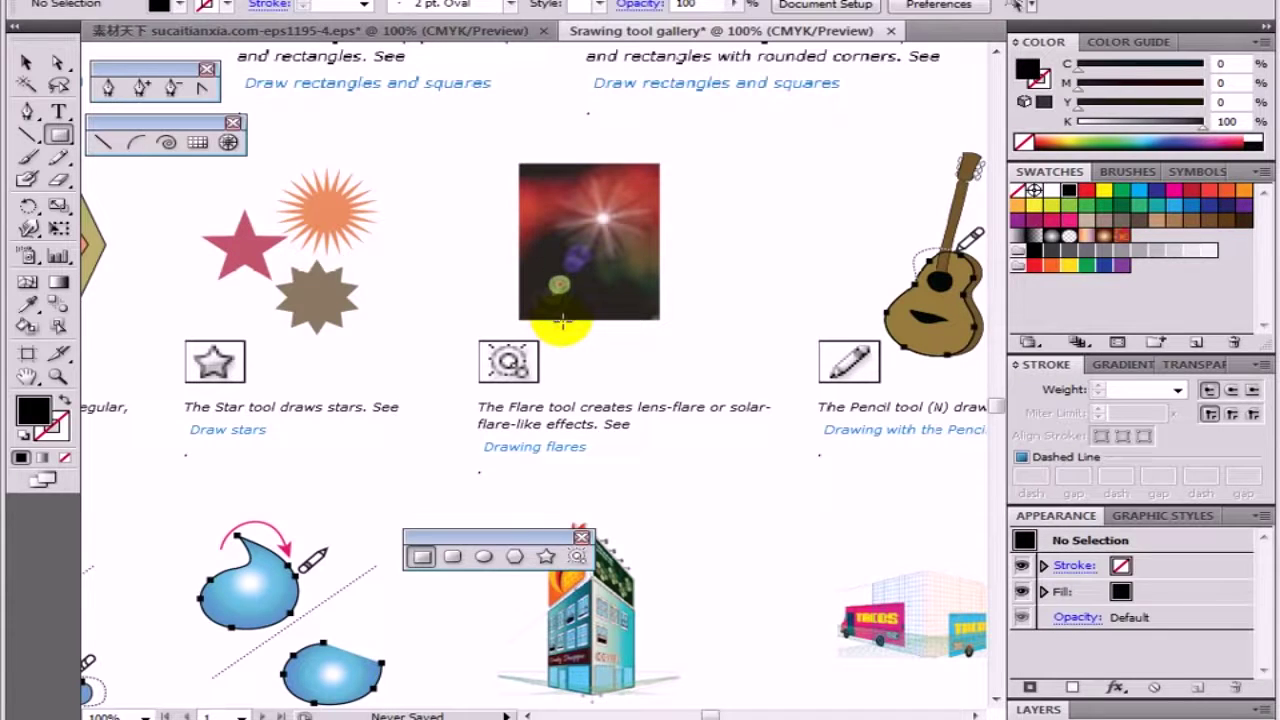
Step: Centre and fine-tune the view on the Pencil tool's guitar example
{"action": "left_click_drag", "start_coordinate": [716, 388], "coordinate": [400, 376]}
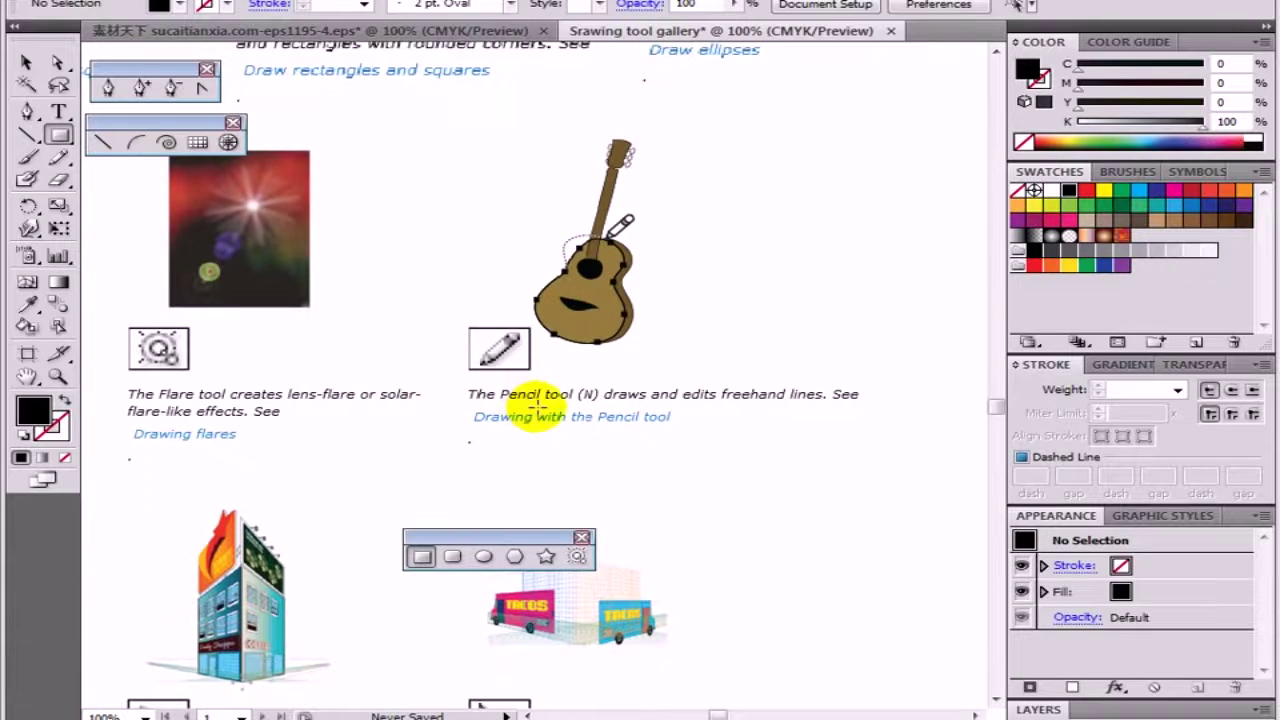
{"action": "left_click_drag", "start_coordinate": [547, 398], "coordinate": [560, 418]}
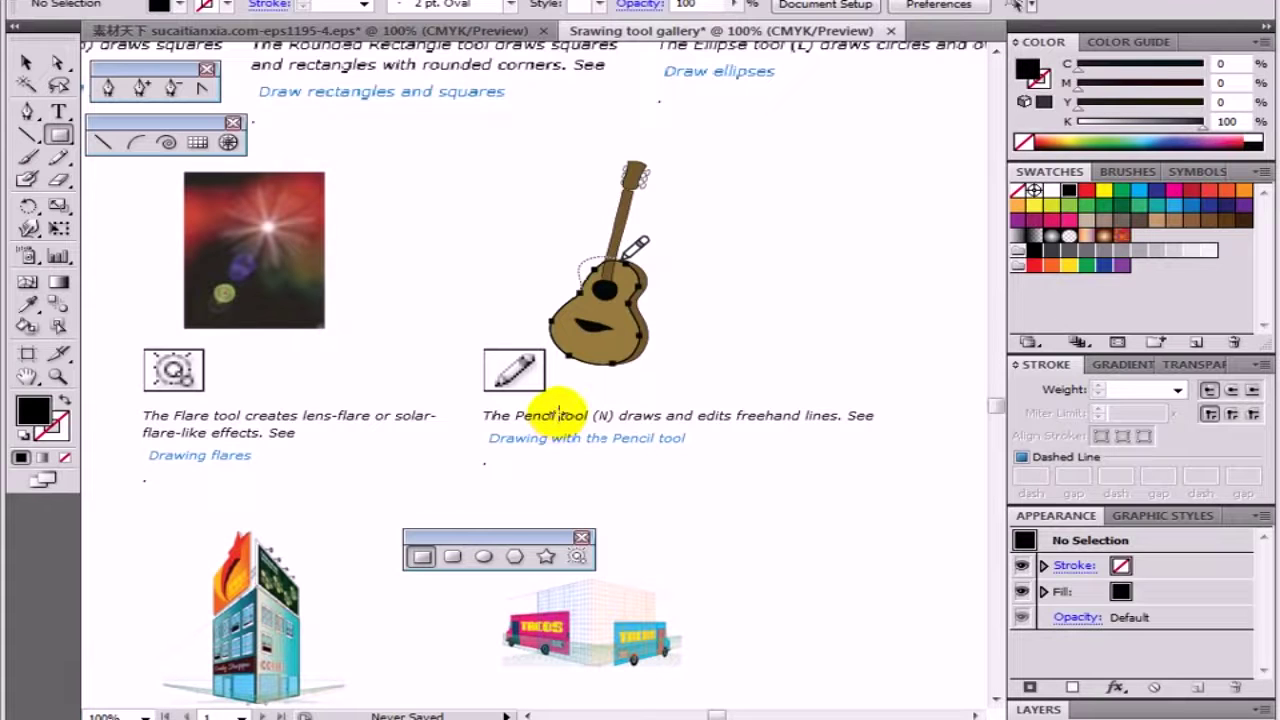
{"action": "left_click_drag", "start_coordinate": [598, 420], "coordinate": [573, 416]}
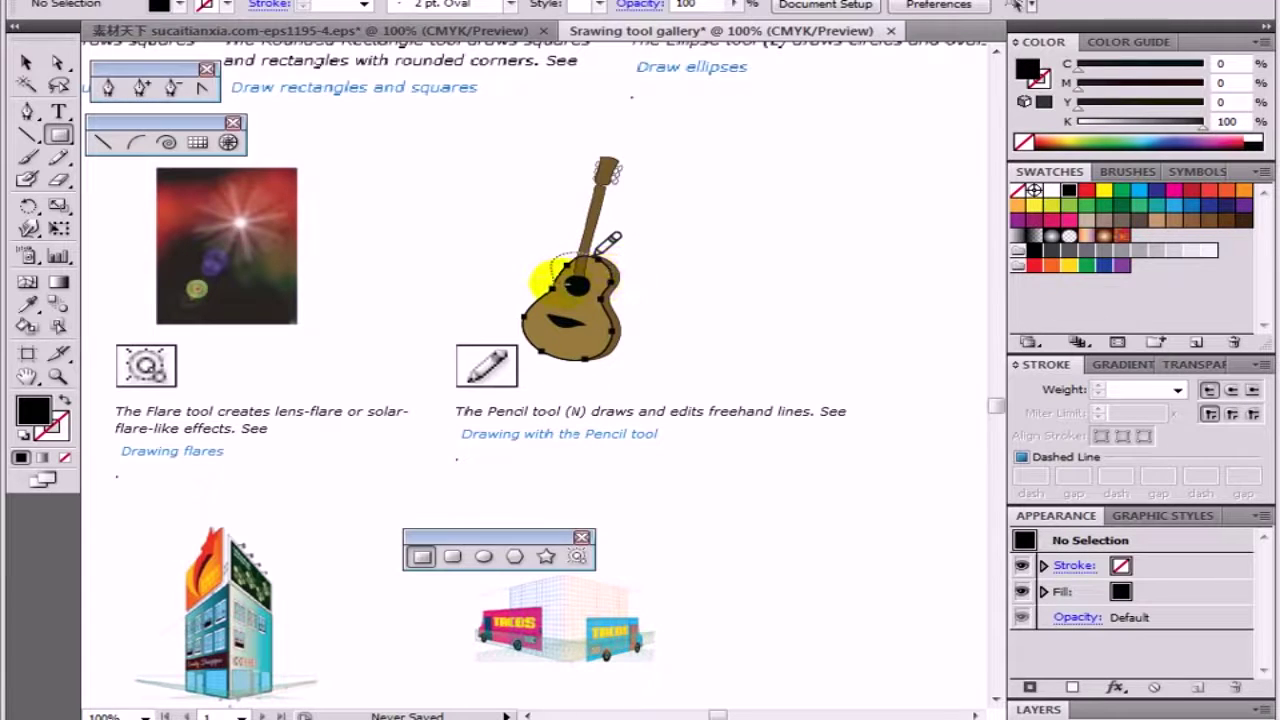
Step: Trace the guitar's outline, then pan to the Smooth and Path Eraser examples
{"action": "left_click_drag", "start_coordinate": [548, 278], "coordinate": [540, 285]}
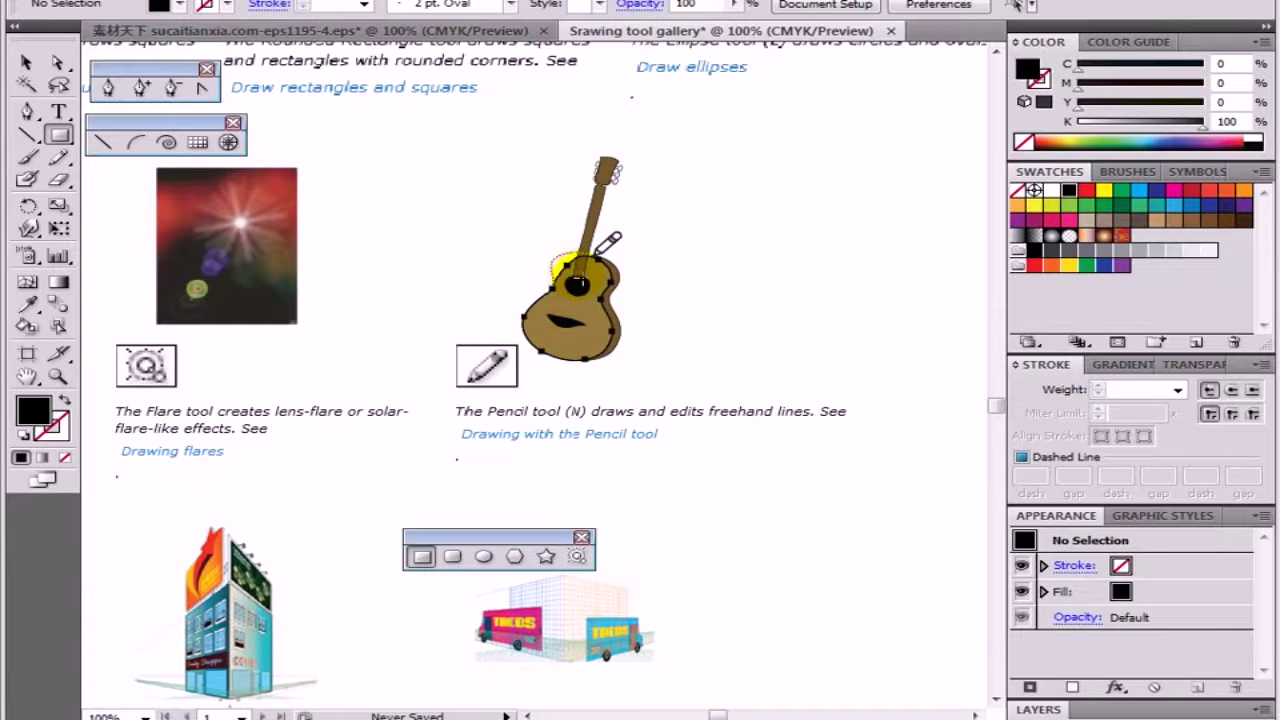
{"action": "left_click_drag", "start_coordinate": [563, 265], "coordinate": [613, 296]}
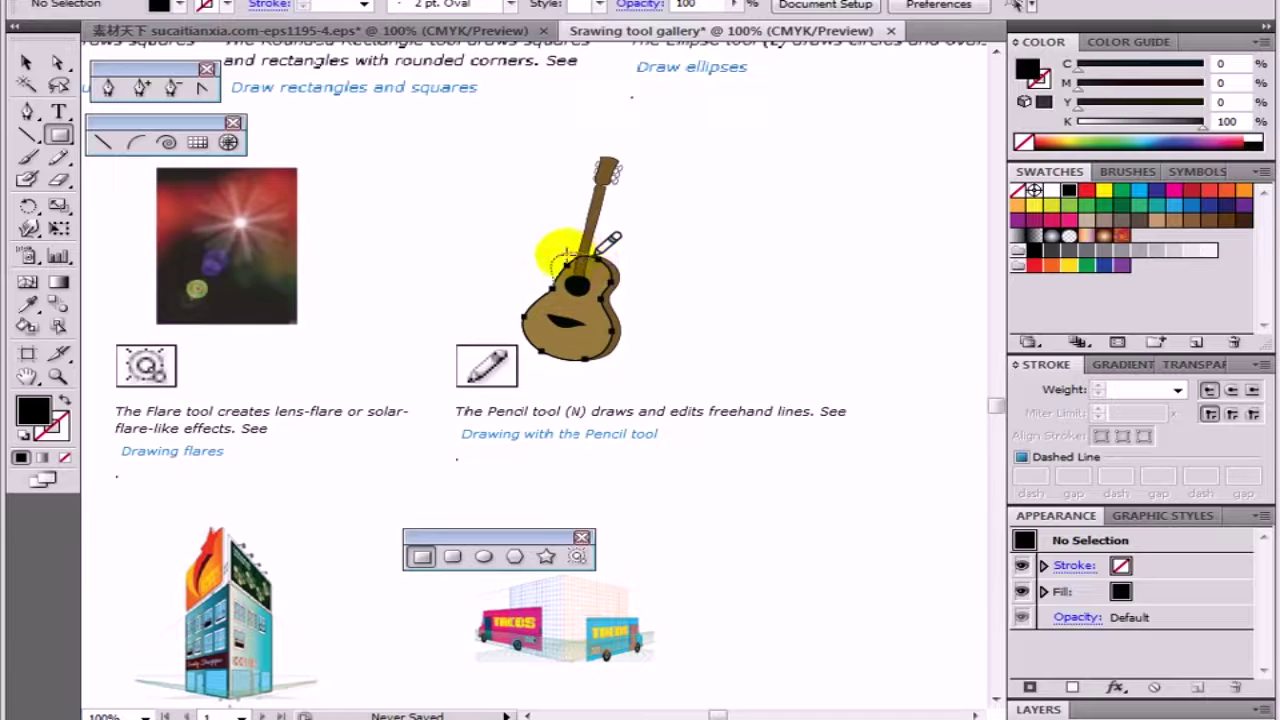
{"action": "left_click_drag", "start_coordinate": [562, 258], "coordinate": [614, 306]}
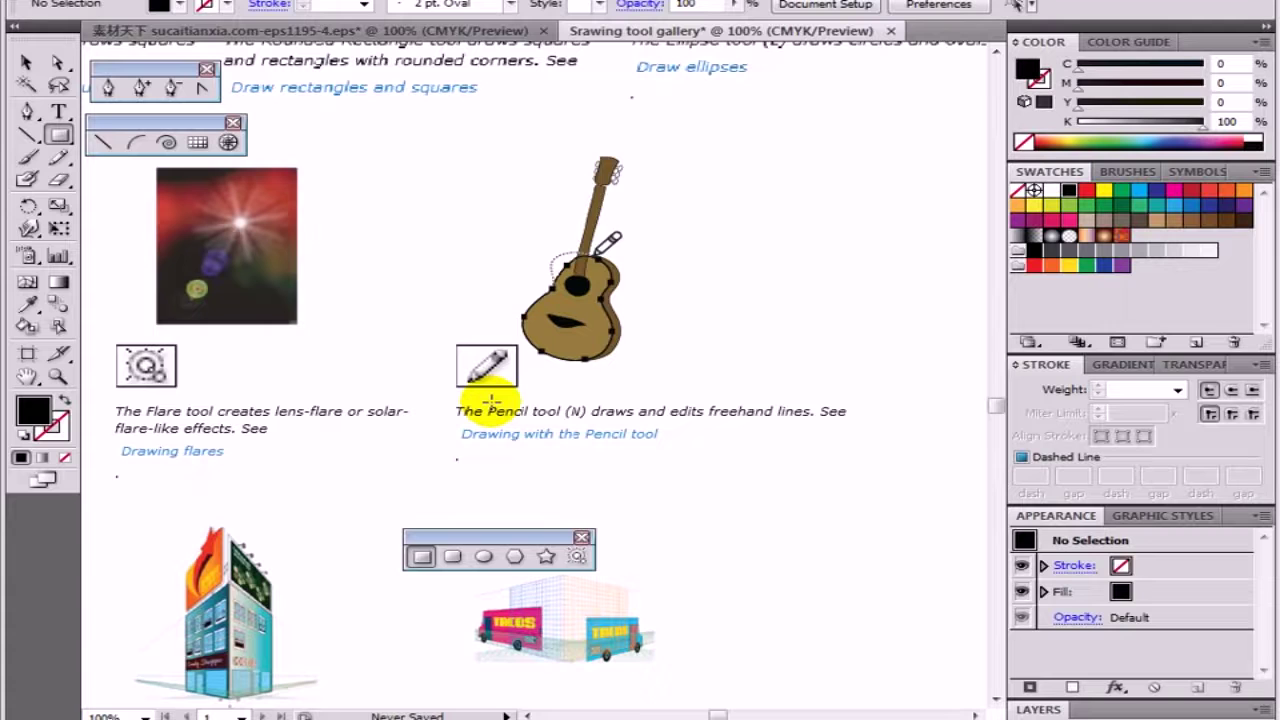
{"action": "mouse_move", "coordinate": [490, 400]}
{"action": "left_mouse_down"}
{"action": "mouse_move", "coordinate": [580, 339]}
{"action": "mouse_move", "coordinate": [482, 261]}
{"action": "mouse_move", "coordinate": [411, 247]}
{"action": "left_mouse_up"}
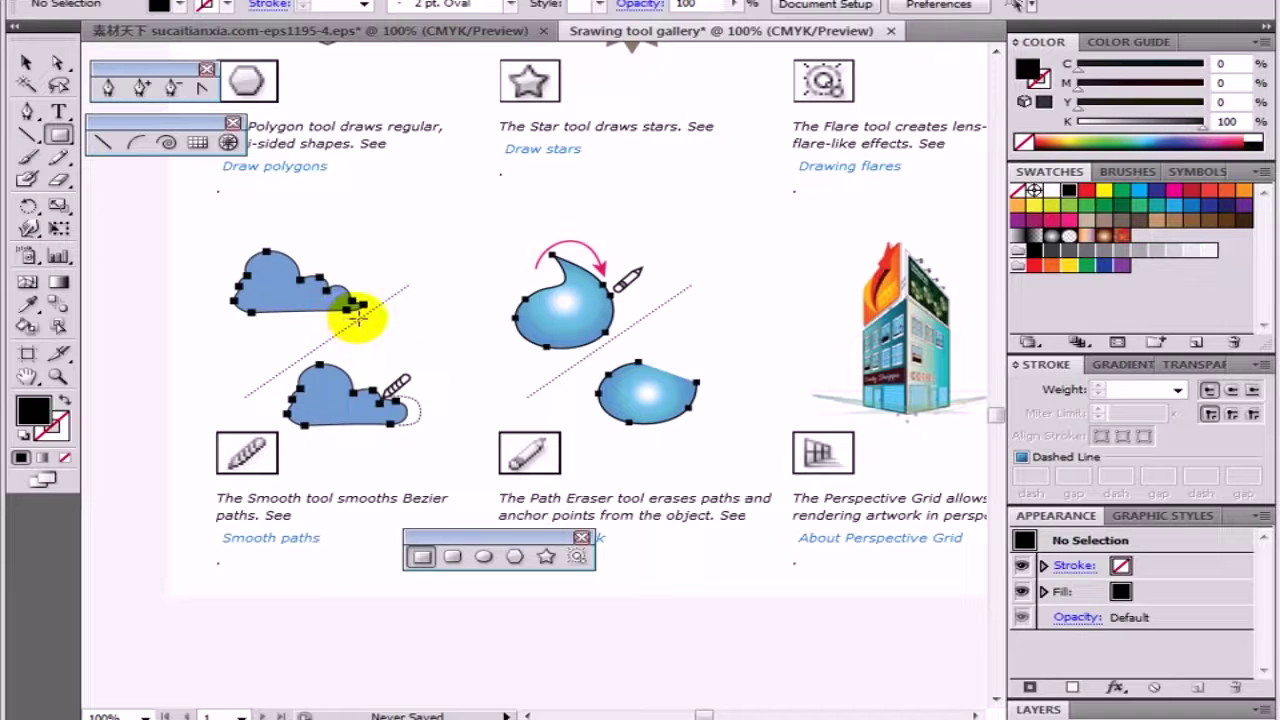
Step: Pan the artboard about 225 px left to centre the Perspective Grid building example
{"action": "mouse_move", "coordinate": [351, 270]}
{"action": "left_mouse_down"}
{"action": "mouse_move", "coordinate": [328, 290]}
{"action": "mouse_move", "coordinate": [371, 300]}
{"action": "left_mouse_up"}
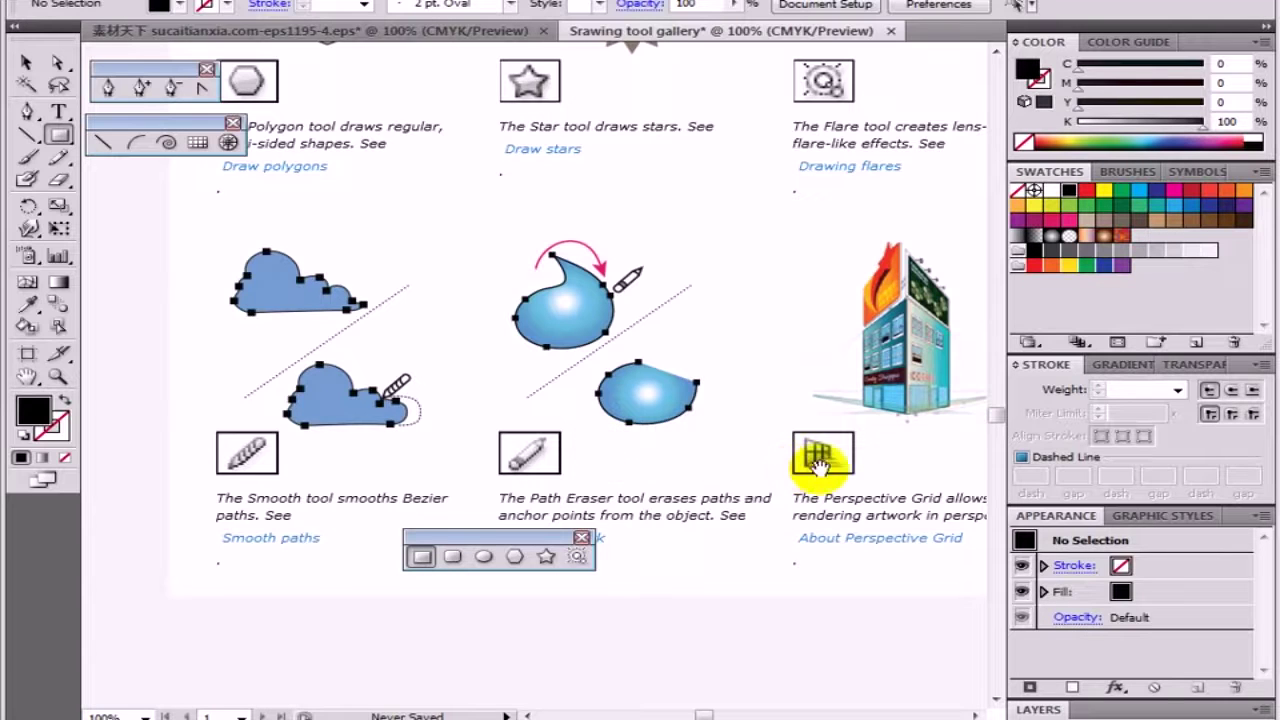
{"action": "left_click_drag", "start_coordinate": [860, 470], "coordinate": [635, 460]}
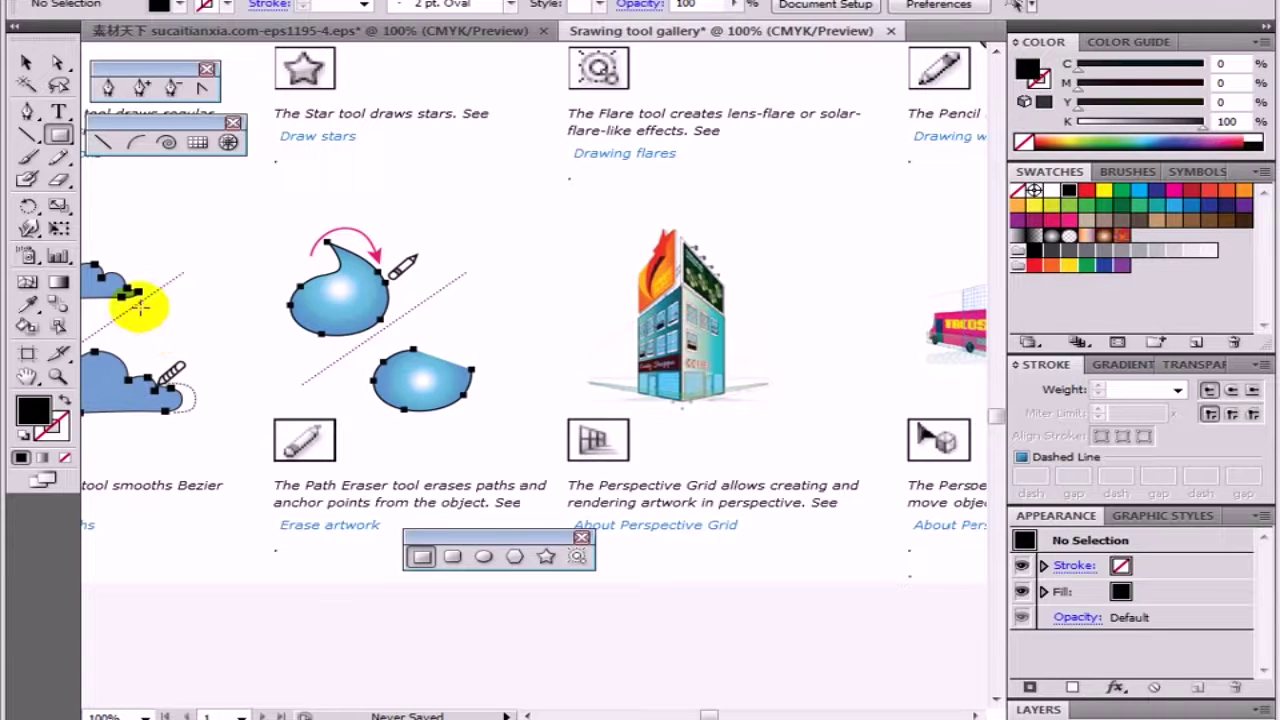
Step: Tear off the Pencil, Smooth and Path Eraser tool group as a floating palette and position it
{"action": "left_click_drag", "start_coordinate": [70, 162], "coordinate": [242, 178]}
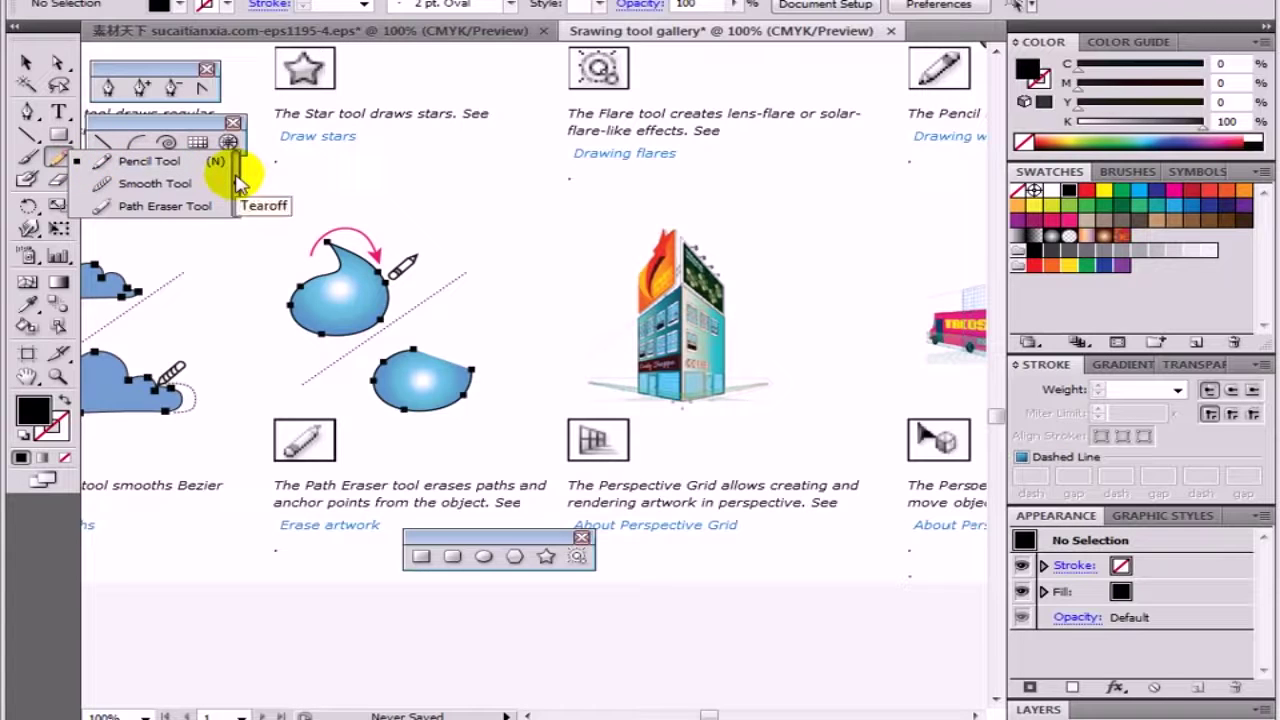
{"action": "left_click_drag", "start_coordinate": [242, 178], "coordinate": [240, 180]}
{"action": "left_click_drag", "start_coordinate": [127, 163], "coordinate": [160, 190]}
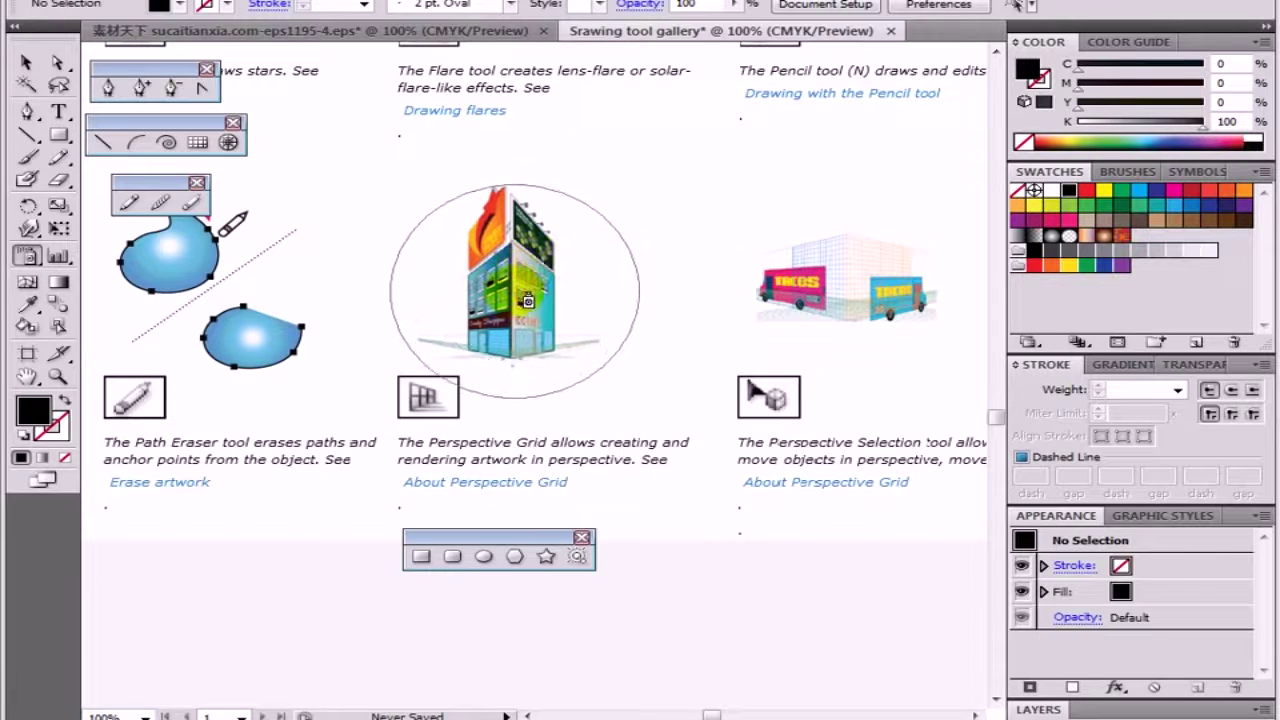
{"action": "mouse_move", "coordinate": [527, 300]}
{"action": "left_mouse_down"}
{"action": "mouse_move", "coordinate": [531, 374]}
{"action": "mouse_move", "coordinate": [519, 379]}
{"action": "mouse_move", "coordinate": [523, 331]}
{"action": "mouse_move", "coordinate": [466, 380]}
{"action": "left_mouse_up"}
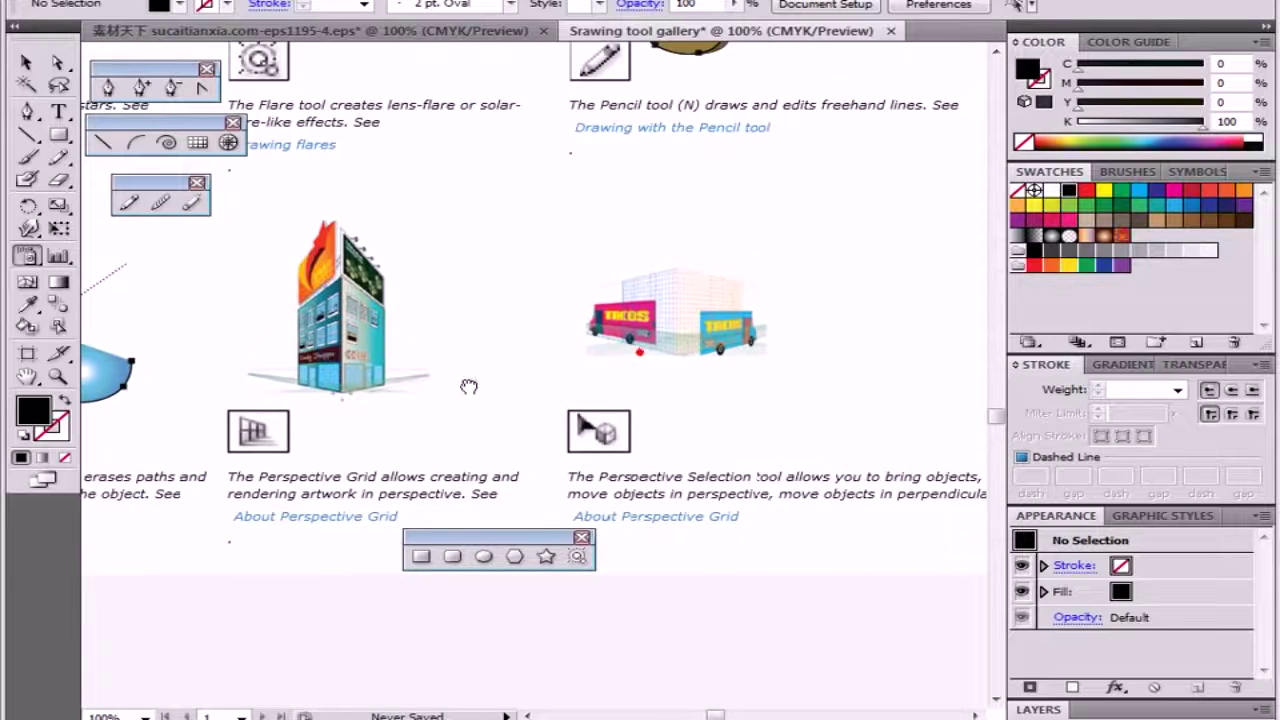
{"action": "mouse_move", "coordinate": [651, 494]}
{"action": "left_mouse_down"}
{"action": "mouse_move", "coordinate": [633, 477]}
{"action": "mouse_move", "coordinate": [752, 432]}
{"action": "mouse_move", "coordinate": [712, 330]}
{"action": "left_mouse_up"}
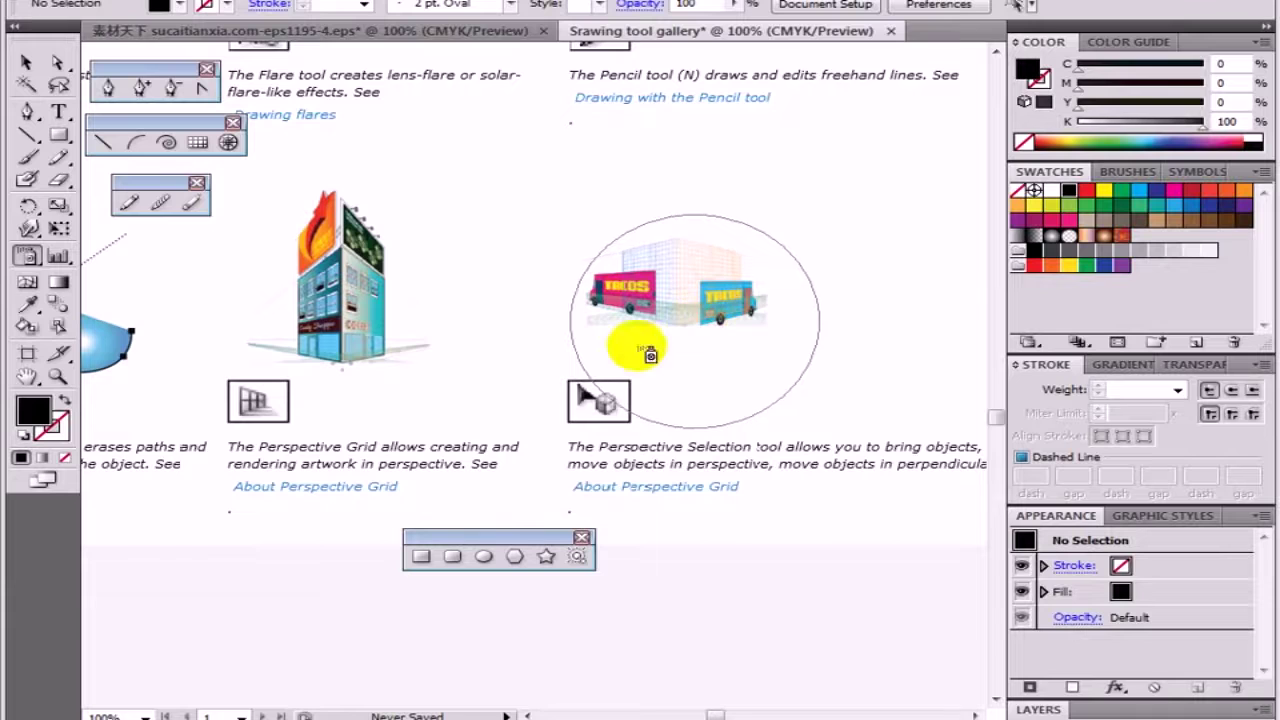
Step: Pan back from the Path Eraser examples and zoom out to view the whole tool gallery page
{"action": "scroll", "coordinate": [676, 396], "scroll_direction": "left", "scroll_amount": 5}
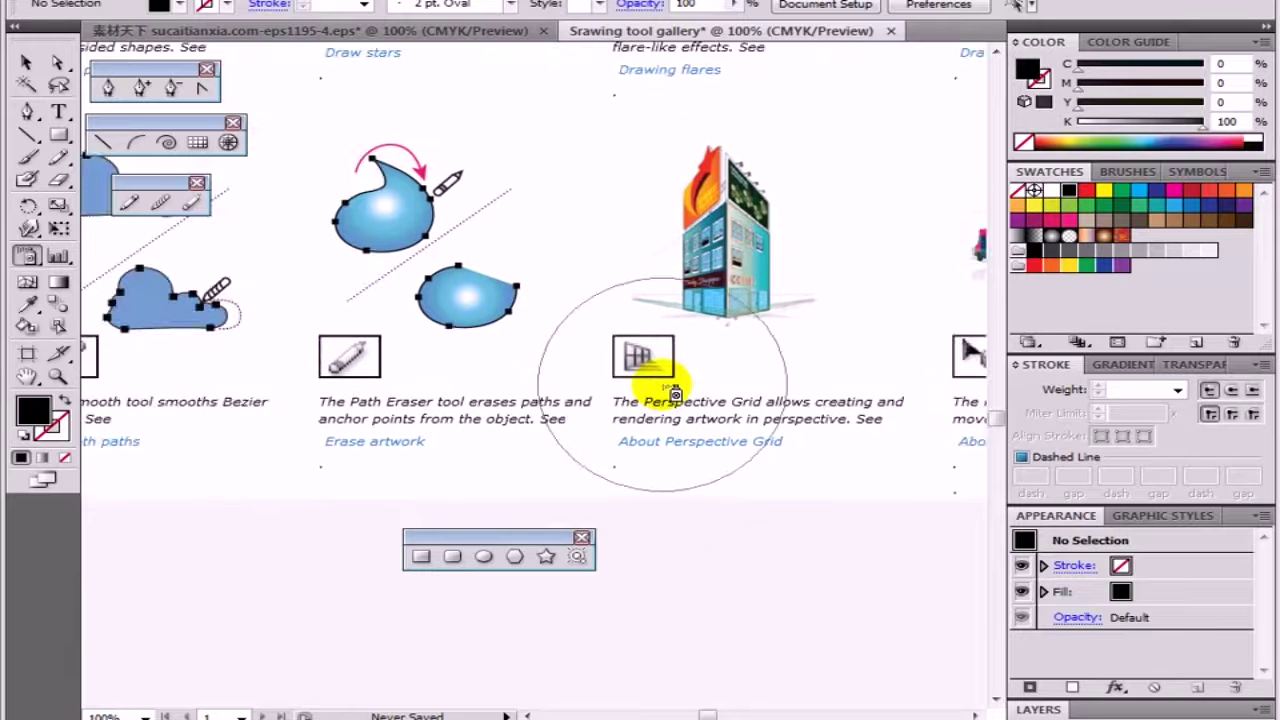
{"action": "left_click", "coordinate": [700, 372]}
{"action": "left_click_drag", "start_coordinate": [749, 466], "coordinate": [818, 450]}
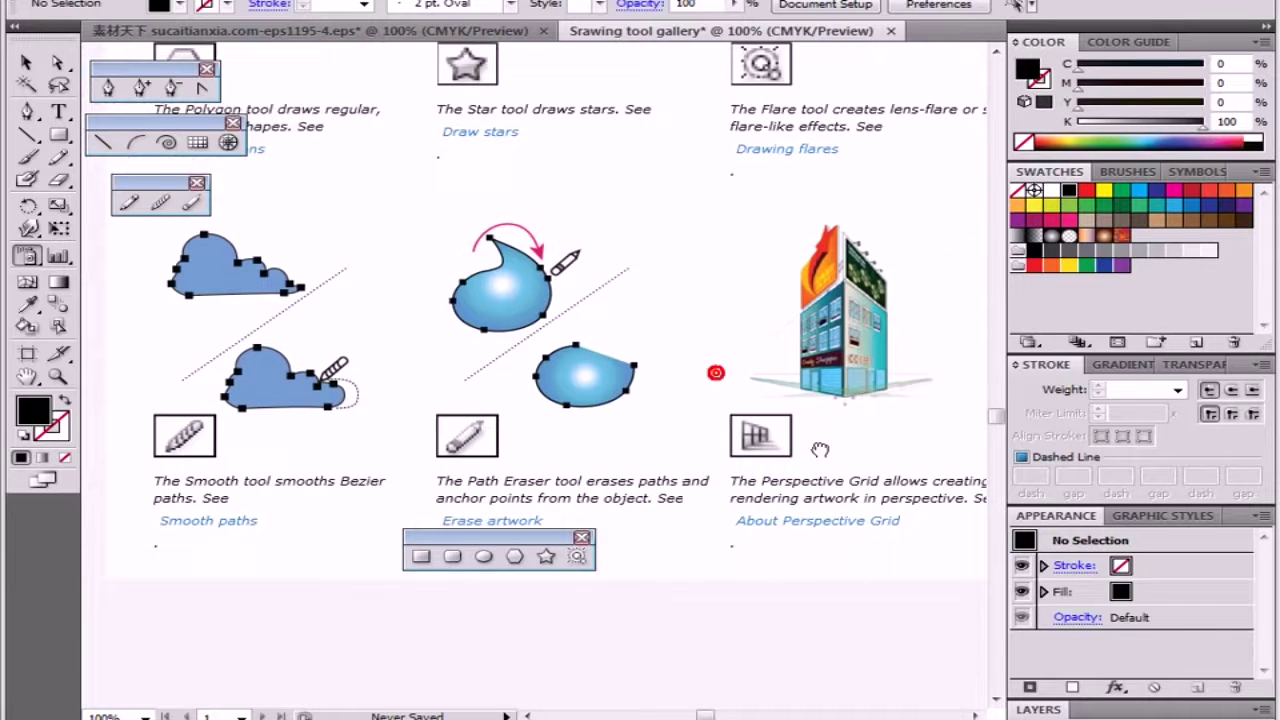
{"action": "left_click", "coordinate": [571, 445], "text": "alt"}
{"action": "left_click", "coordinate": [757, 450], "text": "alt"}
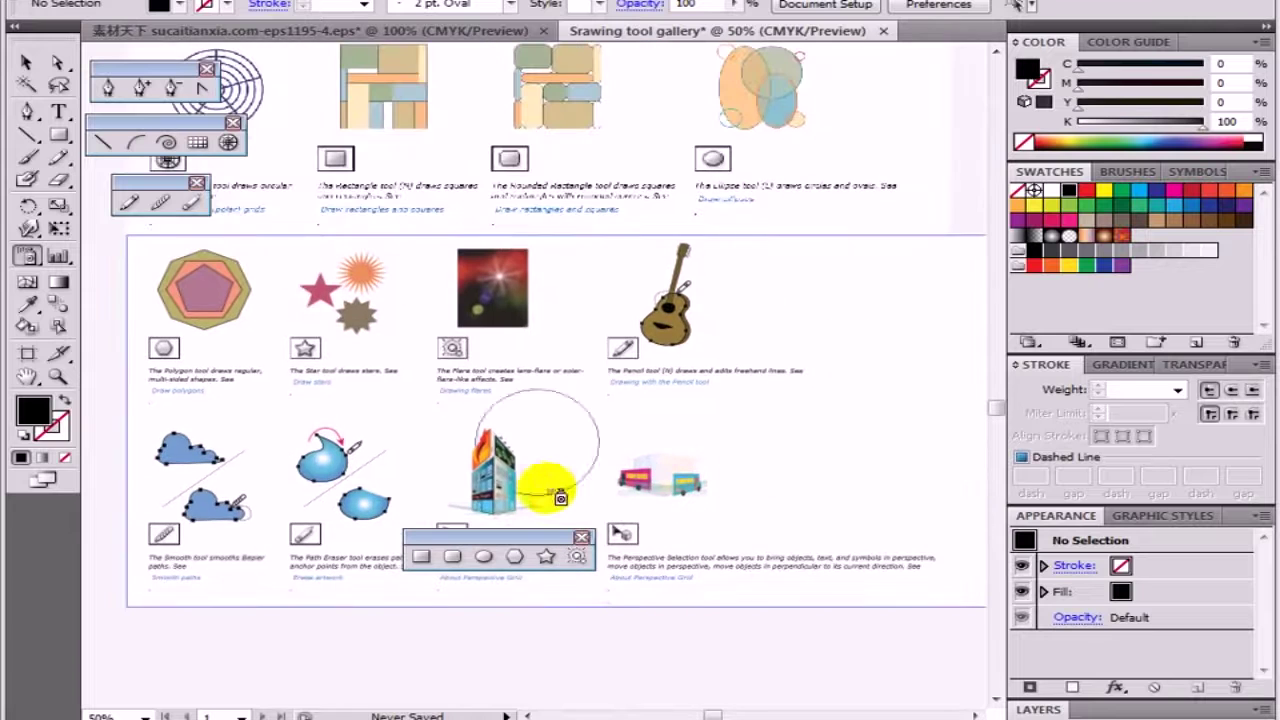
{"action": "left_click_drag", "start_coordinate": [468, 457], "coordinate": [500, 505]}
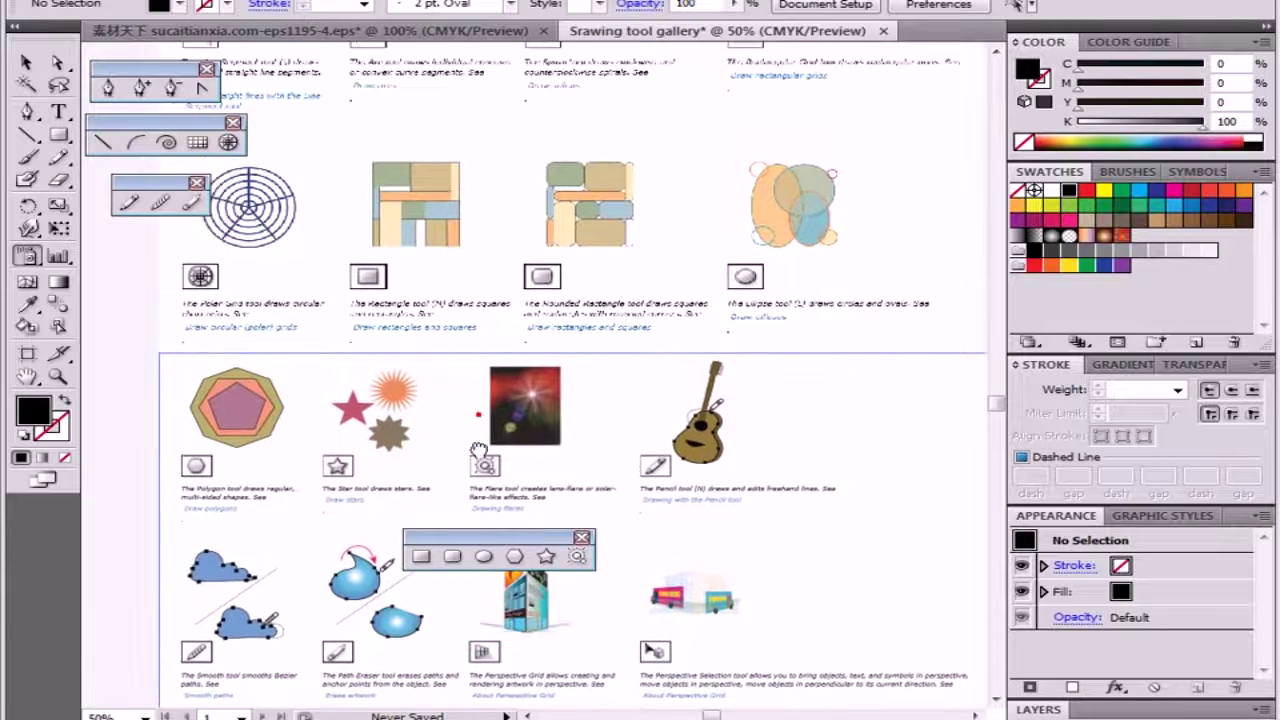
{"action": "left_click_drag", "start_coordinate": [380, 270], "coordinate": [514, 471]}
{"action": "left_click", "coordinate": [517, 485], "text": "alt"}
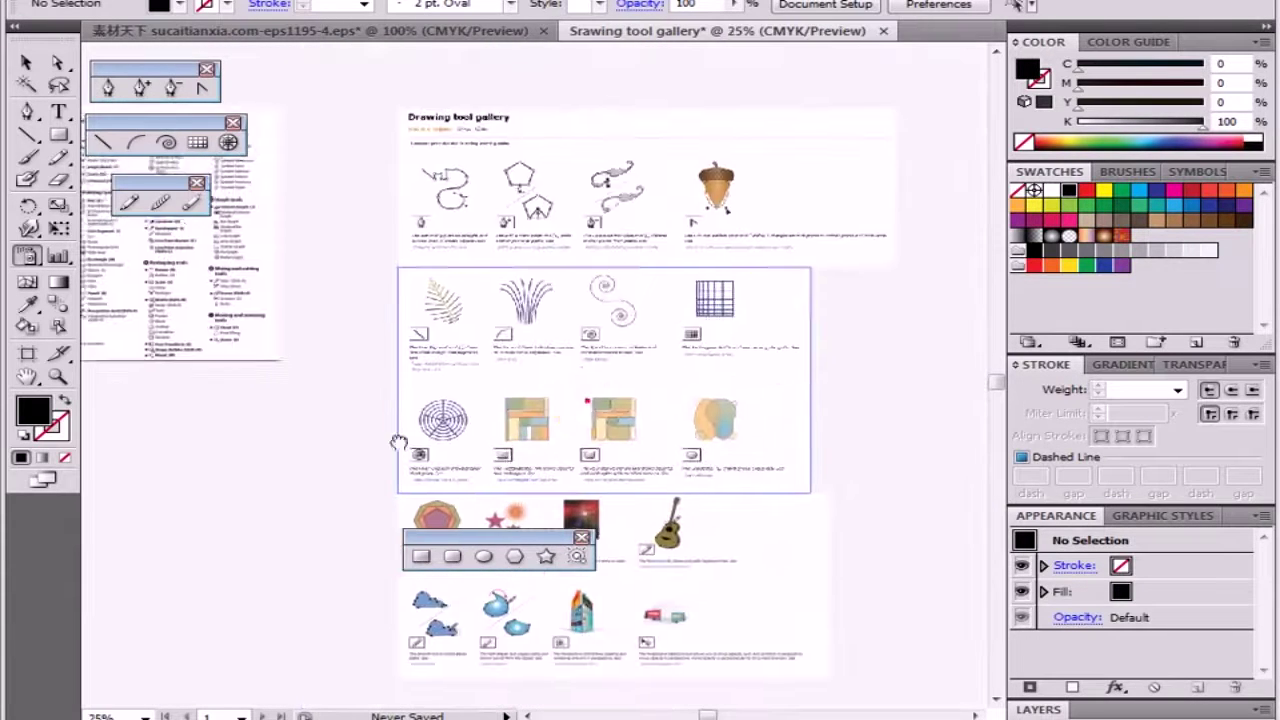
Step: Pan to the Drawing tool gallery heading, exposing empty canvas above it
{"action": "left_click_drag", "start_coordinate": [586, 400], "coordinate": [280, 472]}
{"action": "left_click_drag", "start_coordinate": [674, 451], "coordinate": [351, 523]}
{"action": "mouse_move", "coordinate": [528, 454]}
{"action": "left_mouse_down"}
{"action": "mouse_move", "coordinate": [534, 514]}
{"action": "mouse_move", "coordinate": [984, 514]}
{"action": "left_mouse_up"}
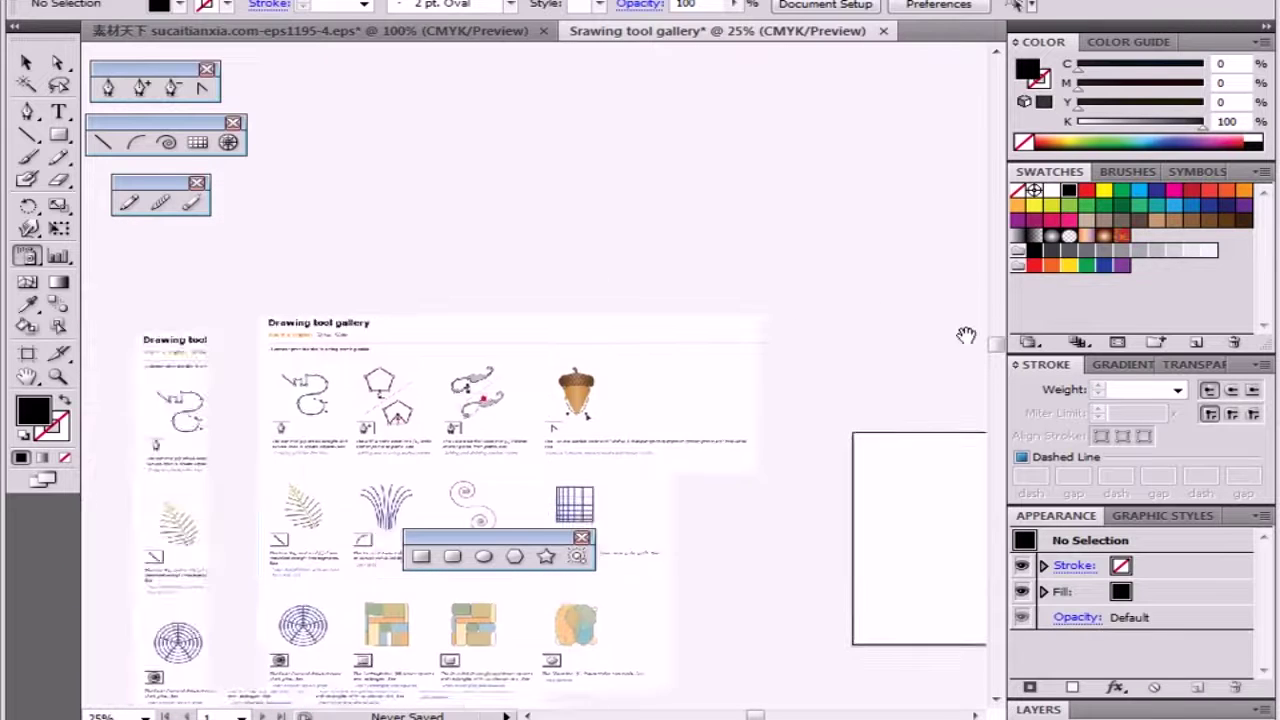
{"action": "left_click", "coordinate": [566, 327]}
{"action": "left_click_drag", "start_coordinate": [436, 363], "coordinate": [748, 320]}
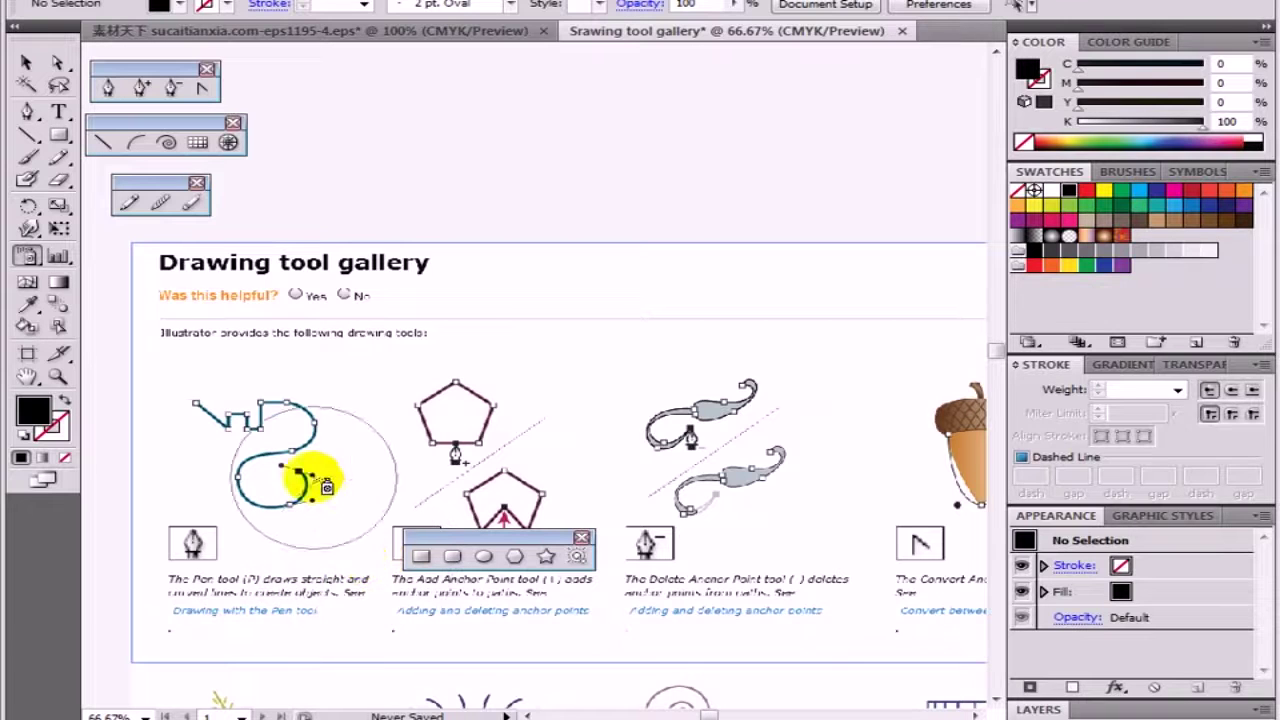
{"action": "left_click_drag", "start_coordinate": [453, 124], "coordinate": [196, 432]}
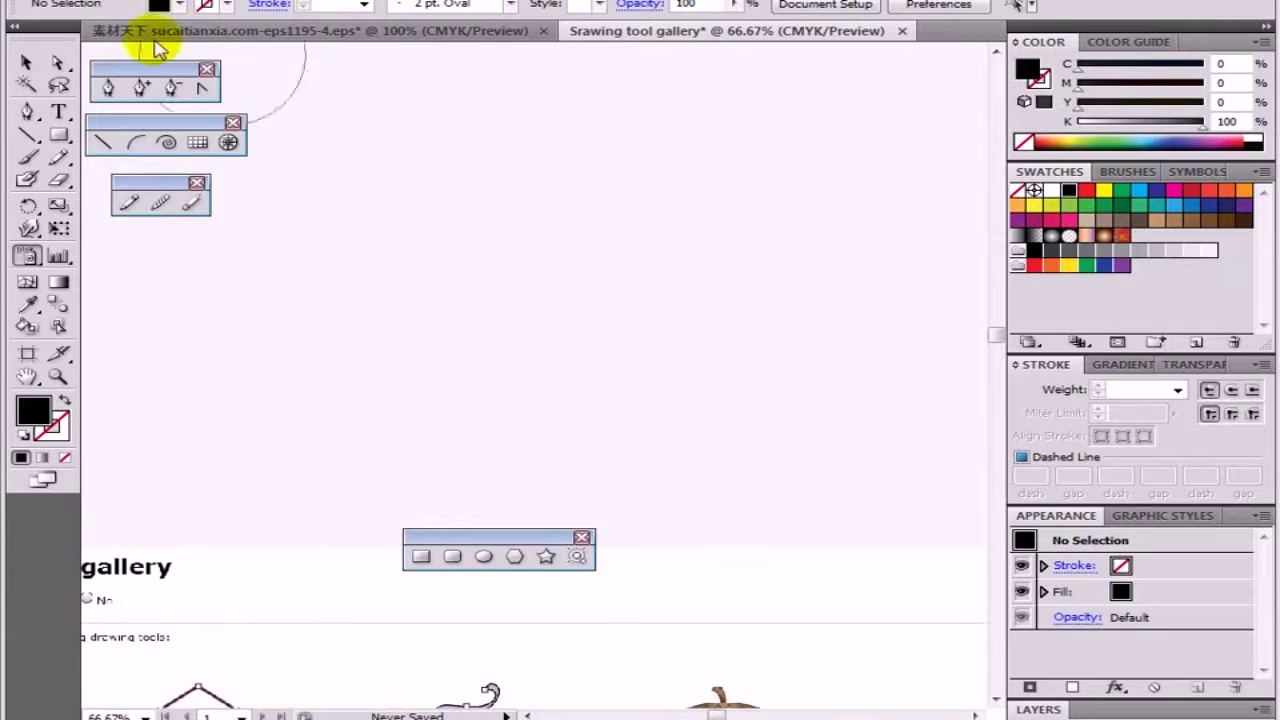
Step: Close the torn-off line, pencil and shape tool panels, keeping only the pen tools panel
{"action": "mouse_move", "coordinate": [213, 128]}
{"action": "left_mouse_down"}
{"action": "mouse_move", "coordinate": [262, 118]}
{"action": "mouse_move", "coordinate": [296, 51]}
{"action": "mouse_move", "coordinate": [307, 84]}
{"action": "left_mouse_up"}
{"action": "left_click", "coordinate": [305, 87]}
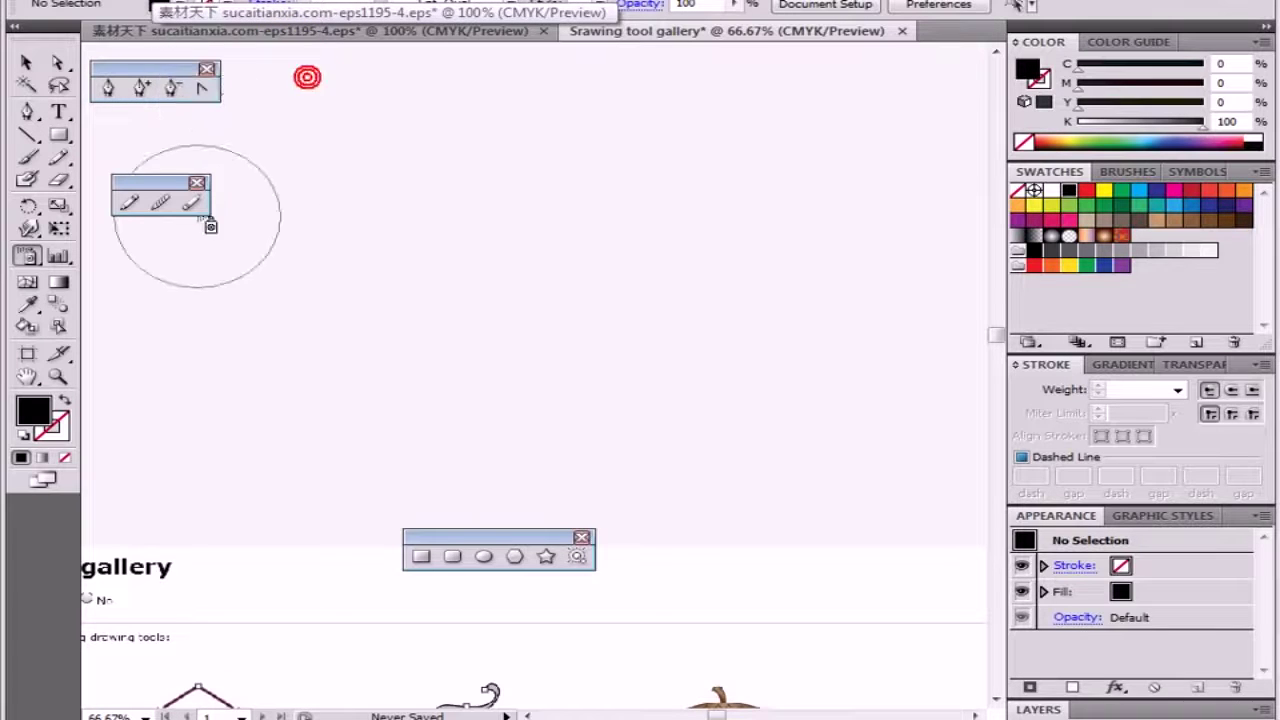
{"action": "left_click", "coordinate": [199, 184]}
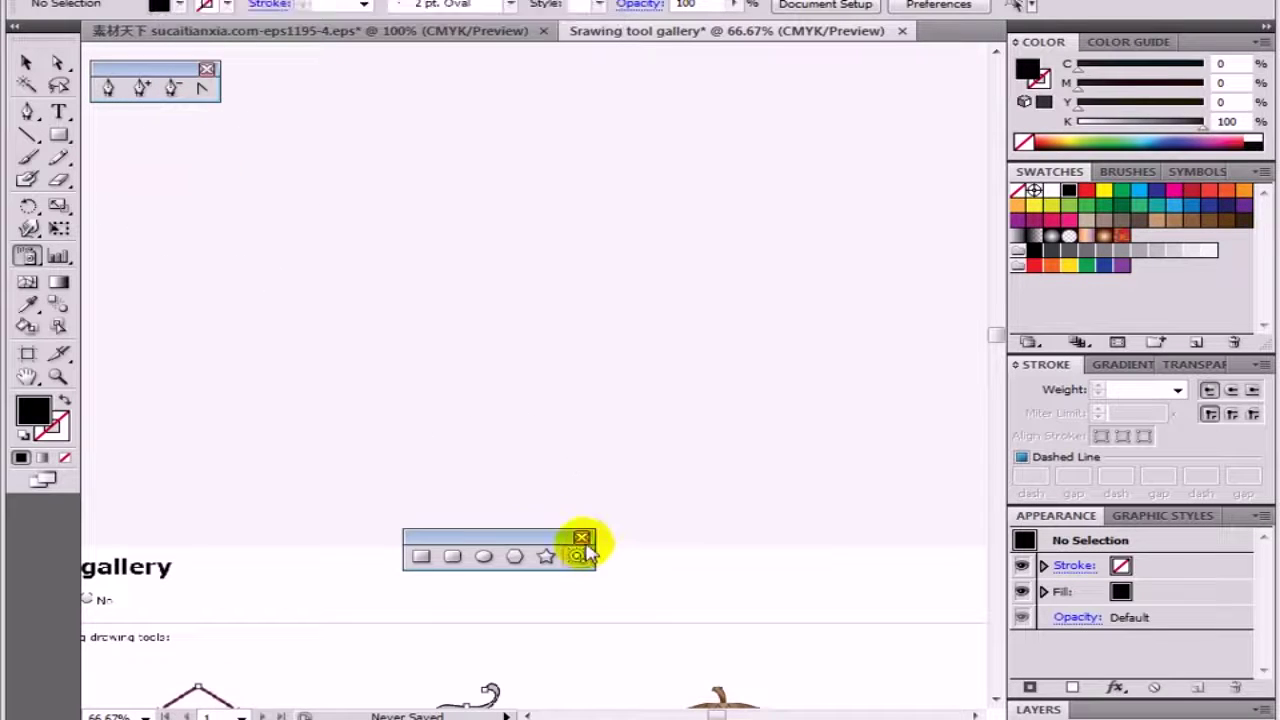
{"action": "left_click", "coordinate": [584, 539]}
{"action": "left_click_drag", "start_coordinate": [145, 67], "coordinate": [239, 111]}
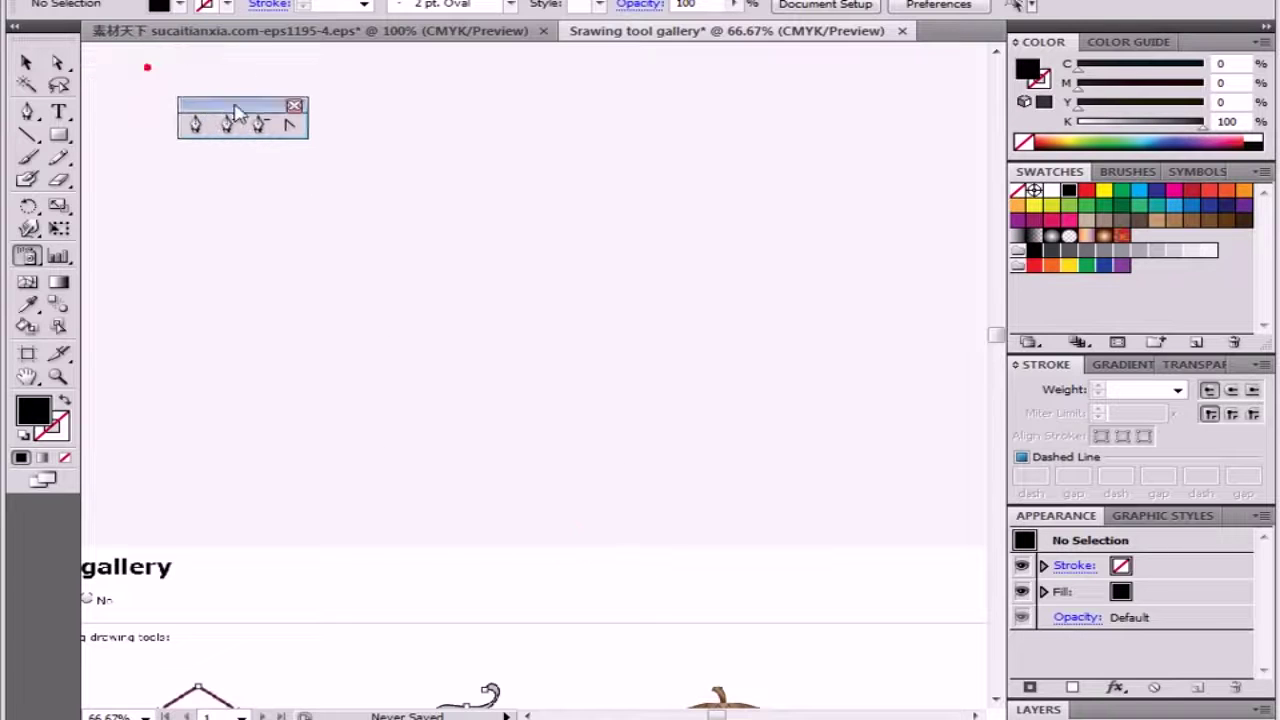
{"action": "left_click", "coordinate": [201, 131]}
Step: Draw a long wavy Pen path with curved anchors, forming a black-filled shape, then deselect it
{"action": "scroll", "coordinate": [500, 209], "scroll_direction": "down", "scroll_amount": 2}
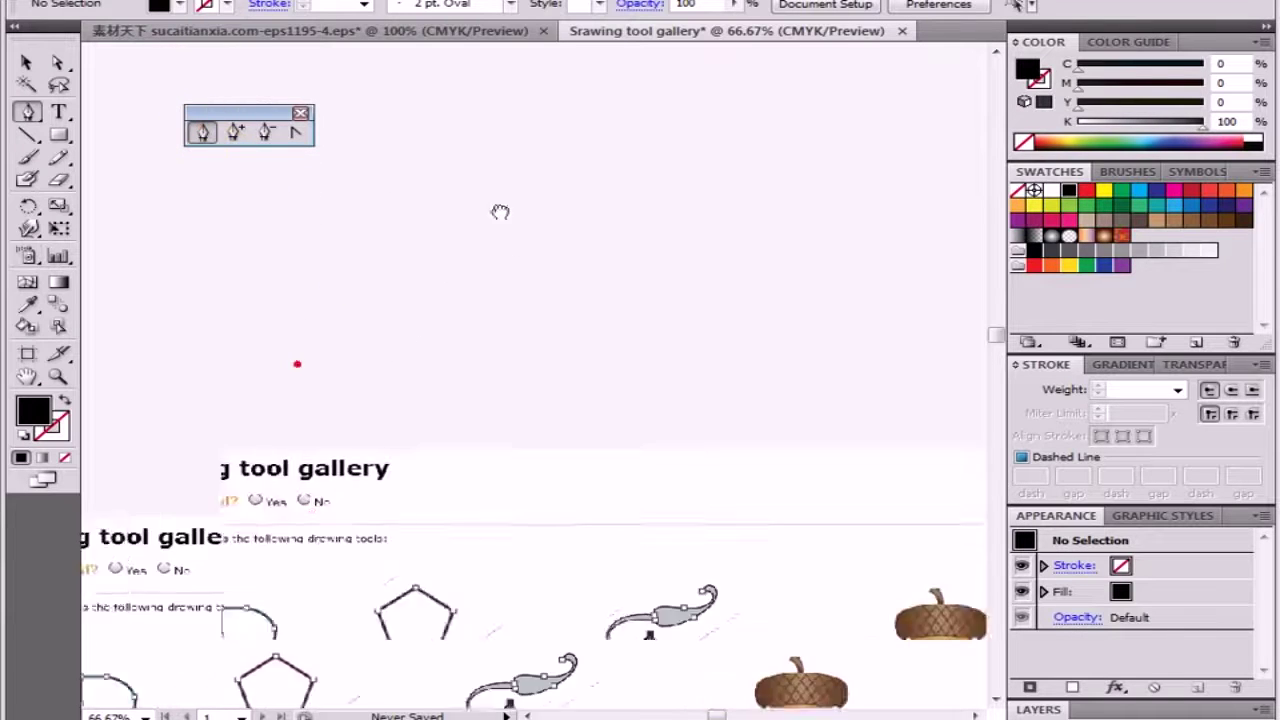
{"action": "scroll", "coordinate": [509, 87], "scroll_direction": "down", "scroll_amount": 4}
{"action": "scroll", "coordinate": [509, 87], "scroll_direction": "up", "scroll_amount": 2}
{"action": "left_click", "coordinate": [408, 138]}
{"action": "mouse_move", "coordinate": [502, 128]}
{"action": "left_mouse_down"}
{"action": "mouse_move", "coordinate": [500, 176]}
{"action": "mouse_move", "coordinate": [592, 184]}
{"action": "mouse_move", "coordinate": [645, 133]}
{"action": "left_mouse_up"}
{"action": "left_click", "coordinate": [565, 190]}
{"action": "mouse_move", "coordinate": [770, 172]}
{"action": "left_mouse_down"}
{"action": "mouse_move", "coordinate": [808, 229]}
{"action": "mouse_move", "coordinate": [757, 249]}
{"action": "left_mouse_up"}
{"action": "left_click", "coordinate": [720, 250]}
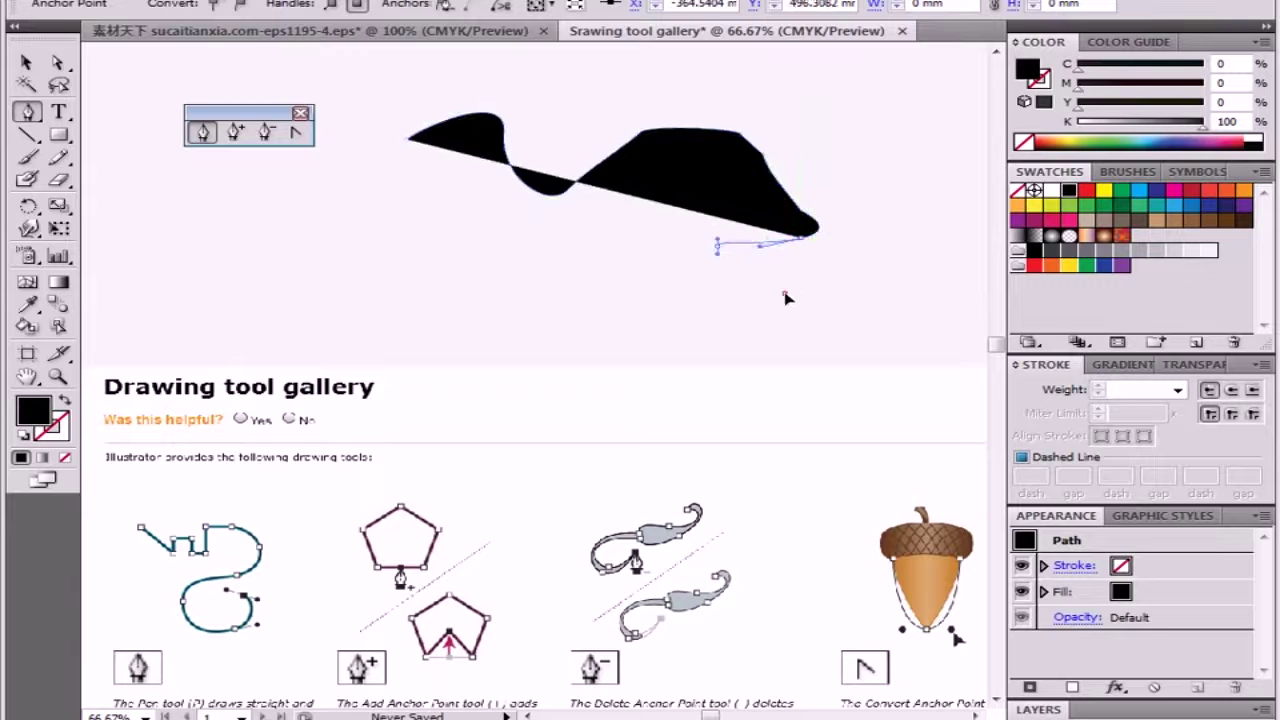
{"action": "left_click_drag", "start_coordinate": [785, 293], "coordinate": [887, 294]}
{"action": "left_click_drag", "start_coordinate": [904, 243], "coordinate": [891, 184]}
{"action": "mouse_move", "coordinate": [872, 118]}
{"action": "left_mouse_down"}
{"action": "mouse_move", "coordinate": [195, 78]}
{"action": "mouse_move", "coordinate": [28, 110]}
{"action": "left_mouse_up"}
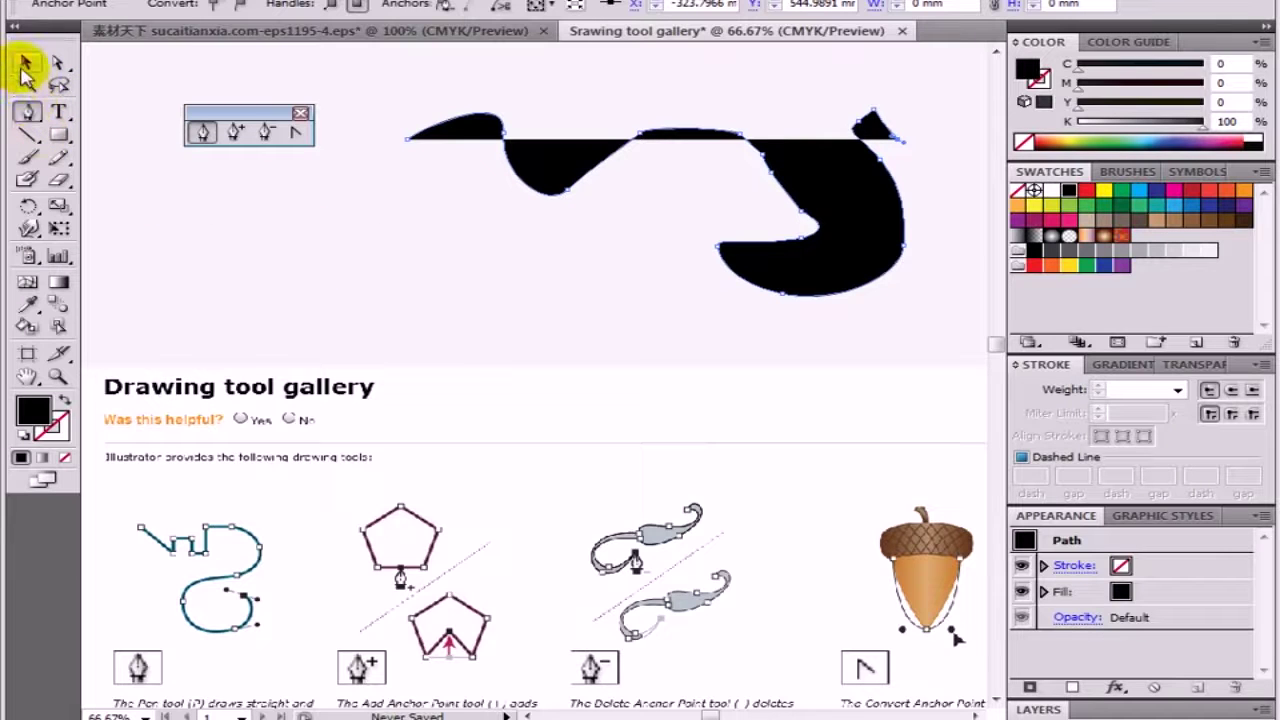
{"action": "left_click", "coordinate": [26, 66]}
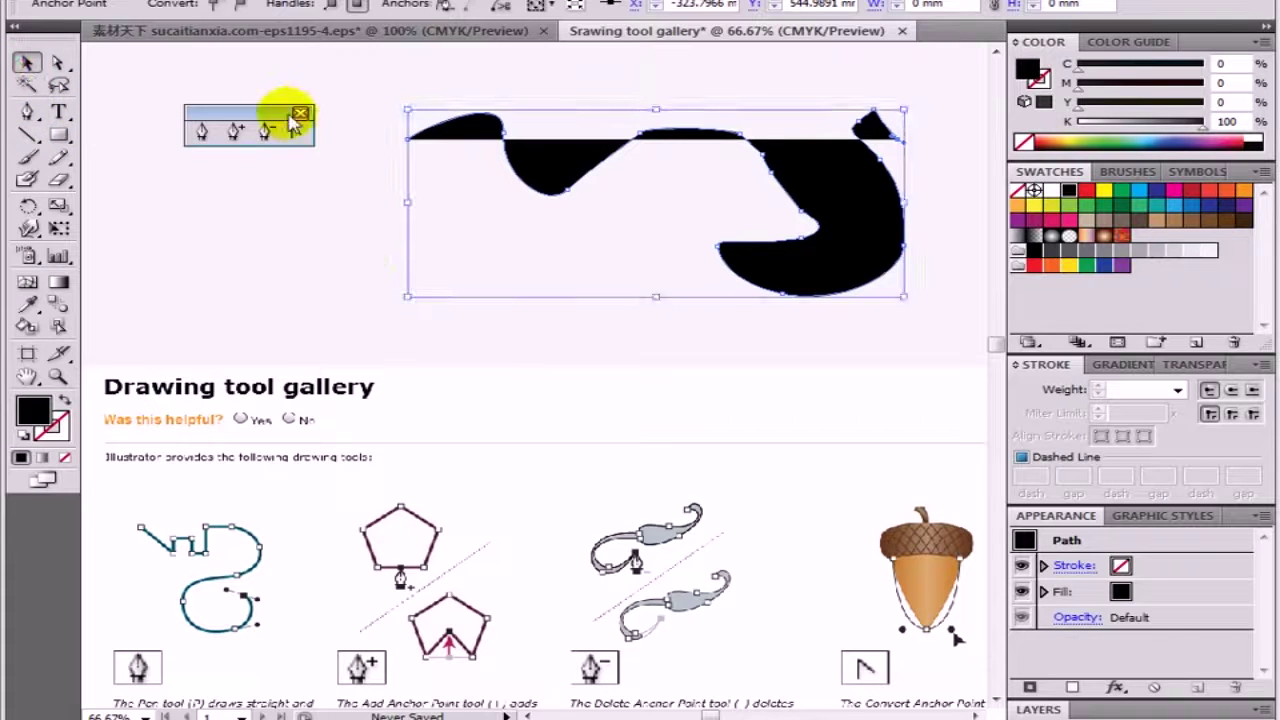
{"action": "left_click", "coordinate": [258, 230]}
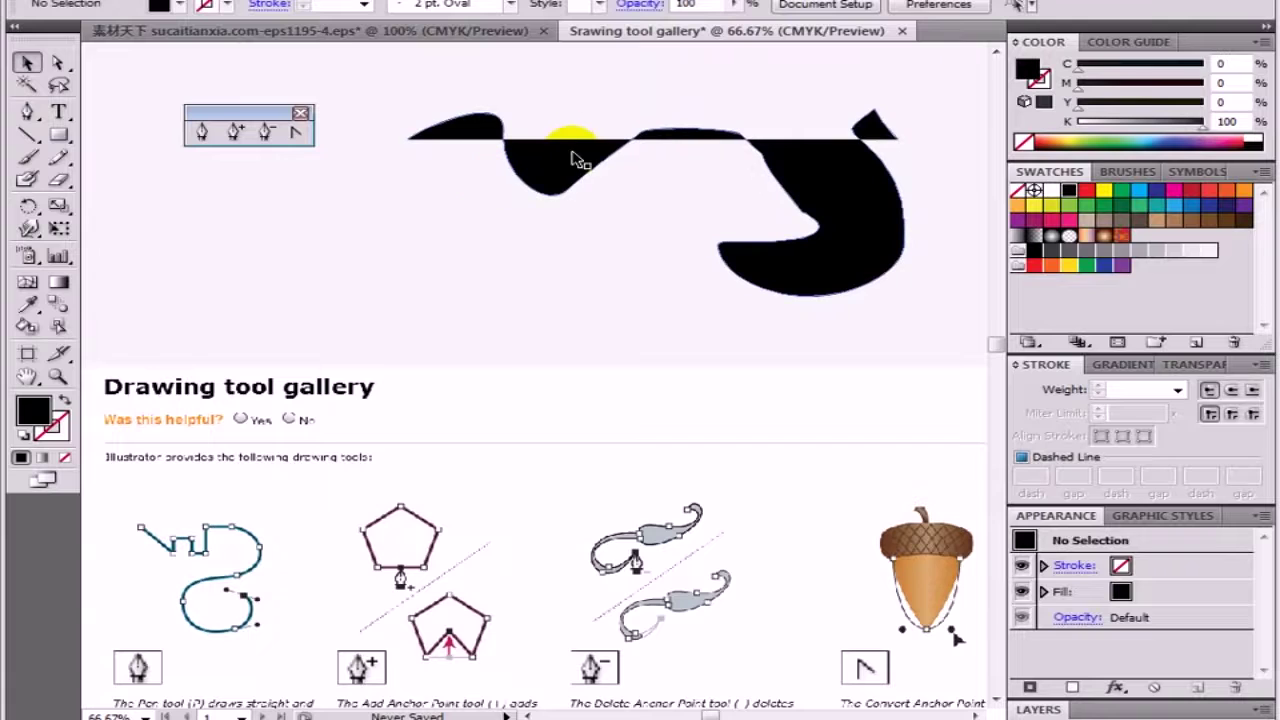
Step: Give the wavy path no fill and a black 7 pt stroke
{"action": "left_click", "coordinate": [573, 155]}
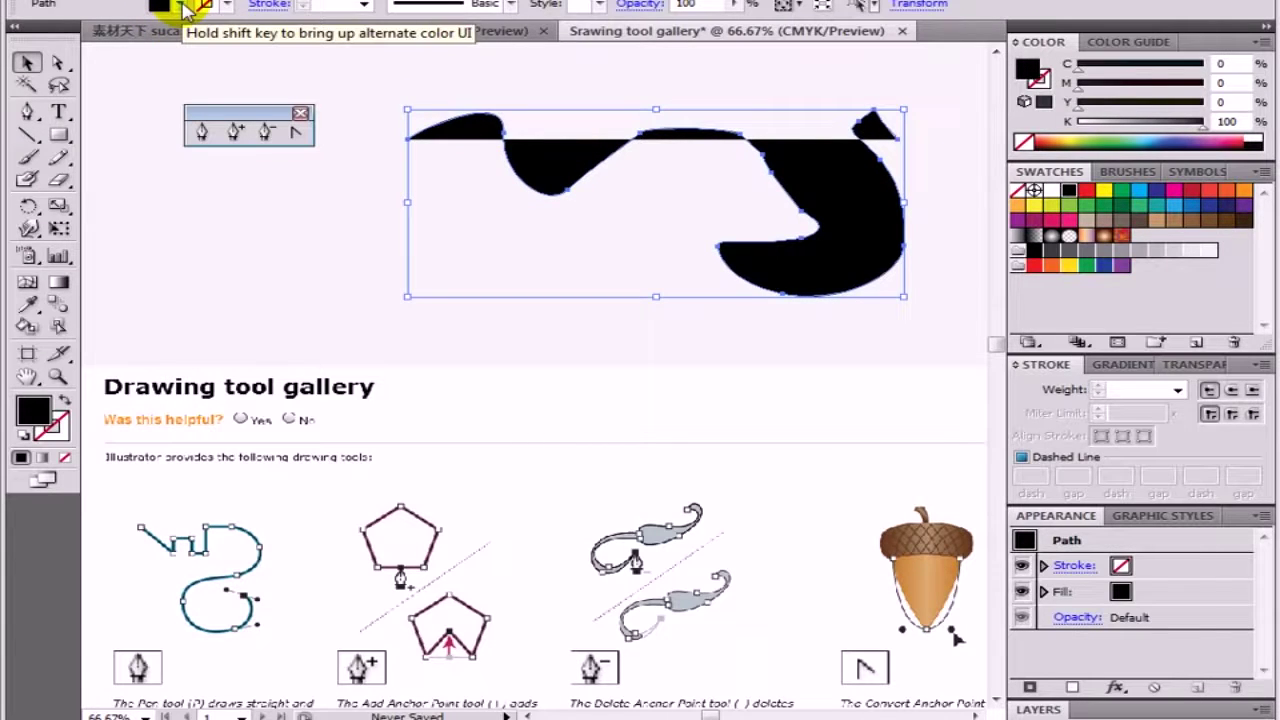
{"action": "left_click", "coordinate": [183, 7]}
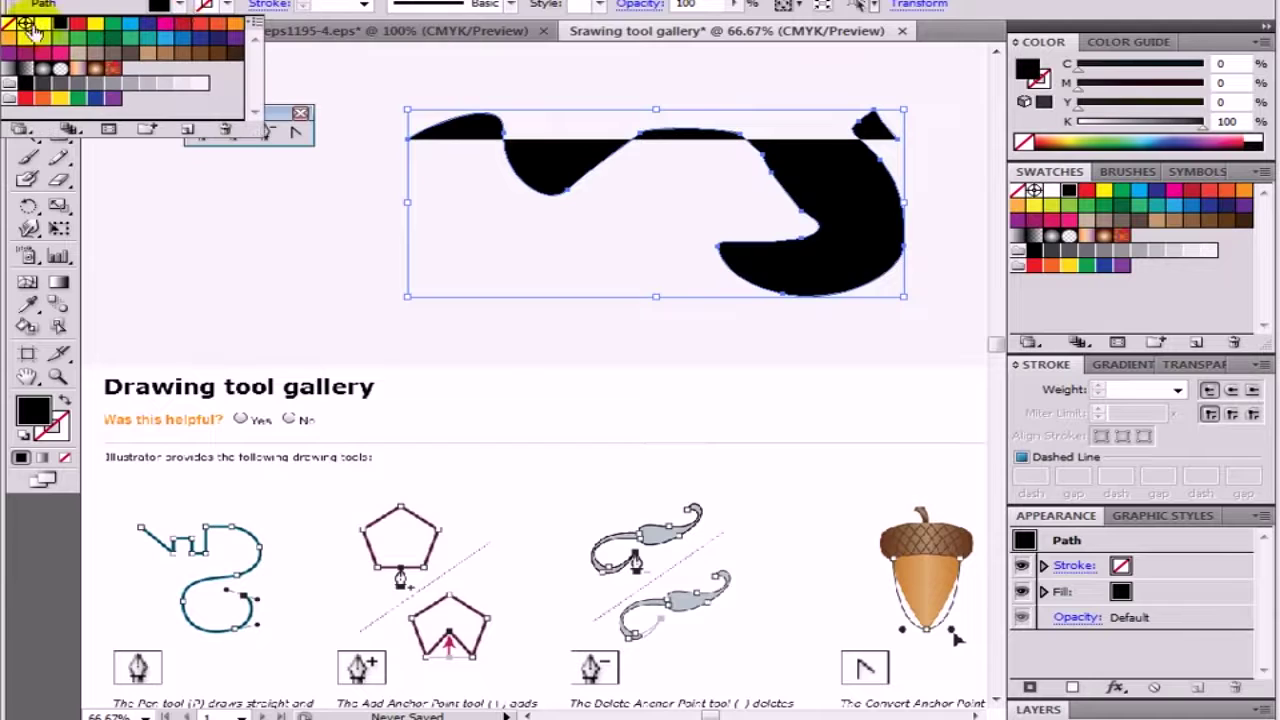
{"action": "left_click", "coordinate": [8, 24]}
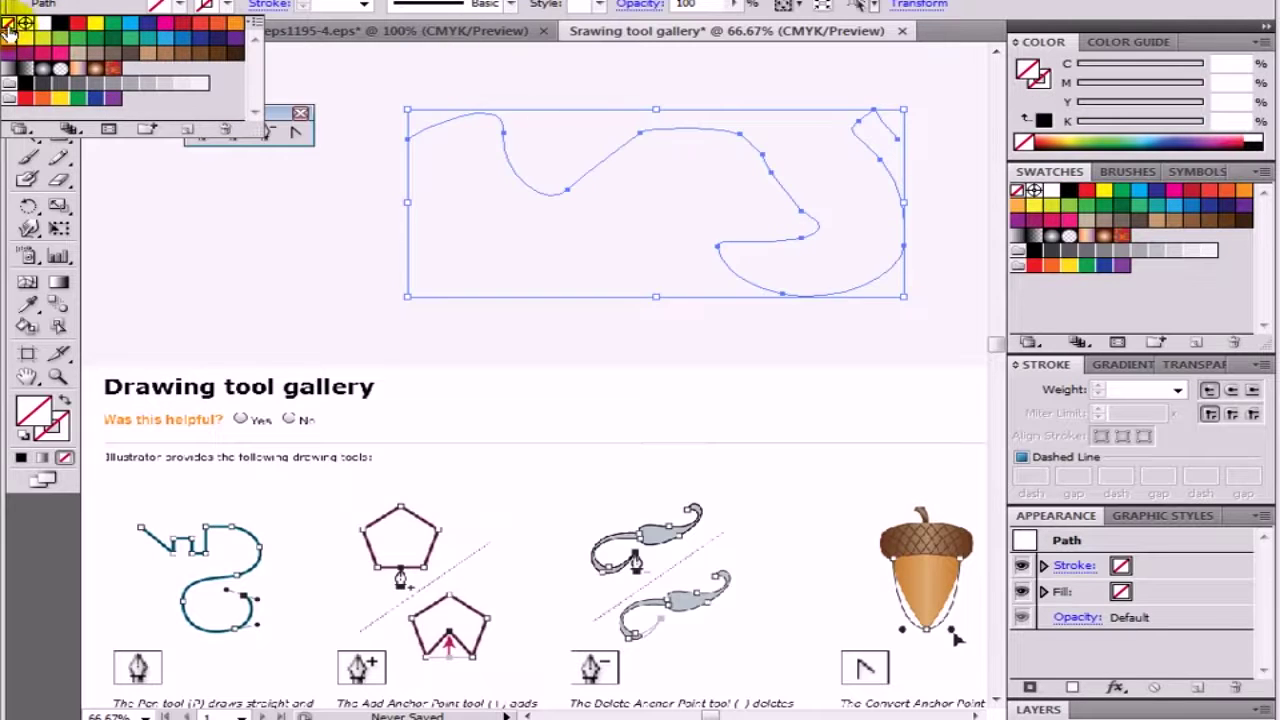
{"action": "left_click", "coordinate": [231, 6]}
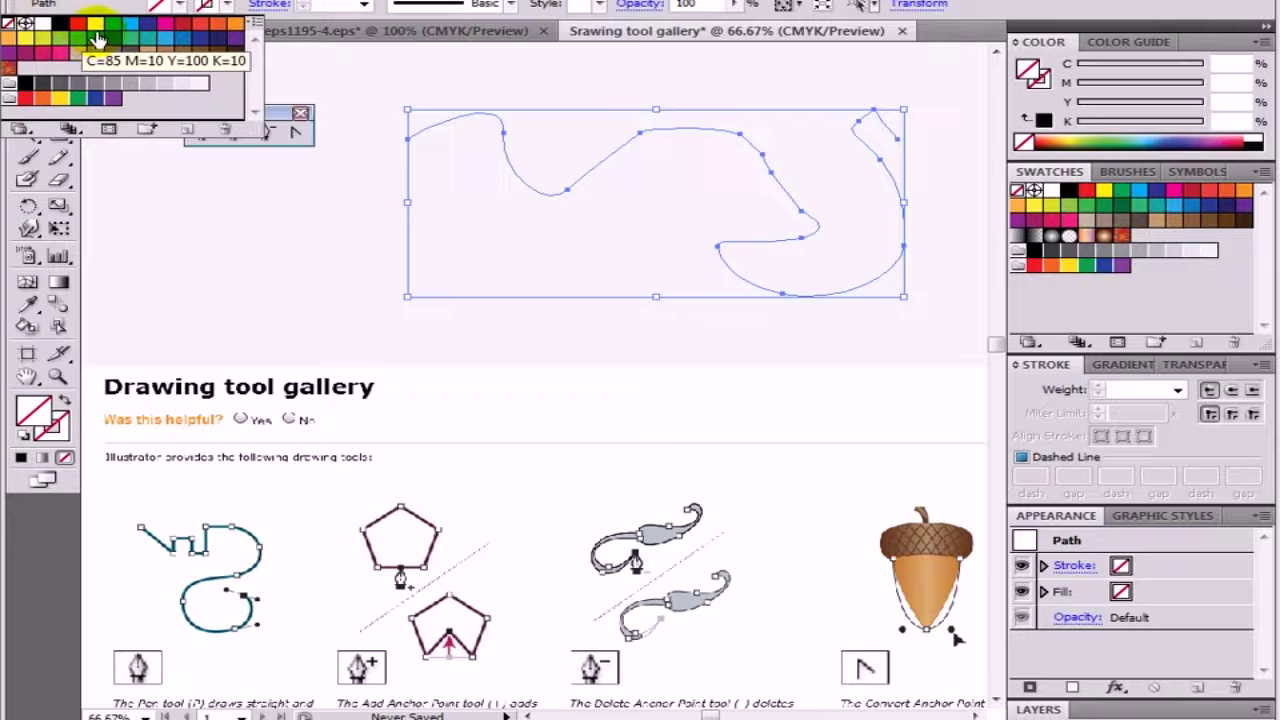
{"action": "left_click", "coordinate": [61, 25]}
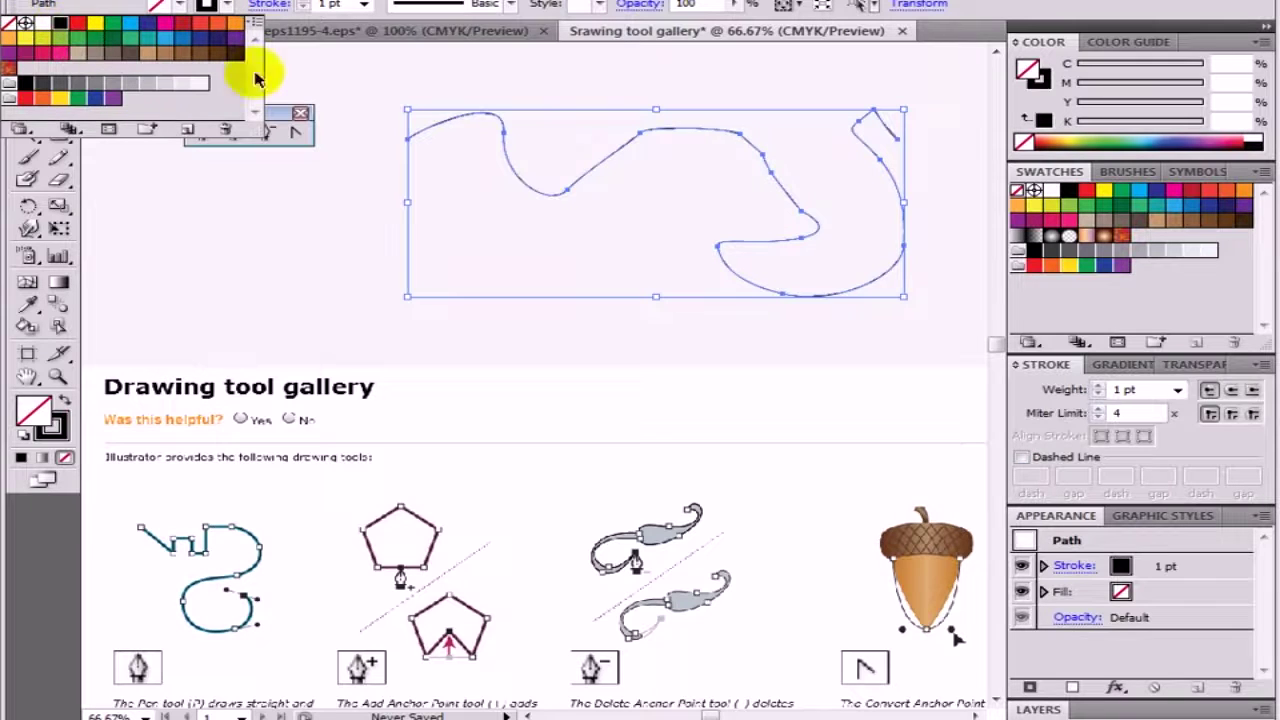
{"action": "left_click", "coordinate": [366, 5]}
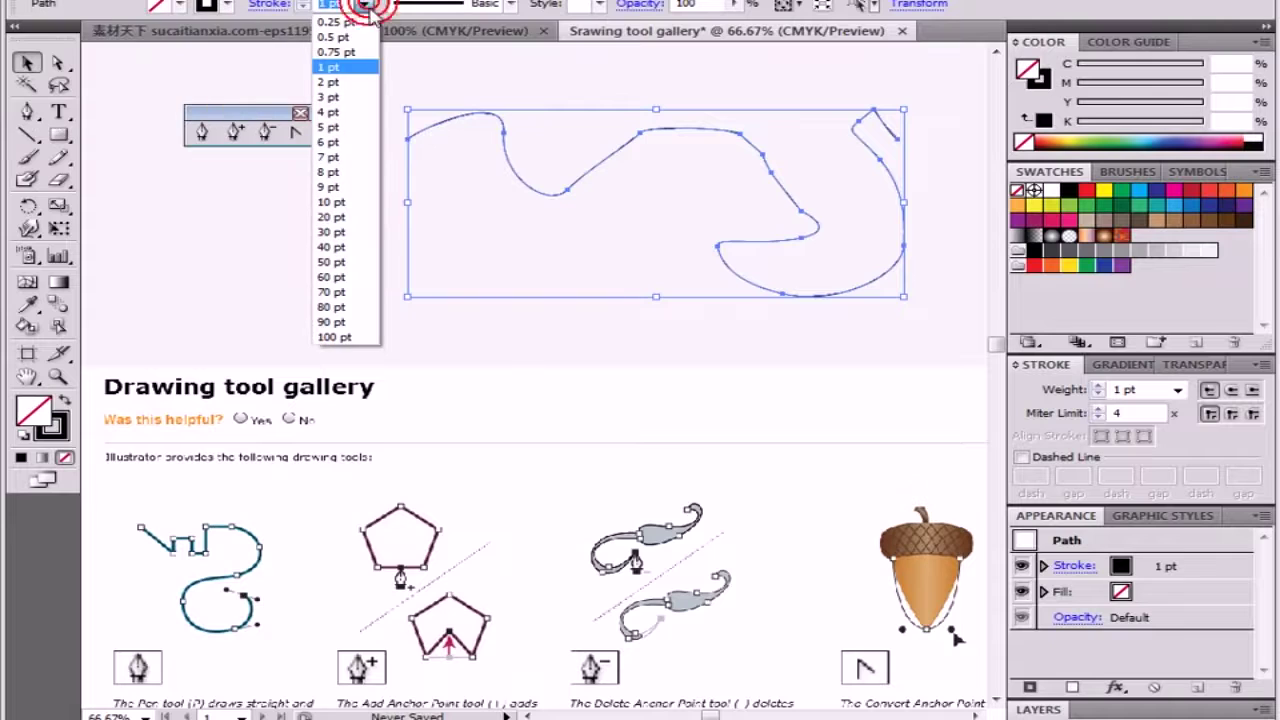
{"action": "left_click", "coordinate": [333, 157]}
{"action": "left_click", "coordinate": [311, 205]}
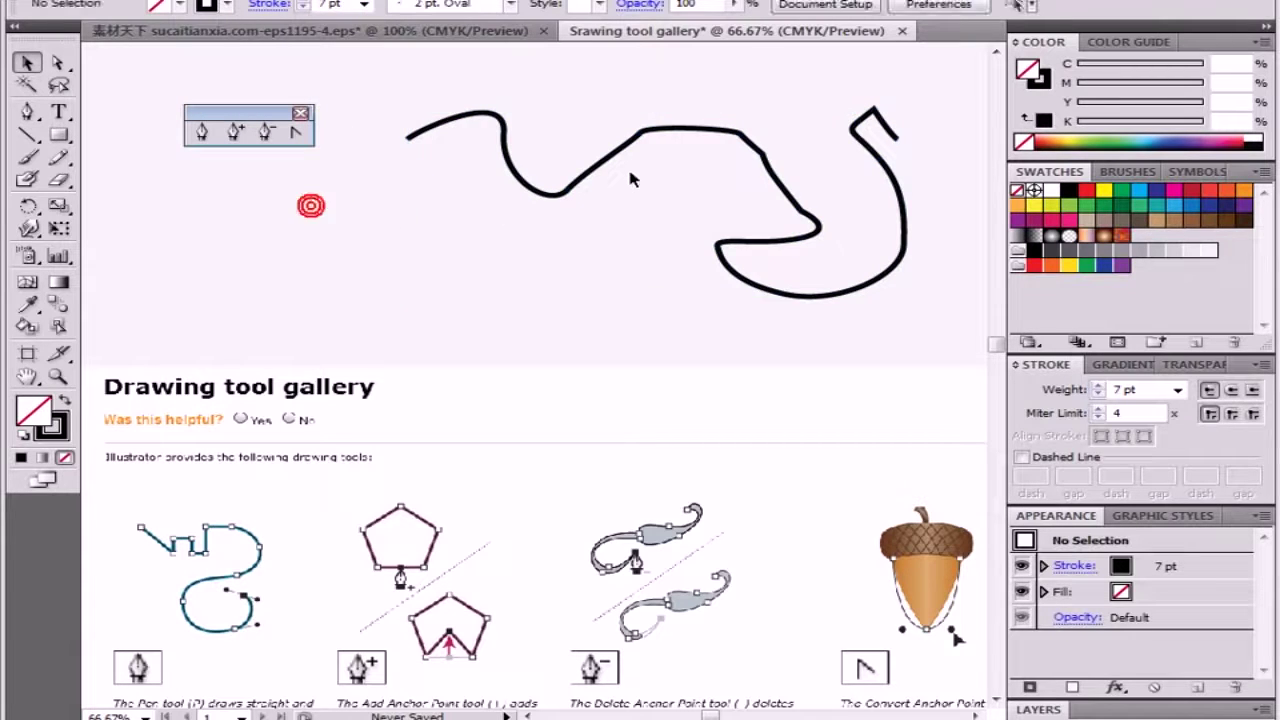
{"action": "left_click", "coordinate": [586, 167]}
Step: Start a larger Pen path left of the first line, adding smooth curved anchors over and down
{"action": "mouse_move", "coordinate": [797, 180]}
{"action": "left_mouse_down"}
{"action": "mouse_move", "coordinate": [621, 289]}
{"action": "mouse_move", "coordinate": [717, 257]}
{"action": "mouse_move", "coordinate": [790, 289]}
{"action": "left_mouse_up"}
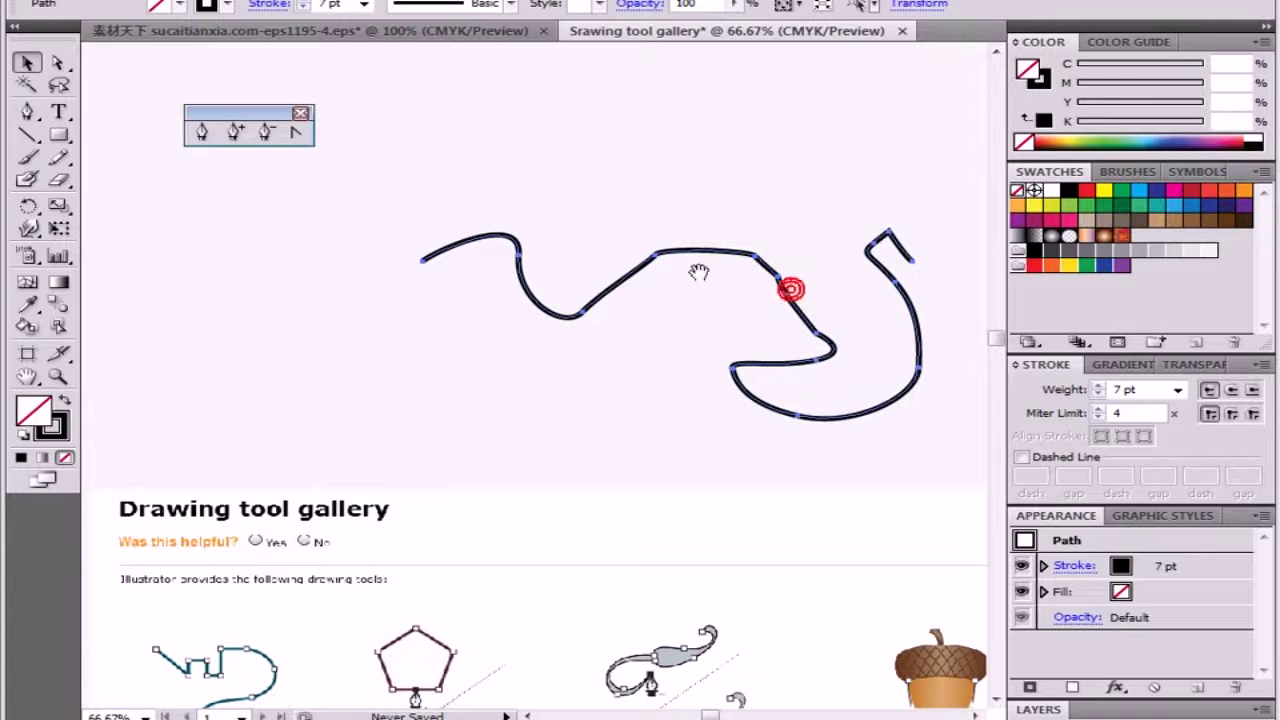
{"action": "left_click", "coordinate": [210, 132]}
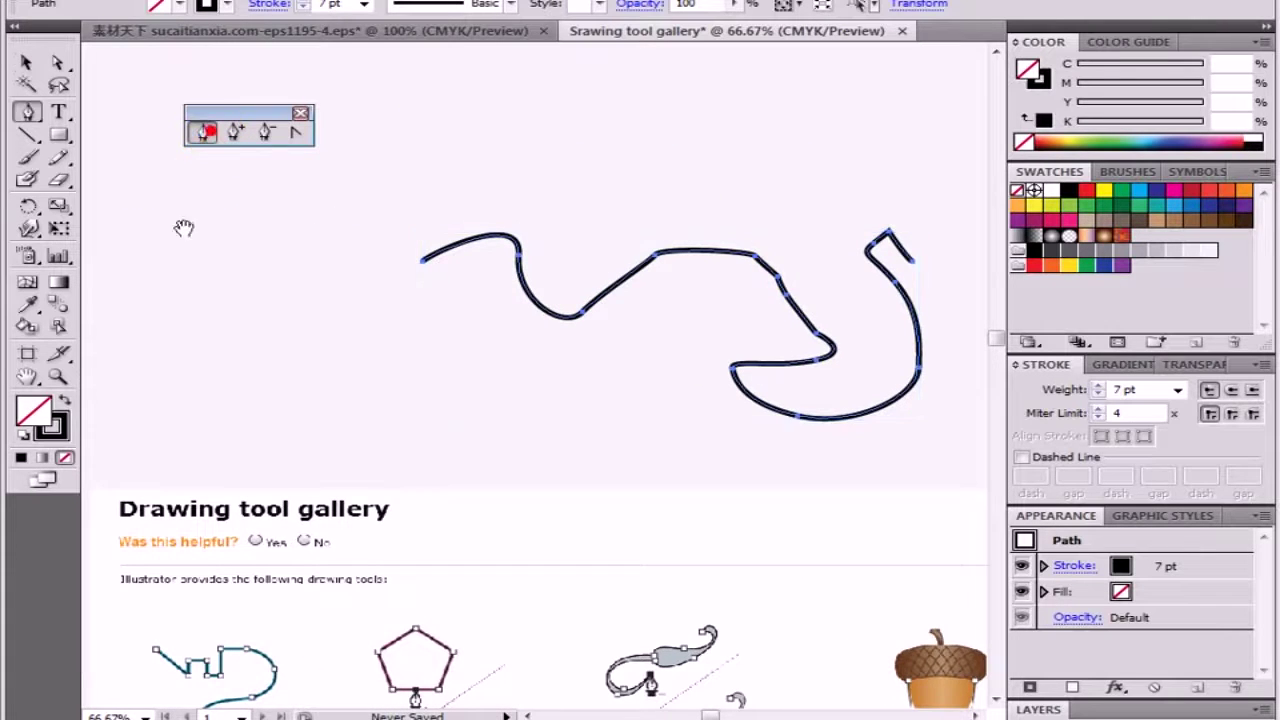
{"action": "left_click", "coordinate": [234, 317]}
{"action": "left_click_drag", "start_coordinate": [415, 240], "coordinate": [543, 305]}
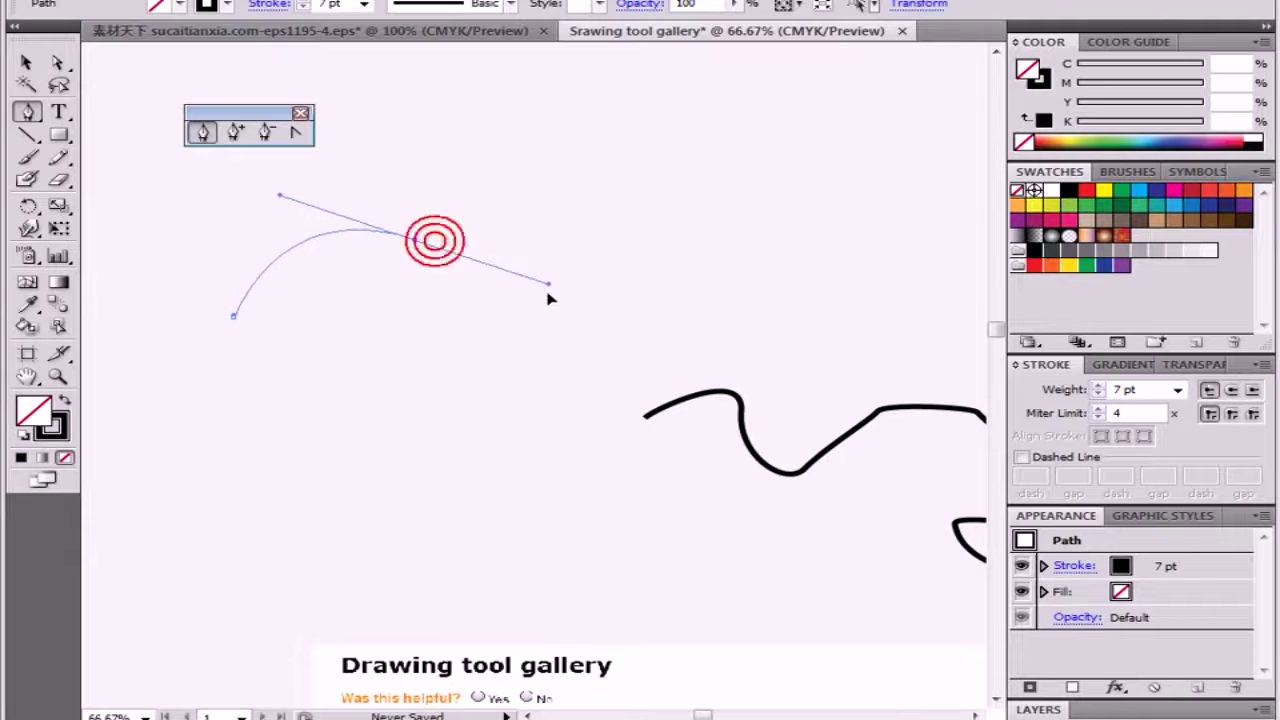
{"action": "left_click_drag", "start_coordinate": [531, 434], "coordinate": [659, 326]}
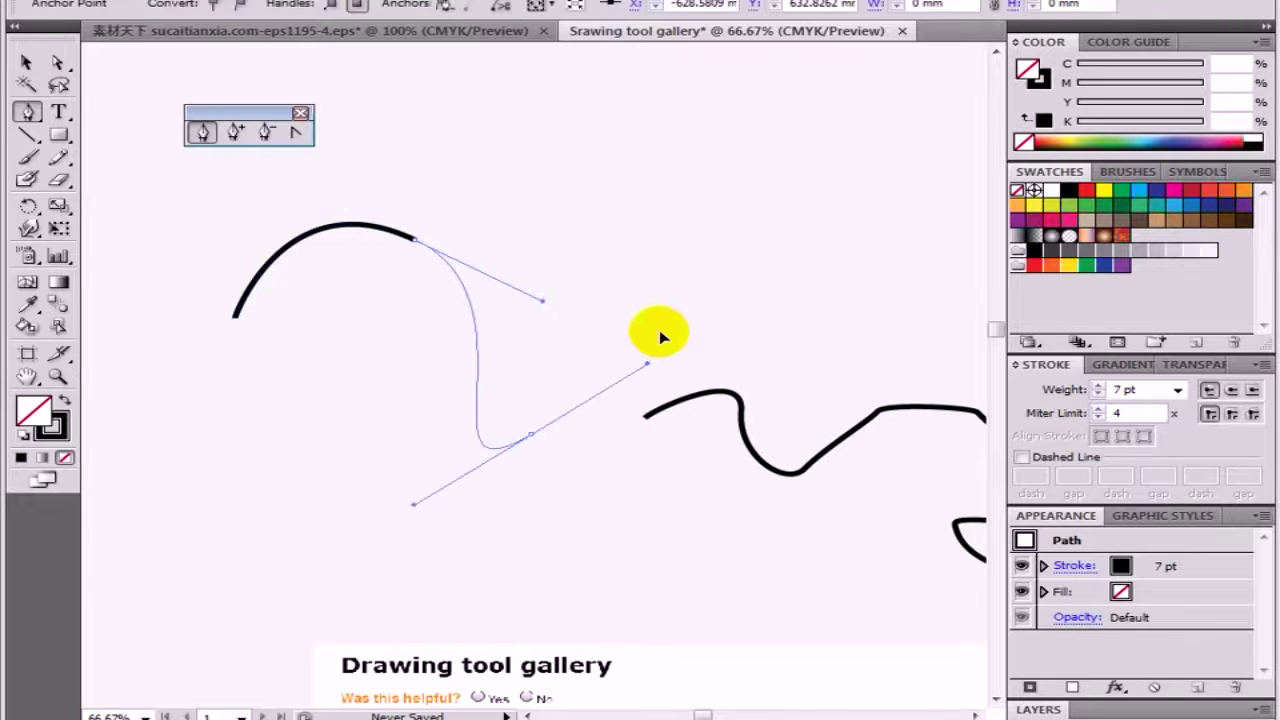
{"action": "left_click_drag", "start_coordinate": [779, 301], "coordinate": [566, 343]}
{"action": "mouse_move", "coordinate": [515, 217]}
{"action": "left_mouse_down"}
{"action": "mouse_move", "coordinate": [699, 244]}
{"action": "mouse_move", "coordinate": [629, 355]}
{"action": "left_mouse_up"}
{"action": "left_click_drag", "start_coordinate": [766, 268], "coordinate": [782, 100]}
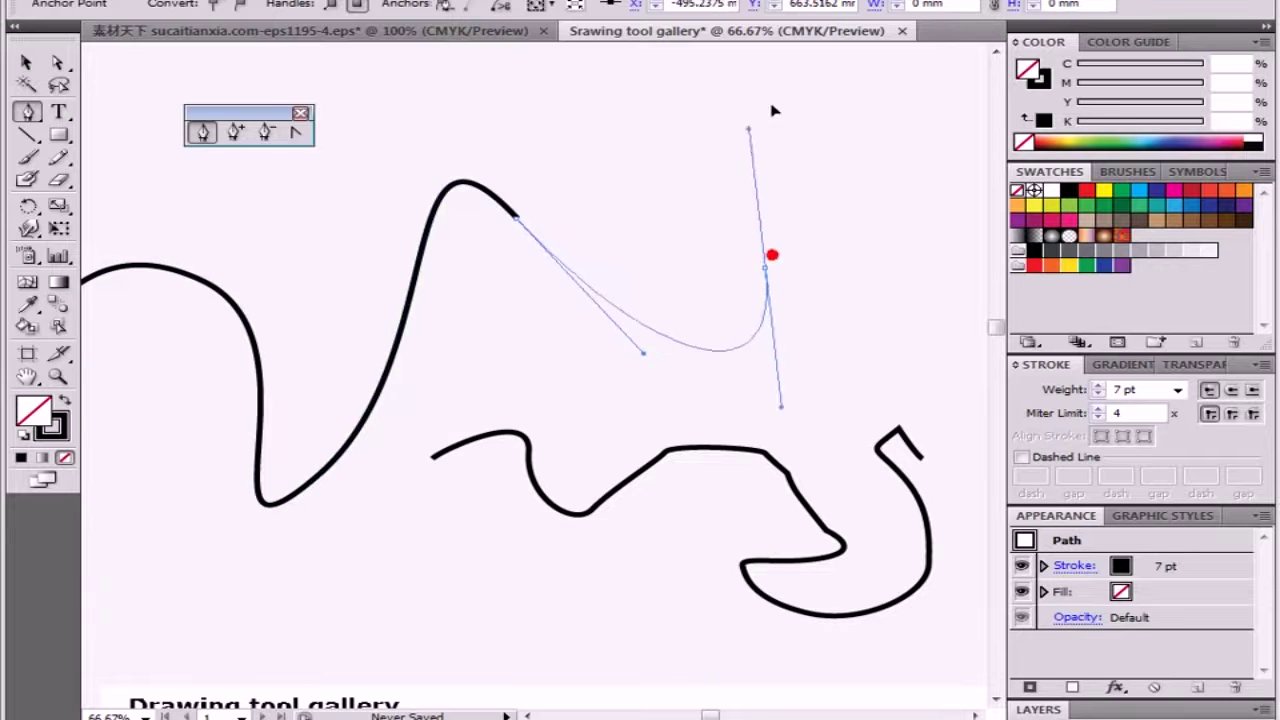
{"action": "left_click_drag", "start_coordinate": [875, 175], "coordinate": [473, 168]}
{"action": "left_click_drag", "start_coordinate": [690, 118], "coordinate": [771, 263]}
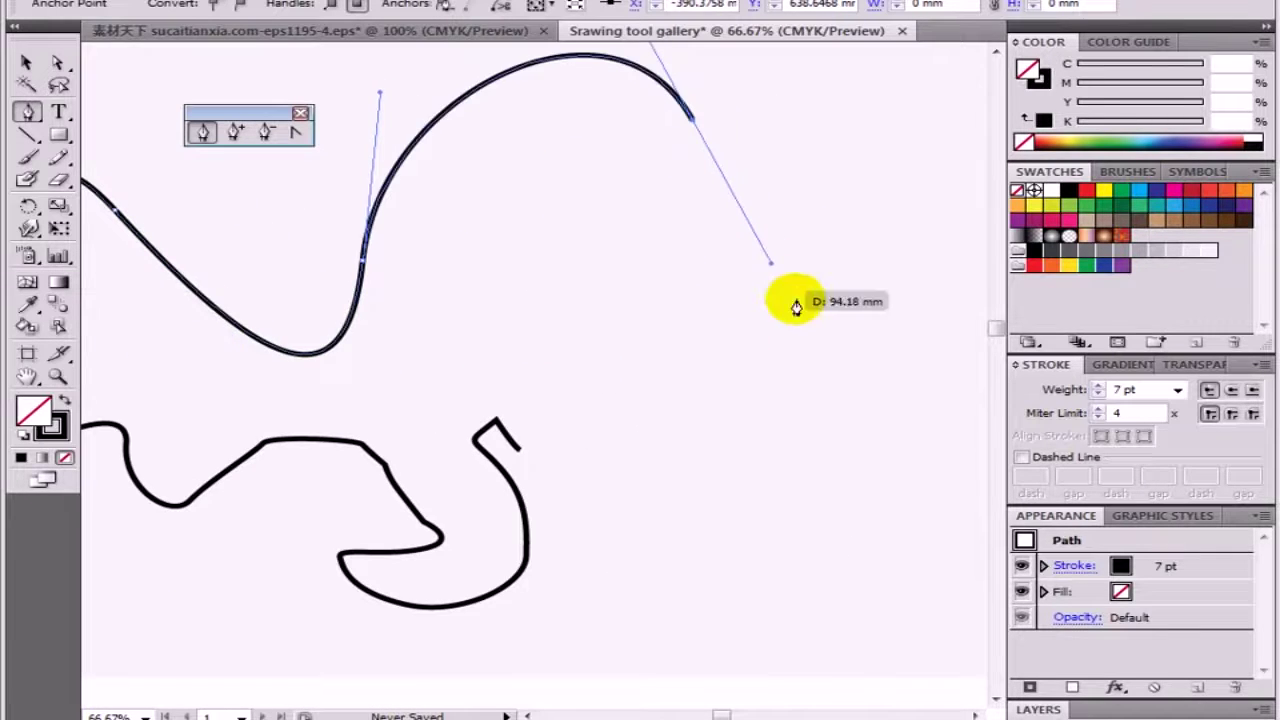
{"action": "mouse_move", "coordinate": [790, 357]}
{"action": "left_mouse_down"}
{"action": "mouse_move", "coordinate": [776, 252]}
{"action": "mouse_move", "coordinate": [757, 400]}
{"action": "mouse_move", "coordinate": [858, 485]}
{"action": "left_mouse_up"}
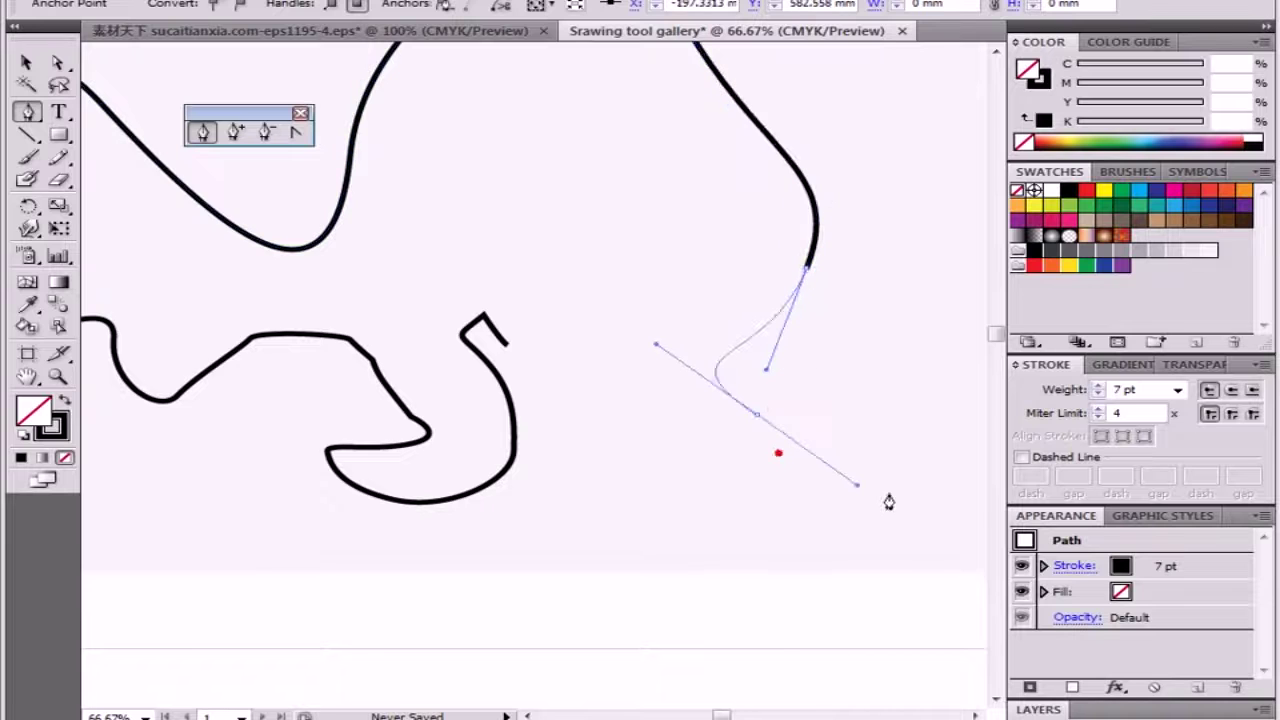
{"action": "left_click_drag", "start_coordinate": [752, 596], "coordinate": [652, 570]}
Step: Carry the large curve over the peak and leftward alongside the first line, re-angling its last anchor
{"action": "left_click_drag", "start_coordinate": [607, 502], "coordinate": [640, 495]}
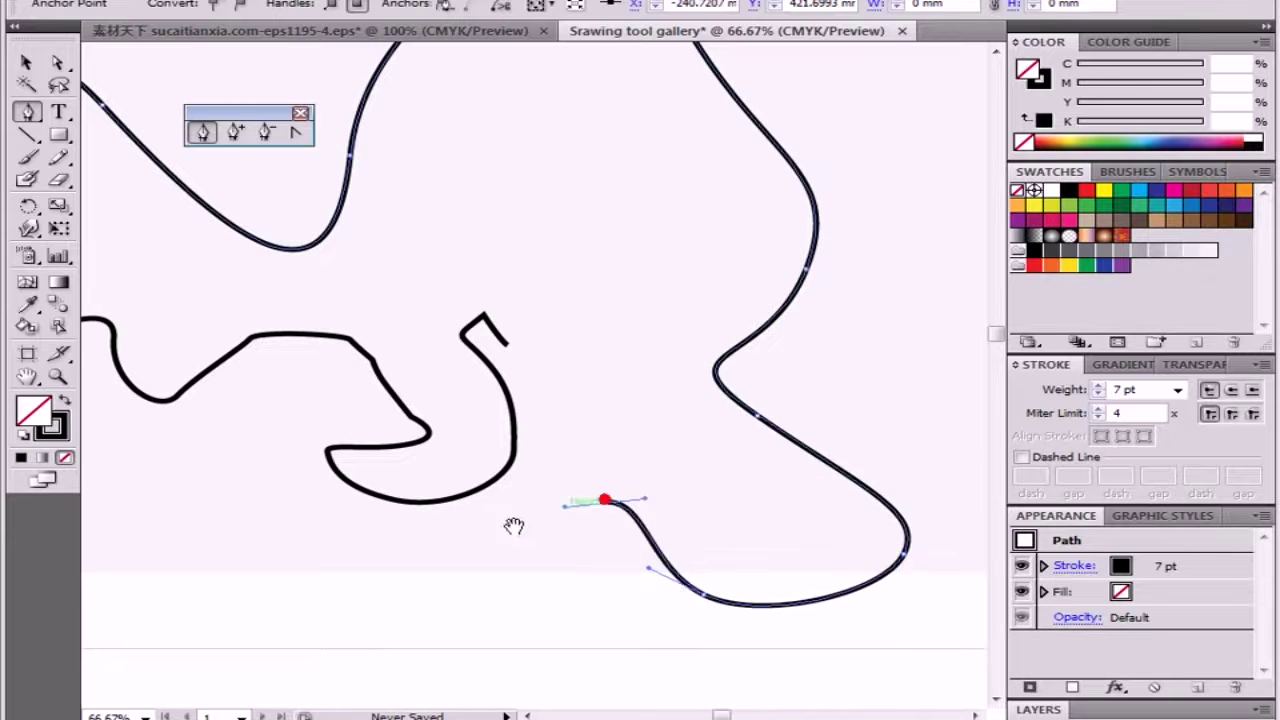
{"action": "left_click_drag", "start_coordinate": [514, 526], "coordinate": [790, 609]}
{"action": "mouse_move", "coordinate": [814, 320]}
{"action": "left_mouse_down"}
{"action": "mouse_move", "coordinate": [774, 291]}
{"action": "mouse_move", "coordinate": [637, 371]}
{"action": "left_mouse_up"}
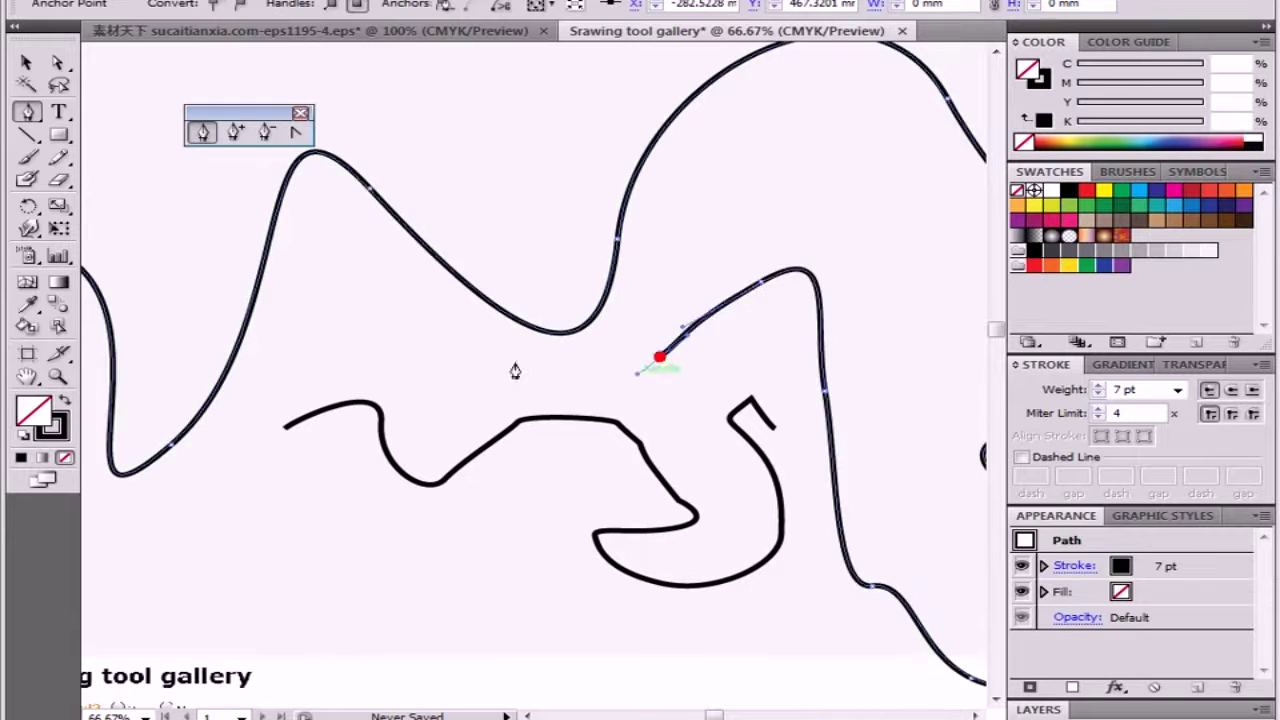
{"action": "left_click_drag", "start_coordinate": [438, 334], "coordinate": [412, 316]}
{"action": "mouse_move", "coordinate": [340, 253]}
{"action": "left_mouse_down"}
{"action": "mouse_move", "coordinate": [323, 286]}
{"action": "mouse_move", "coordinate": [352, 243]}
{"action": "left_mouse_up"}
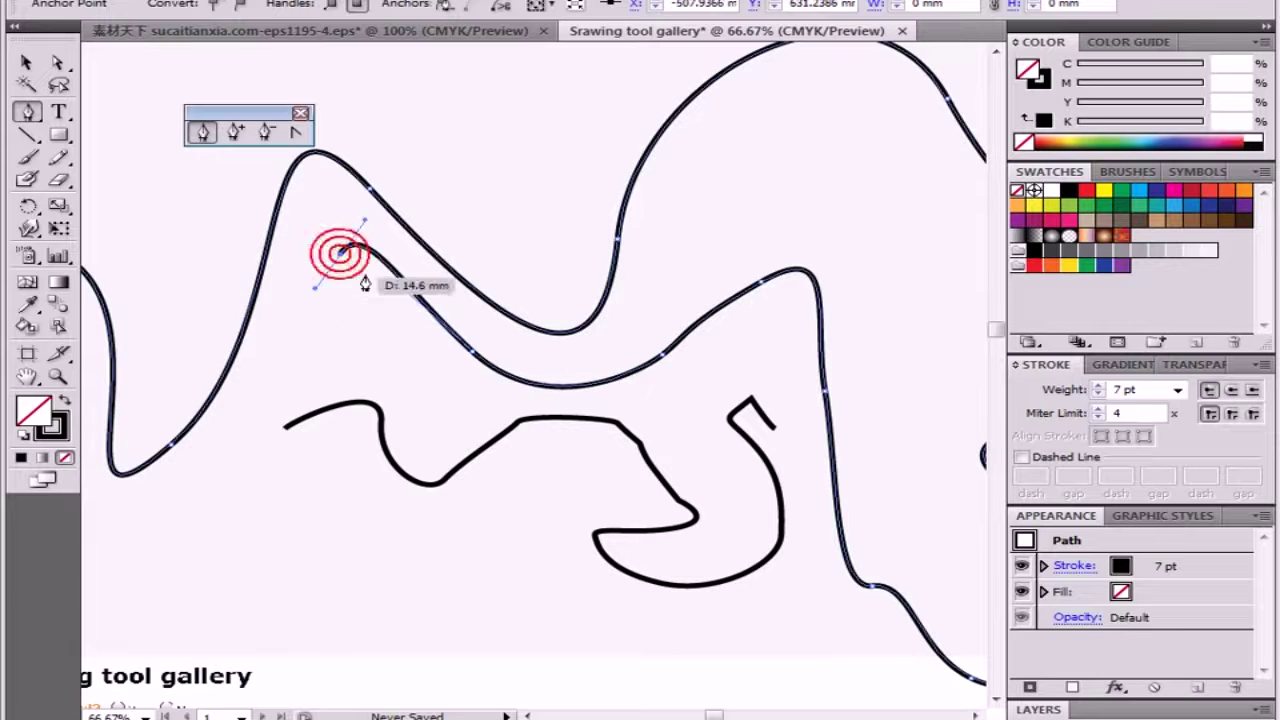
{"action": "left_click", "coordinate": [366, 217], "text": "ctrl"}
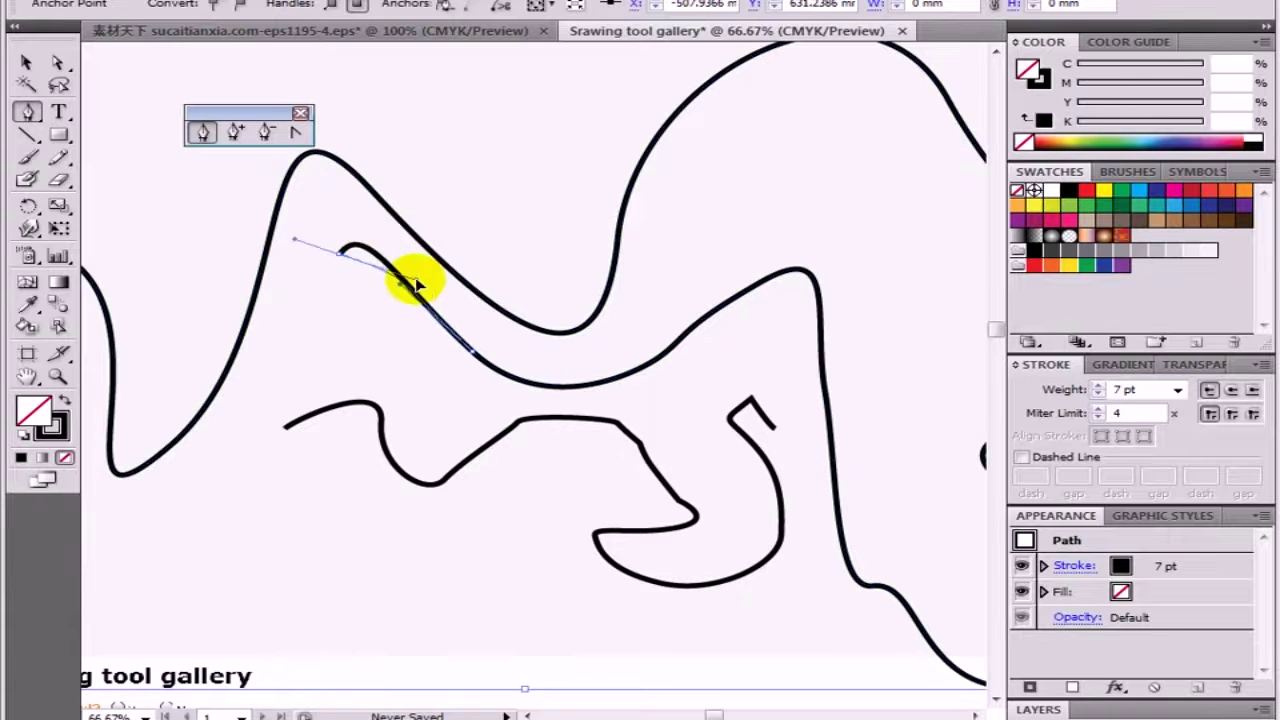
{"action": "mouse_move", "coordinate": [414, 277]}
{"action": "left_mouse_down"}
{"action": "mouse_move", "coordinate": [400, 207]}
{"action": "mouse_move", "coordinate": [320, 143]}
{"action": "left_mouse_up"}
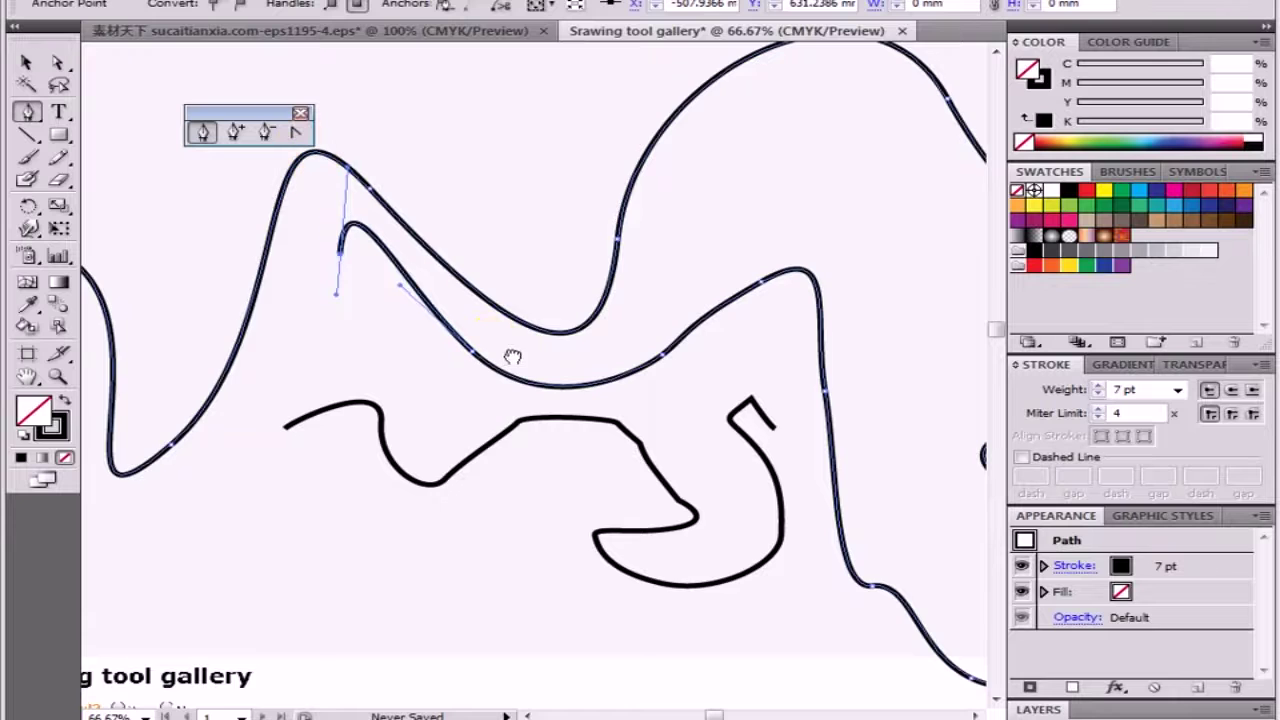
{"action": "mouse_move", "coordinate": [509, 358]}
{"action": "left_mouse_down"}
{"action": "mouse_move", "coordinate": [632, 378]}
{"action": "mouse_move", "coordinate": [744, 284]}
{"action": "left_mouse_up"}
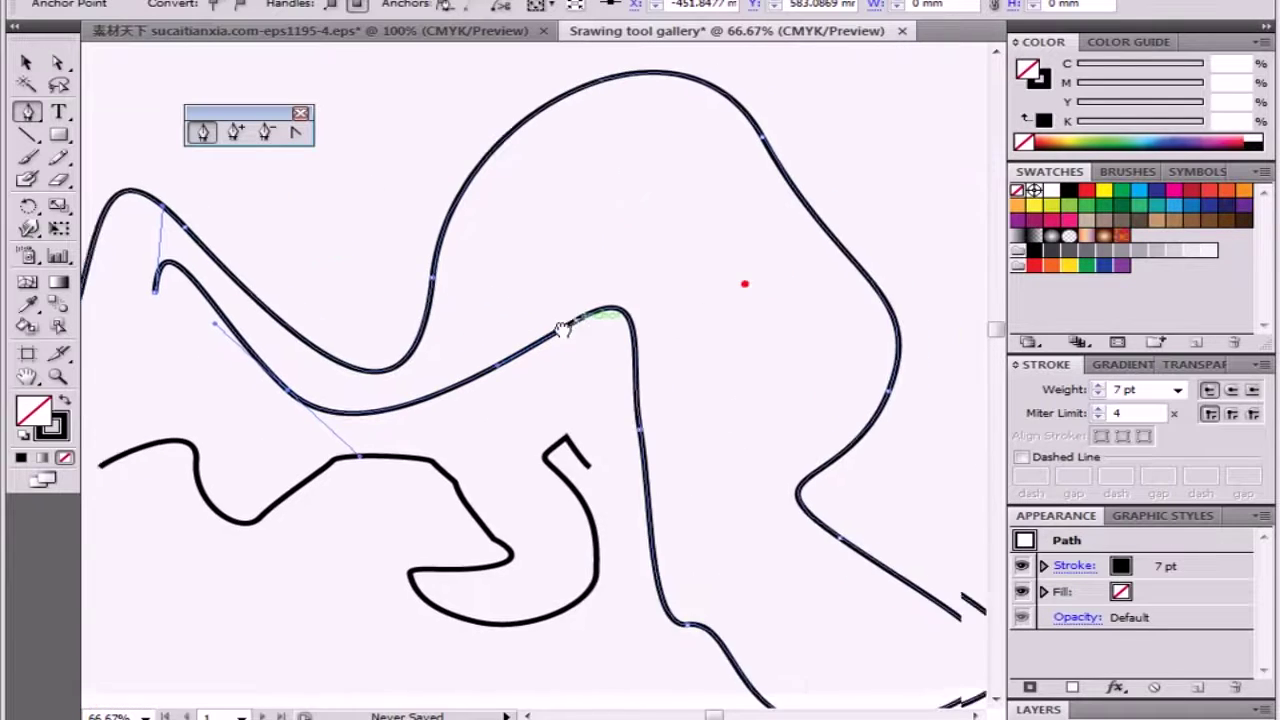
Step: Zoom out to view both lines and delete the large new curve
{"action": "key", "text": "ctrl"}
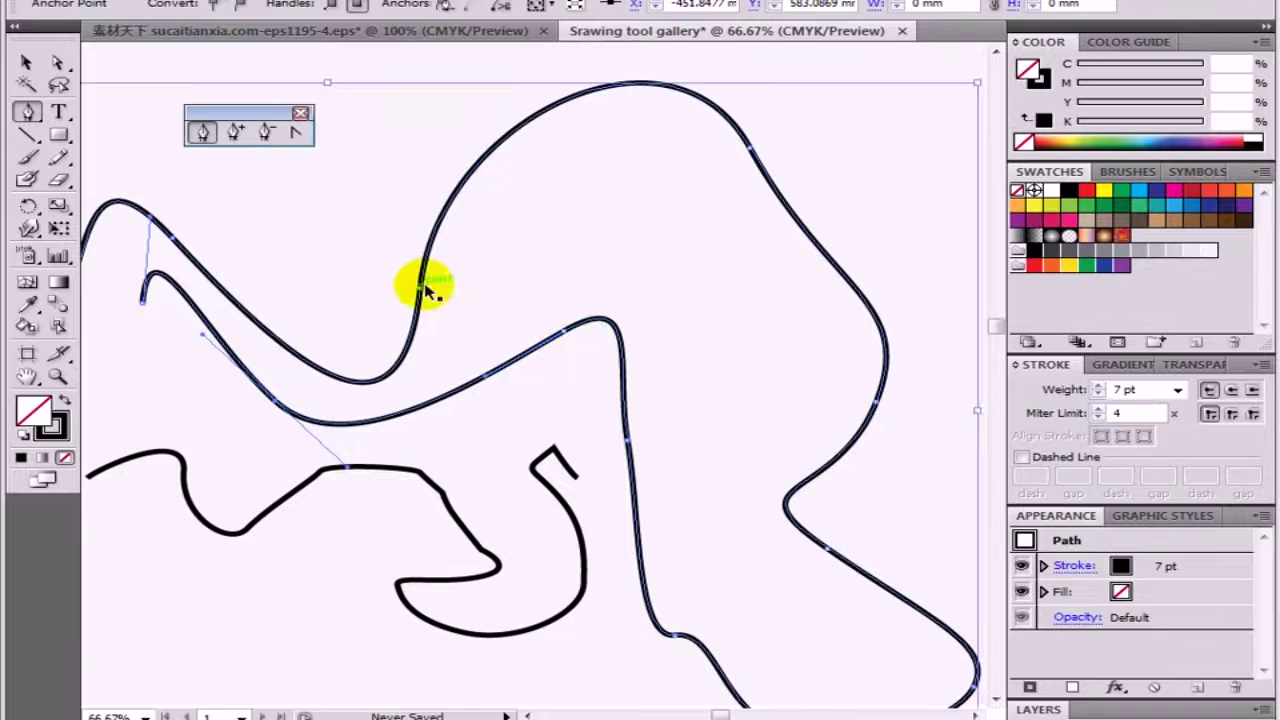
{"action": "mouse_move", "coordinate": [424, 288]}
{"action": "left_mouse_down"}
{"action": "mouse_move", "coordinate": [663, 409]}
{"action": "mouse_move", "coordinate": [810, 413]}
{"action": "left_mouse_up"}
{"action": "left_click_drag", "start_coordinate": [106, 248], "coordinate": [771, 343]}
{"action": "left_click_drag", "start_coordinate": [246, 346], "coordinate": [560, 331]}
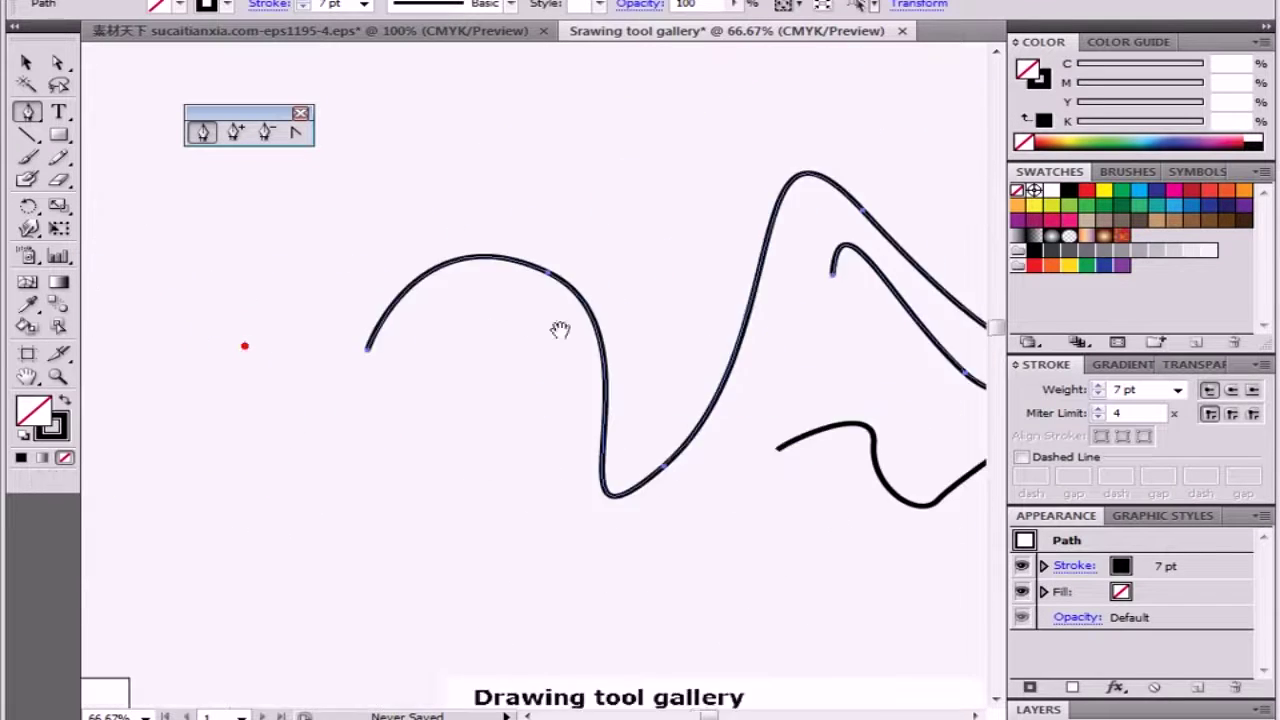
{"action": "mouse_move", "coordinate": [416, 340]}
{"action": "left_mouse_down"}
{"action": "mouse_move", "coordinate": [432, 337]}
{"action": "mouse_move", "coordinate": [294, 291]}
{"action": "mouse_move", "coordinate": [607, 352]}
{"action": "mouse_move", "coordinate": [495, 345]}
{"action": "left_mouse_up"}
{"action": "key", "text": "ctrl+minus"}
{"action": "key", "text": "ctrl+minus"}
{"action": "left_click_drag", "start_coordinate": [486, 286], "coordinate": [432, 352]}
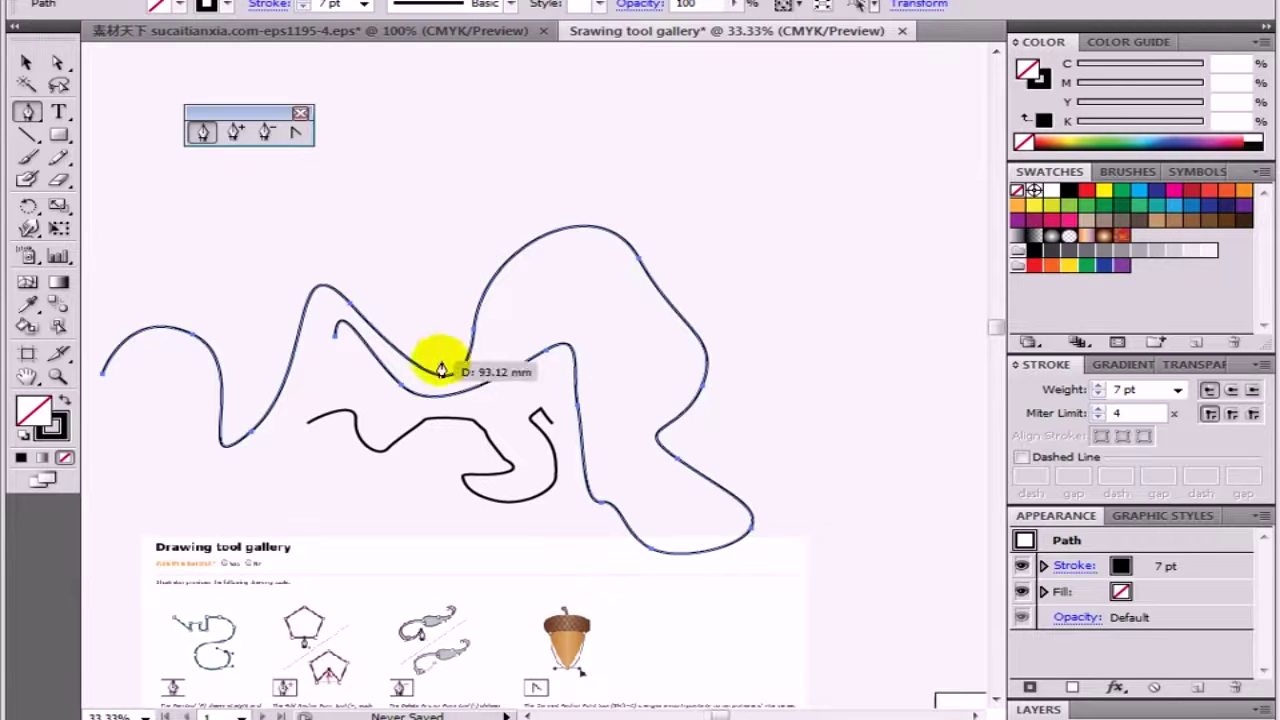
{"action": "key", "text": "Delete"}
{"action": "left_click", "coordinate": [449, 355], "text": "ctrl"}
Step: Select and delete the black squiggle path
{"action": "left_click", "coordinate": [27, 62]}
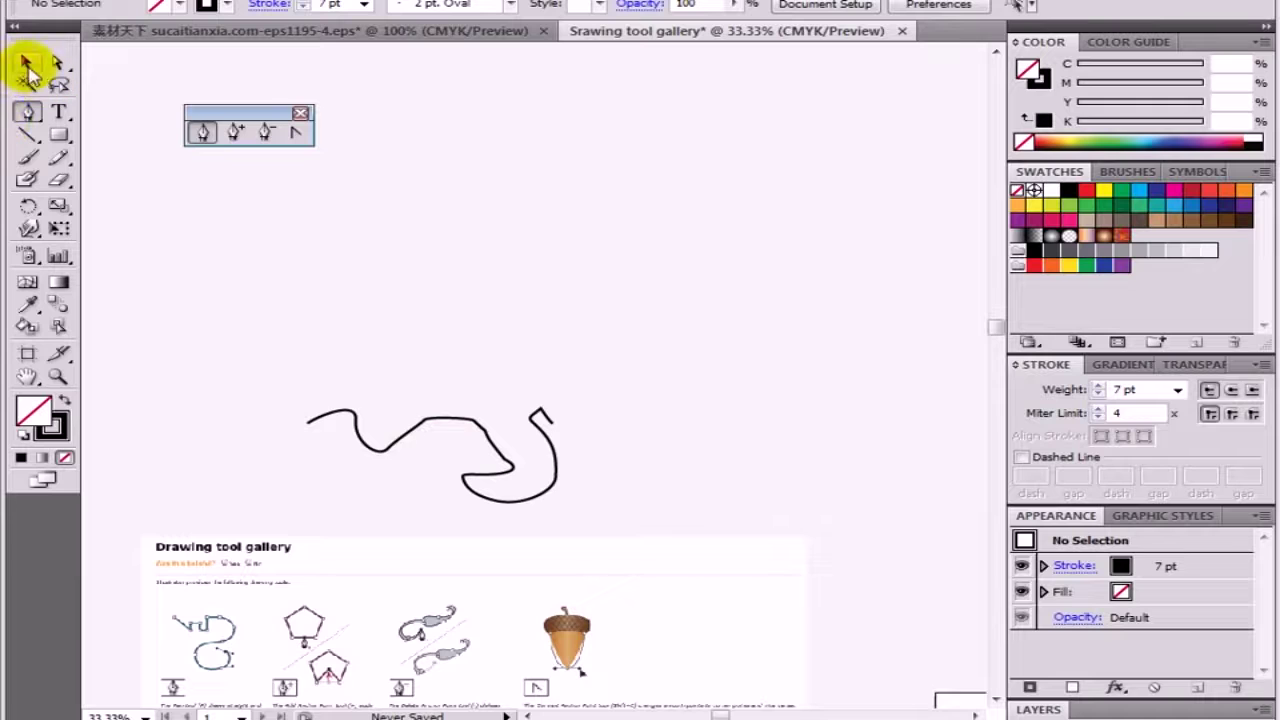
{"action": "left_click_drag", "start_coordinate": [628, 387], "coordinate": [415, 460]}
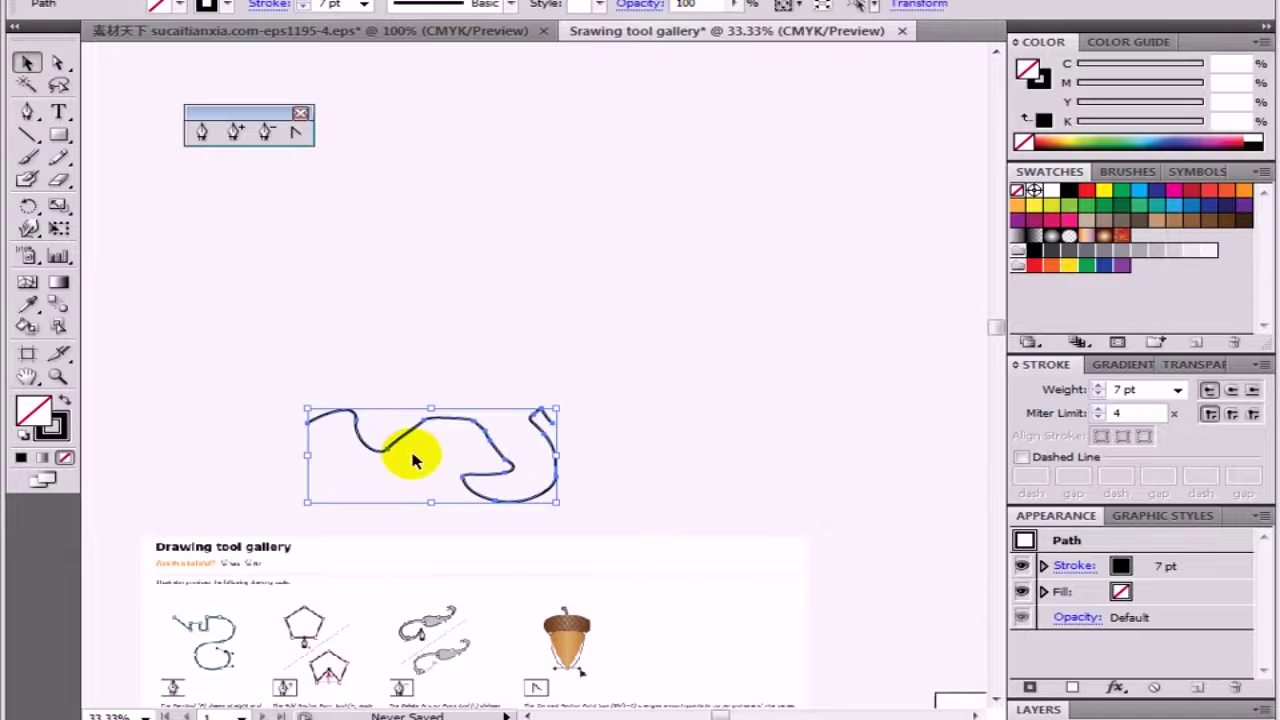
{"action": "key", "text": "Delete"}
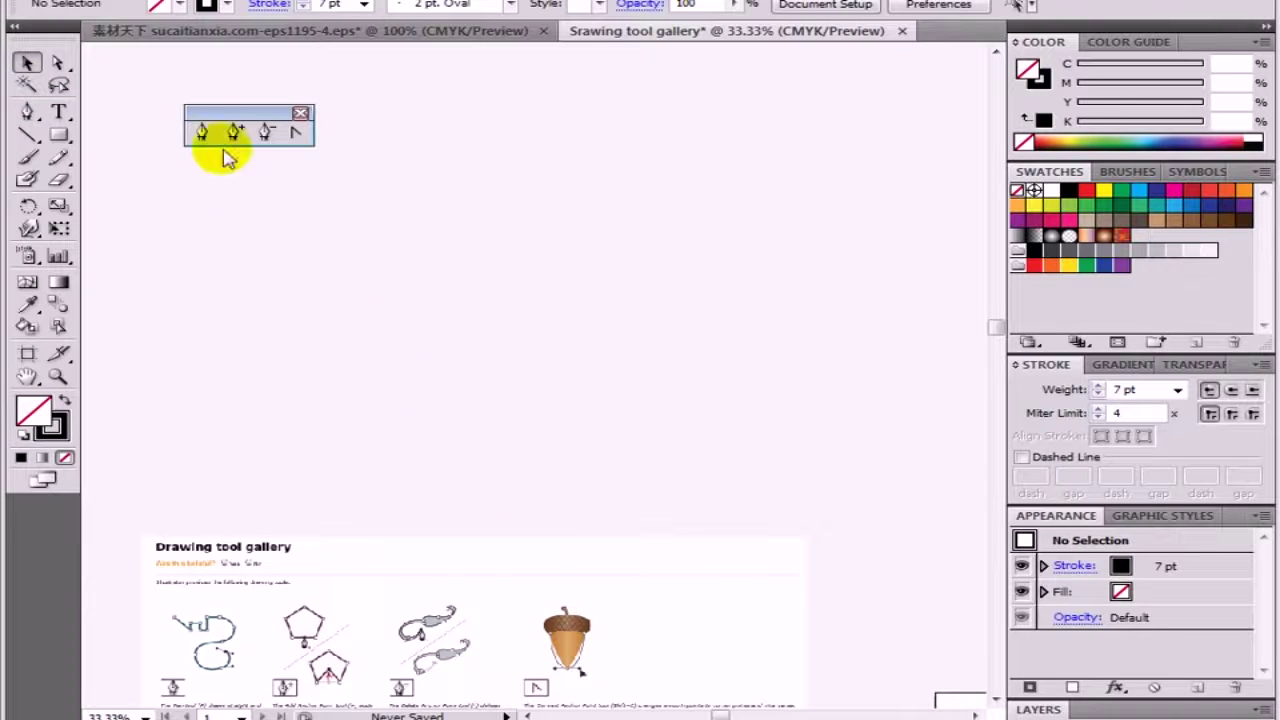
Step: Draw a closed spoon outline with a straight handle and a rounded curved head
{"action": "left_click", "coordinate": [201, 133]}
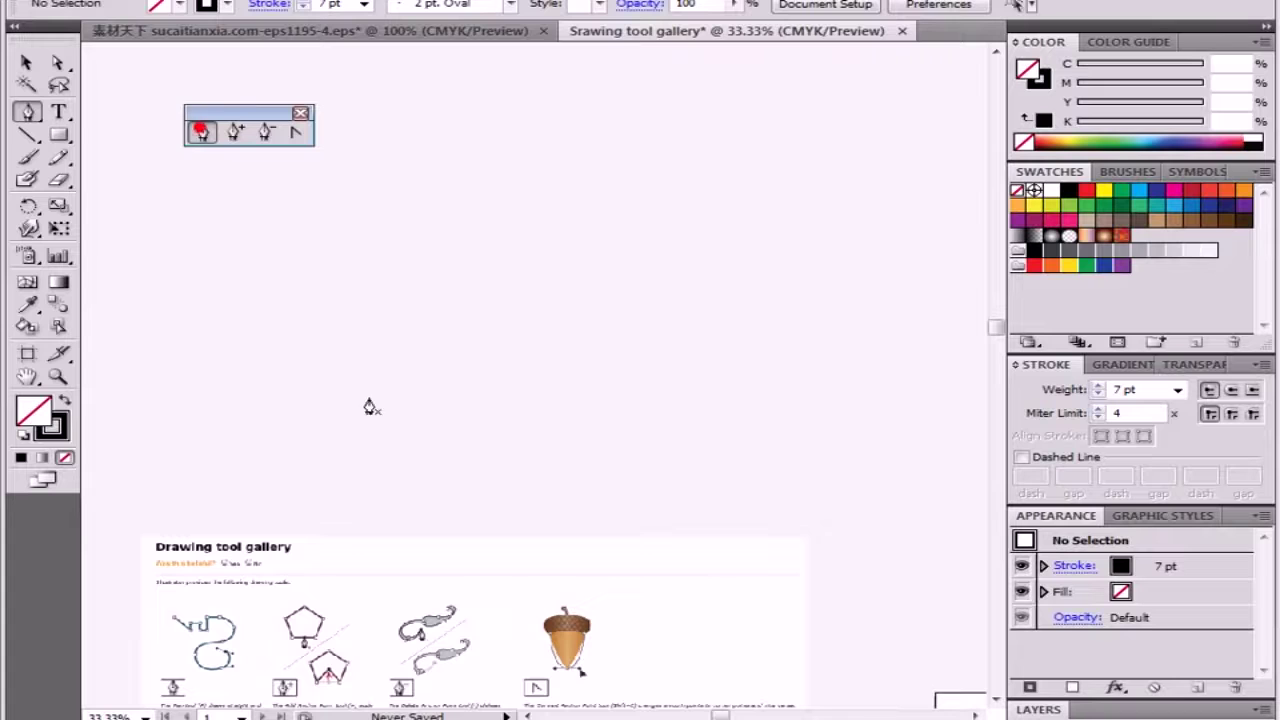
{"action": "left_click", "coordinate": [259, 309]}
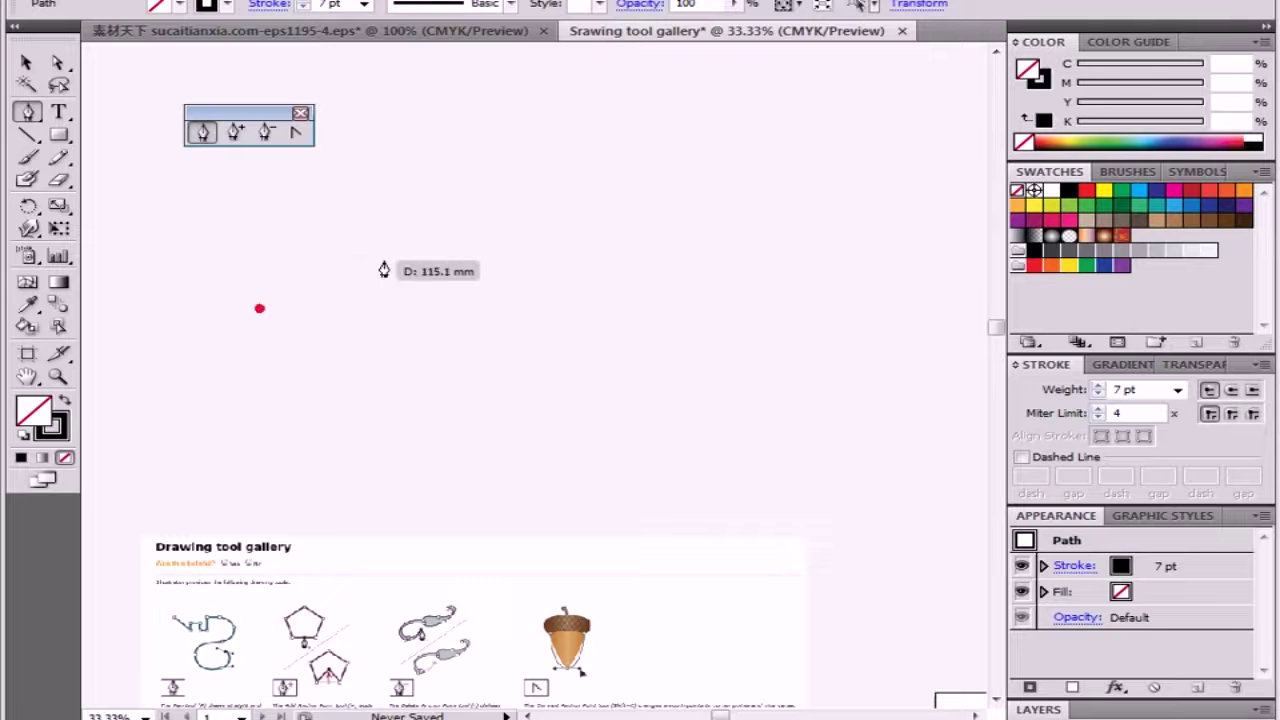
{"action": "left_click", "coordinate": [653, 314]}
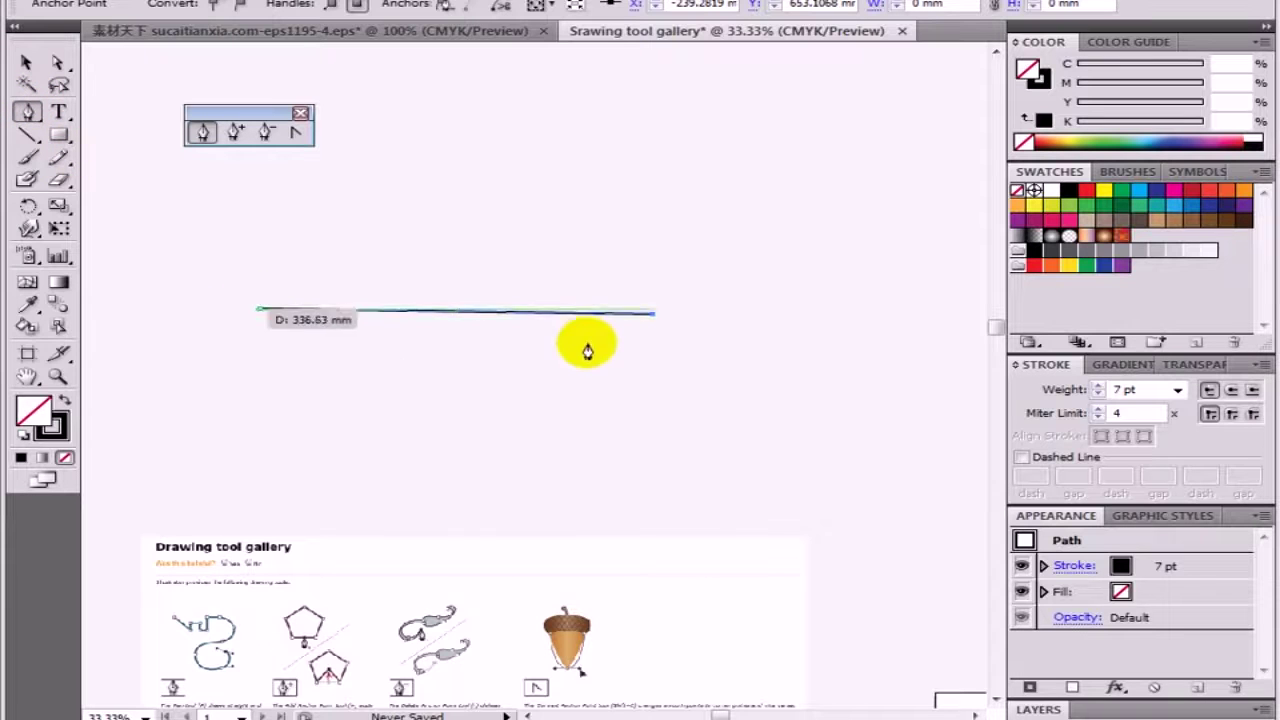
{"action": "left_click_drag", "start_coordinate": [840, 280], "coordinate": [580, 326]}
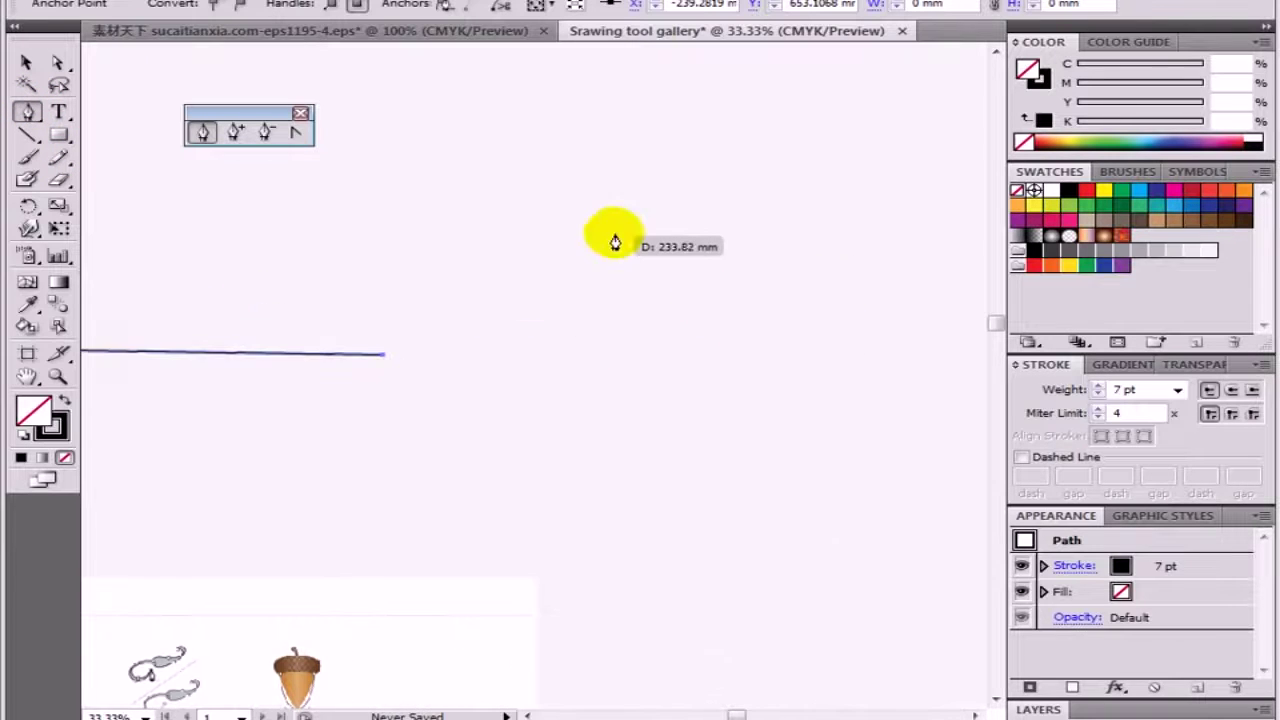
{"action": "mouse_move", "coordinate": [636, 215]}
{"action": "left_mouse_down"}
{"action": "mouse_move", "coordinate": [737, 207]}
{"action": "mouse_move", "coordinate": [791, 291]}
{"action": "mouse_move", "coordinate": [871, 276]}
{"action": "mouse_move", "coordinate": [922, 362]}
{"action": "left_mouse_up"}
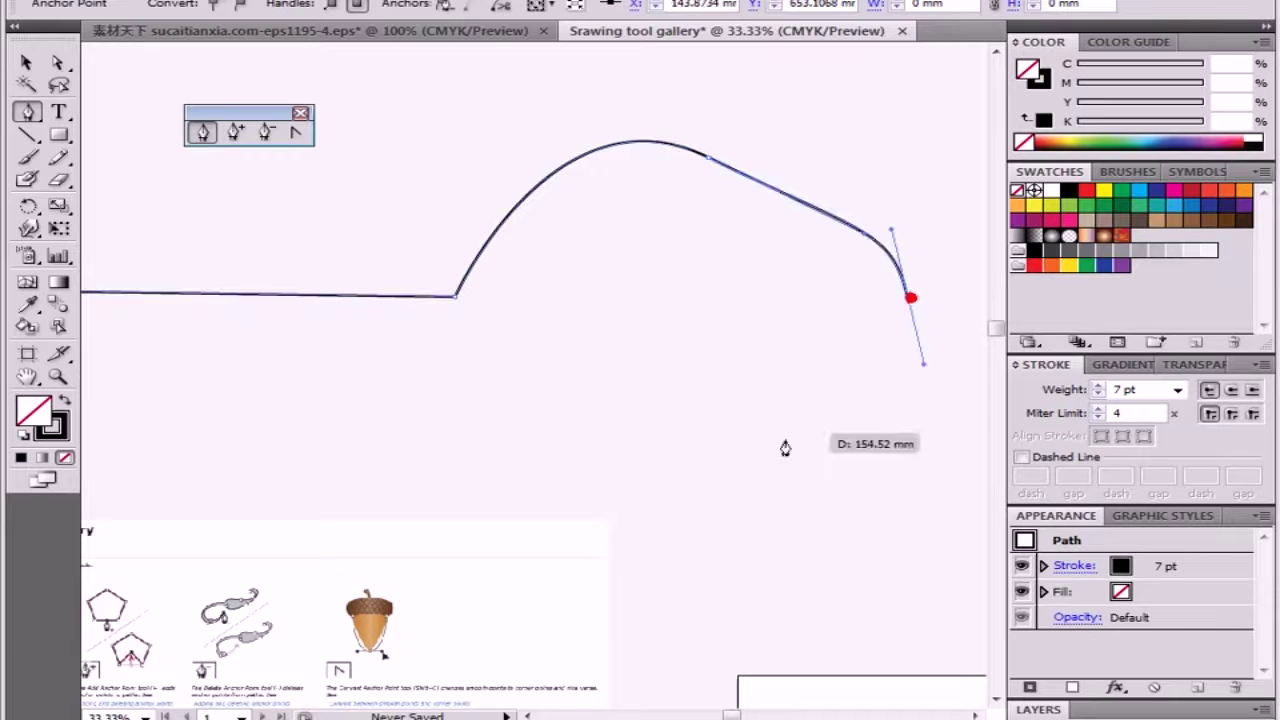
{"action": "mouse_move", "coordinate": [755, 441]}
{"action": "left_mouse_down"}
{"action": "mouse_move", "coordinate": [647, 449]}
{"action": "mouse_move", "coordinate": [451, 334]}
{"action": "mouse_move", "coordinate": [647, 349]}
{"action": "left_mouse_up"}
{"action": "left_click", "coordinate": [324, 340]}
{"action": "left_click_drag", "start_coordinate": [312, 337], "coordinate": [300, 310]}
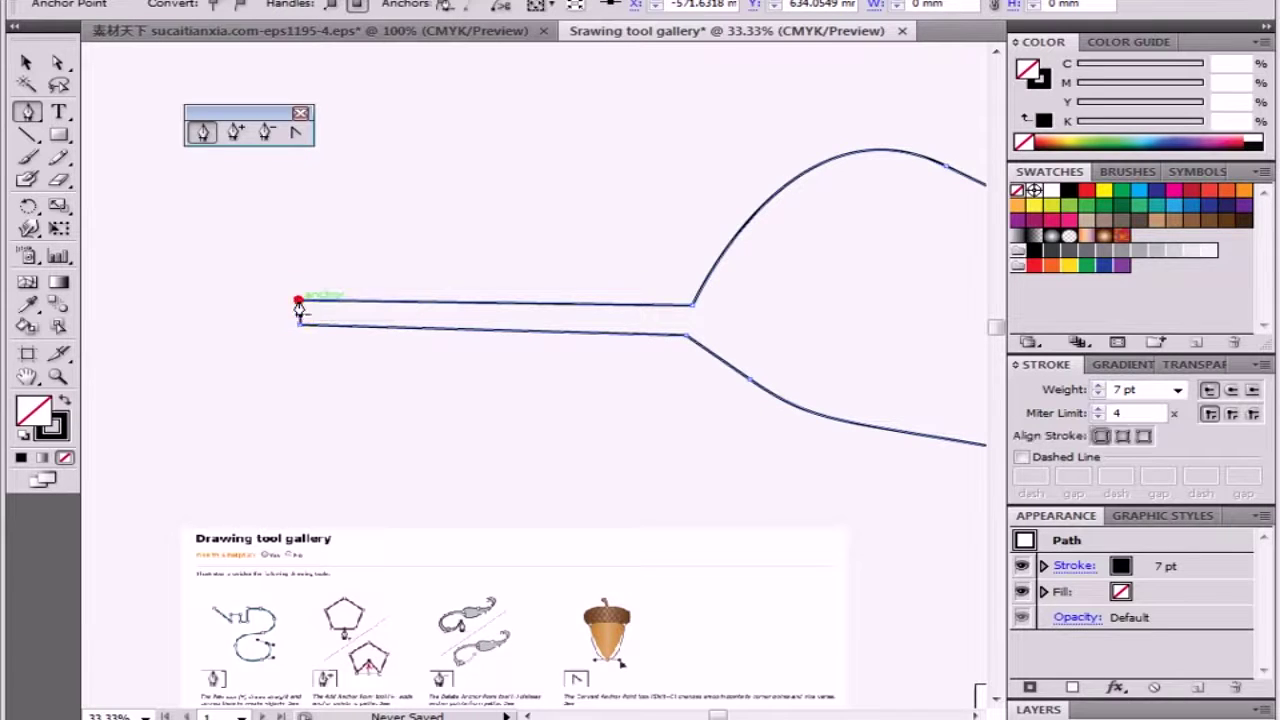
{"action": "key", "text": "ctrl+minus"}
{"action": "key", "text": "ctrl+minus"}
{"action": "left_click_drag", "start_coordinate": [279, 347], "coordinate": [323, 391]}
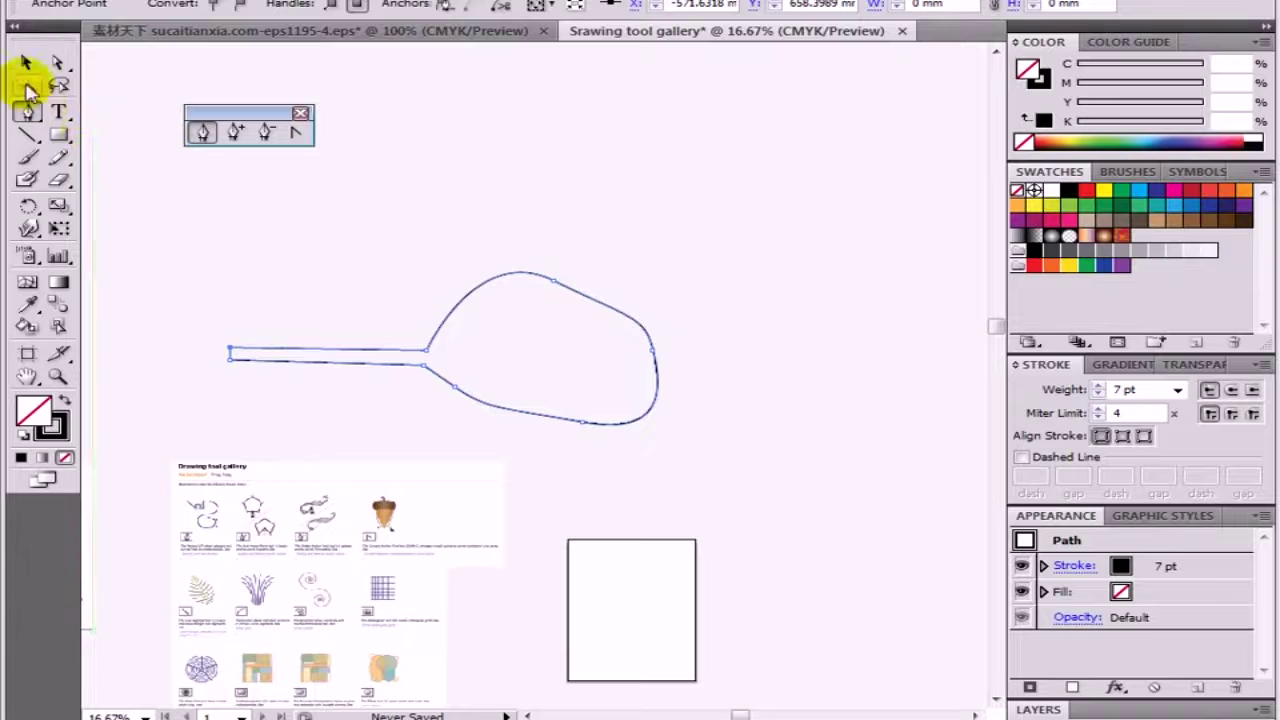
Step: Reselect the spoon outline with the Selection tool
{"action": "left_click", "coordinate": [25, 68]}
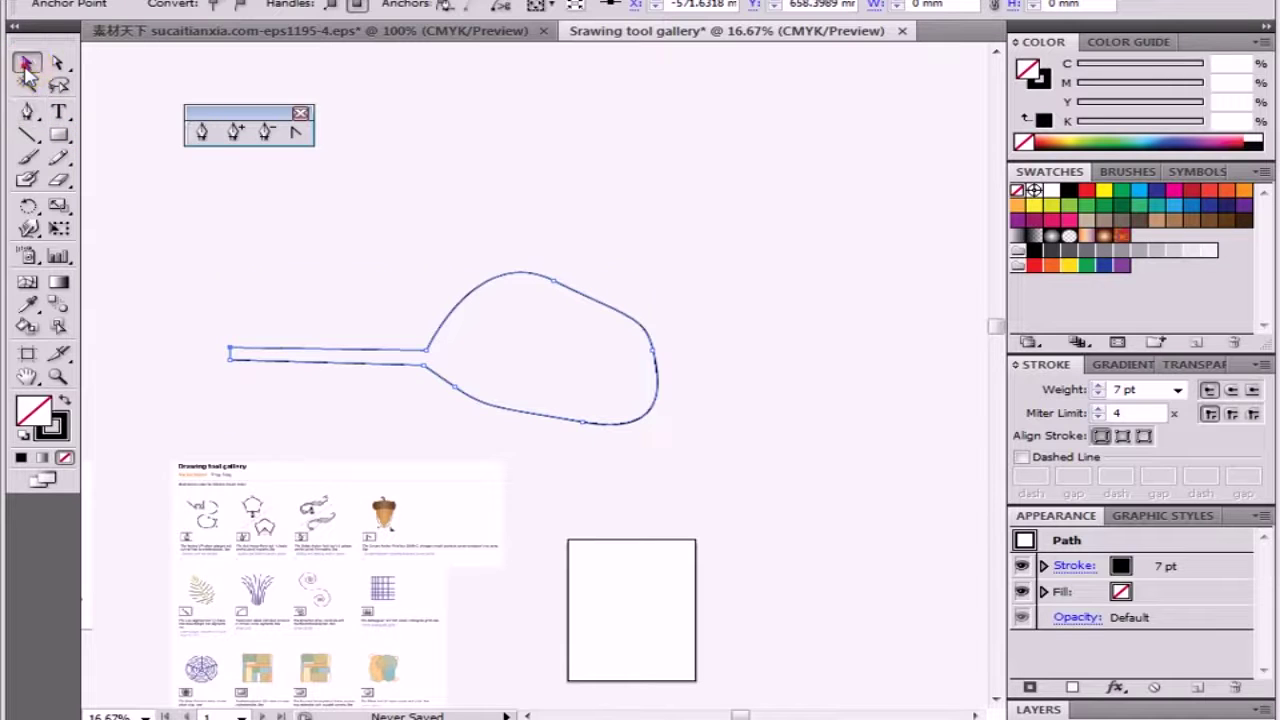
{"action": "left_click", "coordinate": [297, 211]}
{"action": "left_click", "coordinate": [491, 260]}
{"action": "left_click", "coordinate": [480, 284]}
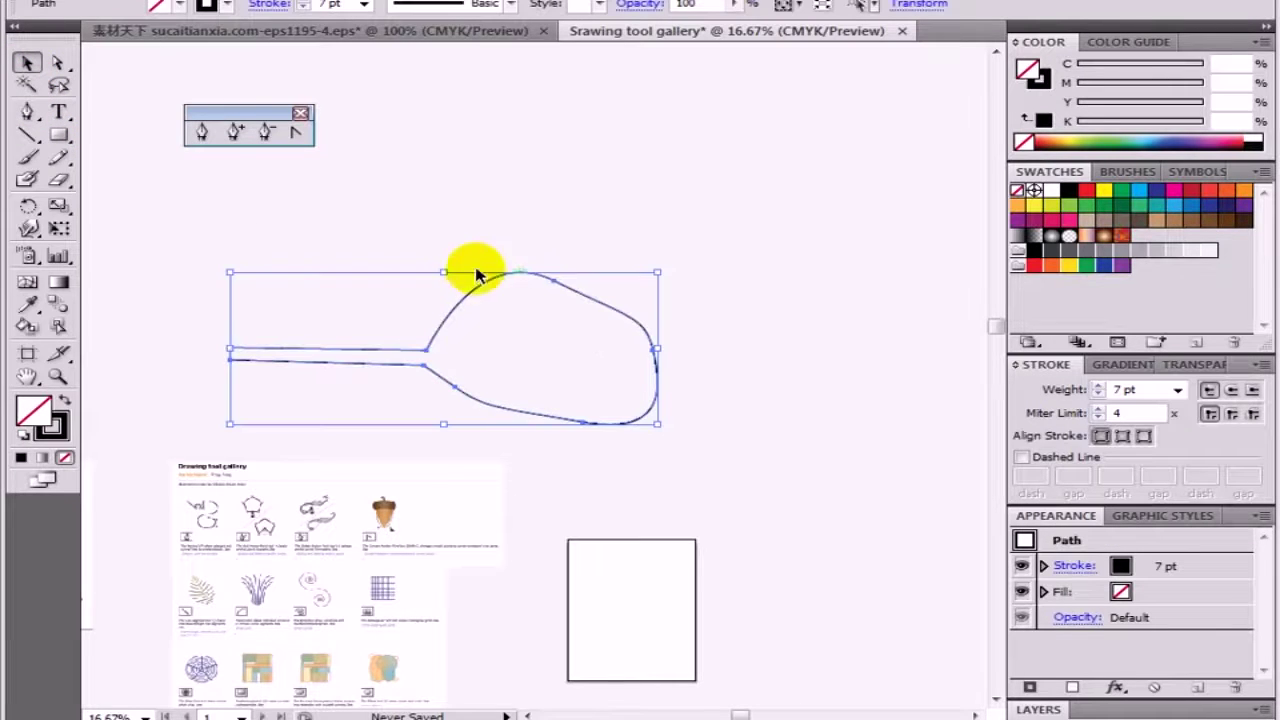
{"action": "left_click", "coordinate": [176, 5]}
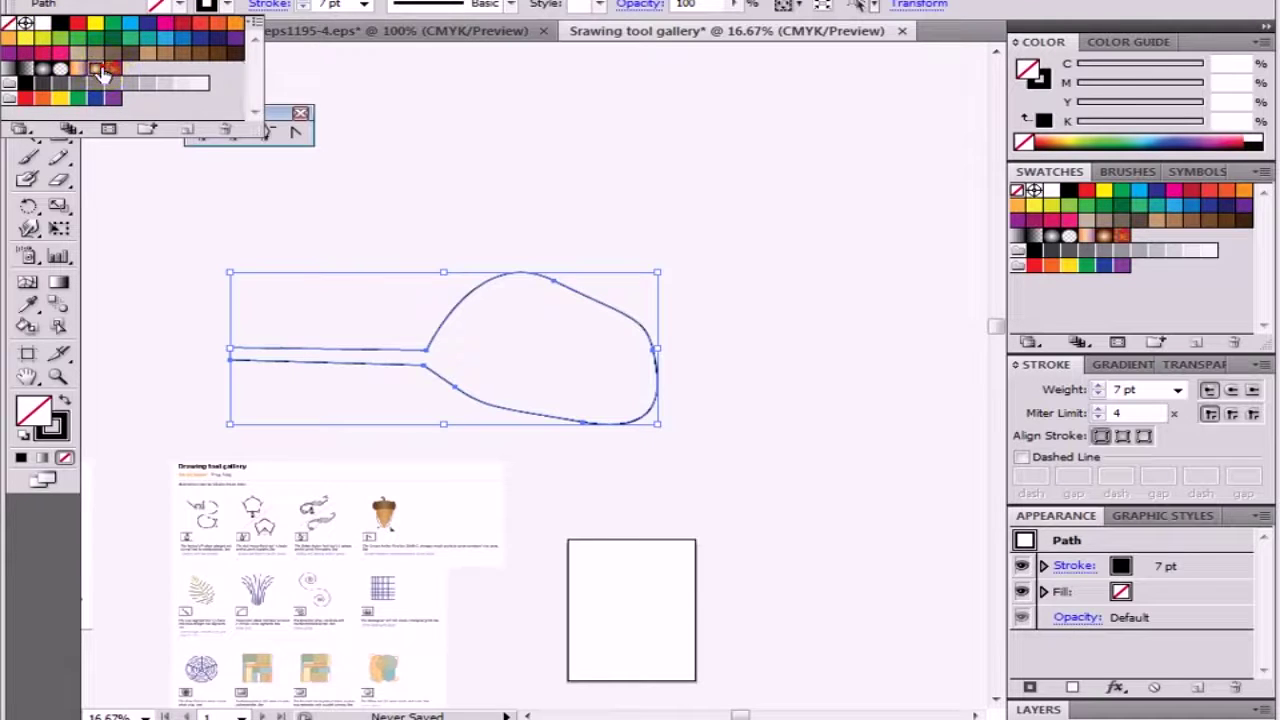
Step: Fill the spoon with the brown radial gradient and make its outline red
{"action": "left_click", "coordinate": [97, 68]}
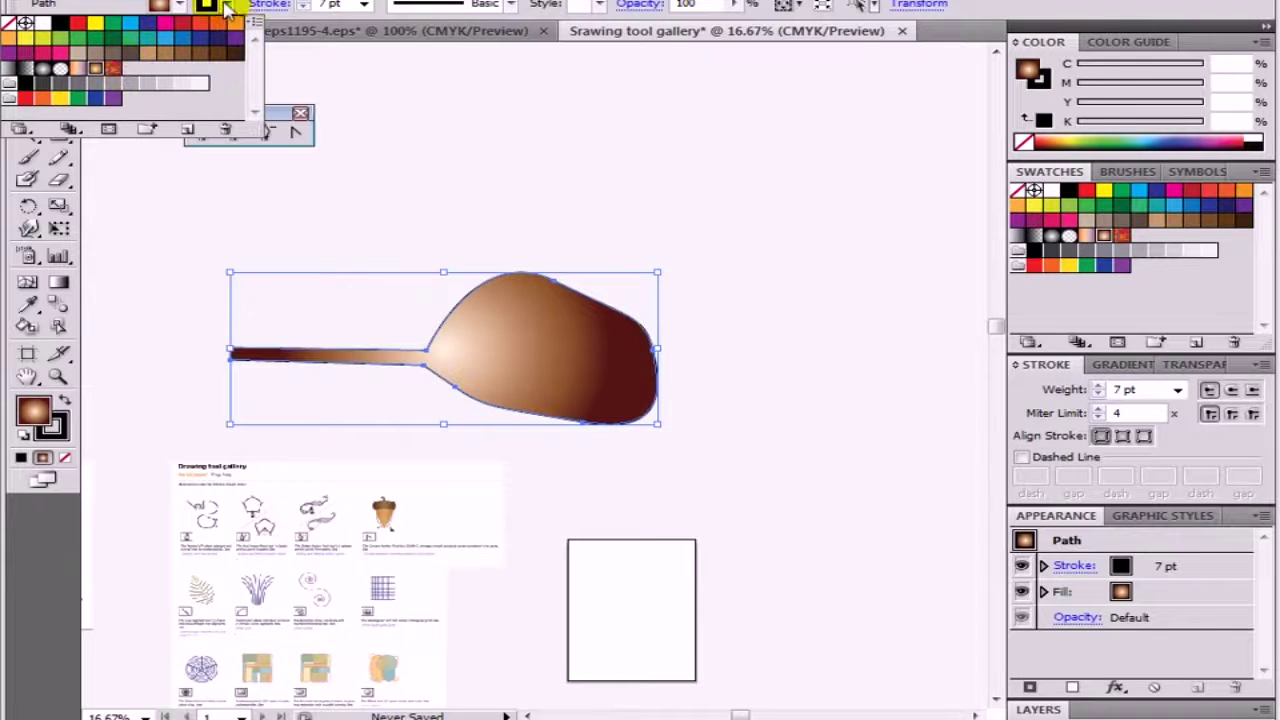
{"action": "left_click", "coordinate": [228, 6]}
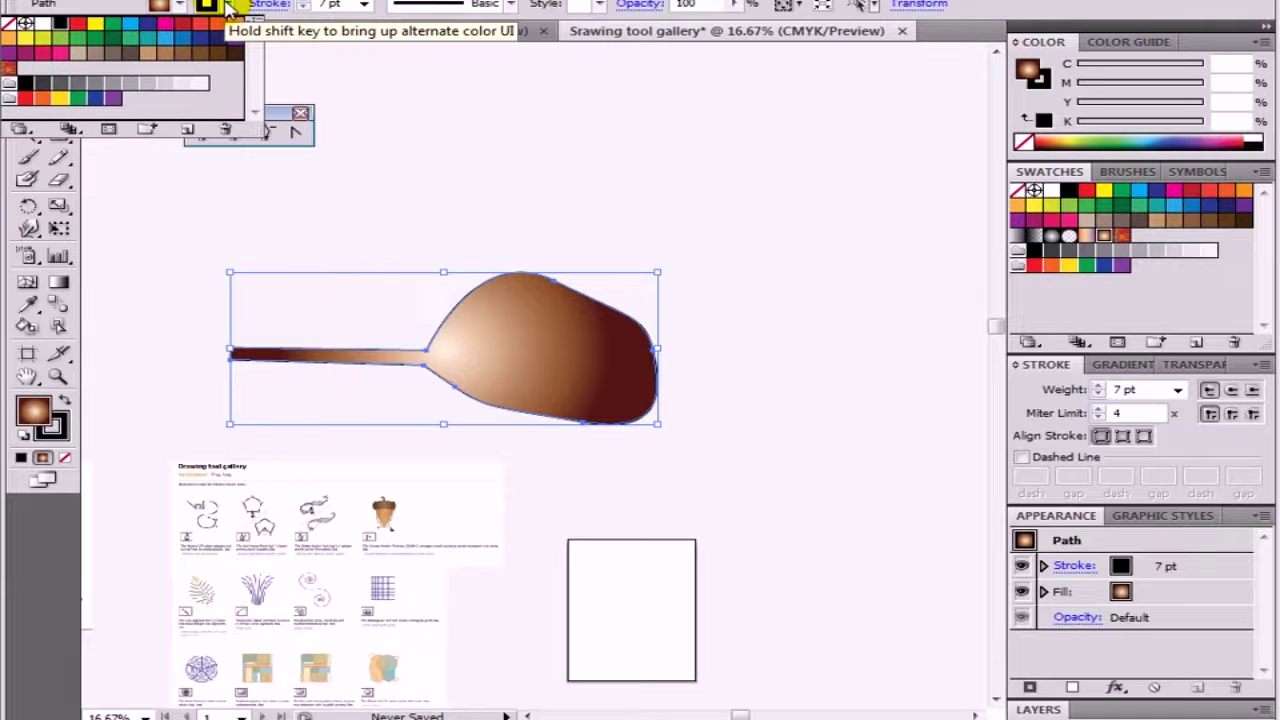
{"action": "left_click", "coordinate": [228, 6]}
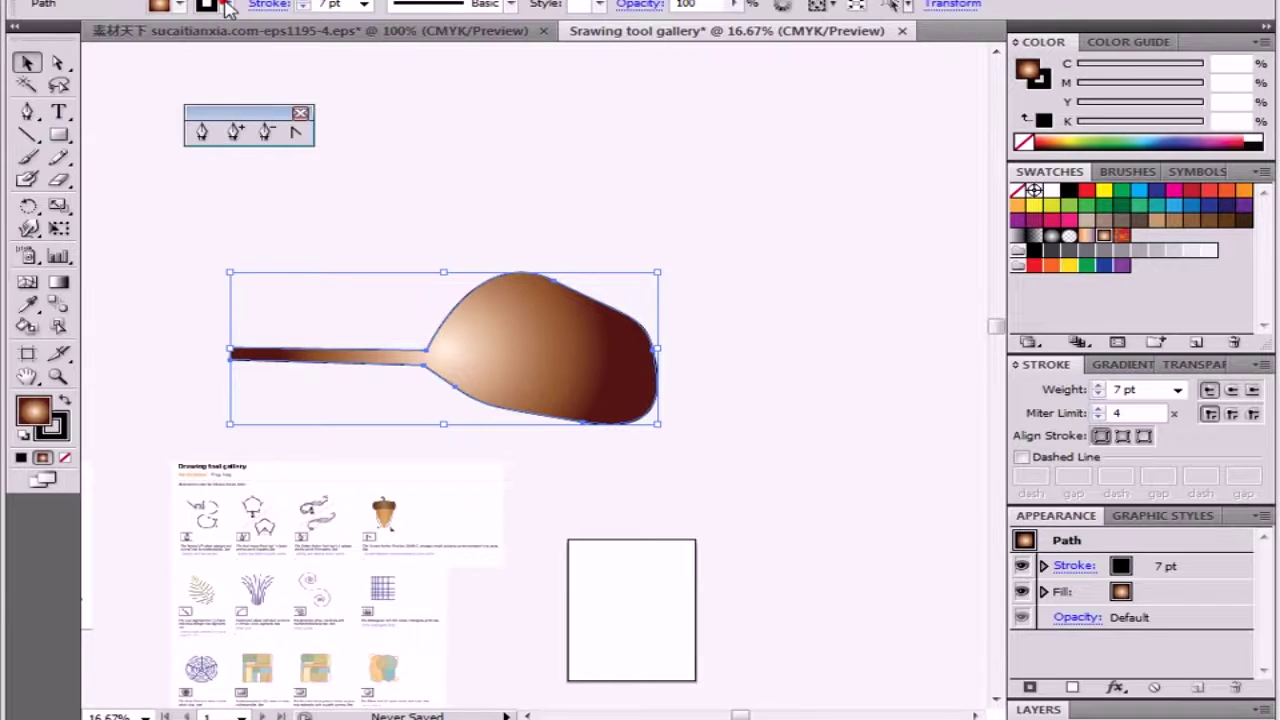
{"action": "left_click", "coordinate": [228, 6]}
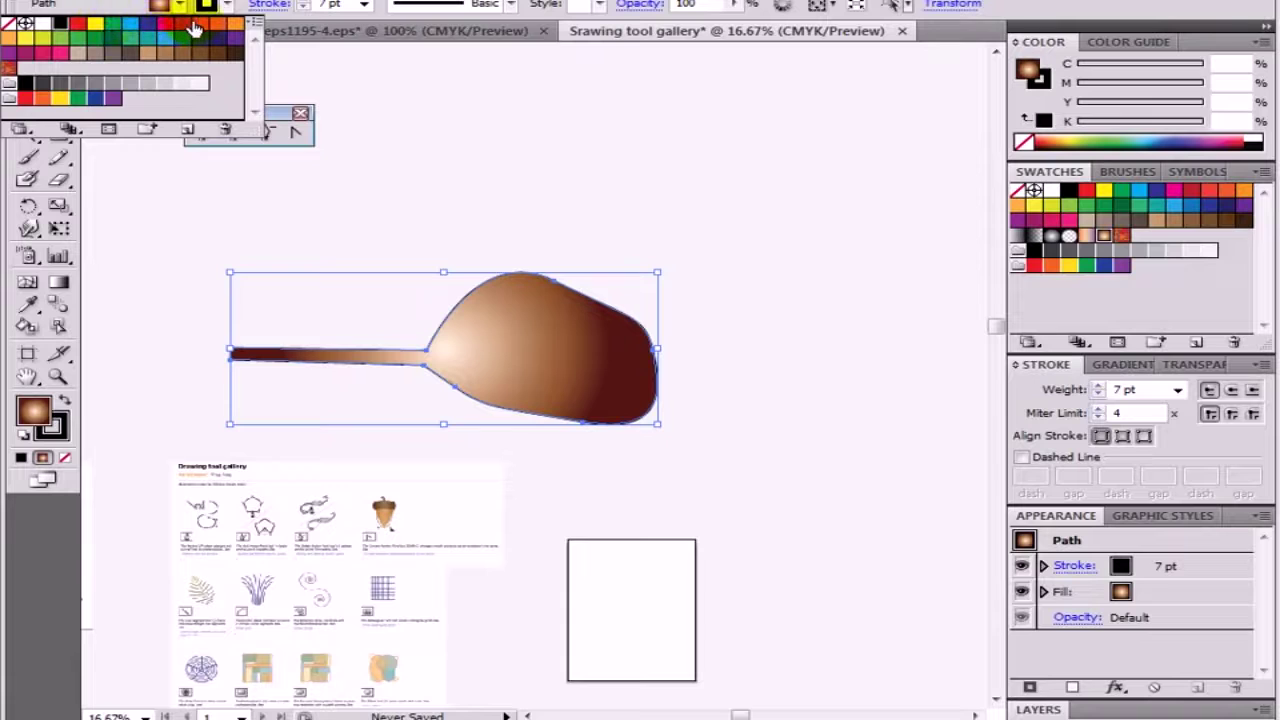
{"action": "left_click", "coordinate": [196, 28]}
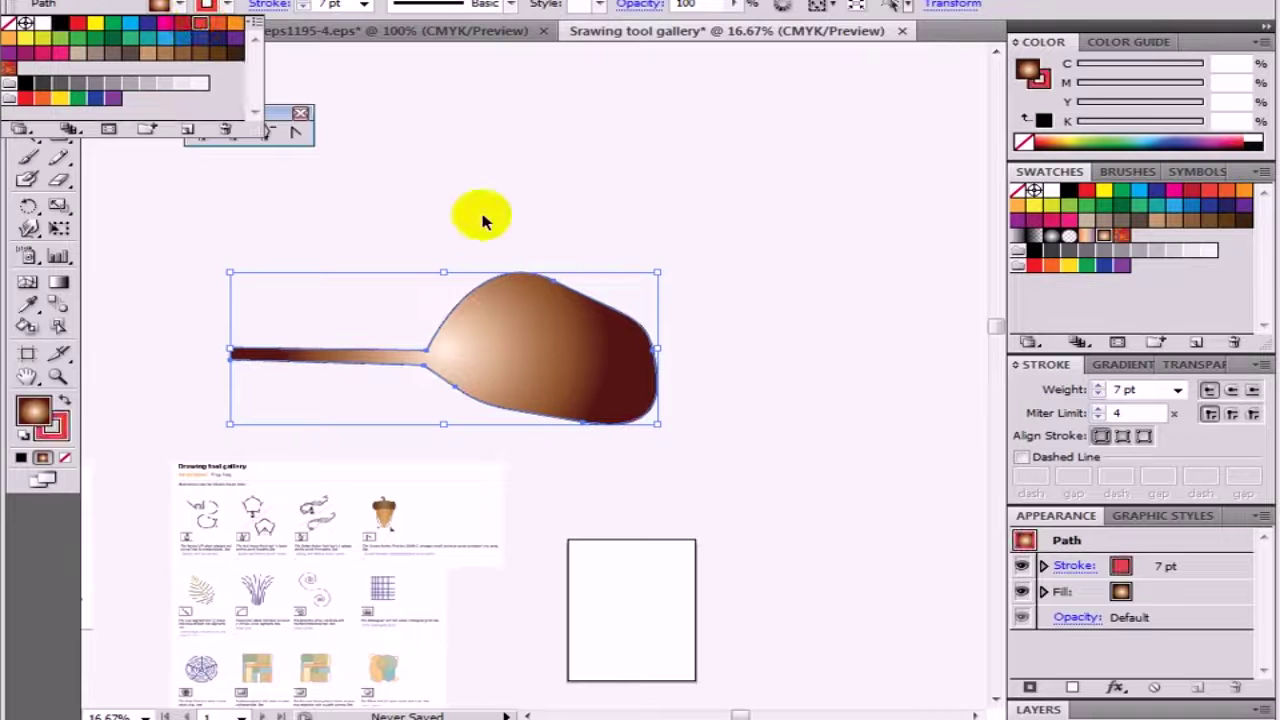
{"action": "left_click", "coordinate": [446, 168]}
Step: Inspect the red outline up close, then recentre the view and reselect the spoon
{"action": "left_click", "coordinate": [370, 212]}
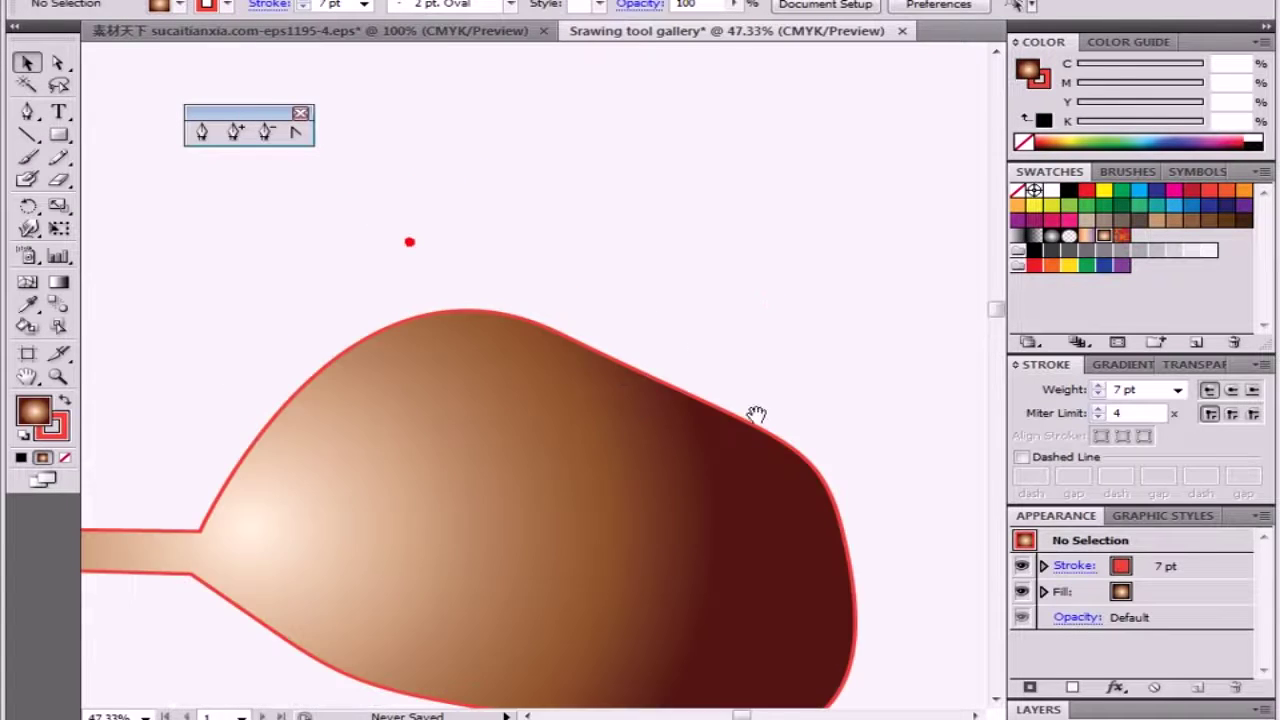
{"action": "left_click", "coordinate": [677, 280], "text": "alt"}
{"action": "mouse_move", "coordinate": [691, 286]}
{"action": "left_mouse_down"}
{"action": "mouse_move", "coordinate": [556, 324]}
{"action": "mouse_move", "coordinate": [568, 360]}
{"action": "left_mouse_up"}
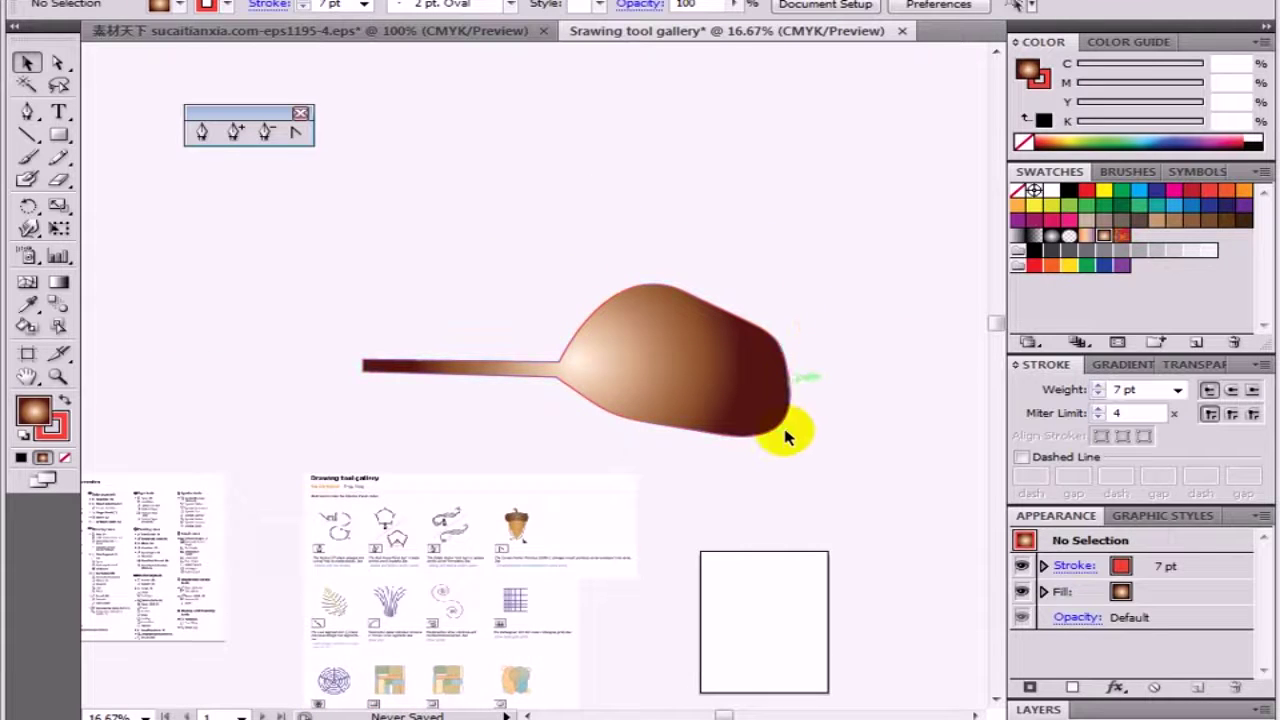
{"action": "left_click_drag", "start_coordinate": [577, 414], "coordinate": [591, 370]}
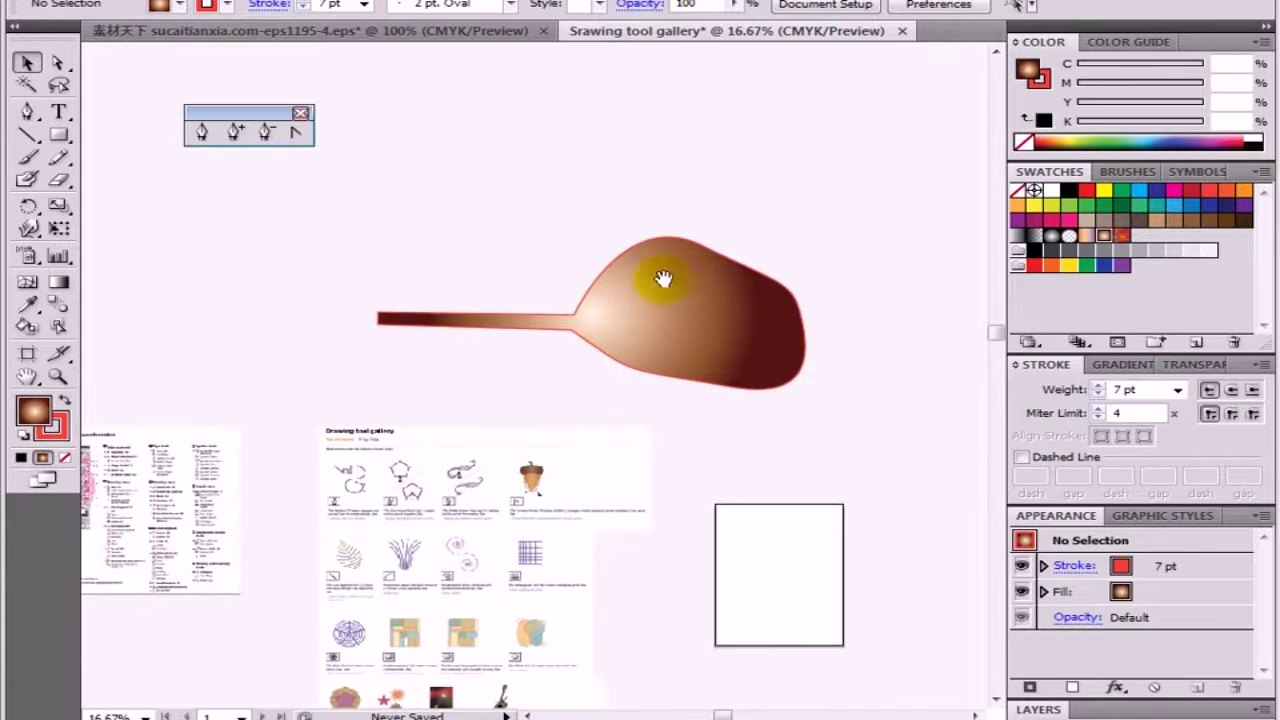
{"action": "mouse_move", "coordinate": [663, 277]}
{"action": "left_mouse_down"}
{"action": "mouse_move", "coordinate": [586, 294]}
{"action": "mouse_move", "coordinate": [587, 408]}
{"action": "left_mouse_up"}
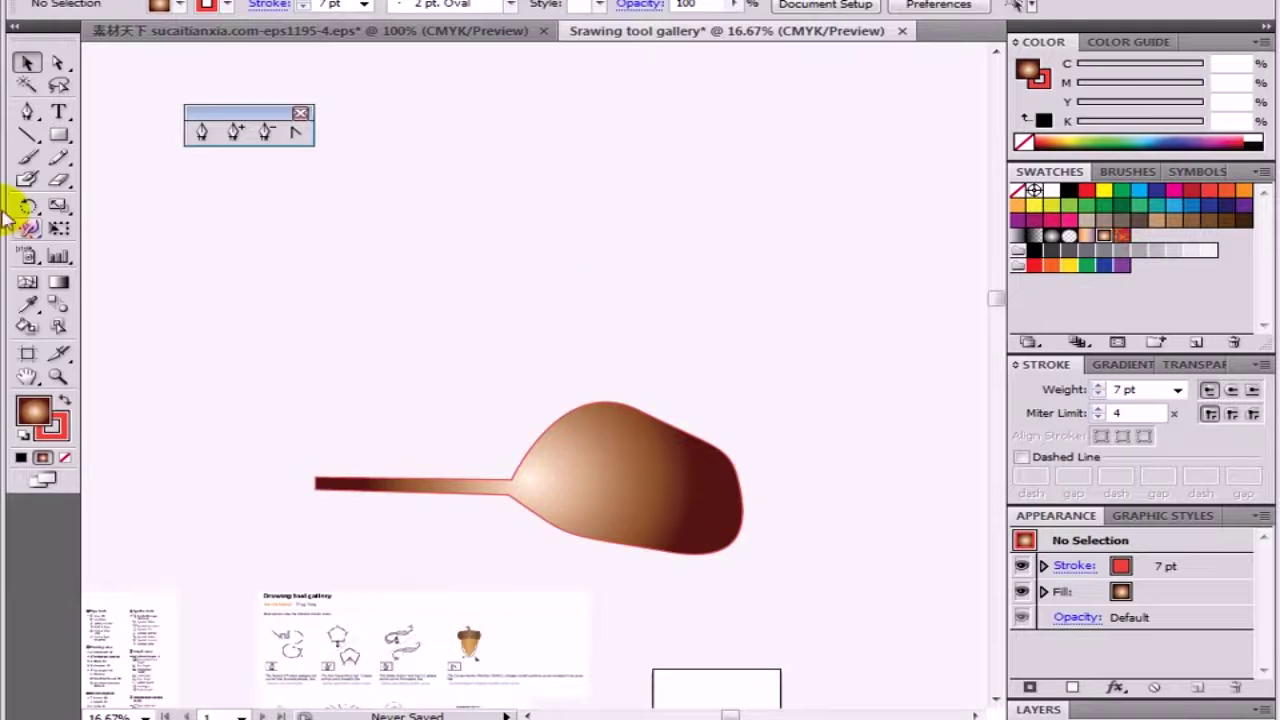
{"action": "mouse_move", "coordinate": [208, 200]}
{"action": "left_mouse_down"}
{"action": "mouse_move", "coordinate": [208, 251]}
{"action": "mouse_move", "coordinate": [182, 226]}
{"action": "left_mouse_up"}
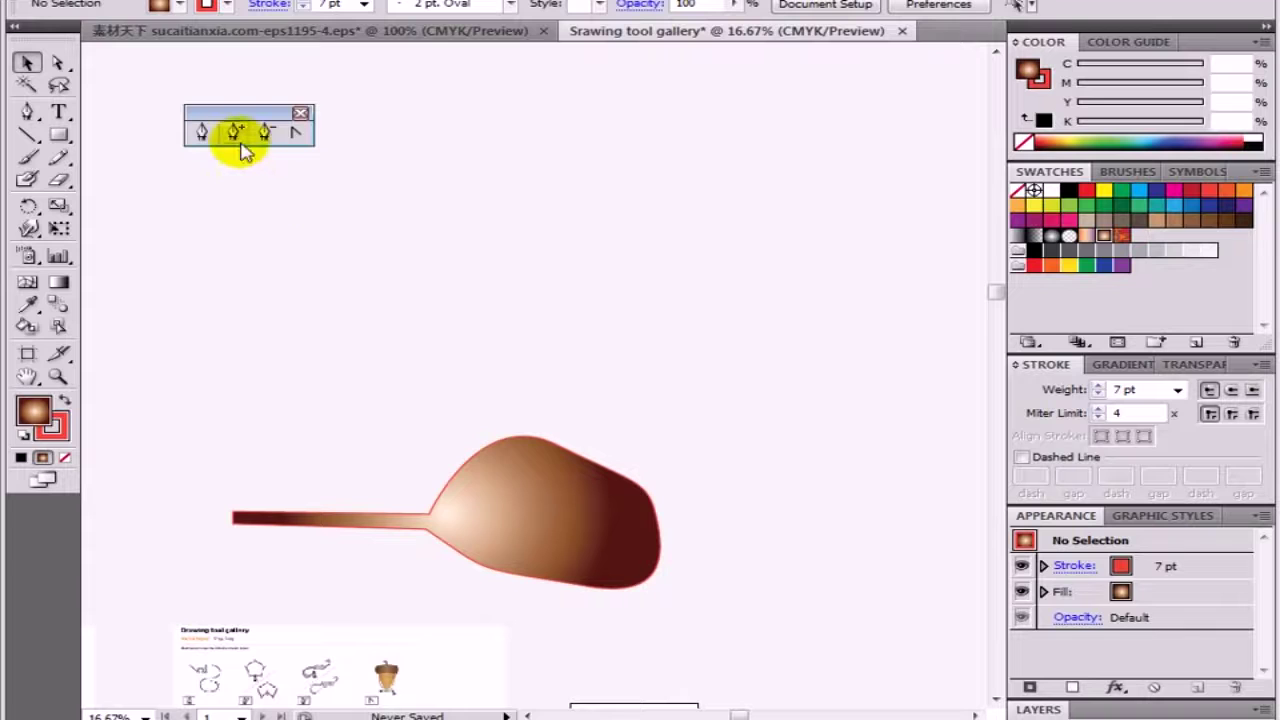
{"action": "left_click", "coordinate": [528, 514]}
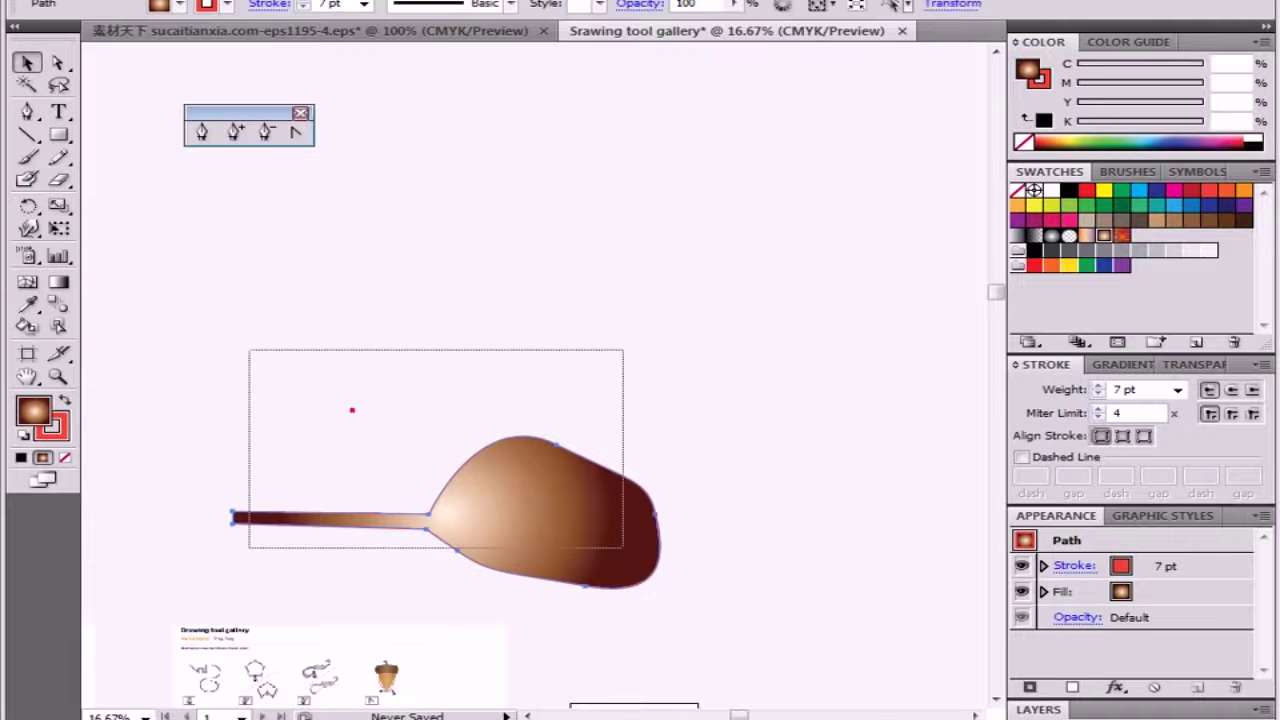
Step: Add an anchor on the spoon head's upper-left edge and reshape it, undoing an accidental wedge
{"action": "scroll", "coordinate": [651, 531], "scroll_direction": "up", "scroll_amount": 4}
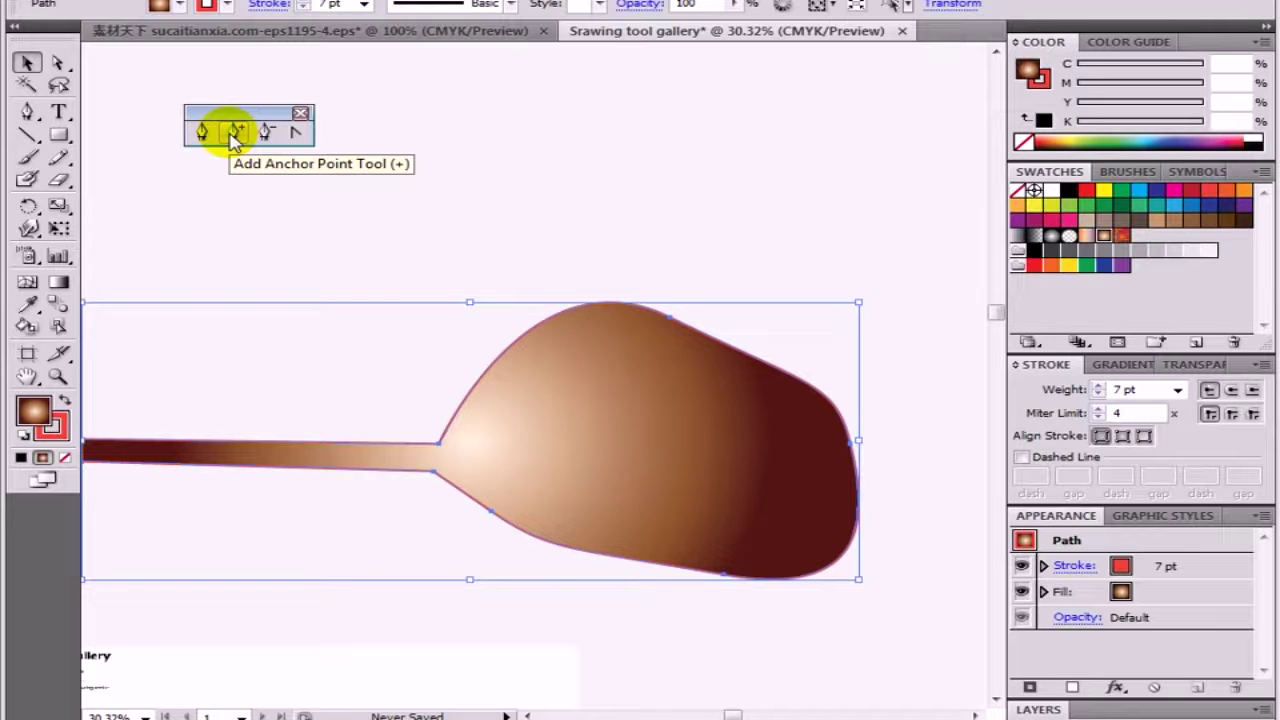
{"action": "left_click", "coordinate": [233, 134]}
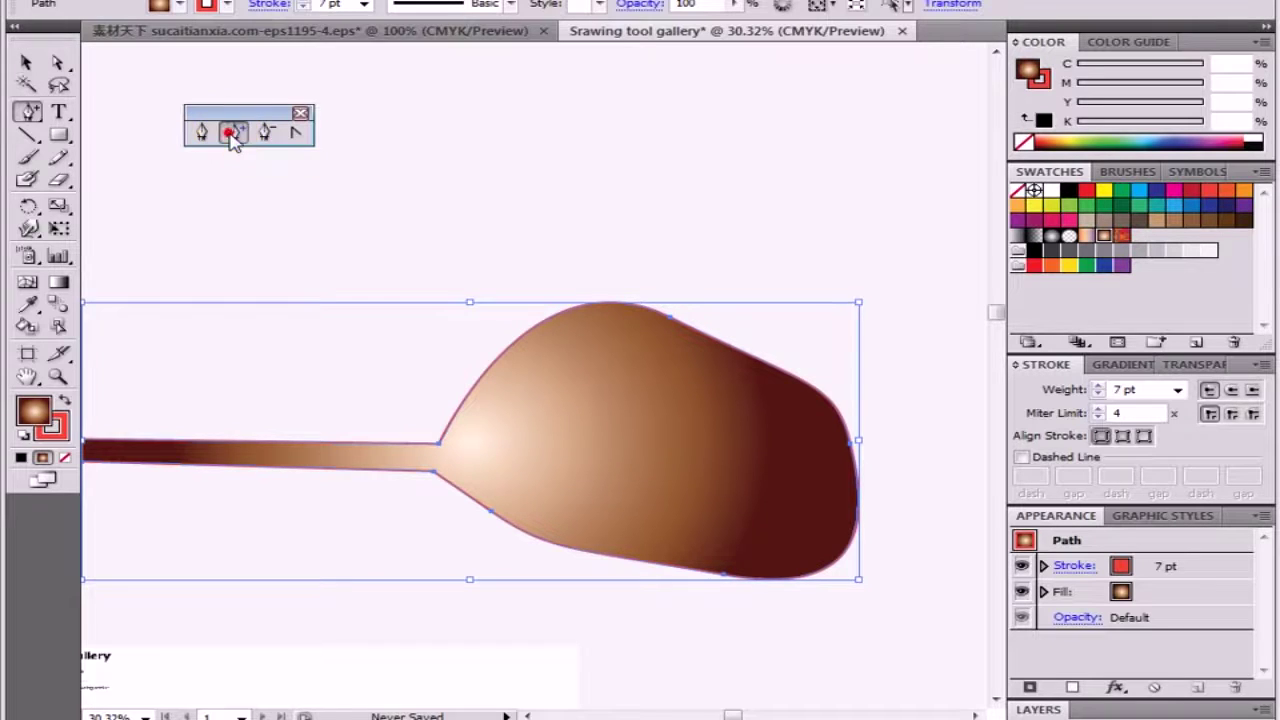
{"action": "left_click", "coordinate": [502, 355]}
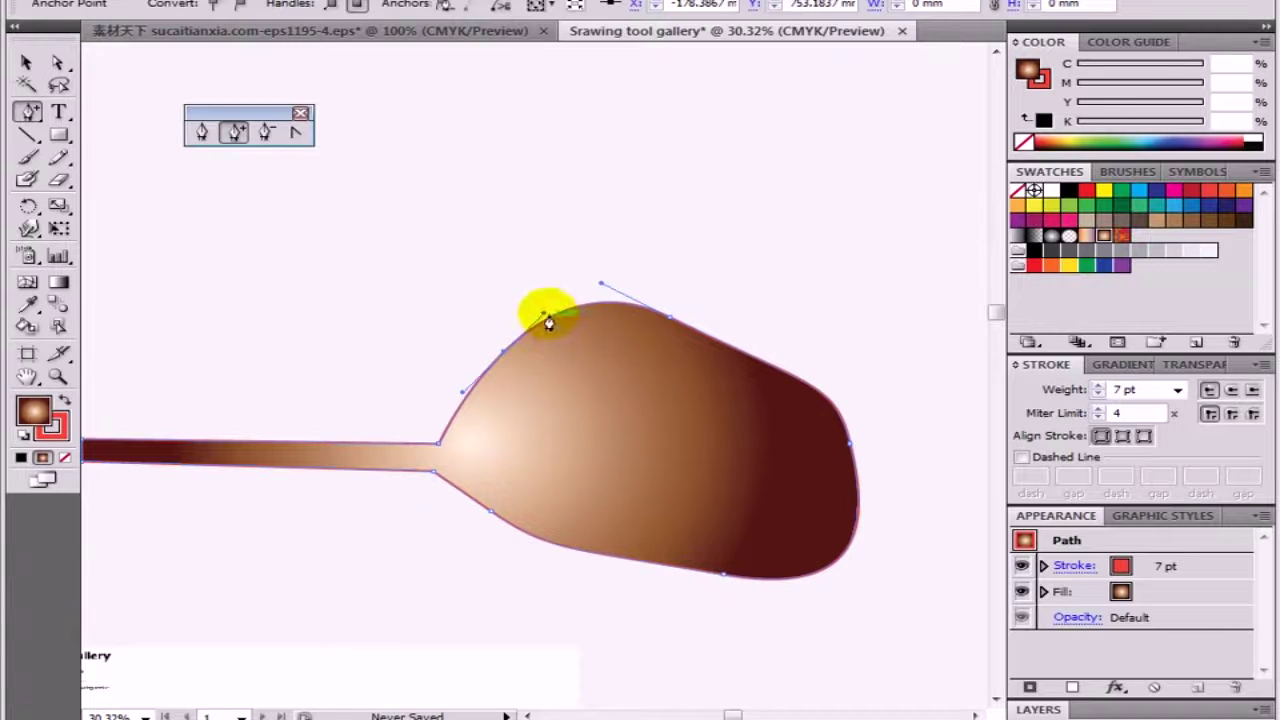
{"action": "left_click", "coordinate": [541, 312], "text": "ctrl"}
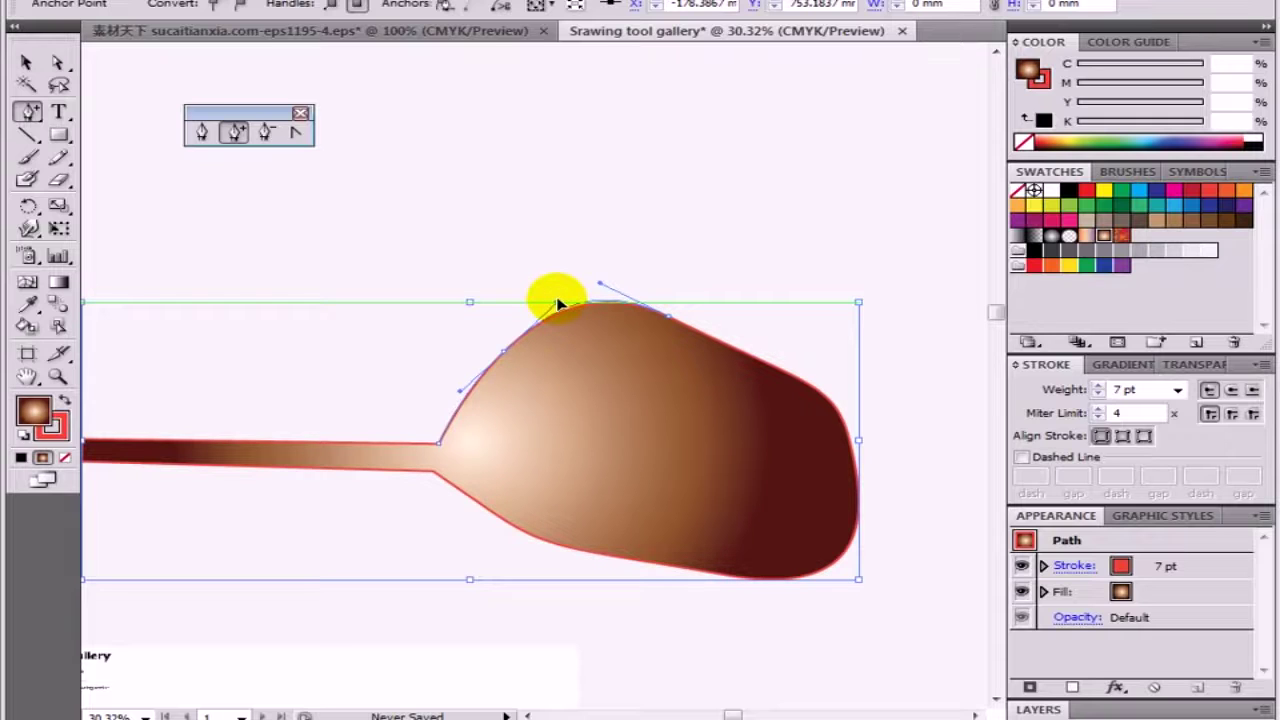
{"action": "mouse_move", "coordinate": [558, 303]}
{"action": "left_mouse_down"}
{"action": "mouse_move", "coordinate": [487, 293]}
{"action": "mouse_move", "coordinate": [603, 349]}
{"action": "mouse_move", "coordinate": [471, 343]}
{"action": "mouse_move", "coordinate": [583, 359]}
{"action": "mouse_move", "coordinate": [563, 324]}
{"action": "left_mouse_up"}
{"action": "mouse_move", "coordinate": [563, 381]}
{"action": "left_mouse_down"}
{"action": "mouse_move", "coordinate": [583, 340]}
{"action": "mouse_move", "coordinate": [509, 343]}
{"action": "mouse_move", "coordinate": [529, 380]}
{"action": "mouse_move", "coordinate": [543, 371]}
{"action": "mouse_move", "coordinate": [626, 399]}
{"action": "mouse_move", "coordinate": [614, 334]}
{"action": "mouse_move", "coordinate": [563, 303]}
{"action": "left_mouse_up"}
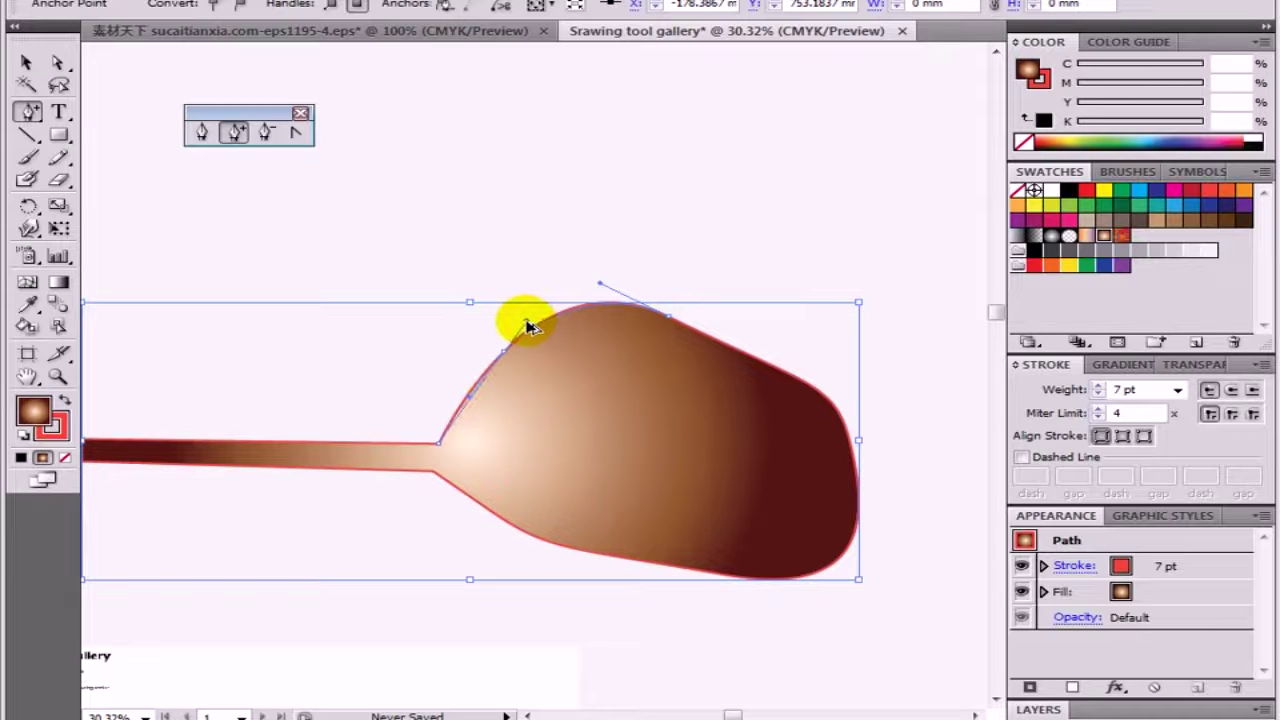
{"action": "left_click", "coordinate": [551, 343]}
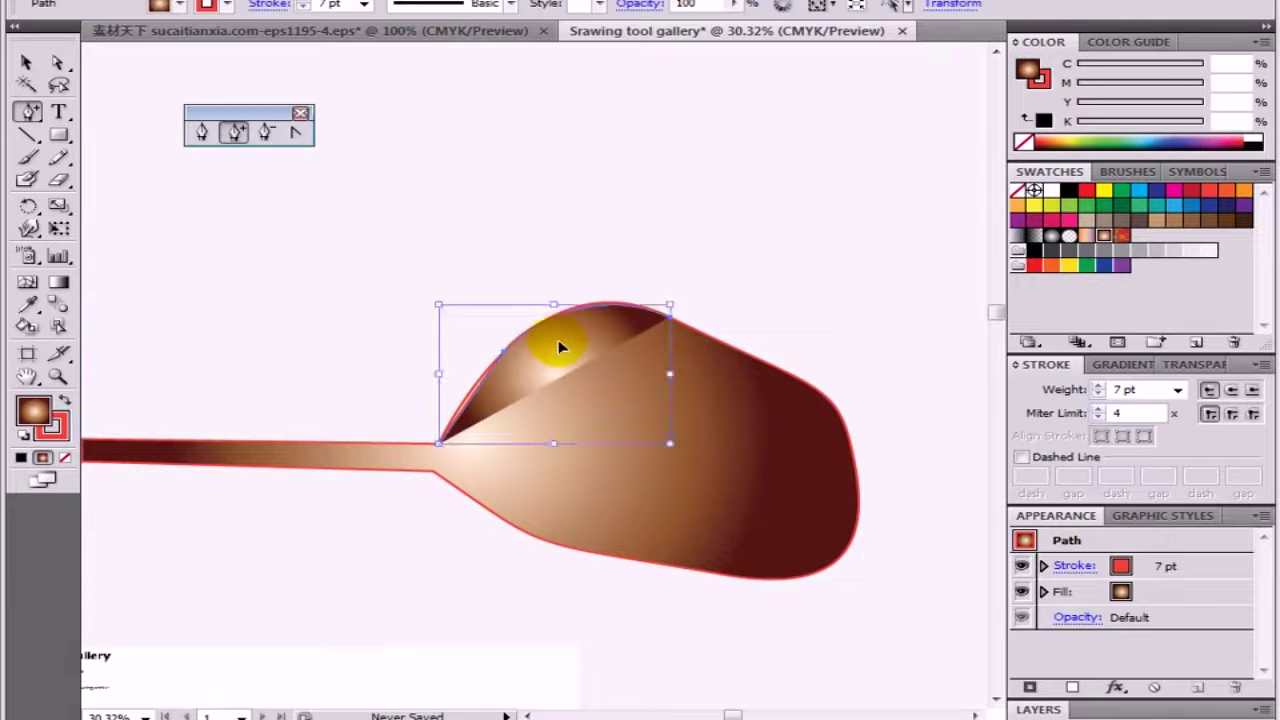
{"action": "key", "text": "ctrl+z"}
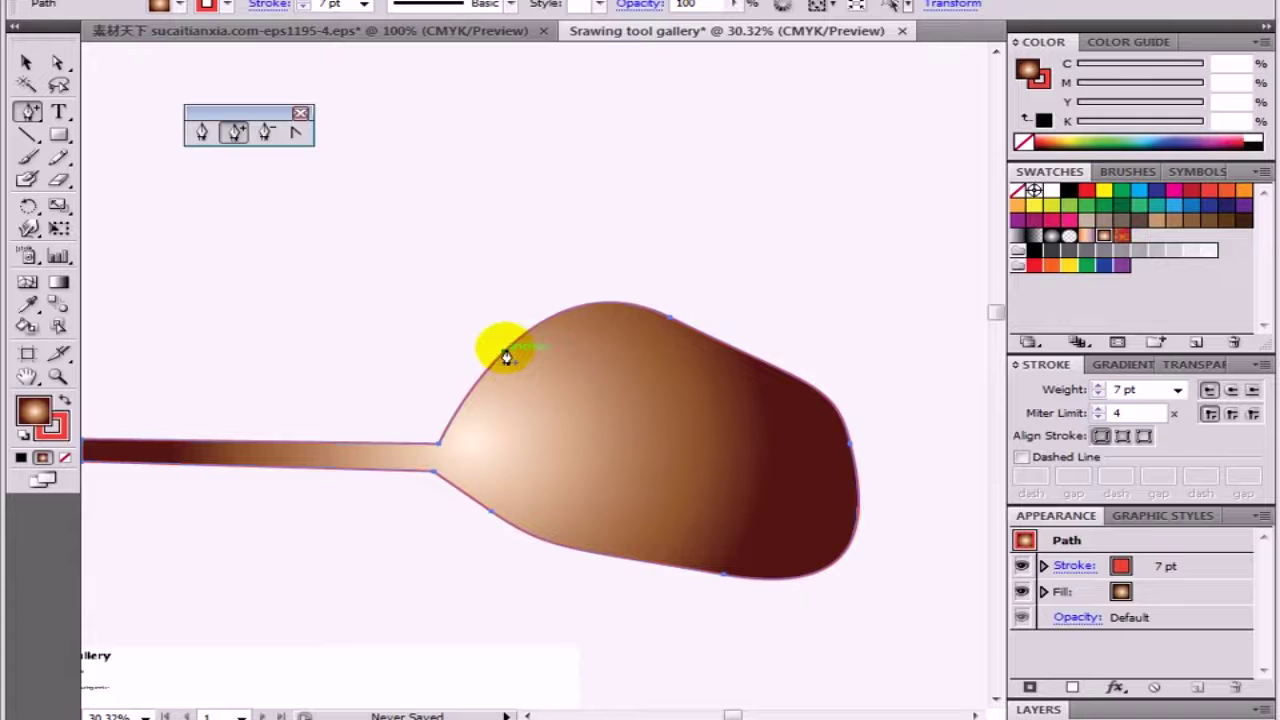
Step: Add another anchor on the spoon's top edge and reshape the bowl's upper-right curve
{"action": "left_click", "coordinate": [237, 132]}
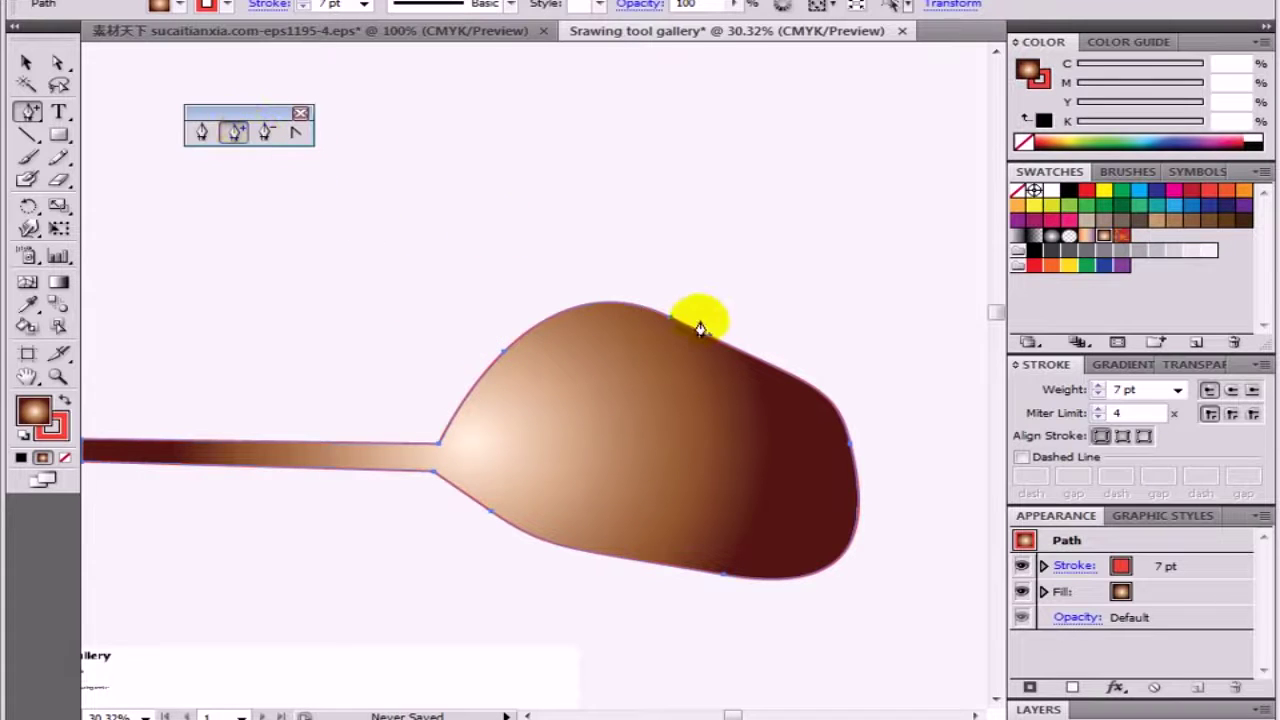
{"action": "left_click", "coordinate": [585, 309]}
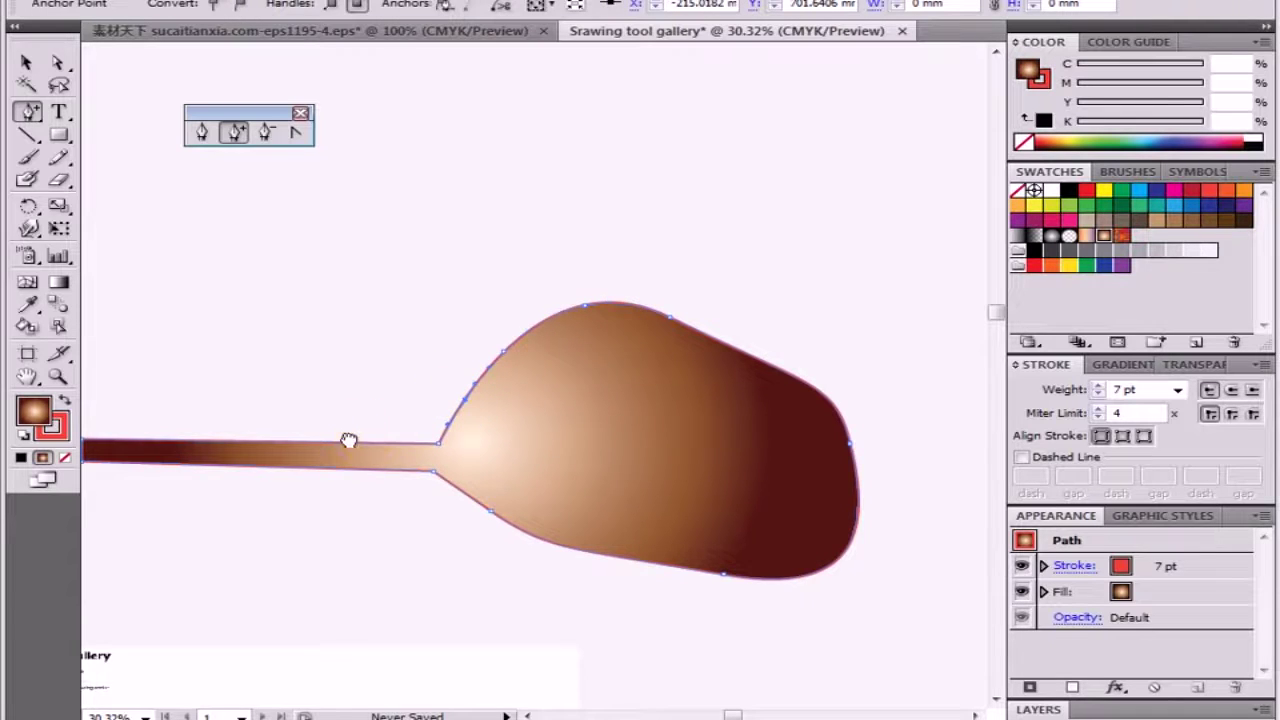
{"action": "left_click_drag", "start_coordinate": [349, 443], "coordinate": [484, 427]}
{"action": "left_click", "coordinate": [467, 418]}
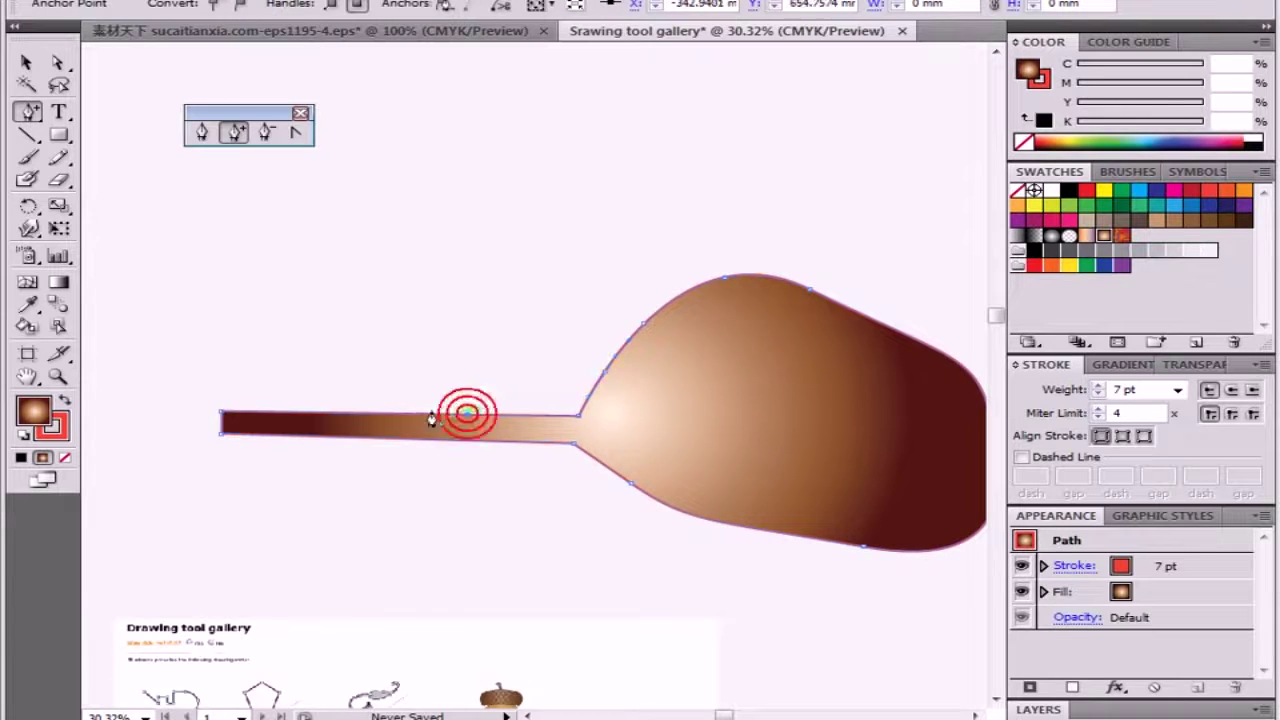
{"action": "left_click_drag", "start_coordinate": [855, 340], "coordinate": [555, 338]}
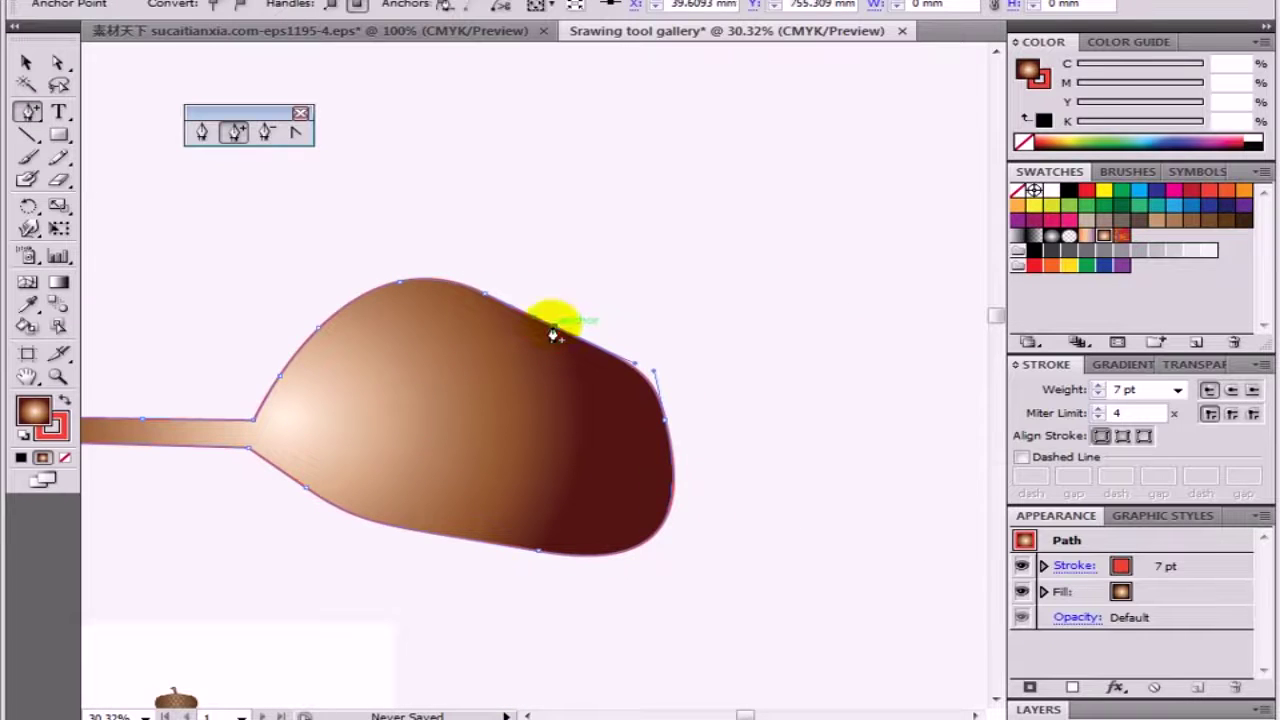
{"action": "key", "text": "ctrl"}
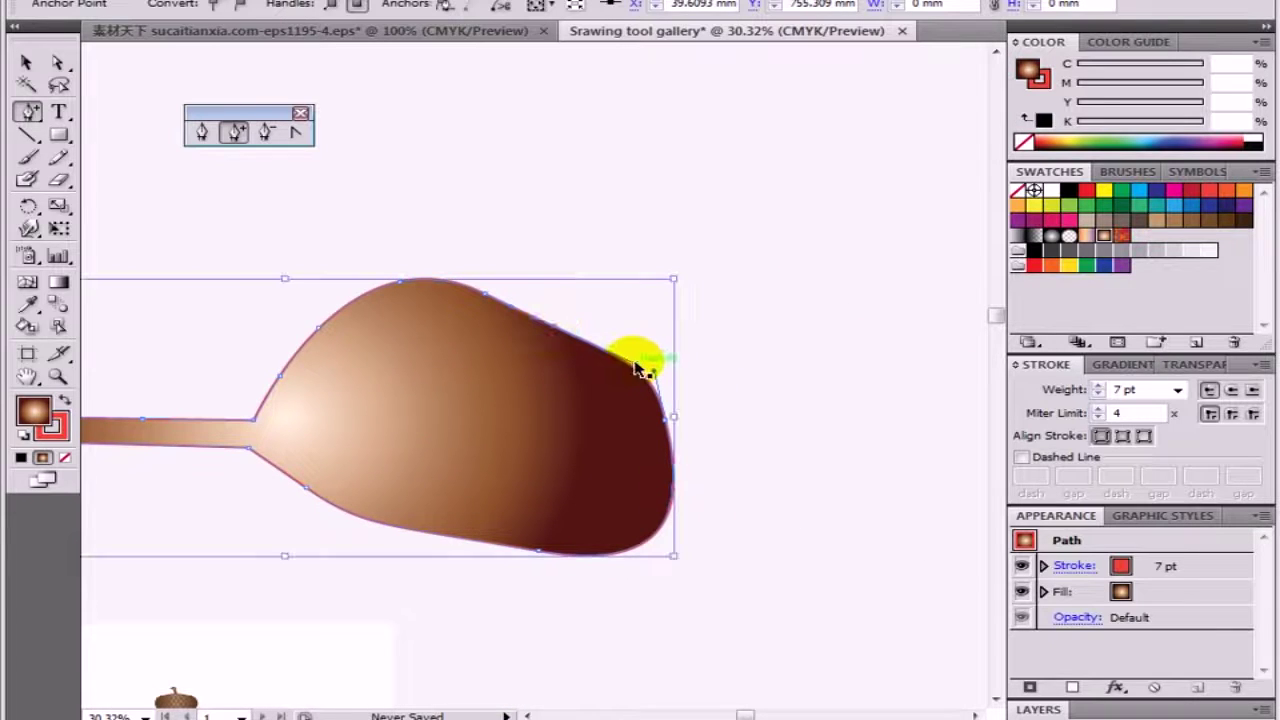
{"action": "left_click_drag", "start_coordinate": [587, 336], "coordinate": [577, 343]}
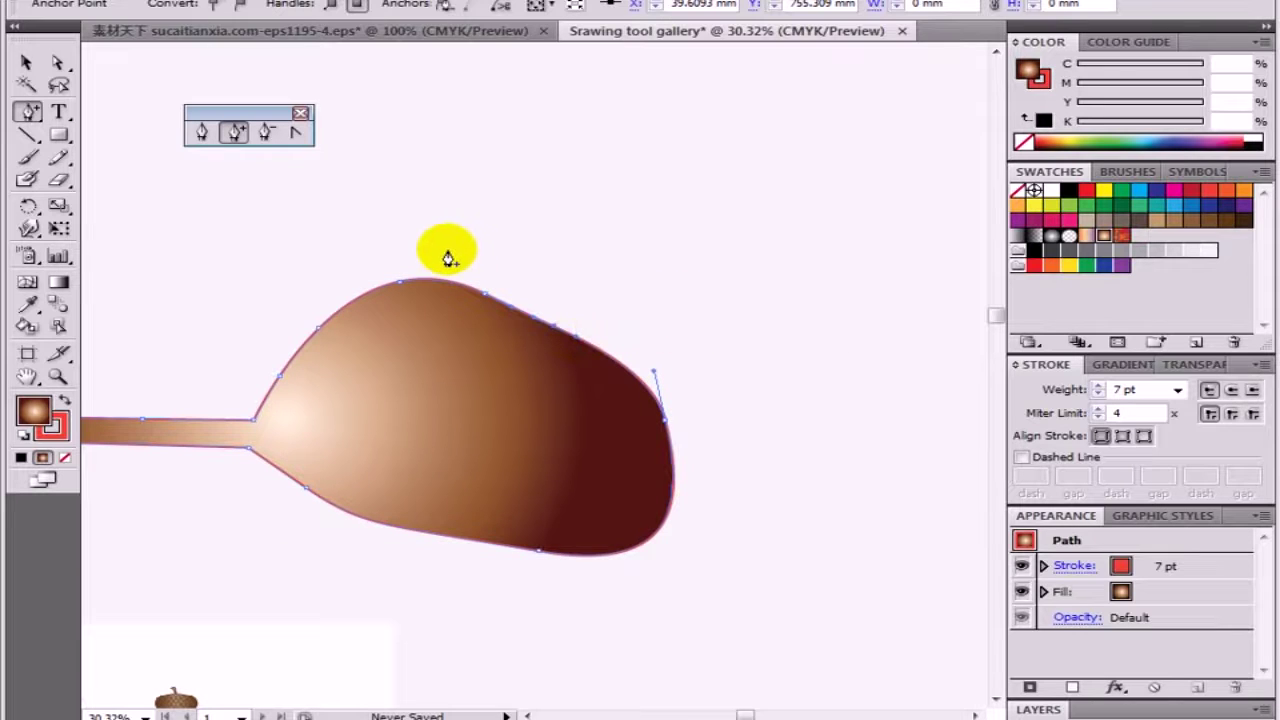
Step: Delete the anchor at the top of the spoon bowl, dismissing the warning after missed attempts
{"action": "left_click", "coordinate": [266, 133]}
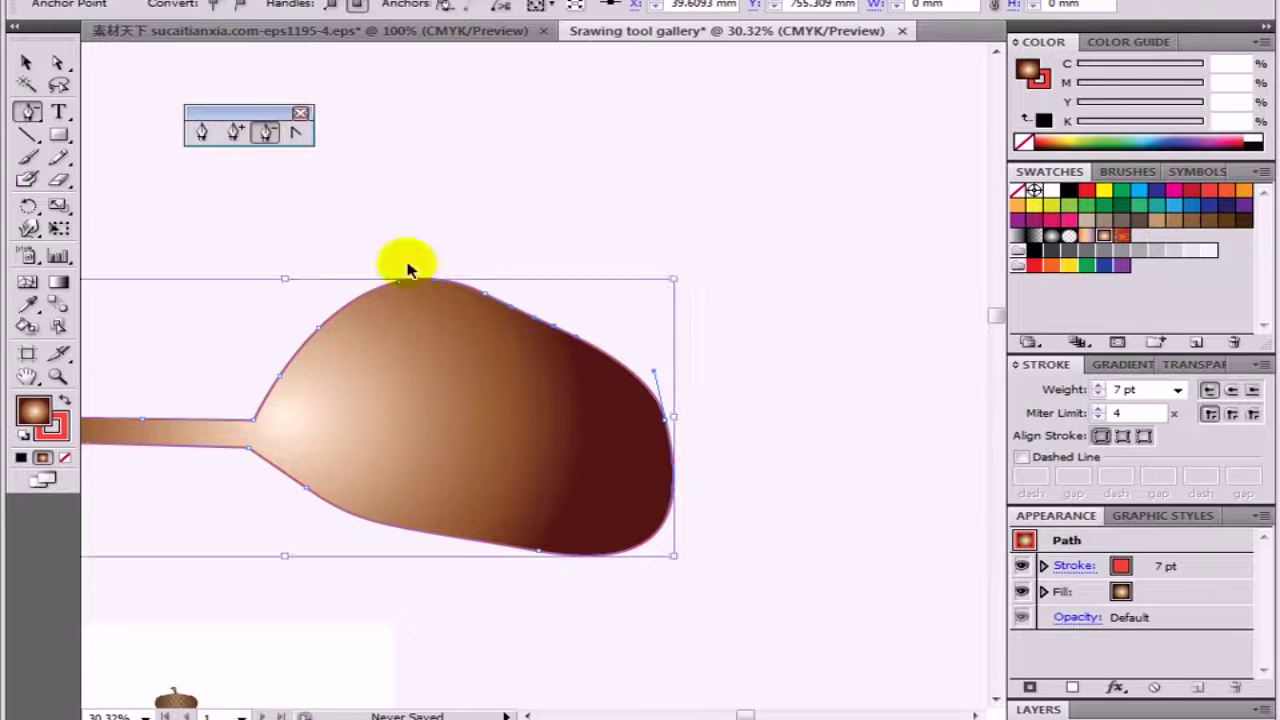
{"action": "left_click_drag", "start_coordinate": [405, 256], "coordinate": [651, 426]}
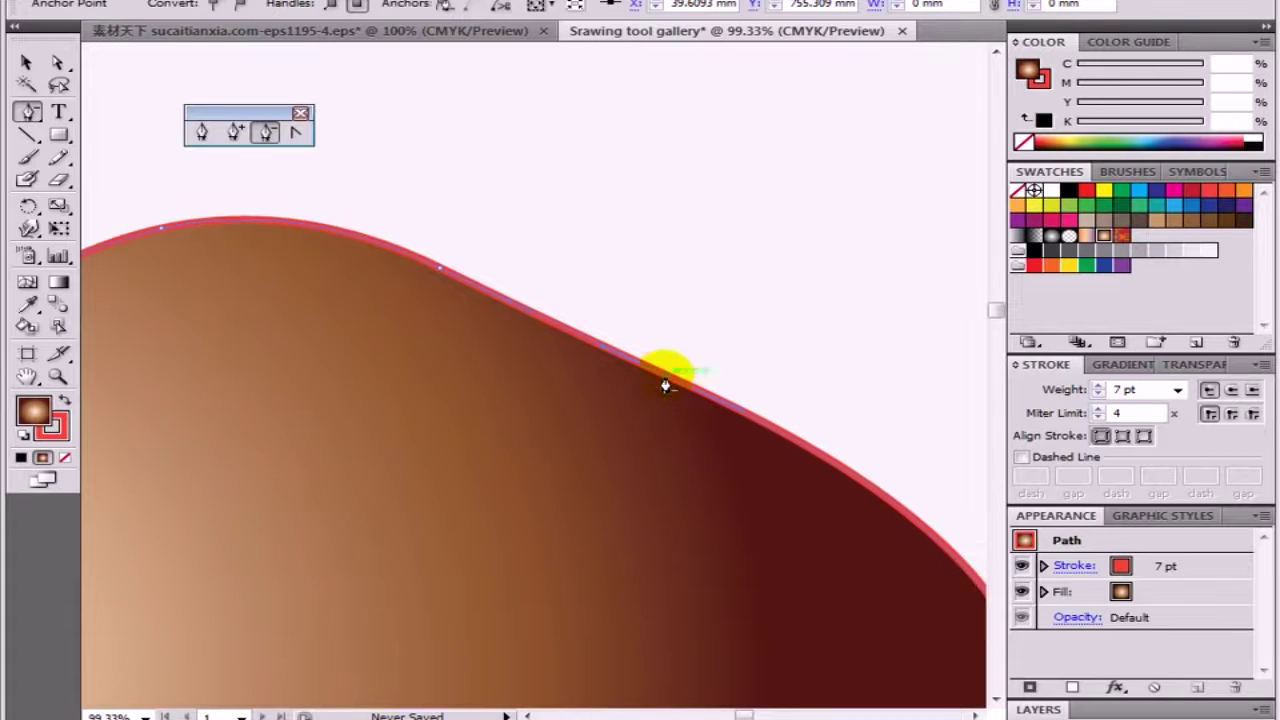
{"action": "scroll", "coordinate": [665, 385], "scroll_direction": "down", "scroll_amount": 2}
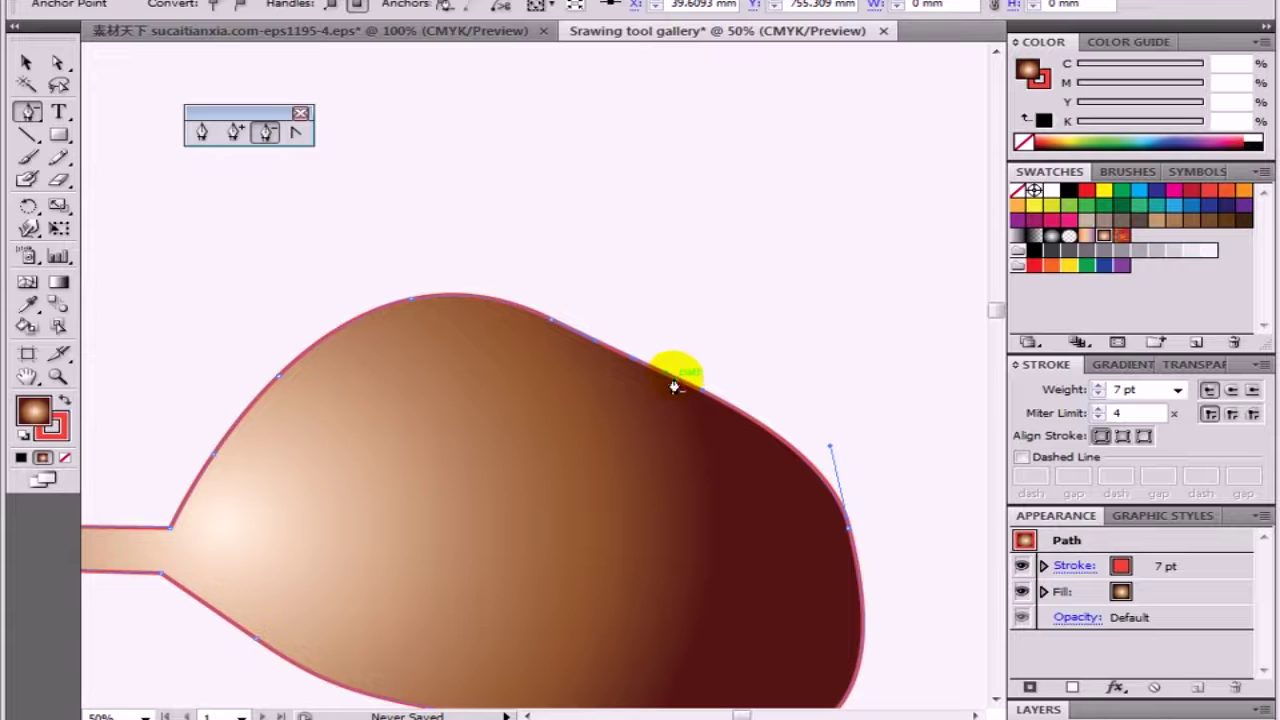
{"action": "left_click", "coordinate": [665, 383]}
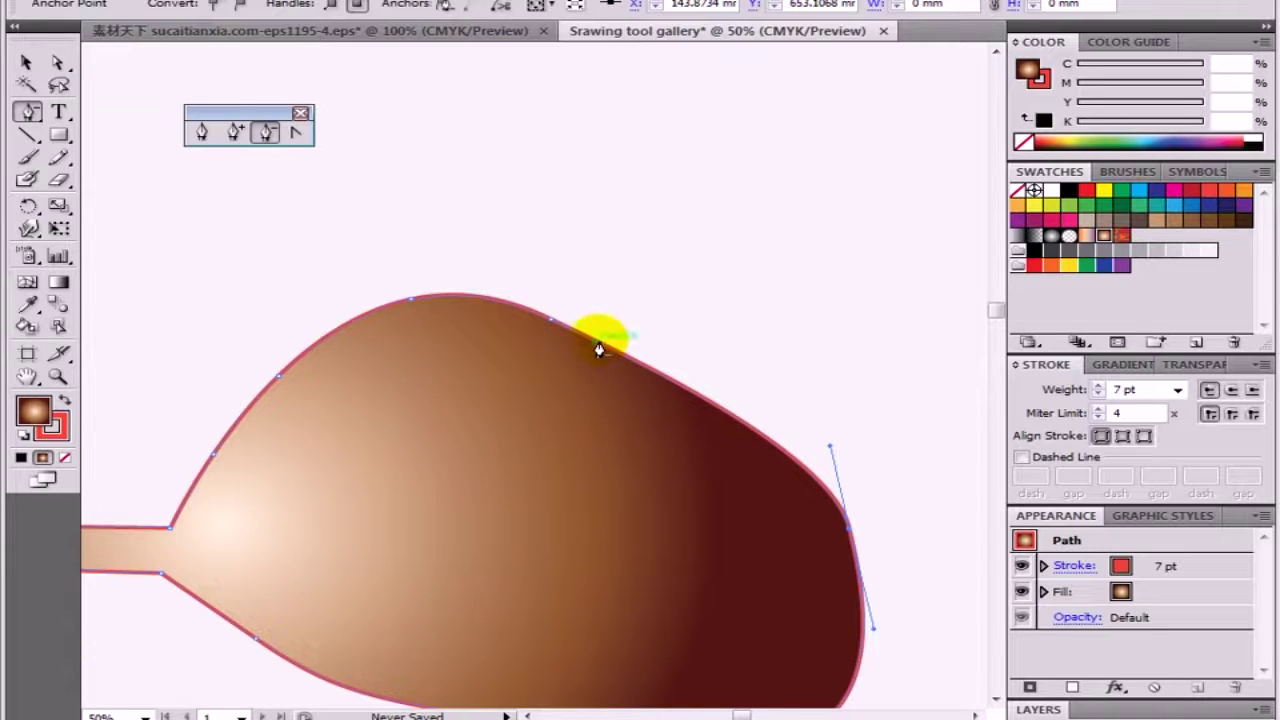
{"action": "left_click", "coordinate": [598, 349]}
{"action": "left_click", "coordinate": [634, 410]}
{"action": "left_click", "coordinate": [604, 342]}
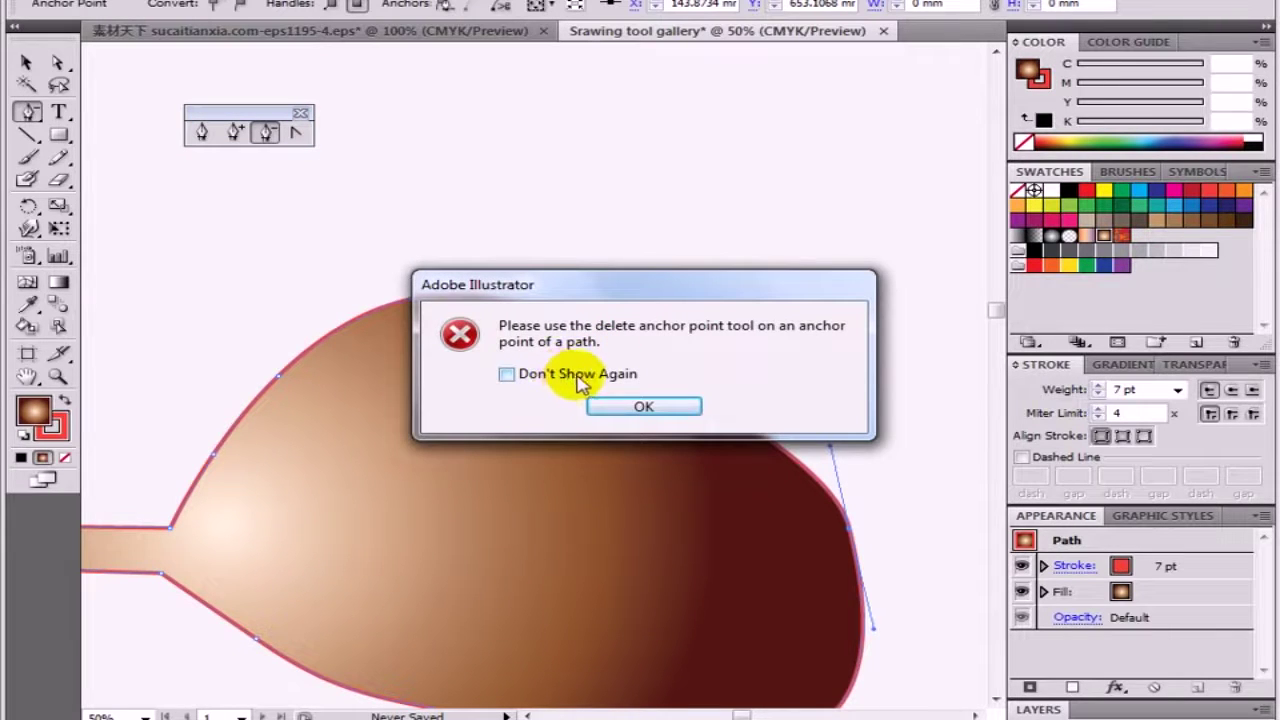
{"action": "left_click", "coordinate": [646, 407]}
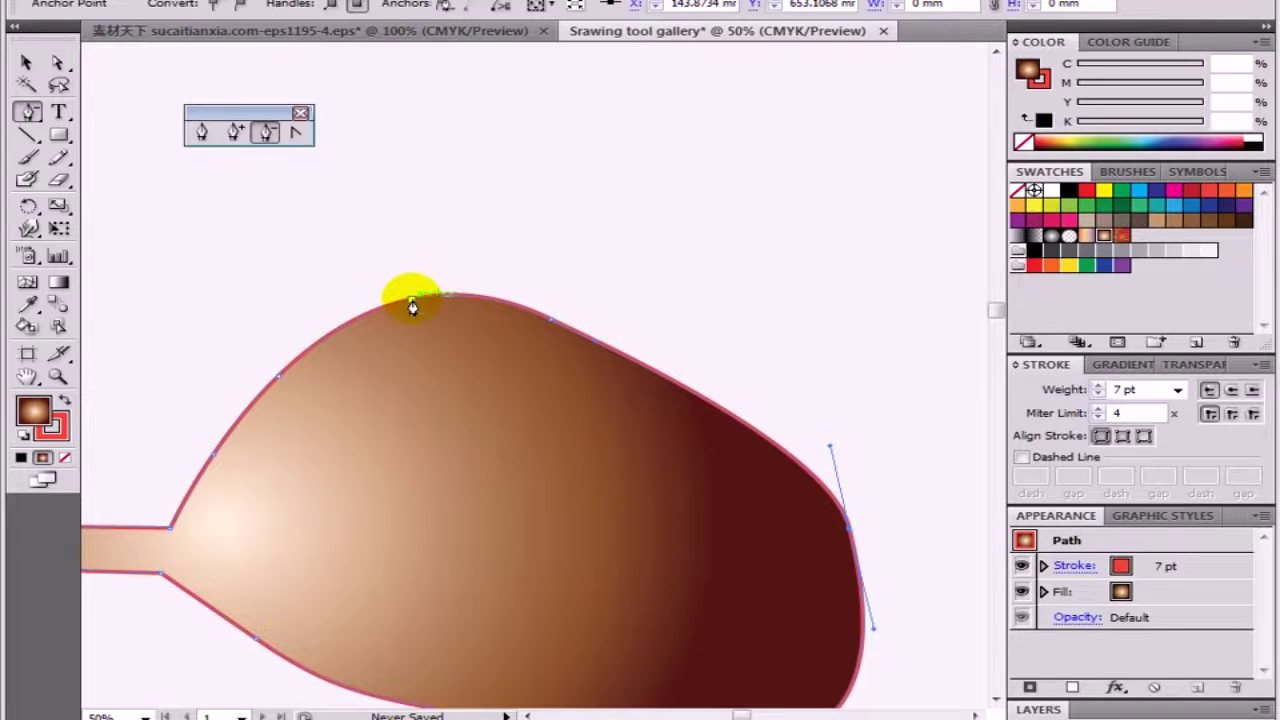
{"action": "left_click", "coordinate": [411, 301]}
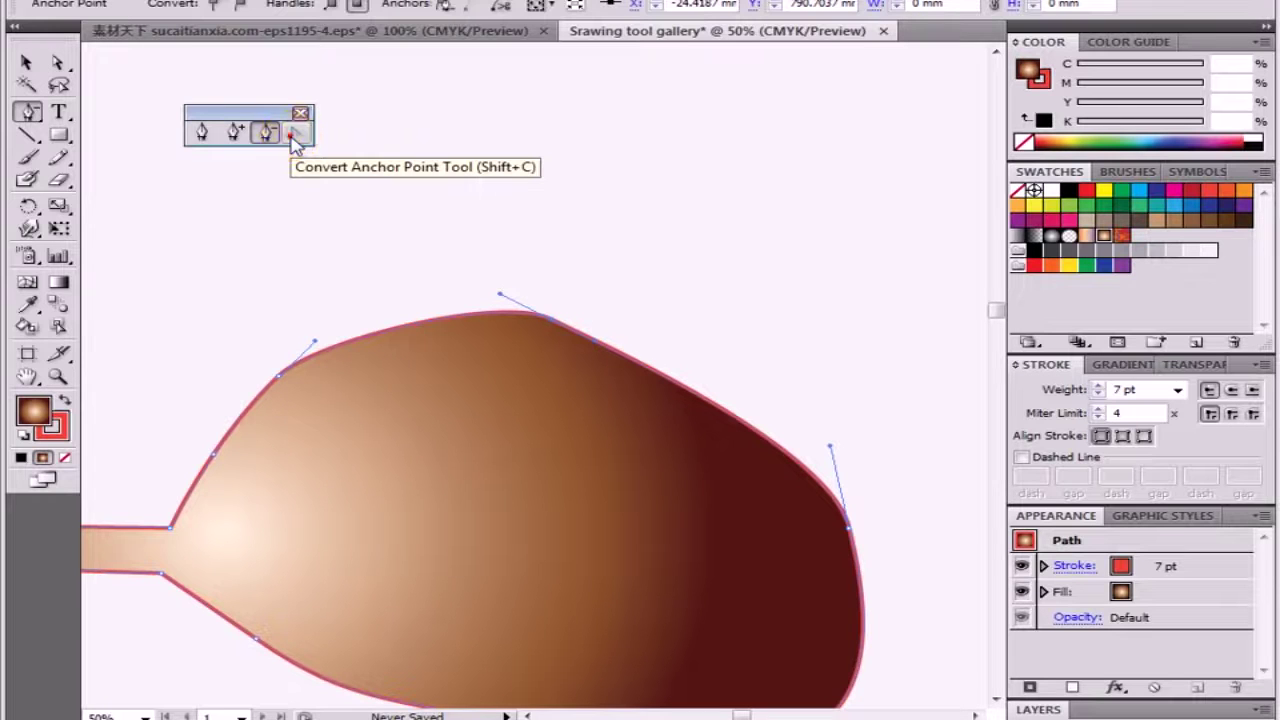
{"action": "left_click", "coordinate": [293, 138]}
Step: Curve the upper and lower corners where the spoon handle joins the bowl
{"action": "left_click_drag", "start_coordinate": [180, 324], "coordinate": [538, 190]}
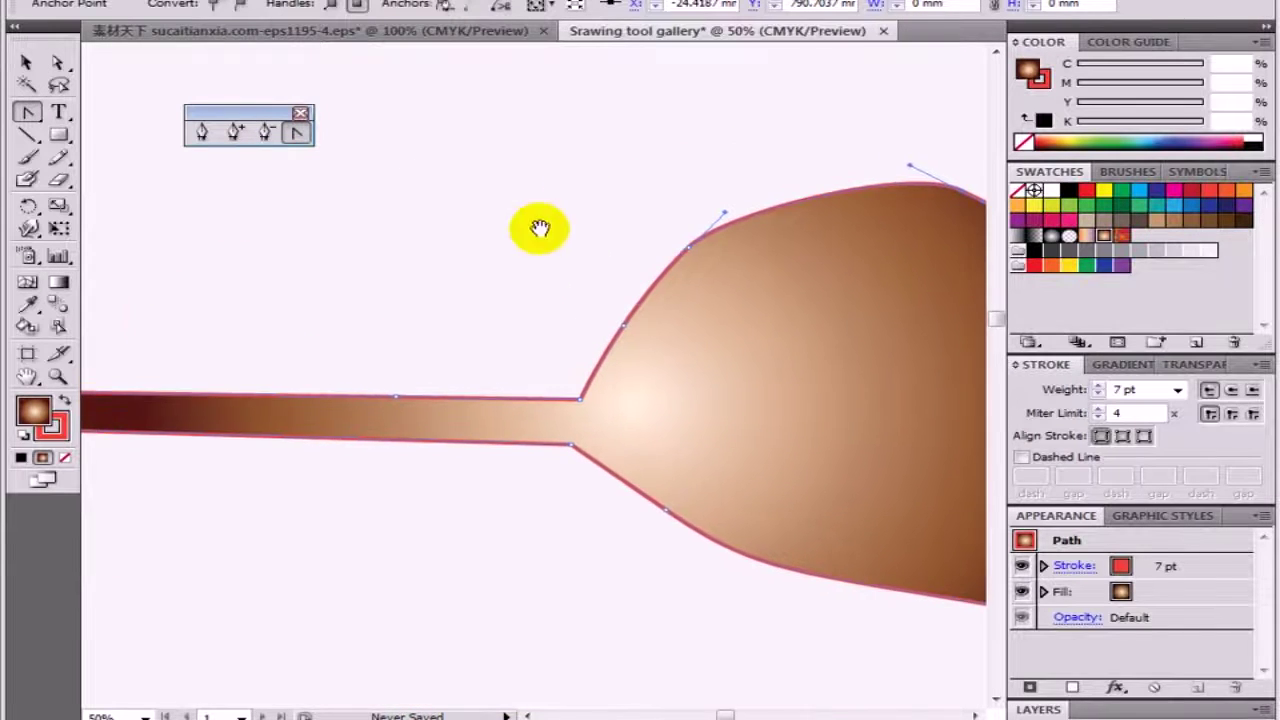
{"action": "left_click_drag", "start_coordinate": [704, 324], "coordinate": [355, 435]}
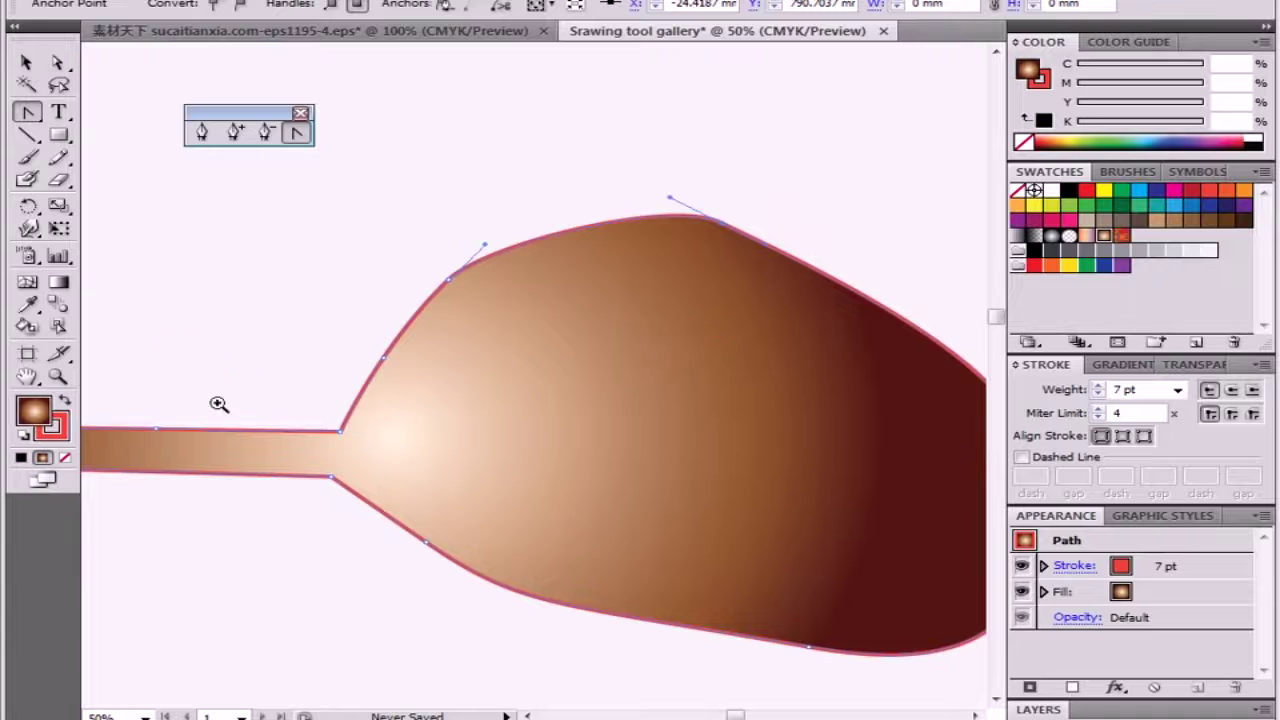
{"action": "left_click_drag", "start_coordinate": [218, 404], "coordinate": [478, 462]}
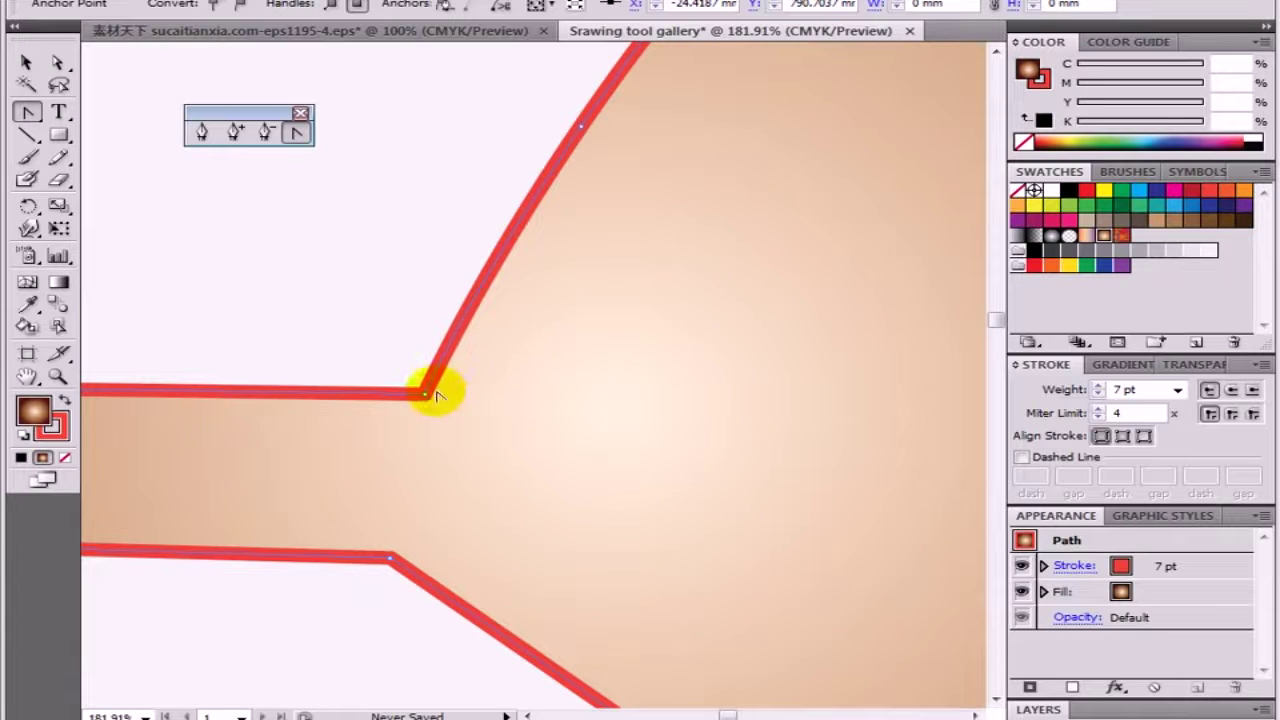
{"action": "key", "text": "ctrl+1"}
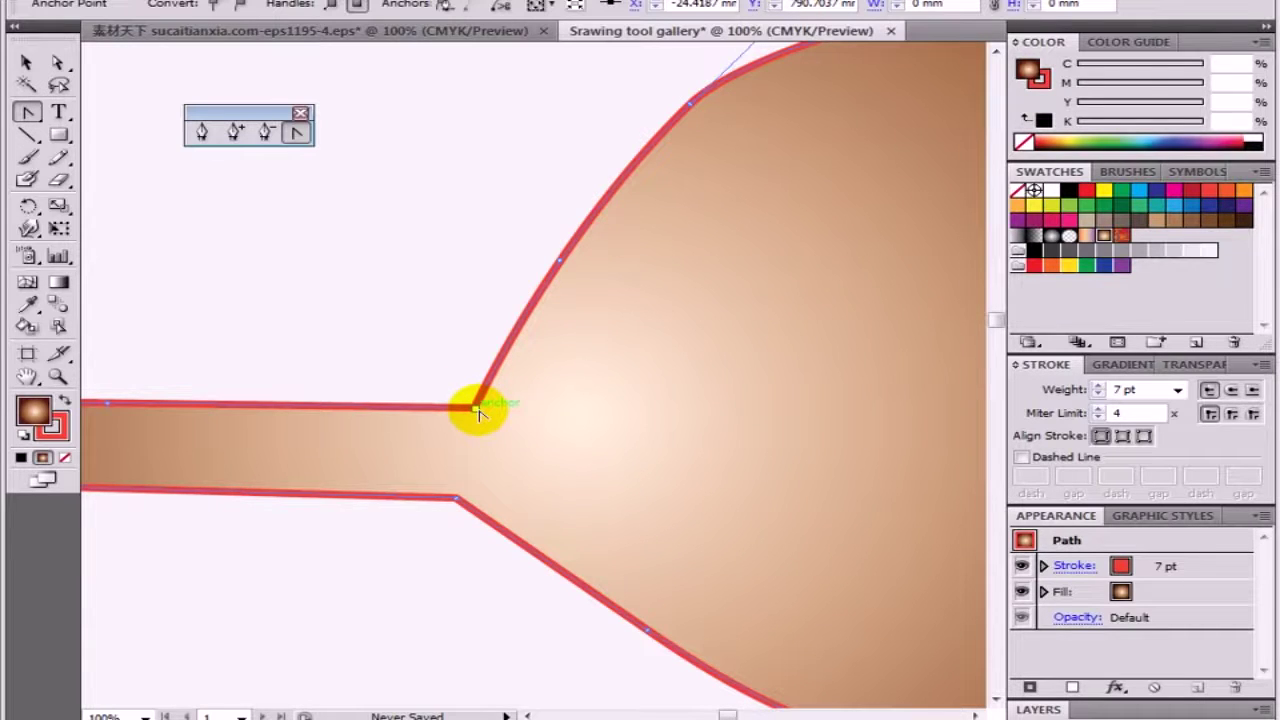
{"action": "mouse_move", "coordinate": [477, 410]}
{"action": "left_mouse_down"}
{"action": "mouse_move", "coordinate": [614, 340]}
{"action": "mouse_move", "coordinate": [546, 383]}
{"action": "left_mouse_up"}
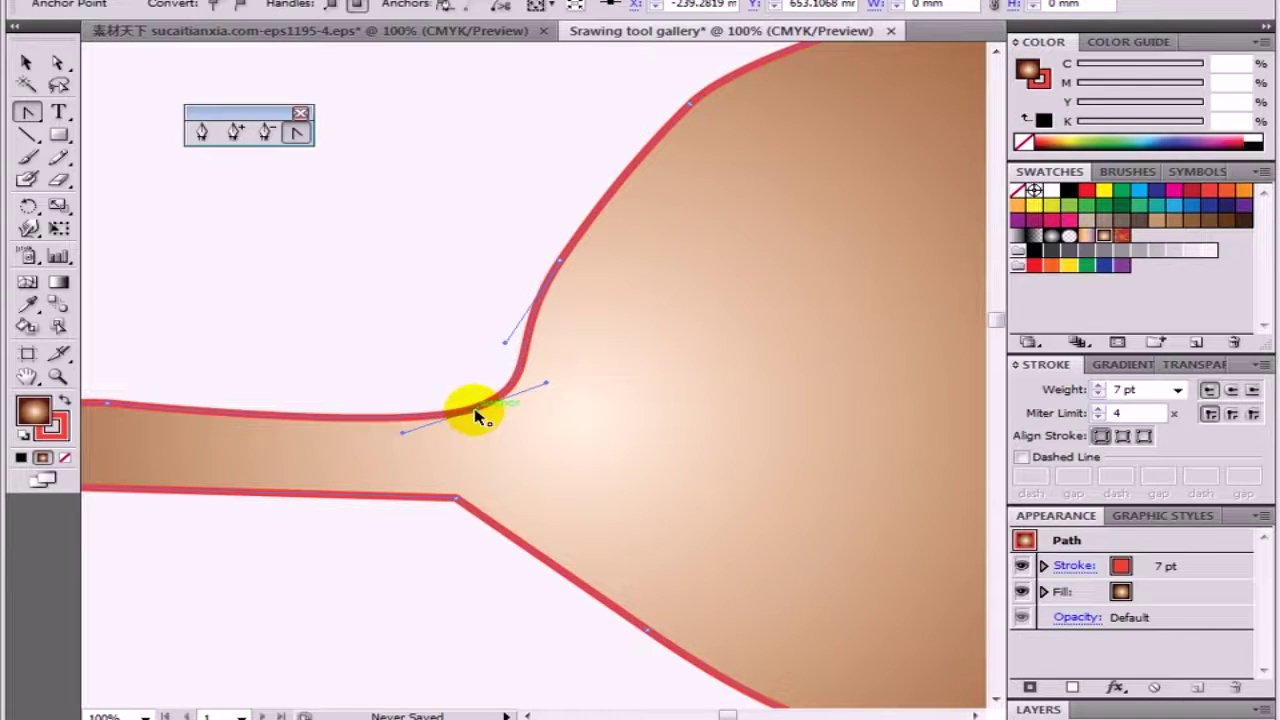
{"action": "mouse_move", "coordinate": [476, 414]}
{"action": "left_mouse_down"}
{"action": "mouse_move", "coordinate": [414, 337]}
{"action": "mouse_move", "coordinate": [500, 500]}
{"action": "mouse_move", "coordinate": [563, 514]}
{"action": "mouse_move", "coordinate": [643, 491]}
{"action": "mouse_move", "coordinate": [620, 440]}
{"action": "left_mouse_up"}
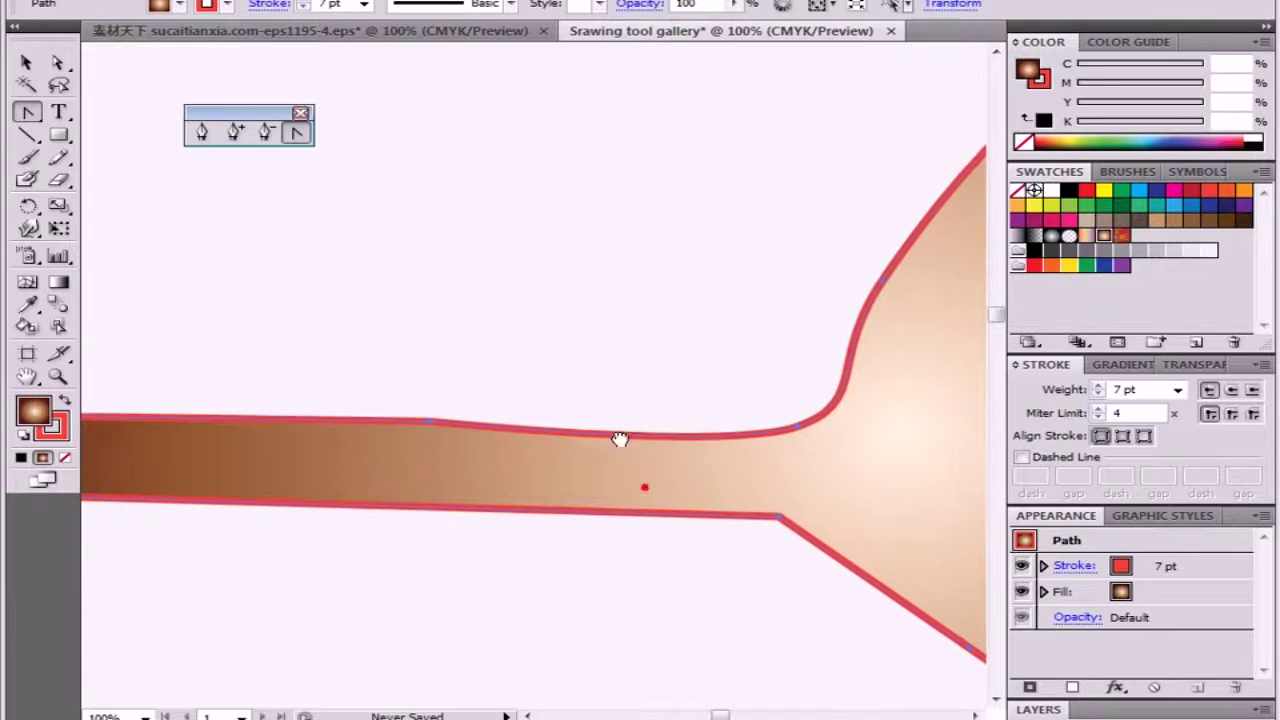
{"action": "left_click_drag", "start_coordinate": [835, 560], "coordinate": [775, 545]}
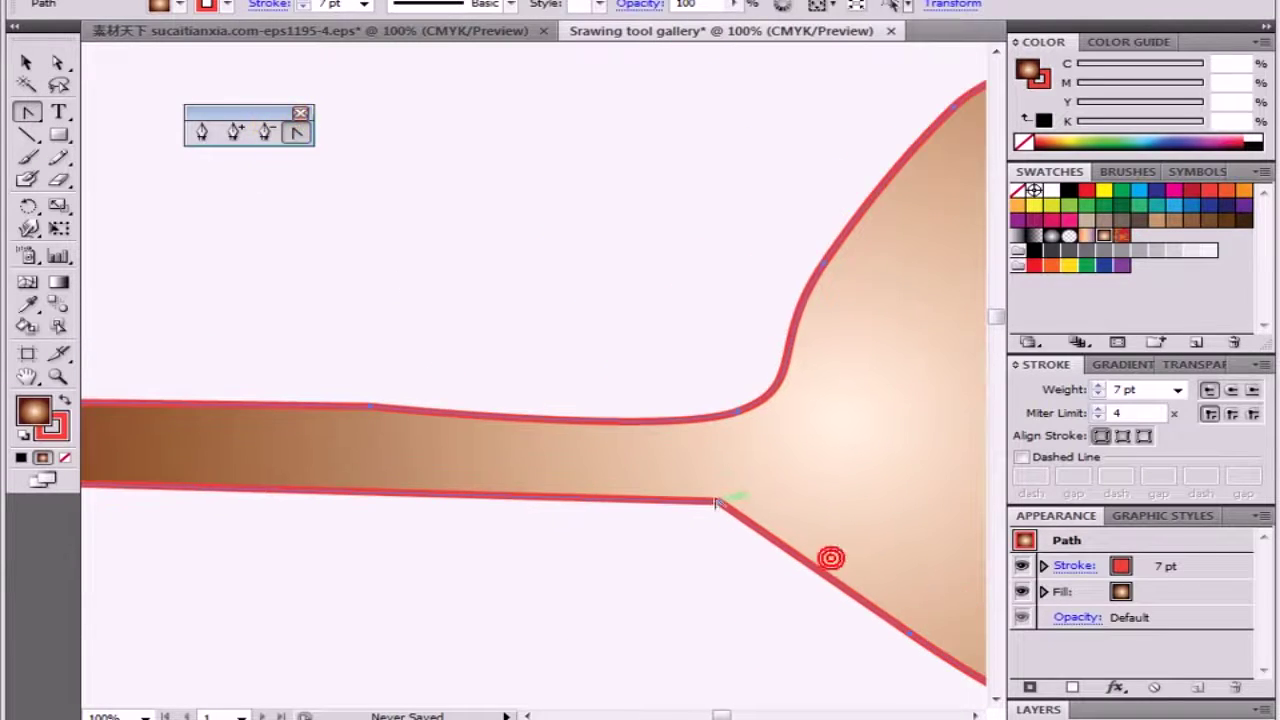
{"action": "left_click_drag", "start_coordinate": [716, 502], "coordinate": [643, 488]}
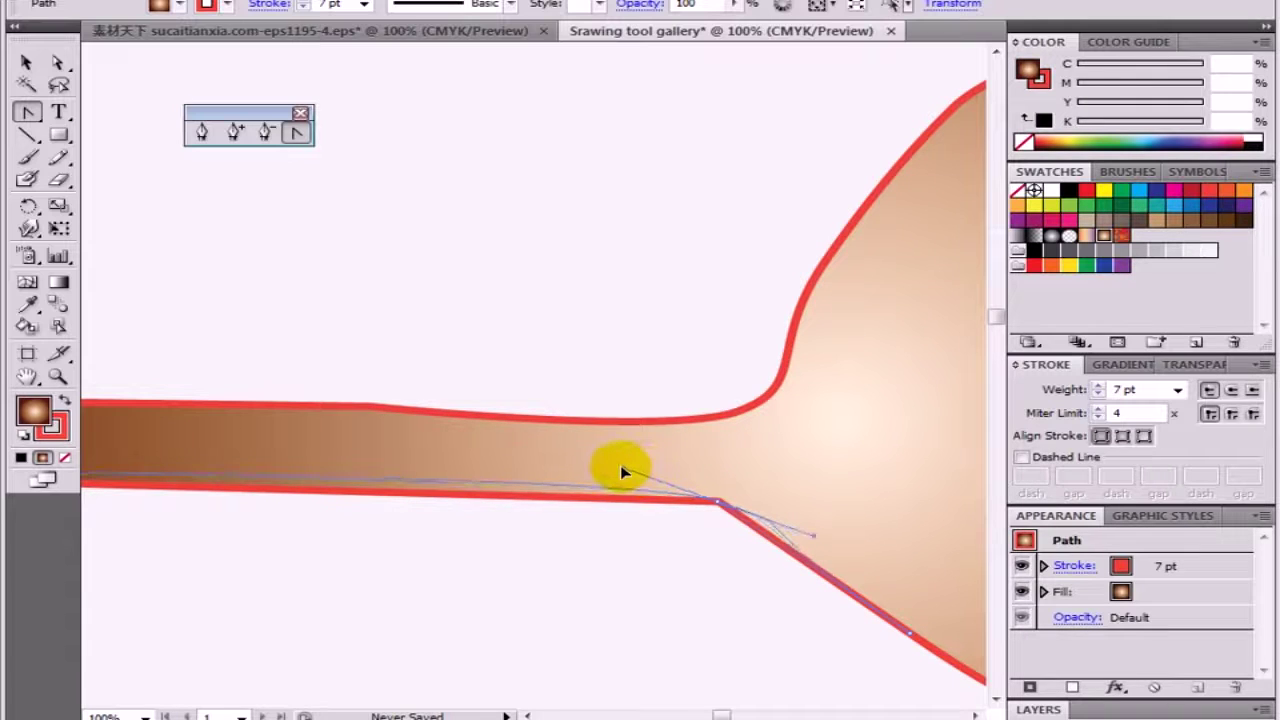
{"action": "left_click_drag", "start_coordinate": [630, 472], "coordinate": [622, 466]}
{"action": "left_click_drag", "start_coordinate": [782, 535], "coordinate": [711, 512]}
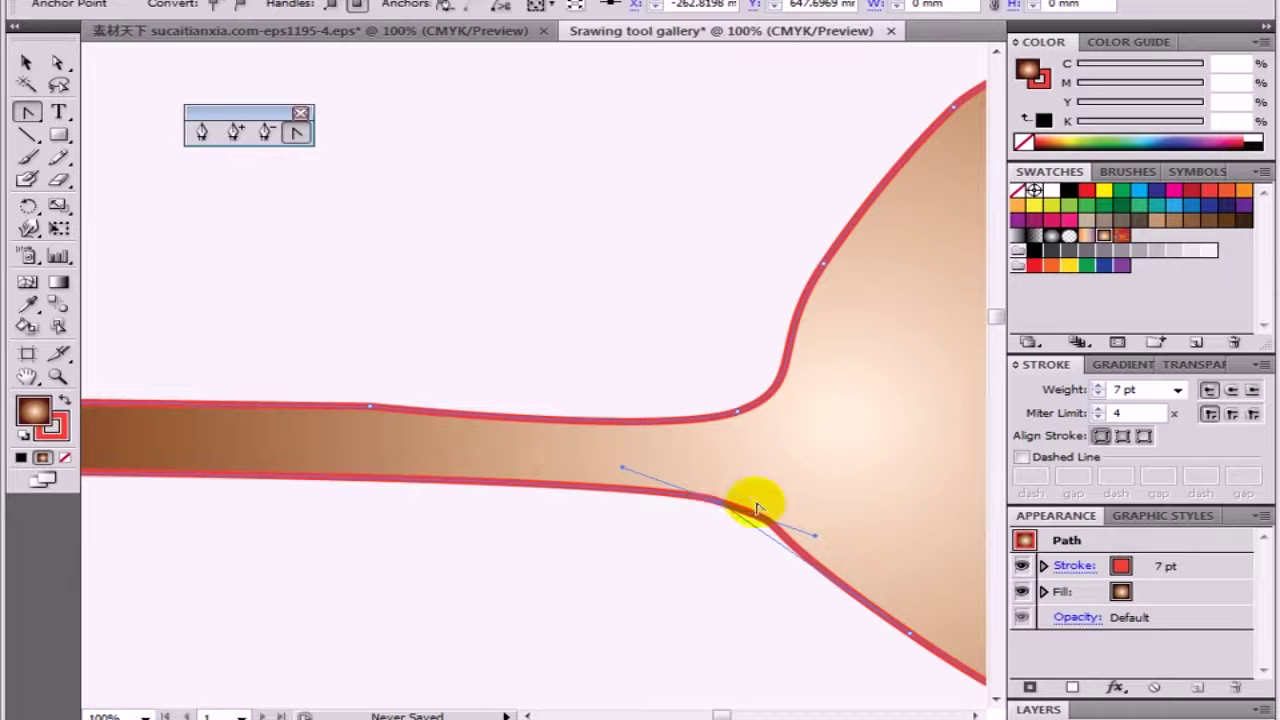
Step: Round the top-left and bottom-left corners at the spoon handle's tip
{"action": "mouse_move", "coordinate": [855, 549]}
{"action": "left_mouse_down"}
{"action": "mouse_move", "coordinate": [659, 463]}
{"action": "mouse_move", "coordinate": [737, 473]}
{"action": "mouse_move", "coordinate": [846, 534]}
{"action": "left_mouse_up"}
{"action": "left_click", "coordinate": [685, 470]}
{"action": "left_click_drag", "start_coordinate": [600, 450], "coordinate": [764, 538]}
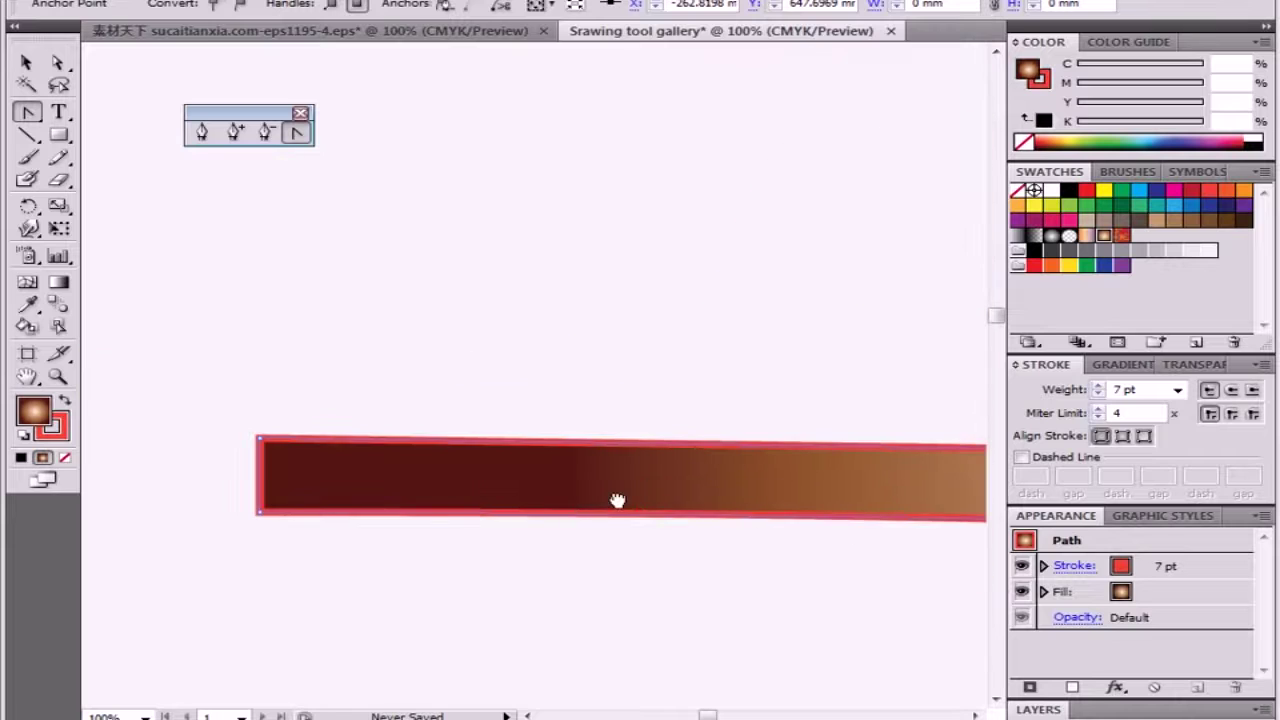
{"action": "left_click_drag", "start_coordinate": [466, 509], "coordinate": [573, 544]}
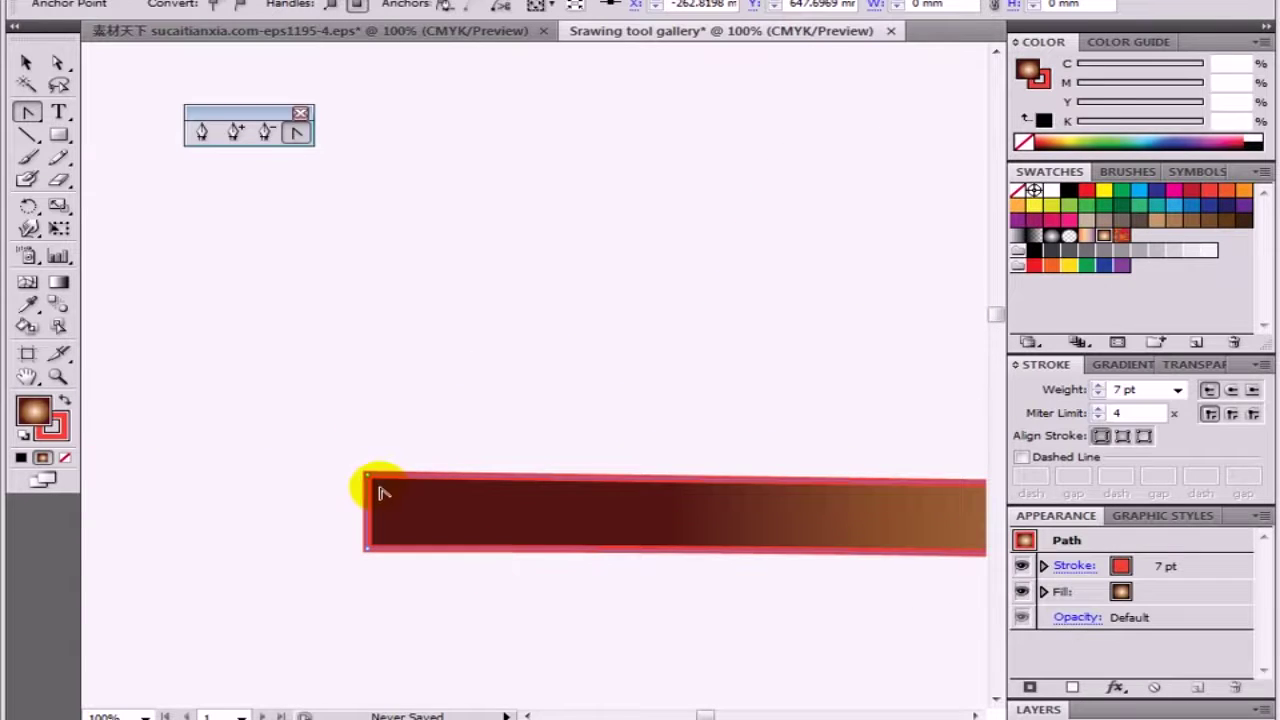
{"action": "left_click_drag", "start_coordinate": [370, 478], "coordinate": [404, 464]}
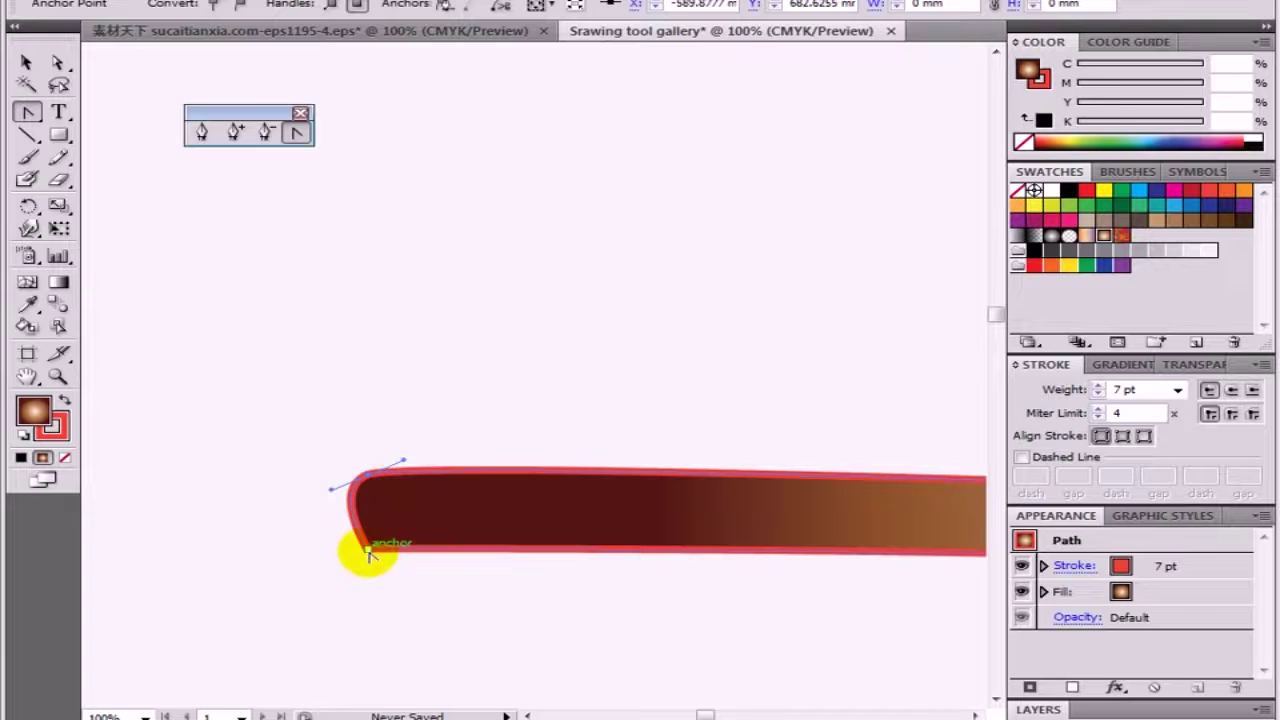
{"action": "left_click_drag", "start_coordinate": [367, 549], "coordinate": [332, 530]}
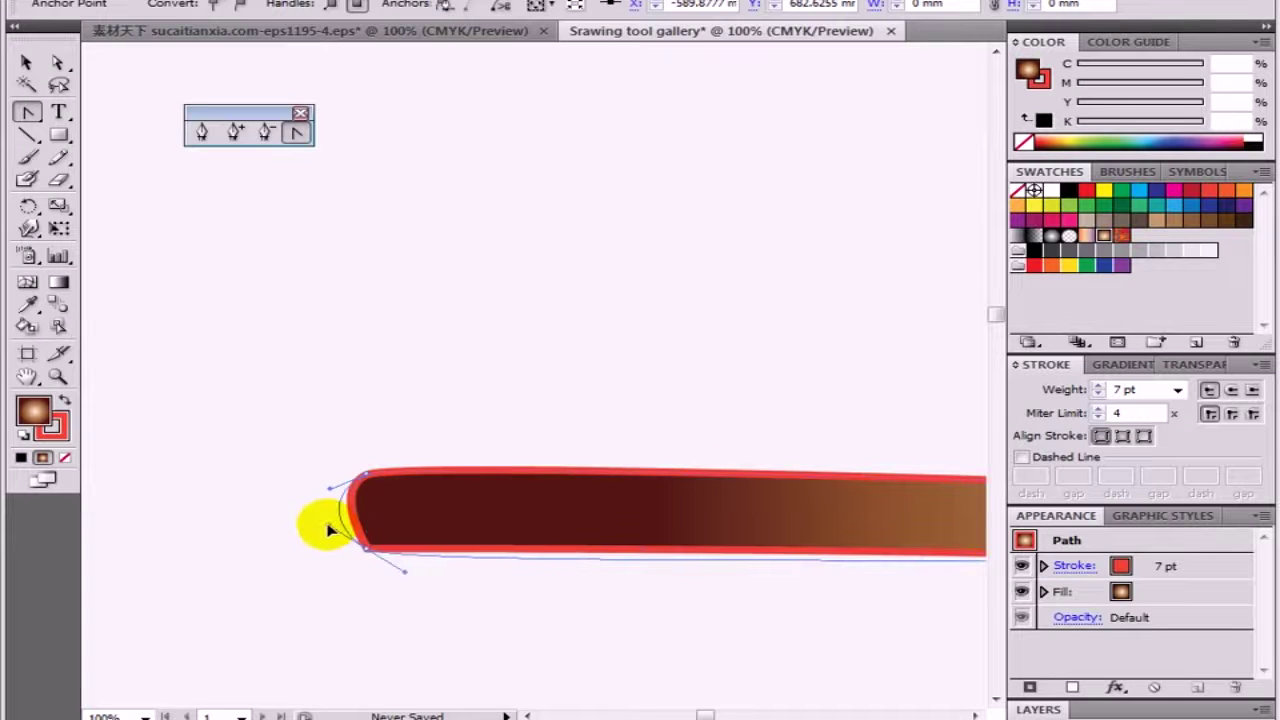
{"action": "left_click_drag", "start_coordinate": [414, 551], "coordinate": [600, 549]}
{"action": "left_click", "coordinate": [600, 543], "text": "ctrl+alt"}
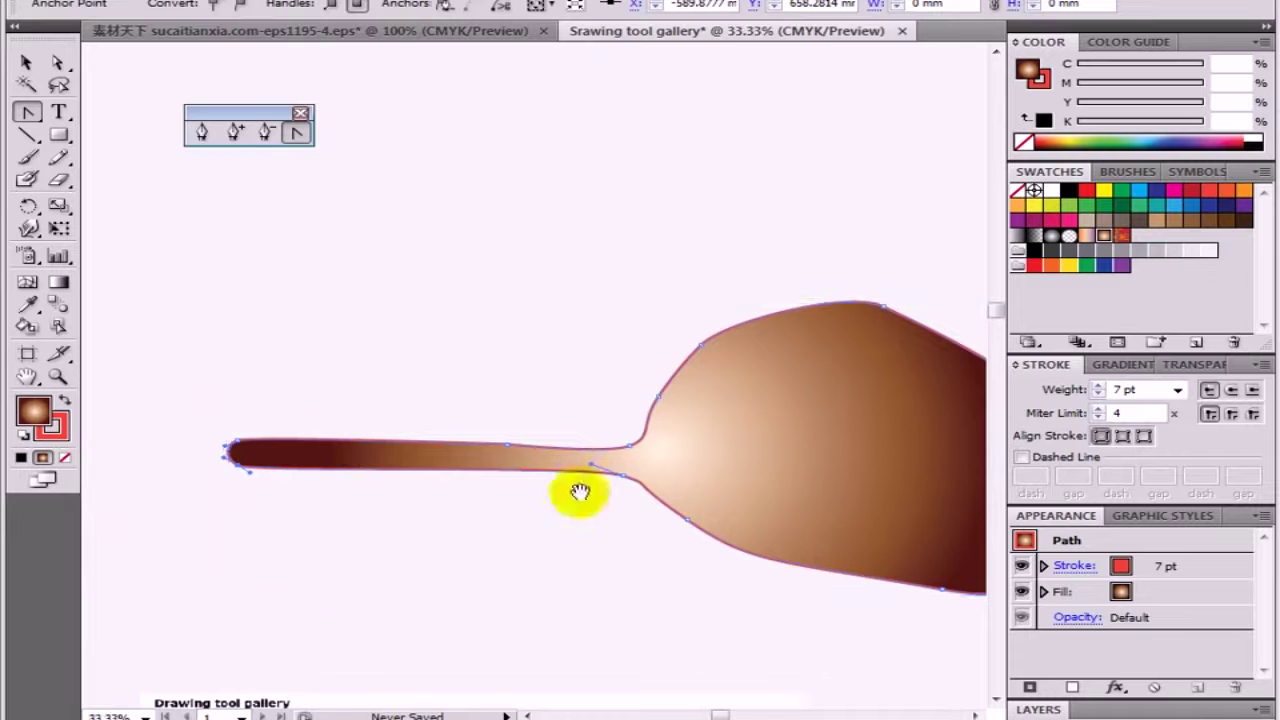
{"action": "left_click_drag", "start_coordinate": [580, 491], "coordinate": [394, 503]}
{"action": "left_click_drag", "start_coordinate": [628, 517], "coordinate": [571, 534]}
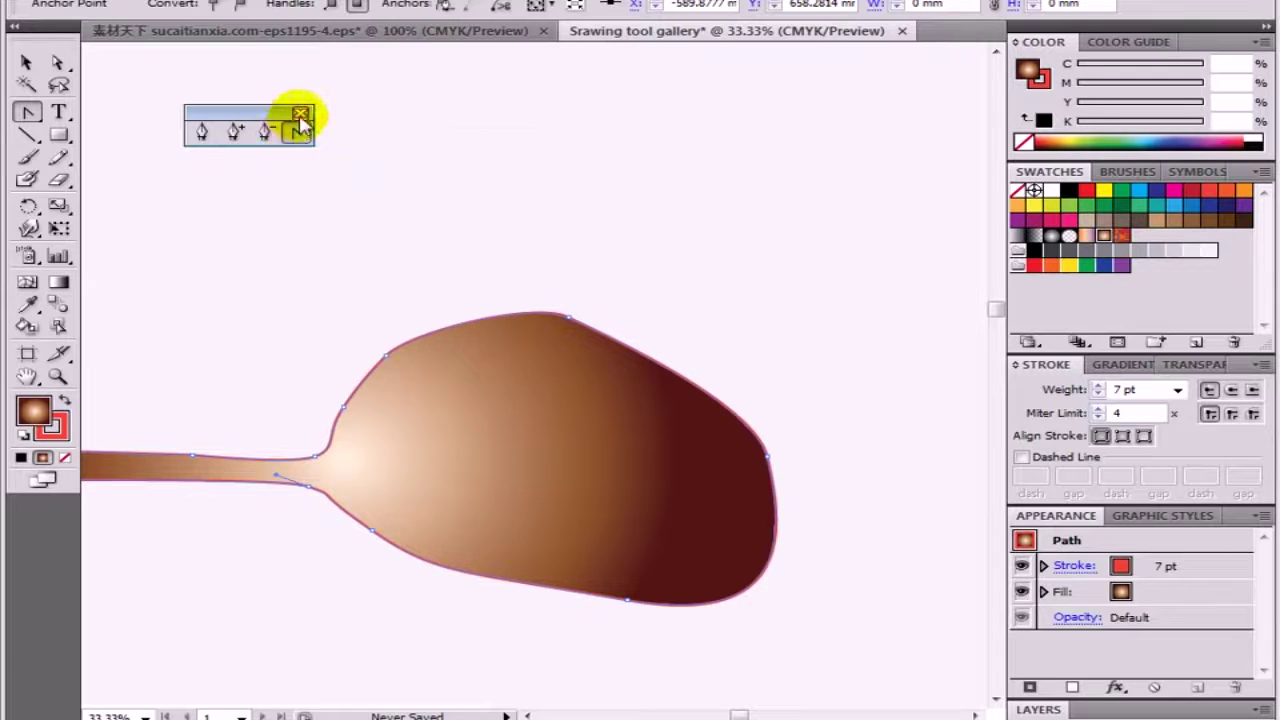
{"action": "left_click", "coordinate": [300, 114]}
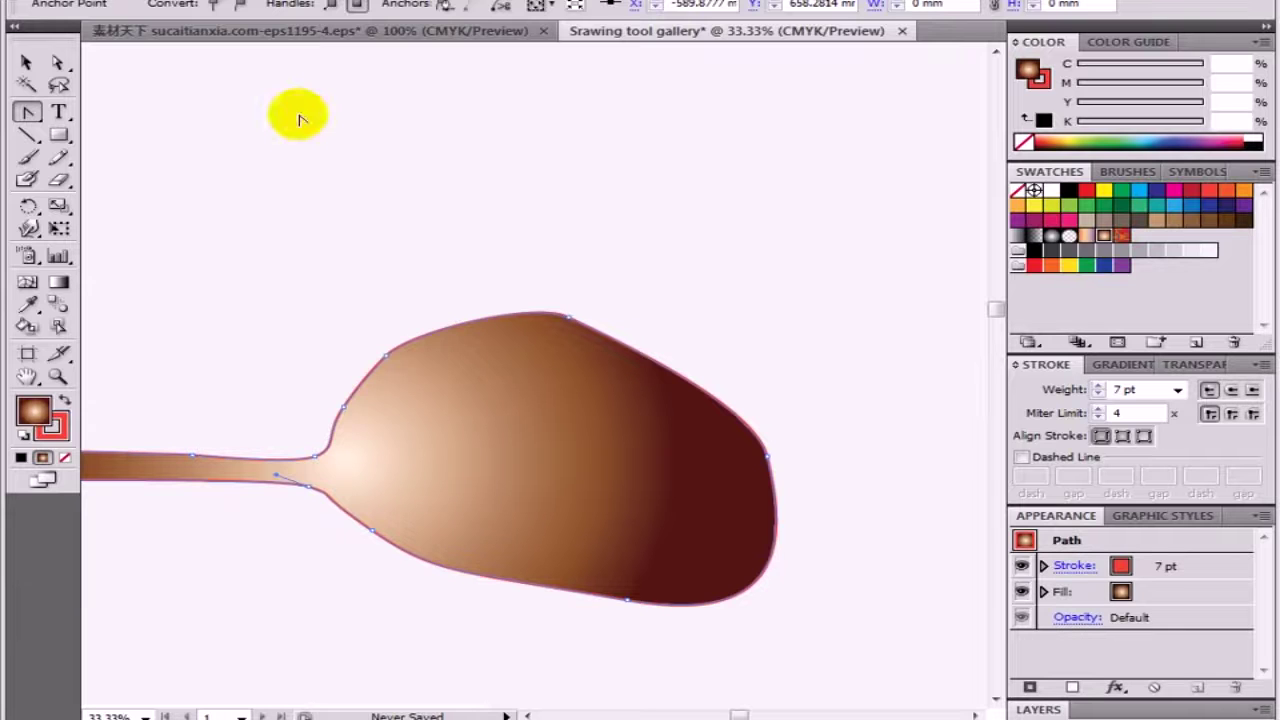
{"action": "key", "text": "ctrl+minus"}
{"action": "key", "text": "ctrl+minus"}
{"action": "key", "text": "ctrl+minus"}
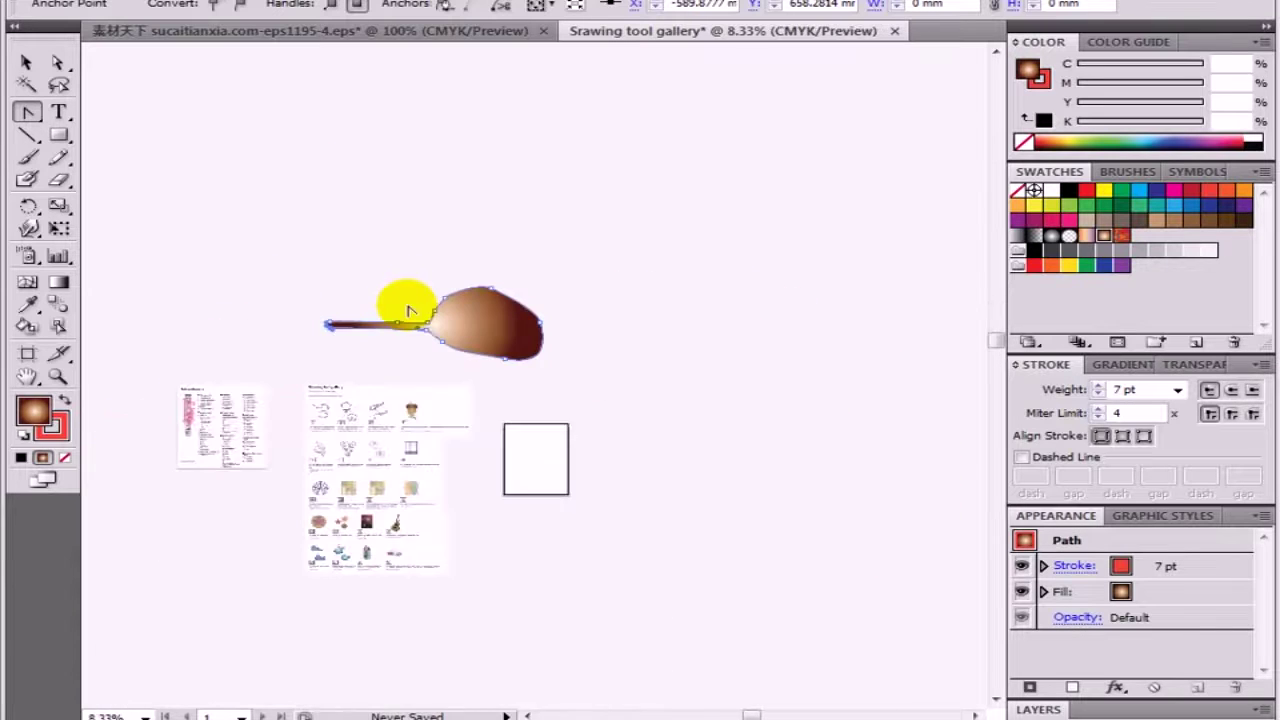
{"action": "left_click_drag", "start_coordinate": [526, 537], "coordinate": [314, 391]}
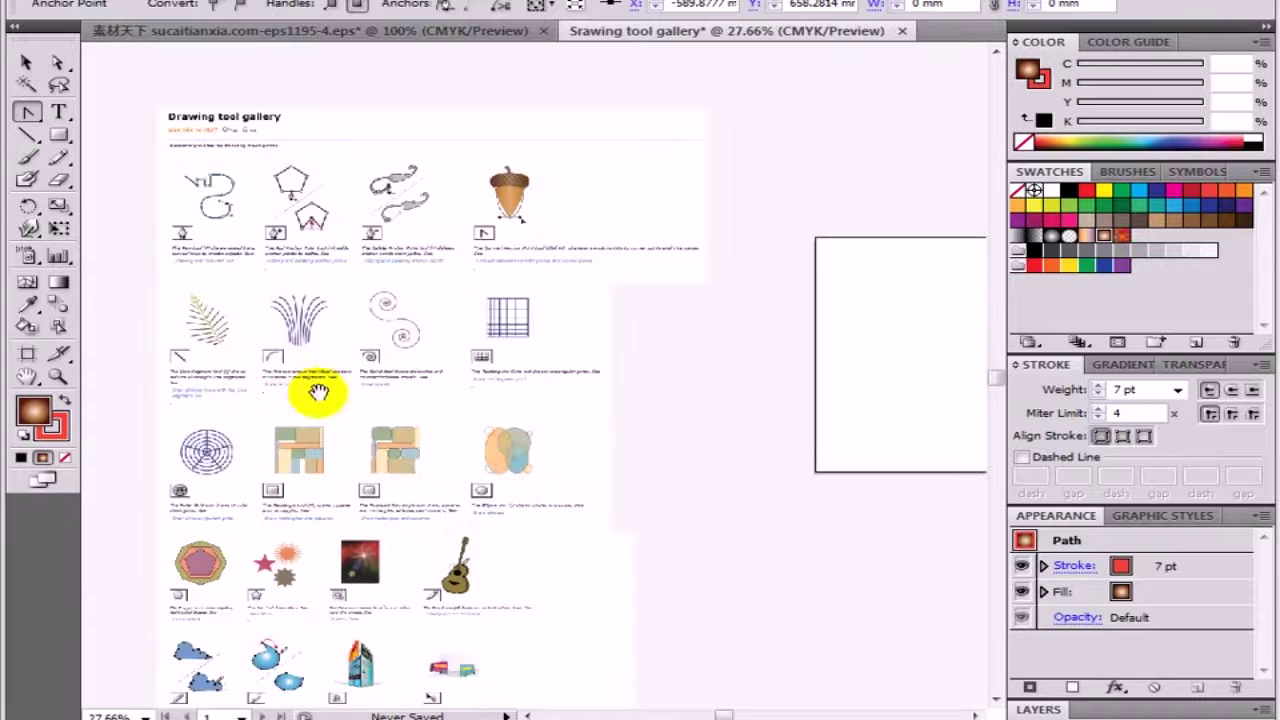
{"action": "scroll", "coordinate": [271, 277], "scroll_direction": "left", "scroll_amount": 5}
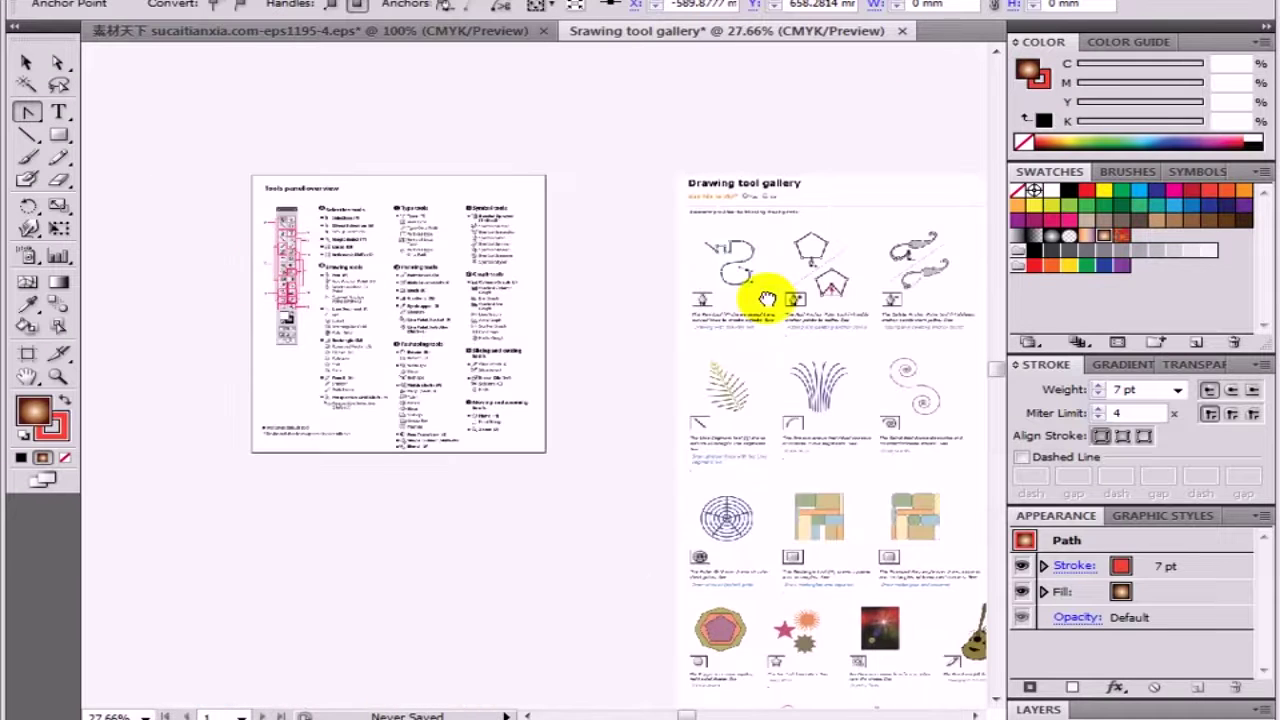
{"action": "left_click_drag", "start_coordinate": [766, 294], "coordinate": [443, 251]}
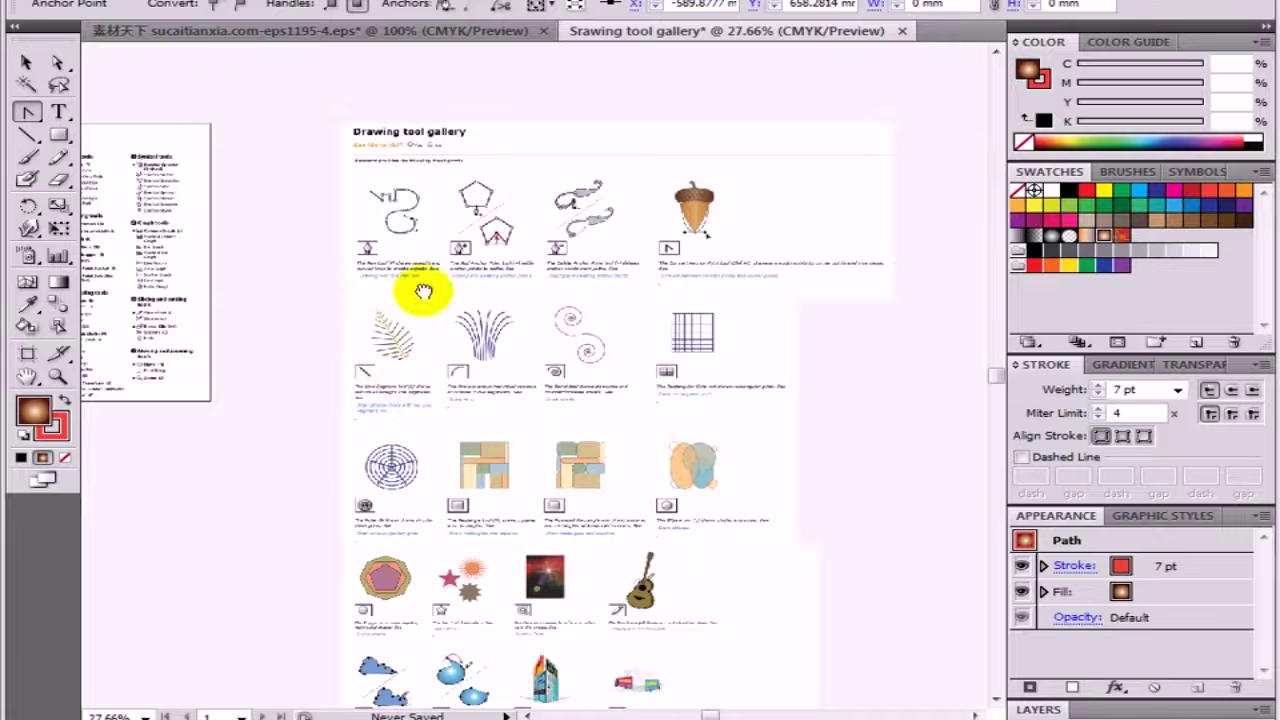
{"action": "mouse_move", "coordinate": [423, 290]}
{"action": "left_mouse_down"}
{"action": "mouse_move", "coordinate": [367, 403]}
{"action": "mouse_move", "coordinate": [344, 522]}
{"action": "left_mouse_up"}
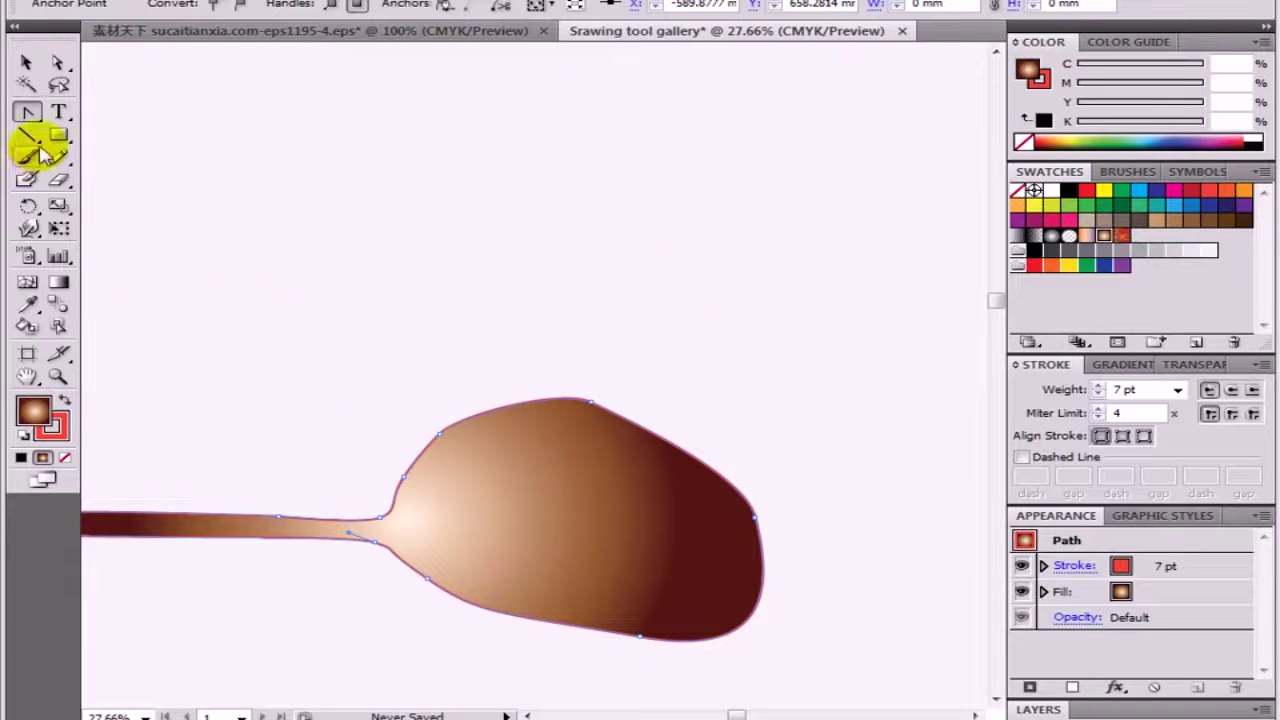
Step: Float the line tools as a torn-off panel and draw a long diagonal line at upper left
{"action": "mouse_move", "coordinate": [40, 148]}
{"action": "left_mouse_down"}
{"action": "mouse_move", "coordinate": [210, 152]}
{"action": "mouse_move", "coordinate": [234, 183]}
{"action": "left_mouse_up"}
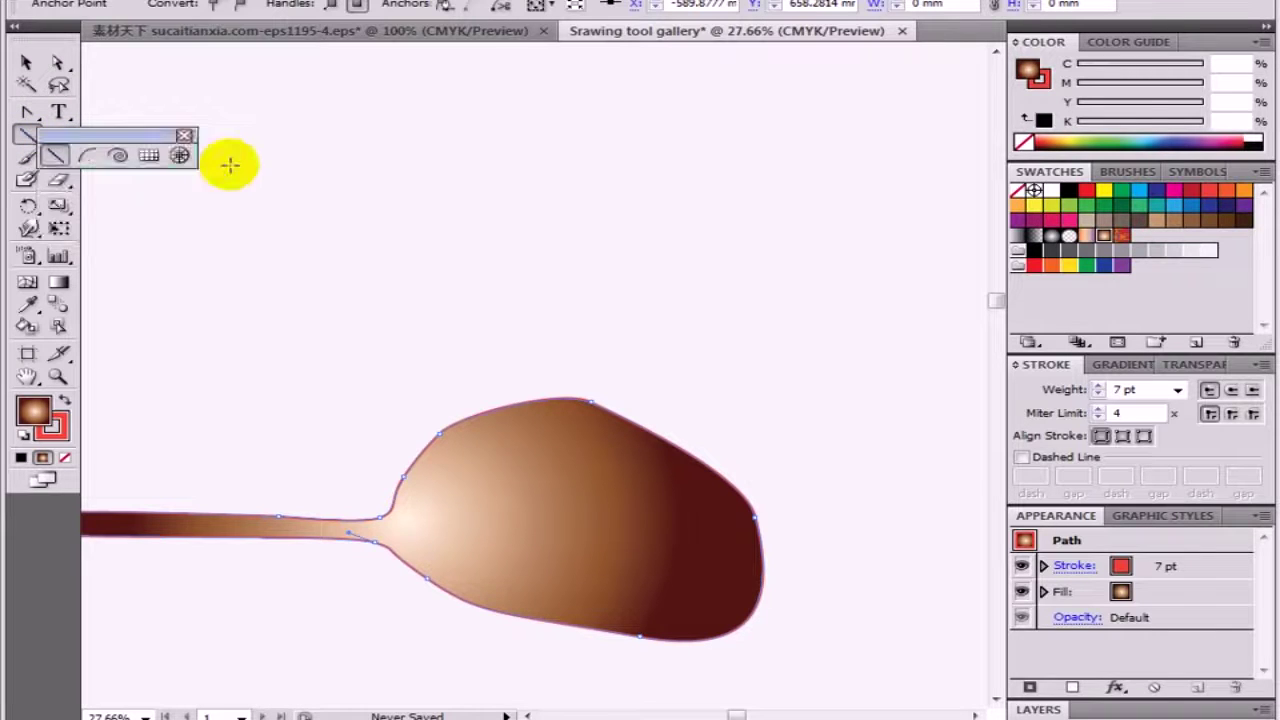
{"action": "left_click_drag", "start_coordinate": [134, 134], "coordinate": [496, 161]}
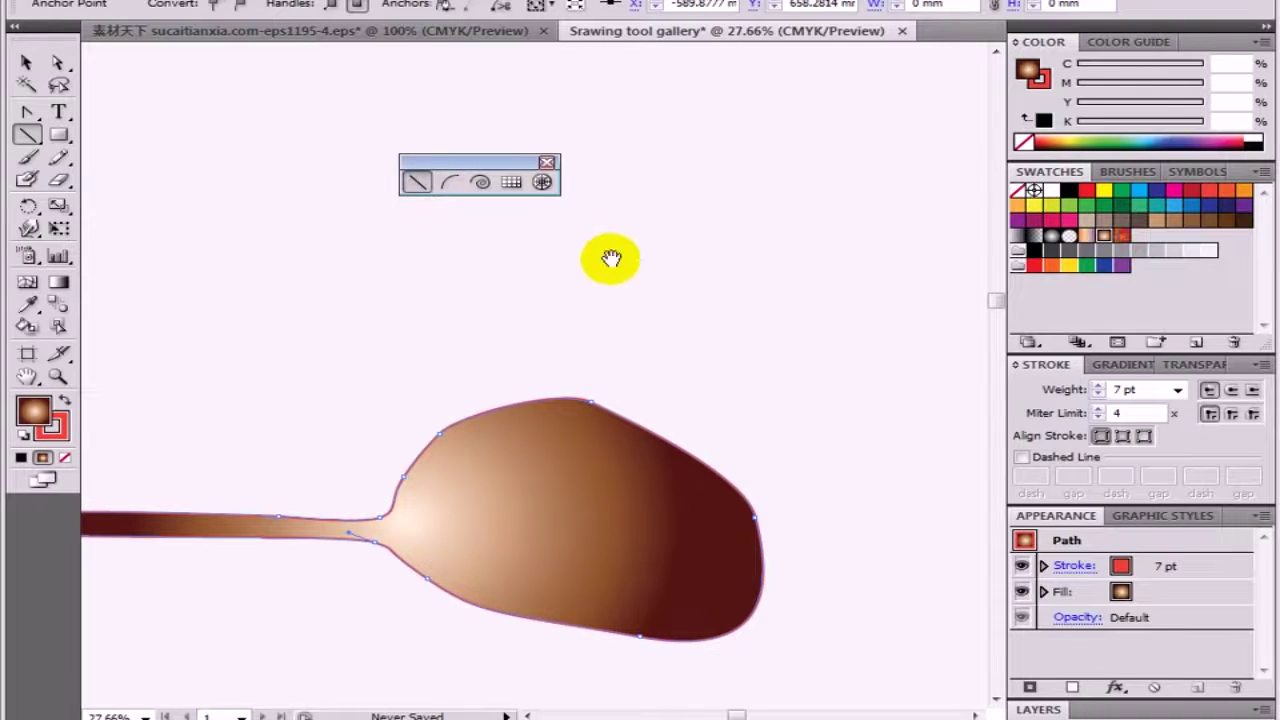
{"action": "left_click_drag", "start_coordinate": [617, 261], "coordinate": [445, 348]}
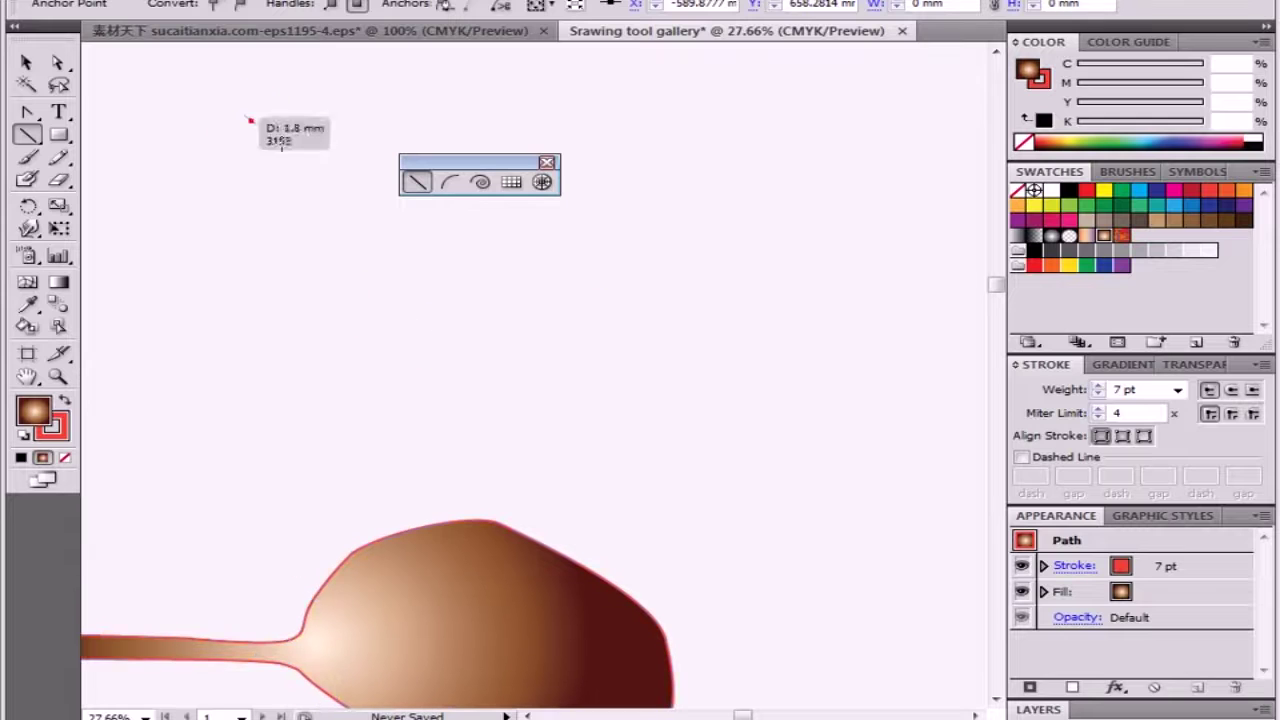
{"action": "left_click_drag", "start_coordinate": [243, 113], "coordinate": [640, 409]}
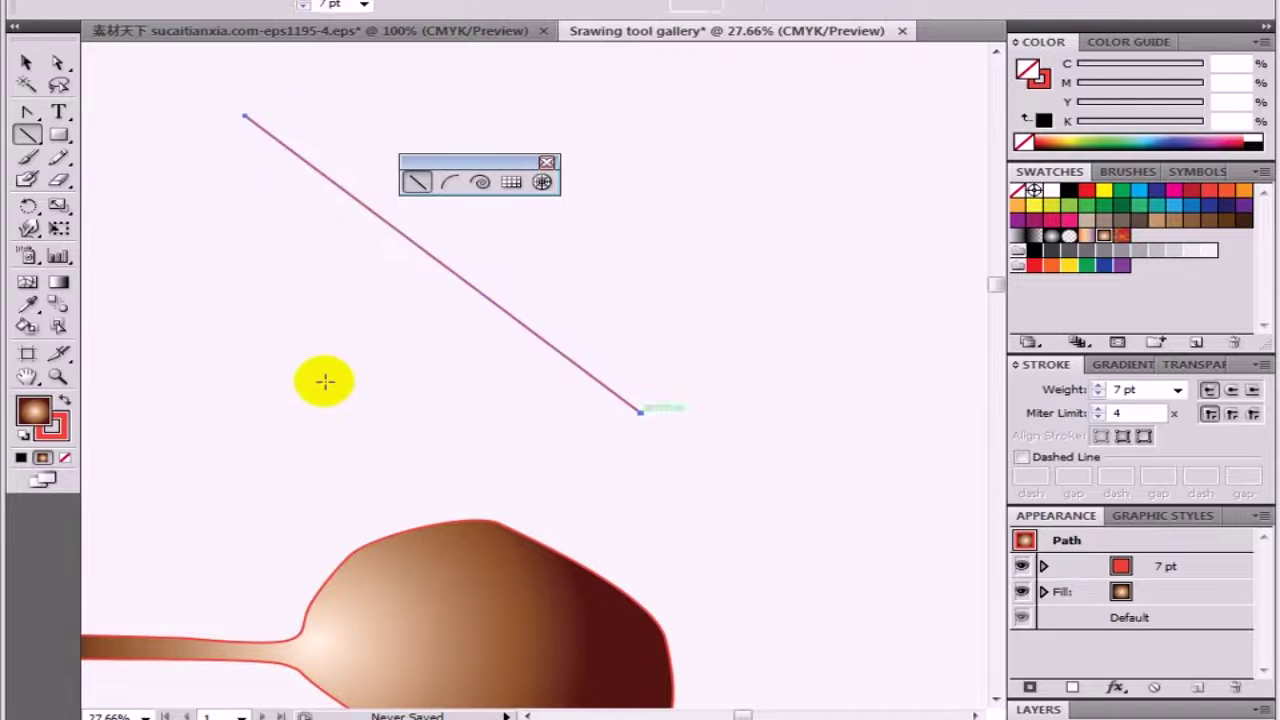
{"action": "left_click_drag", "start_coordinate": [403, 434], "coordinate": [427, 375]}
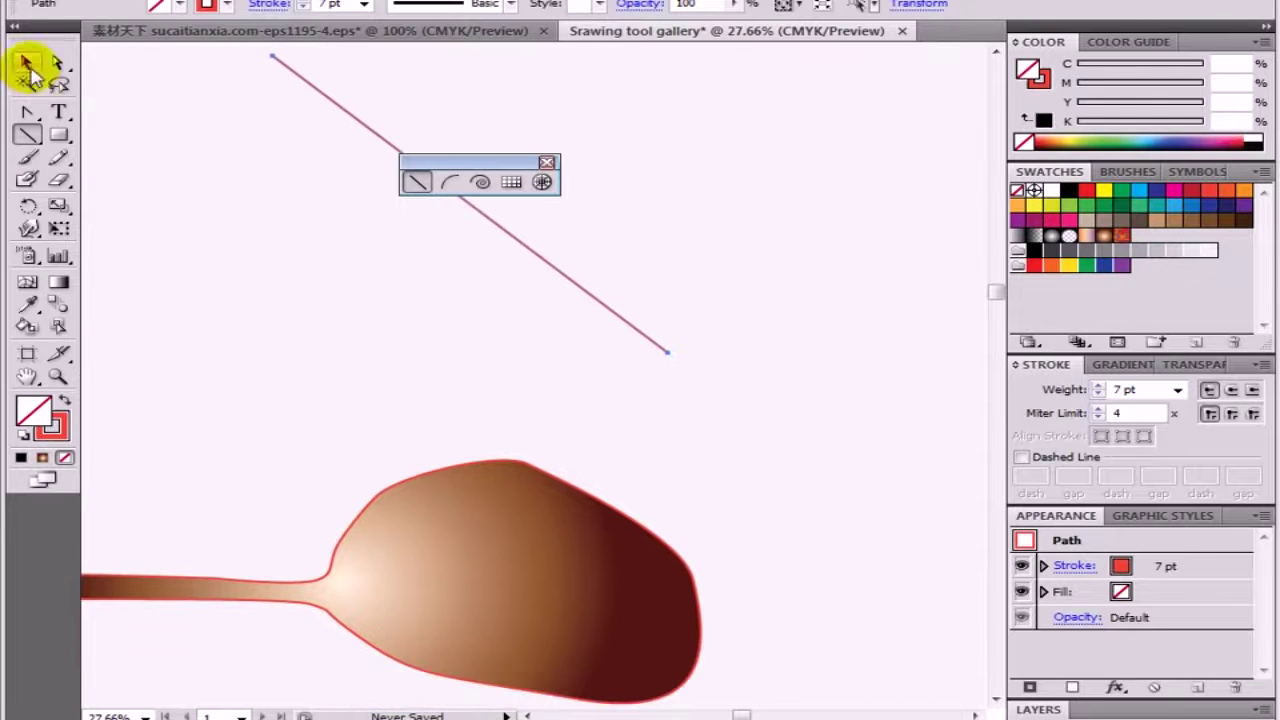
Step: Select the spoon illustration and delete it
{"action": "left_click", "coordinate": [26, 63]}
{"action": "left_click", "coordinate": [518, 532]}
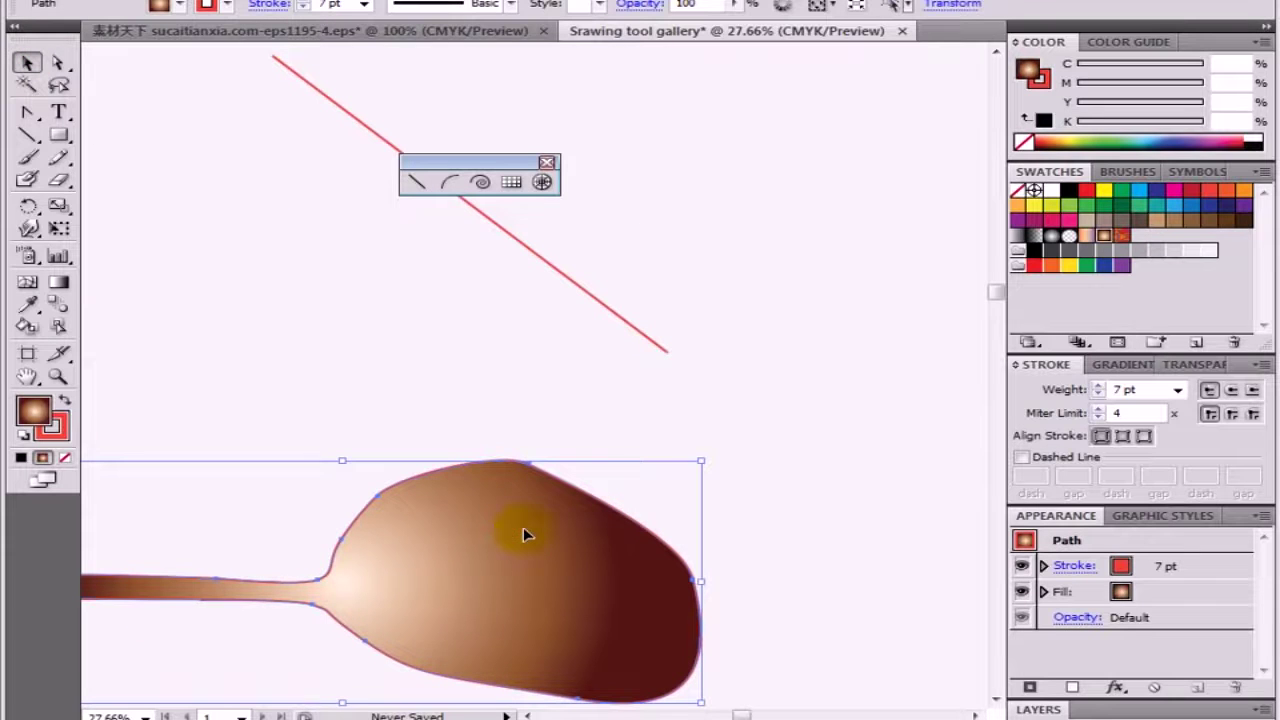
{"action": "key", "text": "Delete"}
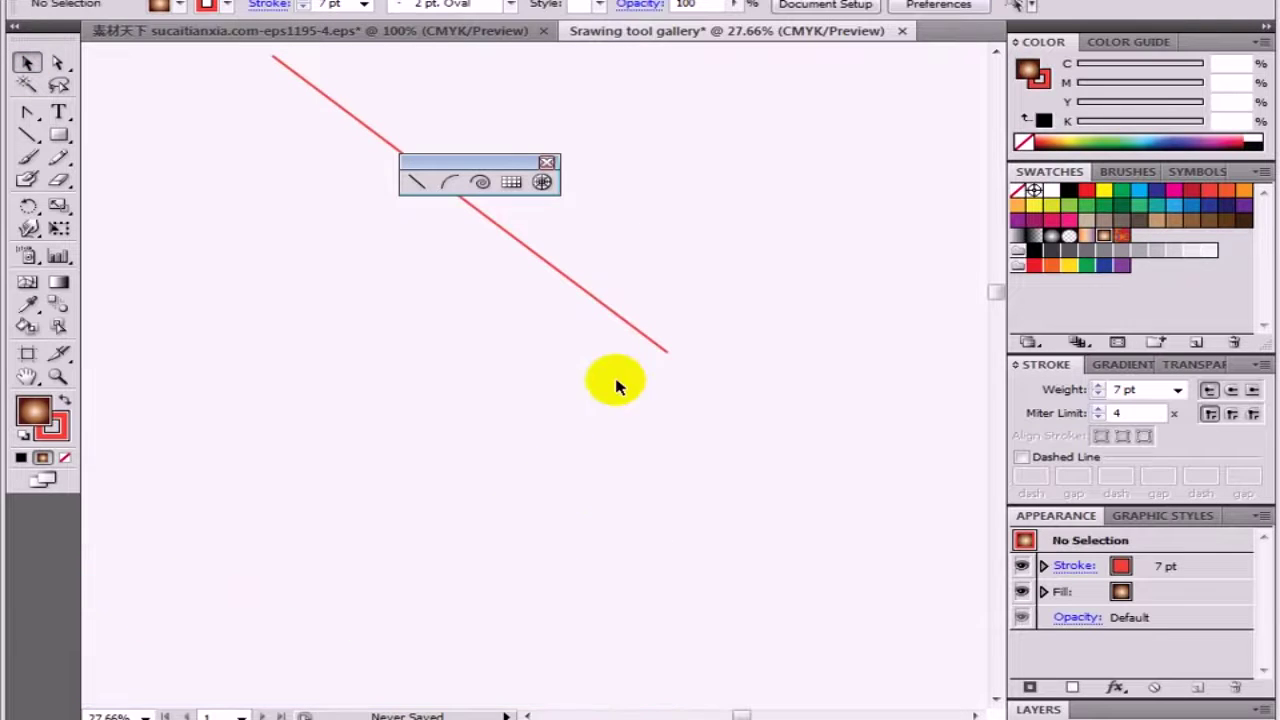
Step: Draw six short slanted vein lines branching upward from points along the diagonal
{"action": "left_click_drag", "start_coordinate": [483, 323], "coordinate": [443, 491]}
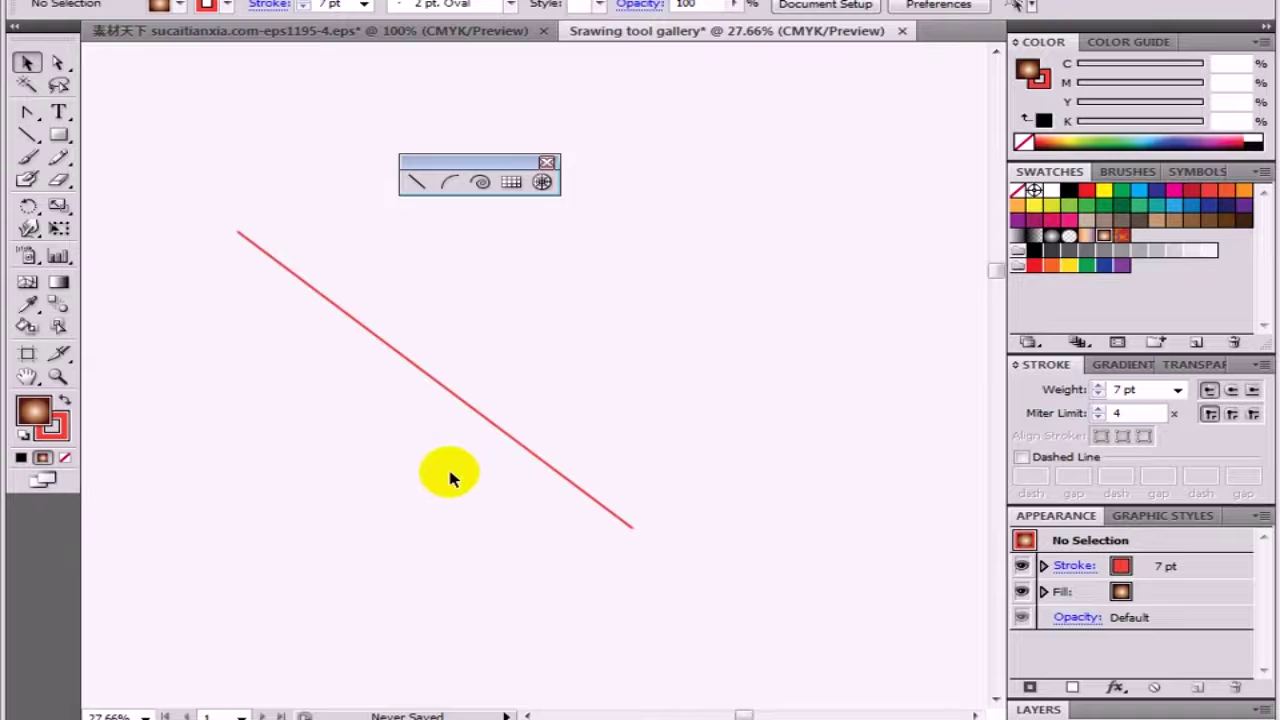
{"action": "left_click", "coordinate": [417, 181]}
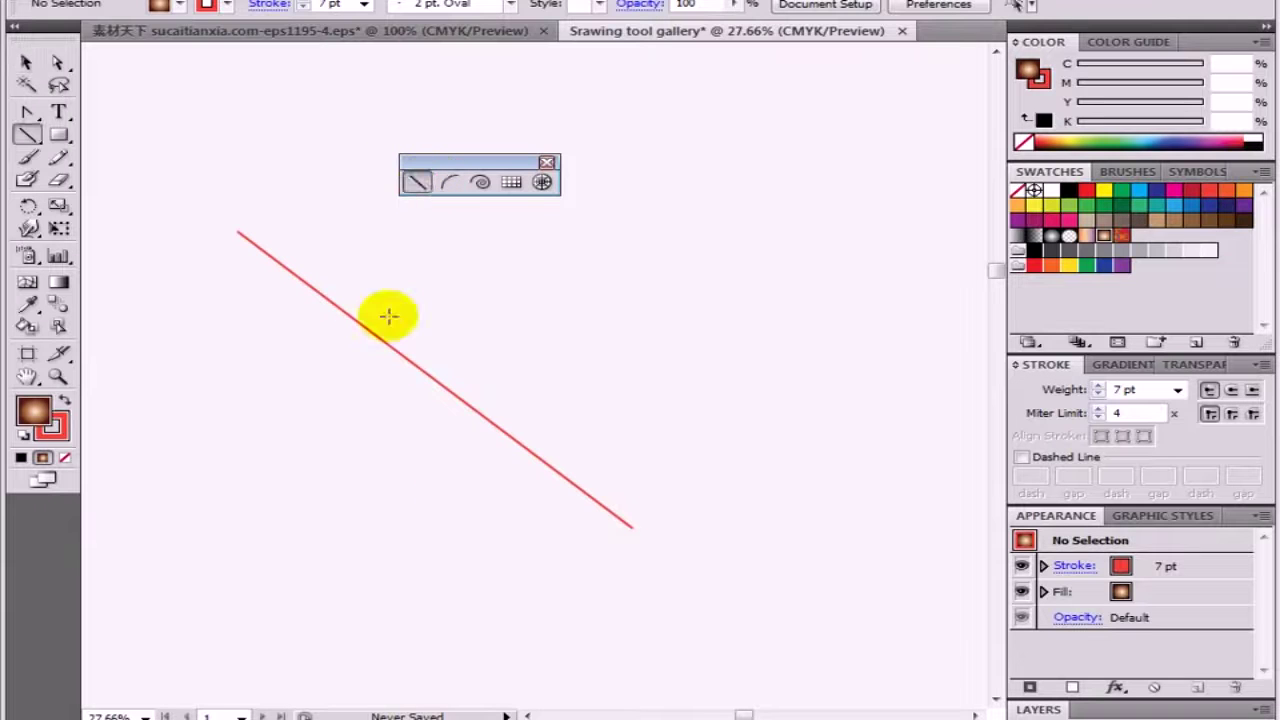
{"action": "left_click_drag", "start_coordinate": [354, 311], "coordinate": [311, 216]}
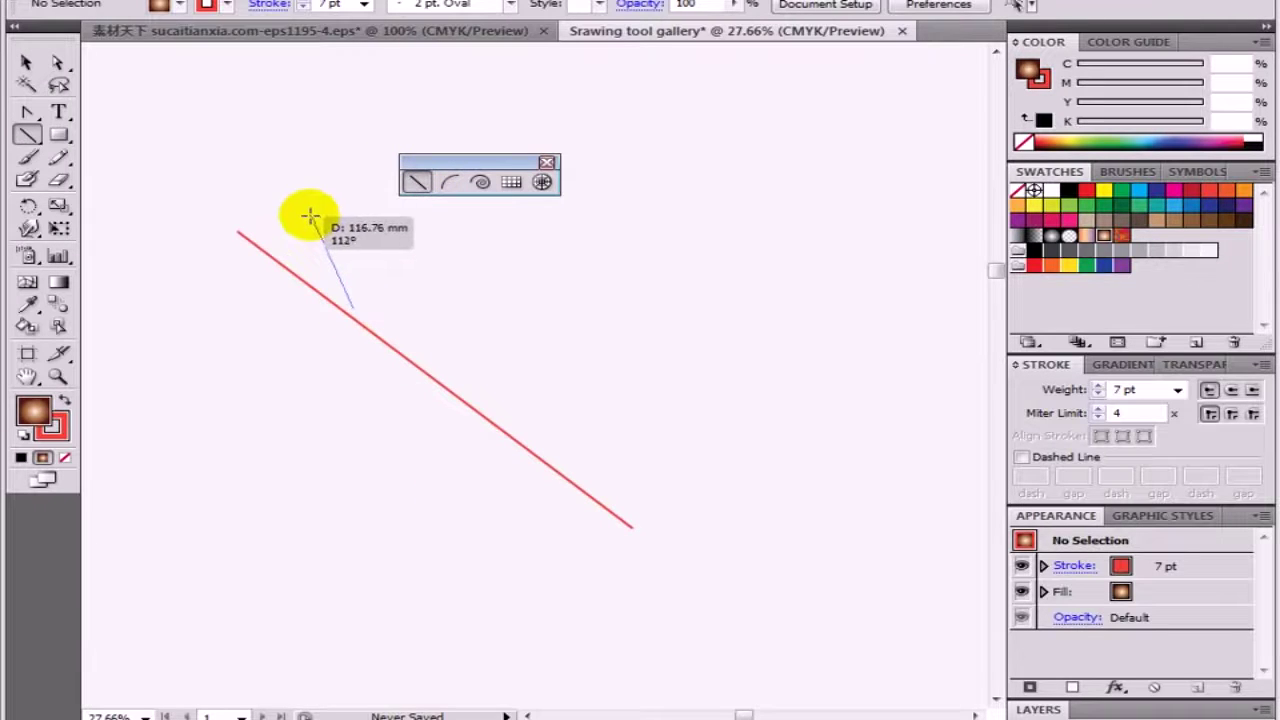
{"action": "left_click_drag", "start_coordinate": [427, 353], "coordinate": [379, 222]}
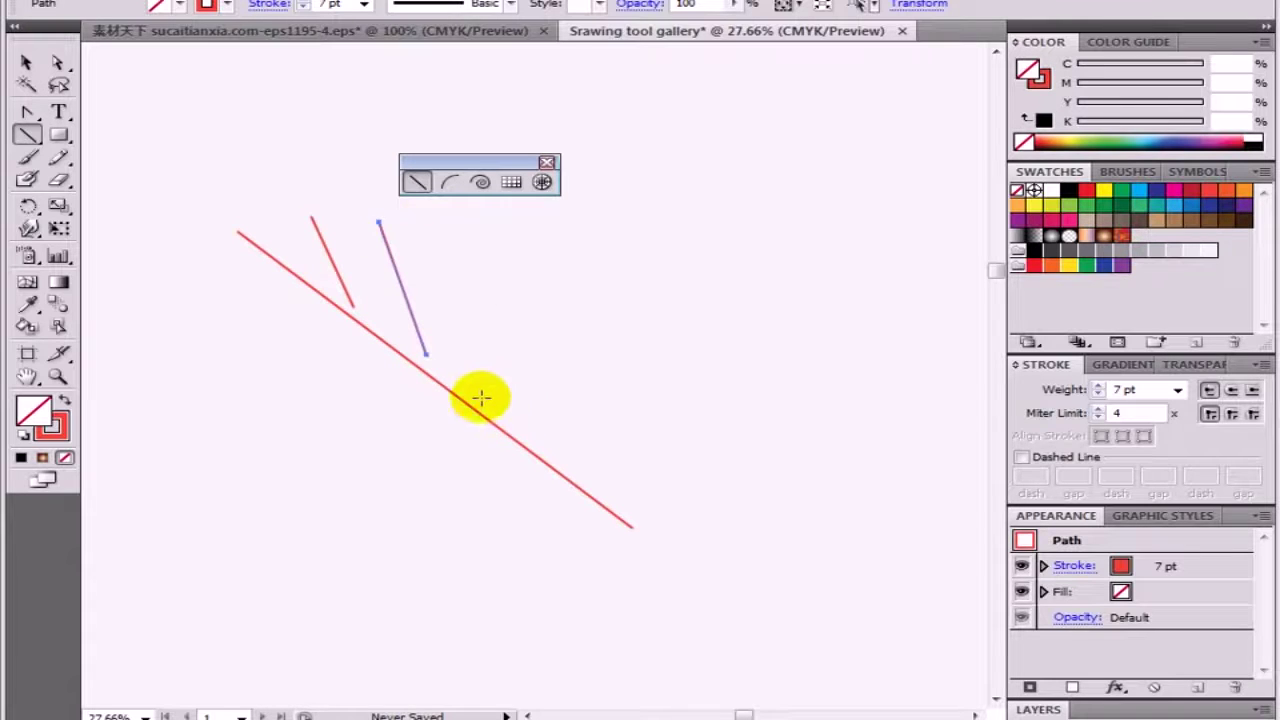
{"action": "mouse_move", "coordinate": [480, 395]}
{"action": "left_mouse_down"}
{"action": "mouse_move", "coordinate": [478, 345]}
{"action": "mouse_move", "coordinate": [436, 232]}
{"action": "left_mouse_up"}
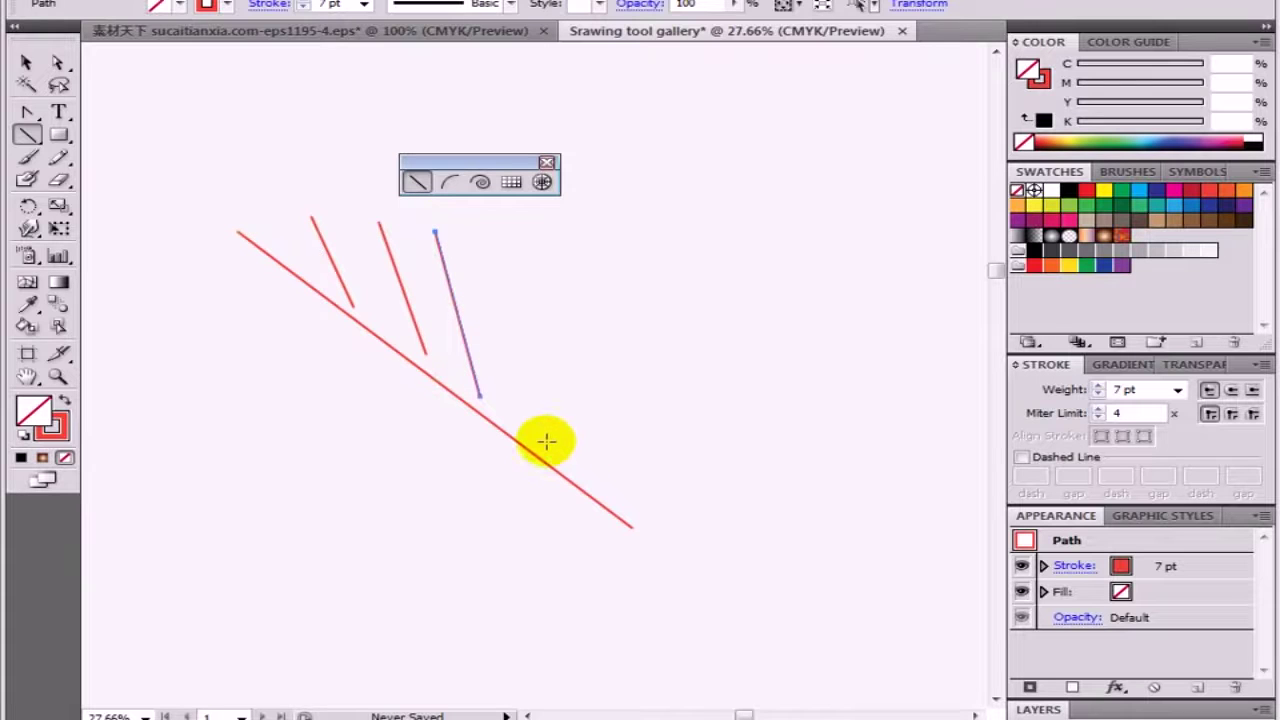
{"action": "left_click_drag", "start_coordinate": [541, 437], "coordinate": [505, 232]}
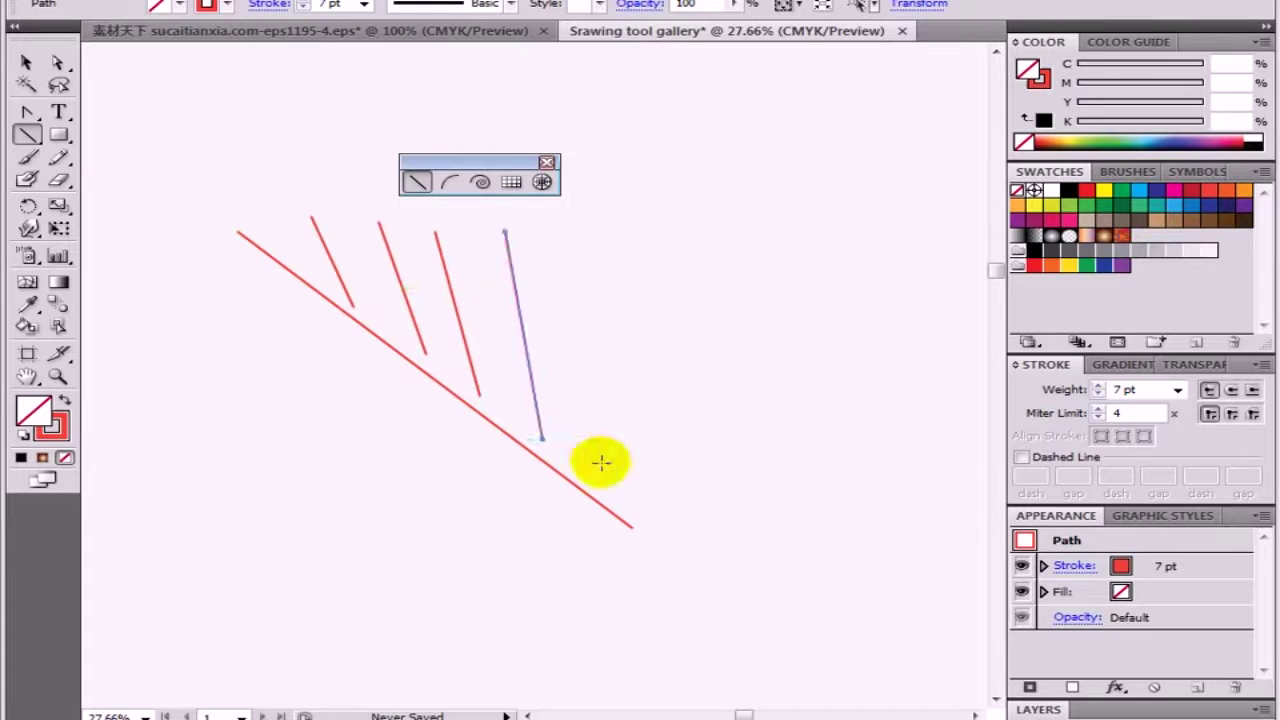
{"action": "left_click_drag", "start_coordinate": [590, 468], "coordinate": [560, 262]}
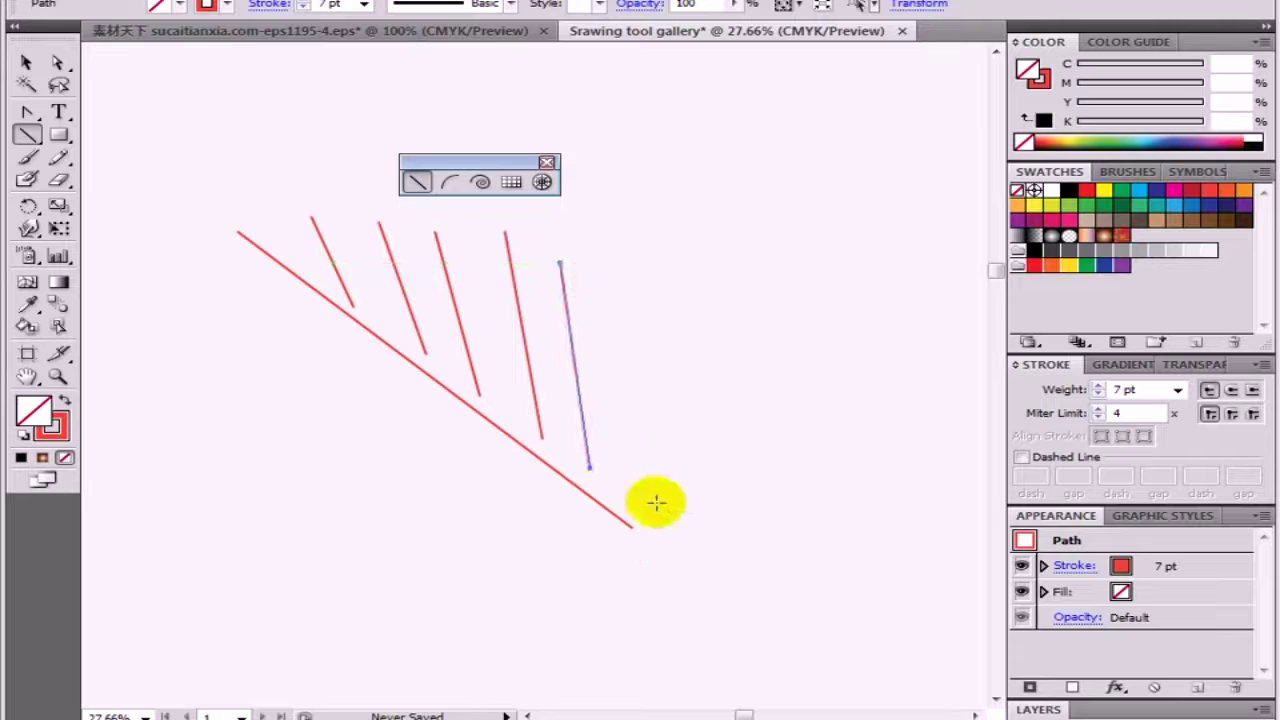
{"action": "left_click_drag", "start_coordinate": [663, 547], "coordinate": [615, 289]}
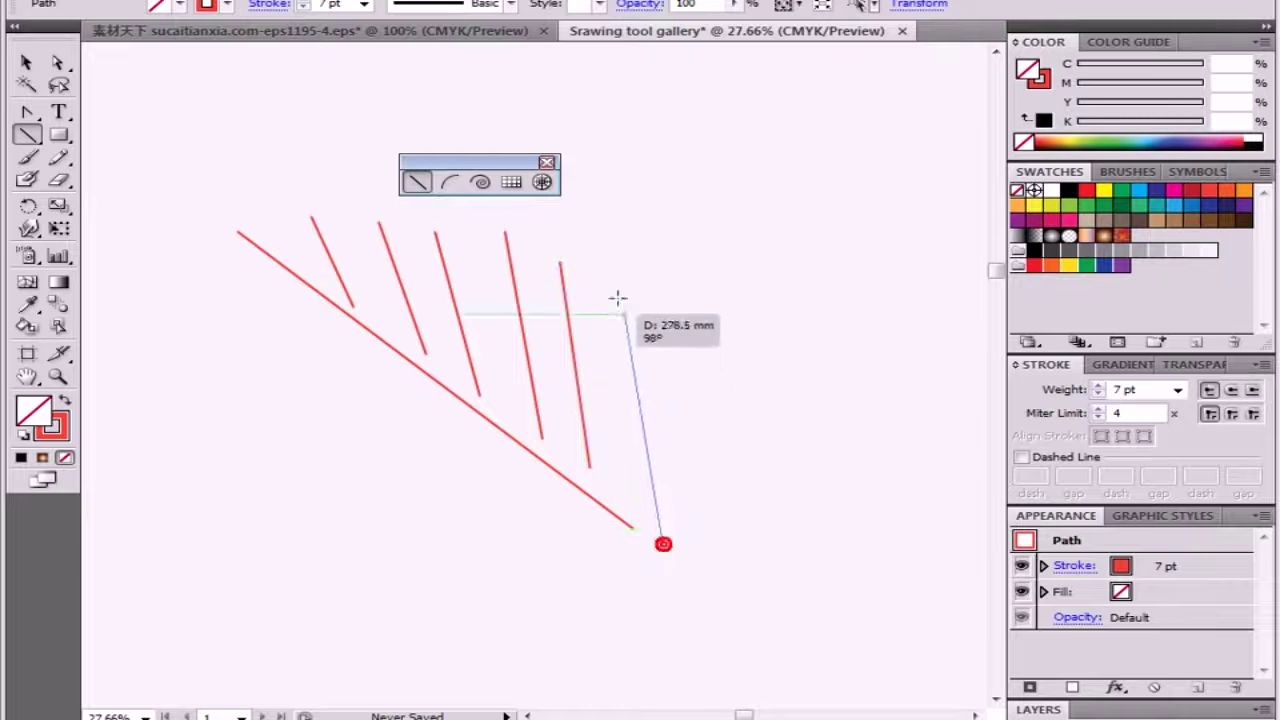
{"action": "left_click_drag", "start_coordinate": [408, 426], "coordinate": [323, 471]}
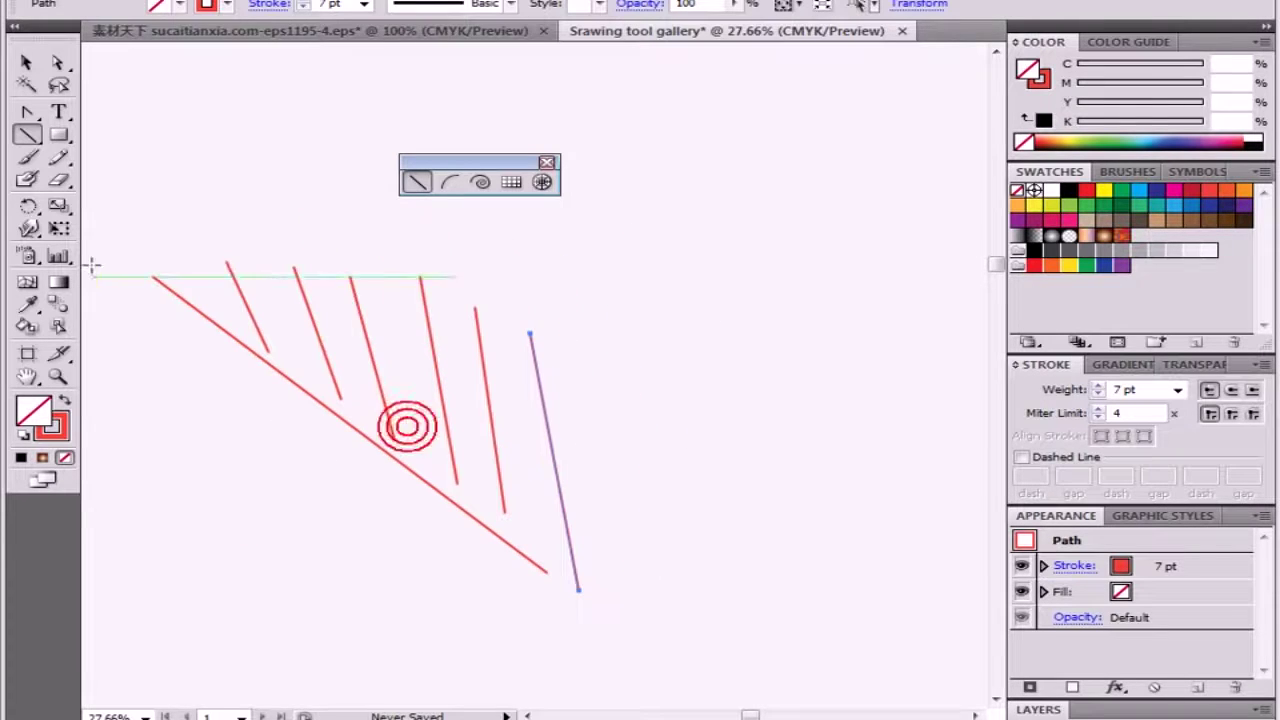
{"action": "left_click", "coordinate": [27, 66]}
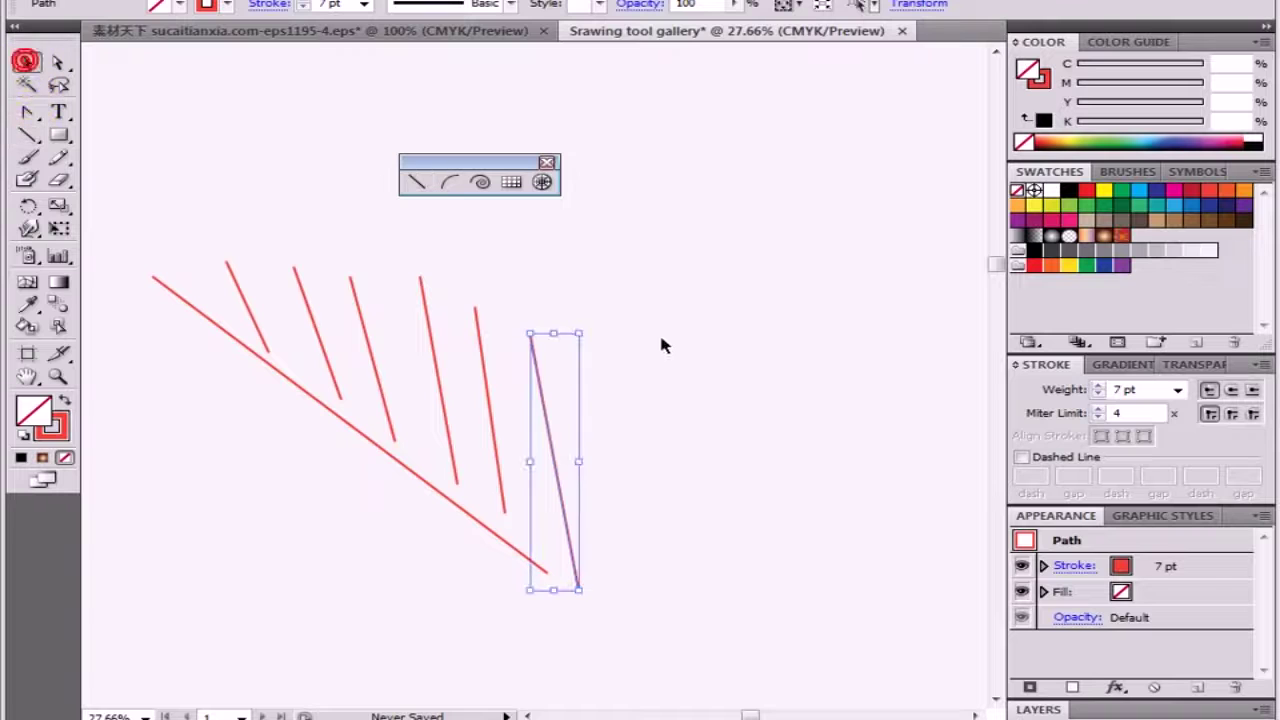
Step: Group the diagonal and vein lines and nudge the group slightly down-left
{"action": "left_click", "coordinate": [666, 294]}
{"action": "mouse_move", "coordinate": [606, 296]}
{"action": "left_mouse_down"}
{"action": "mouse_move", "coordinate": [365, 355]}
{"action": "mouse_move", "coordinate": [214, 226]}
{"action": "mouse_move", "coordinate": [547, 325]}
{"action": "mouse_move", "coordinate": [609, 323]}
{"action": "left_mouse_up"}
{"action": "left_click", "coordinate": [212, 233]}
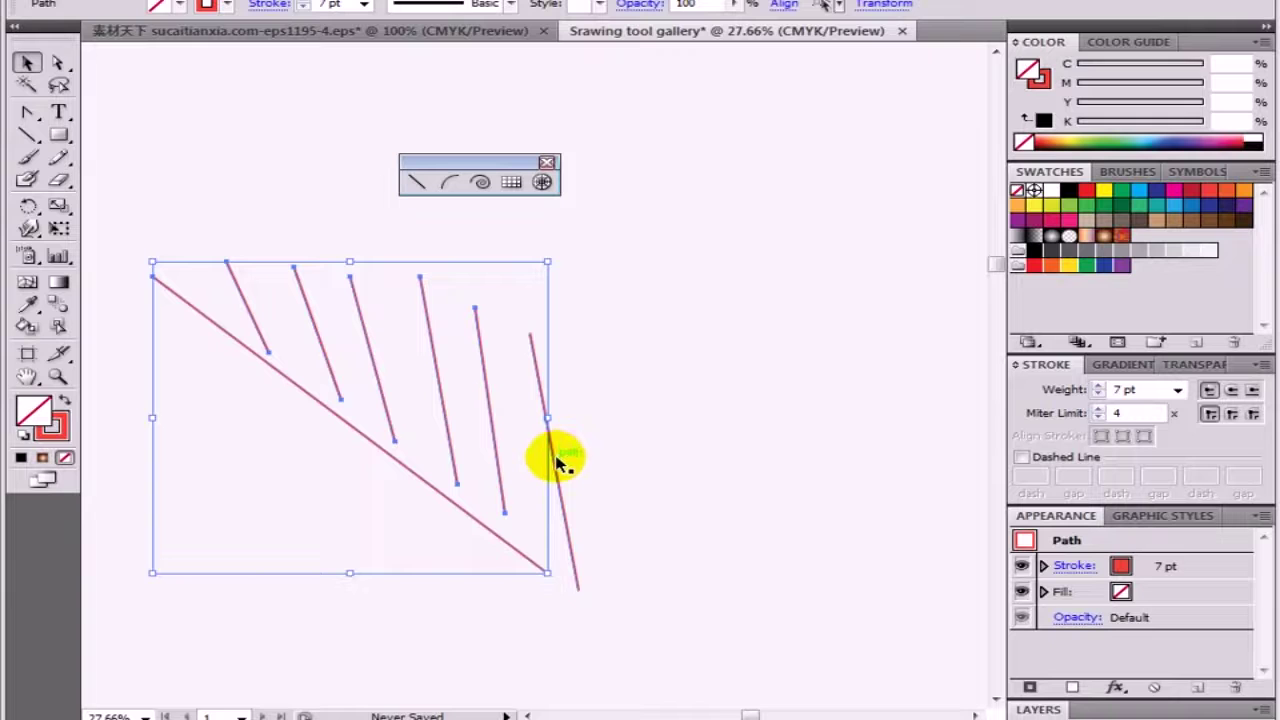
{"action": "left_click", "coordinate": [558, 462], "text": "shift"}
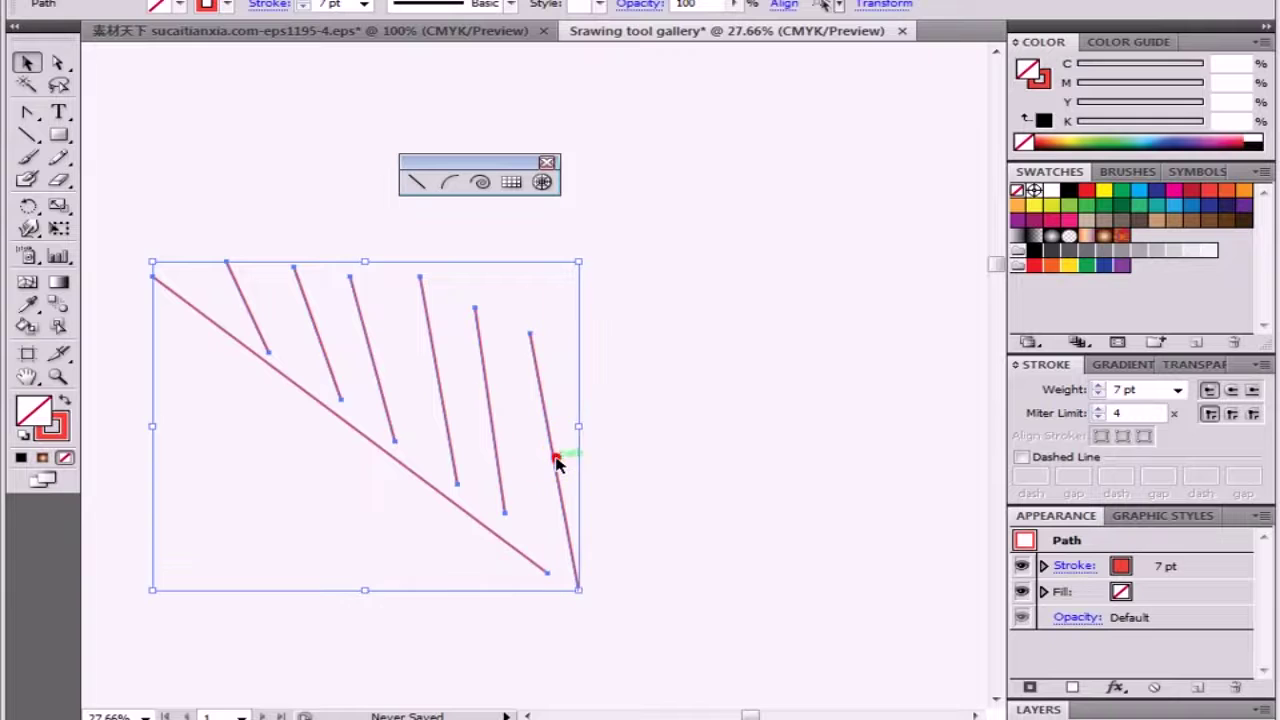
{"action": "right_click", "coordinate": [489, 403]}
{"action": "left_click", "coordinate": [545, 474]}
{"action": "left_click", "coordinate": [643, 343]}
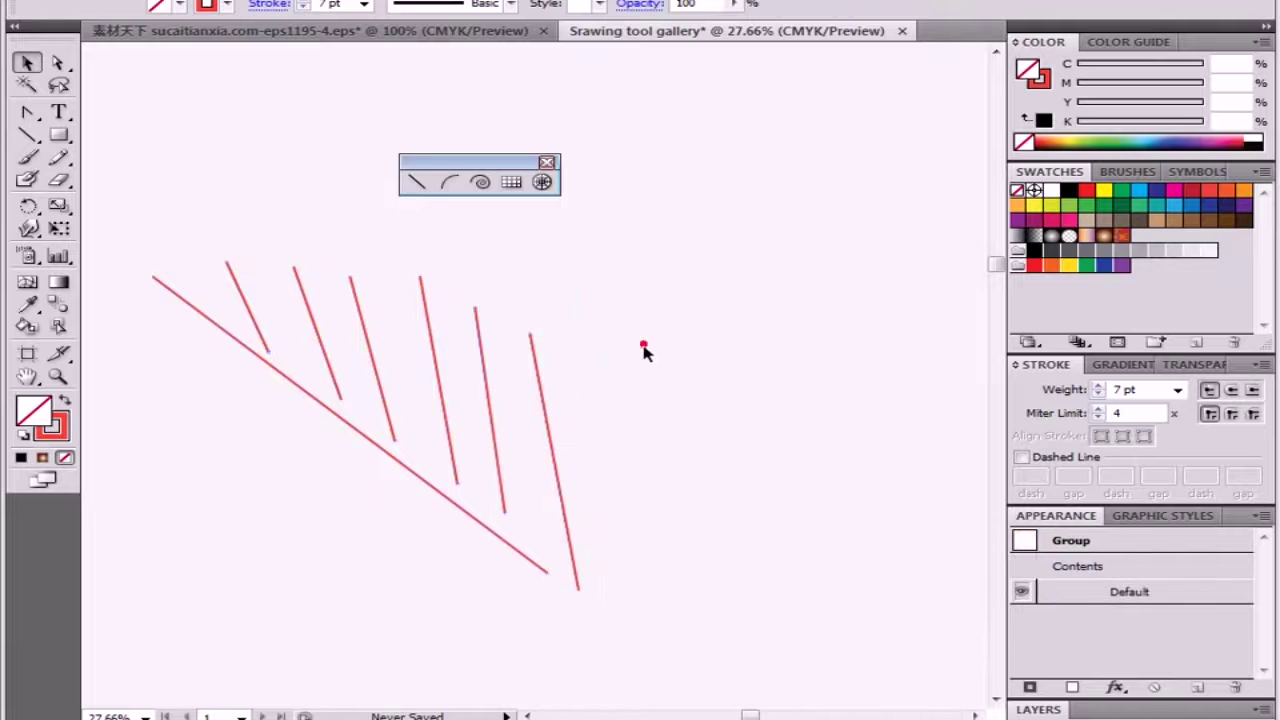
{"action": "left_click", "coordinate": [537, 366]}
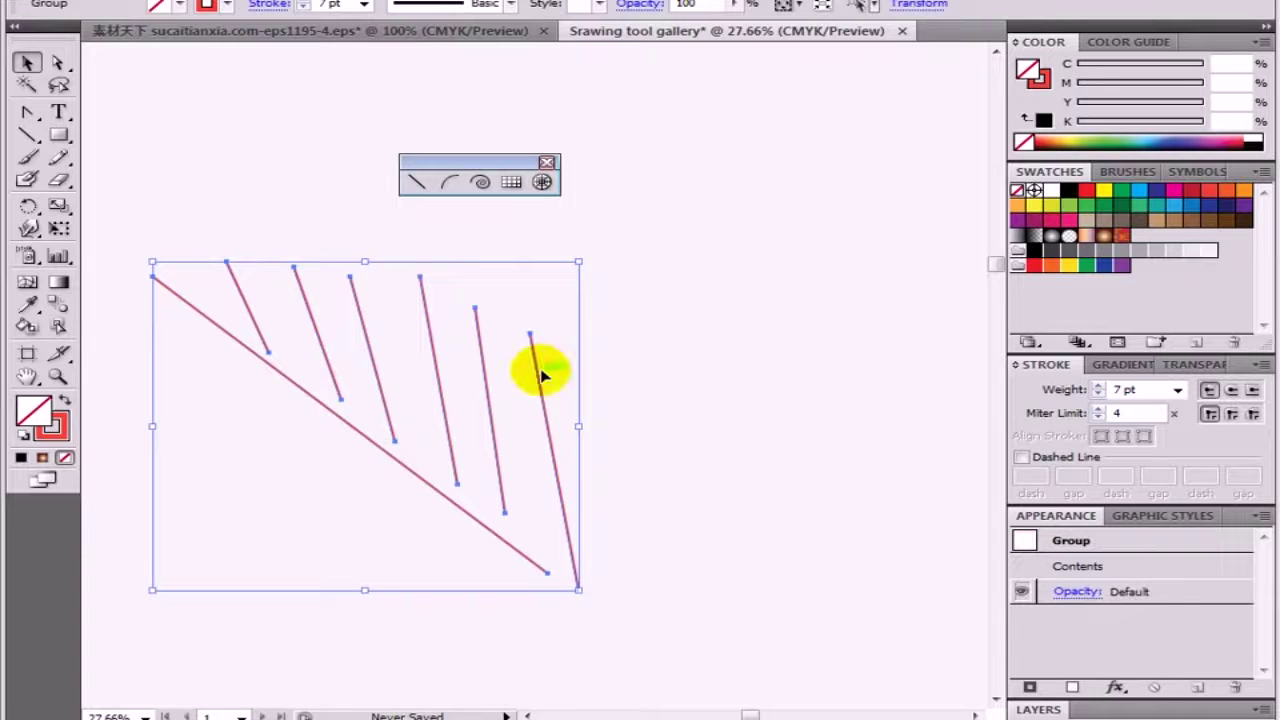
{"action": "mouse_move", "coordinate": [538, 376]}
{"action": "left_mouse_down"}
{"action": "mouse_move", "coordinate": [650, 302]}
{"action": "mouse_move", "coordinate": [515, 398]}
{"action": "left_mouse_up"}
{"action": "left_click", "coordinate": [713, 323]}
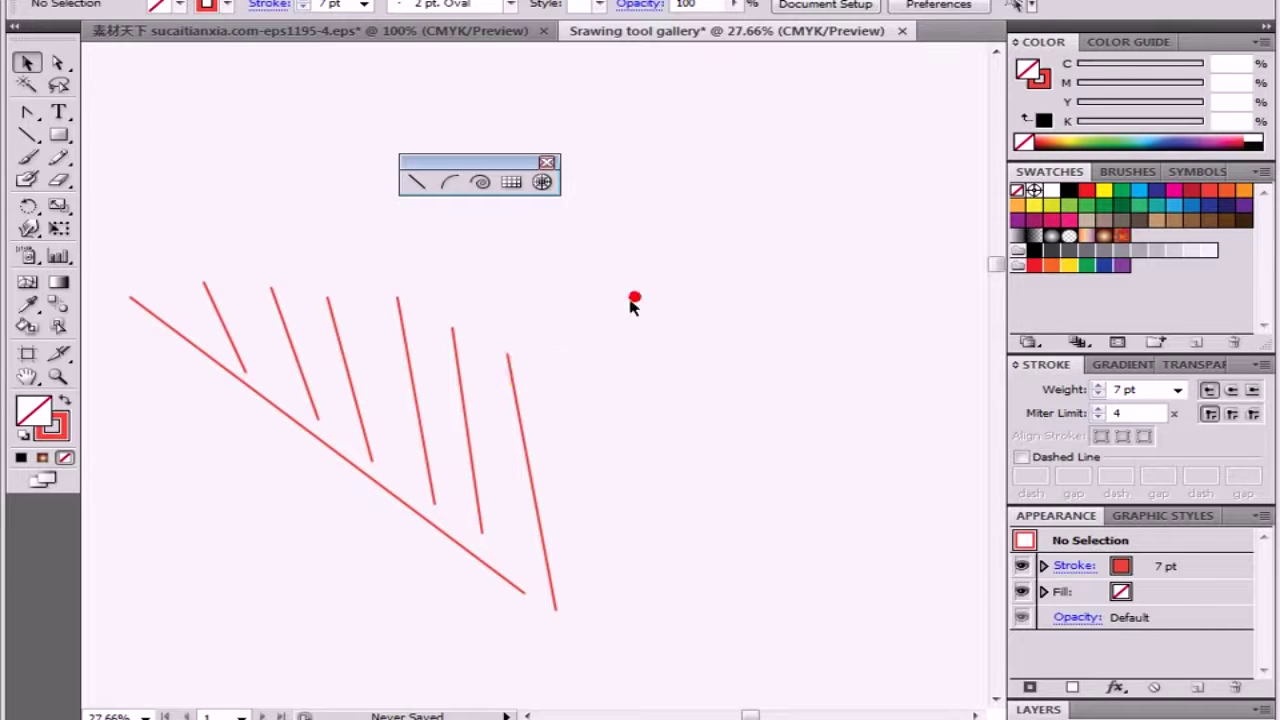
Step: Ungroup the lines into separate paths and marquee-select the lower lines
{"action": "left_click", "coordinate": [424, 527]}
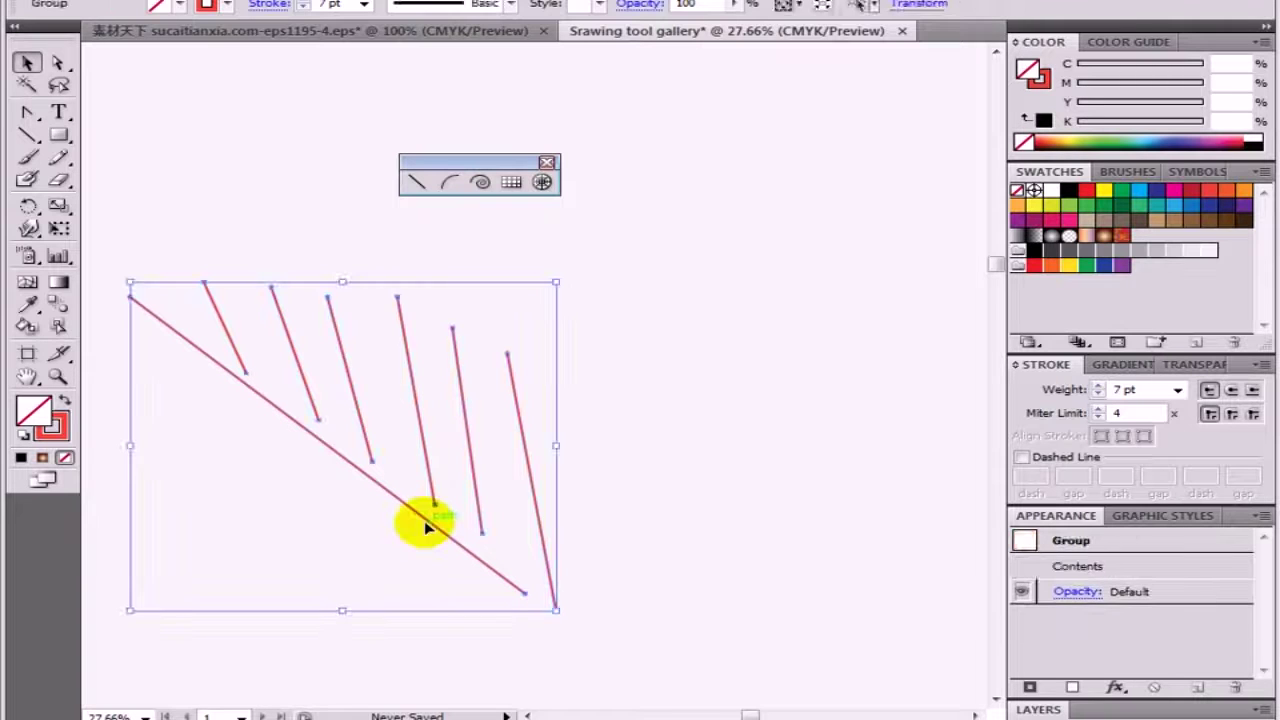
{"action": "right_click", "coordinate": [424, 527]}
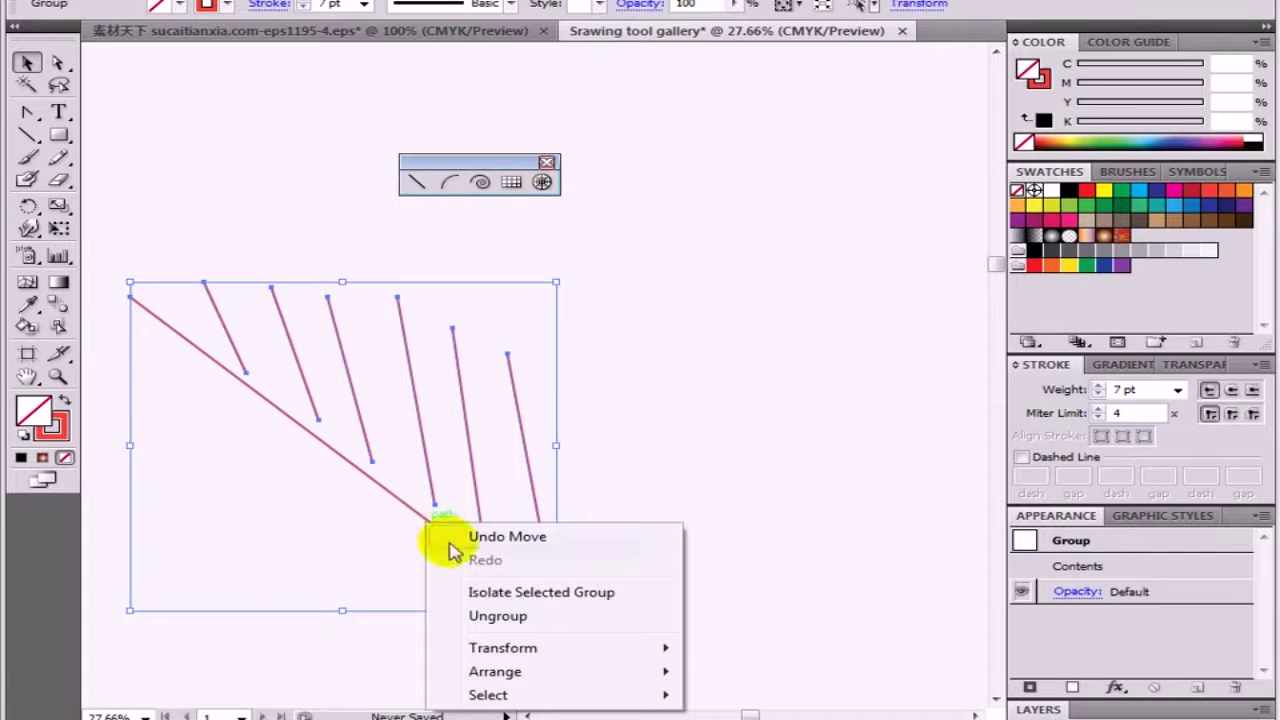
{"action": "left_click", "coordinate": [507, 616]}
{"action": "left_click", "coordinate": [616, 432]}
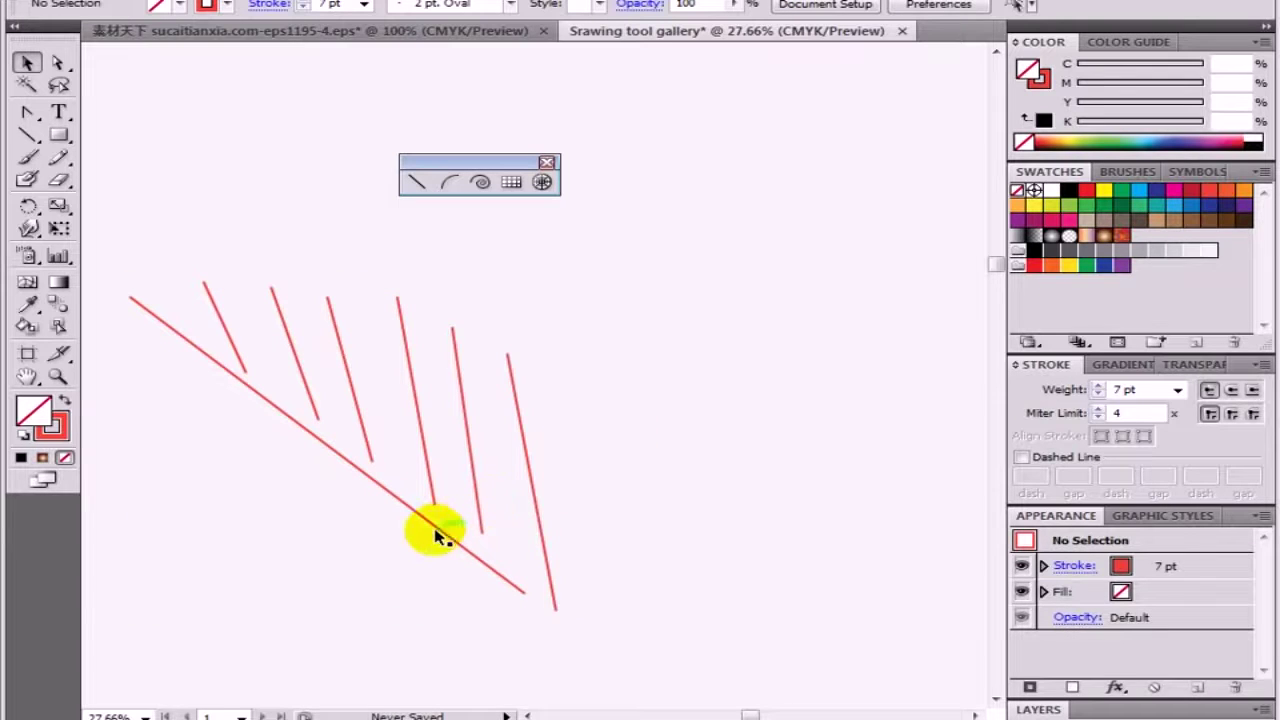
{"action": "mouse_move", "coordinate": [492, 411]}
{"action": "left_mouse_down"}
{"action": "mouse_move", "coordinate": [210, 333]}
{"action": "mouse_move", "coordinate": [226, 360]}
{"action": "left_mouse_up"}
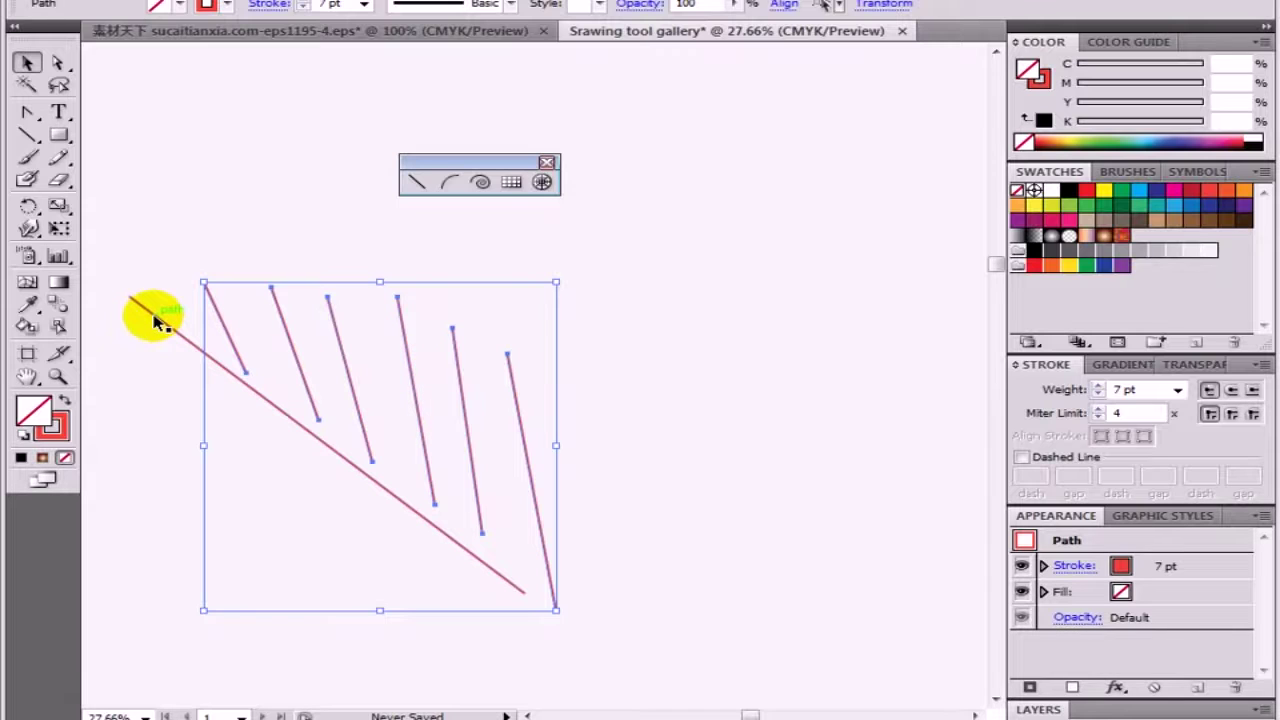
Step: Group the six vein lines and drag the group slightly higher along the diagonal
{"action": "right_click", "coordinate": [339, 351]}
{"action": "left_click", "coordinate": [405, 423]}
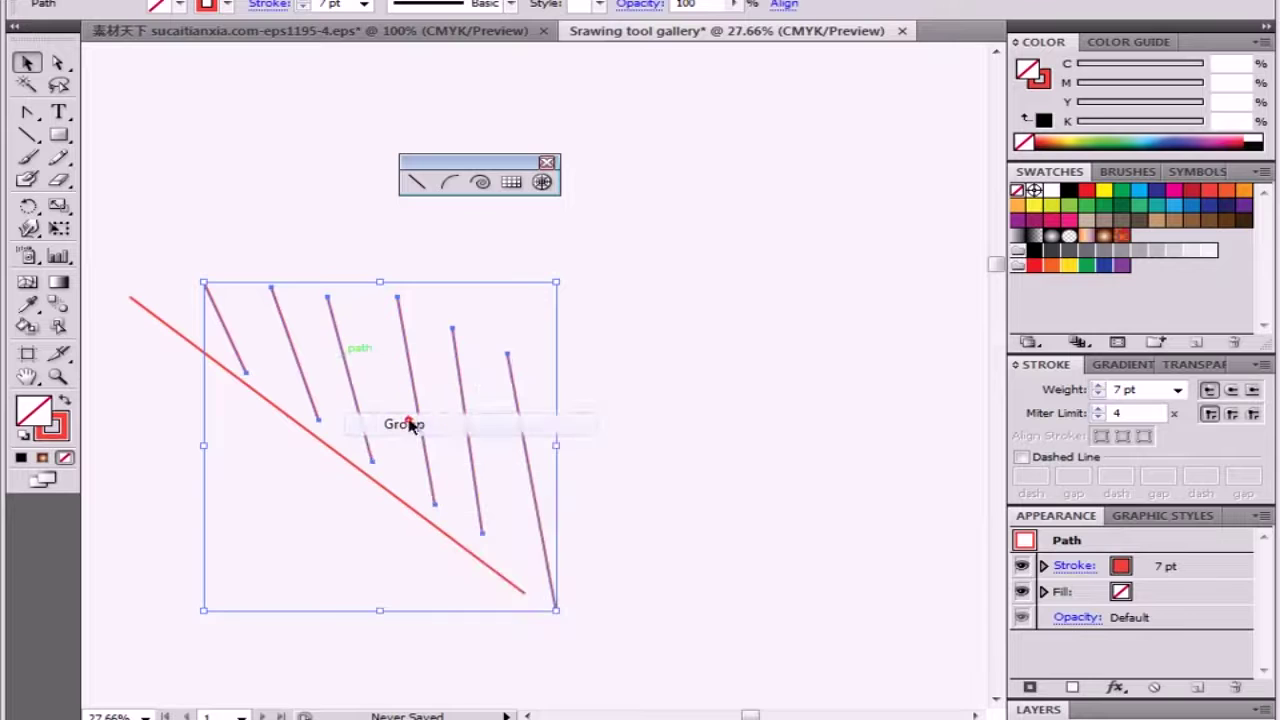
{"action": "left_click", "coordinate": [580, 320]}
{"action": "mouse_move", "coordinate": [634, 349]}
{"action": "left_mouse_down"}
{"action": "mouse_move", "coordinate": [469, 394]}
{"action": "mouse_move", "coordinate": [551, 333]}
{"action": "mouse_move", "coordinate": [452, 370]}
{"action": "left_mouse_up"}
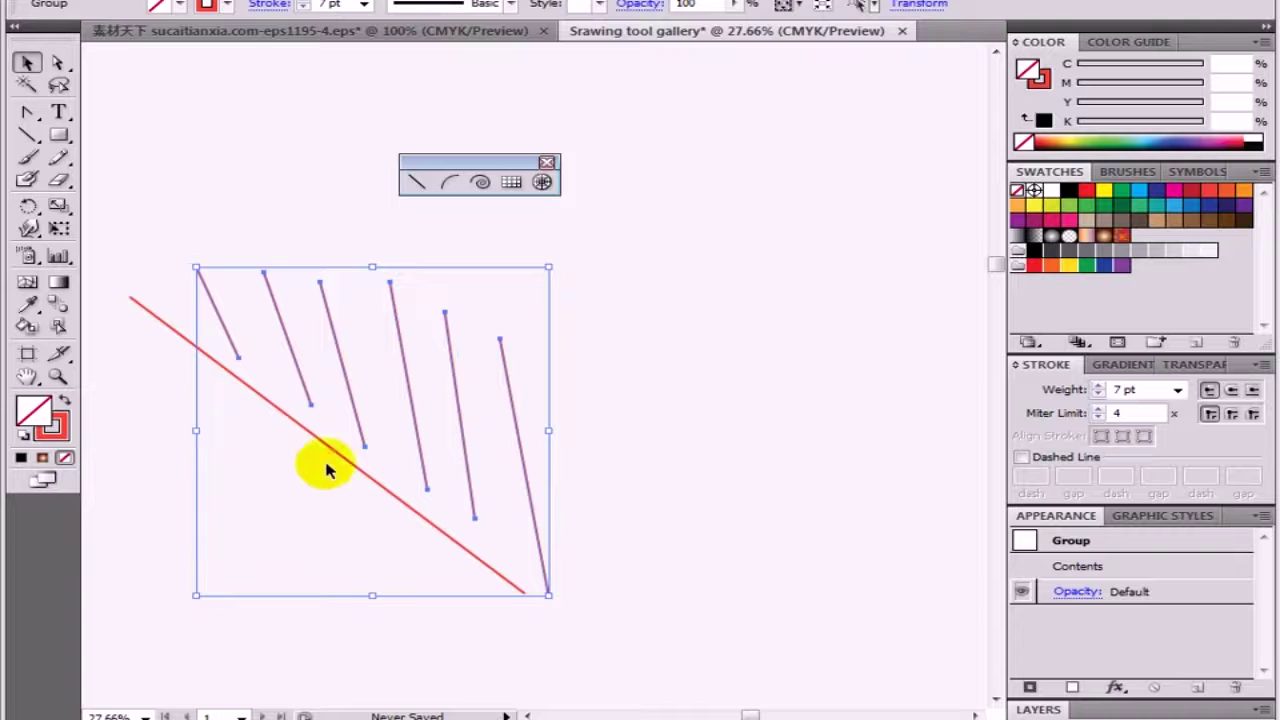
Step: Reflect a copy of the vein group across the vertical axis, previewing before copying
{"action": "right_click", "coordinate": [510, 375]}
{"action": "mouse_move", "coordinate": [587, 499]}
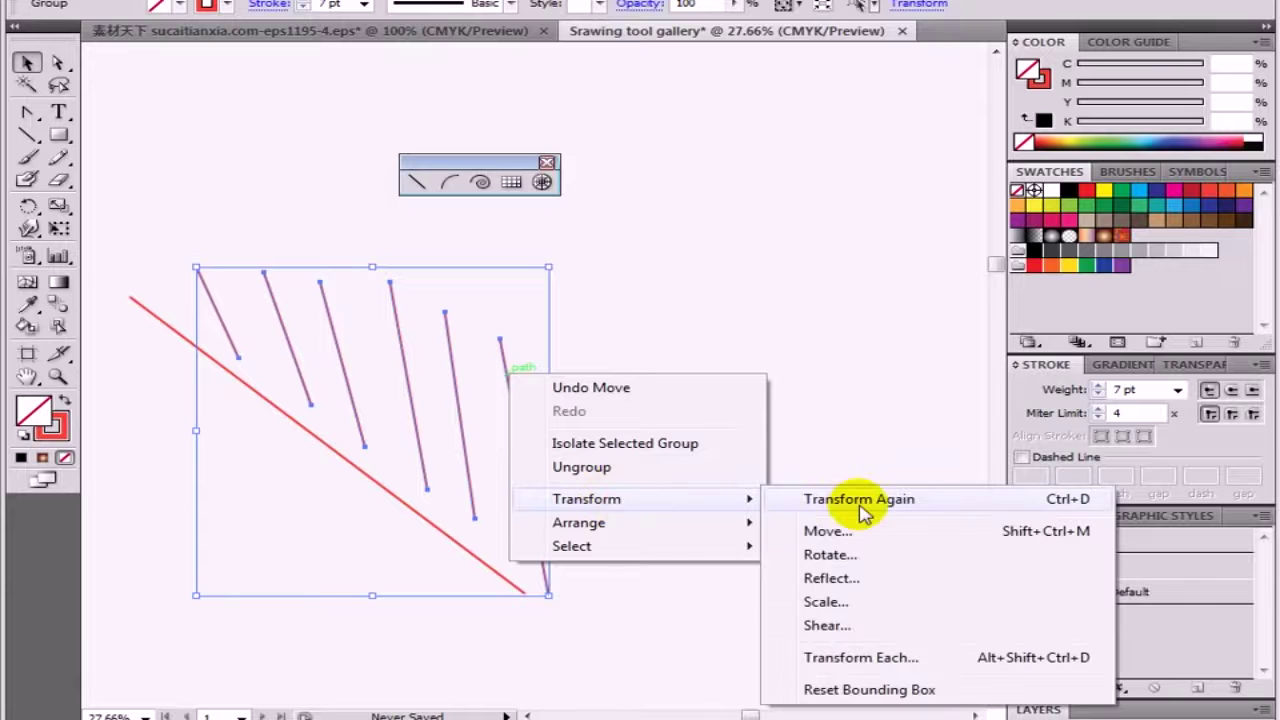
{"action": "left_click", "coordinate": [828, 578]}
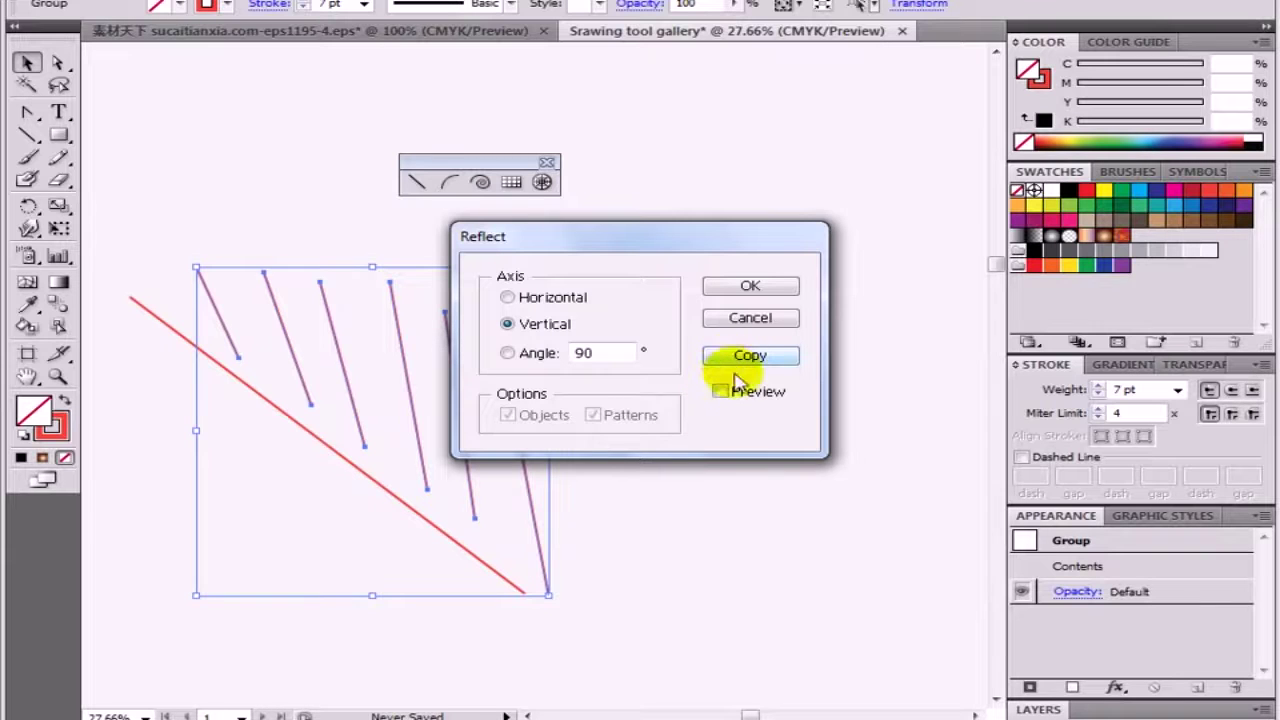
{"action": "left_click", "coordinate": [735, 391]}
{"action": "left_click", "coordinate": [739, 363]}
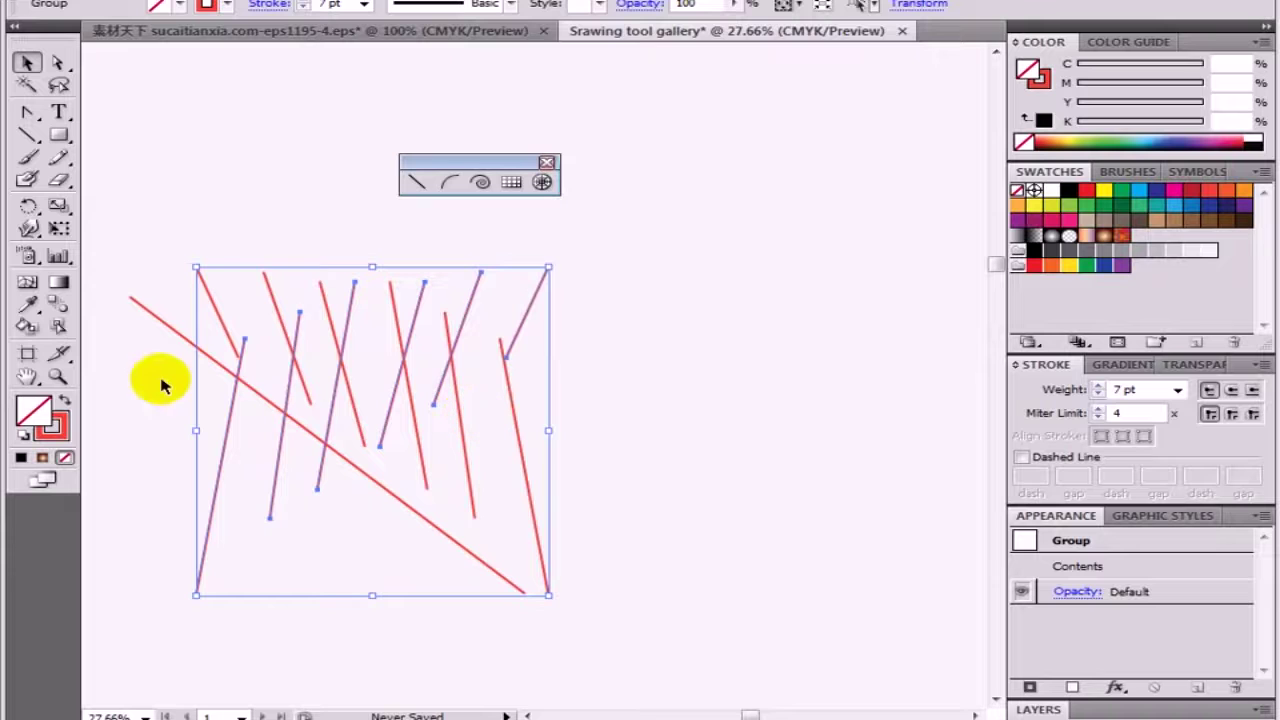
Step: Rotate the mirrored vein copy toward horizontal and move it below the midrib
{"action": "left_click", "coordinate": [59, 229]}
{"action": "mouse_move", "coordinate": [637, 605]}
{"action": "left_mouse_down"}
{"action": "mouse_move", "coordinate": [630, 398]}
{"action": "mouse_move", "coordinate": [571, 277]}
{"action": "left_mouse_up"}
{"action": "left_click_drag", "start_coordinate": [697, 355], "coordinate": [535, 286]}
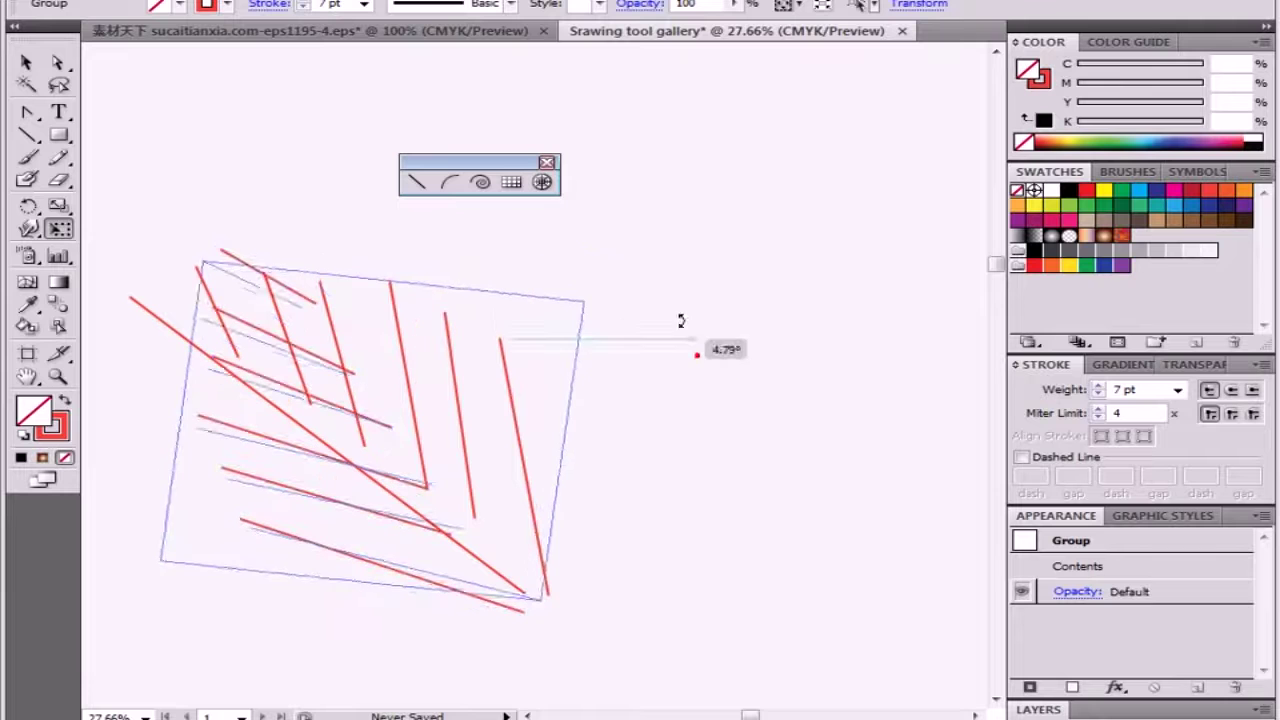
{"action": "left_click_drag", "start_coordinate": [414, 486], "coordinate": [363, 517]}
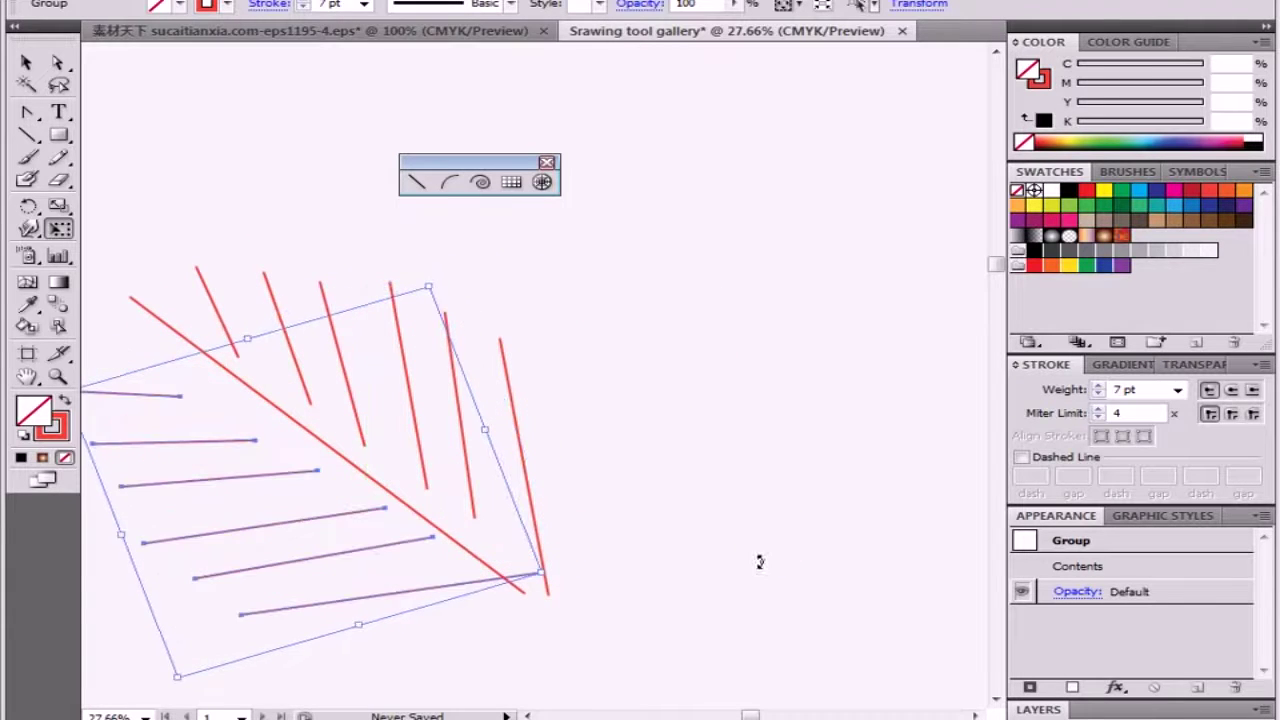
{"action": "left_click_drag", "start_coordinate": [760, 560], "coordinate": [748, 575]}
{"action": "left_click_drag", "start_coordinate": [380, 557], "coordinate": [355, 590]}
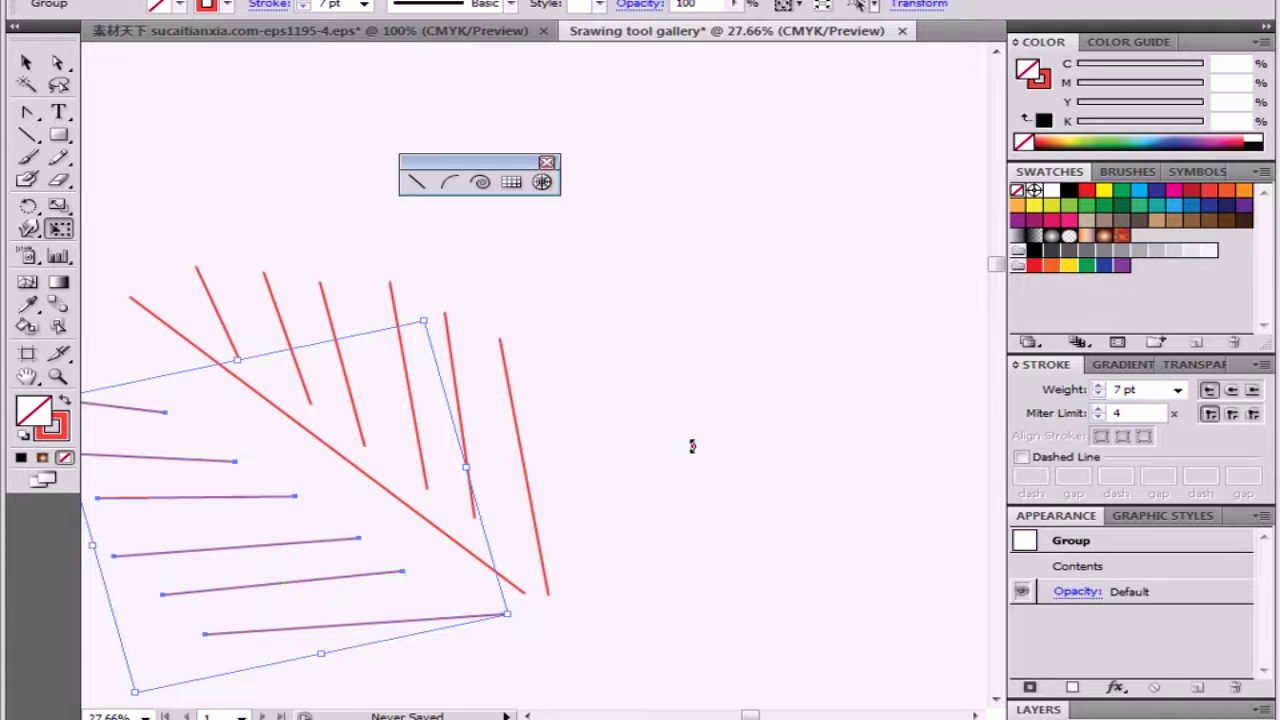
Step: Fine-tune the copy's angle and position under the midrib, then deselect it
{"action": "left_click_drag", "start_coordinate": [425, 490], "coordinate": [679, 436]}
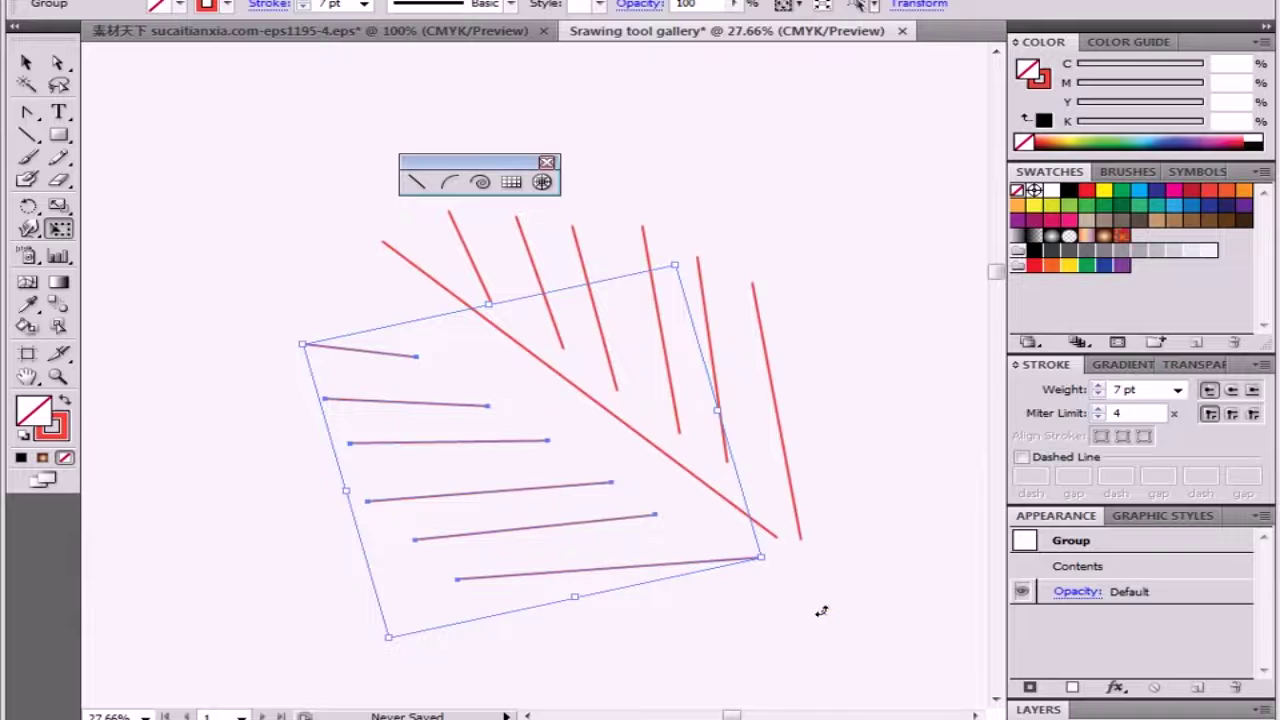
{"action": "mouse_move", "coordinate": [815, 606]}
{"action": "left_mouse_down"}
{"action": "mouse_move", "coordinate": [770, 607]}
{"action": "mouse_move", "coordinate": [765, 632]}
{"action": "left_mouse_up"}
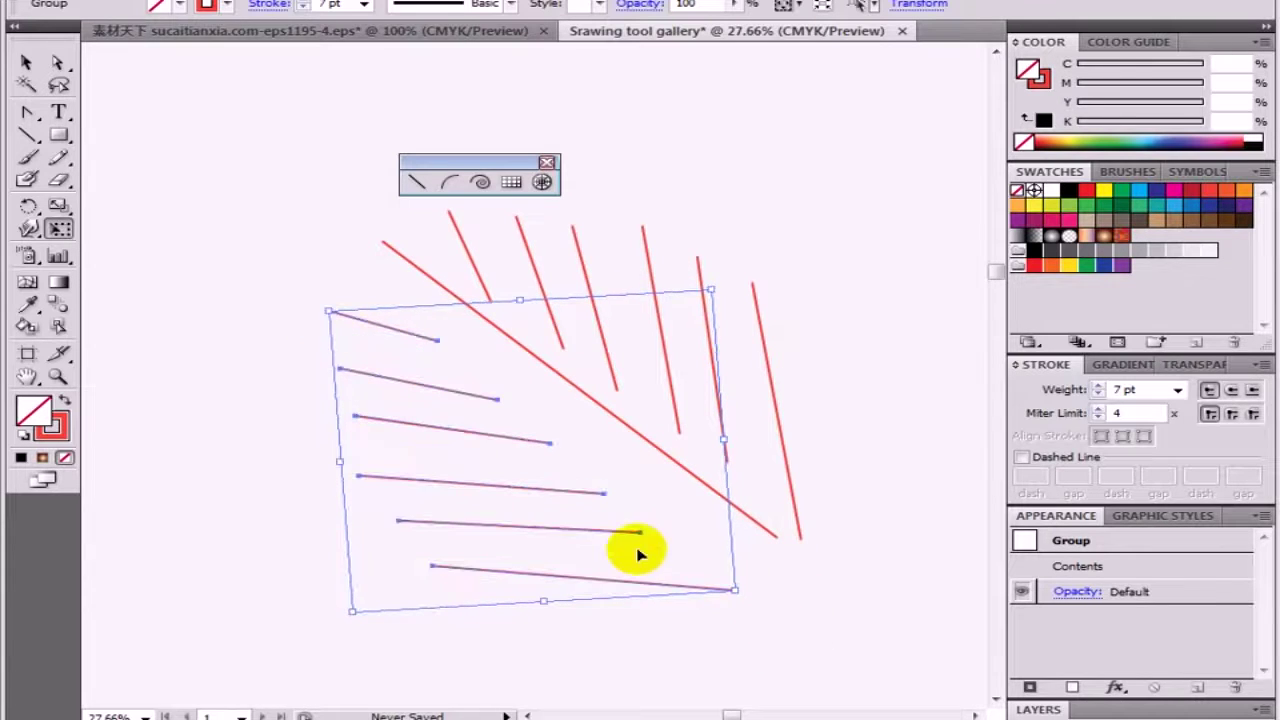
{"action": "left_click_drag", "start_coordinate": [586, 528], "coordinate": [600, 515]}
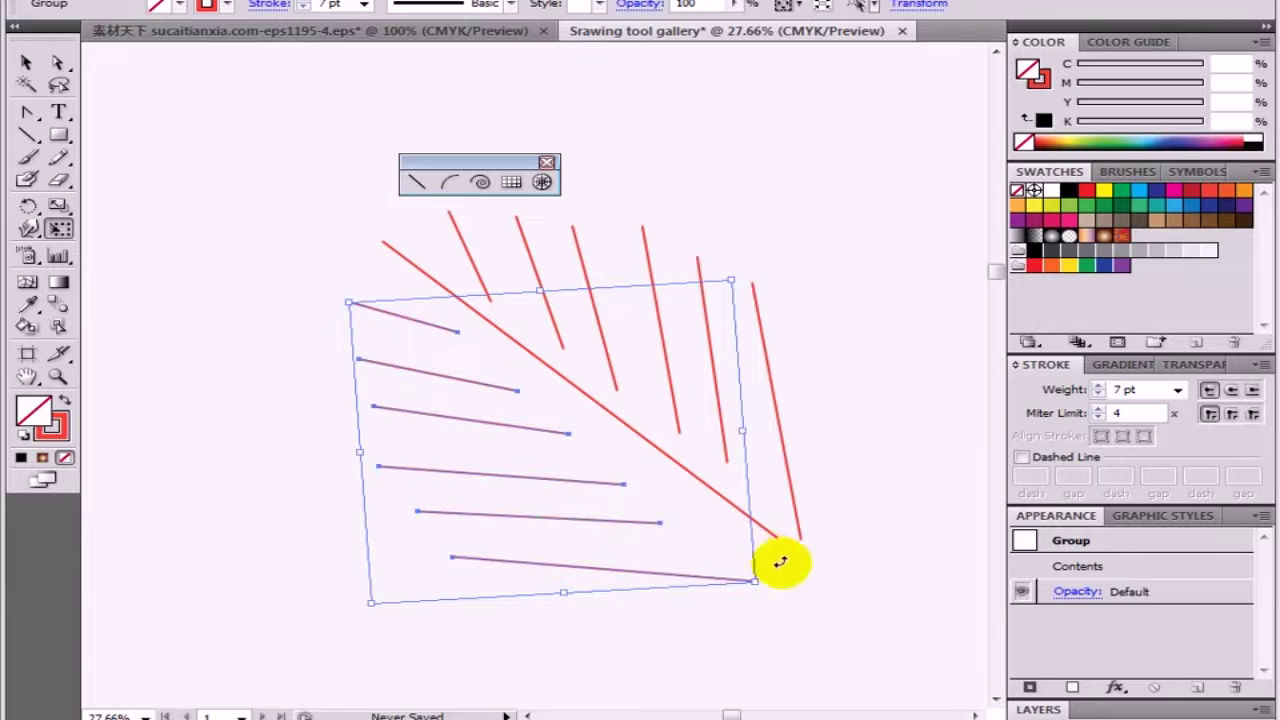
{"action": "left_click_drag", "start_coordinate": [789, 594], "coordinate": [788, 595]}
{"action": "left_click_drag", "start_coordinate": [631, 523], "coordinate": [640, 517]}
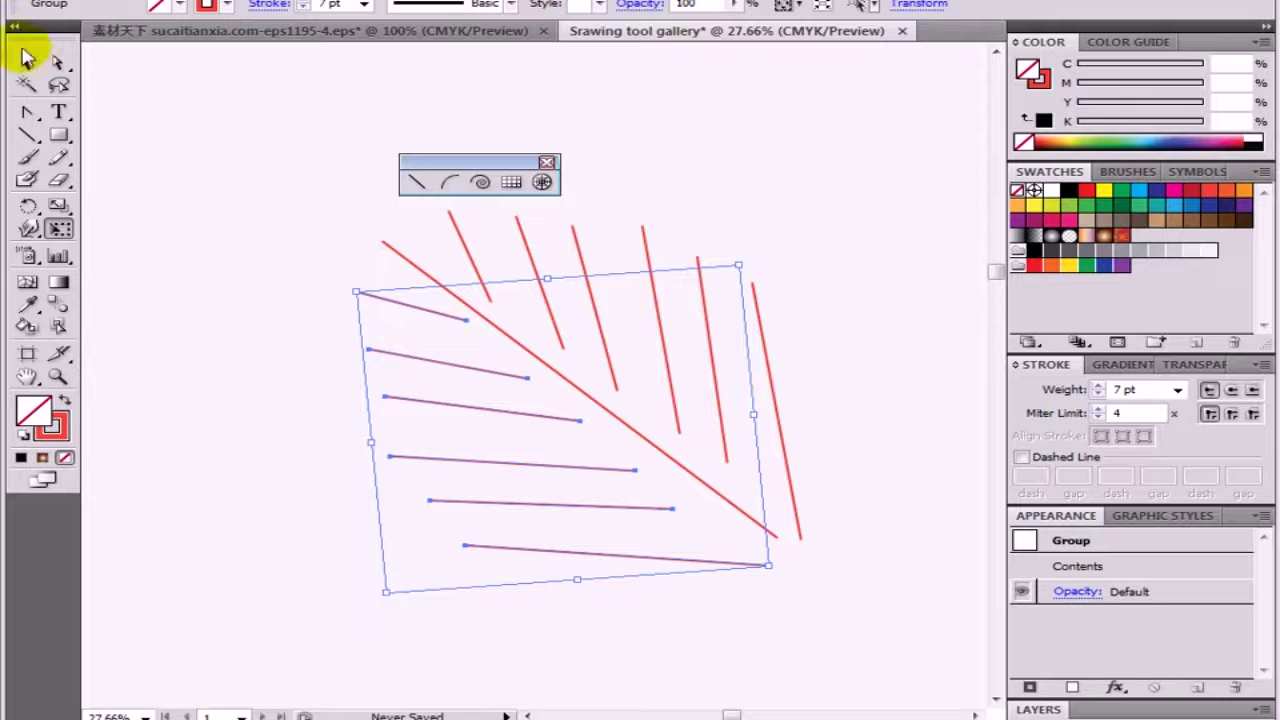
{"action": "left_click", "coordinate": [27, 61]}
{"action": "left_click", "coordinate": [774, 191]}
{"action": "left_click_drag", "start_coordinate": [797, 298], "coordinate": [575, 310]}
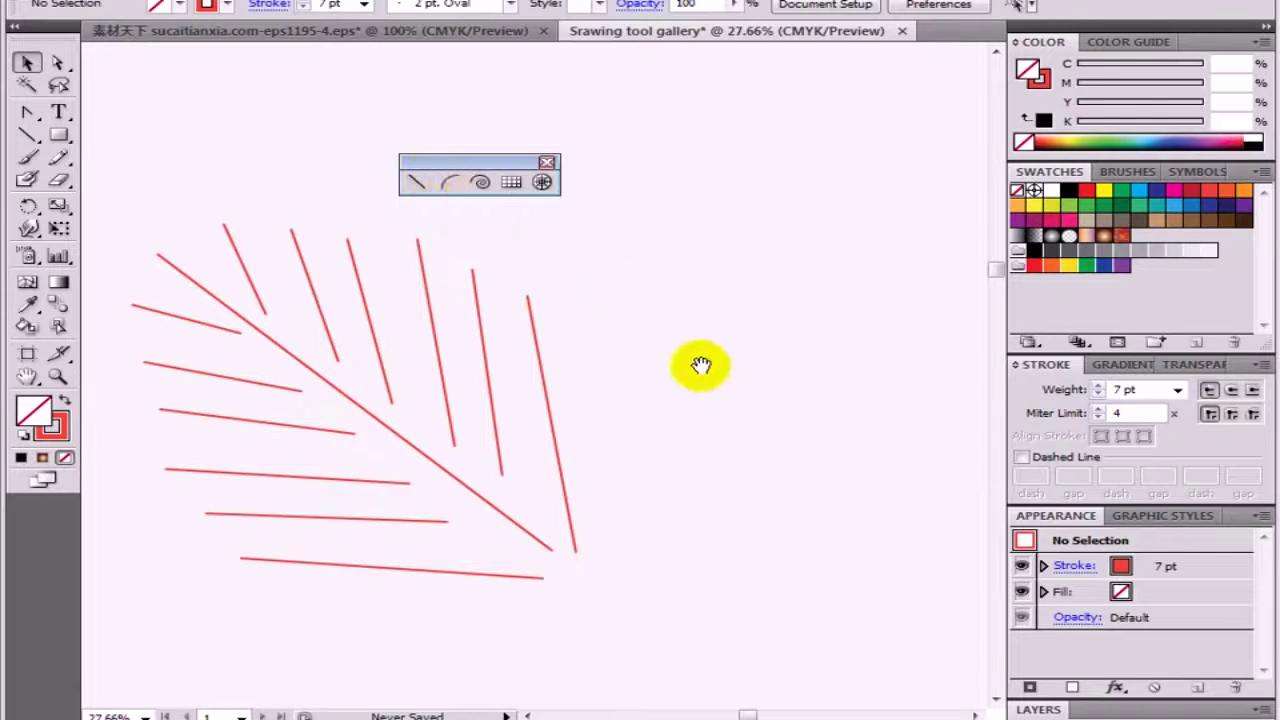
Step: Draw several arcs curving right from a shared base point
{"action": "left_click_drag", "start_coordinate": [700, 363], "coordinate": [560, 330]}
{"action": "scroll", "coordinate": [590, 344], "scroll_direction": "down", "scroll_amount": 1}
{"action": "scroll", "coordinate": [457, 391], "scroll_direction": "down", "scroll_amount": 1}
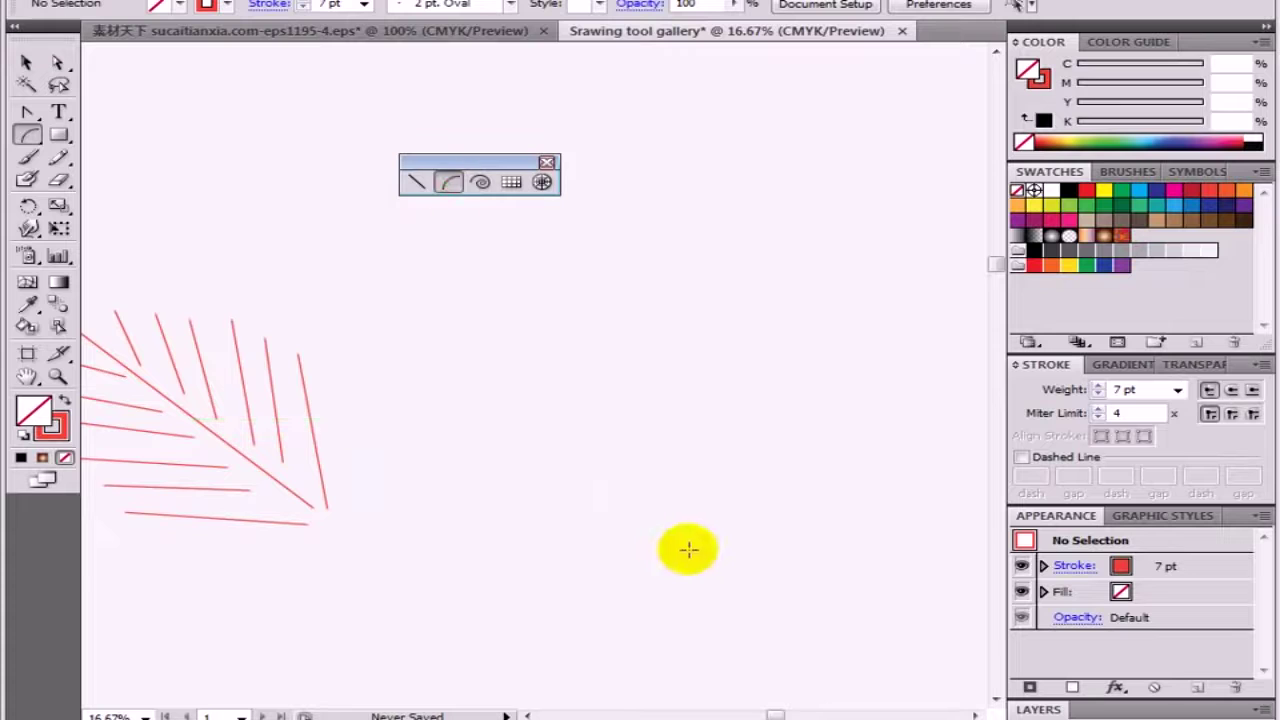
{"action": "mouse_move", "coordinate": [720, 545]}
{"action": "left_mouse_down"}
{"action": "mouse_move", "coordinate": [630, 535]}
{"action": "mouse_move", "coordinate": [818, 262]}
{"action": "left_mouse_up"}
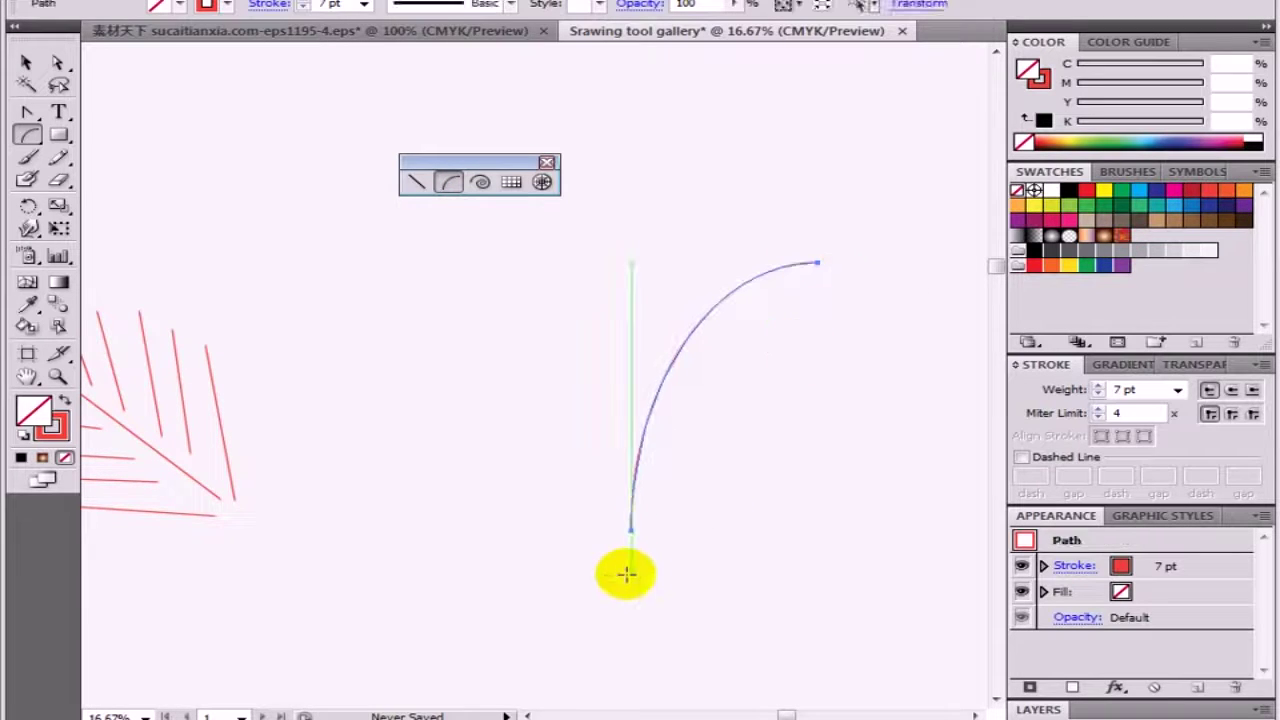
{"action": "left_click_drag", "start_coordinate": [617, 541], "coordinate": [771, 233]}
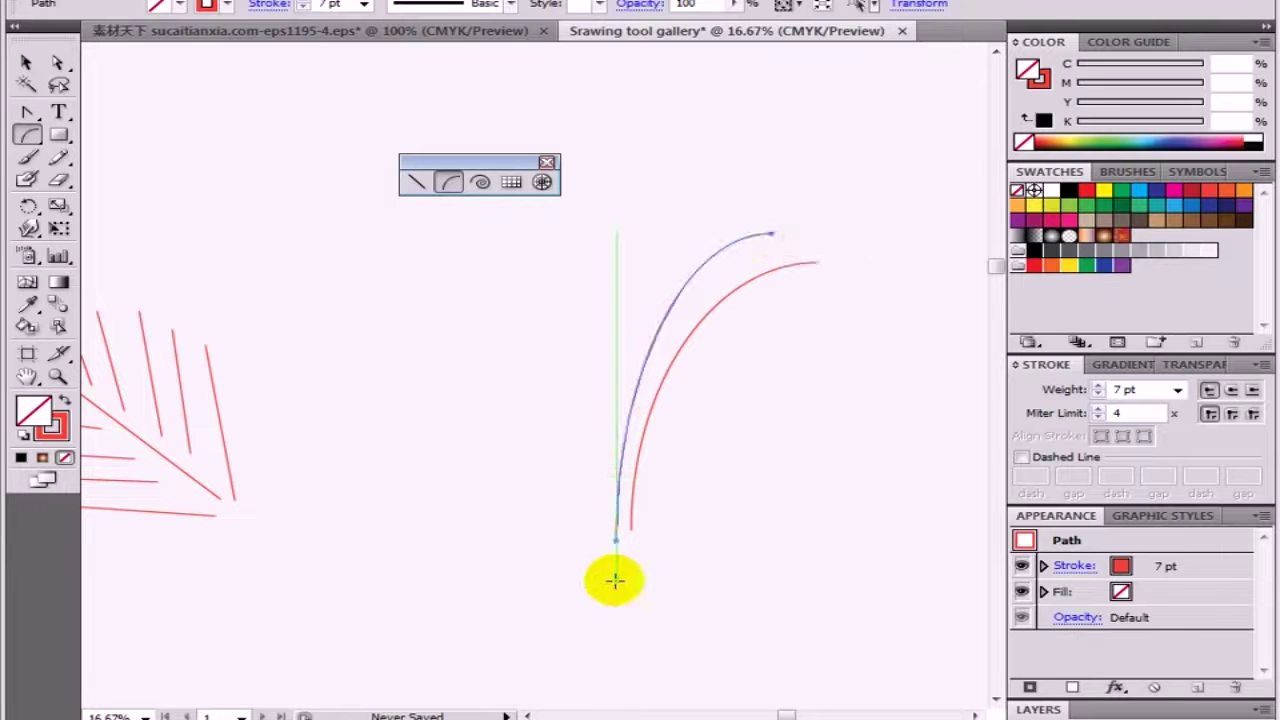
{"action": "left_click_drag", "start_coordinate": [608, 542], "coordinate": [716, 210]}
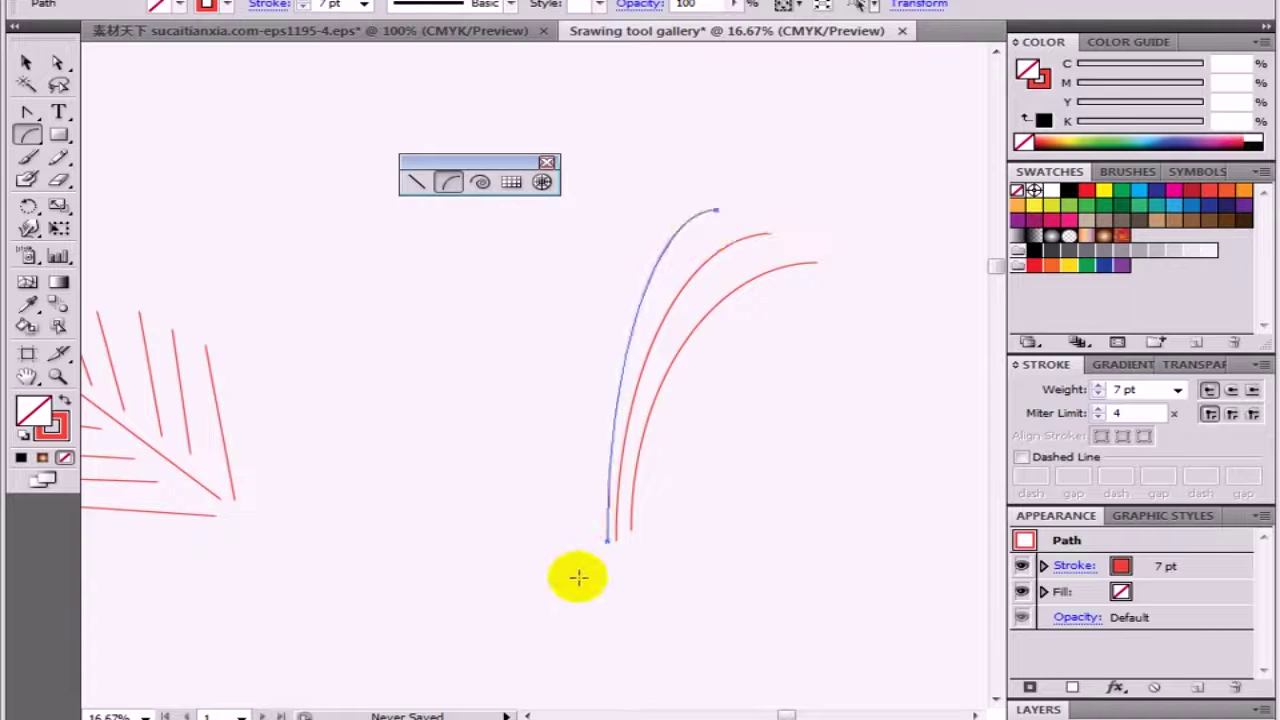
{"action": "left_click_drag", "start_coordinate": [593, 547], "coordinate": [662, 180]}
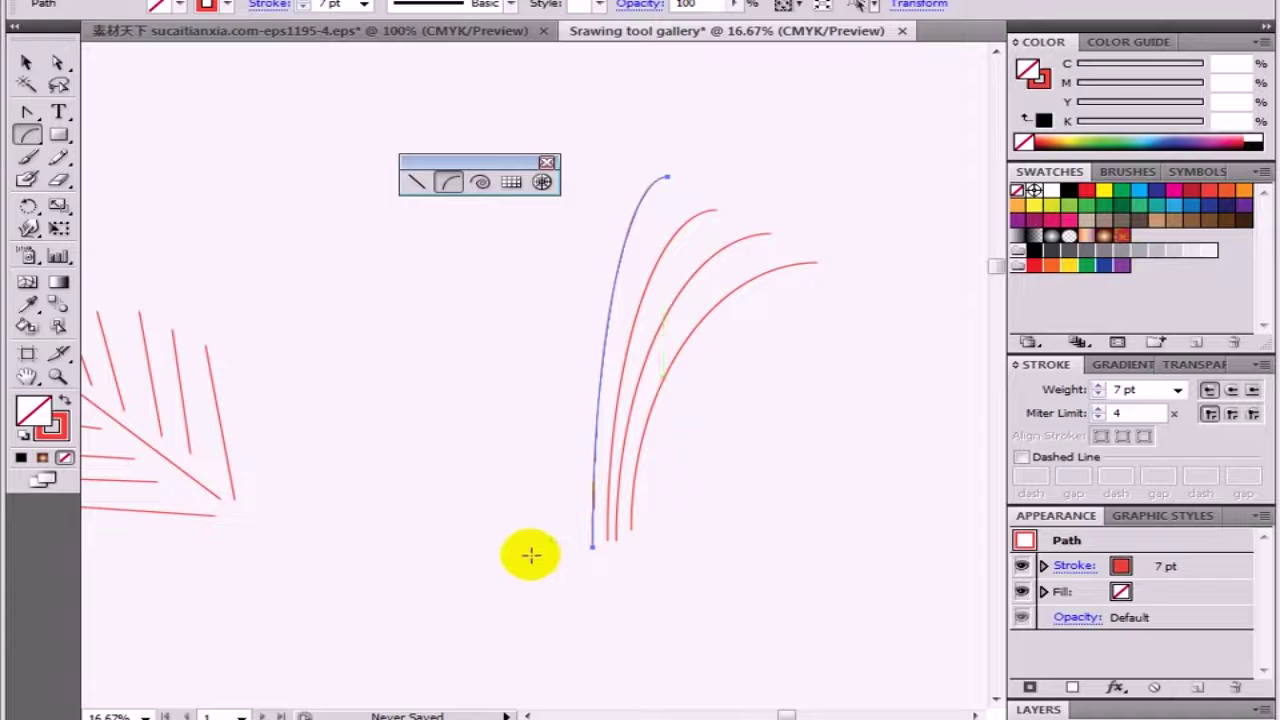
{"action": "mouse_move", "coordinate": [564, 551]}
{"action": "left_mouse_down"}
{"action": "mouse_move", "coordinate": [565, 465]}
{"action": "mouse_move", "coordinate": [640, 137]}
{"action": "left_mouse_up"}
Step: Add left-curving arcs from the same base to complete the fan, then deselect
{"action": "mouse_move", "coordinate": [547, 542]}
{"action": "left_mouse_down"}
{"action": "mouse_move", "coordinate": [333, 272]}
{"action": "mouse_move", "coordinate": [369, 289]}
{"action": "mouse_move", "coordinate": [349, 290]}
{"action": "left_mouse_up"}
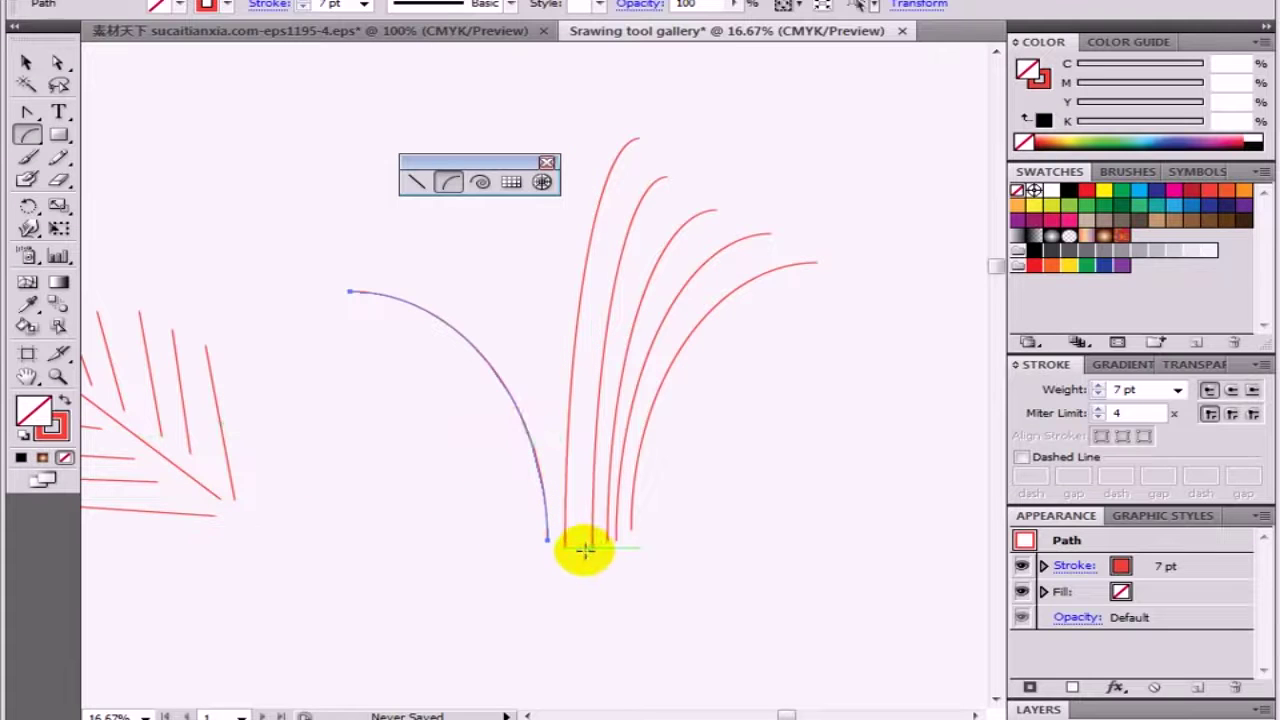
{"action": "left_click_drag", "start_coordinate": [566, 547], "coordinate": [350, 244]}
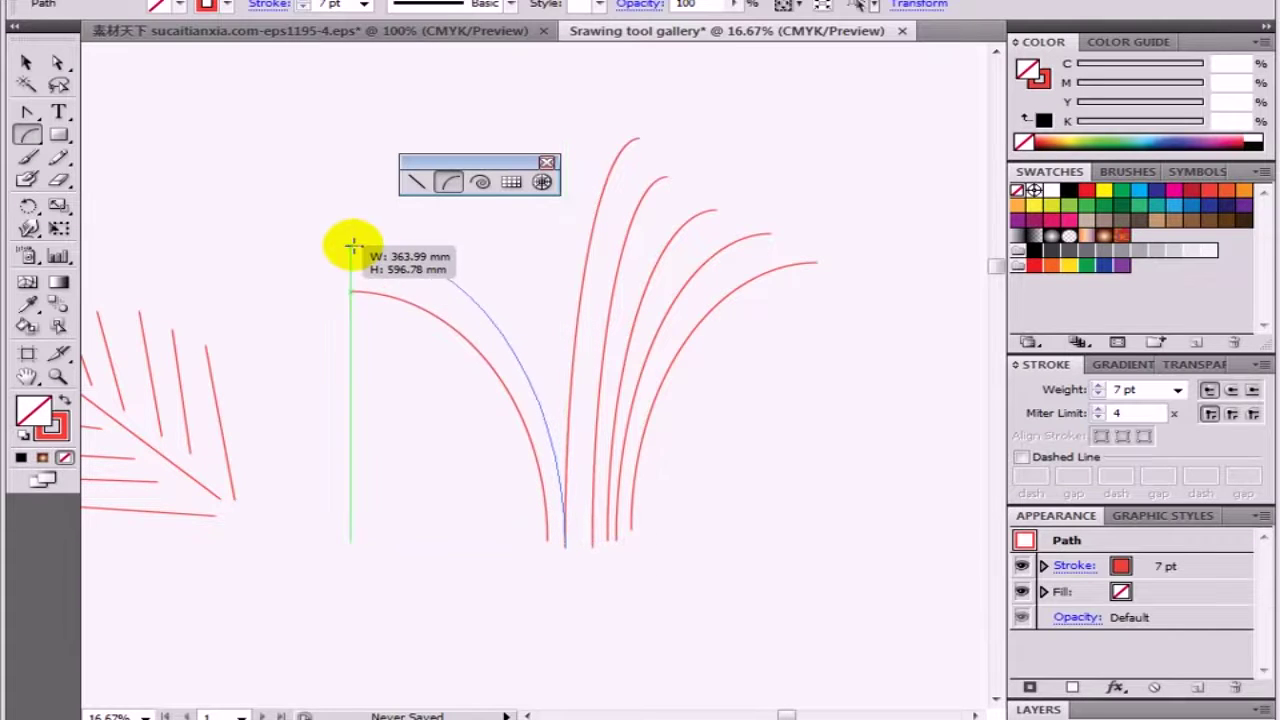
{"action": "mouse_move", "coordinate": [592, 548]}
{"action": "left_mouse_down"}
{"action": "mouse_move", "coordinate": [446, 252]}
{"action": "mouse_move", "coordinate": [371, 210]}
{"action": "left_mouse_up"}
{"action": "left_click_drag", "start_coordinate": [603, 543], "coordinate": [445, 242]}
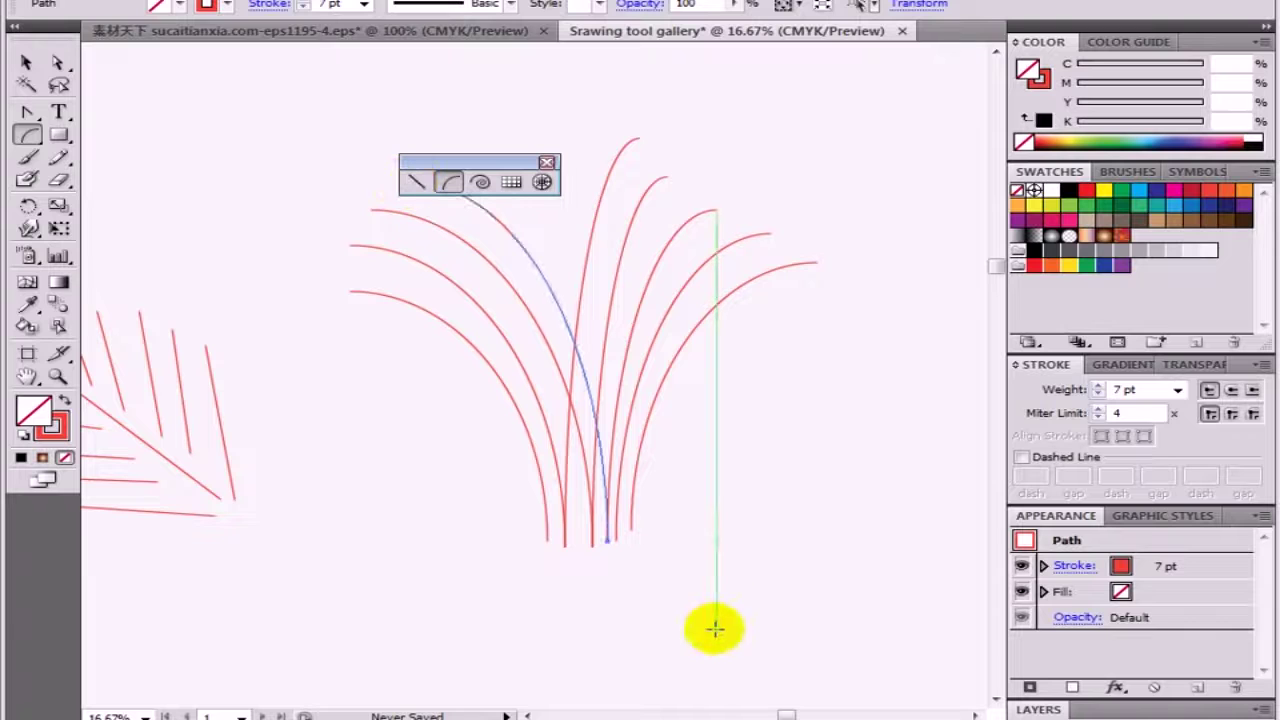
{"action": "left_click_drag", "start_coordinate": [614, 525], "coordinate": [449, 138]}
{"action": "left_click_drag", "start_coordinate": [599, 485], "coordinate": [468, 616]}
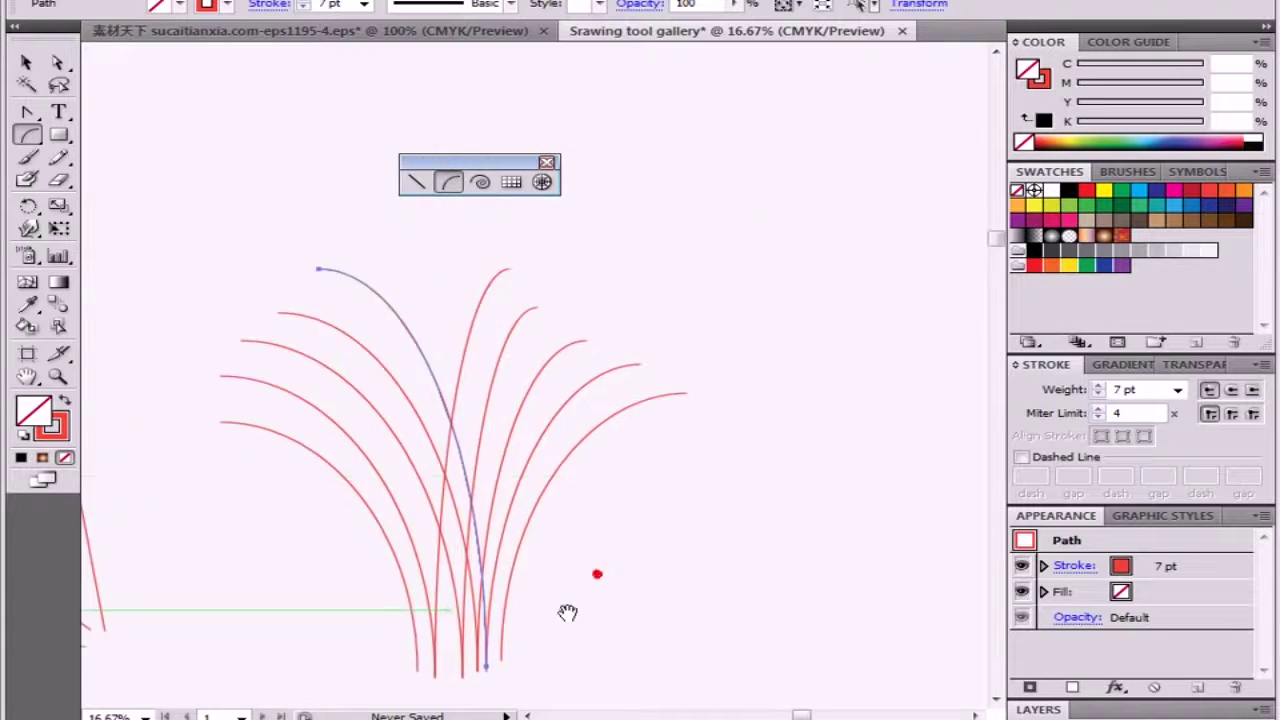
{"action": "left_click", "coordinate": [38, 68]}
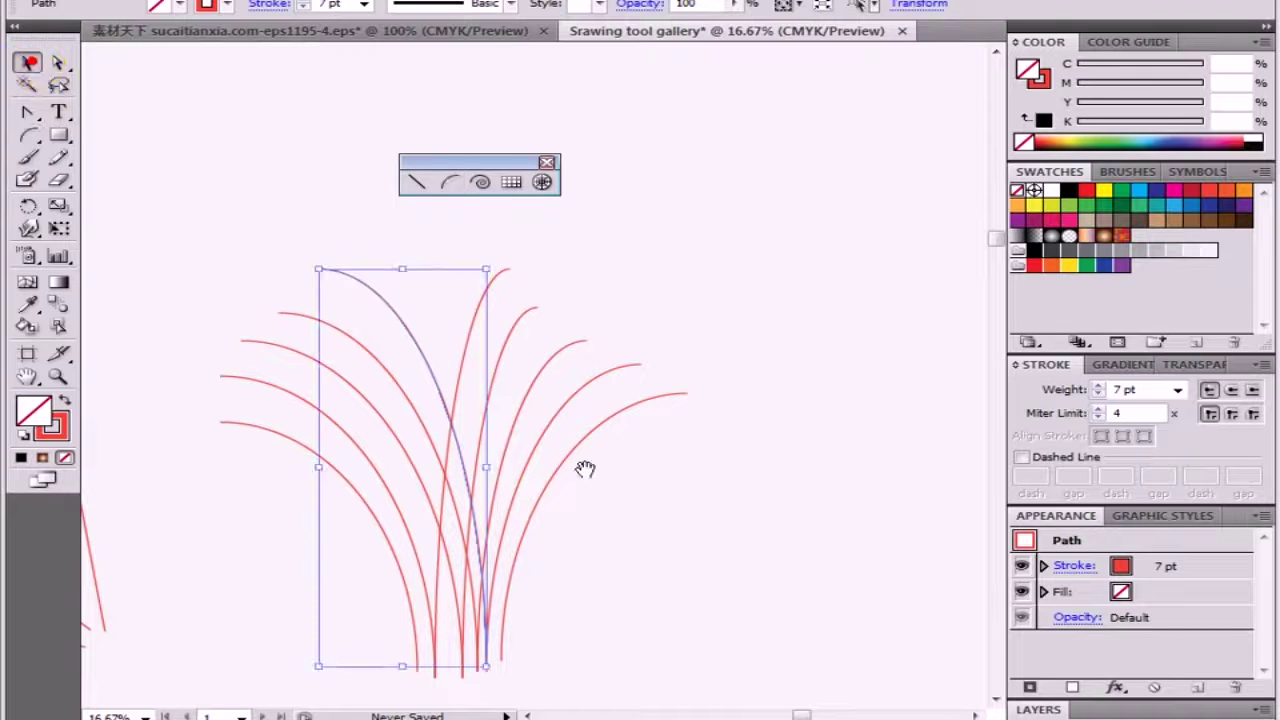
{"action": "left_click_drag", "start_coordinate": [686, 494], "coordinate": [351, 549]}
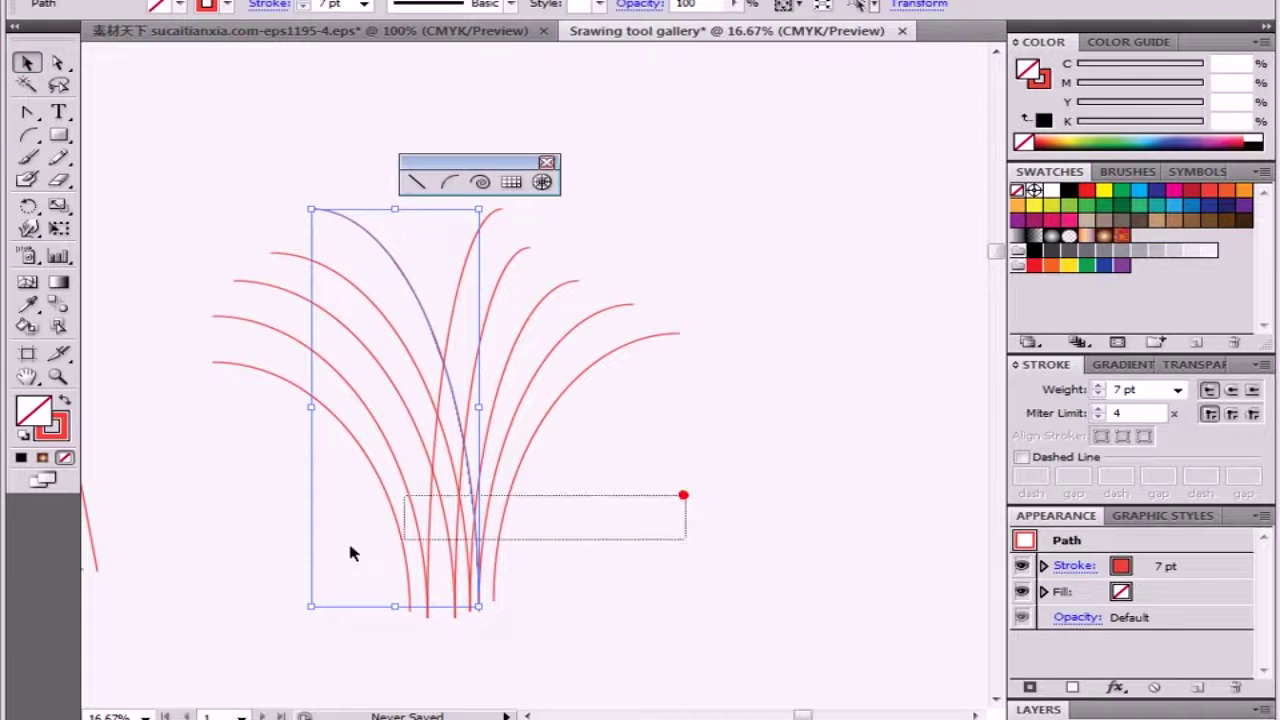
{"action": "left_click", "coordinate": [785, 510]}
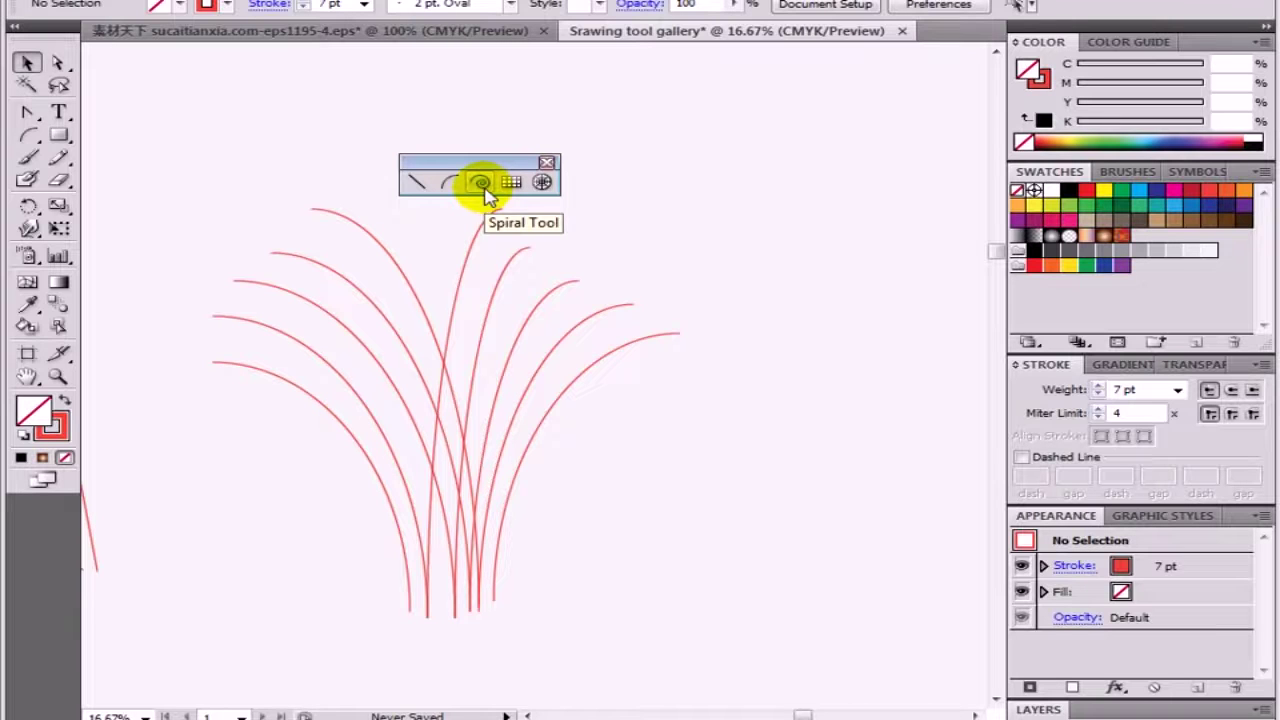
Step: Draw two spirals and move the second down so its tail joins the first
{"action": "left_click", "coordinate": [481, 183]}
{"action": "mouse_move", "coordinate": [559, 226]}
{"action": "left_mouse_down"}
{"action": "mouse_move", "coordinate": [731, 414]}
{"action": "mouse_move", "coordinate": [612, 334]}
{"action": "left_mouse_up"}
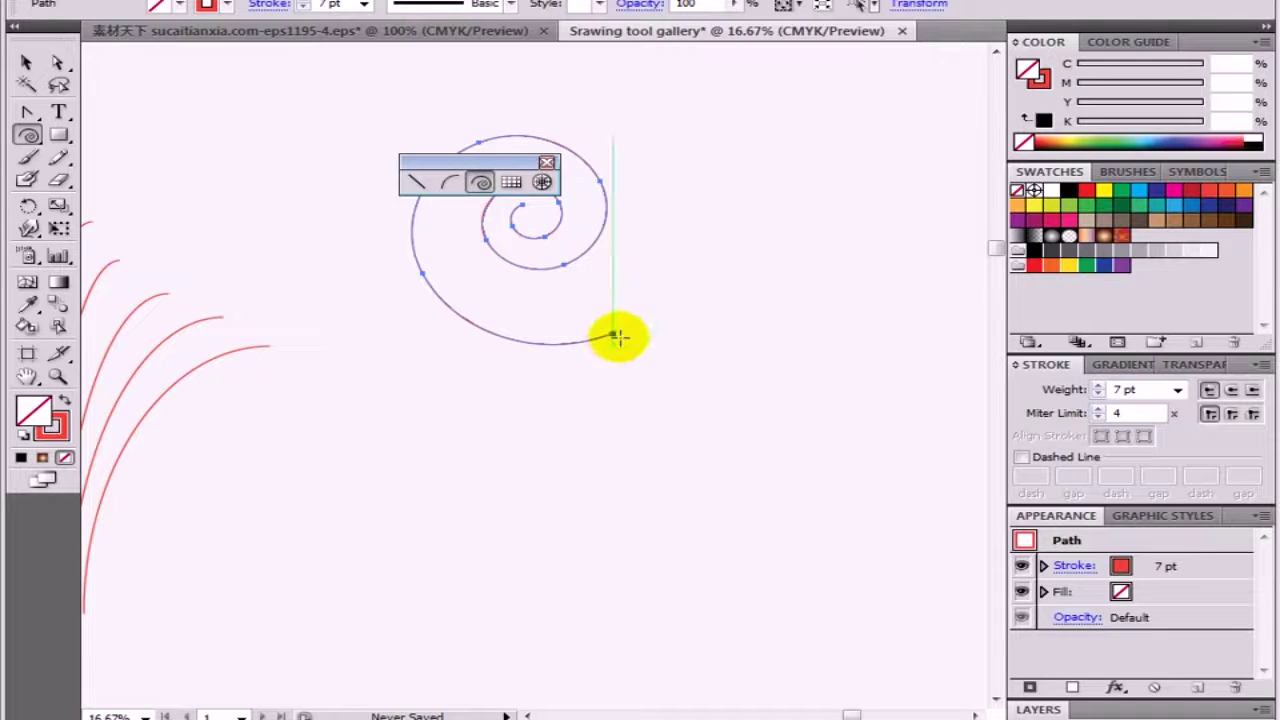
{"action": "mouse_move", "coordinate": [623, 340]}
{"action": "left_mouse_down"}
{"action": "mouse_move", "coordinate": [697, 484]}
{"action": "mouse_move", "coordinate": [594, 279]}
{"action": "left_mouse_up"}
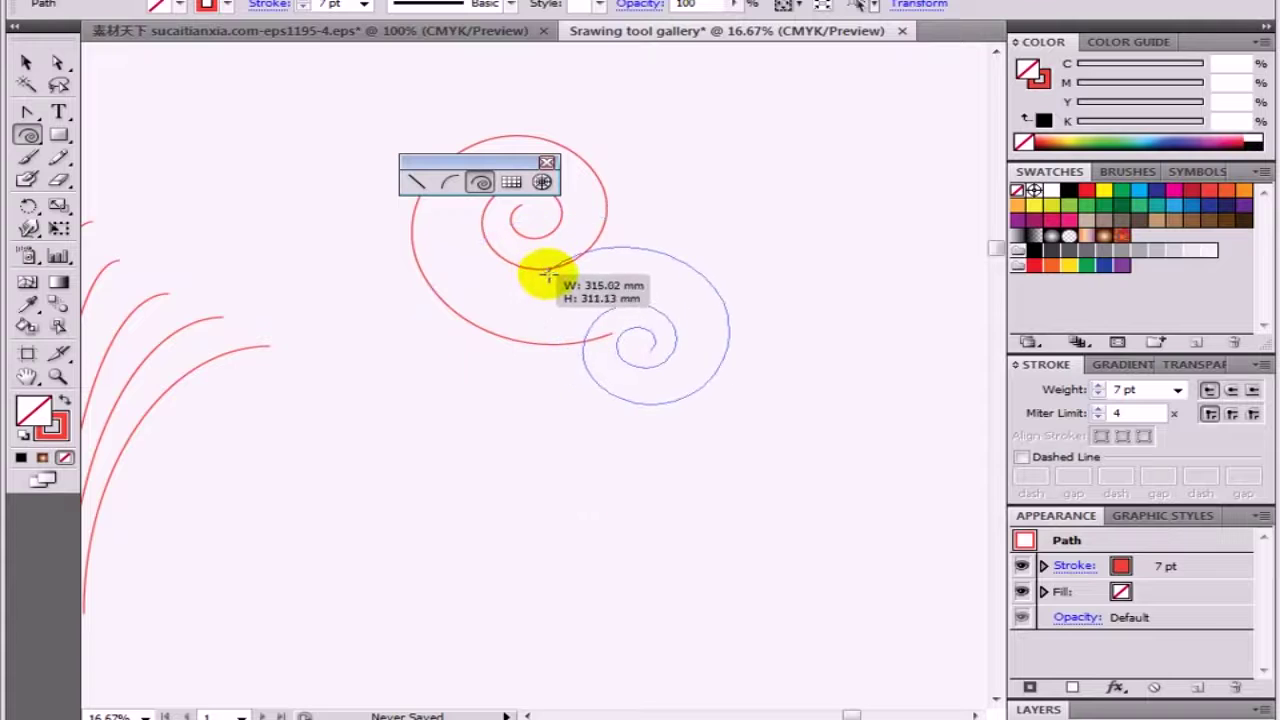
{"action": "left_click_drag", "start_coordinate": [594, 279], "coordinate": [573, 260]}
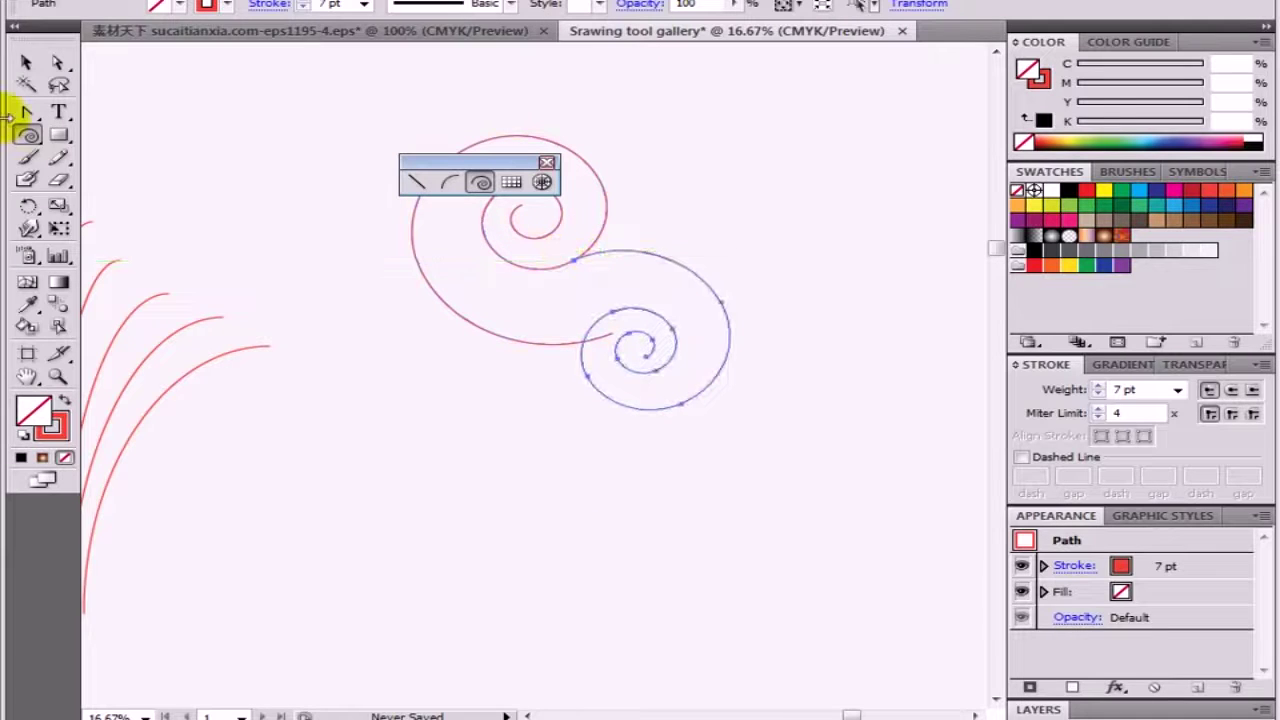
{"action": "left_click", "coordinate": [27, 63]}
{"action": "left_click_drag", "start_coordinate": [709, 386], "coordinate": [728, 470]}
{"action": "left_click", "coordinate": [914, 394]}
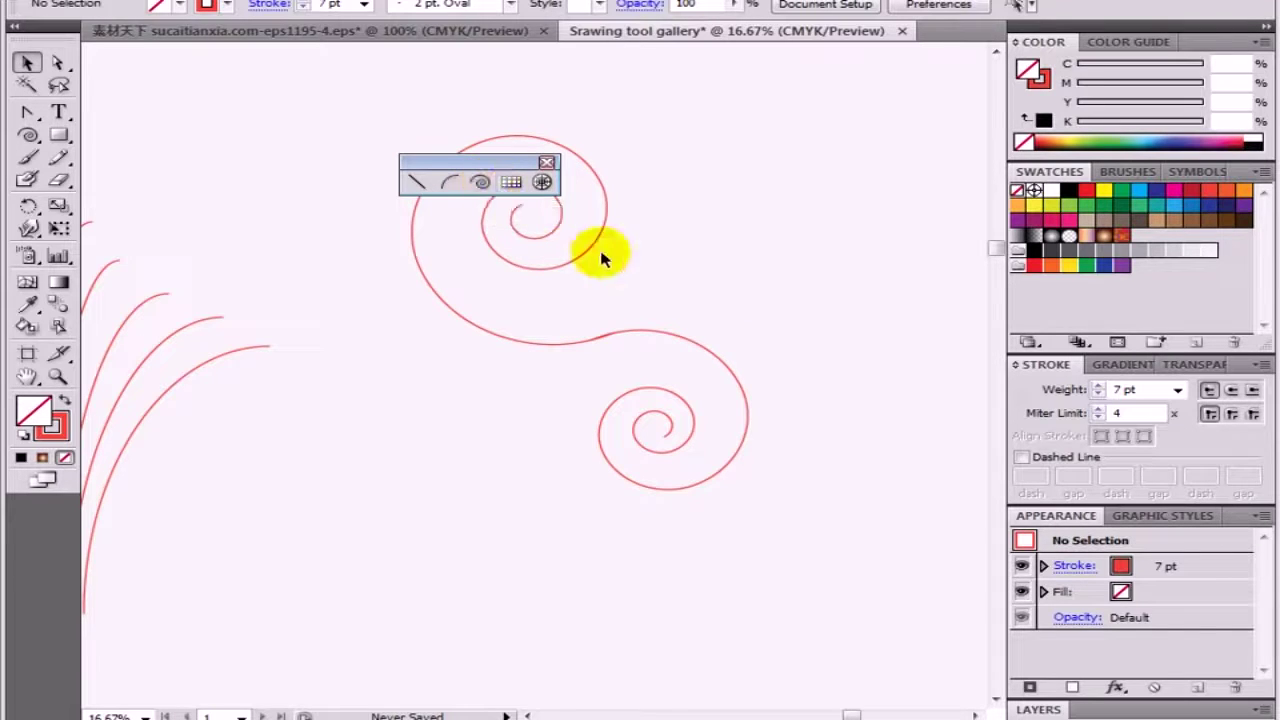
Step: Draw a red rectangular grid on the empty artboard
{"action": "left_click", "coordinate": [511, 183]}
{"action": "left_click_drag", "start_coordinate": [763, 340], "coordinate": [783, 351]}
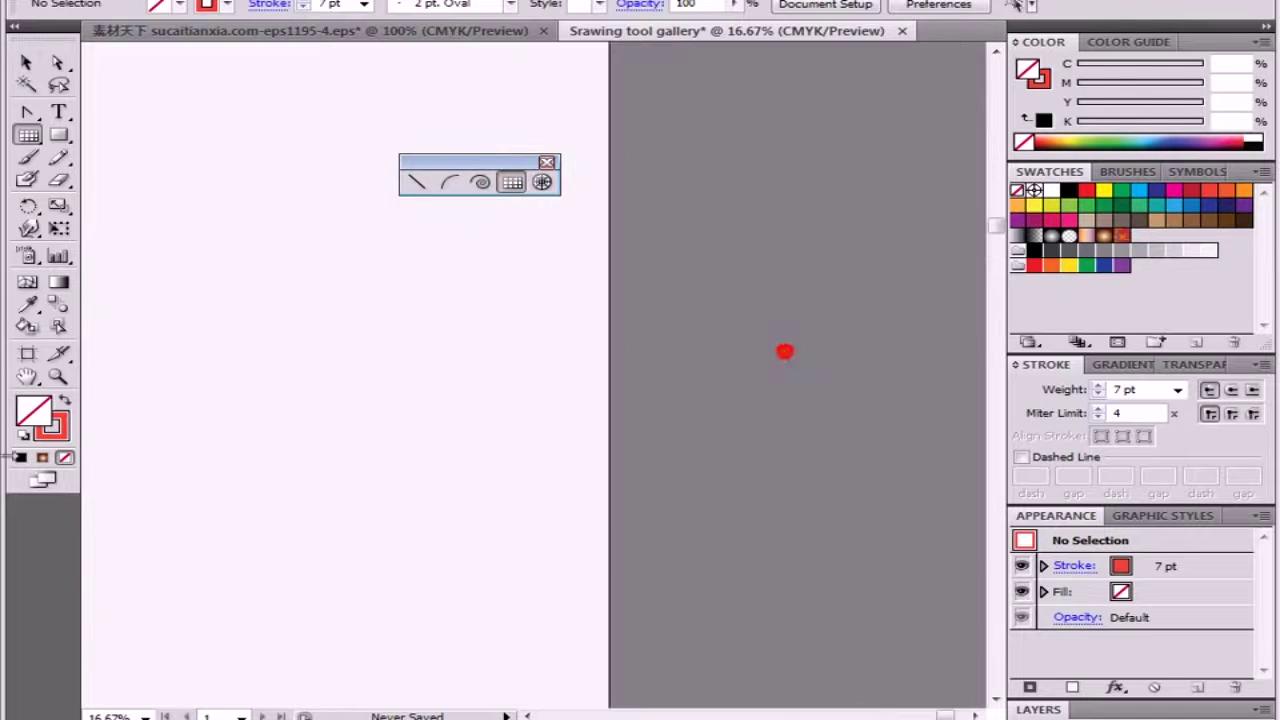
{"action": "left_click", "coordinate": [513, 183]}
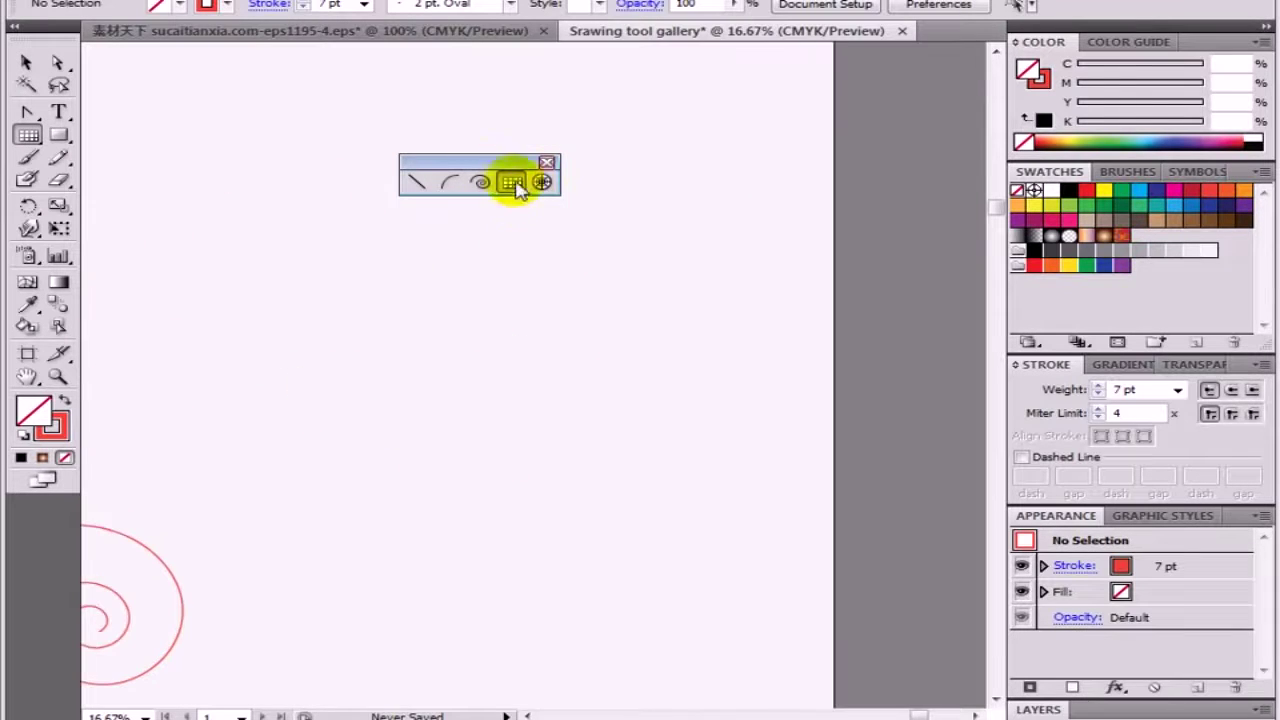
{"action": "left_click_drag", "start_coordinate": [200, 201], "coordinate": [586, 432]}
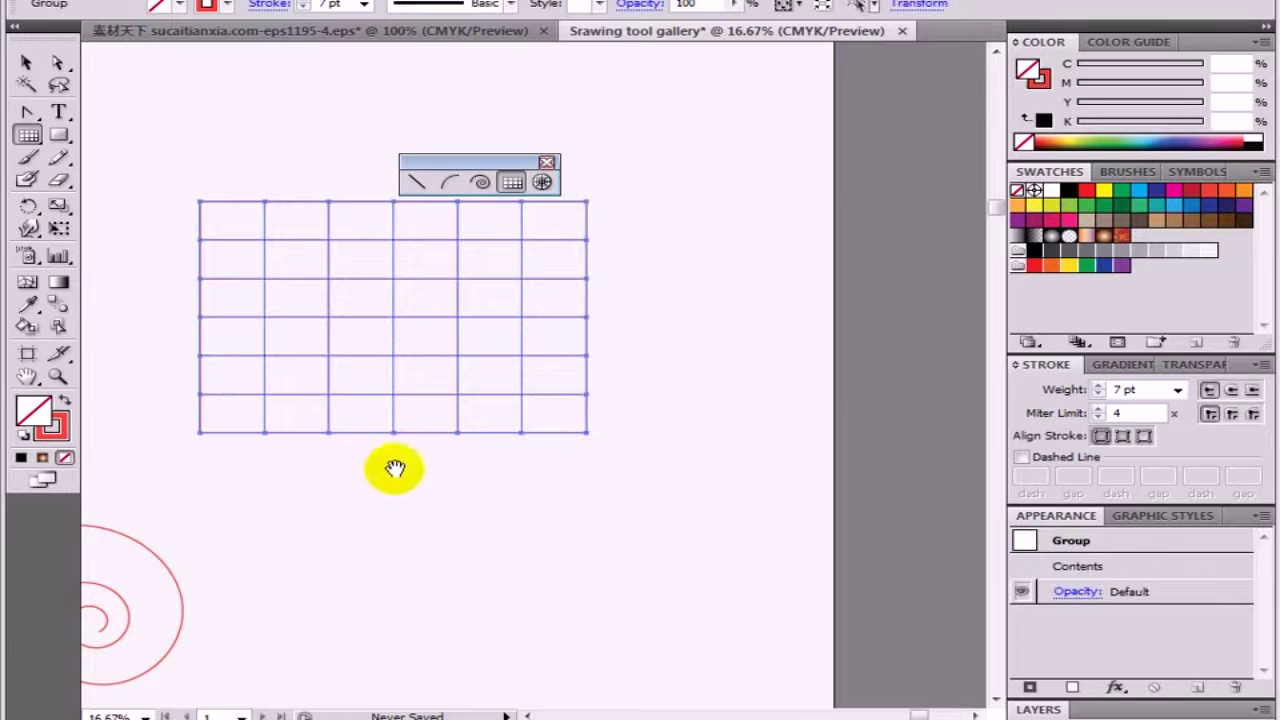
Step: Draw a second grid at lower right and bring up Rectangular Grid Tool Options (5 dividers each way)
{"action": "left_click_drag", "start_coordinate": [394, 469], "coordinate": [534, 560]}
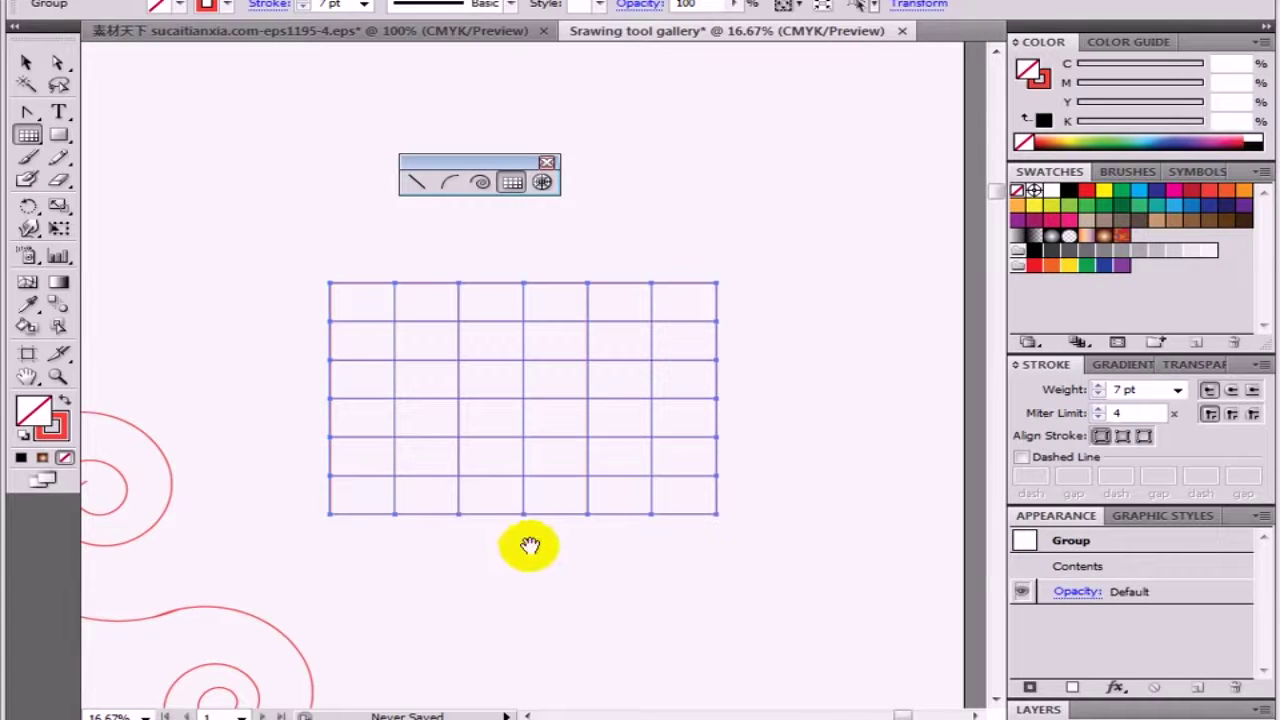
{"action": "left_click_drag", "start_coordinate": [443, 423], "coordinate": [369, 343]}
{"action": "left_click_drag", "start_coordinate": [429, 457], "coordinate": [422, 385]}
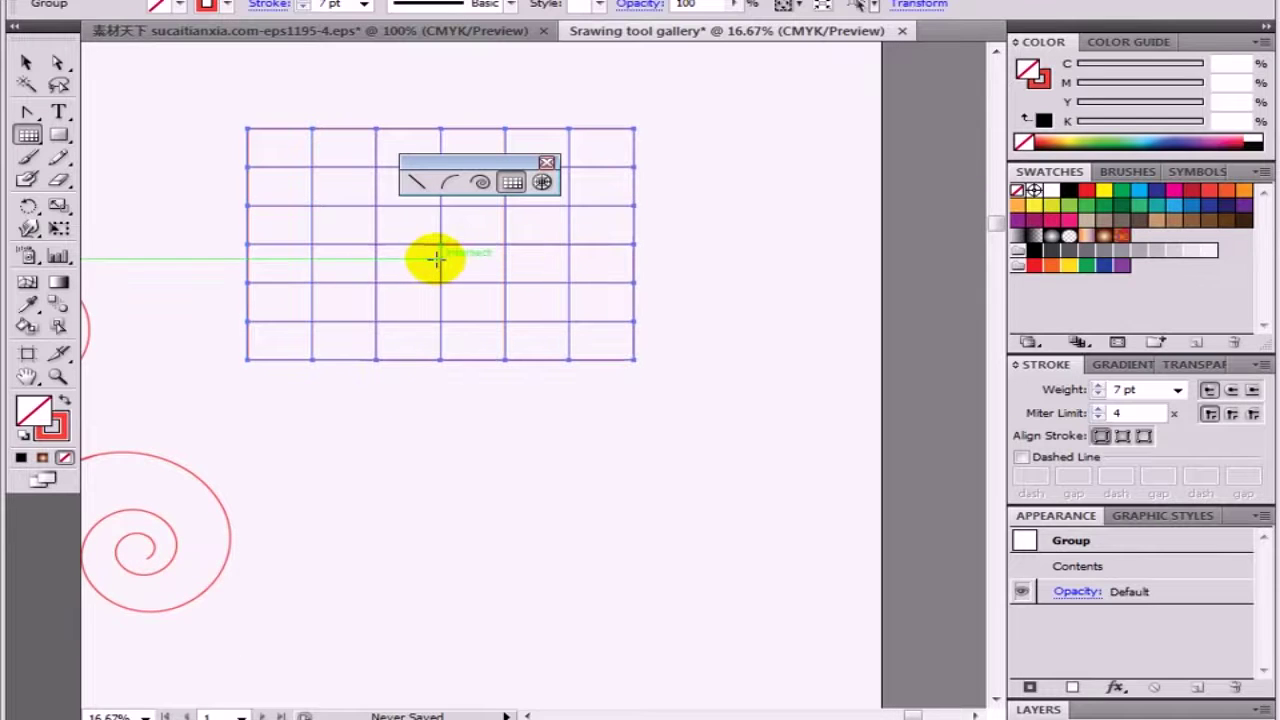
{"action": "left_click_drag", "start_coordinate": [470, 429], "coordinate": [520, 386]}
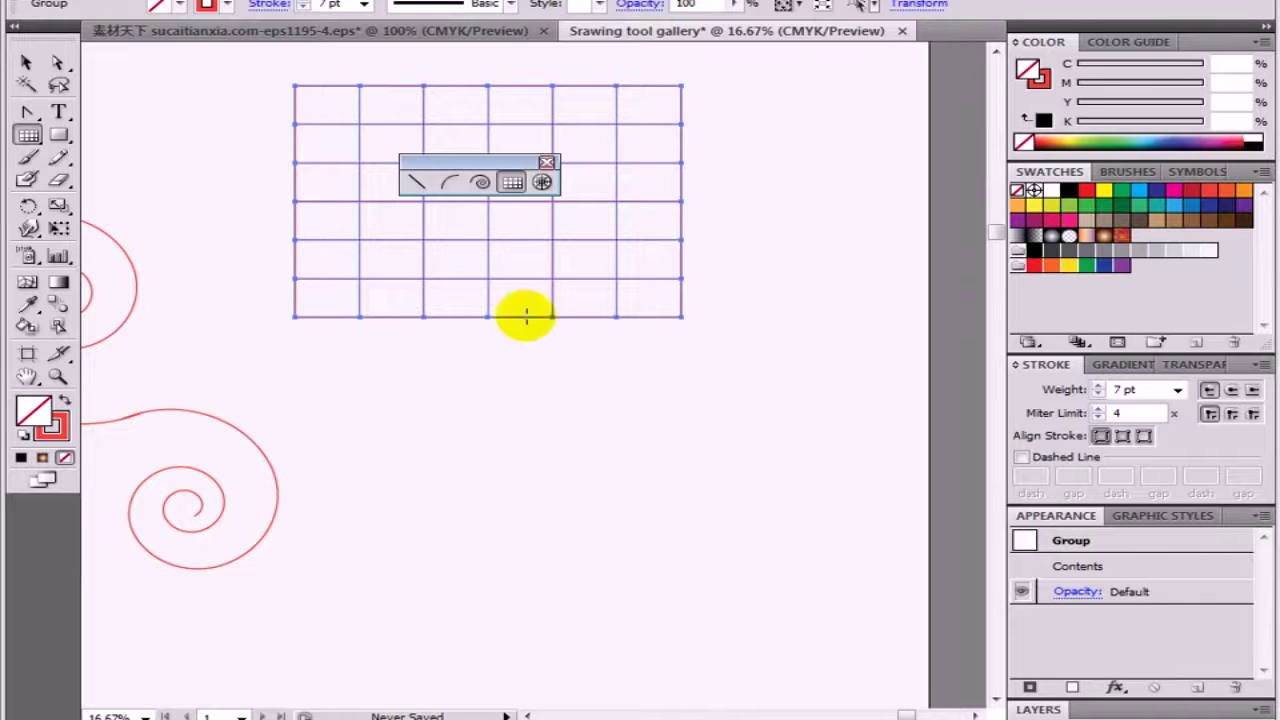
{"action": "left_click_drag", "start_coordinate": [577, 346], "coordinate": [770, 468]}
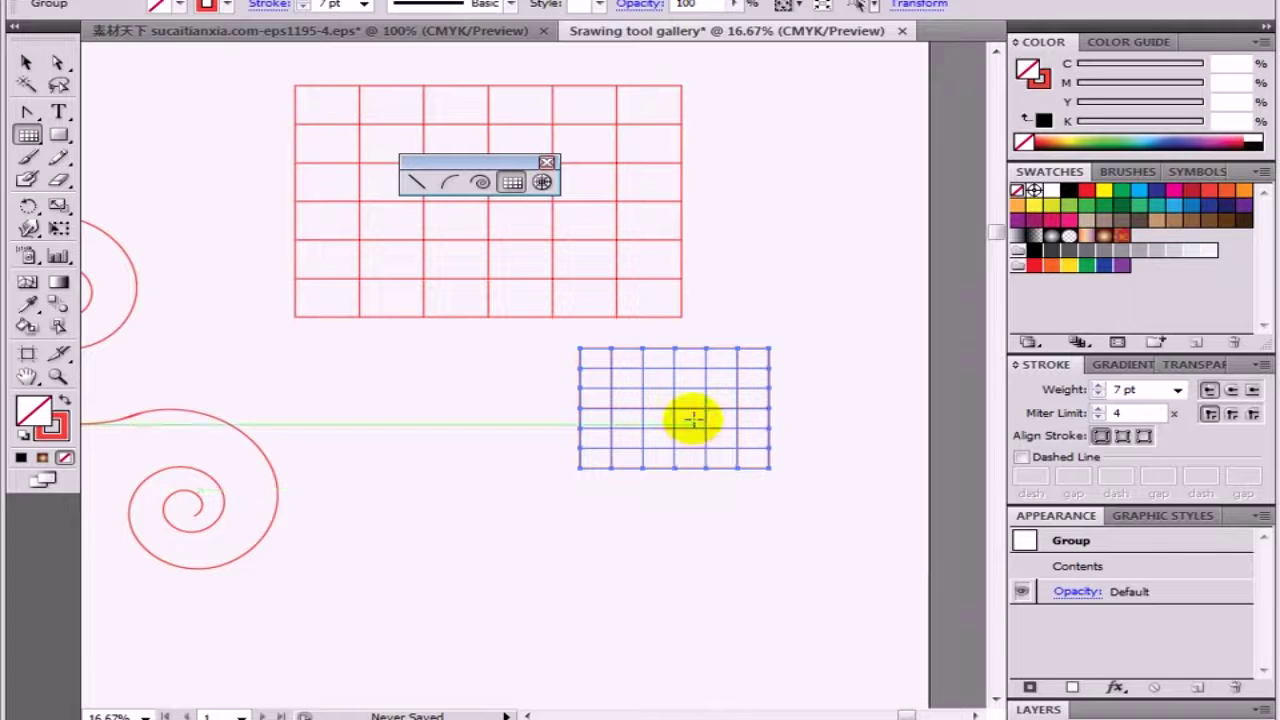
{"action": "left_click", "coordinate": [391, 443]}
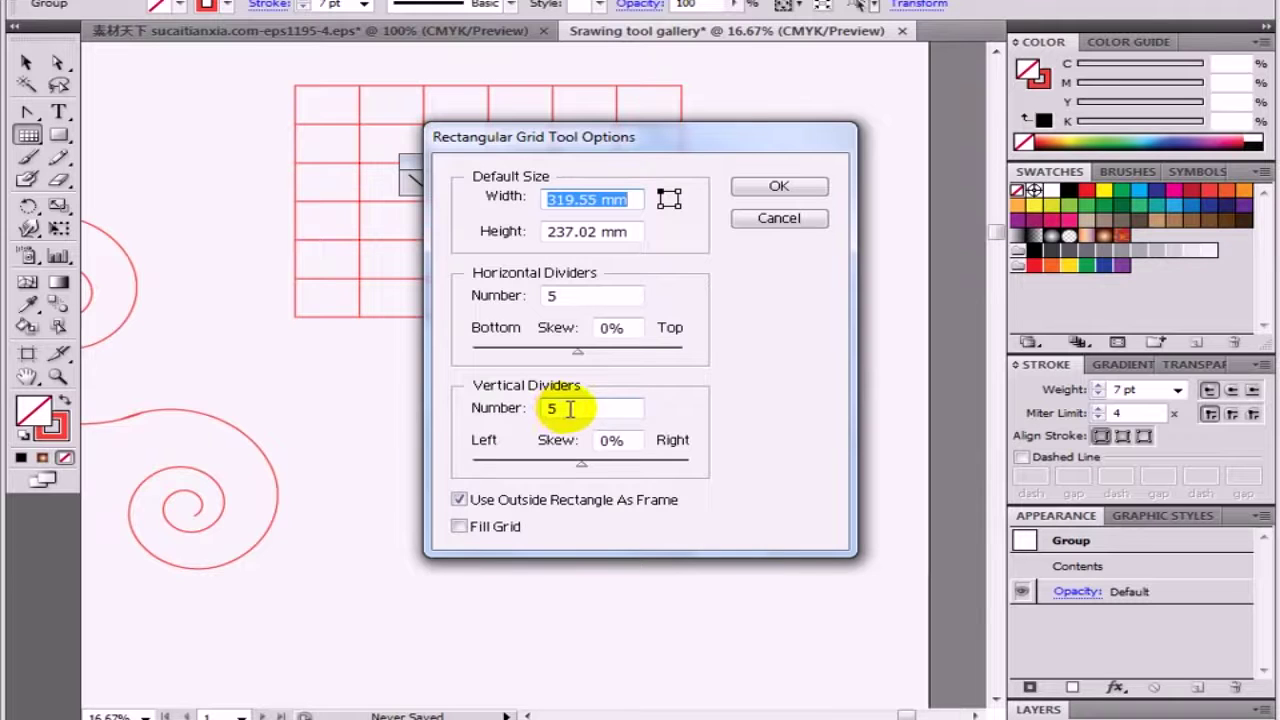
Step: Create a third rectangular grid with 5 horizontal and 10 vertical dividers, then zoom in on it
{"action": "double_click", "coordinate": [569, 408]}
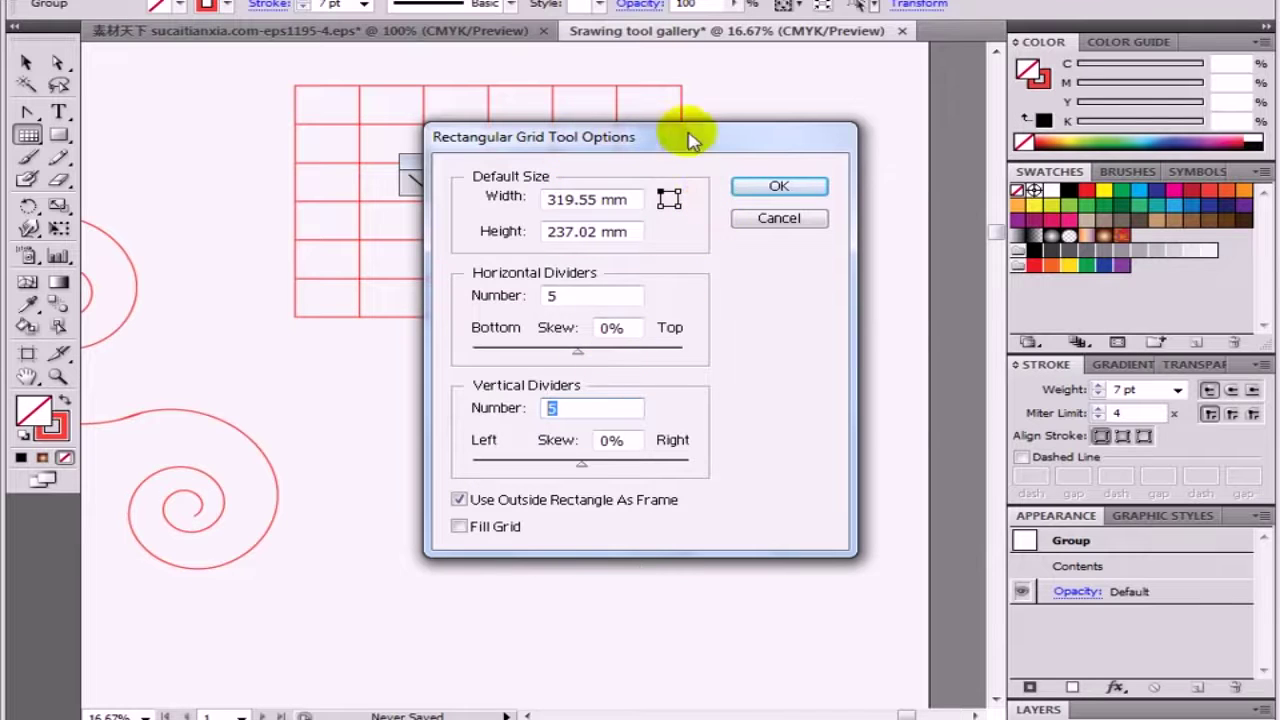
{"action": "left_click_drag", "start_coordinate": [543, 122], "coordinate": [197, 278]}
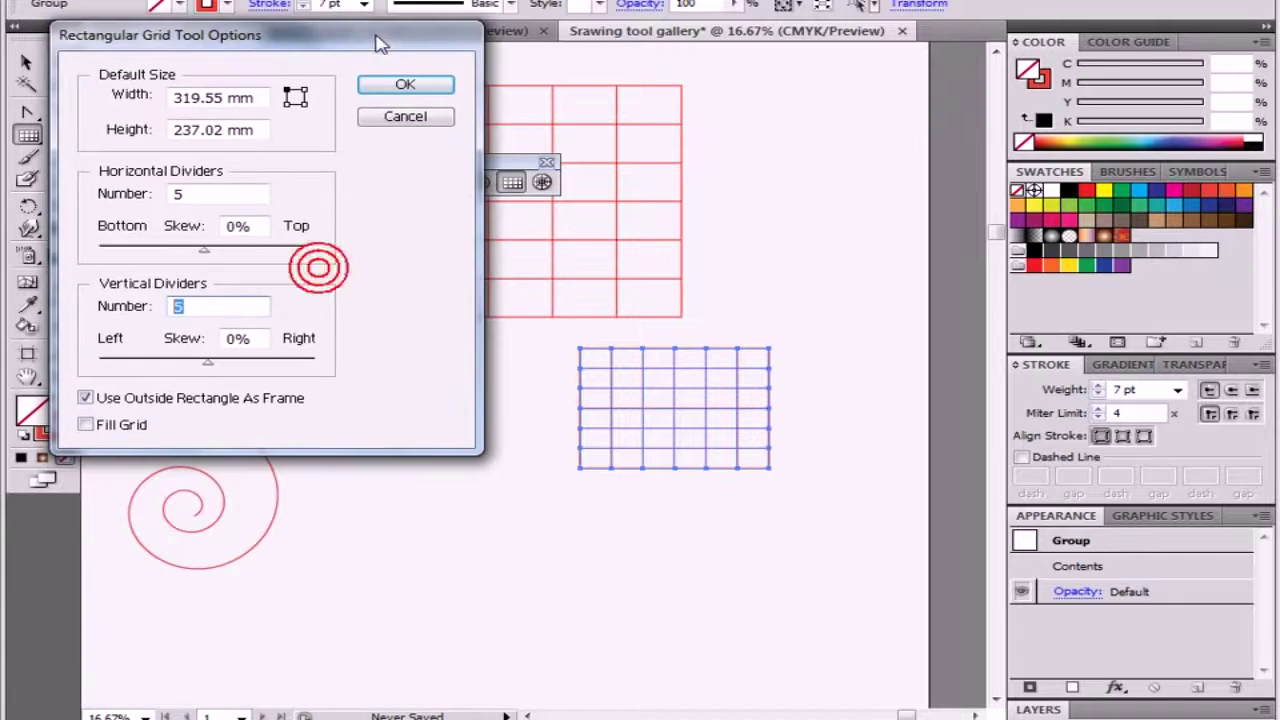
{"action": "left_click_drag", "start_coordinate": [374, 40], "coordinate": [408, 68]}
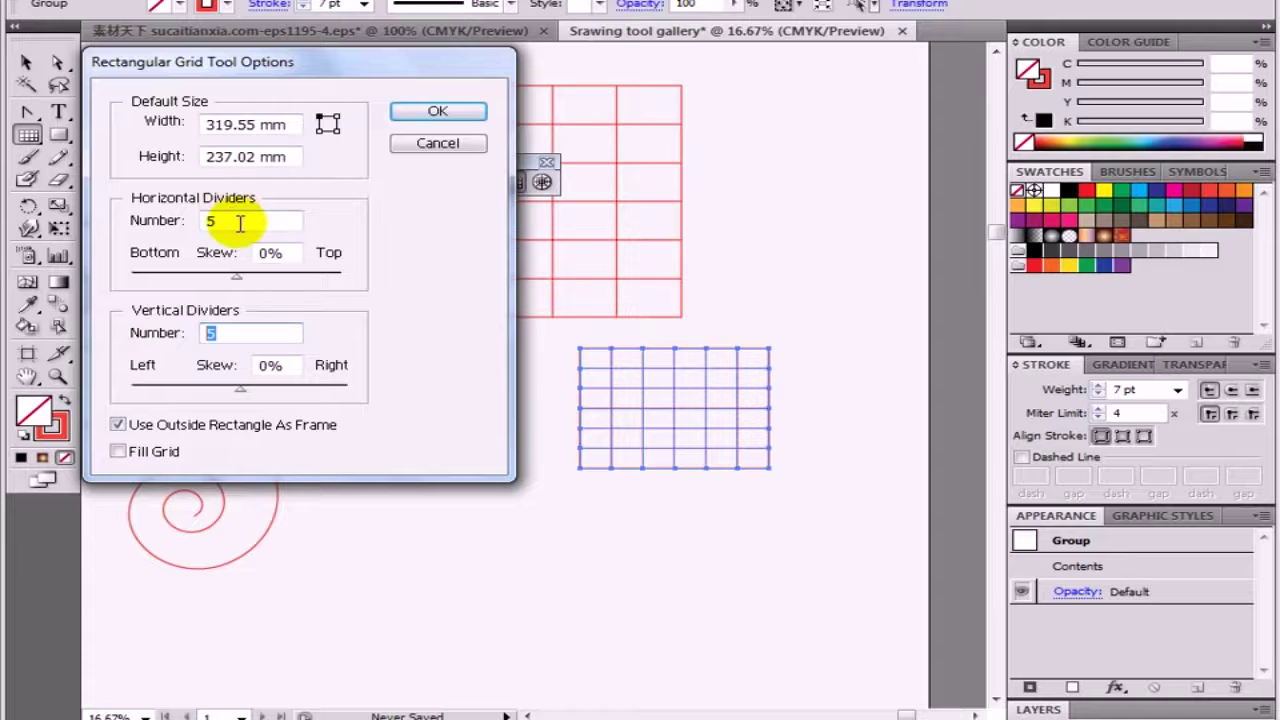
{"action": "double_click", "coordinate": [210, 220]}
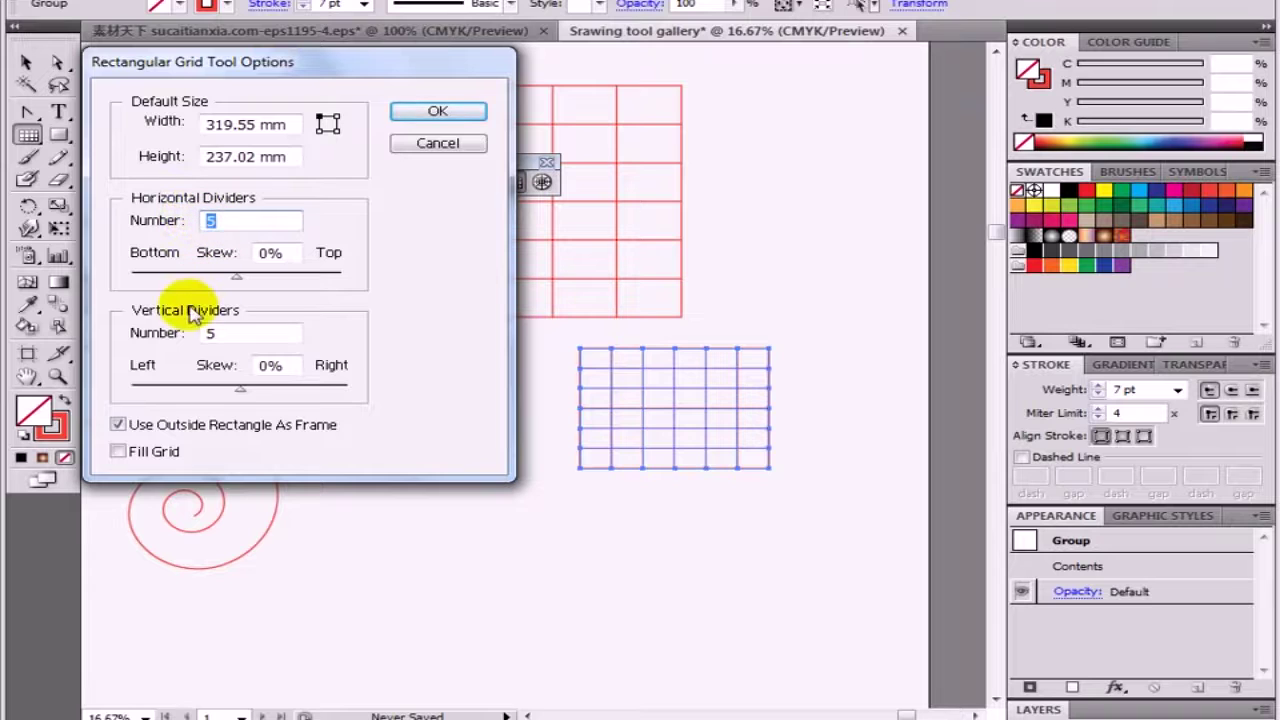
{"action": "double_click", "coordinate": [210, 332]}
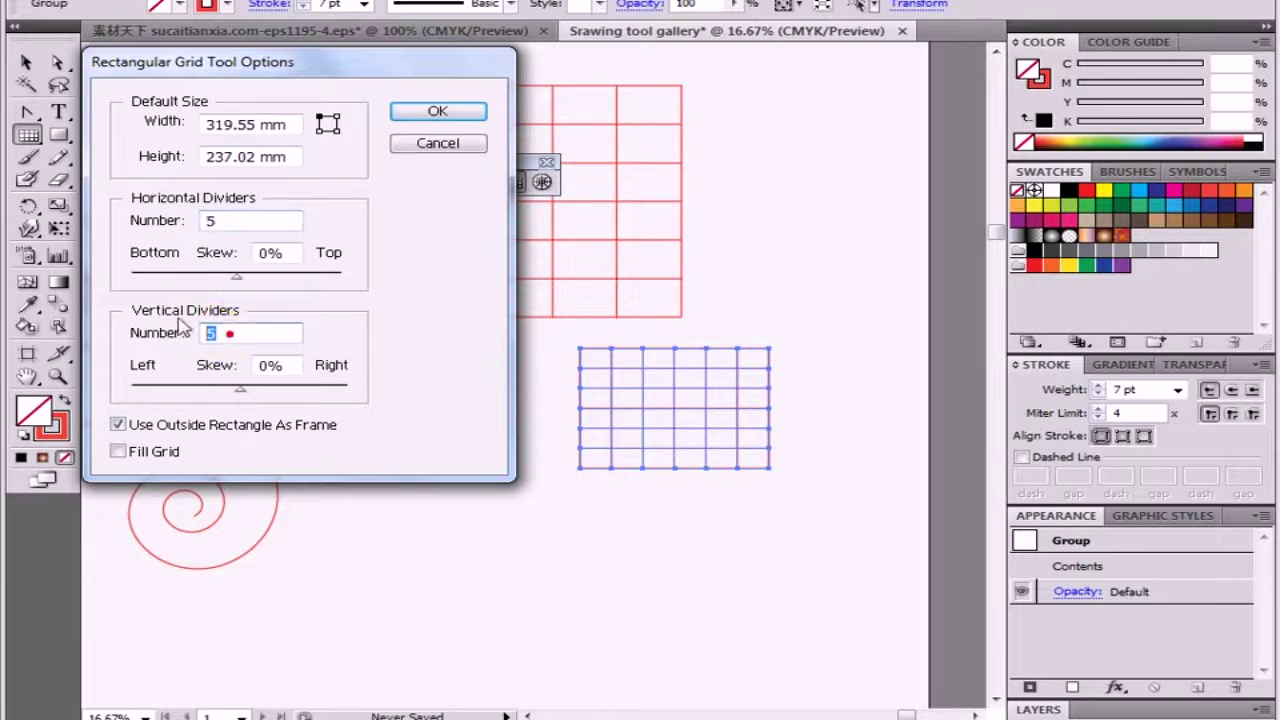
{"action": "double_click", "coordinate": [235, 221]}
{"action": "double_click", "coordinate": [212, 332]}
{"action": "type", "text": "10"}
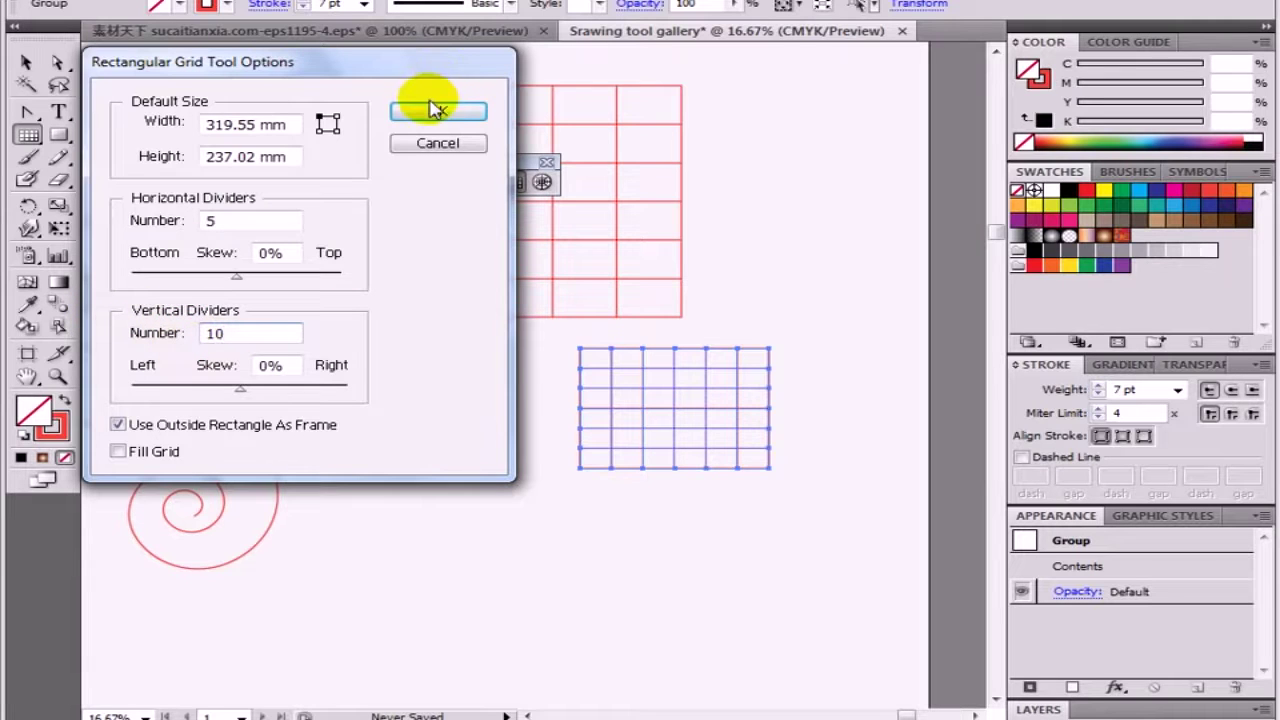
{"action": "left_click", "coordinate": [436, 112]}
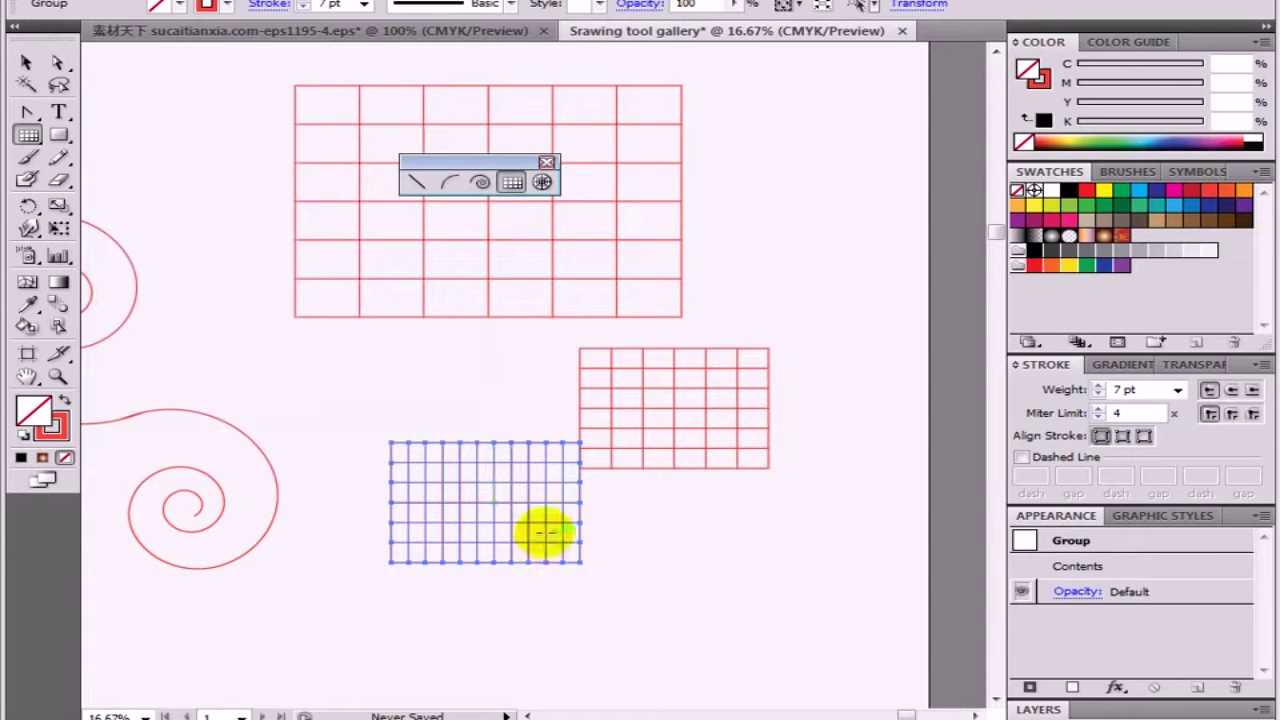
{"action": "left_click_drag", "start_coordinate": [357, 440], "coordinate": [686, 696]}
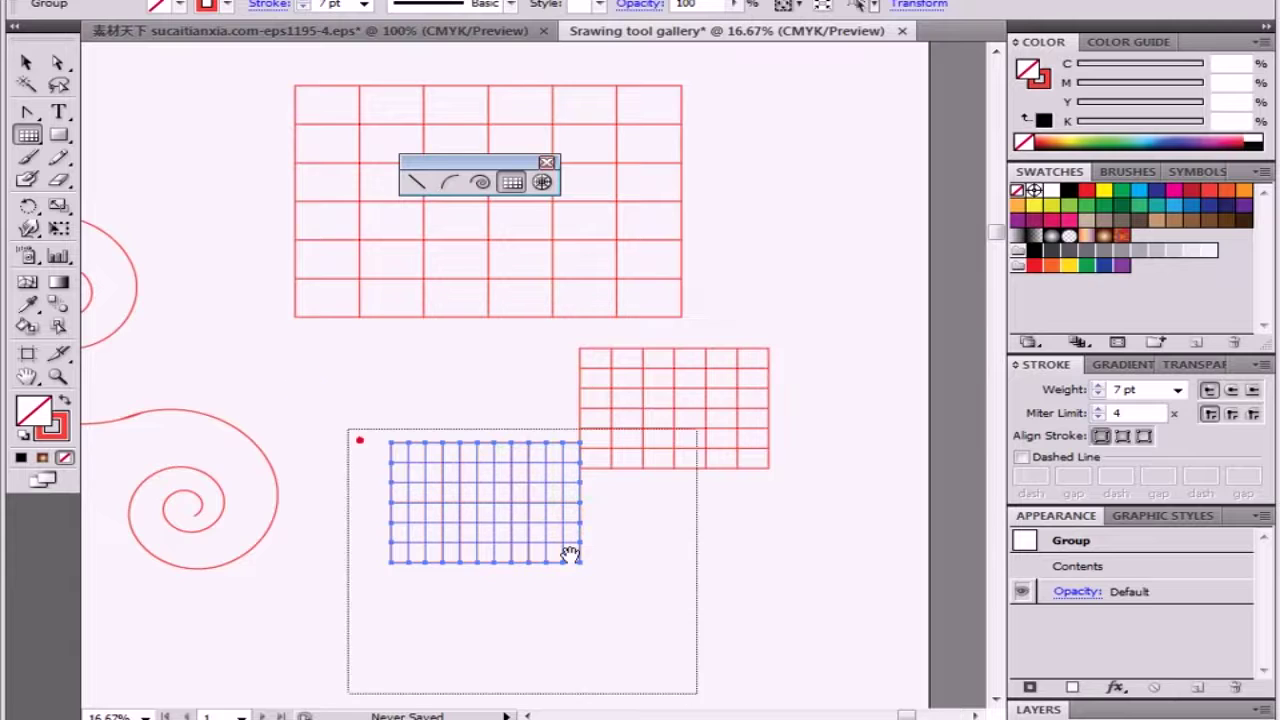
Step: Zoom out, undo the stray tiny grid, and reopen the grid options (5 horizontal, 10 vertical dividers)
{"action": "left_click", "coordinate": [507, 532], "text": "alt"}
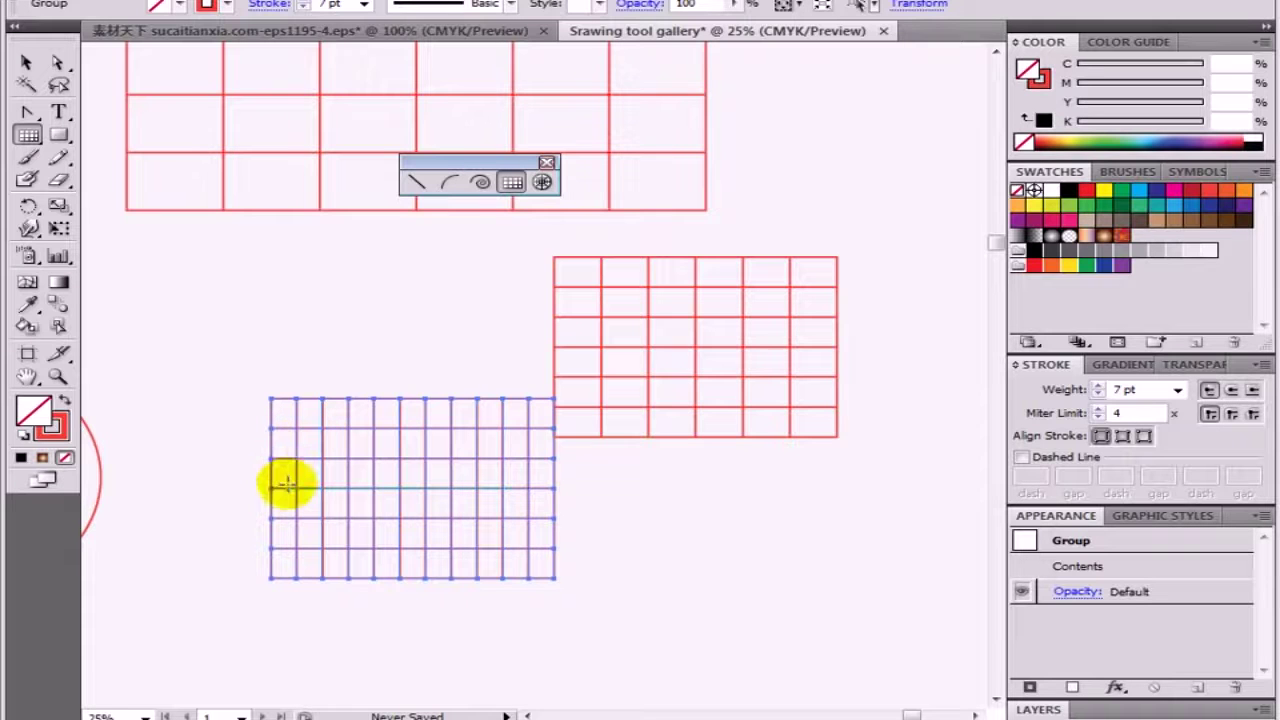
{"action": "left_click", "coordinate": [193, 383]}
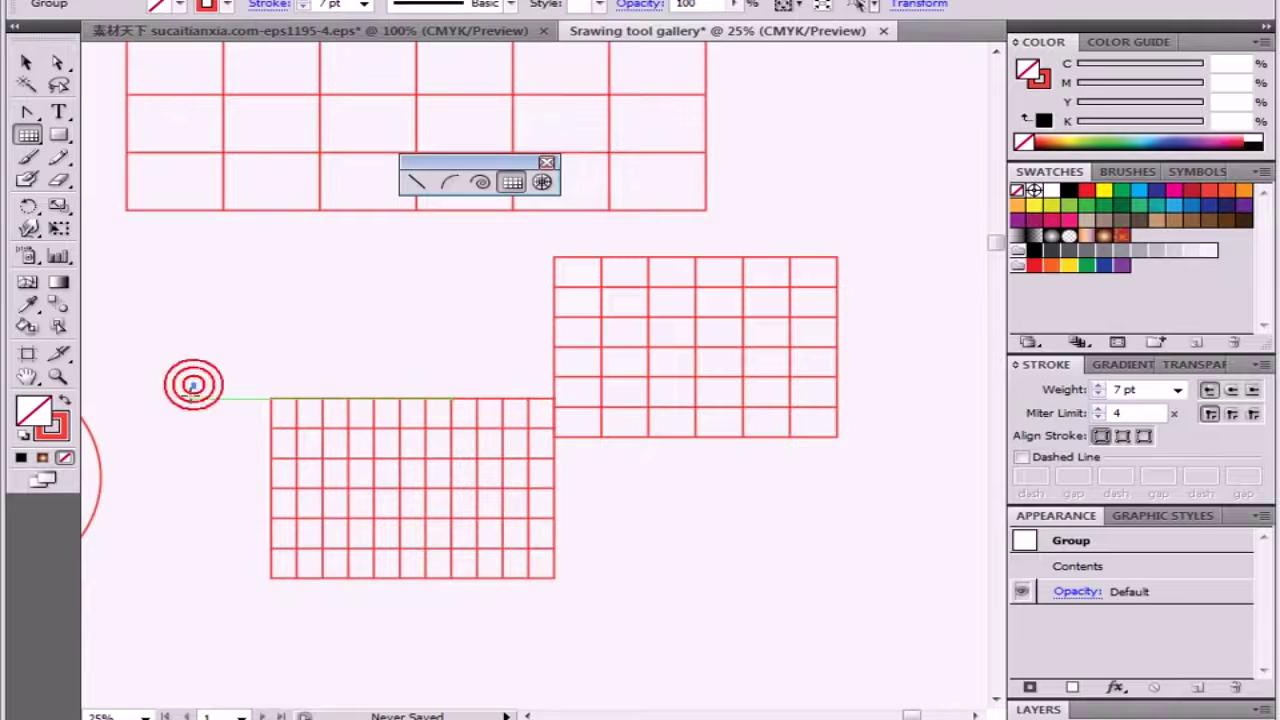
{"action": "left_click", "coordinate": [210, 291]}
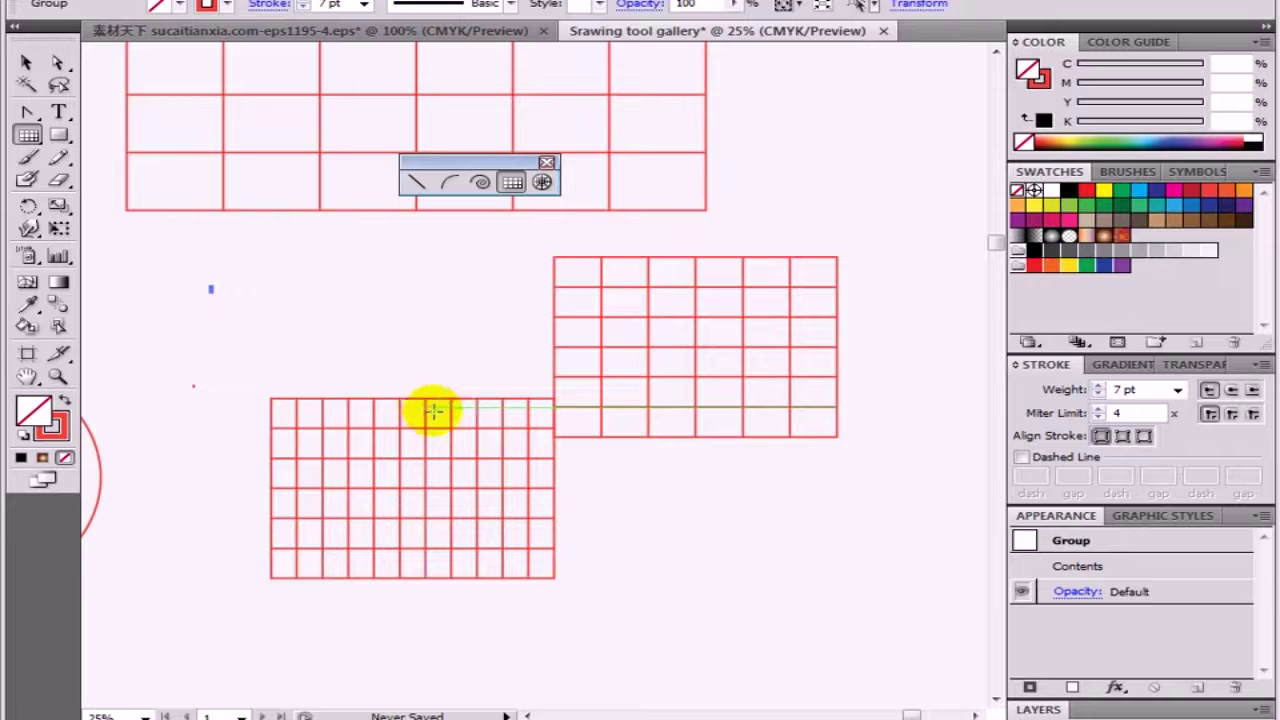
{"action": "key", "text": "ctrl+z"}
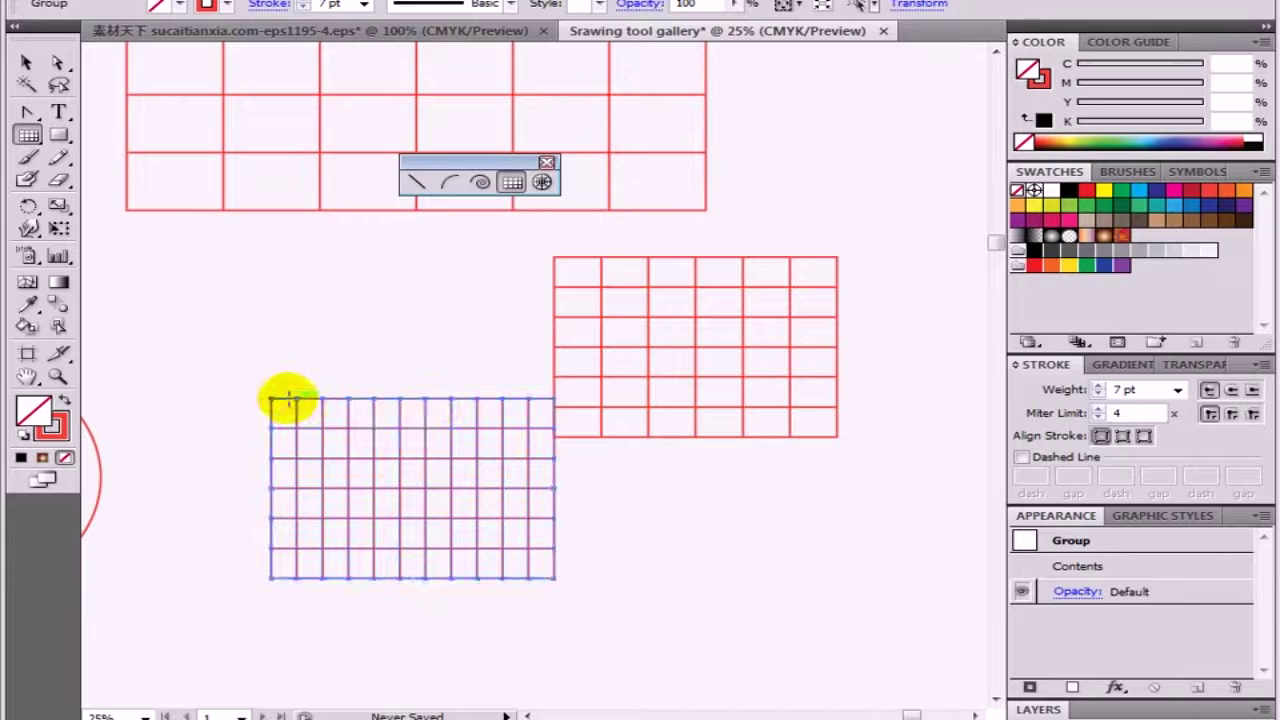
{"action": "left_click", "coordinate": [289, 400]}
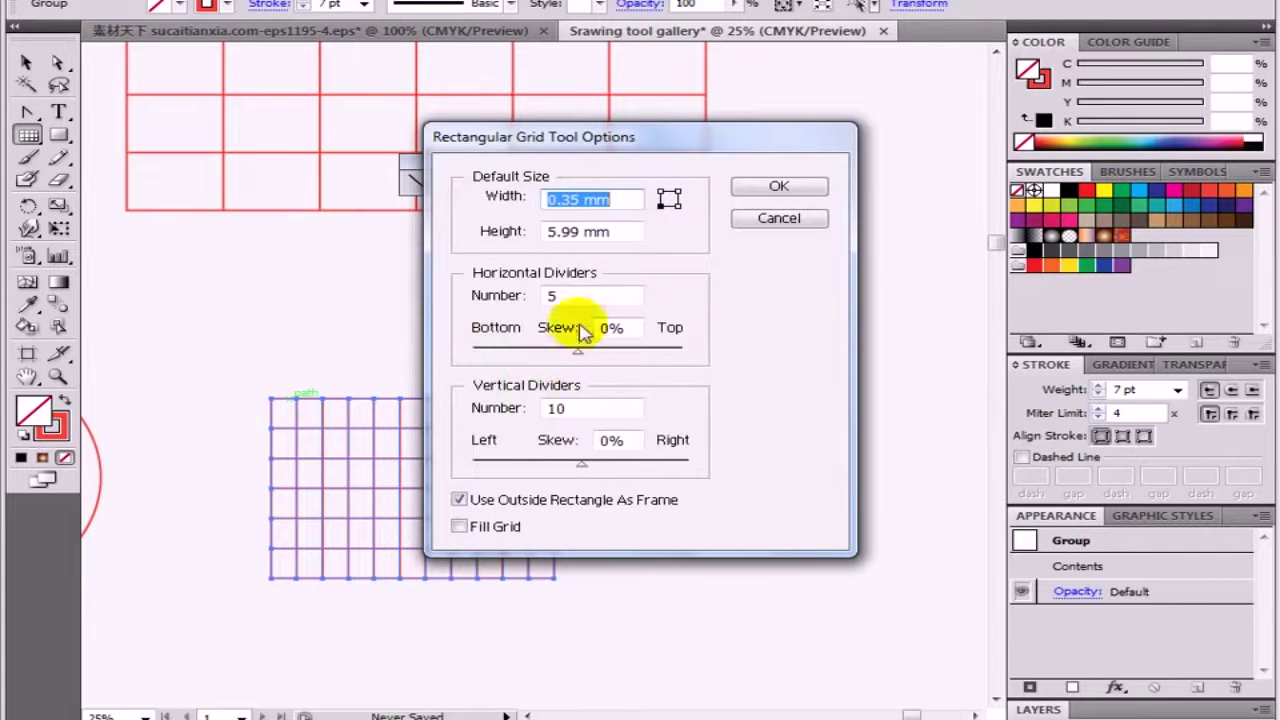
{"action": "left_click_drag", "start_coordinate": [660, 143], "coordinate": [753, 160]}
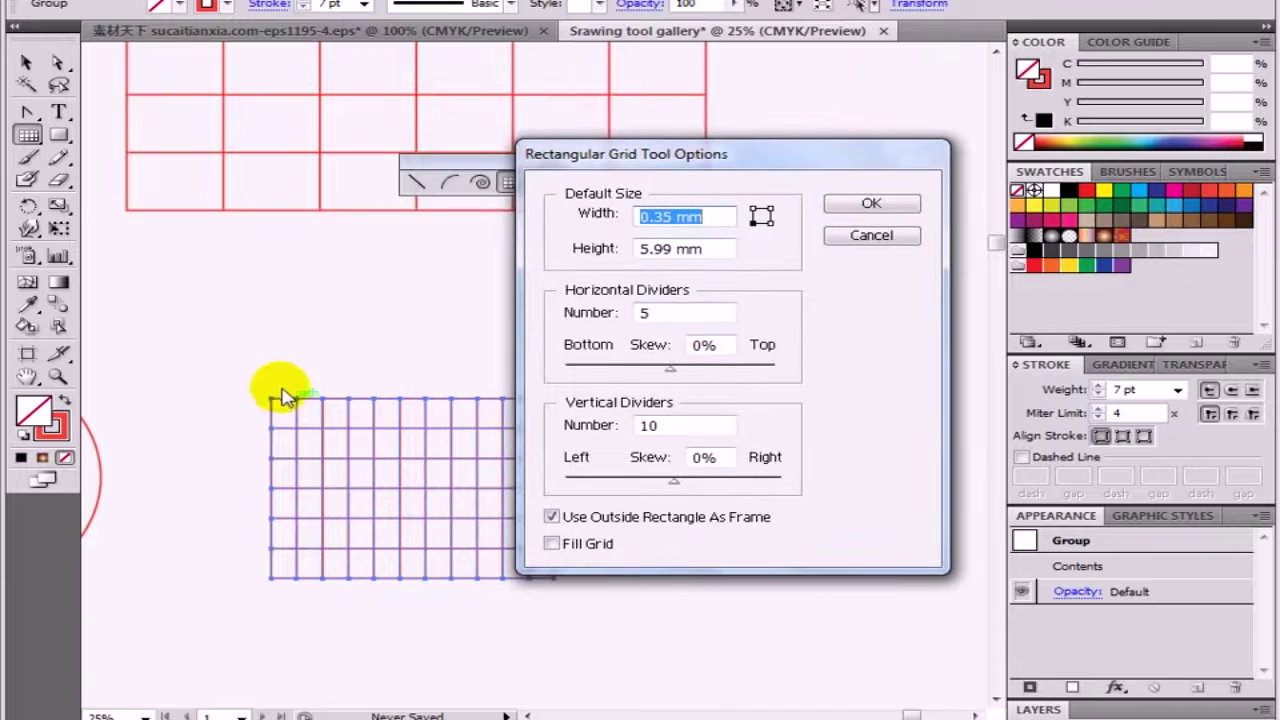
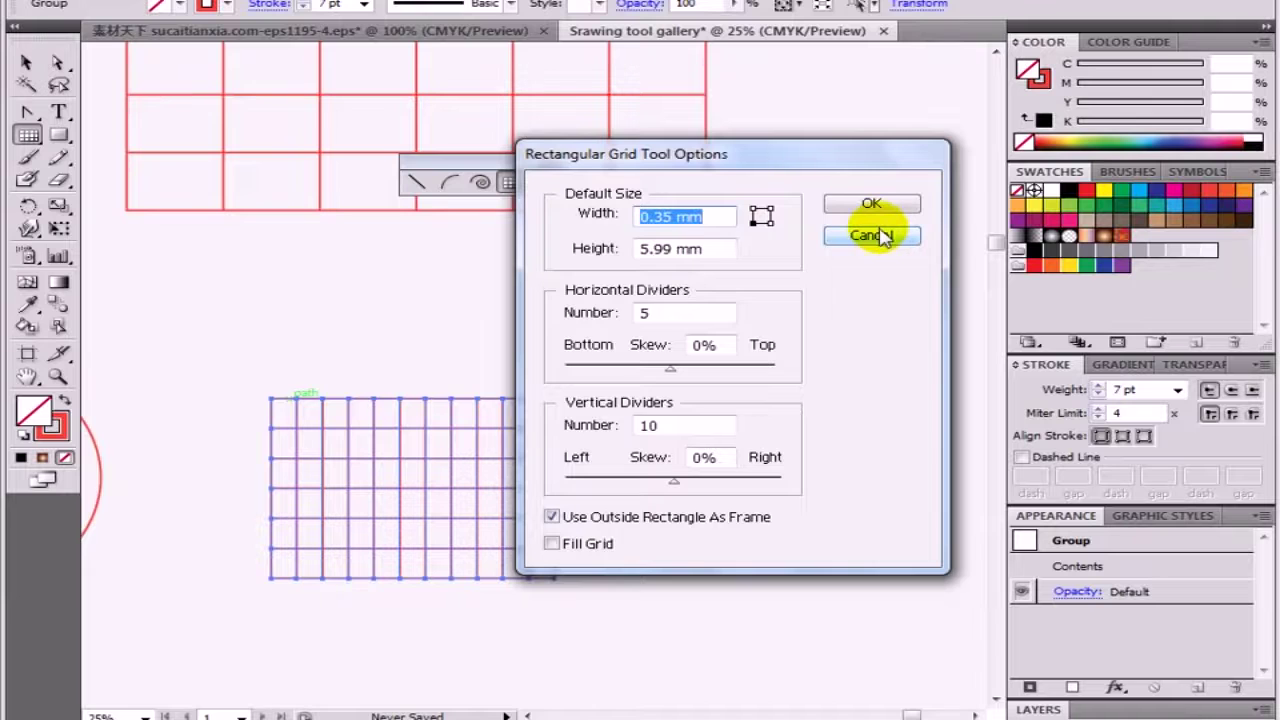
Step: Dismiss the grid options and create a 5000 mm straight line at 99.23°
{"action": "left_click", "coordinate": [872, 235]}
{"action": "left_click_drag", "start_coordinate": [319, 368], "coordinate": [420, 380]}
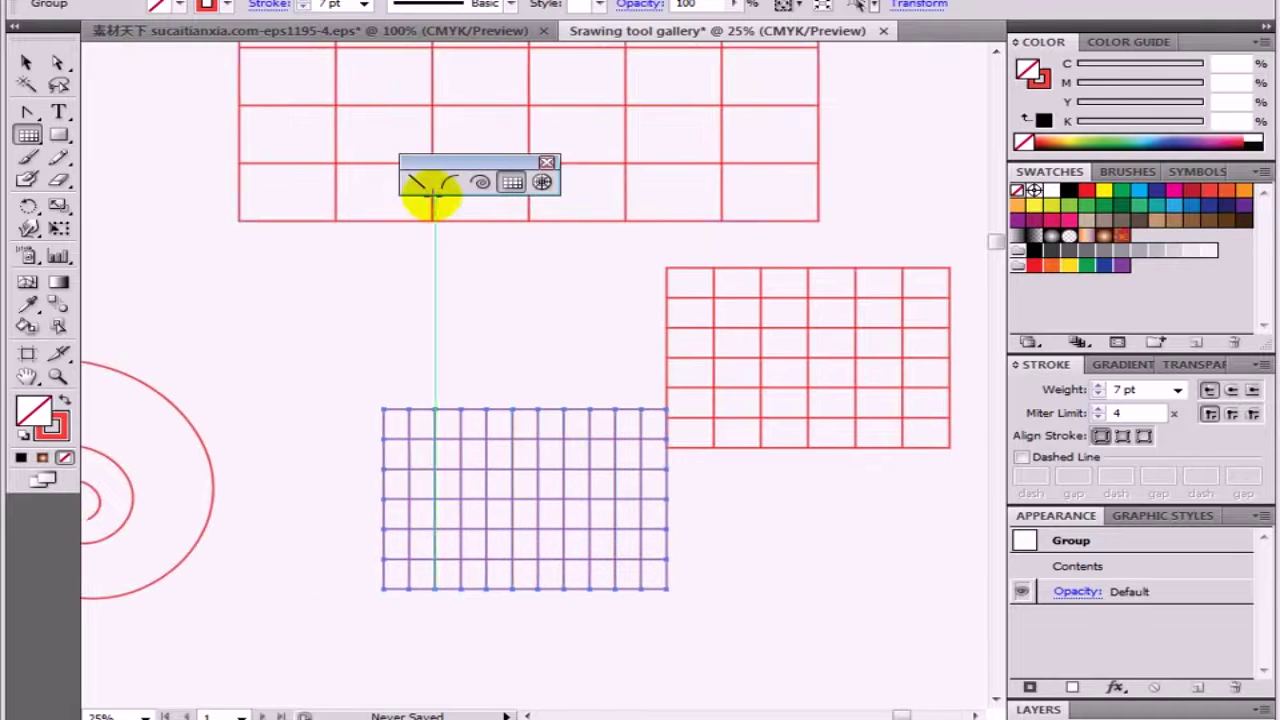
{"action": "left_click", "coordinate": [415, 183]}
{"action": "left_click", "coordinate": [182, 276]}
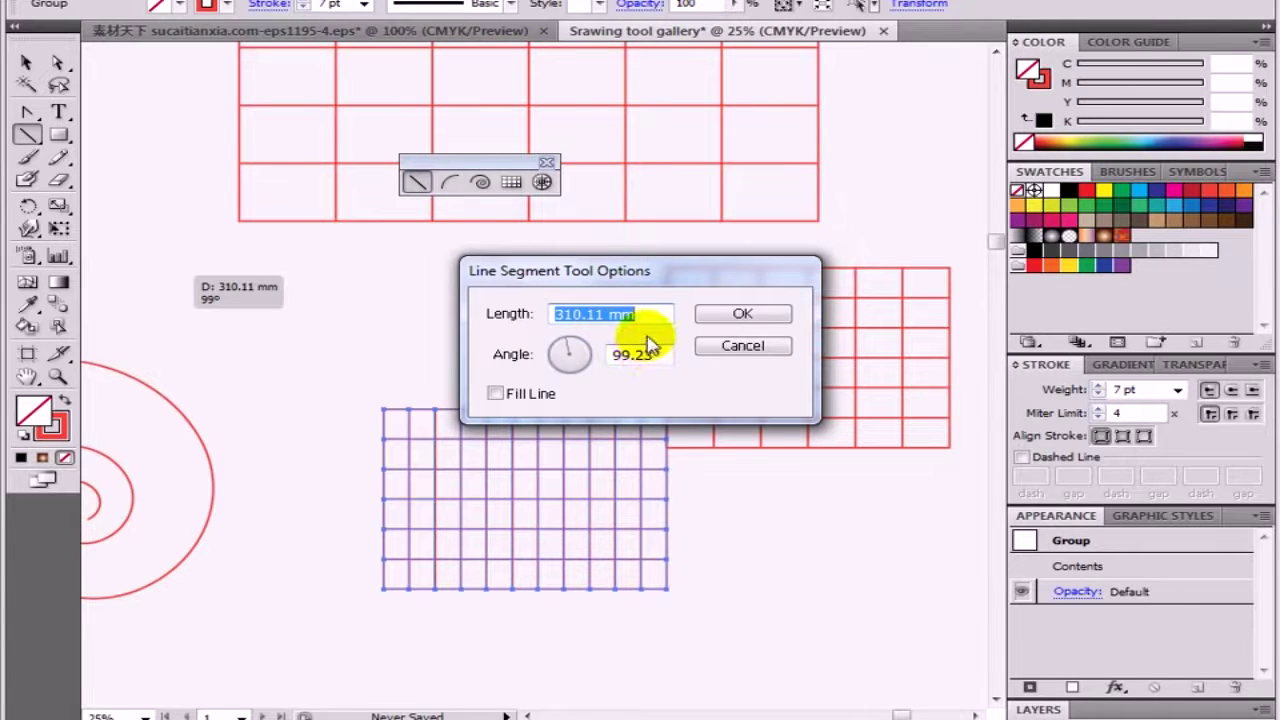
{"action": "type", "text": "500"}
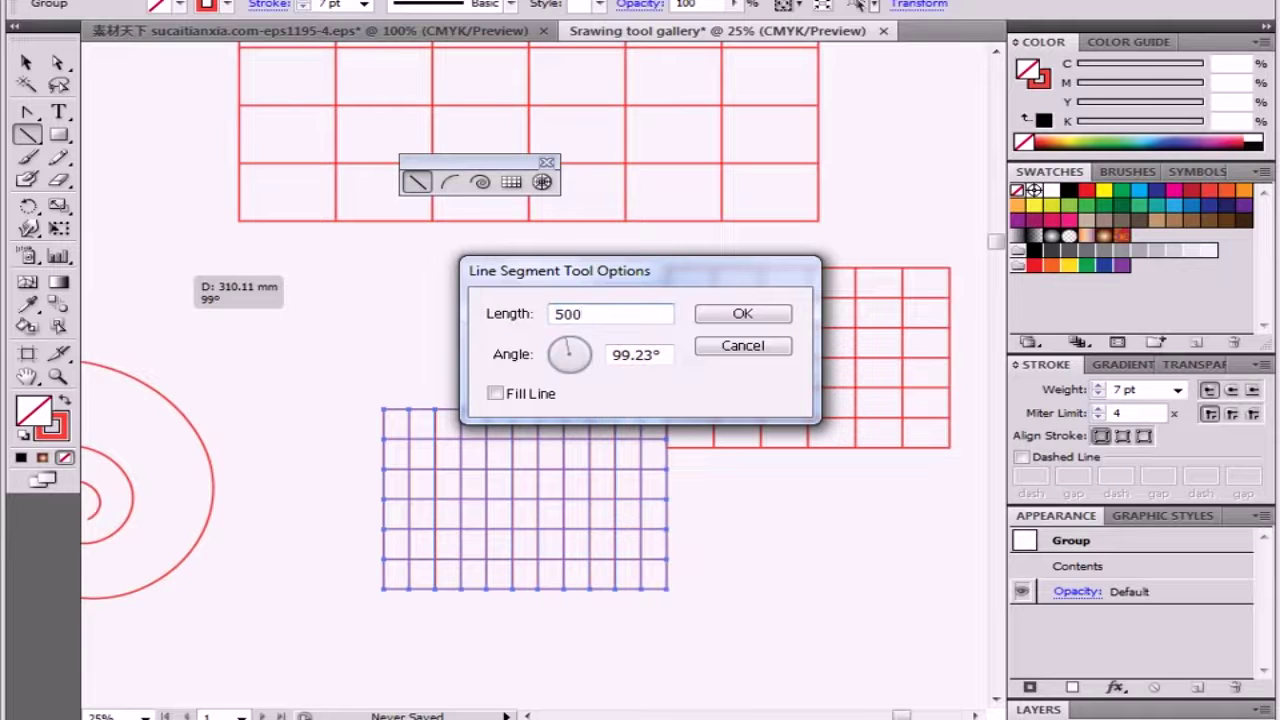
{"action": "left_click", "coordinate": [761, 310]}
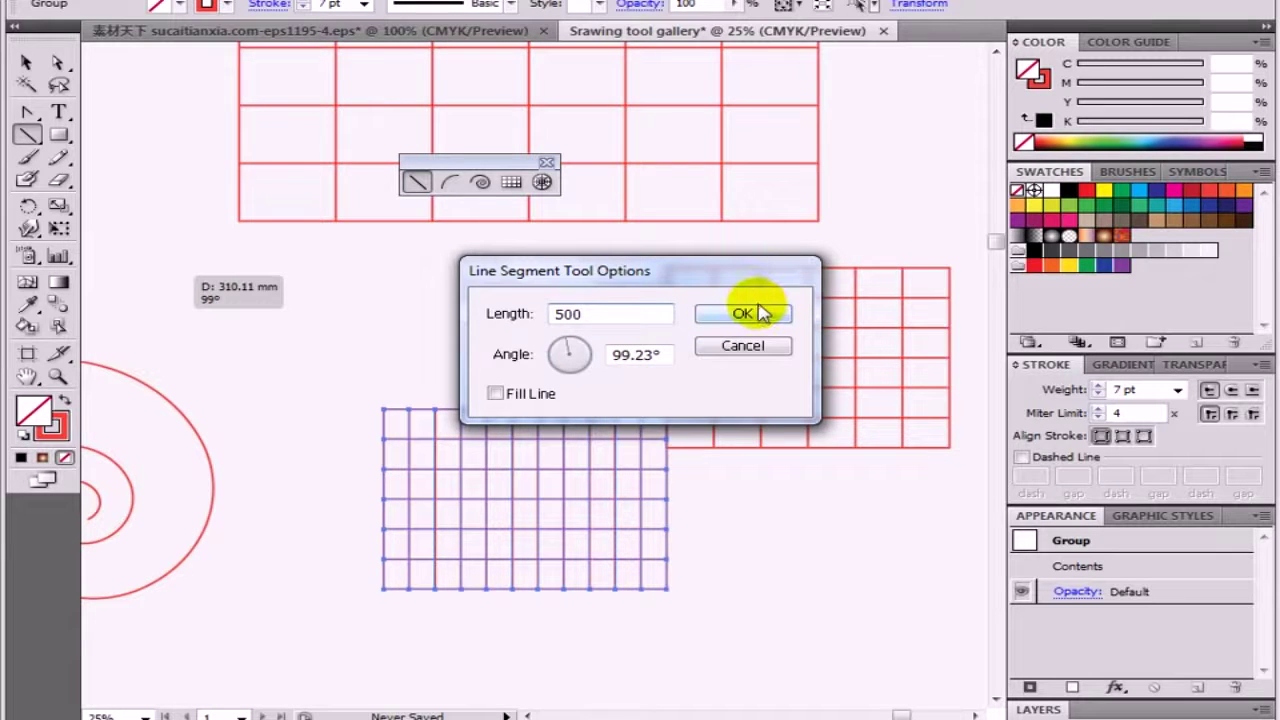
{"action": "type", "text": "cm"}
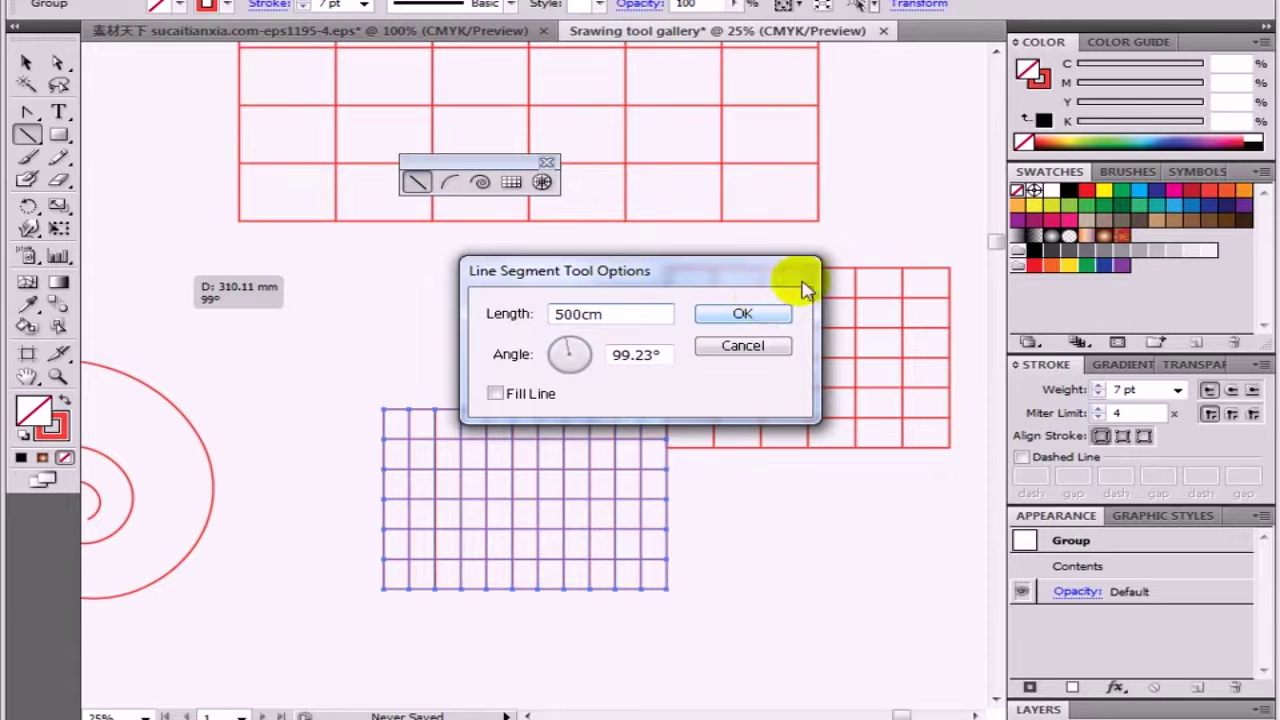
{"action": "left_click", "coordinate": [725, 314]}
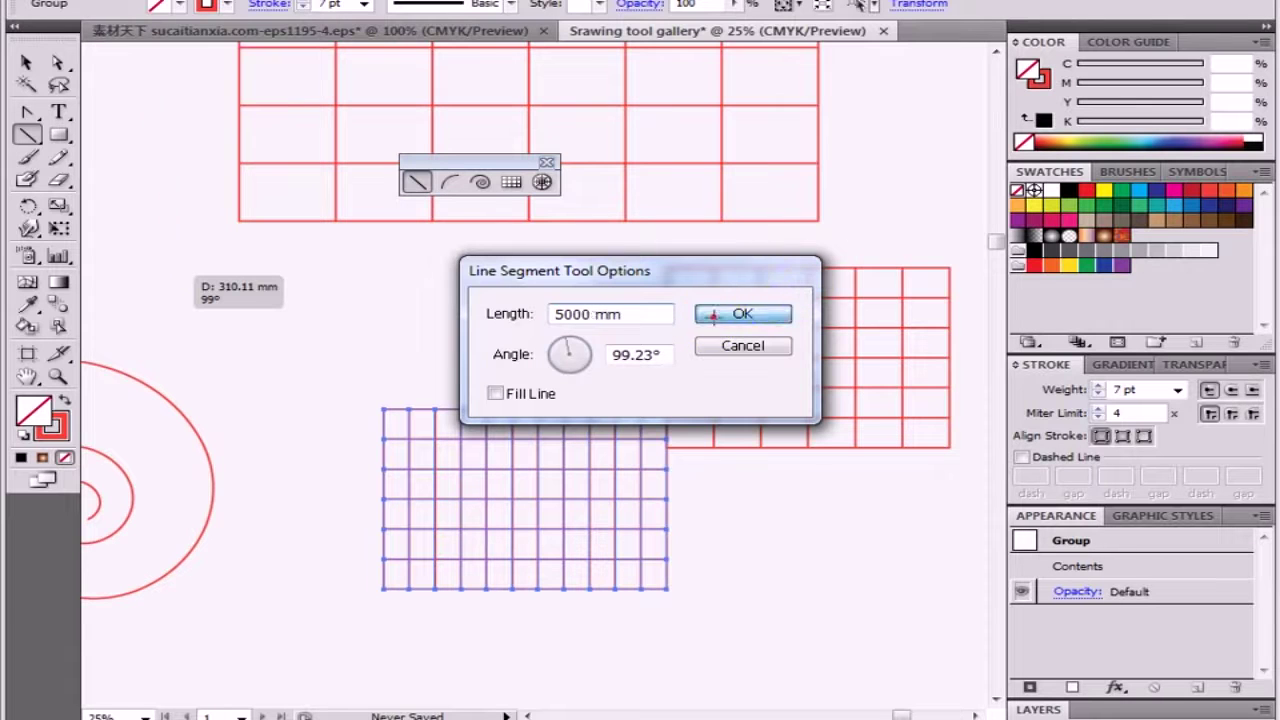
Step: Zoom out until the whole artboard and the long line are visible
{"action": "left_click", "coordinate": [533, 328], "text": "ctrl+alt"}
{"action": "scroll", "coordinate": [500, 466], "scroll_direction": "up", "scroll_amount": 2}
{"action": "scroll", "coordinate": [514, 360], "scroll_direction": "up", "scroll_amount": 4}
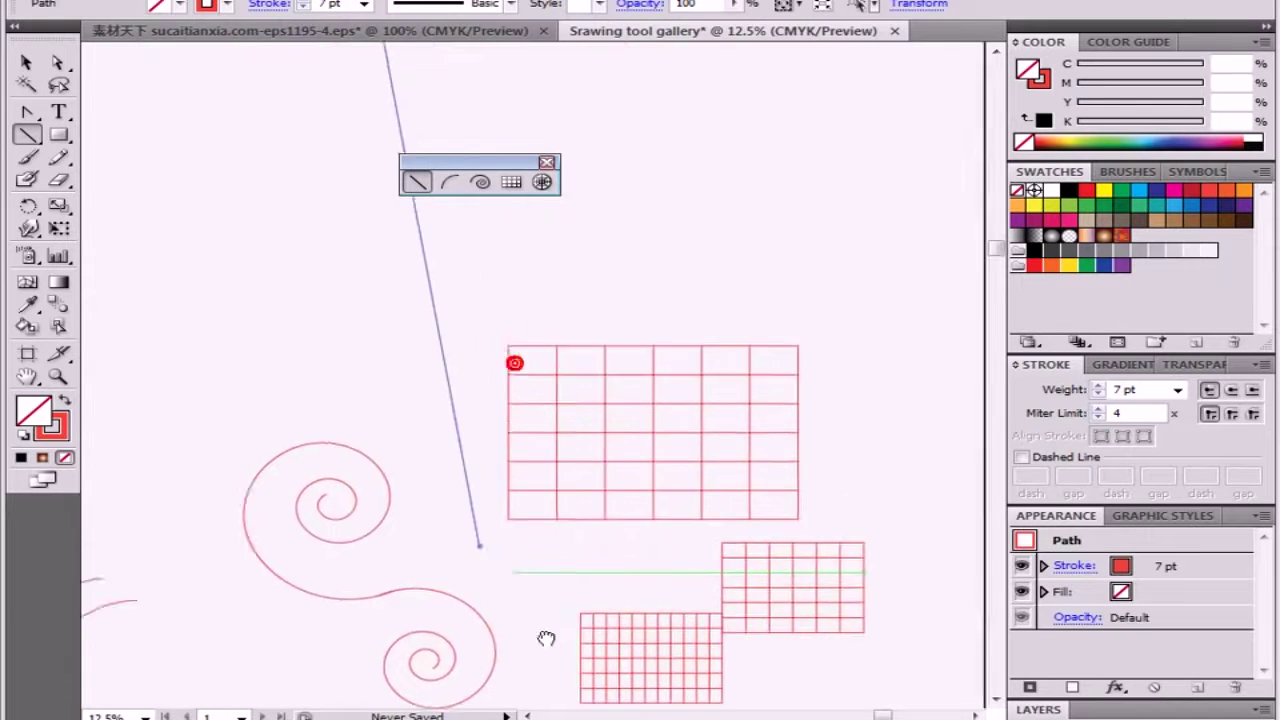
{"action": "left_click", "coordinate": [502, 467], "text": "ctrl+alt"}
{"action": "left_click", "coordinate": [620, 406]}
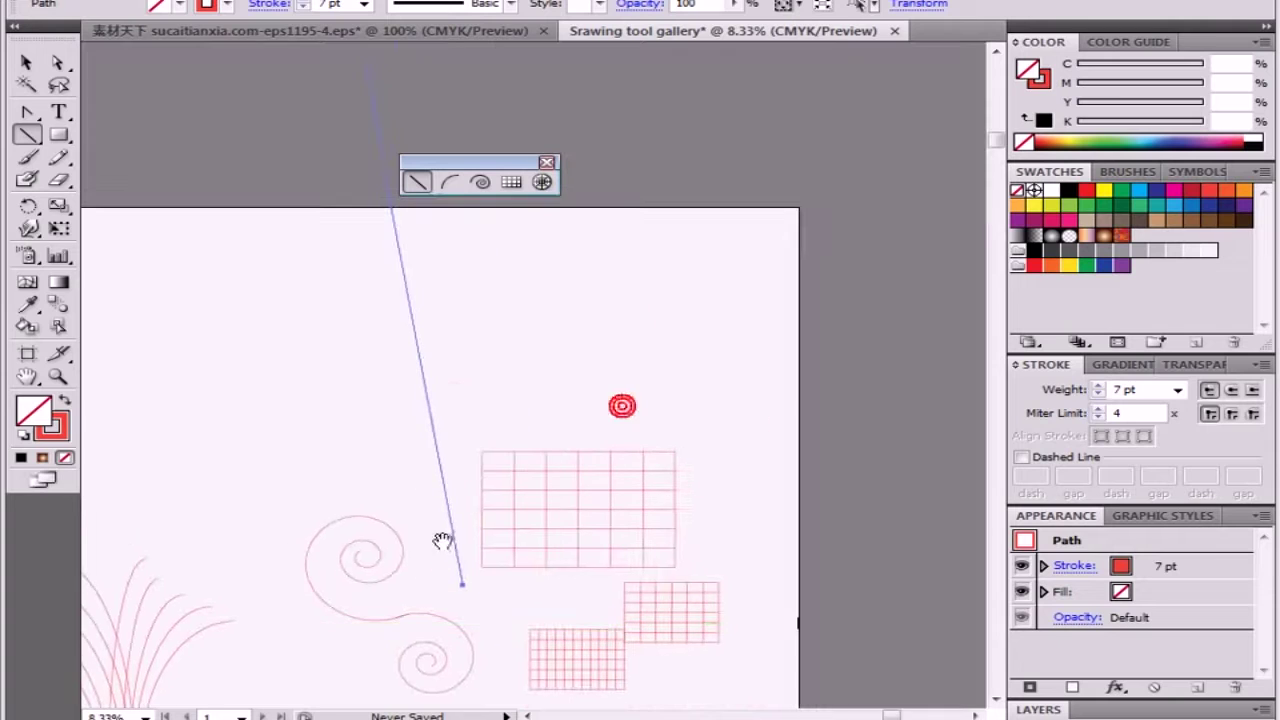
{"action": "left_click", "coordinate": [418, 455], "text": "ctrl+alt"}
{"action": "mouse_move", "coordinate": [409, 434]}
{"action": "left_mouse_down"}
{"action": "mouse_move", "coordinate": [478, 482]}
{"action": "mouse_move", "coordinate": [477, 452]}
{"action": "left_mouse_up"}
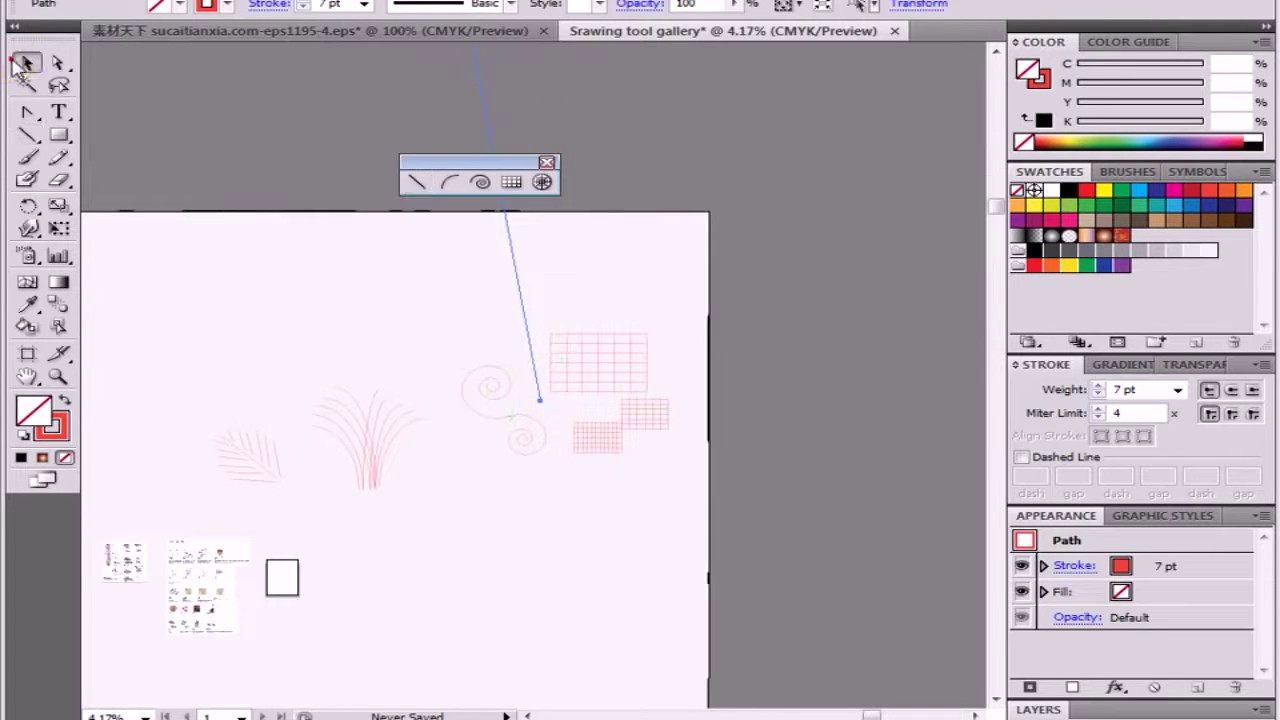
Step: Move the long line down and left so it runs across the artboard
{"action": "left_click", "coordinate": [24, 61]}
{"action": "left_click_drag", "start_coordinate": [537, 300], "coordinate": [463, 545]}
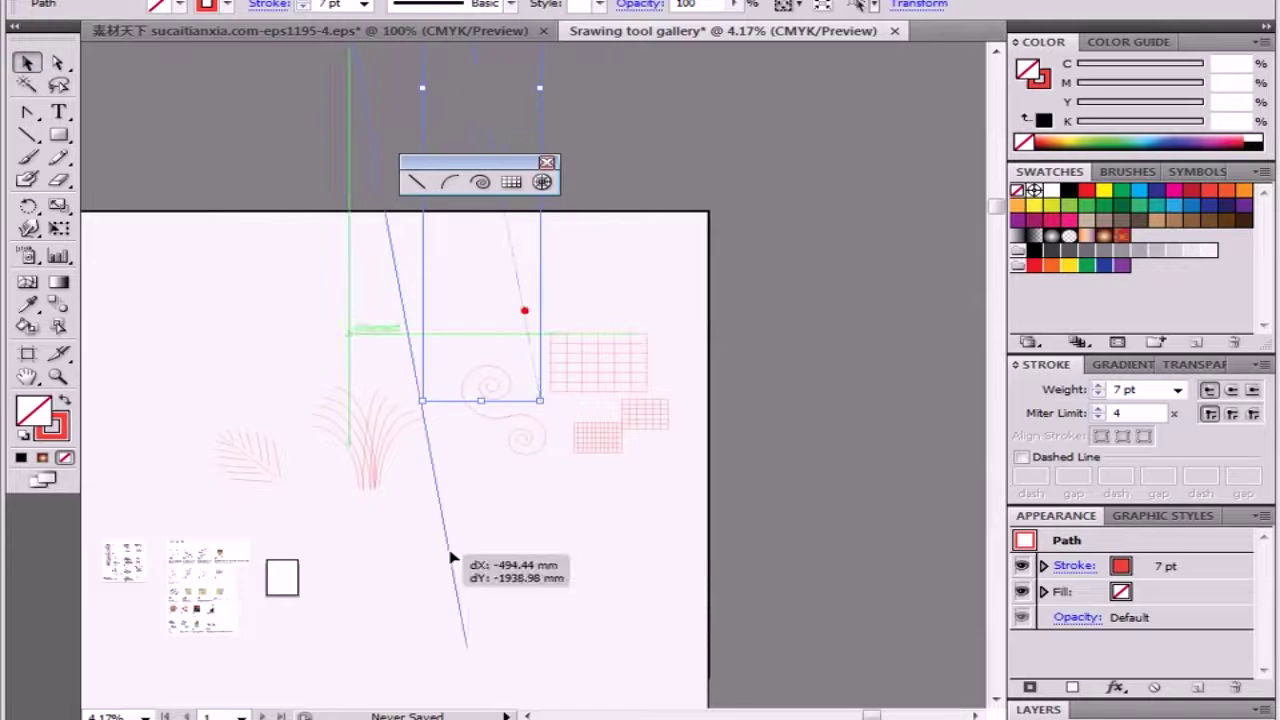
{"action": "mouse_move", "coordinate": [534, 588]}
{"action": "left_mouse_down"}
{"action": "mouse_move", "coordinate": [482, 341]}
{"action": "mouse_move", "coordinate": [486, 606]}
{"action": "left_mouse_up"}
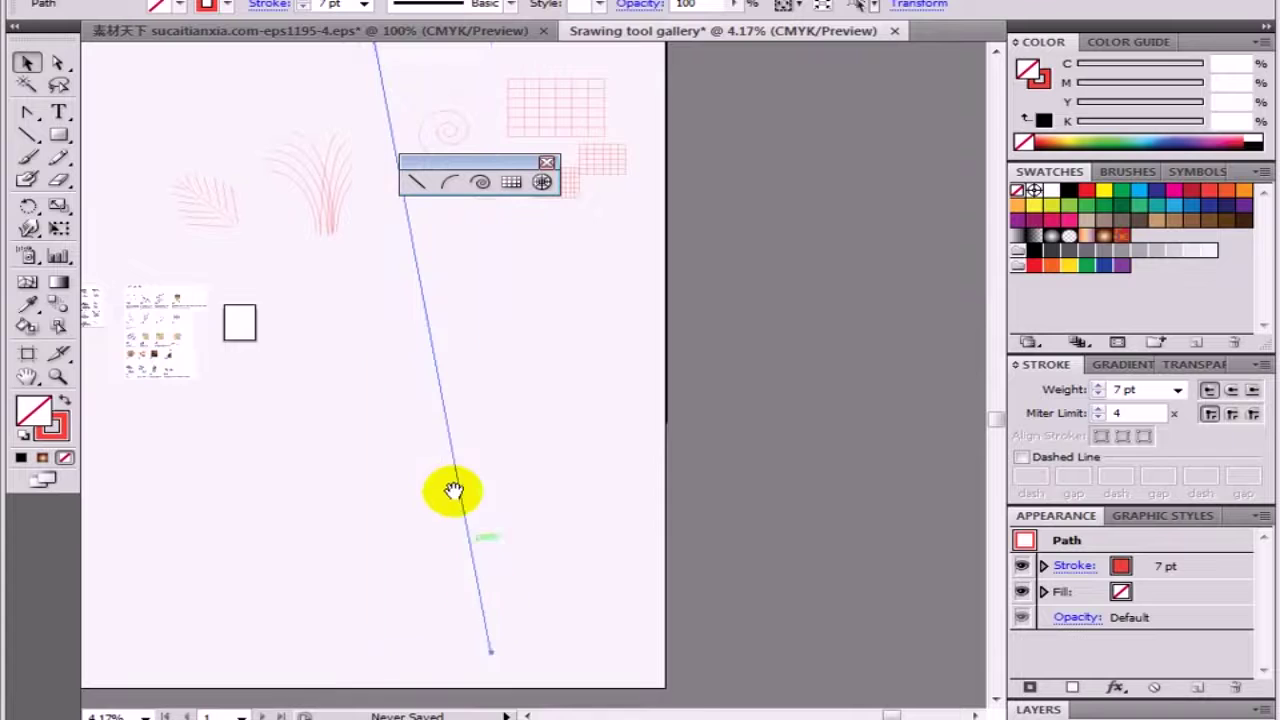
{"action": "mouse_move", "coordinate": [454, 489]}
{"action": "left_mouse_down"}
{"action": "mouse_move", "coordinate": [495, 610]}
{"action": "mouse_move", "coordinate": [423, 366]}
{"action": "mouse_move", "coordinate": [391, 415]}
{"action": "left_mouse_up"}
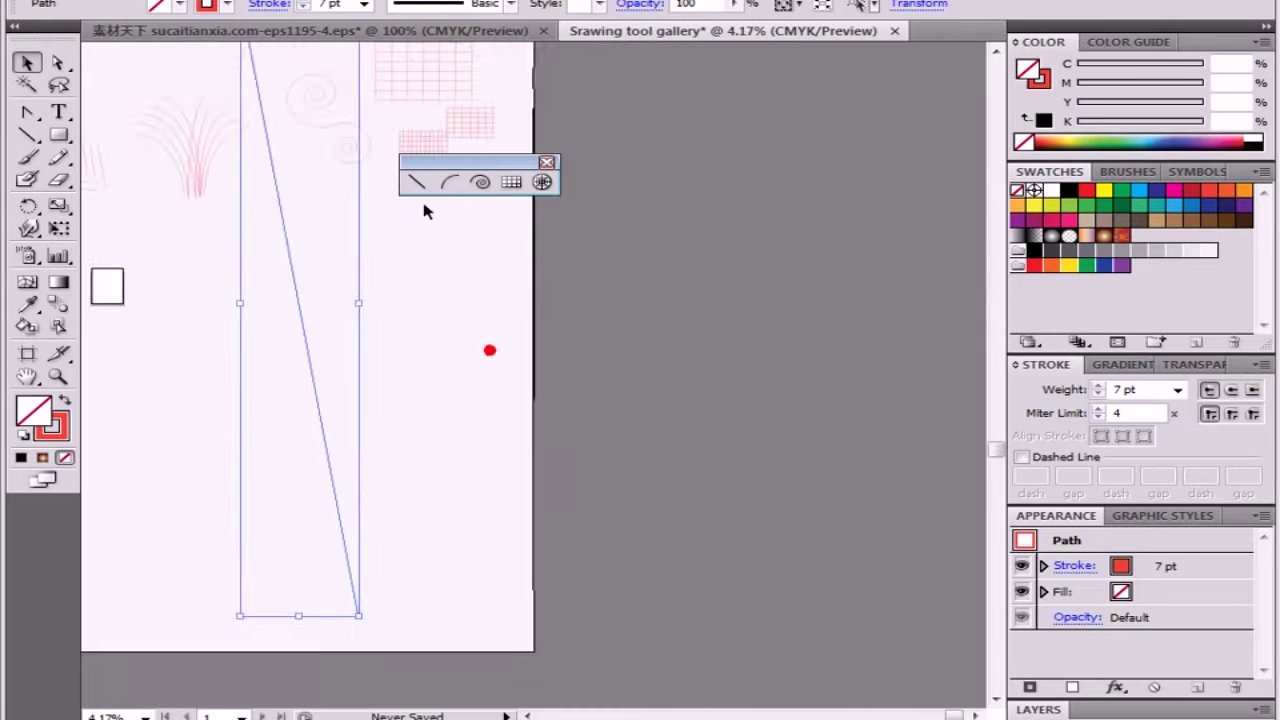
{"action": "left_click", "coordinate": [451, 184]}
Step: Create an arc segment from the Arc Segment Tool Options settings and zoom in on it
{"action": "left_click", "coordinate": [443, 271]}
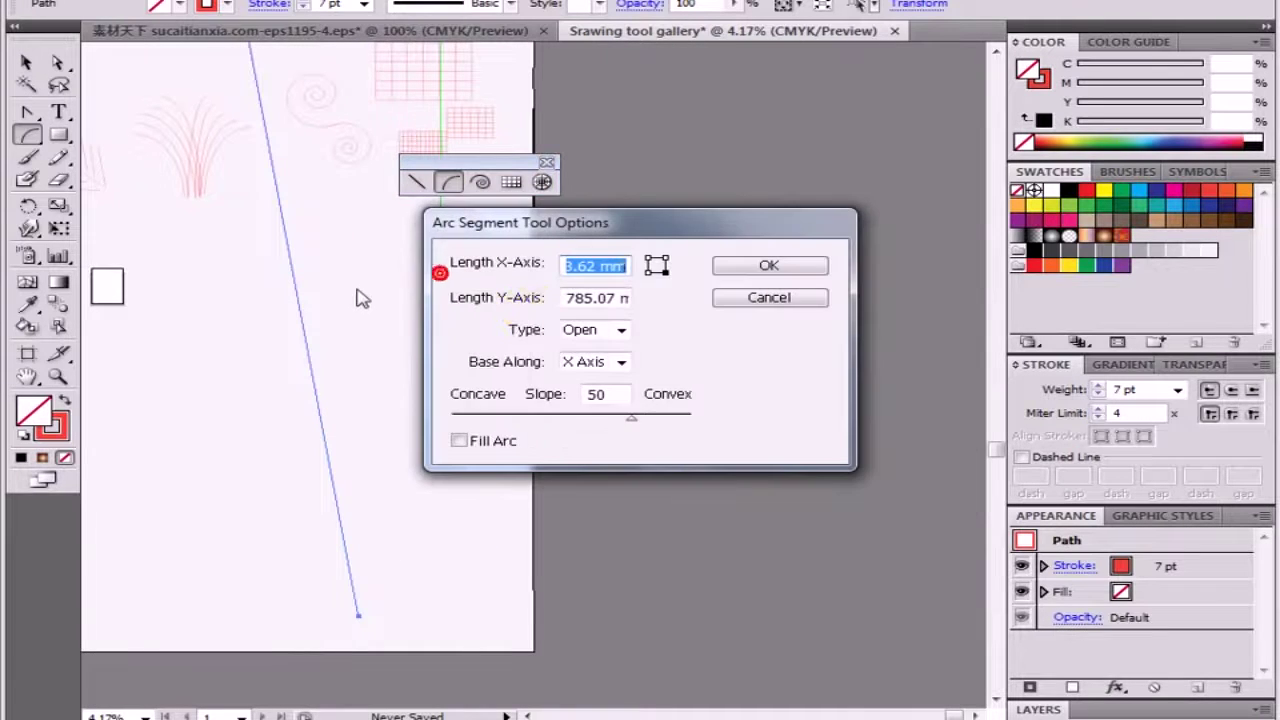
{"action": "left_click", "coordinate": [784, 266]}
{"action": "left_click_drag", "start_coordinate": [320, 286], "coordinate": [320, 386]}
{"action": "key", "text": "ctrl+plus"}
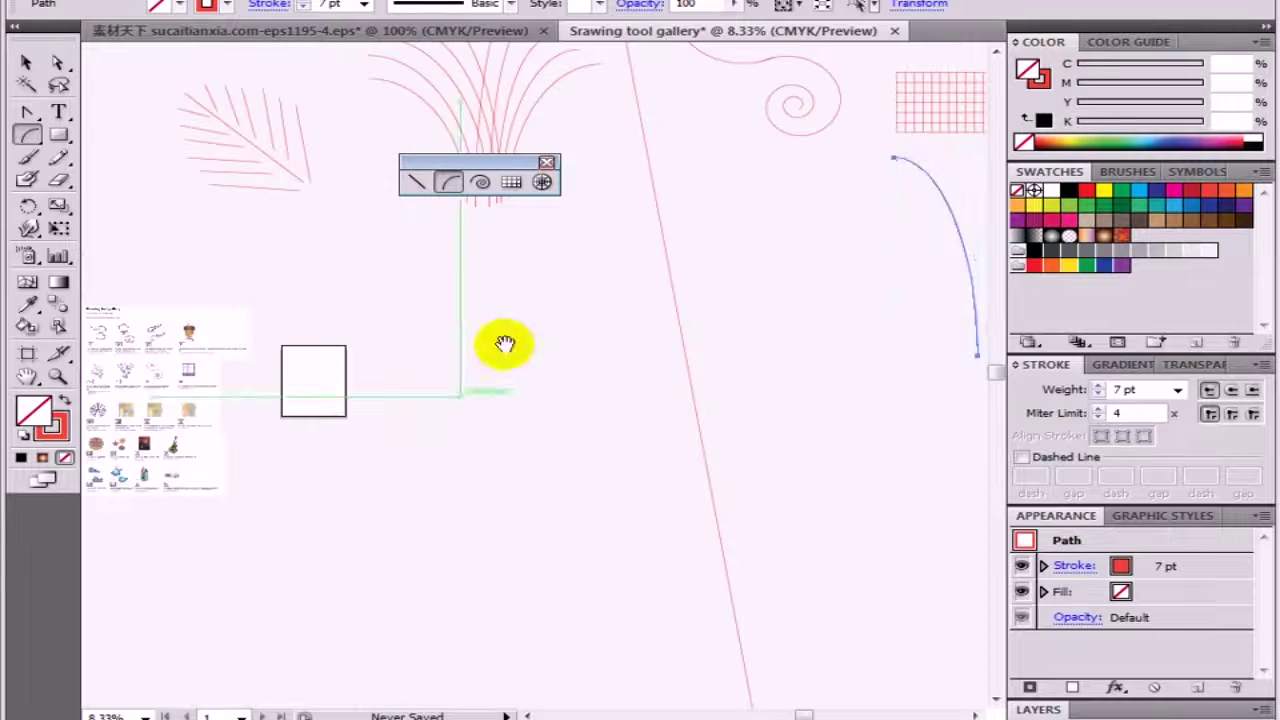
{"action": "left_click_drag", "start_coordinate": [763, 422], "coordinate": [343, 362]}
Step: Delete the long line and the arc, leaving the fern, spirals and grids in view
{"action": "left_click", "coordinate": [343, 362]}
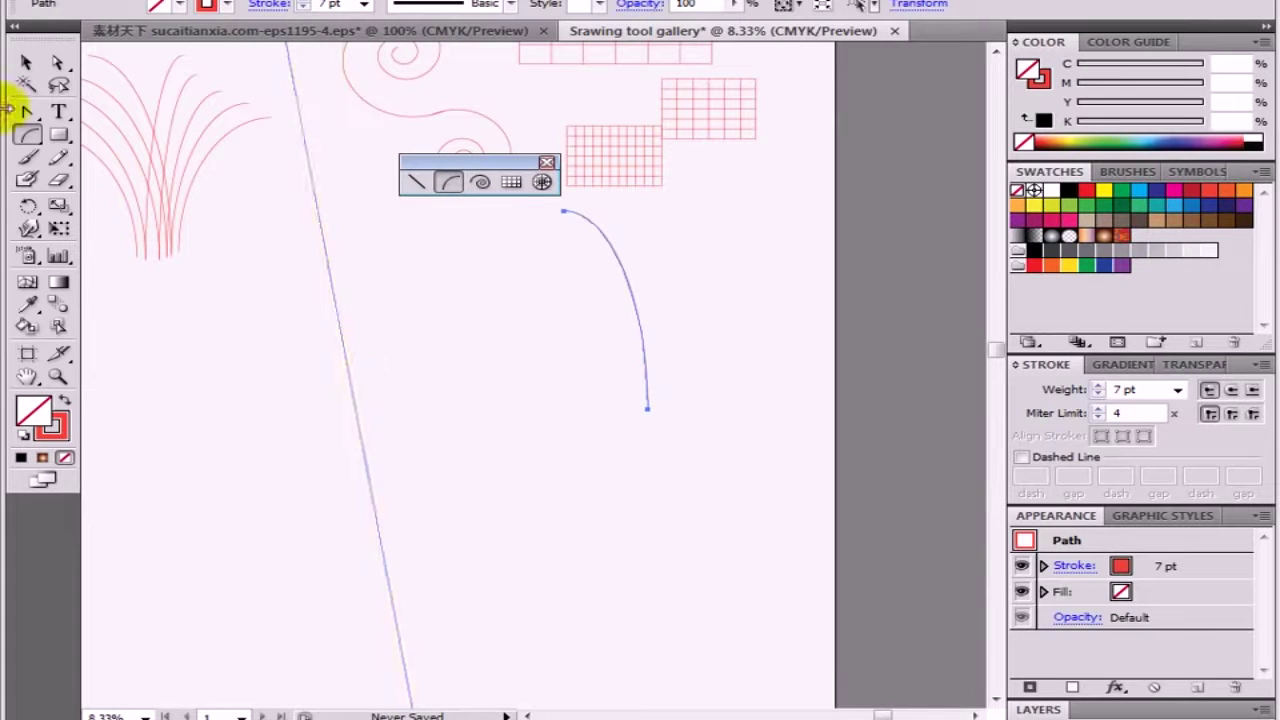
{"action": "left_click", "coordinate": [27, 62]}
{"action": "left_click_drag", "start_coordinate": [465, 365], "coordinate": [333, 410]}
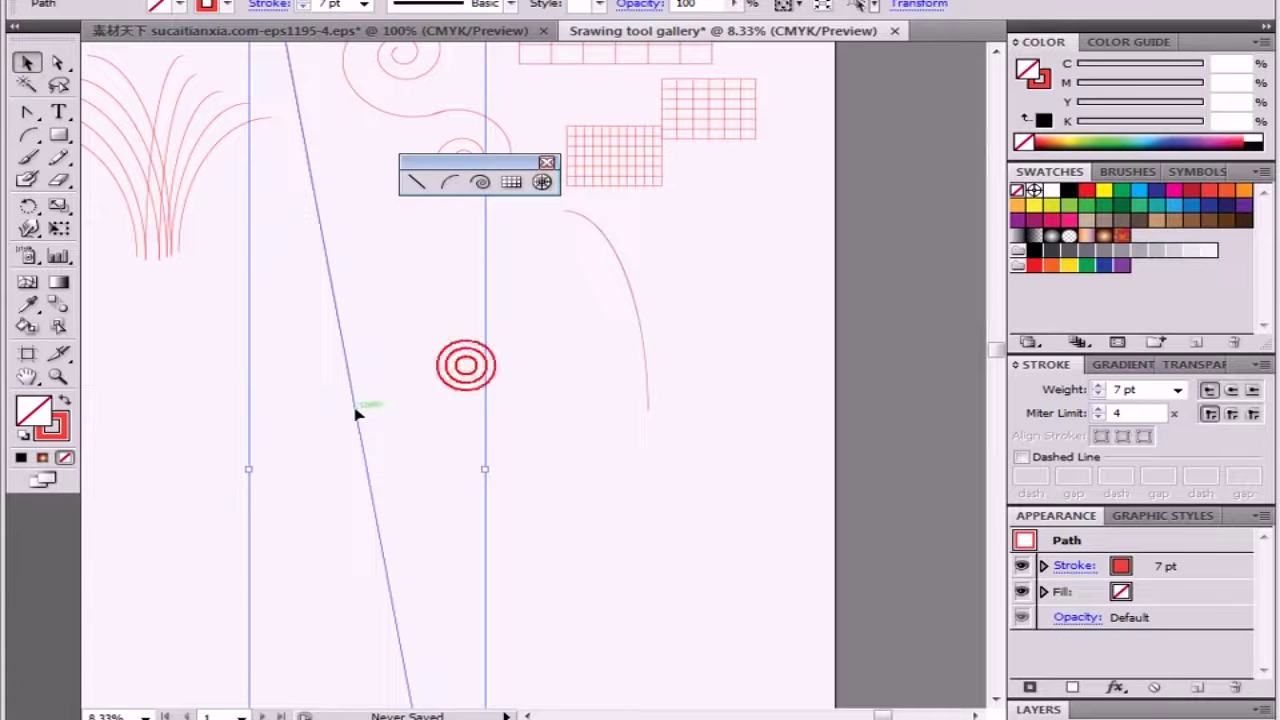
{"action": "left_click", "coordinate": [400, 411]}
{"action": "left_click_drag", "start_coordinate": [737, 337], "coordinate": [508, 432]}
{"action": "left_click", "coordinate": [434, 351]}
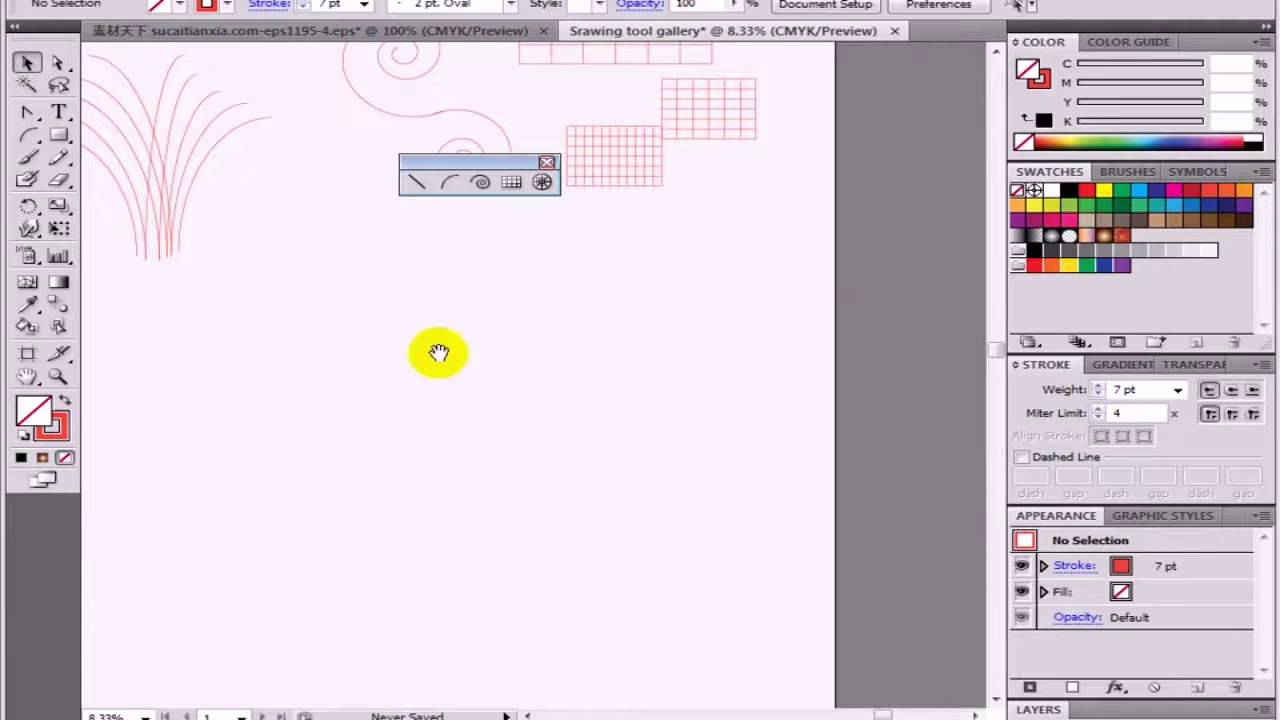
{"action": "mouse_move", "coordinate": [434, 351]}
{"action": "left_mouse_down"}
{"action": "mouse_move", "coordinate": [294, 497]}
{"action": "mouse_move", "coordinate": [534, 497]}
{"action": "left_mouse_up"}
{"action": "left_click_drag", "start_coordinate": [128, 376], "coordinate": [338, 446]}
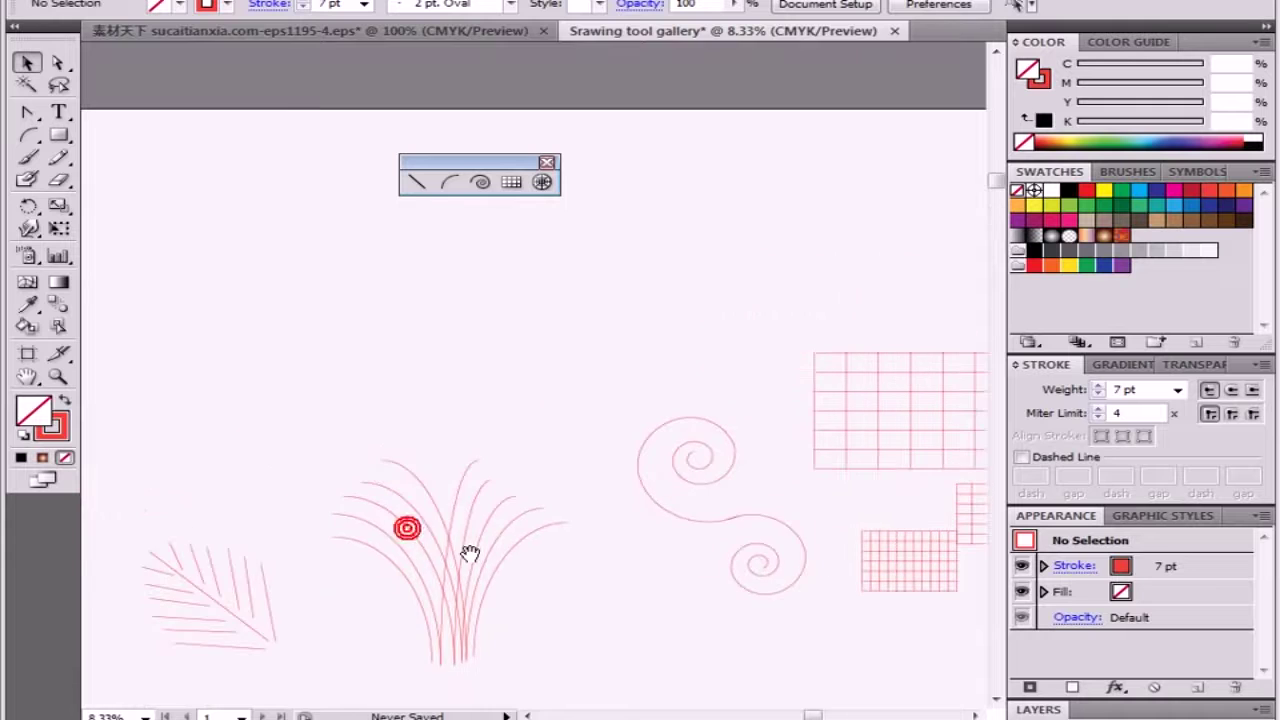
{"action": "left_click_drag", "start_coordinate": [406, 527], "coordinate": [514, 509]}
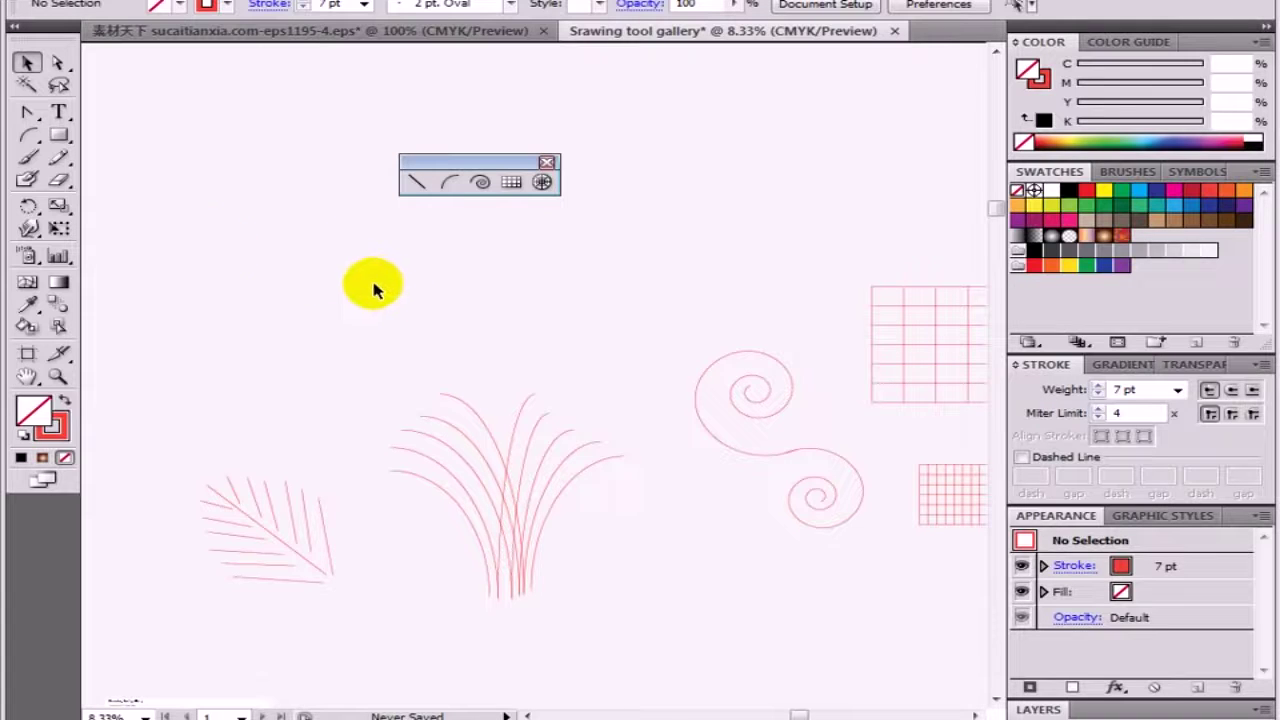
Step: Drag three straight line segments in the upper area above the grass
{"action": "left_click", "coordinate": [27, 63]}
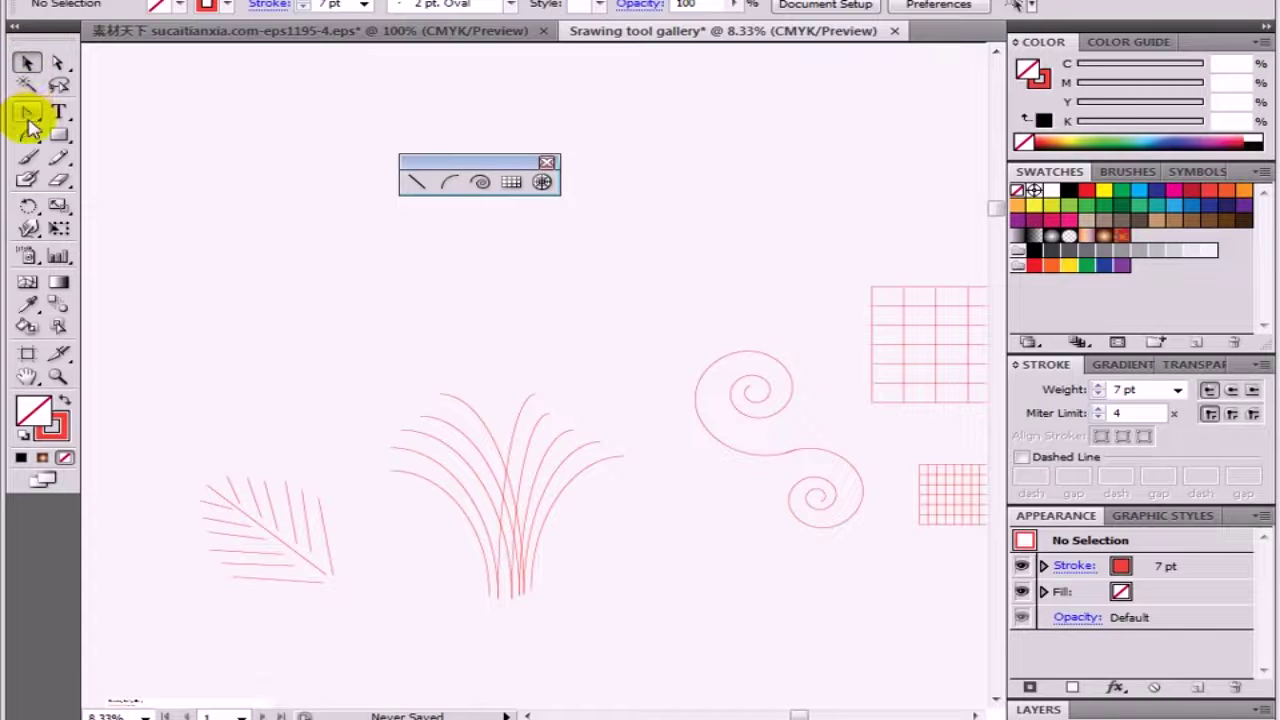
{"action": "left_click", "coordinate": [417, 181]}
{"action": "mouse_move", "coordinate": [210, 550]}
{"action": "left_mouse_down"}
{"action": "mouse_move", "coordinate": [209, 180]}
{"action": "mouse_move", "coordinate": [491, 277]}
{"action": "left_mouse_up"}
{"action": "left_click_drag", "start_coordinate": [294, 146], "coordinate": [430, 58]}
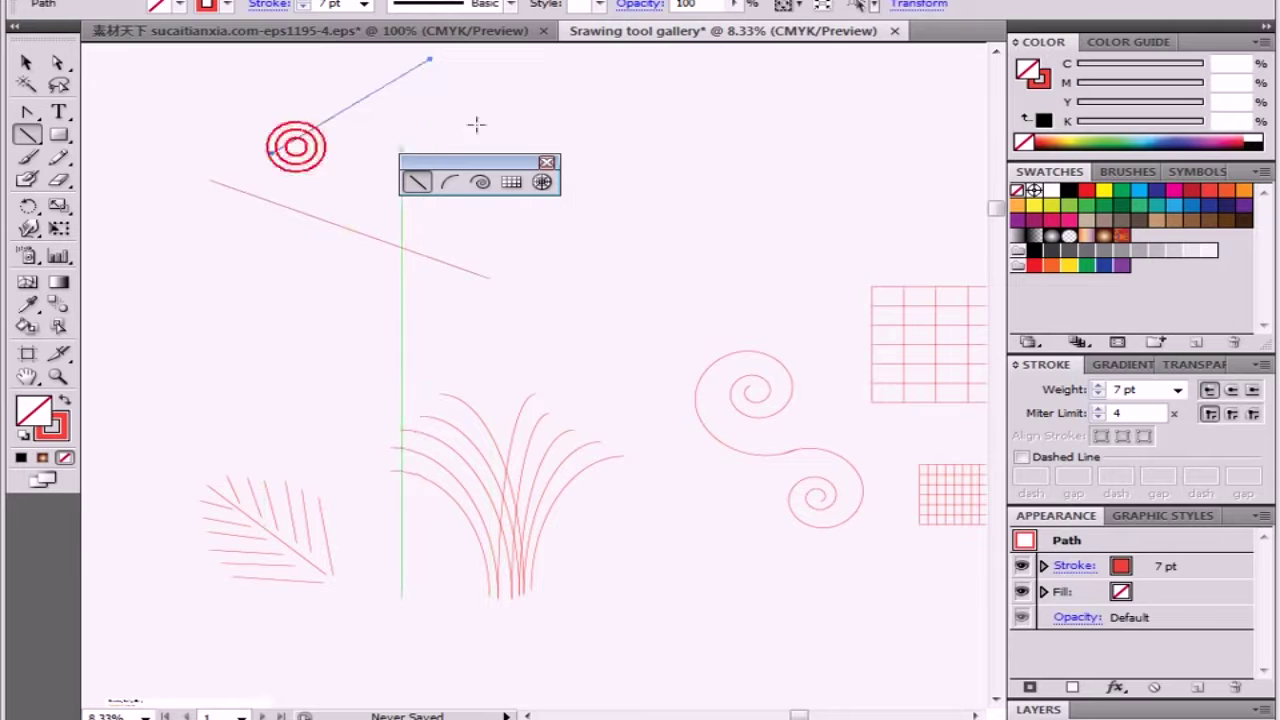
{"action": "left_click_drag", "start_coordinate": [637, 112], "coordinate": [540, 105]}
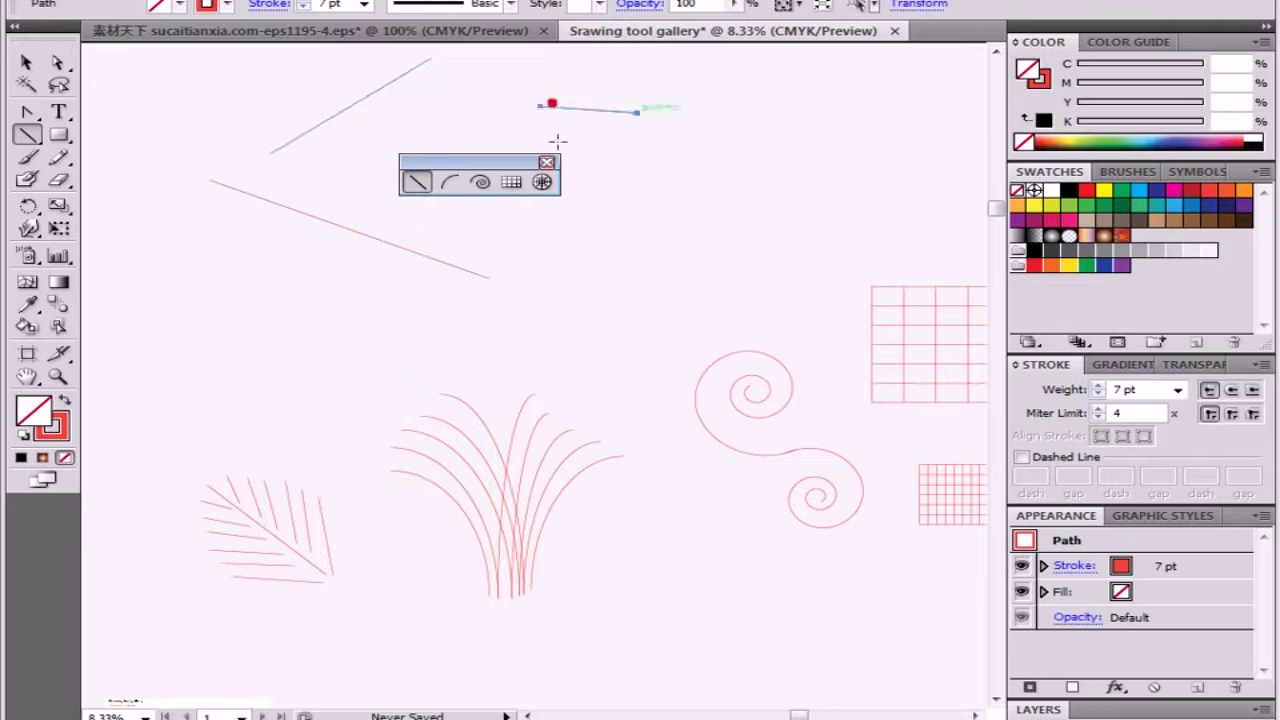
Step: Create short horizontal 0° line segments, including a 5.99 mm one, via Line Segment Tool Options
{"action": "left_click", "coordinate": [197, 270]}
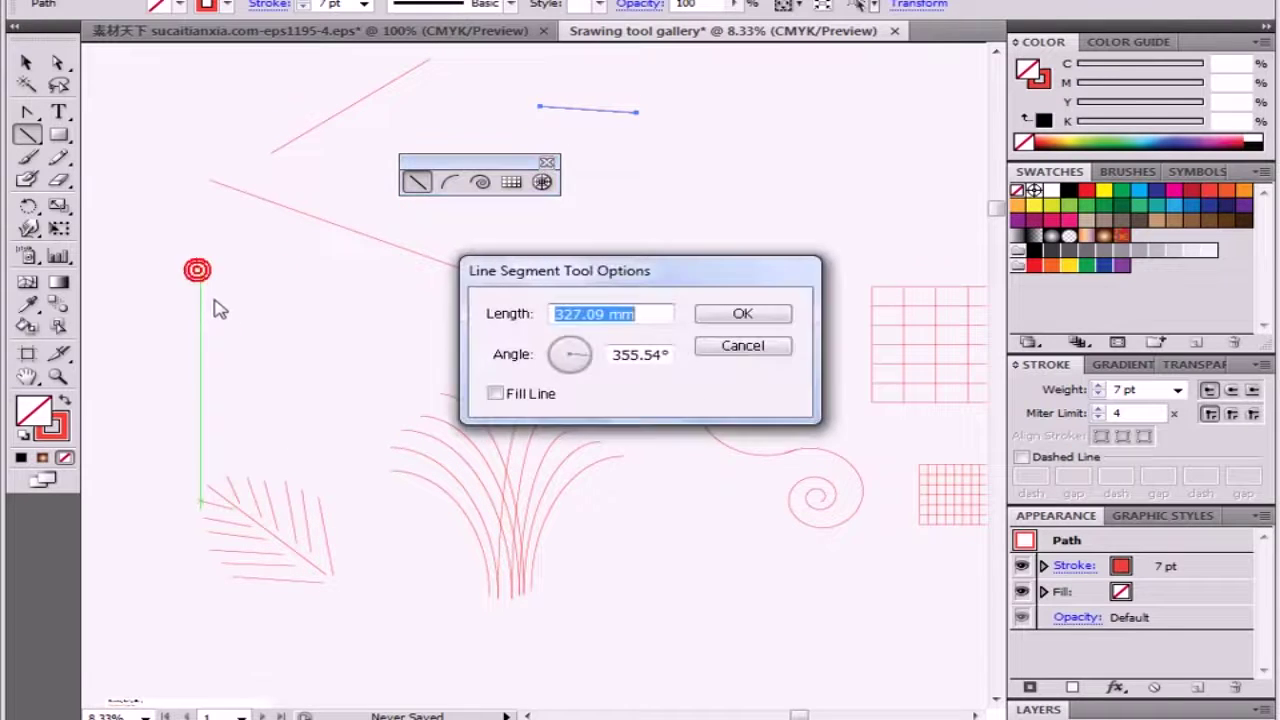
{"action": "left_click", "coordinate": [740, 315]}
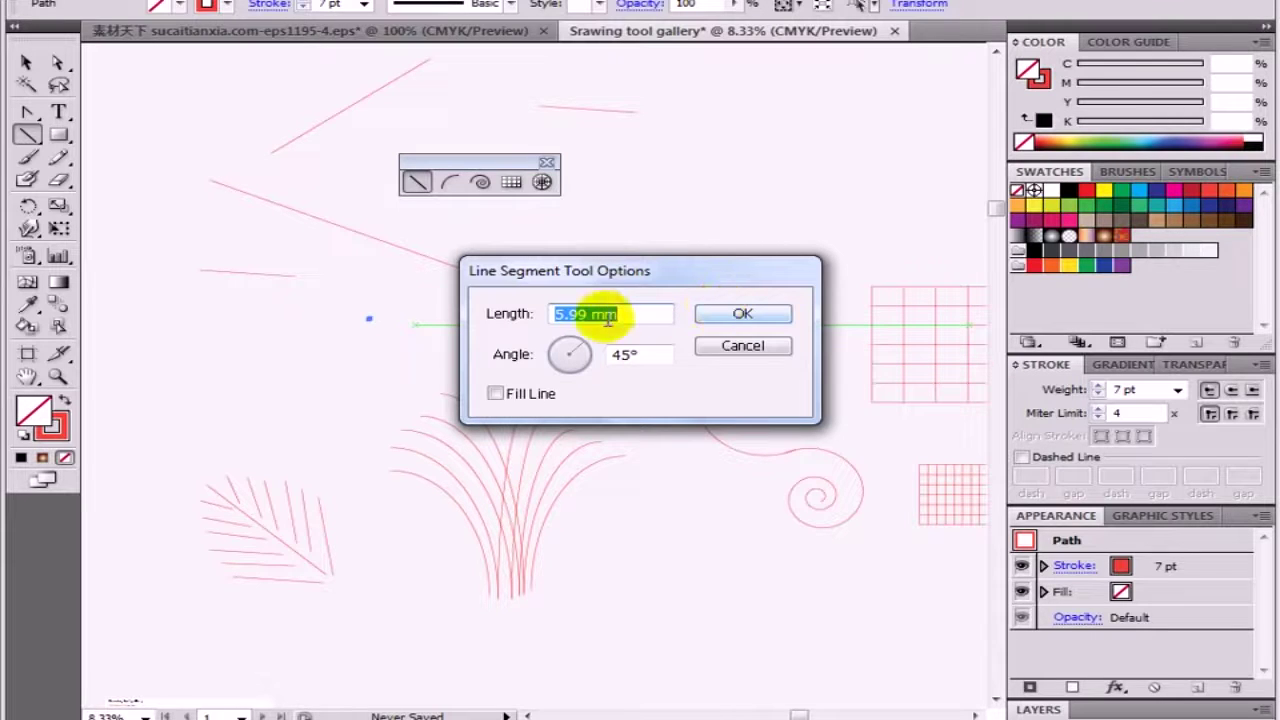
{"action": "double_click", "coordinate": [645, 356]}
{"action": "type", "text": "0"}
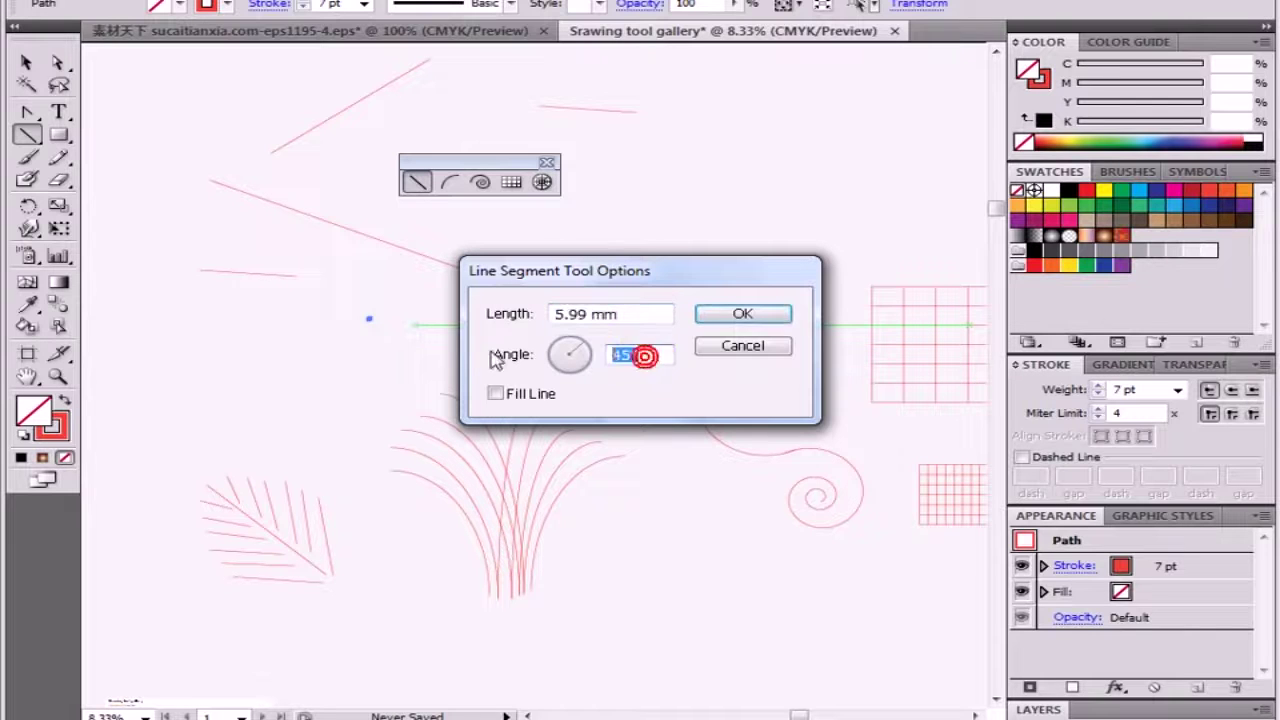
{"action": "left_click", "coordinate": [742, 313]}
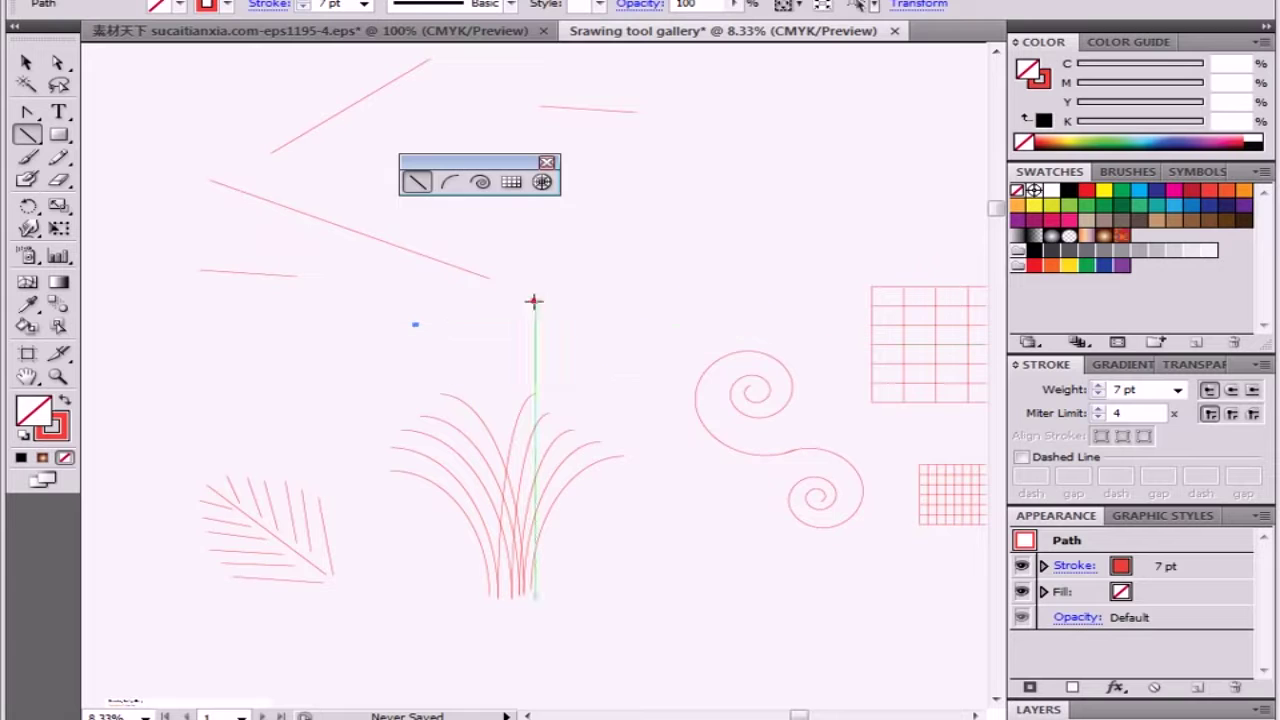
{"action": "left_click", "coordinate": [531, 298]}
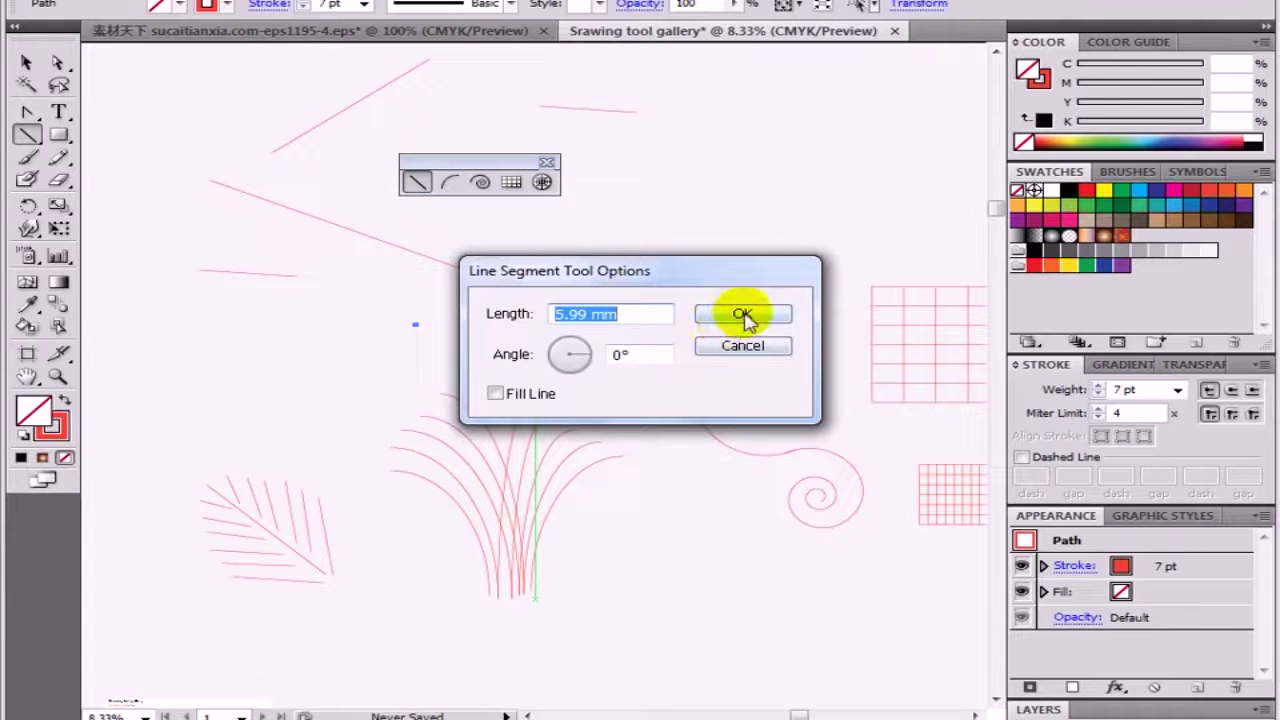
{"action": "left_click", "coordinate": [742, 314]}
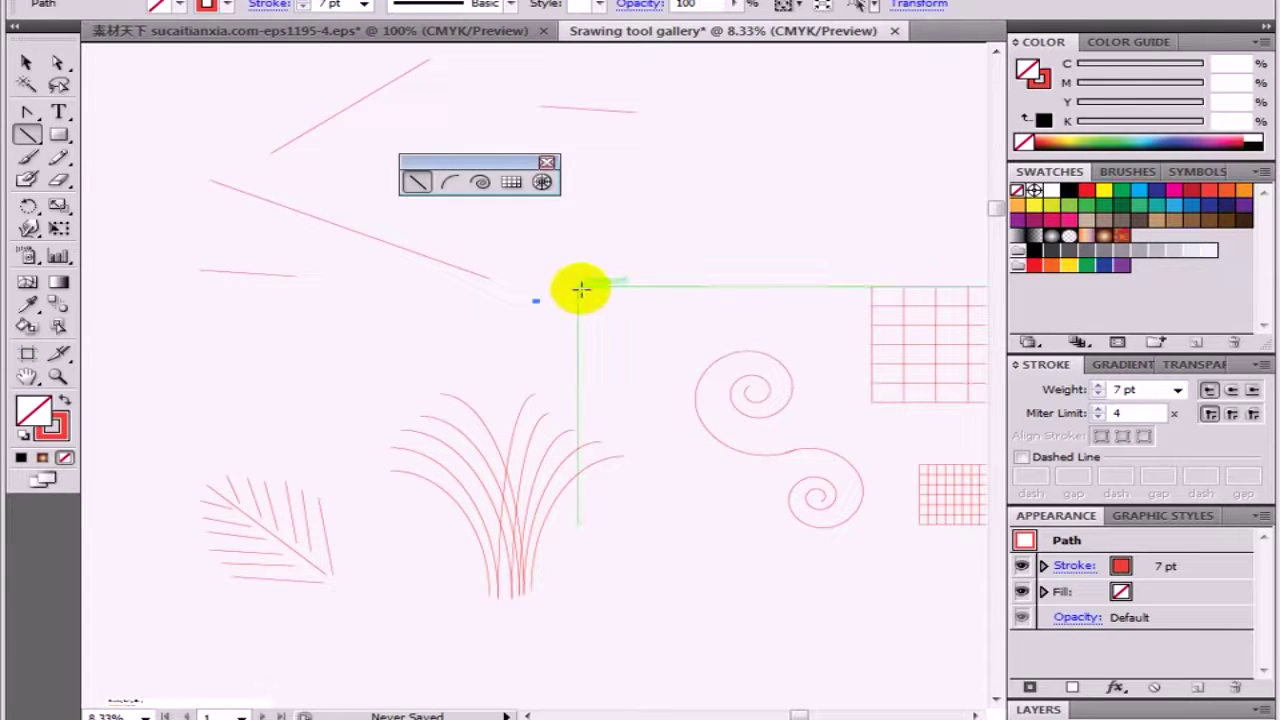
{"action": "scroll", "coordinate": [549, 322], "scroll_direction": "up", "scroll_amount": 5}
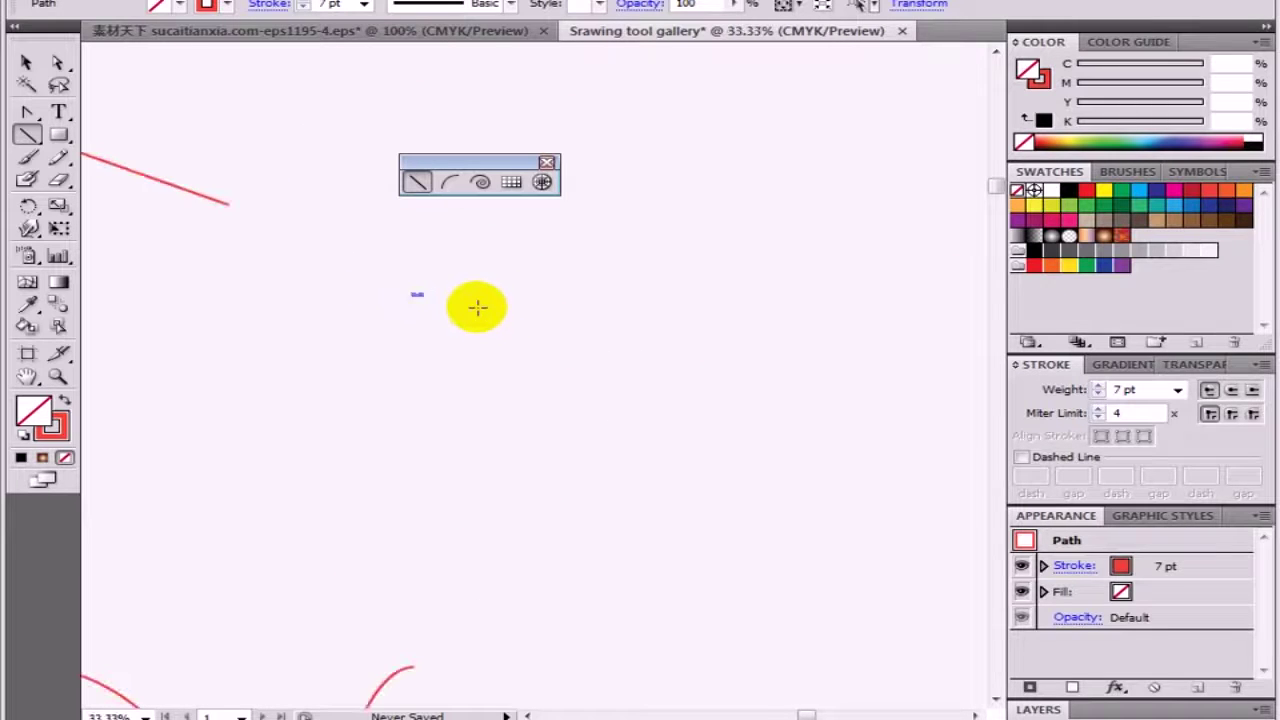
{"action": "scroll", "coordinate": [480, 316], "scroll_direction": "down", "scroll_amount": 2}
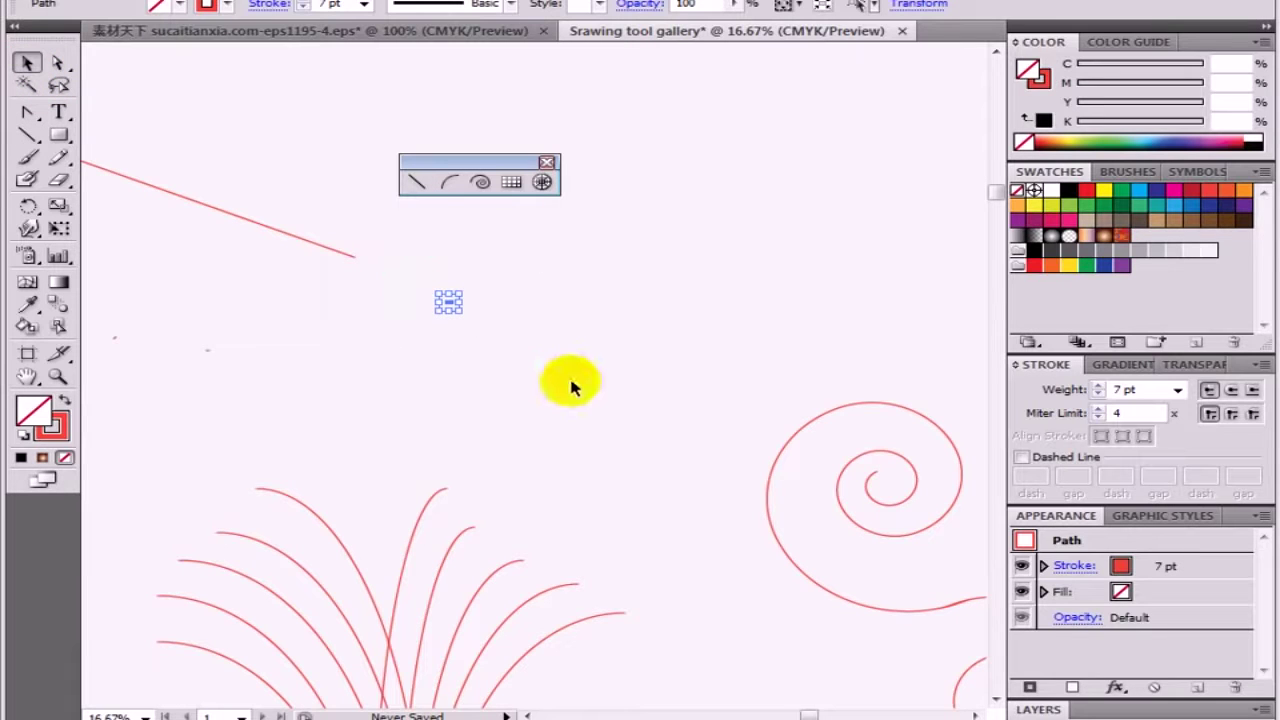
{"action": "left_click", "coordinate": [423, 340]}
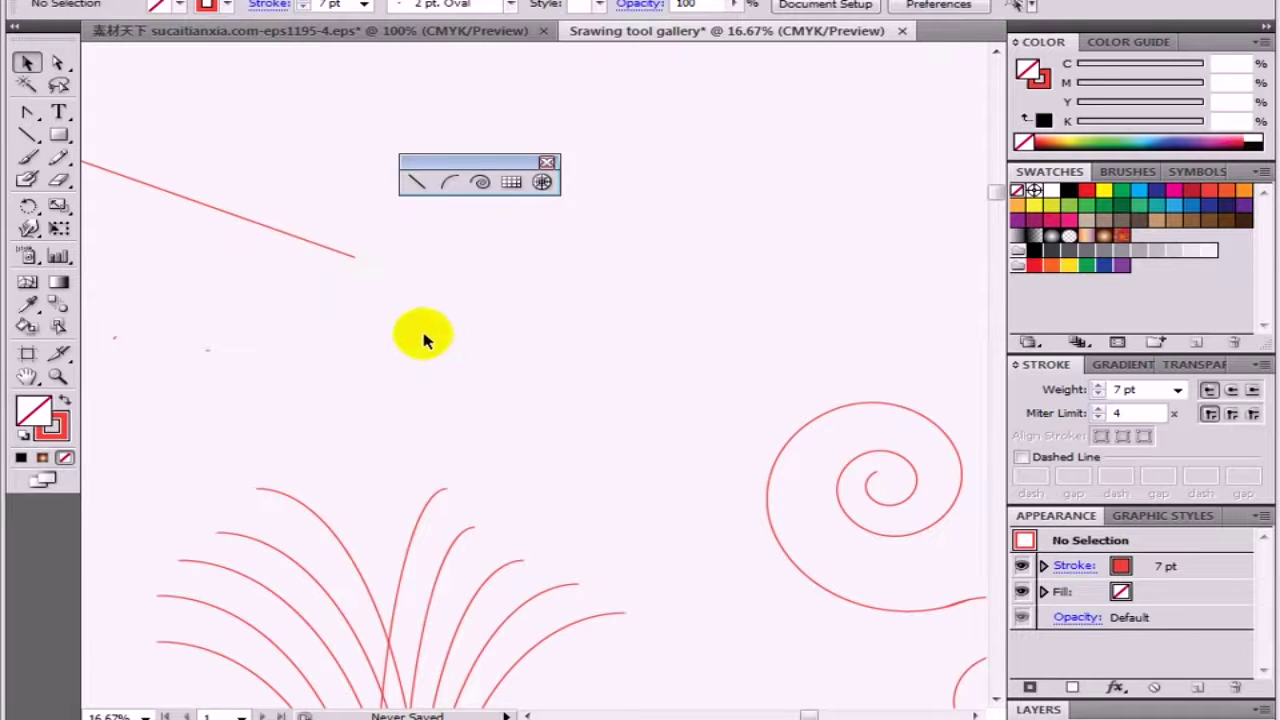
Step: Drag five horizontal lines of similar length, stacked one beneath another
{"action": "left_click", "coordinate": [417, 182]}
{"action": "left_click_drag", "start_coordinate": [712, 300], "coordinate": [500, 508]}
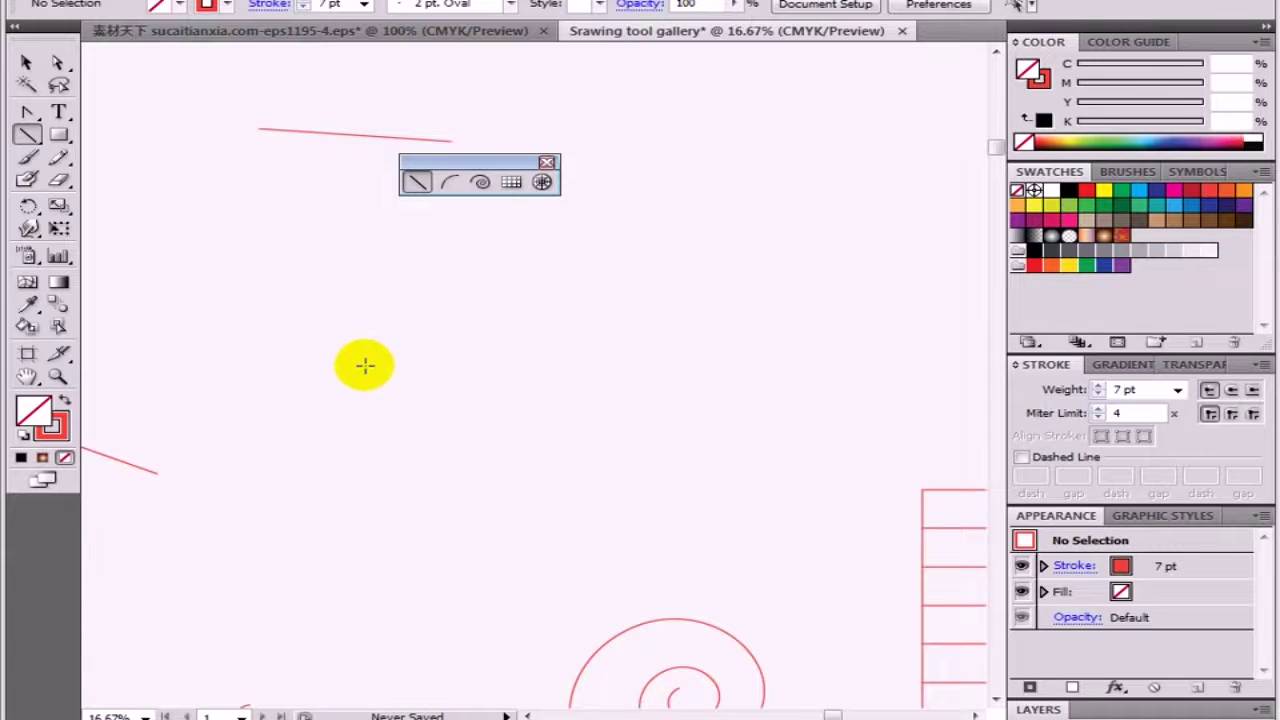
{"action": "mouse_move", "coordinate": [346, 343]}
{"action": "left_mouse_down"}
{"action": "mouse_move", "coordinate": [743, 322]}
{"action": "mouse_move", "coordinate": [787, 343]}
{"action": "left_mouse_up"}
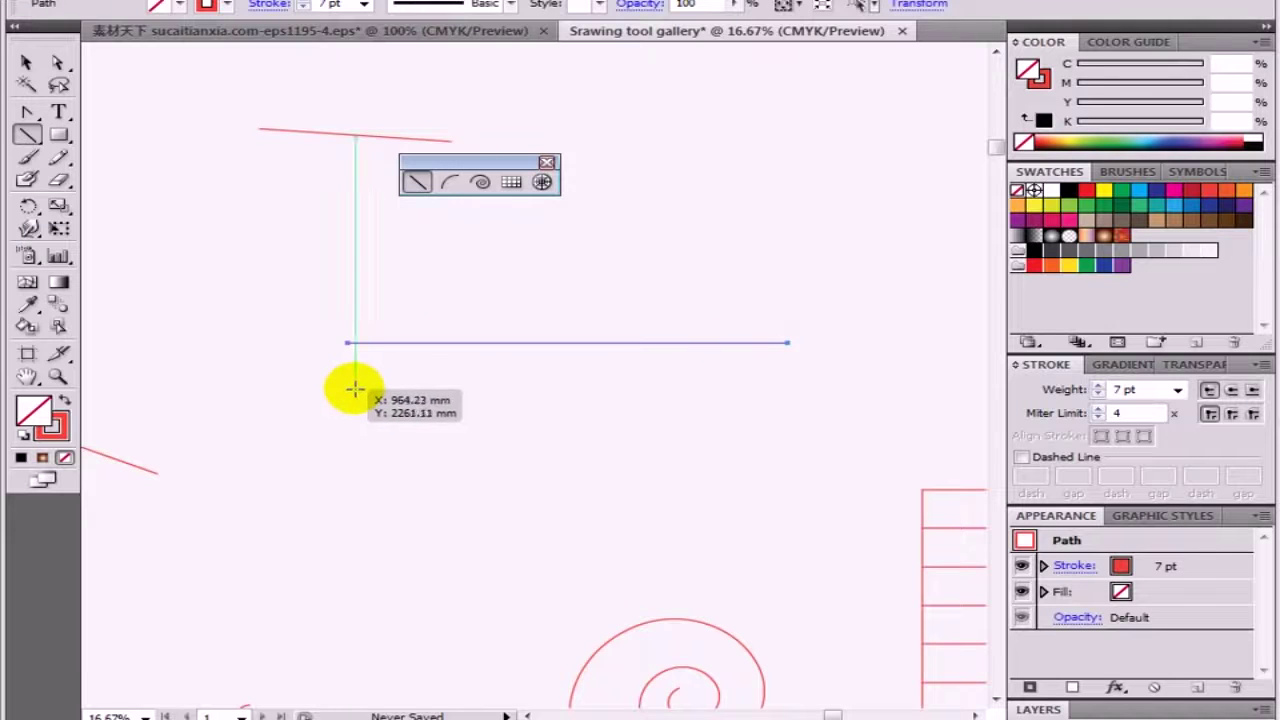
{"action": "mouse_move", "coordinate": [346, 386]}
{"action": "left_mouse_down"}
{"action": "mouse_move", "coordinate": [816, 400]}
{"action": "mouse_move", "coordinate": [794, 399]}
{"action": "left_mouse_up"}
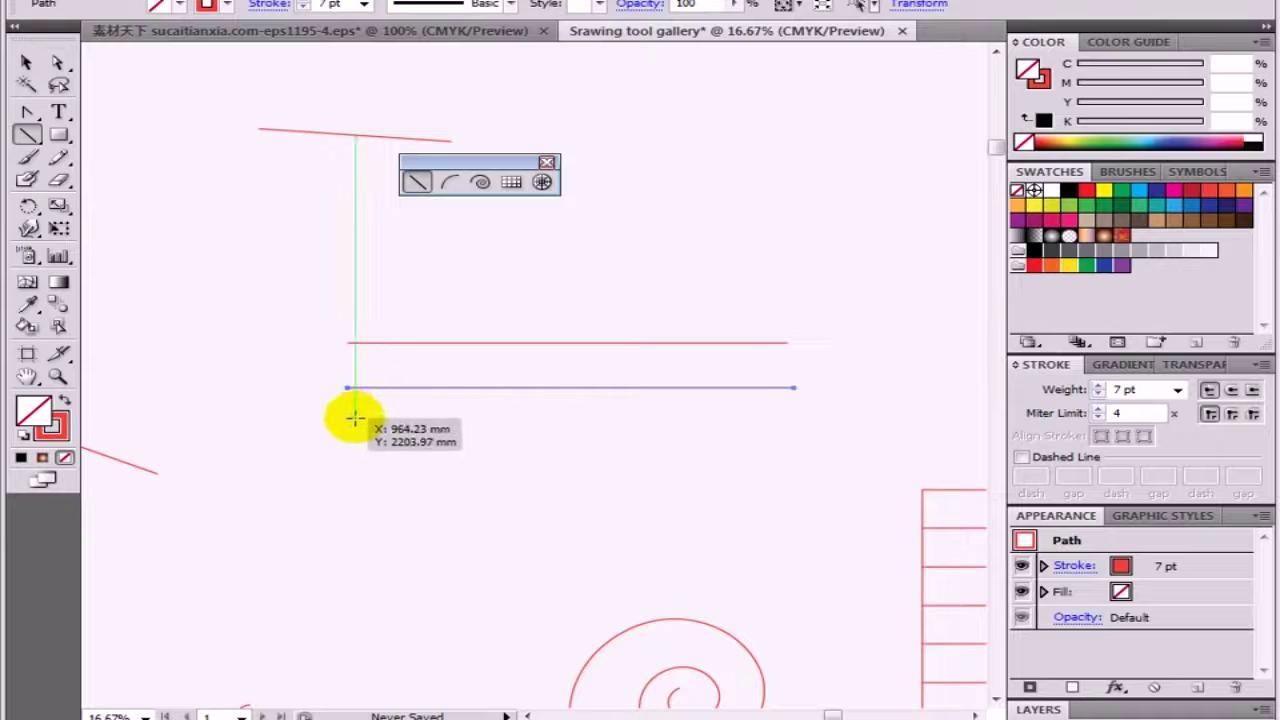
{"action": "left_click_drag", "start_coordinate": [350, 432], "coordinate": [779, 437]}
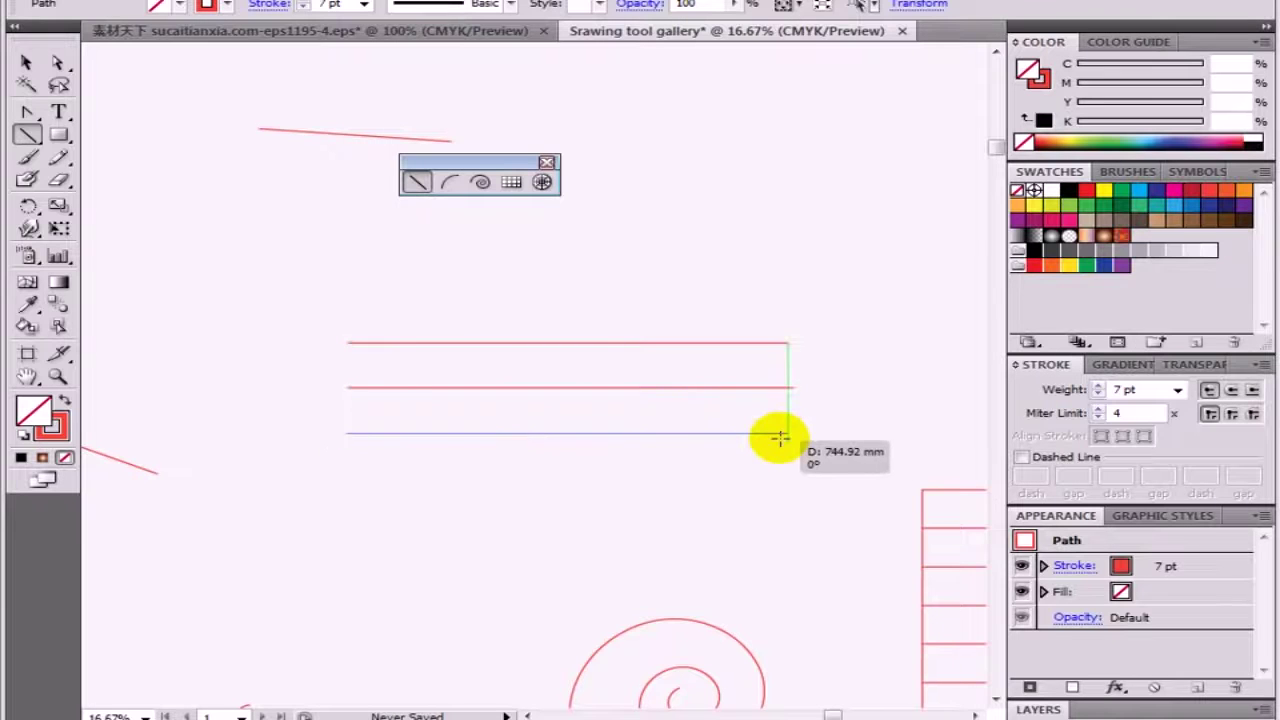
{"action": "left_click_drag", "start_coordinate": [786, 437], "coordinate": [786, 437]}
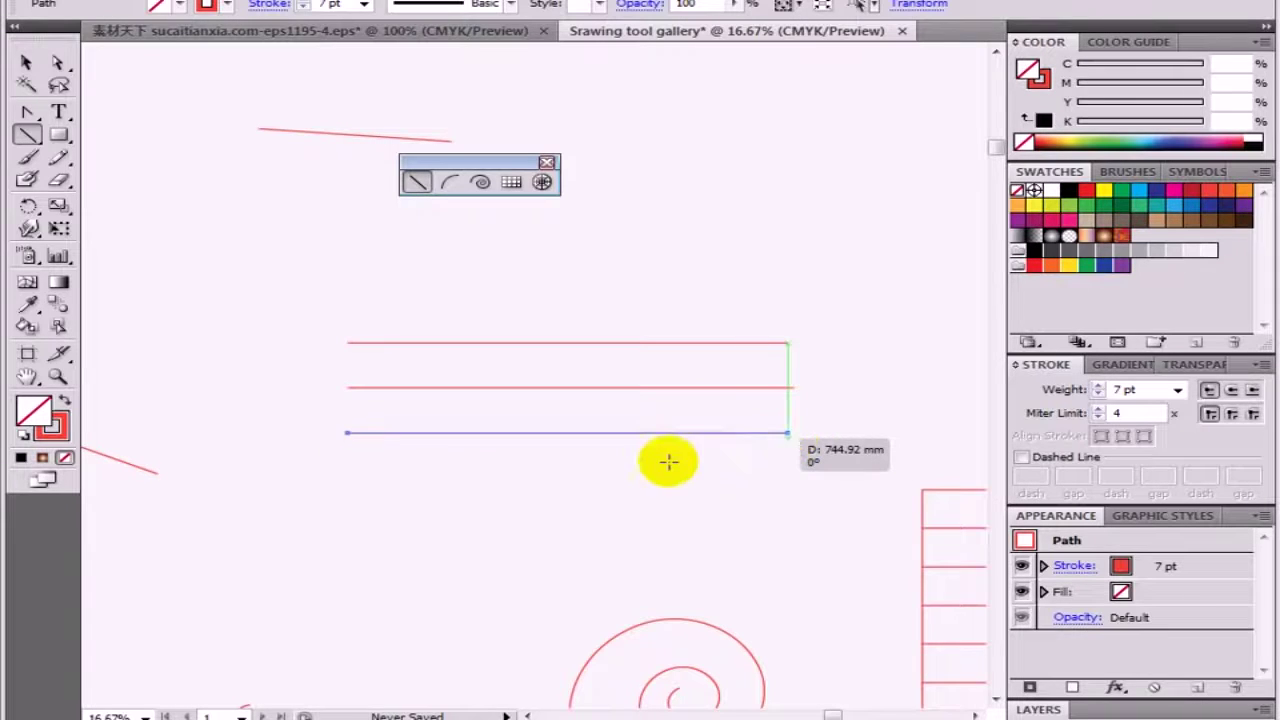
{"action": "left_click_drag", "start_coordinate": [344, 472], "coordinate": [771, 502]}
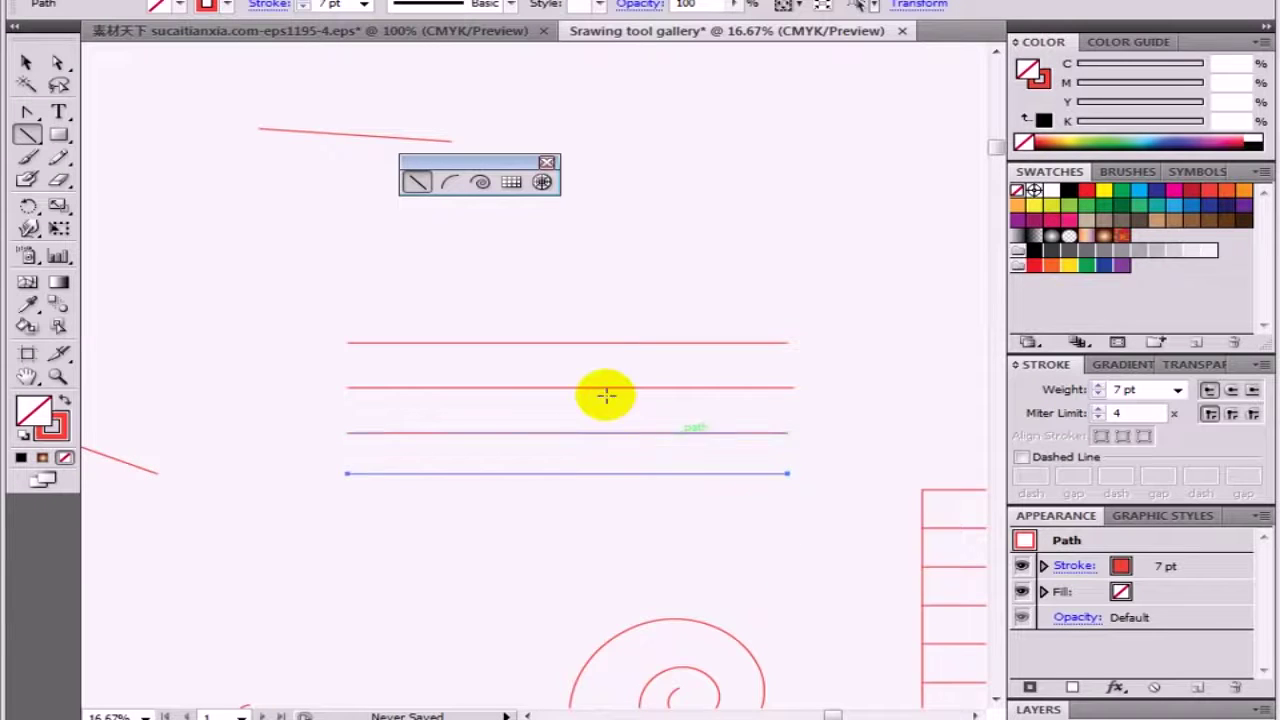
{"action": "mouse_move", "coordinate": [606, 297]}
{"action": "left_mouse_down"}
{"action": "mouse_move", "coordinate": [443, 302]}
{"action": "mouse_move", "coordinate": [873, 291]}
{"action": "mouse_move", "coordinate": [894, 337]}
{"action": "mouse_move", "coordinate": [580, 314]}
{"action": "mouse_move", "coordinate": [521, 331]}
{"action": "mouse_move", "coordinate": [691, 417]}
{"action": "mouse_move", "coordinate": [597, 411]}
{"action": "mouse_move", "coordinate": [621, 424]}
{"action": "mouse_move", "coordinate": [794, 400]}
{"action": "mouse_move", "coordinate": [897, 463]}
{"action": "mouse_move", "coordinate": [803, 646]}
{"action": "mouse_move", "coordinate": [718, 587]}
{"action": "mouse_move", "coordinate": [586, 628]}
{"action": "mouse_move", "coordinate": [652, 625]}
{"action": "mouse_move", "coordinate": [636, 621]}
{"action": "left_mouse_up"}
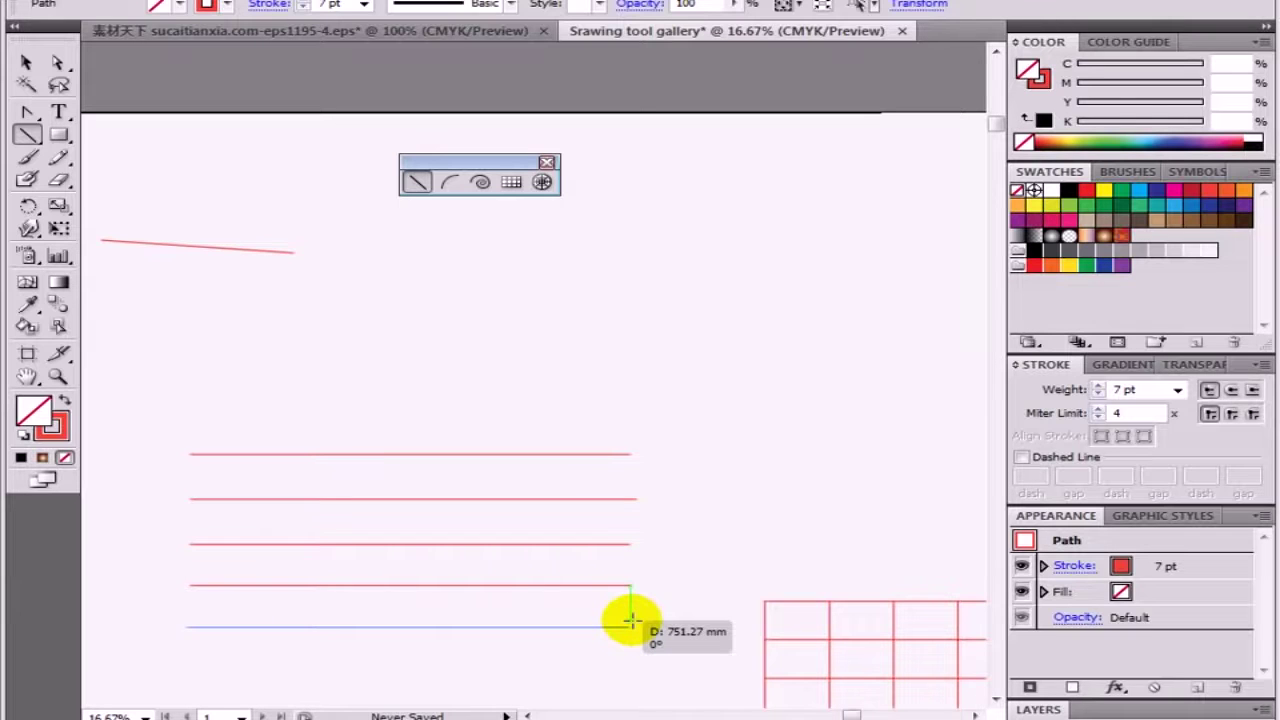
{"action": "left_click_drag", "start_coordinate": [630, 620], "coordinate": [630, 626]}
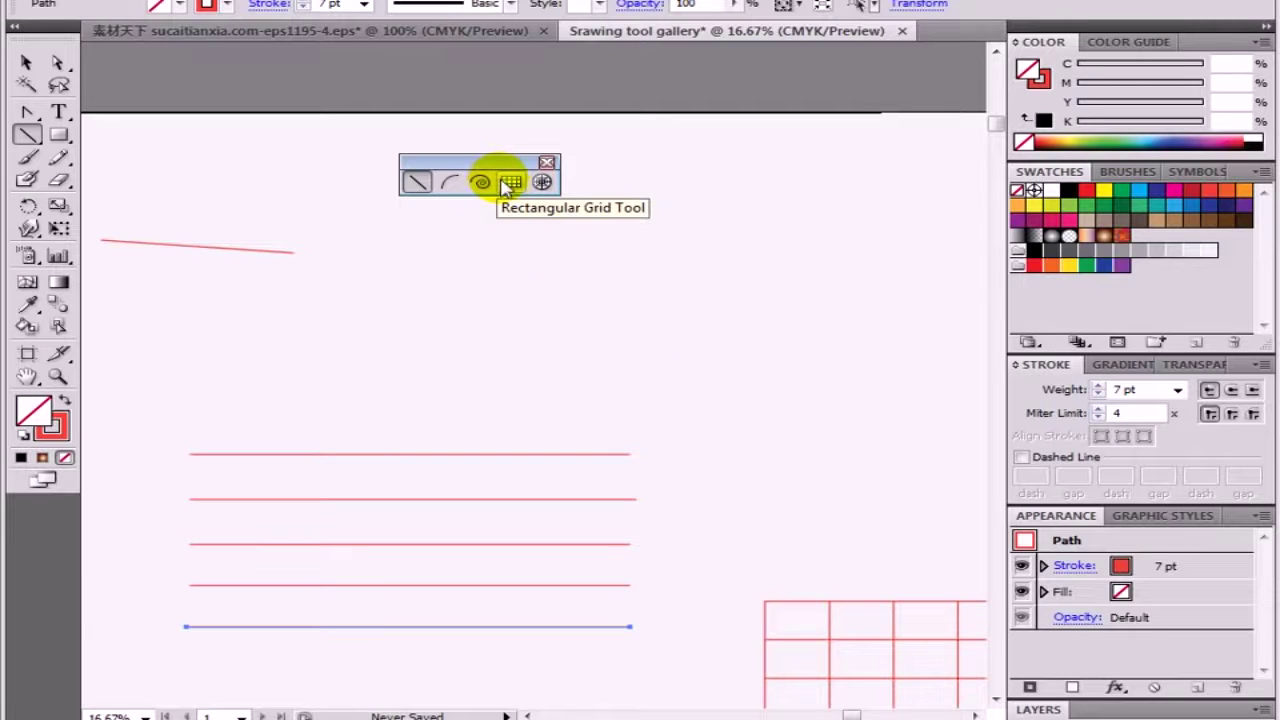
Step: Drag out a rectangular grid spanning the area above the stacked lines
{"action": "left_click", "coordinate": [507, 184]}
{"action": "left_click_drag", "start_coordinate": [418, 212], "coordinate": [790, 400]}
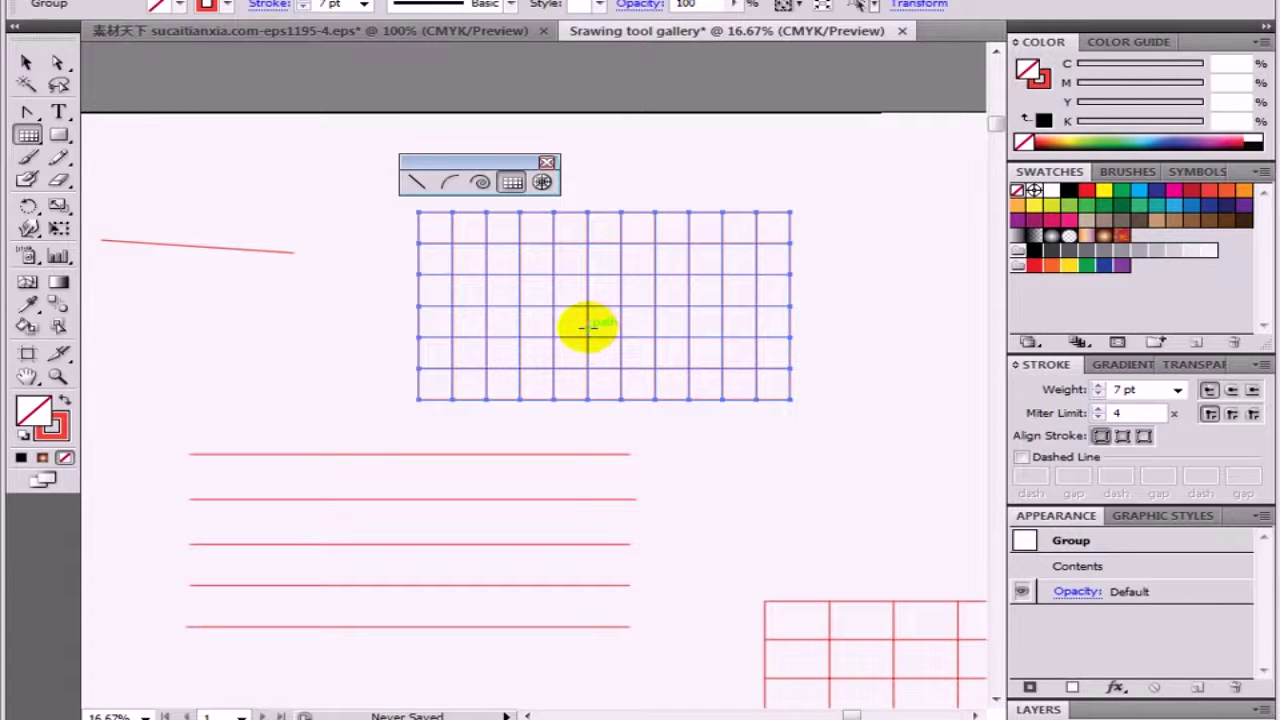
{"action": "scroll", "coordinate": [768, 314], "scroll_direction": "right", "scroll_amount": 3}
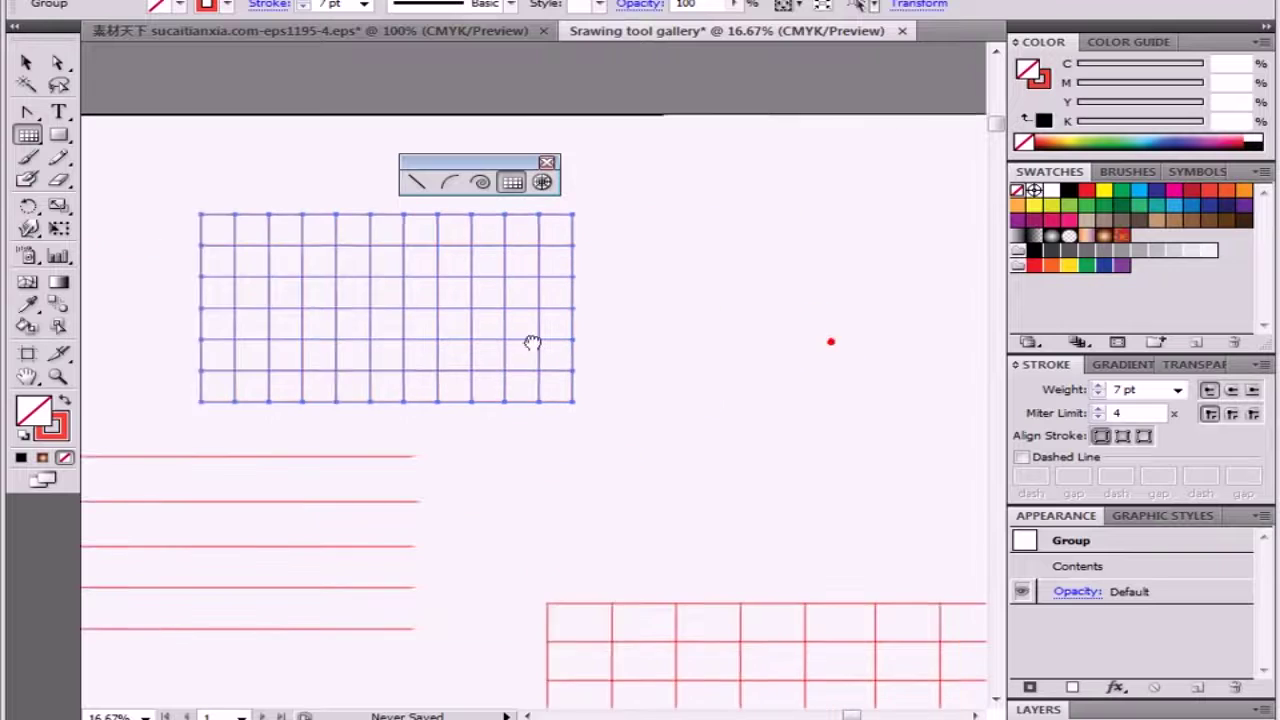
{"action": "scroll", "coordinate": [531, 343], "scroll_direction": "right", "scroll_amount": 2}
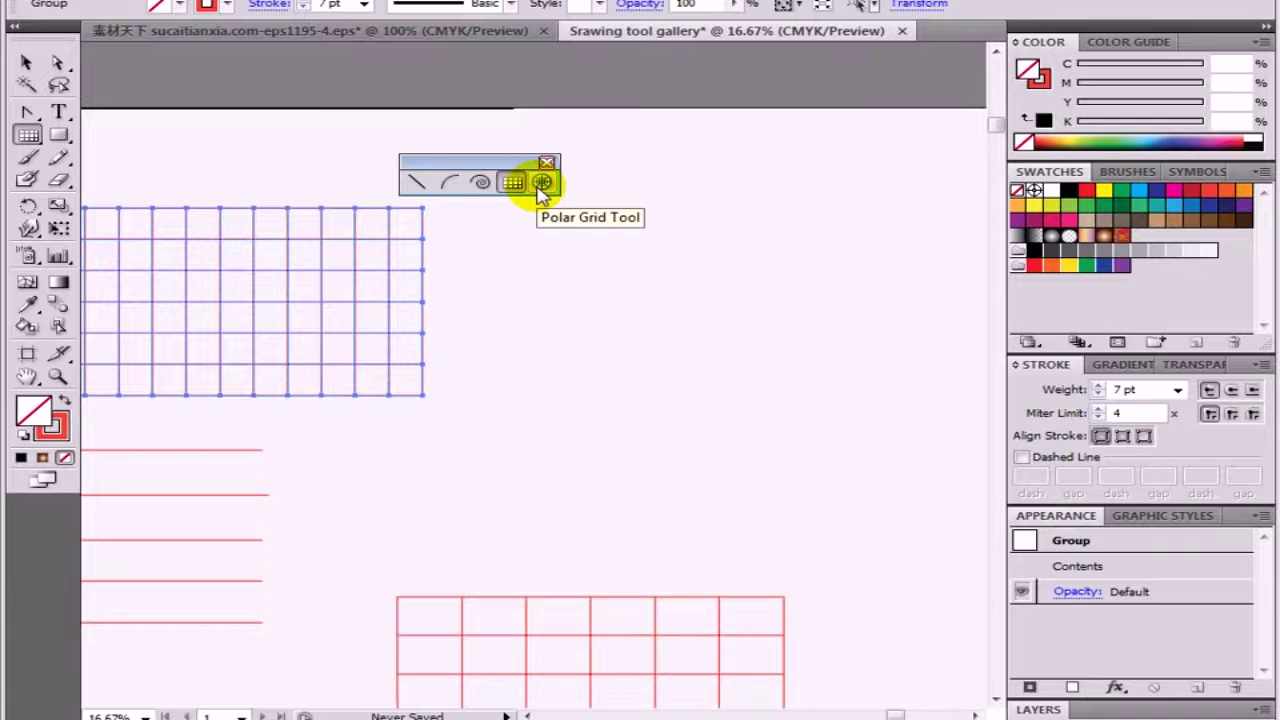
{"action": "left_click", "coordinate": [541, 183]}
Step: Draw an elliptical polar grid, a Shift-constrained circle, and a centre-drawn grid with fewer dividers
{"action": "left_click_drag", "start_coordinate": [656, 240], "coordinate": [848, 388]}
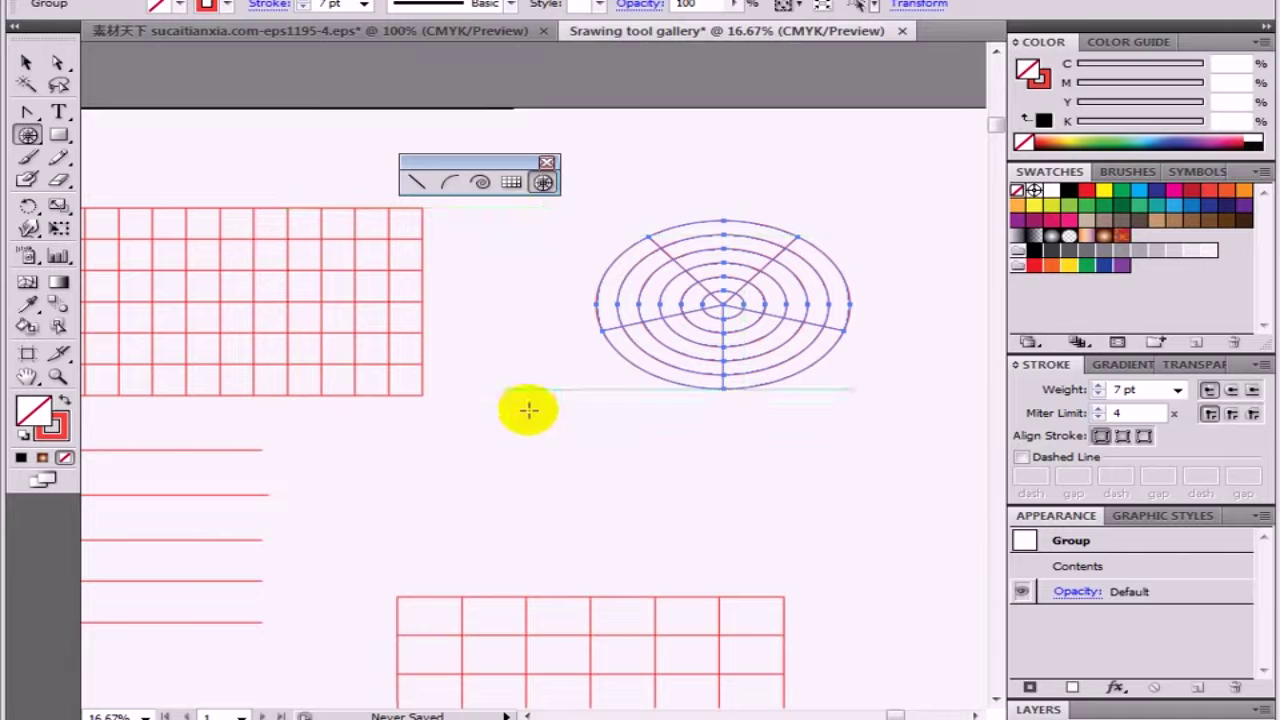
{"action": "left_click_drag", "start_coordinate": [783, 432], "coordinate": [391, 394]}
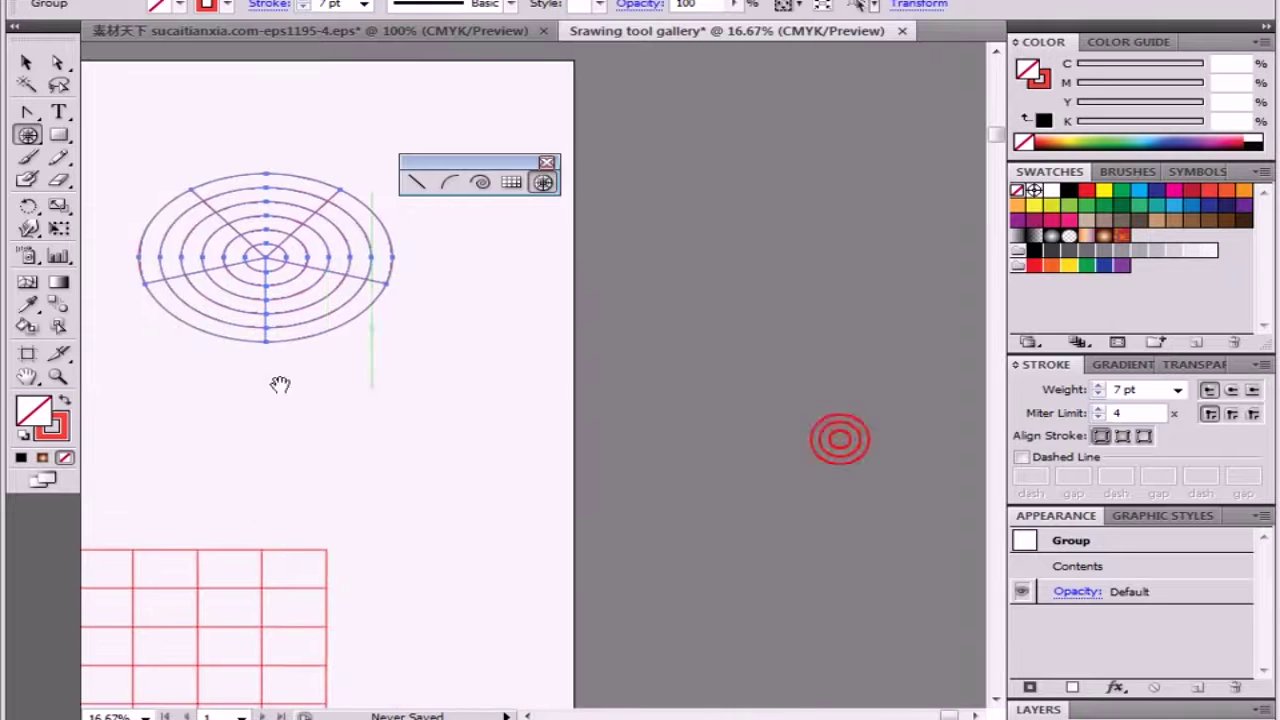
{"action": "mouse_move", "coordinate": [280, 380]}
{"action": "left_mouse_down"}
{"action": "mouse_move", "coordinate": [600, 380]}
{"action": "mouse_move", "coordinate": [805, 481]}
{"action": "mouse_move", "coordinate": [782, 490]}
{"action": "mouse_move", "coordinate": [743, 470]}
{"action": "mouse_move", "coordinate": [694, 471]}
{"action": "mouse_move", "coordinate": [791, 591]}
{"action": "mouse_move", "coordinate": [497, 331]}
{"action": "mouse_move", "coordinate": [321, 289]}
{"action": "mouse_move", "coordinate": [174, 191]}
{"action": "mouse_move", "coordinate": [650, 445]}
{"action": "mouse_move", "coordinate": [857, 594]}
{"action": "mouse_move", "coordinate": [480, 365]}
{"action": "mouse_move", "coordinate": [371, 229]}
{"action": "mouse_move", "coordinate": [657, 500]}
{"action": "mouse_move", "coordinate": [789, 580]}
{"action": "mouse_move", "coordinate": [643, 363]}
{"action": "mouse_move", "coordinate": [437, 303]}
{"action": "mouse_move", "coordinate": [651, 449]}
{"action": "mouse_move", "coordinate": [486, 306]}
{"action": "mouse_move", "coordinate": [615, 458]}
{"action": "mouse_move", "coordinate": [543, 306]}
{"action": "mouse_move", "coordinate": [597, 442]}
{"action": "mouse_move", "coordinate": [529, 349]}
{"action": "mouse_move", "coordinate": [531, 323]}
{"action": "mouse_move", "coordinate": [609, 457]}
{"action": "mouse_move", "coordinate": [486, 289]}
{"action": "mouse_move", "coordinate": [619, 531]}
{"action": "mouse_move", "coordinate": [517, 323]}
{"action": "mouse_move", "coordinate": [457, 286]}
{"action": "mouse_move", "coordinate": [606, 498]}
{"action": "mouse_move", "coordinate": [509, 323]}
{"action": "mouse_move", "coordinate": [571, 414]}
{"action": "mouse_move", "coordinate": [497, 328]}
{"action": "left_mouse_up"}
{"action": "key", "text": "shift"}
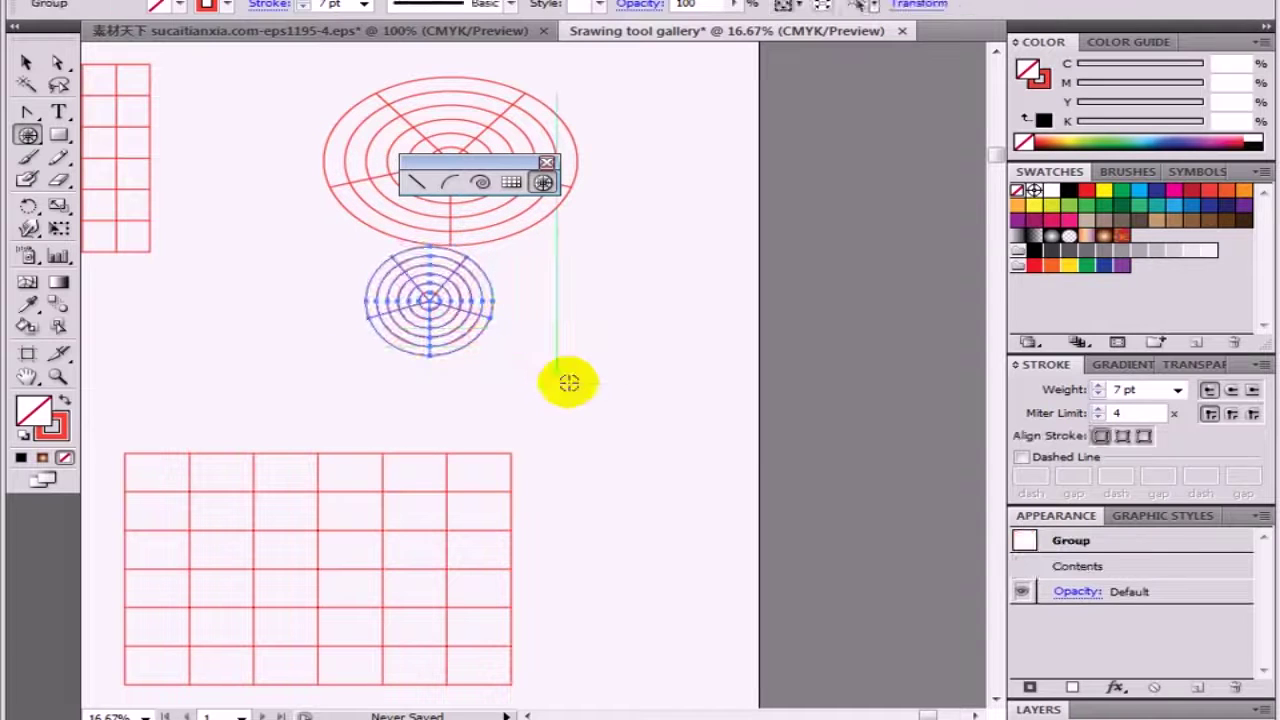
{"action": "mouse_move", "coordinate": [568, 362]}
{"action": "left_mouse_down"}
{"action": "mouse_move", "coordinate": [657, 480]}
{"action": "mouse_move", "coordinate": [600, 409]}
{"action": "mouse_move", "coordinate": [634, 420]}
{"action": "mouse_move", "coordinate": [575, 418]}
{"action": "mouse_move", "coordinate": [646, 430]}
{"action": "mouse_move", "coordinate": [748, 526]}
{"action": "mouse_move", "coordinate": [648, 457]}
{"action": "mouse_move", "coordinate": [369, 414]}
{"action": "mouse_move", "coordinate": [303, 346]}
{"action": "mouse_move", "coordinate": [338, 414]}
{"action": "left_mouse_up"}
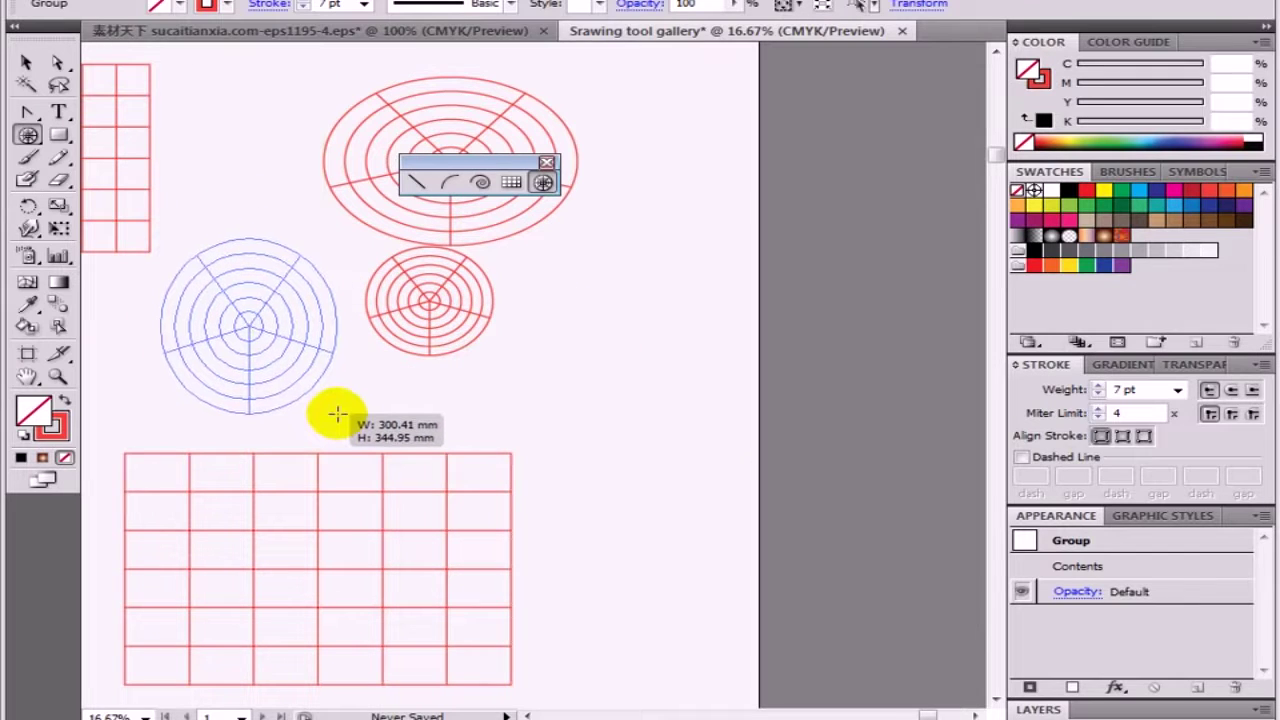
{"action": "key", "text": "Left"}
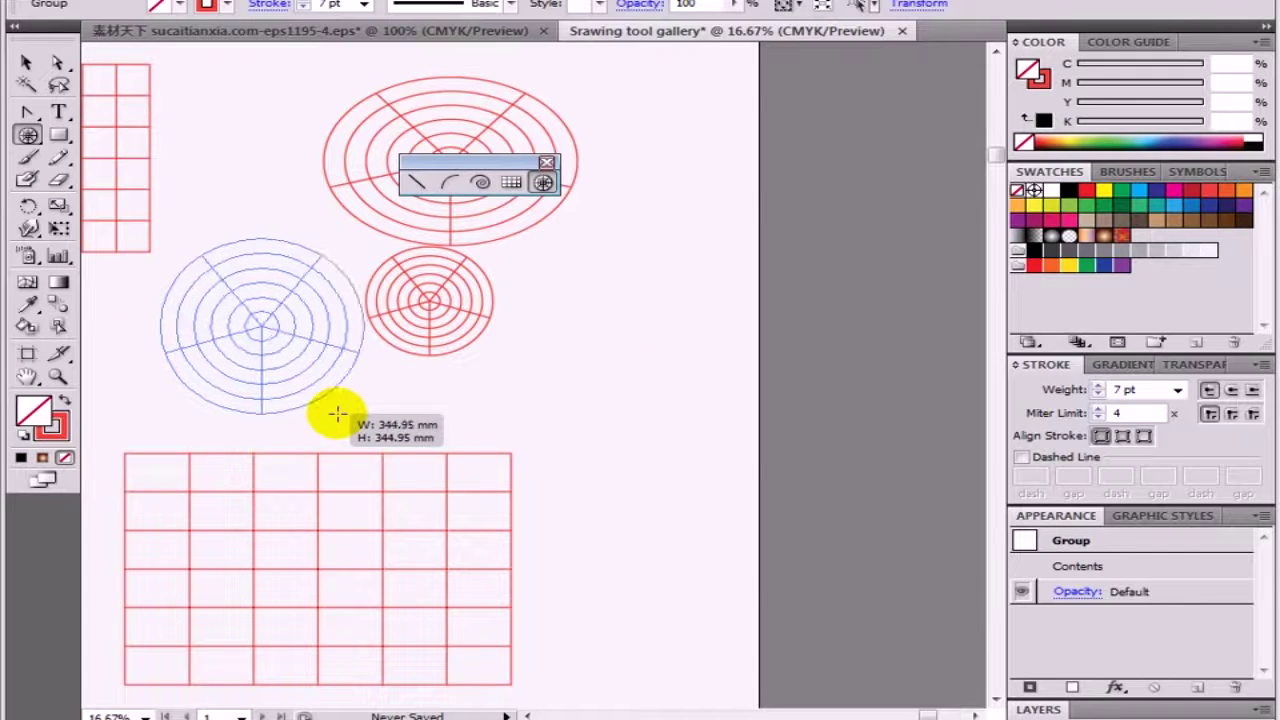
{"action": "key", "text": "alt"}
{"action": "mouse_move", "coordinate": [338, 414]}
{"action": "left_mouse_down"}
{"action": "mouse_move", "coordinate": [251, 271]}
{"action": "mouse_move", "coordinate": [213, 236]}
{"action": "mouse_move", "coordinate": [241, 338]}
{"action": "mouse_move", "coordinate": [563, 391]}
{"action": "mouse_move", "coordinate": [700, 183]}
{"action": "mouse_move", "coordinate": [400, 286]}
{"action": "mouse_move", "coordinate": [245, 153]}
{"action": "mouse_move", "coordinate": [264, 380]}
{"action": "left_mouse_up"}
Step: Draw a narrow oval polar grid, then undo a large circular grid attempt
{"action": "scroll", "coordinate": [634, 420], "scroll_direction": "left", "scroll_amount": 3}
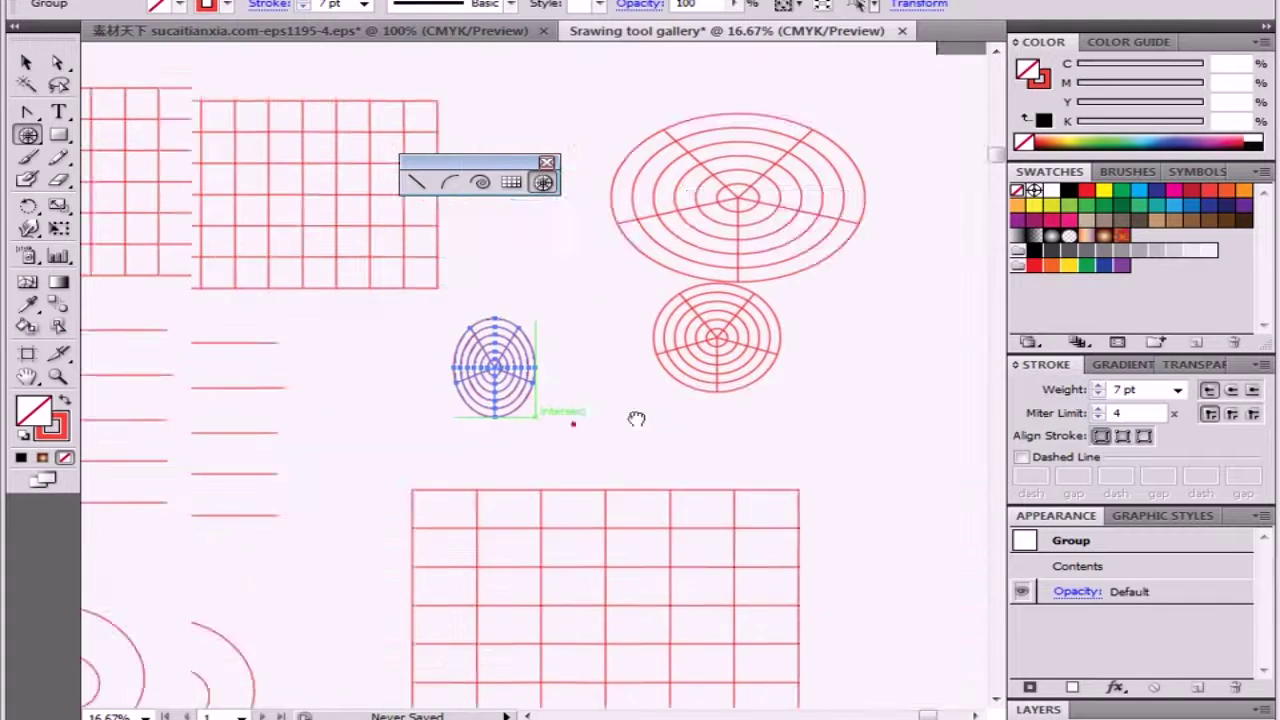
{"action": "scroll", "coordinate": [567, 400], "scroll_direction": "left", "scroll_amount": 2}
{"action": "mouse_move", "coordinate": [606, 429]}
{"action": "left_mouse_down"}
{"action": "mouse_move", "coordinate": [951, 445]}
{"action": "mouse_move", "coordinate": [928, 463]}
{"action": "left_mouse_up"}
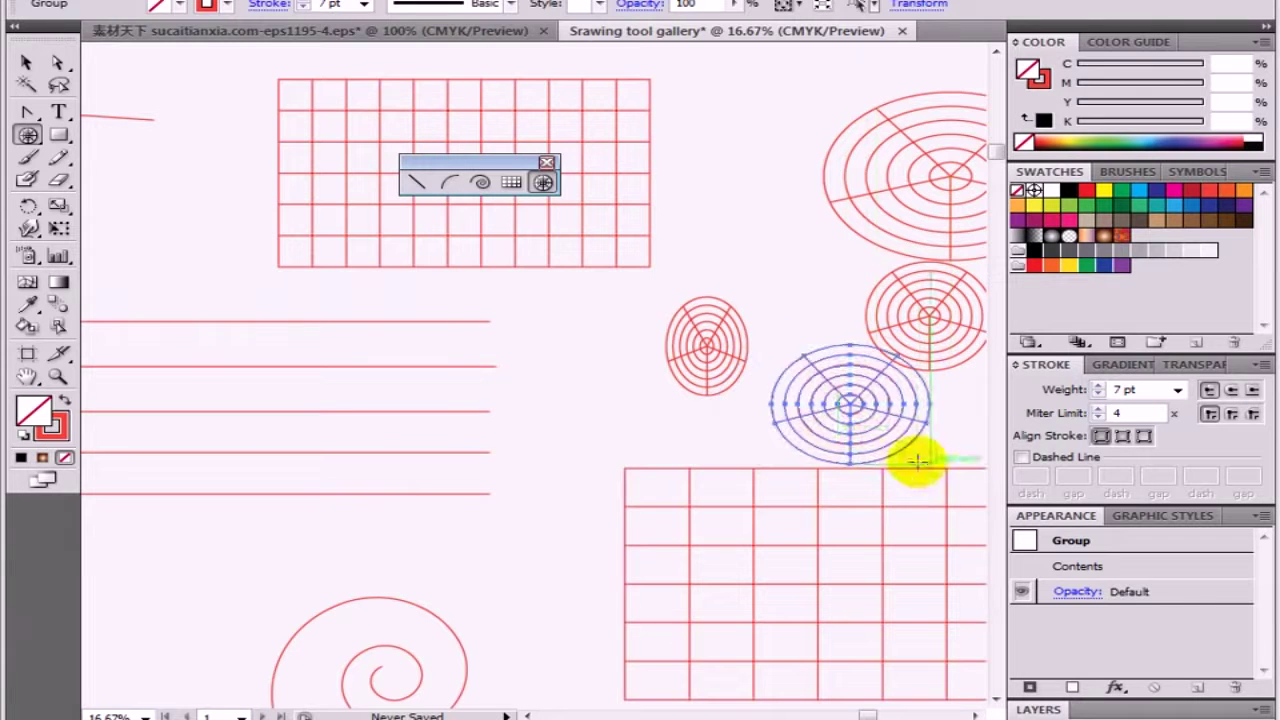
{"action": "mouse_move", "coordinate": [741, 222]}
{"action": "left_mouse_down"}
{"action": "mouse_move", "coordinate": [658, 495]}
{"action": "mouse_move", "coordinate": [611, 540]}
{"action": "left_mouse_up"}
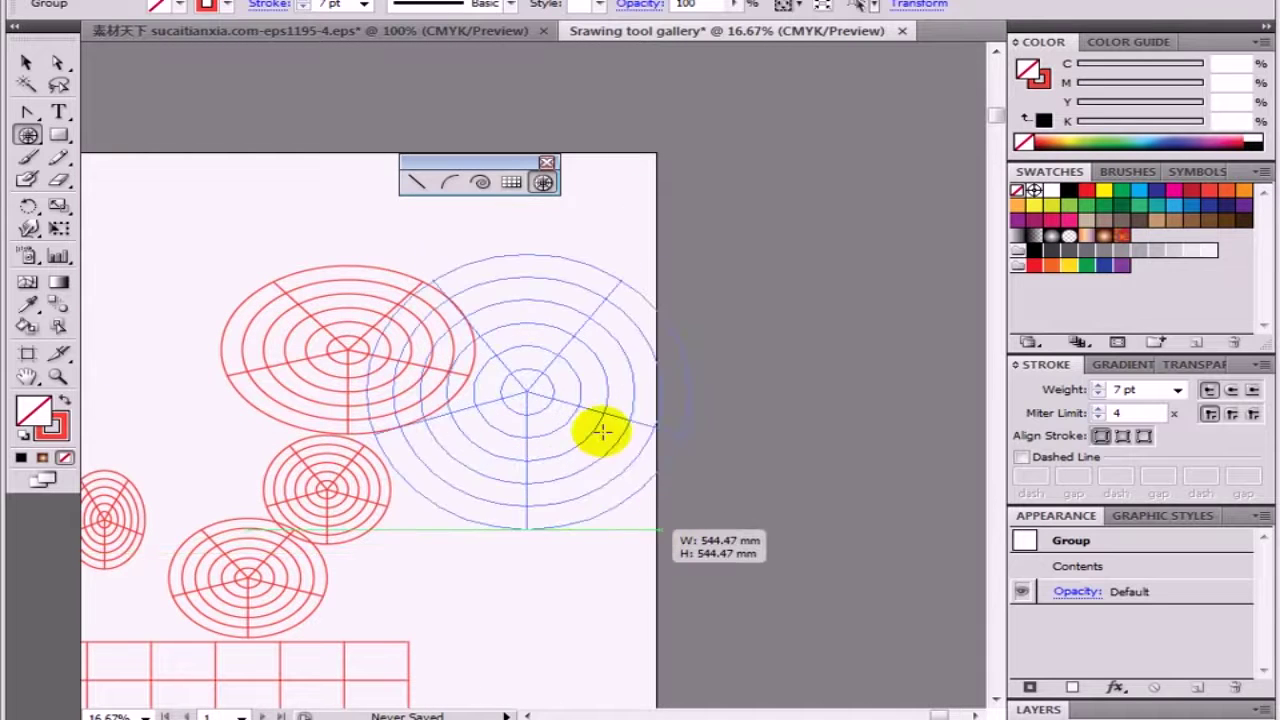
{"action": "mouse_move", "coordinate": [611, 540]}
{"action": "left_mouse_down"}
{"action": "mouse_move", "coordinate": [603, 433]}
{"action": "mouse_move", "coordinate": [580, 417]}
{"action": "mouse_move", "coordinate": [651, 509]}
{"action": "mouse_move", "coordinate": [797, 614]}
{"action": "mouse_move", "coordinate": [691, 557]}
{"action": "left_mouse_up"}
{"action": "key", "text": "ctrl+z"}
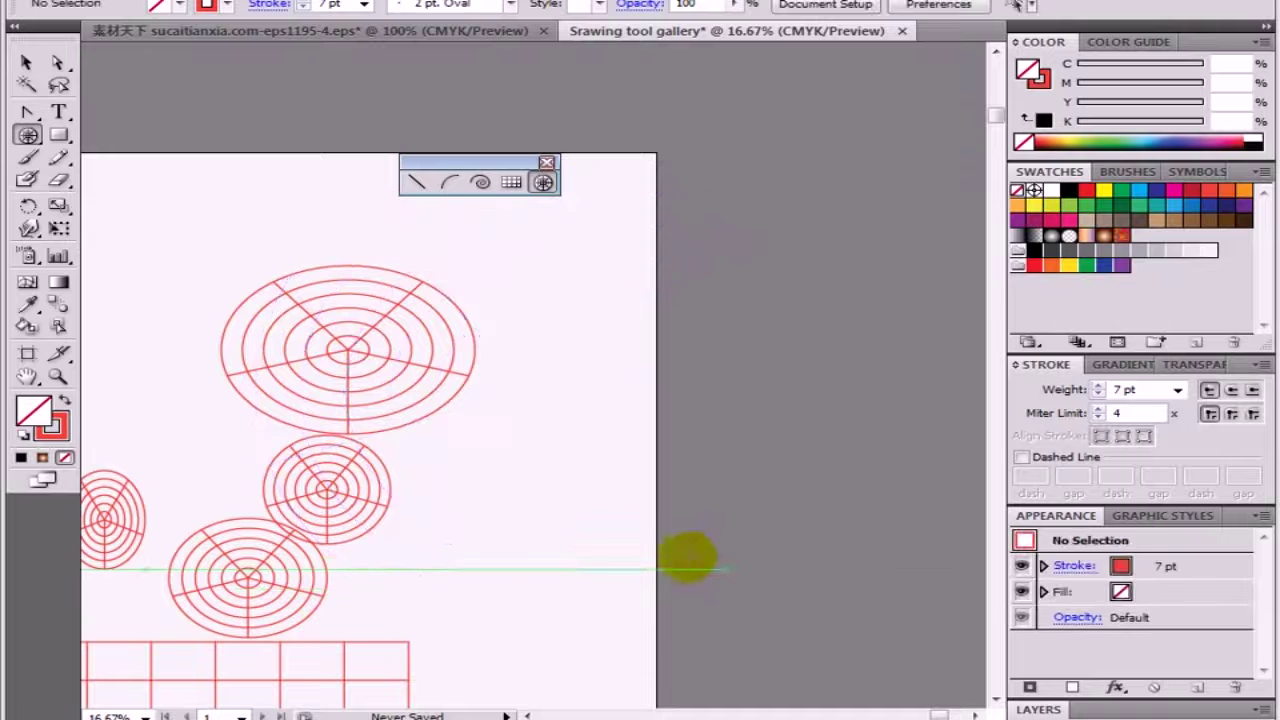
Step: Zoom out, then zoom into the Drawing tool gallery page to look over its illustrations
{"action": "mouse_move", "coordinate": [415, 468]}
{"action": "left_mouse_down"}
{"action": "mouse_move", "coordinate": [557, 386]}
{"action": "mouse_move", "coordinate": [560, 448]}
{"action": "mouse_move", "coordinate": [515, 484]}
{"action": "left_mouse_up"}
{"action": "key", "text": "ctrl+minus"}
{"action": "left_click_drag", "start_coordinate": [343, 300], "coordinate": [408, 266]}
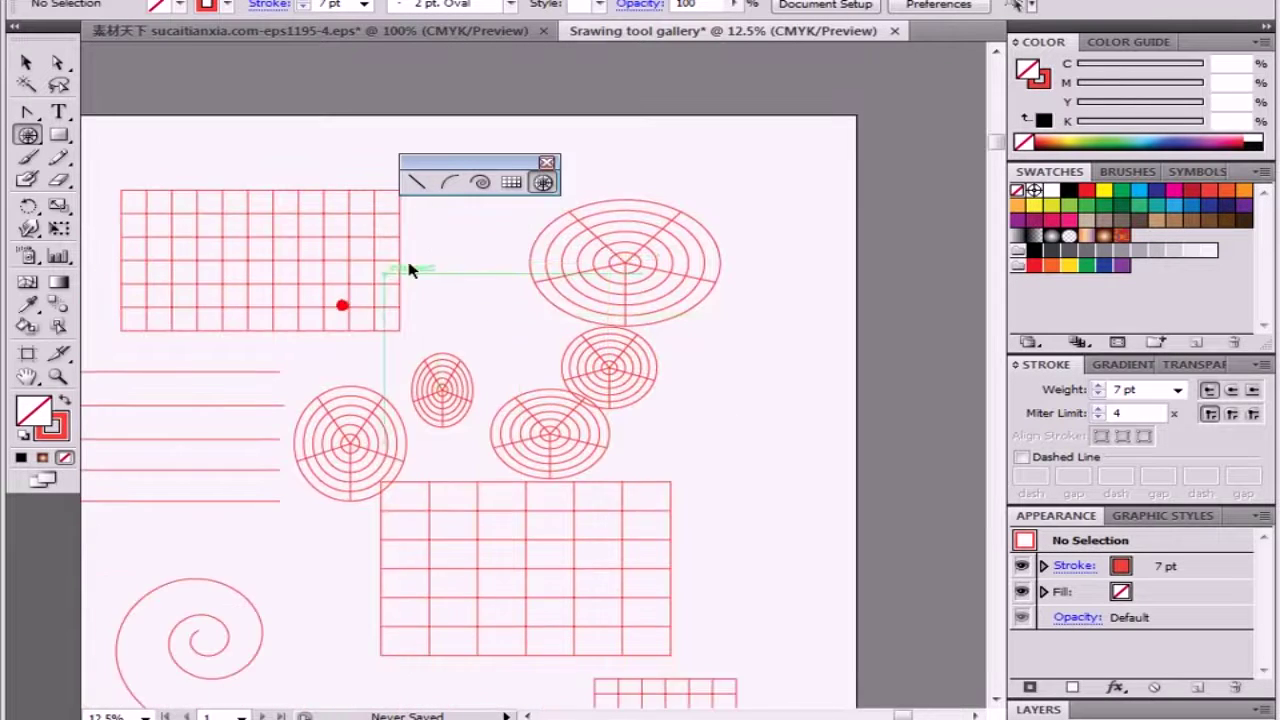
{"action": "key", "text": "ctrl+minus"}
{"action": "key", "text": "ctrl+minus"}
{"action": "key", "text": "ctrl+minus"}
{"action": "left_click_drag", "start_coordinate": [640, 337], "coordinate": [500, 357]}
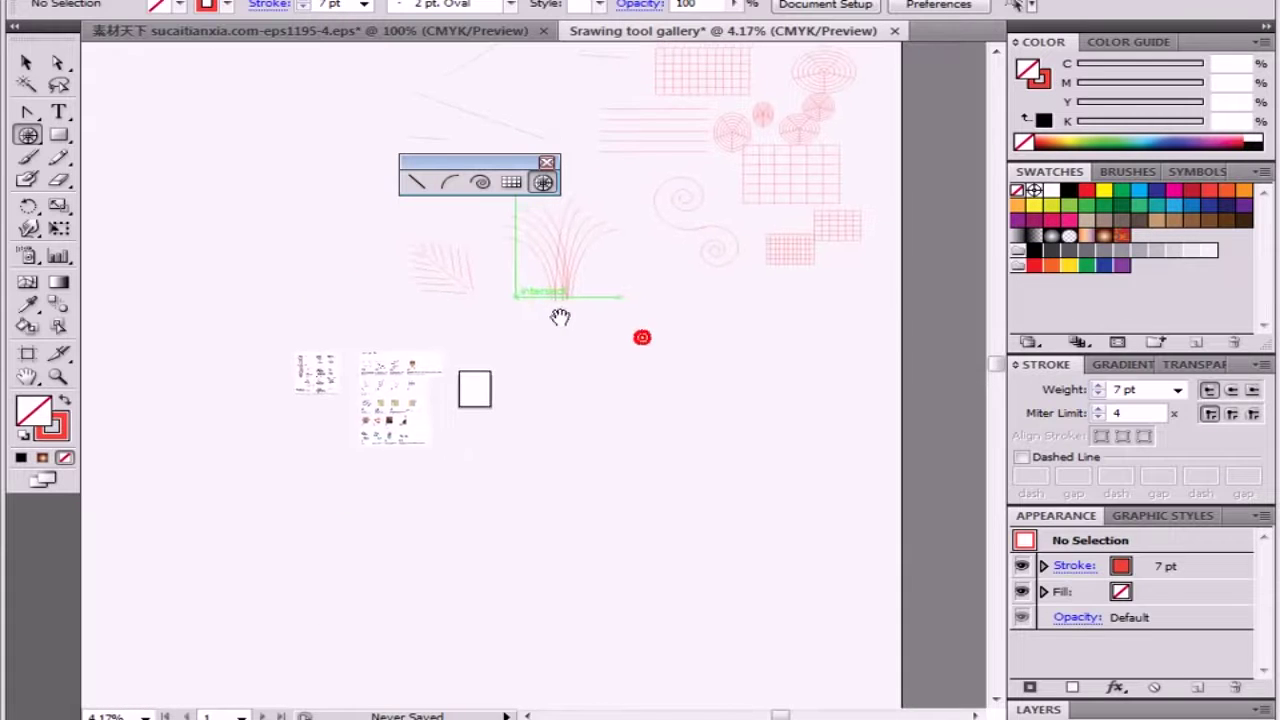
{"action": "mouse_move", "coordinate": [337, 354]}
{"action": "left_mouse_down"}
{"action": "mouse_move", "coordinate": [369, 335]}
{"action": "mouse_move", "coordinate": [323, 362]}
{"action": "left_mouse_up"}
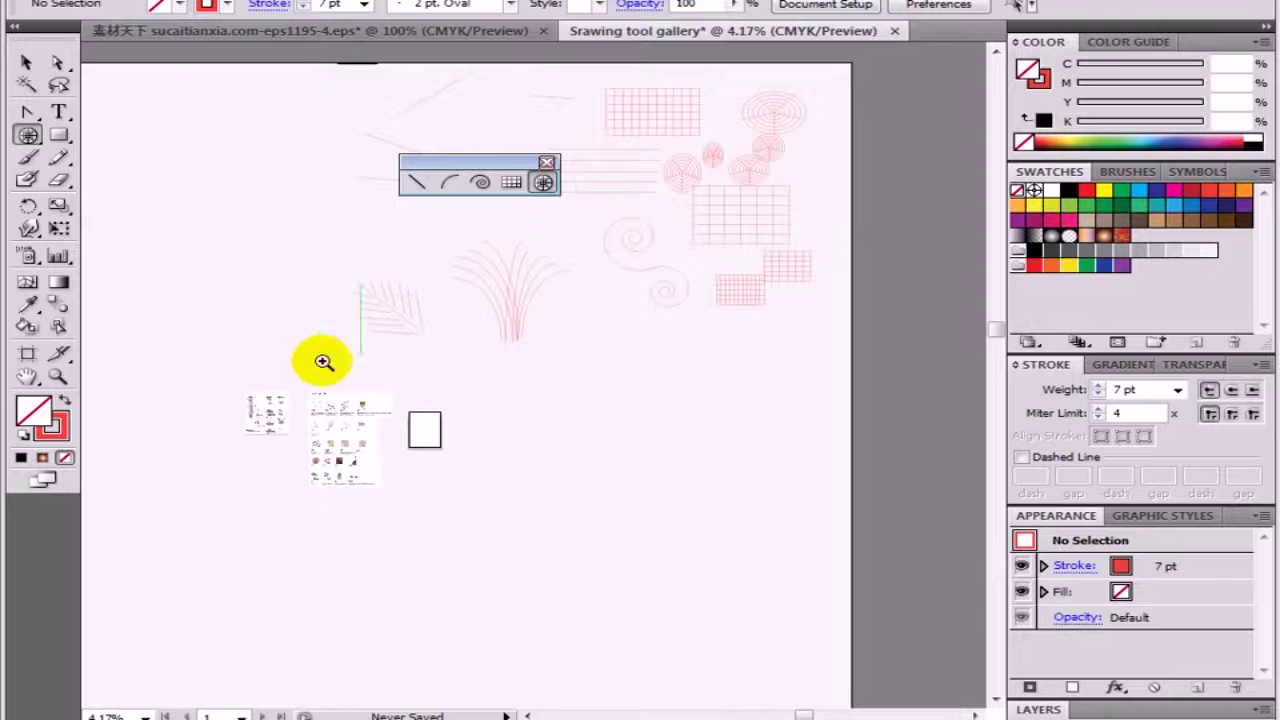
{"action": "left_click_drag", "start_coordinate": [422, 484], "coordinate": [422, 484]}
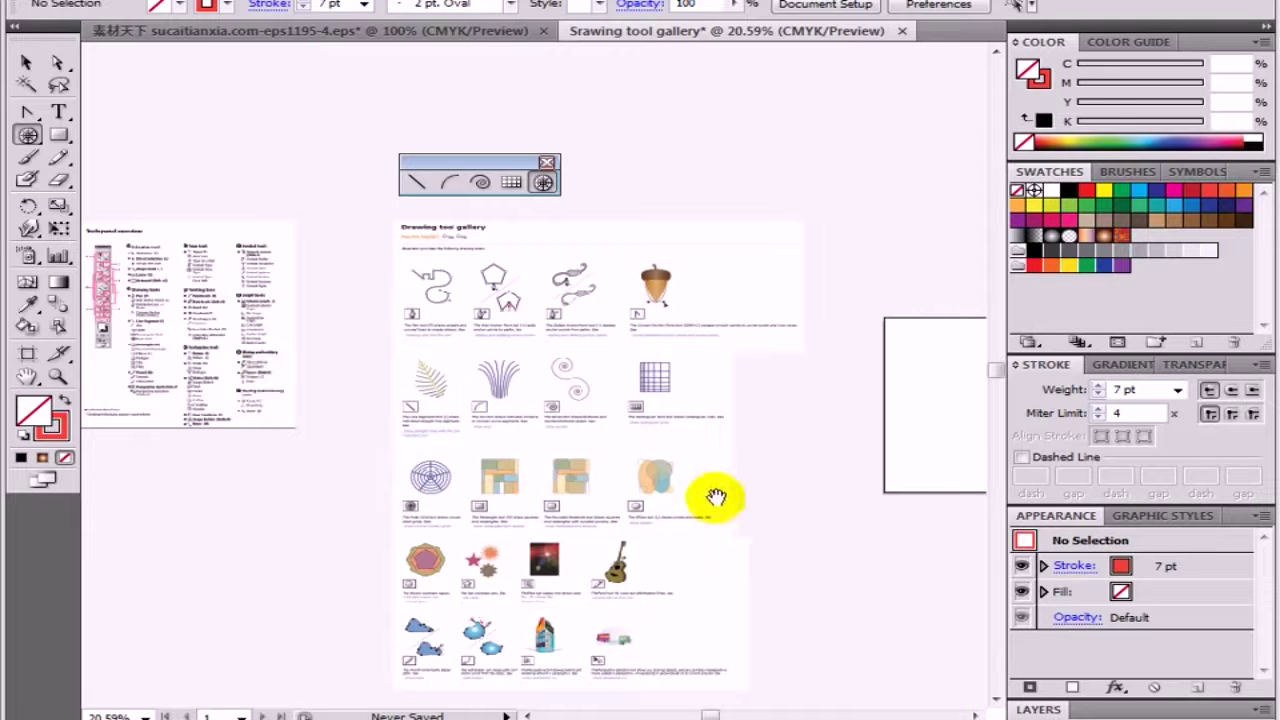
{"action": "mouse_move", "coordinate": [714, 500]}
{"action": "left_mouse_down"}
{"action": "mouse_move", "coordinate": [491, 426]}
{"action": "mouse_move", "coordinate": [589, 433]}
{"action": "left_mouse_up"}
{"action": "left_click", "coordinate": [323, 405], "text": "ctrl"}
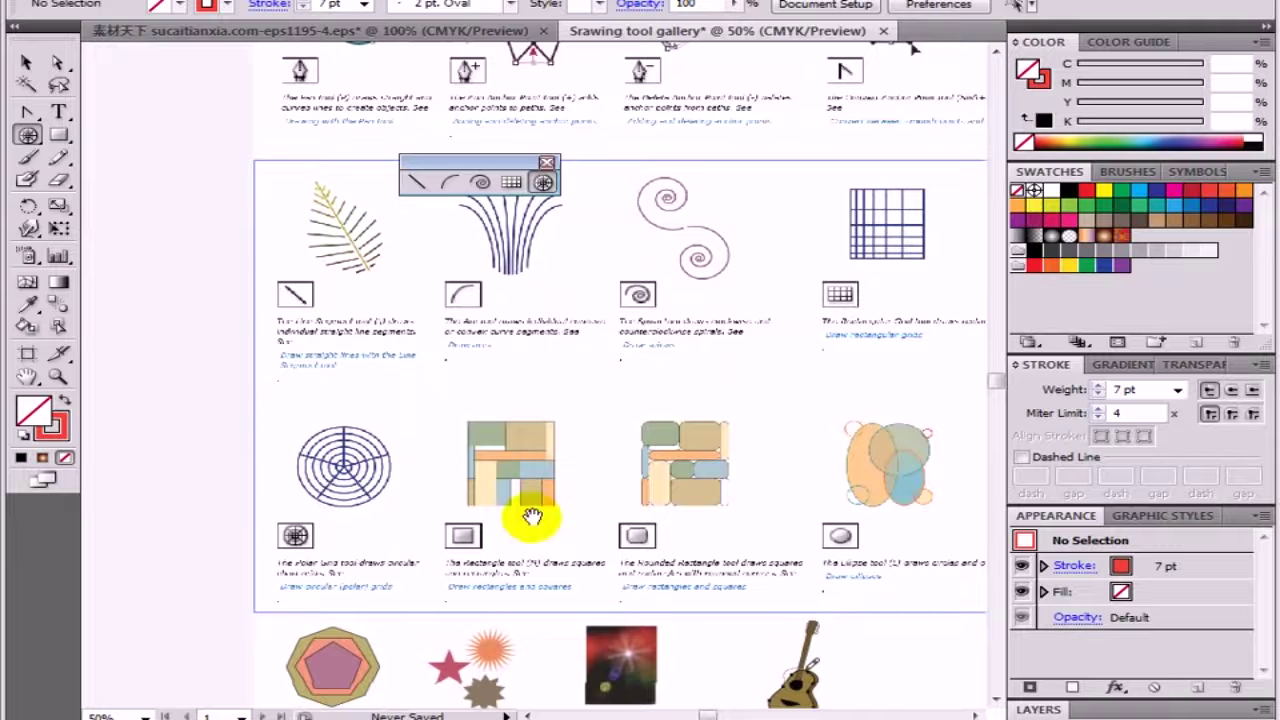
{"action": "mouse_move", "coordinate": [542, 517]}
{"action": "left_mouse_down"}
{"action": "mouse_move", "coordinate": [447, 483]}
{"action": "mouse_move", "coordinate": [280, 700]}
{"action": "left_mouse_up"}
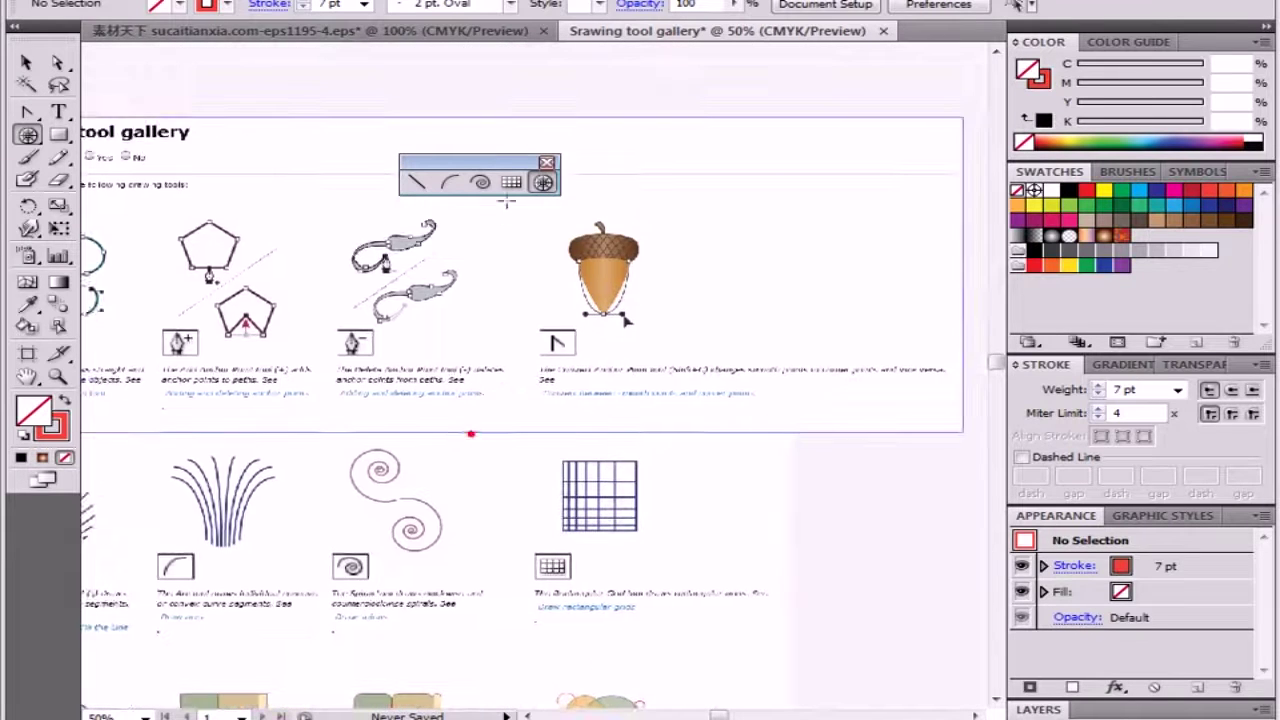
Step: Close the detached line and grid tools and return to the red artwork at 16.67%
{"action": "left_click", "coordinate": [545, 162]}
{"action": "left_click_drag", "start_coordinate": [540, 168], "coordinate": [391, 320]}
{"action": "scroll", "coordinate": [451, 434], "scroll_direction": "down", "scroll_amount": 1}
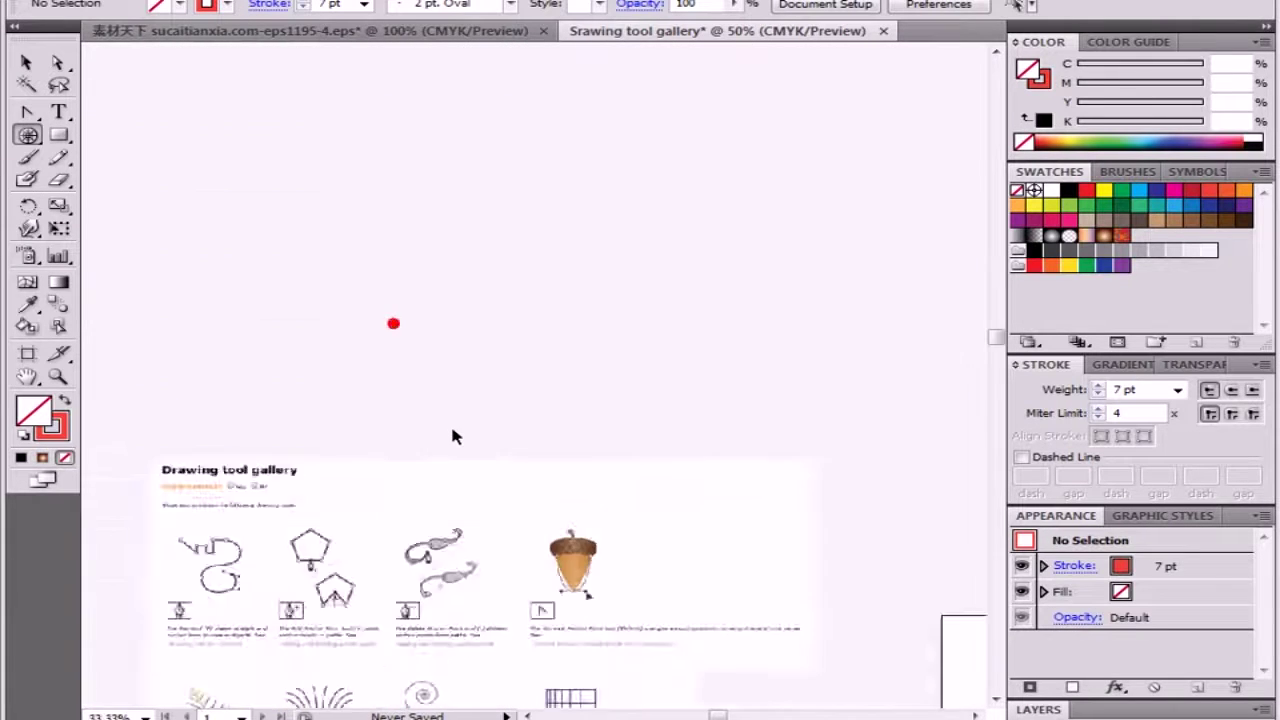
{"action": "scroll", "coordinate": [451, 434], "scroll_direction": "down", "scroll_amount": 1}
{"action": "left_click", "coordinate": [36, 146]}
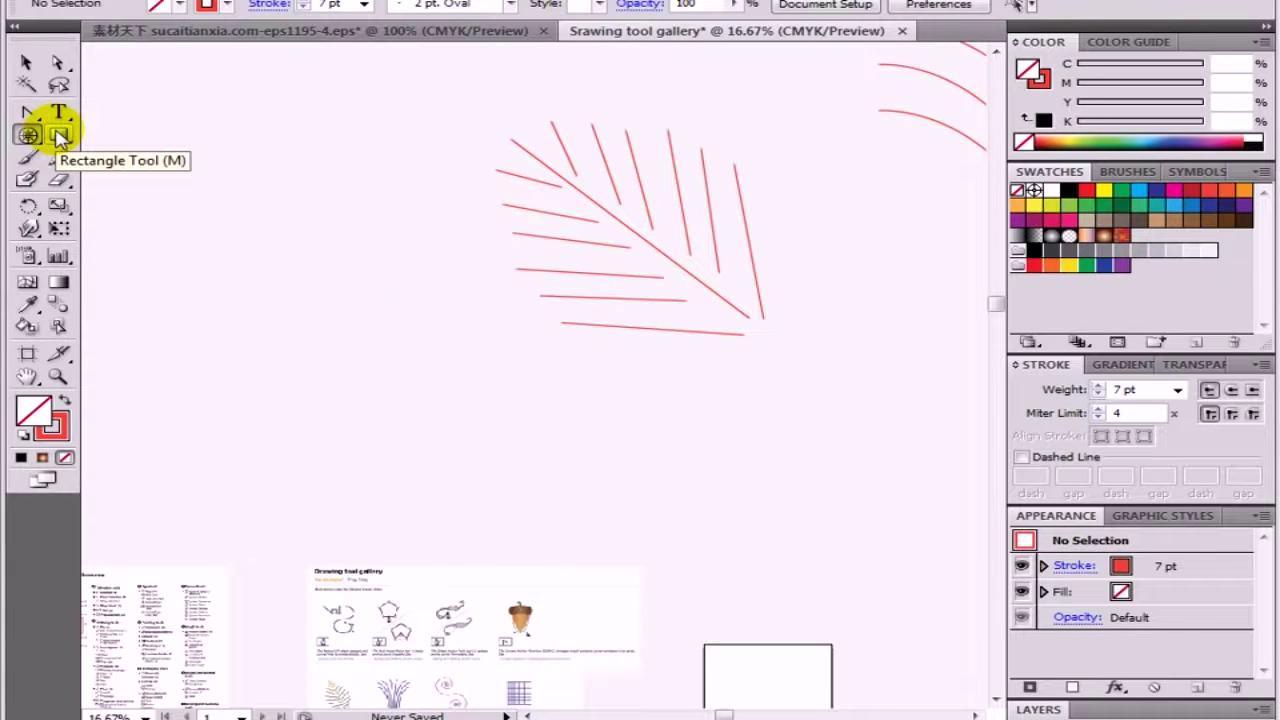
Step: Tear off the shape tools as a floating panel and move it aside
{"action": "left_click", "coordinate": [60, 138]}
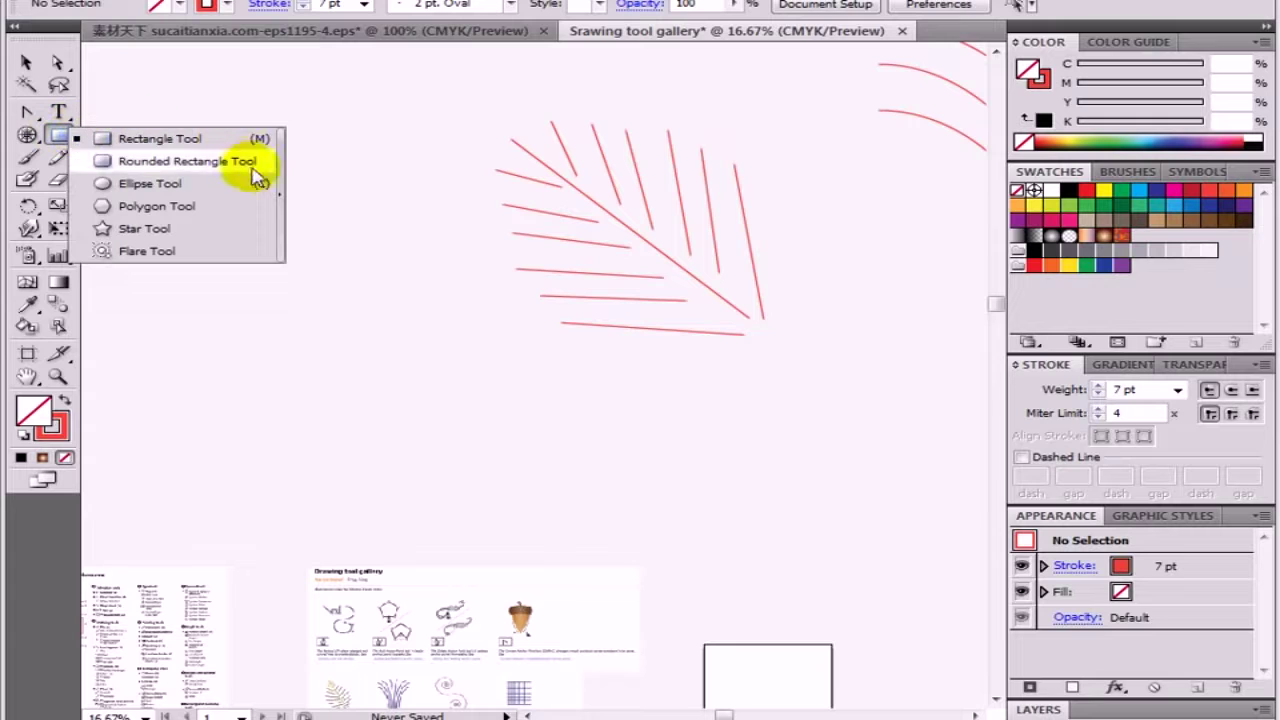
{"action": "left_click", "coordinate": [280, 180]}
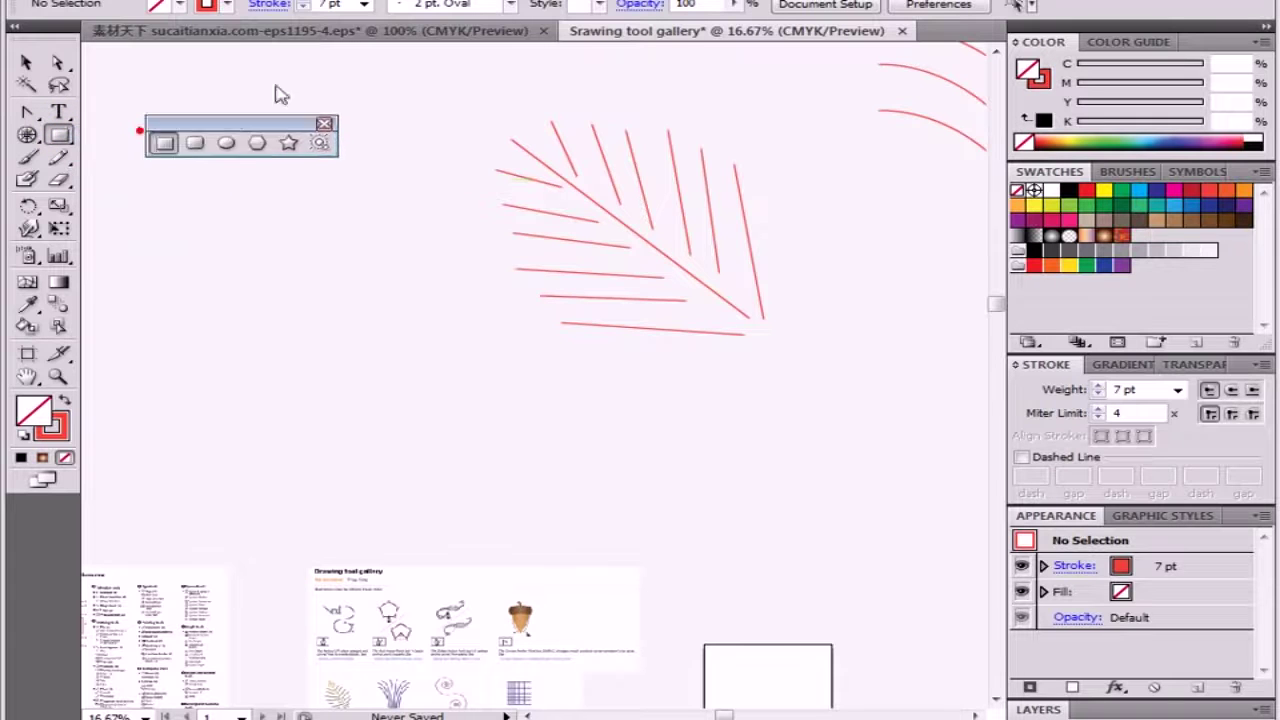
{"action": "left_click_drag", "start_coordinate": [122, 137], "coordinate": [328, 57]}
{"action": "mouse_move", "coordinate": [223, 160]}
{"action": "left_mouse_down"}
{"action": "mouse_move", "coordinate": [451, 394]}
{"action": "mouse_move", "coordinate": [507, 376]}
{"action": "mouse_move", "coordinate": [520, 351]}
{"action": "left_mouse_up"}
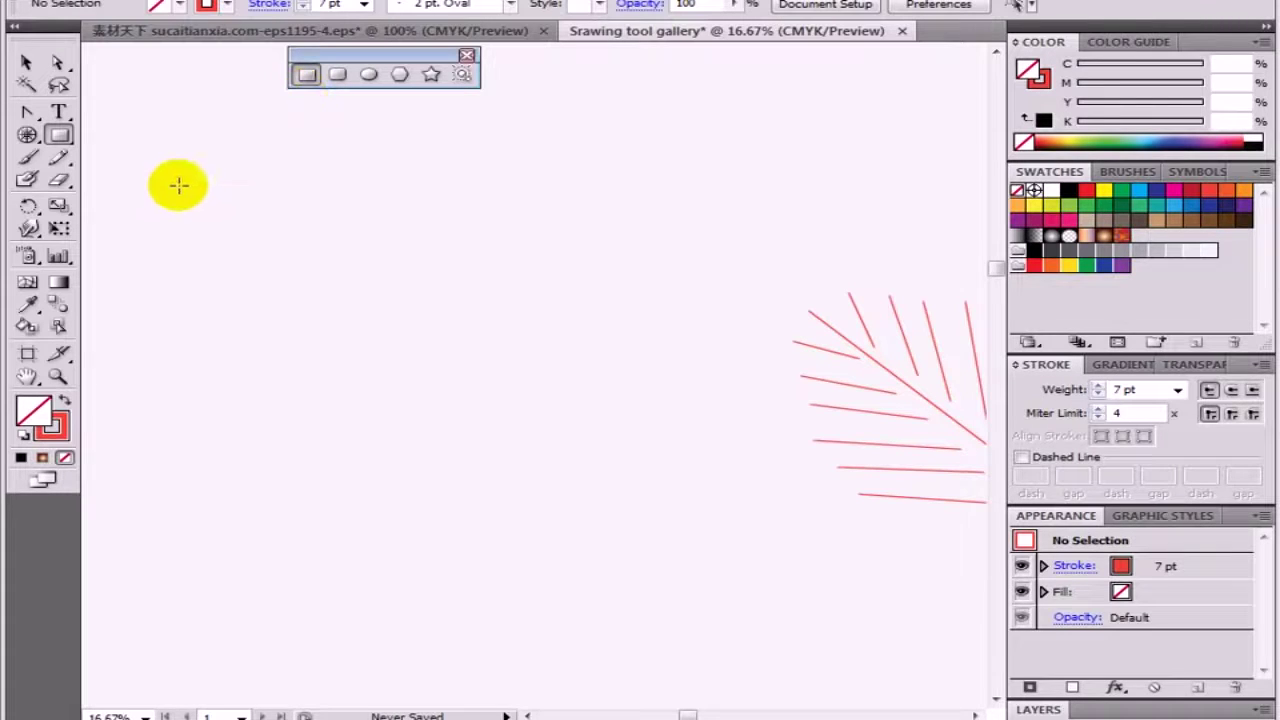
Step: Draw two squares, filling one green and the other with a brown radial gradient
{"action": "mouse_move", "coordinate": [179, 185]}
{"action": "left_mouse_down"}
{"action": "mouse_move", "coordinate": [300, 320]}
{"action": "mouse_move", "coordinate": [312, 292]}
{"action": "left_mouse_up"}
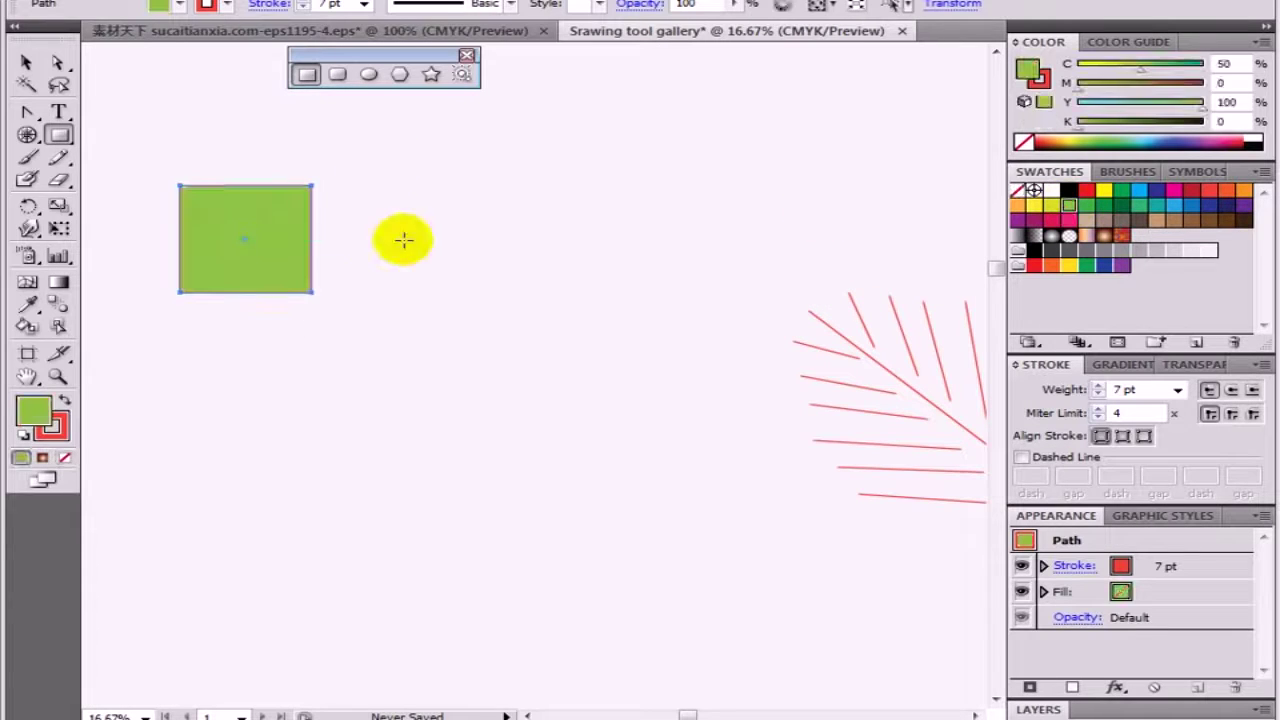
{"action": "mouse_move", "coordinate": [365, 230]}
{"action": "left_mouse_down"}
{"action": "mouse_move", "coordinate": [429, 307]}
{"action": "mouse_move", "coordinate": [512, 363]}
{"action": "left_mouse_up"}
{"action": "left_click", "coordinate": [1056, 204]}
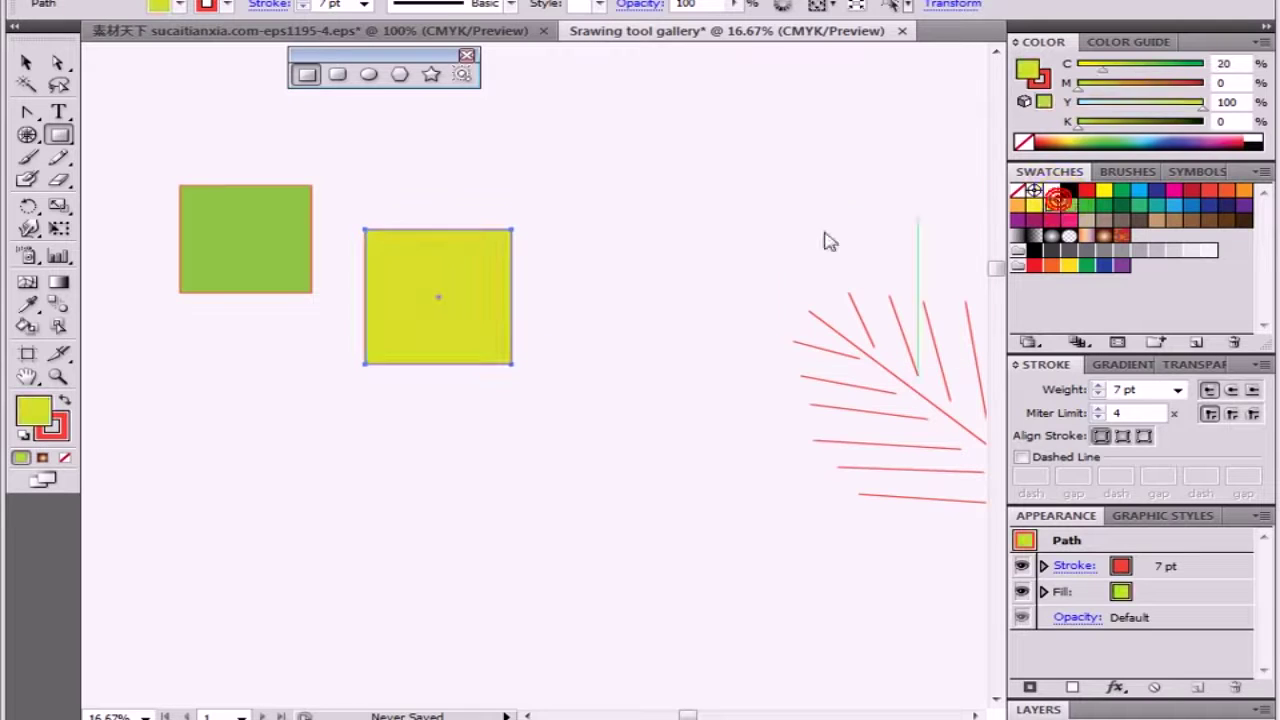
{"action": "left_click", "coordinate": [1103, 234]}
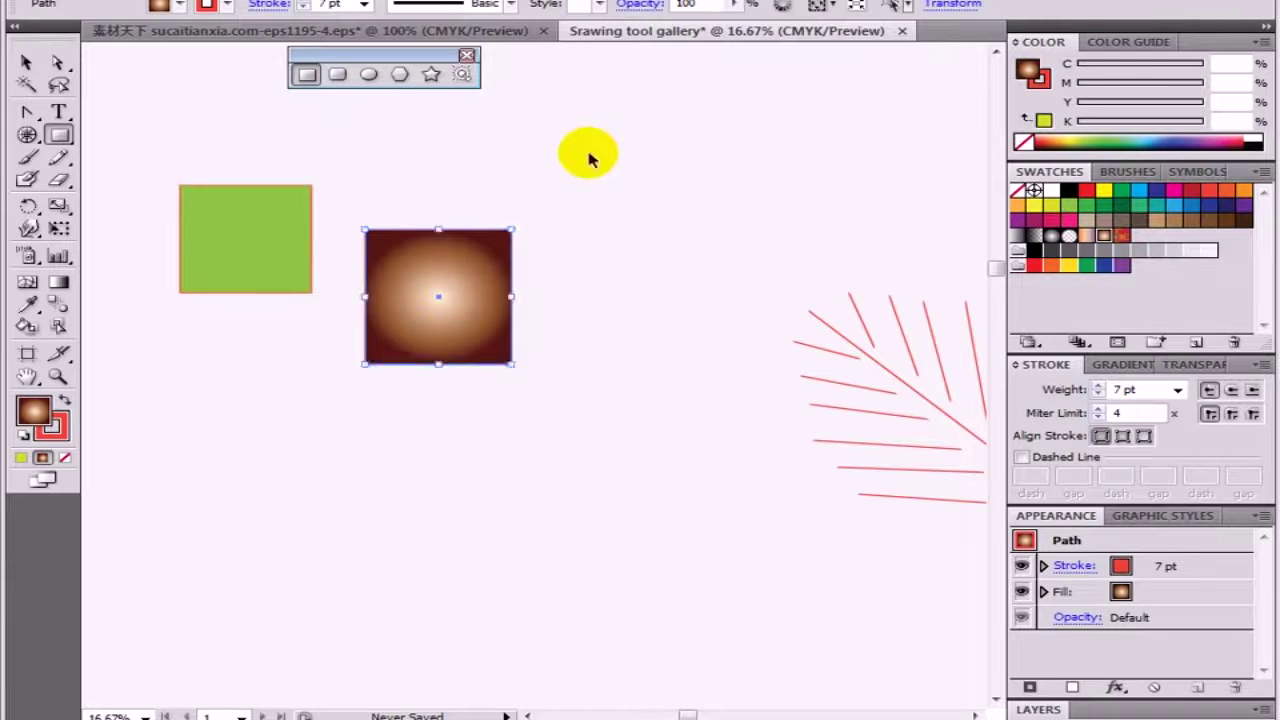
Step: Draw two more brown-gradient squares, snapping them to the existing gradient square
{"action": "left_click_drag", "start_coordinate": [553, 145], "coordinate": [737, 300]}
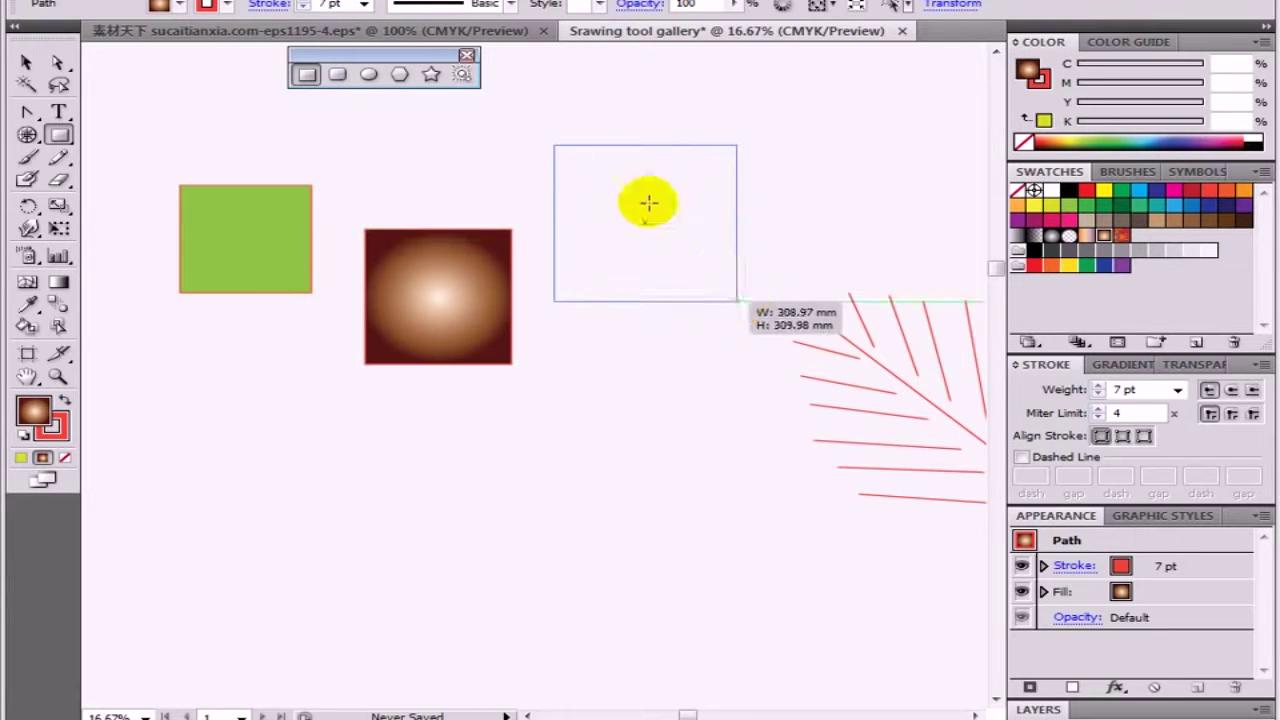
{"action": "left_click_drag", "start_coordinate": [649, 203], "coordinate": [424, 157]}
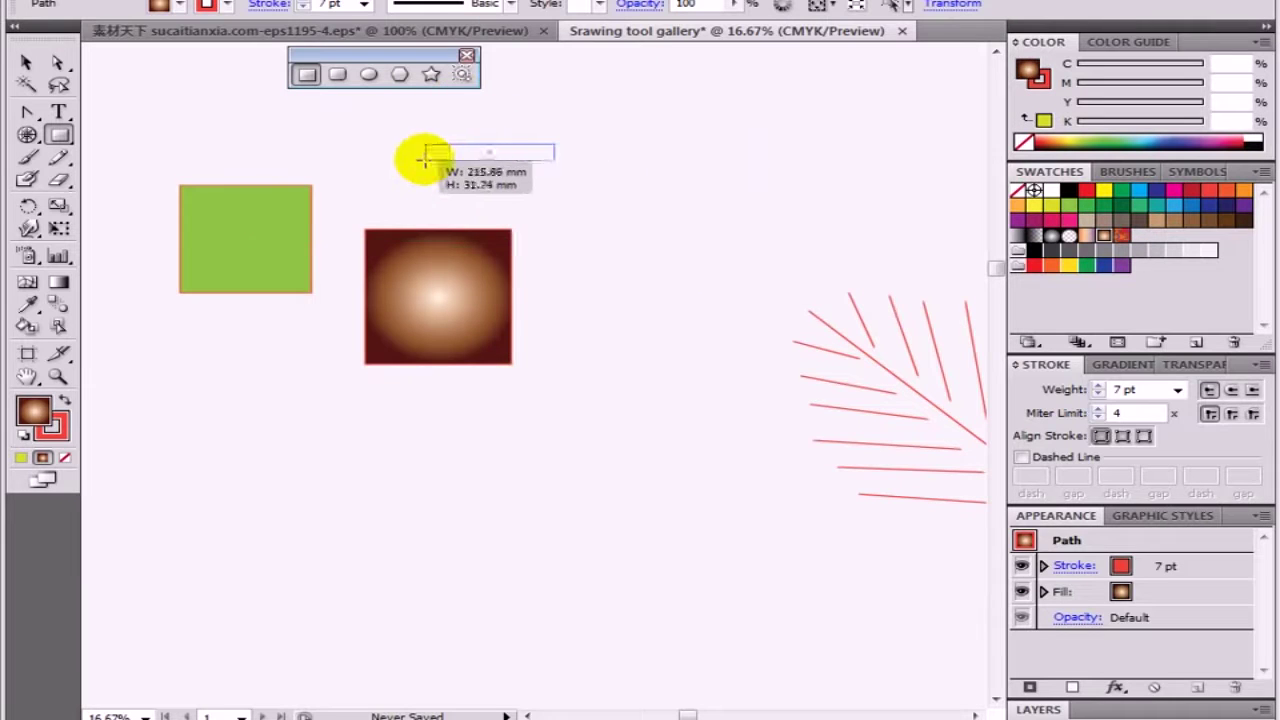
{"action": "mouse_move", "coordinate": [424, 157]}
{"action": "left_mouse_down"}
{"action": "mouse_move", "coordinate": [733, 285]}
{"action": "mouse_move", "coordinate": [589, 189]}
{"action": "mouse_move", "coordinate": [749, 289]}
{"action": "mouse_move", "coordinate": [466, 106]}
{"action": "mouse_move", "coordinate": [731, 286]}
{"action": "mouse_move", "coordinate": [486, 100]}
{"action": "mouse_move", "coordinate": [591, 189]}
{"action": "mouse_move", "coordinate": [766, 294]}
{"action": "mouse_move", "coordinate": [614, 219]}
{"action": "mouse_move", "coordinate": [491, 114]}
{"action": "mouse_move", "coordinate": [580, 206]}
{"action": "mouse_move", "coordinate": [737, 314]}
{"action": "mouse_move", "coordinate": [657, 206]}
{"action": "mouse_move", "coordinate": [840, 429]}
{"action": "mouse_move", "coordinate": [455, 172]}
{"action": "mouse_move", "coordinate": [694, 257]}
{"action": "mouse_move", "coordinate": [646, 191]}
{"action": "mouse_move", "coordinate": [729, 249]}
{"action": "mouse_move", "coordinate": [586, 166]}
{"action": "mouse_move", "coordinate": [618, 210]}
{"action": "mouse_move", "coordinate": [574, 162]}
{"action": "mouse_move", "coordinate": [614, 172]}
{"action": "mouse_move", "coordinate": [611, 186]}
{"action": "mouse_move", "coordinate": [643, 177]}
{"action": "mouse_move", "coordinate": [609, 177]}
{"action": "mouse_move", "coordinate": [603, 140]}
{"action": "mouse_move", "coordinate": [623, 171]}
{"action": "mouse_move", "coordinate": [626, 161]}
{"action": "left_mouse_up"}
{"action": "left_click_drag", "start_coordinate": [571, 320], "coordinate": [323, 381]}
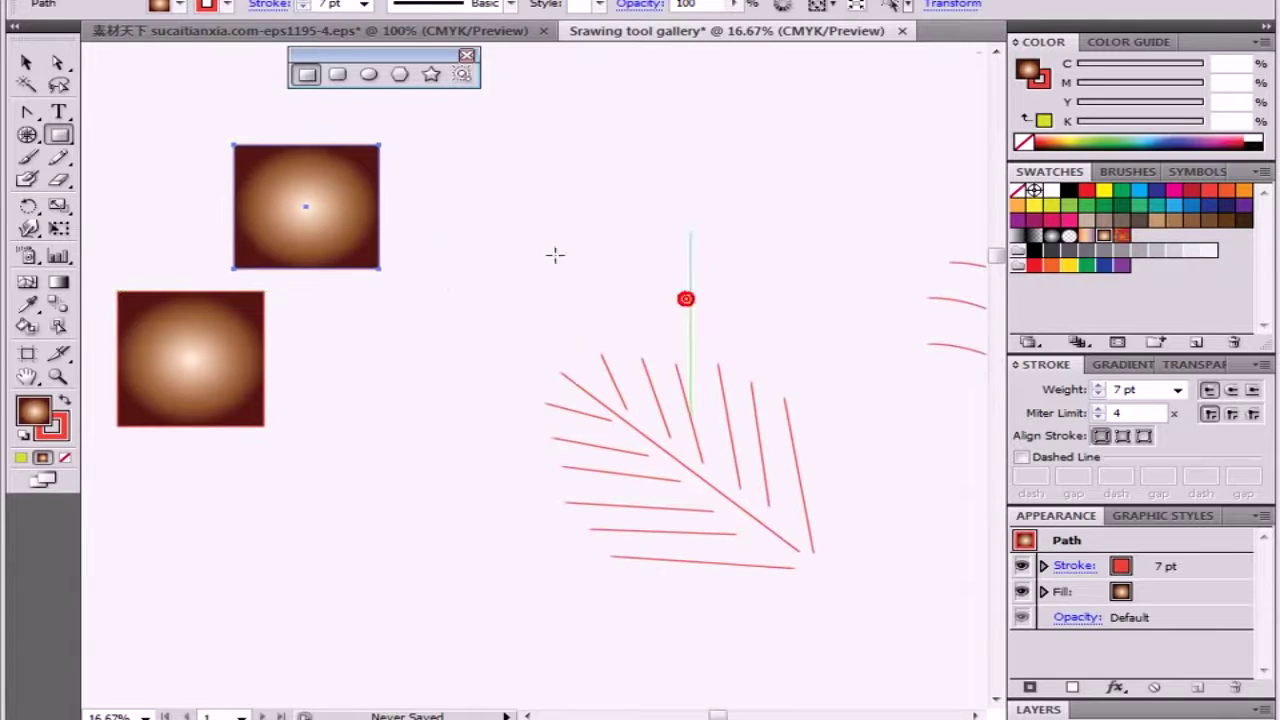
{"action": "mouse_move", "coordinate": [563, 165]}
{"action": "left_mouse_down"}
{"action": "mouse_move", "coordinate": [714, 281]}
{"action": "mouse_move", "coordinate": [449, 457]}
{"action": "mouse_move", "coordinate": [411, 403]}
{"action": "mouse_move", "coordinate": [420, 409]}
{"action": "left_mouse_up"}
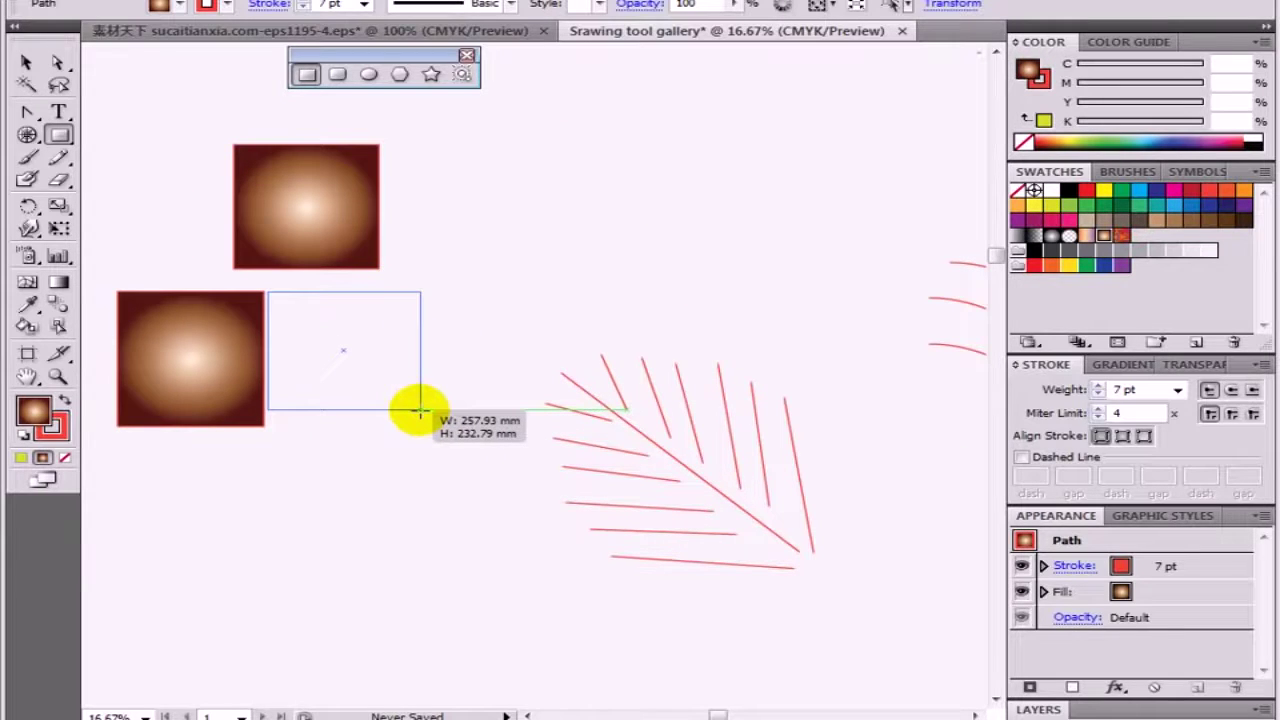
{"action": "mouse_move", "coordinate": [420, 409]}
{"action": "left_mouse_down"}
{"action": "mouse_move", "coordinate": [426, 426]}
{"action": "mouse_move", "coordinate": [651, 466]}
{"action": "mouse_move", "coordinate": [271, 400]}
{"action": "mouse_move", "coordinate": [275, 430]}
{"action": "left_mouse_up"}
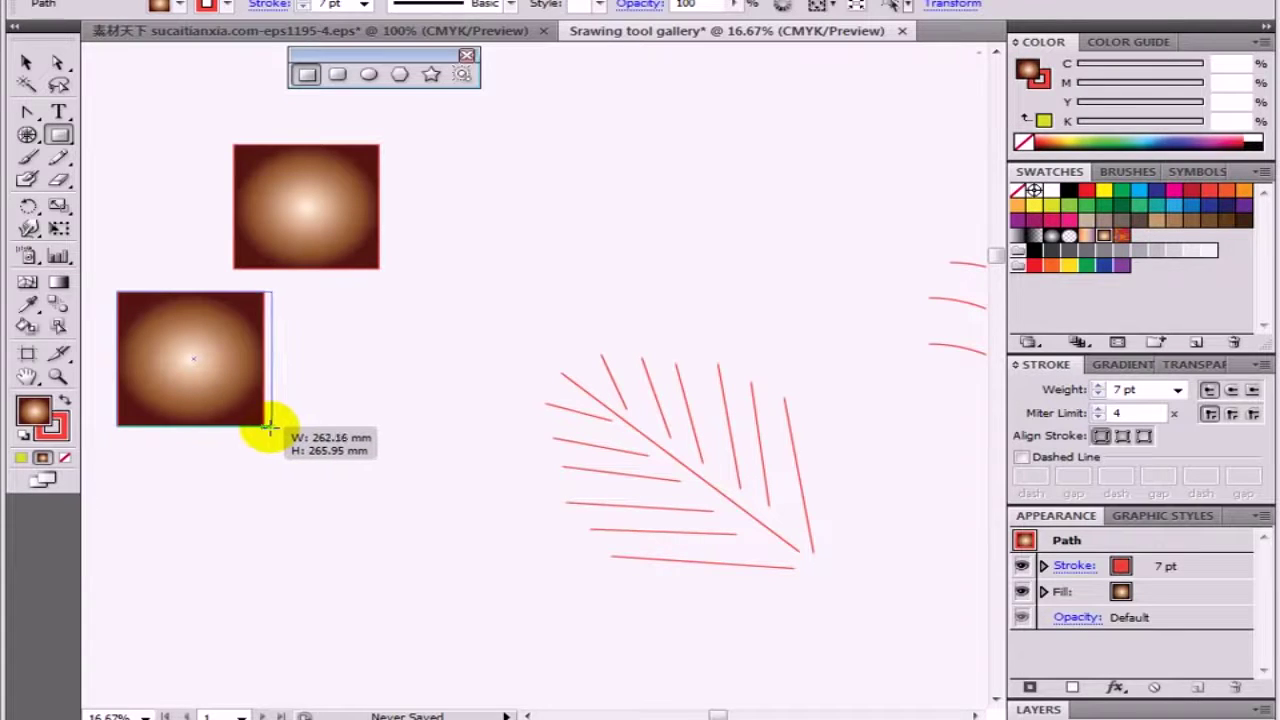
{"action": "mouse_move", "coordinate": [264, 427]}
{"action": "left_mouse_down"}
{"action": "mouse_move", "coordinate": [546, 437]}
{"action": "mouse_move", "coordinate": [439, 429]}
{"action": "left_mouse_up"}
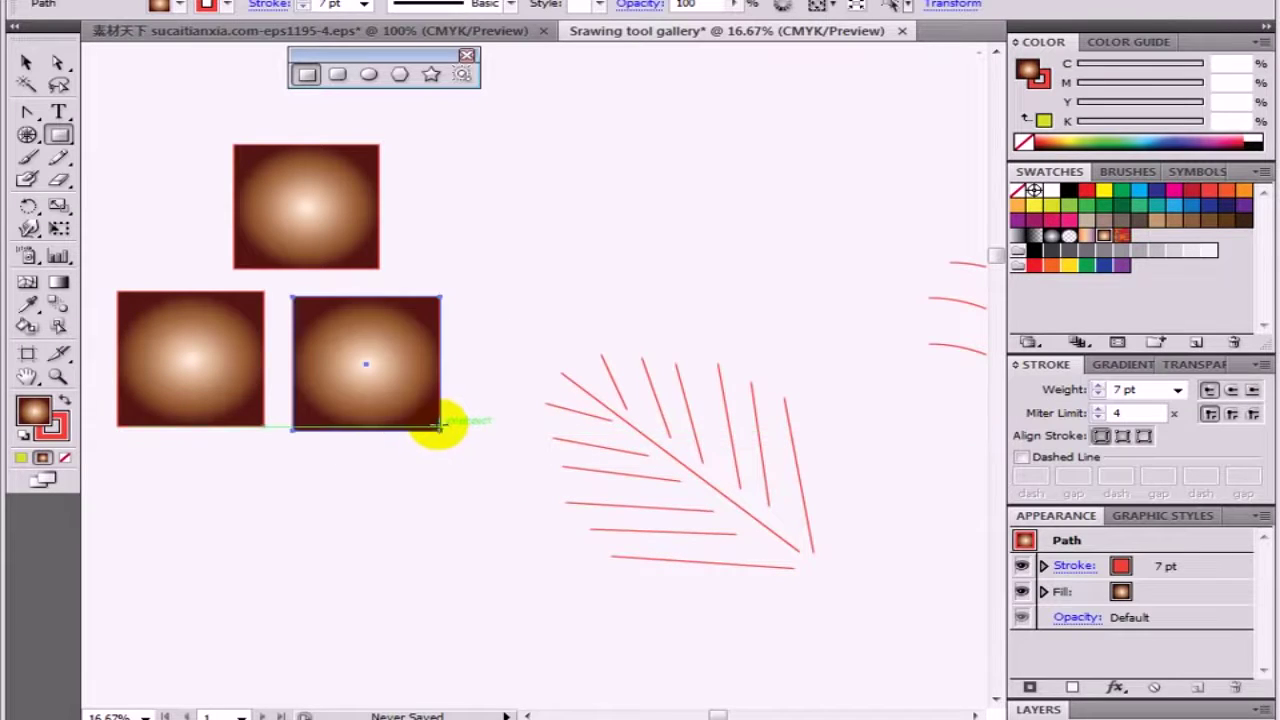
{"action": "left_click_drag", "start_coordinate": [329, 471], "coordinate": [580, 557]}
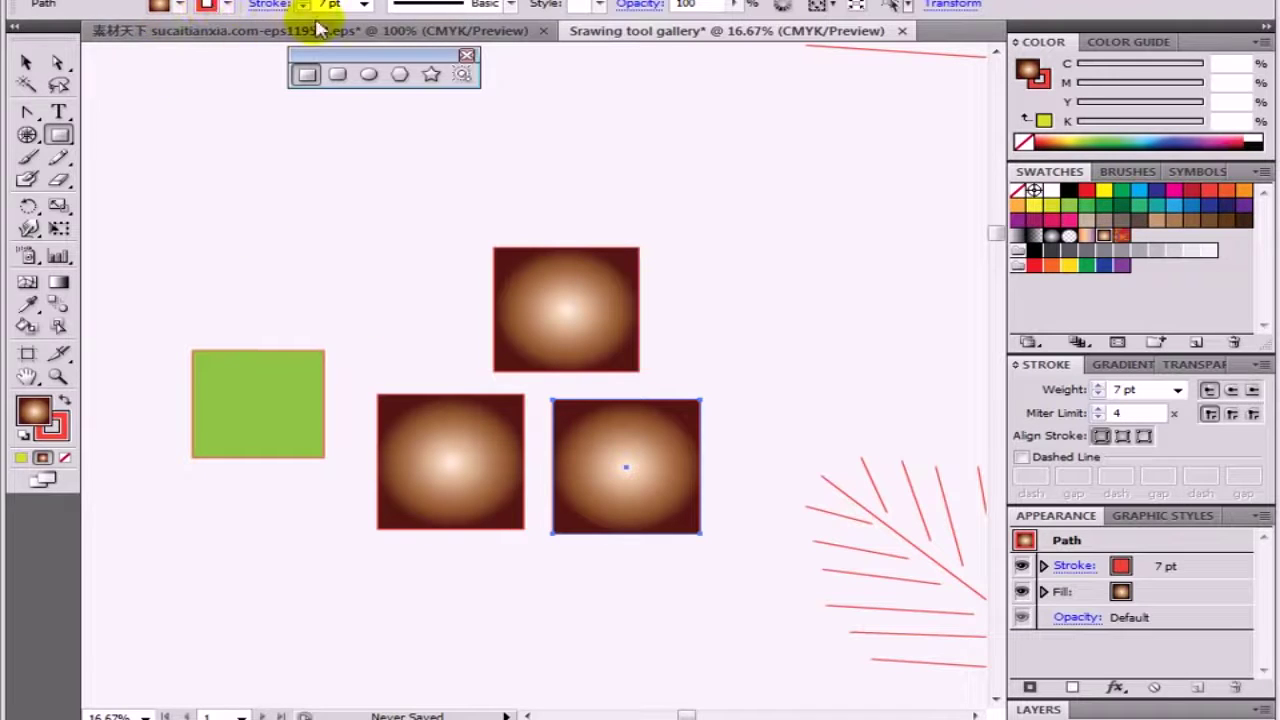
{"action": "left_click", "coordinate": [509, 6]}
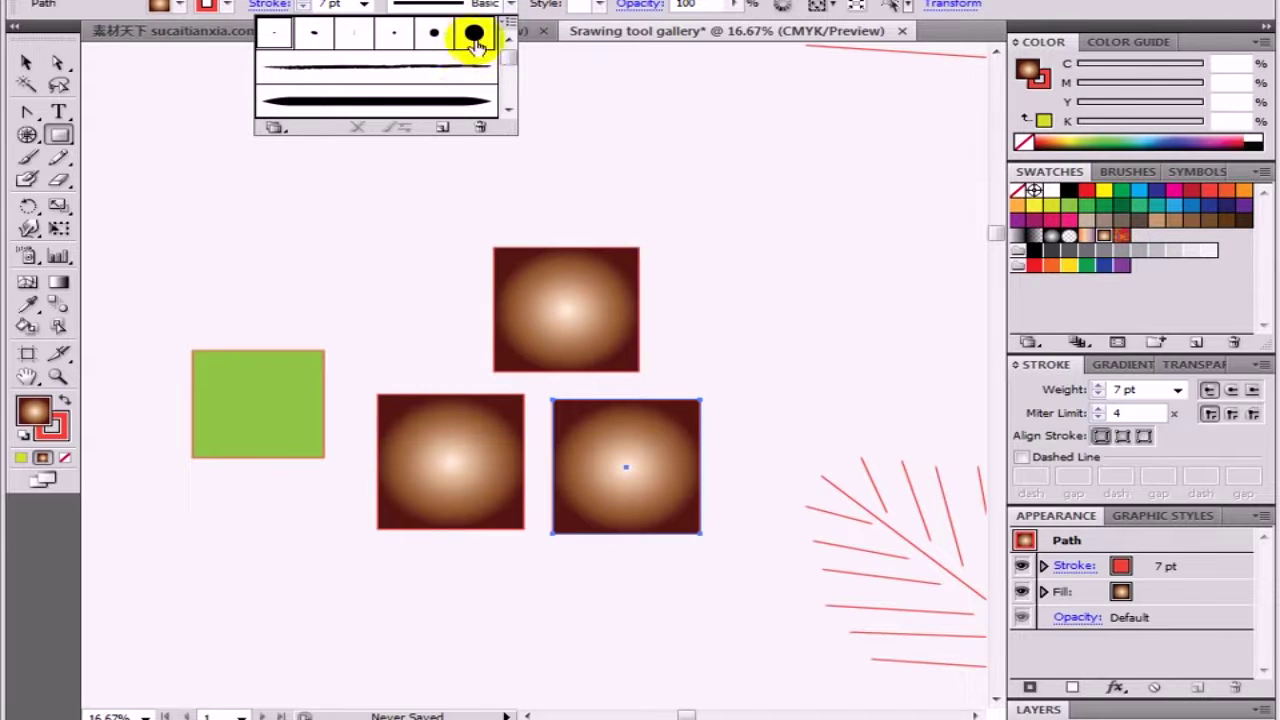
{"action": "left_click", "coordinate": [527, 6]}
{"action": "left_click", "coordinate": [596, 8]}
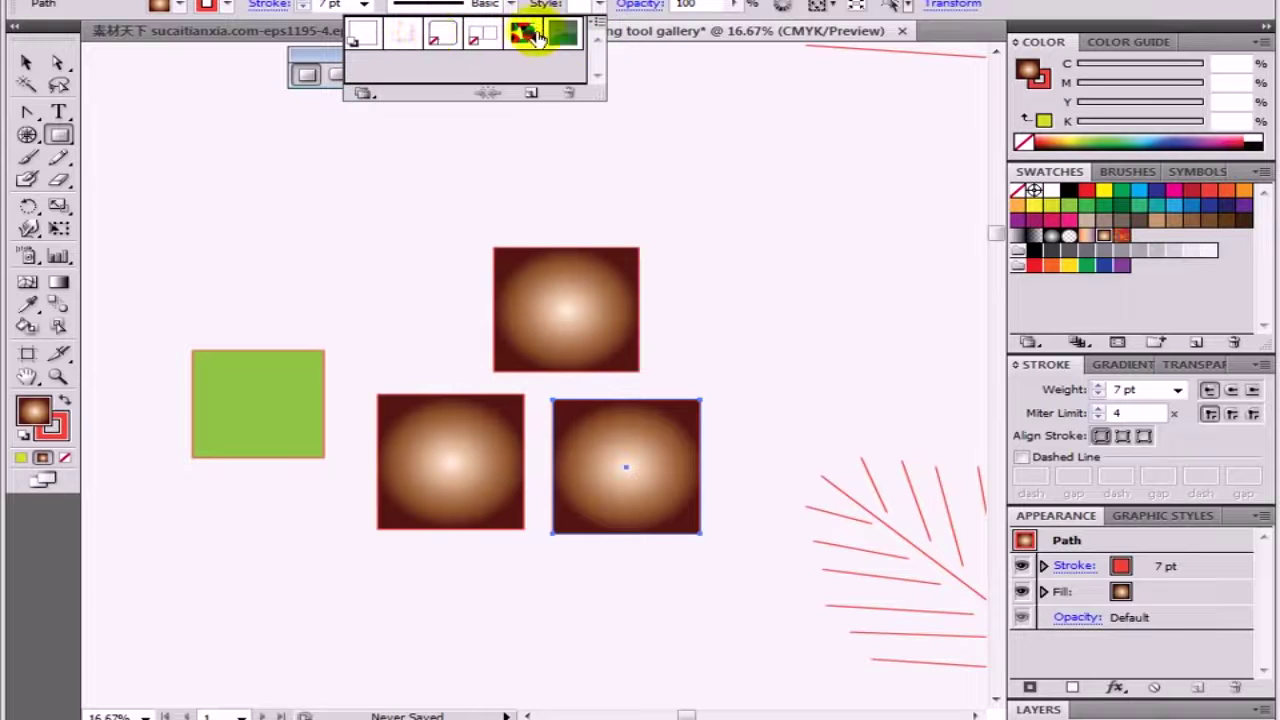
{"action": "left_click", "coordinate": [641, 8]}
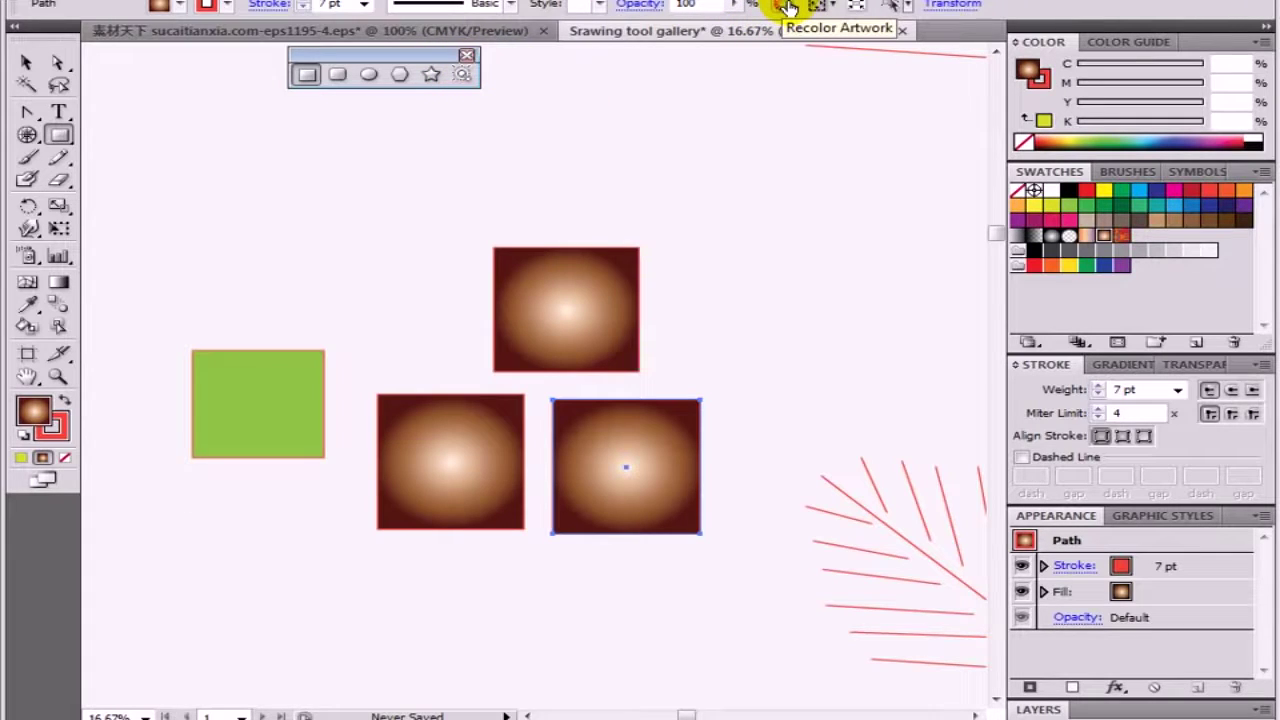
{"action": "left_click", "coordinate": [787, 8]}
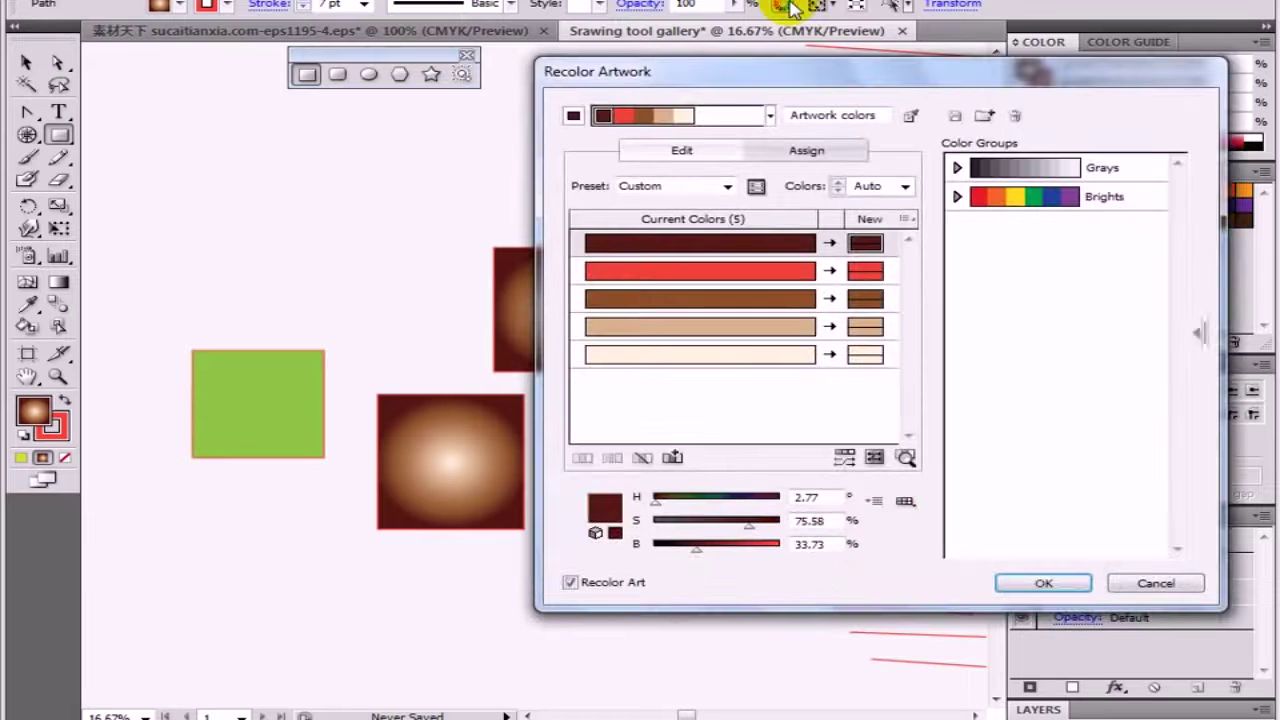
{"action": "left_click", "coordinate": [1148, 585]}
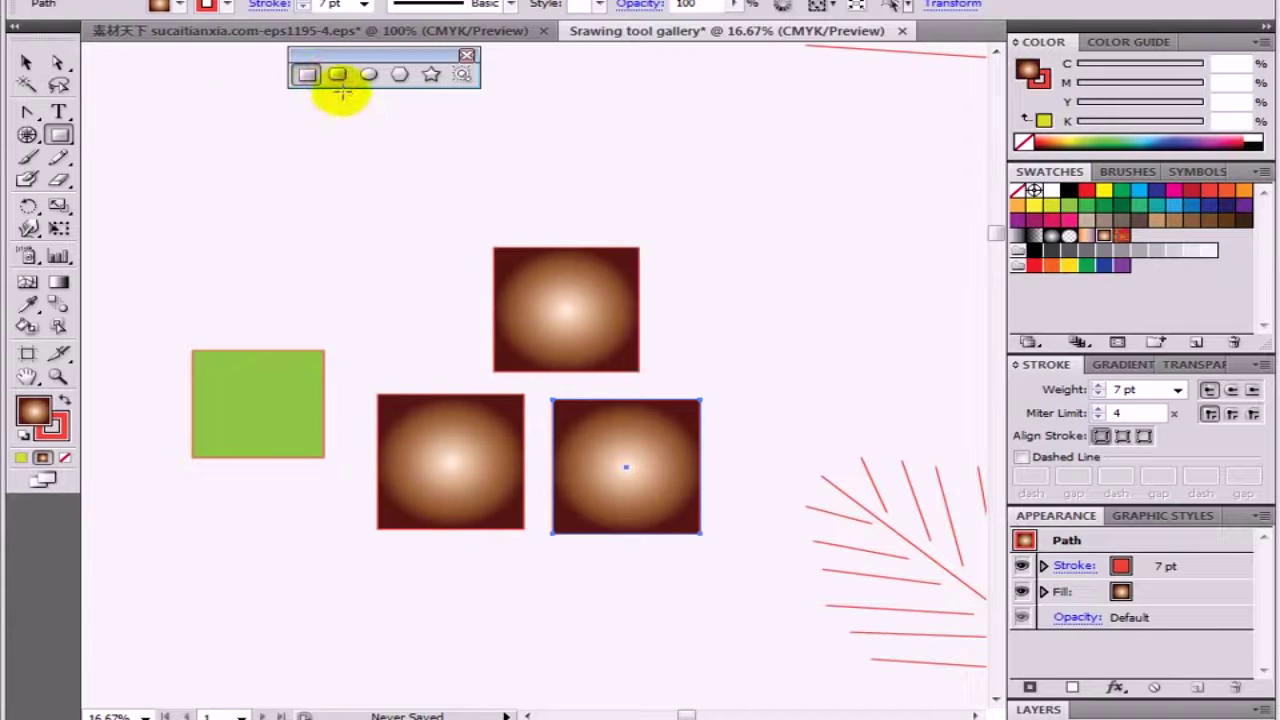
Step: Draw a gradient rounded square at upper left and a small magenta one beside it, discarding a trial rectangle
{"action": "left_click_drag", "start_coordinate": [346, 58], "coordinate": [357, 79]}
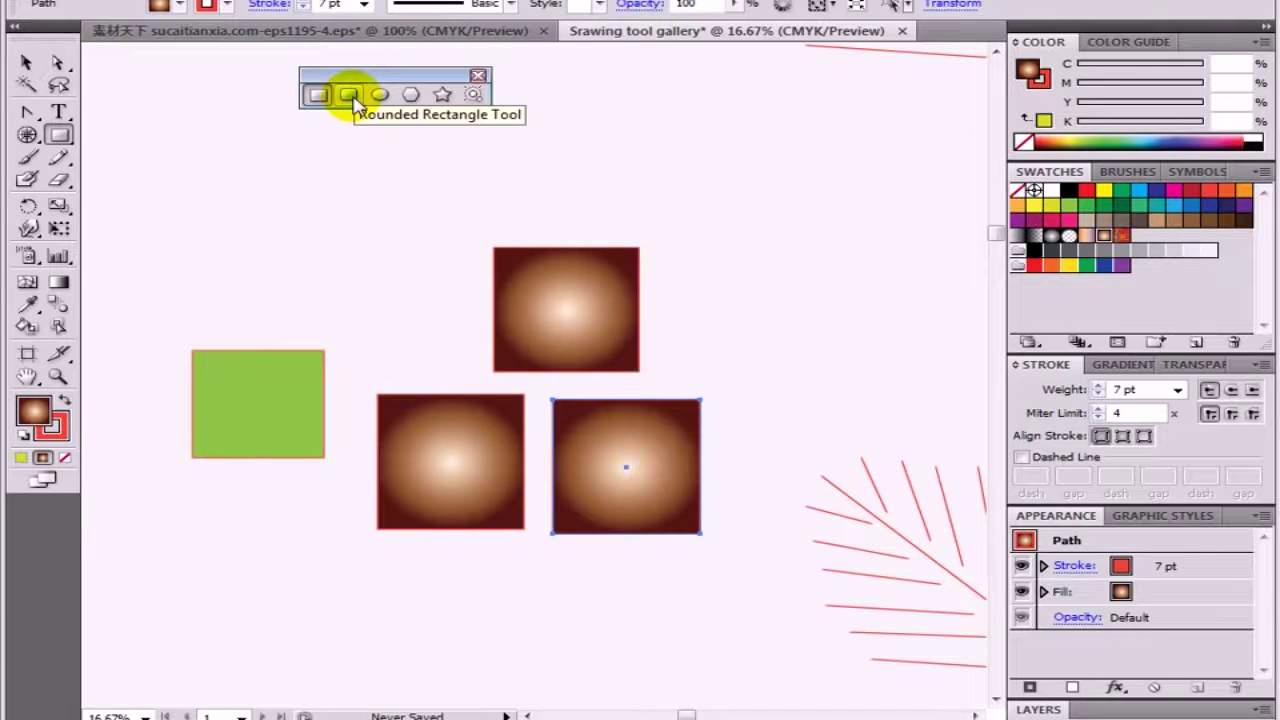
{"action": "left_click", "coordinate": [354, 100]}
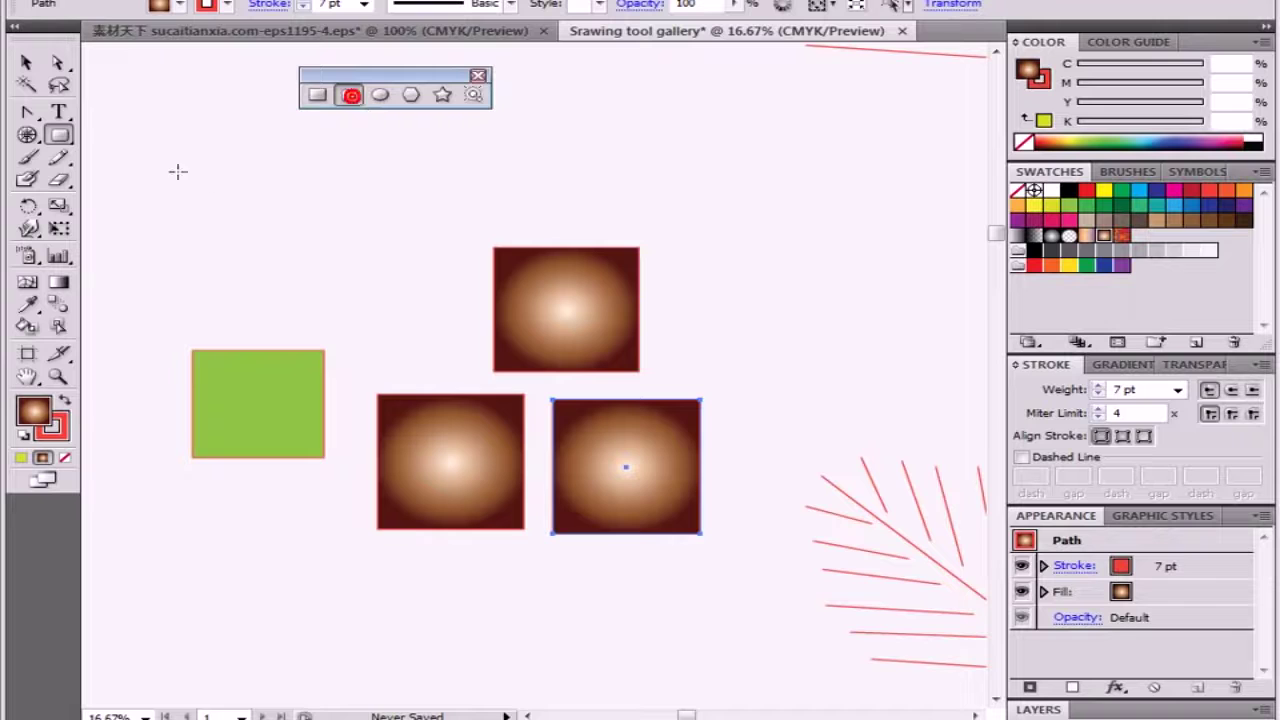
{"action": "left_click_drag", "start_coordinate": [193, 147], "coordinate": [323, 260]}
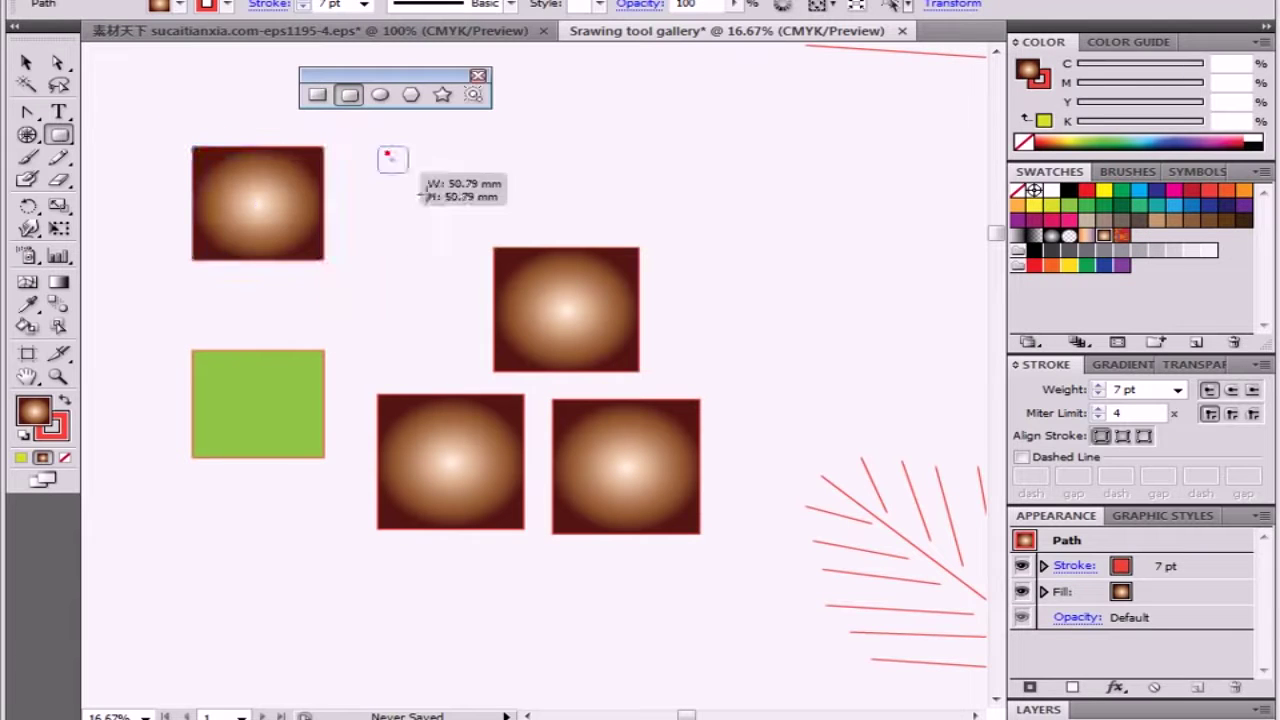
{"action": "left_click_drag", "start_coordinate": [420, 193], "coordinate": [464, 229]}
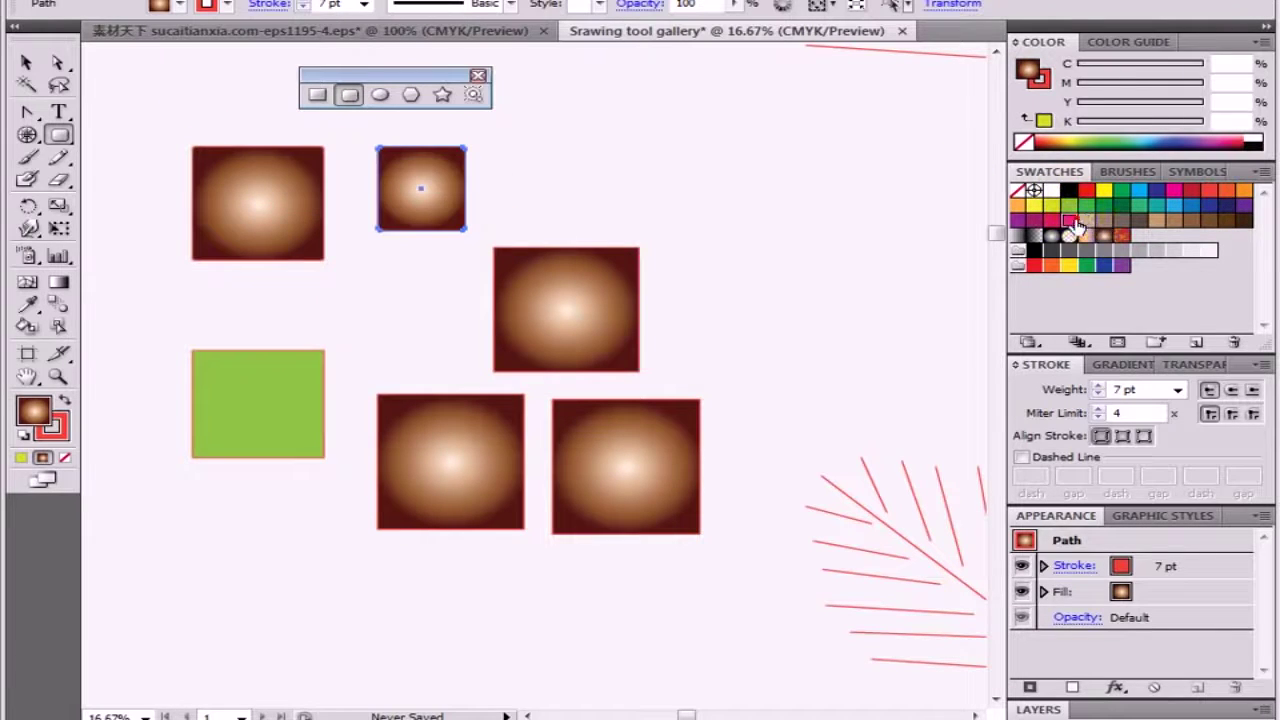
{"action": "left_click", "coordinate": [1071, 221]}
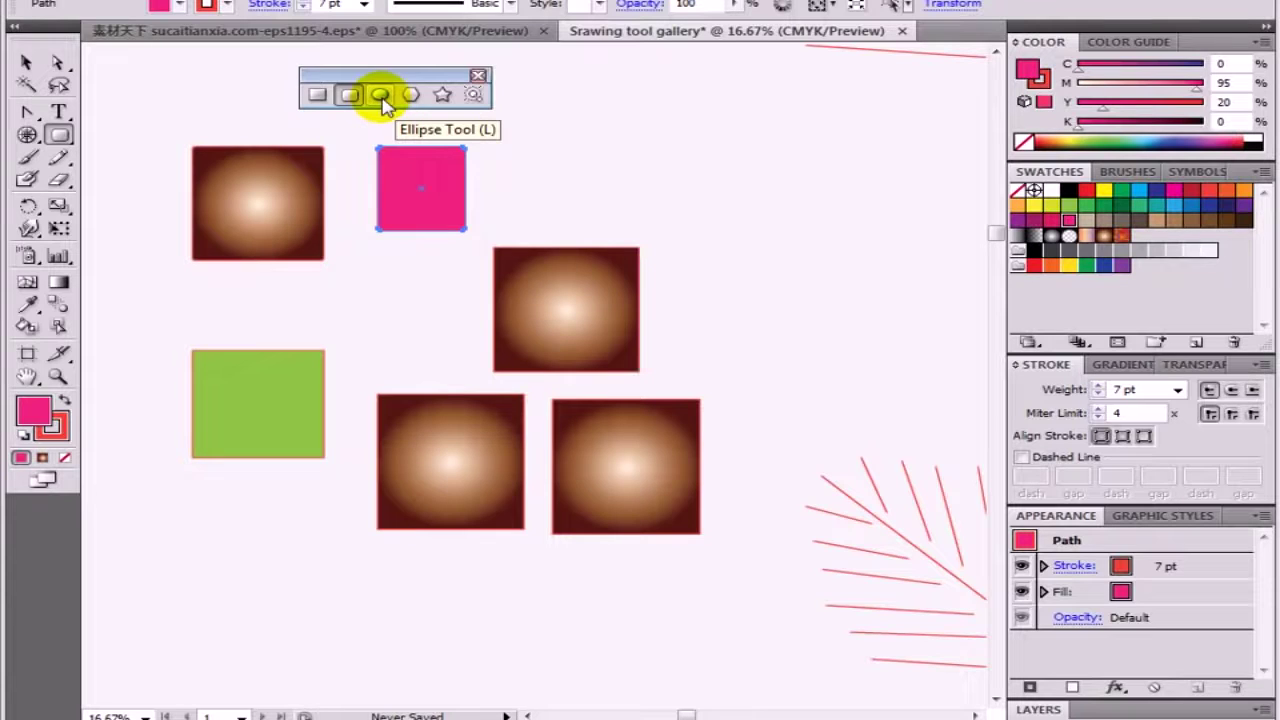
{"action": "left_click_drag", "start_coordinate": [603, 126], "coordinate": [821, 241]}
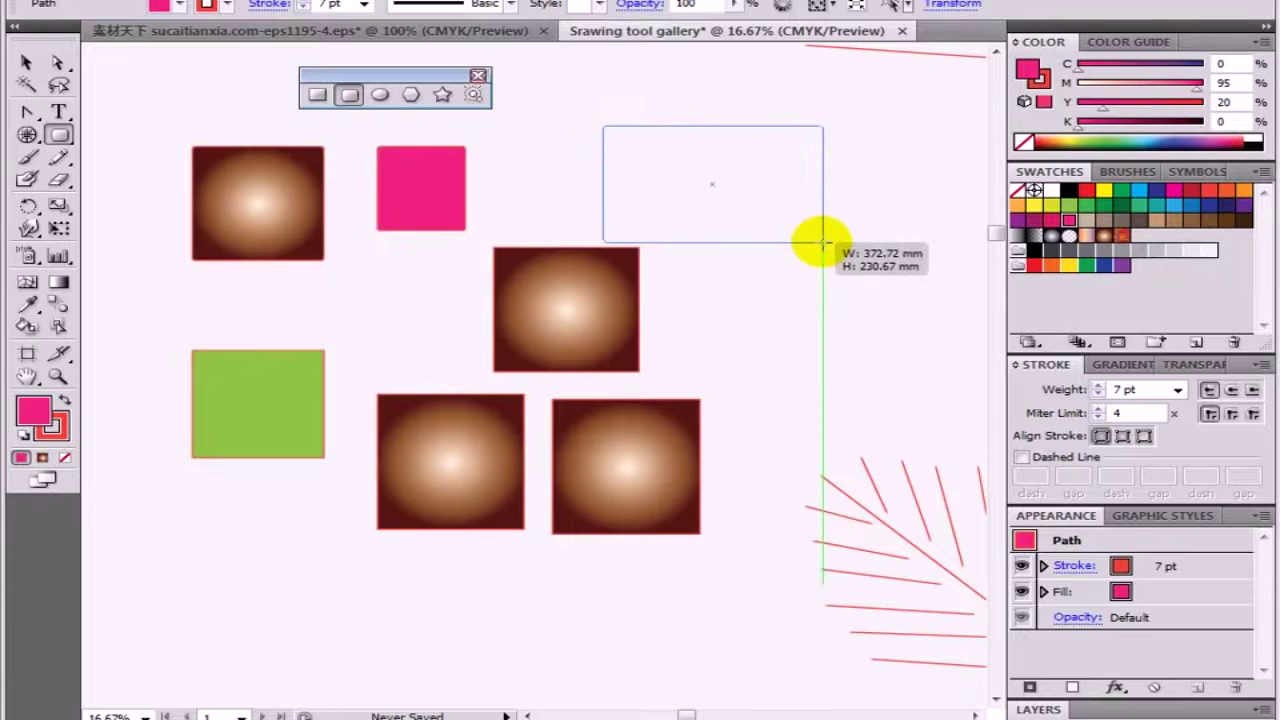
{"action": "key", "text": "ctrl+z"}
{"action": "left_click", "coordinate": [380, 95]}
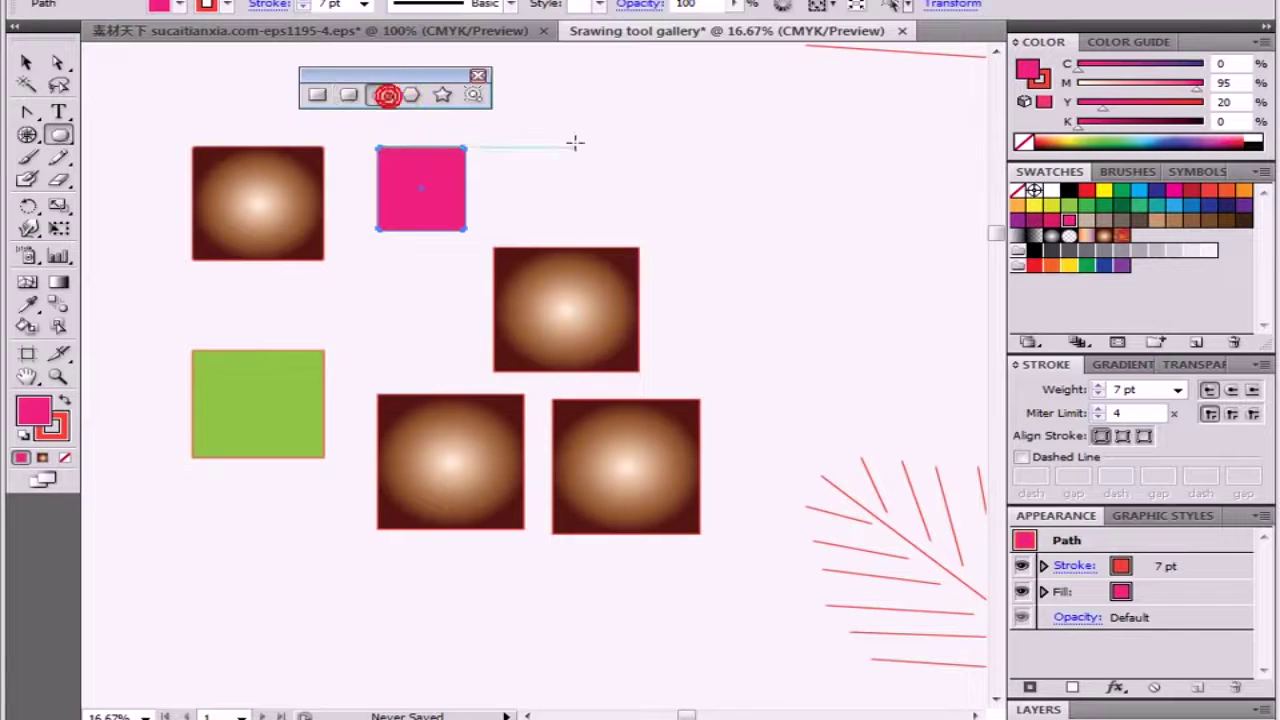
{"action": "left_click_drag", "start_coordinate": [584, 139], "coordinate": [788, 238]}
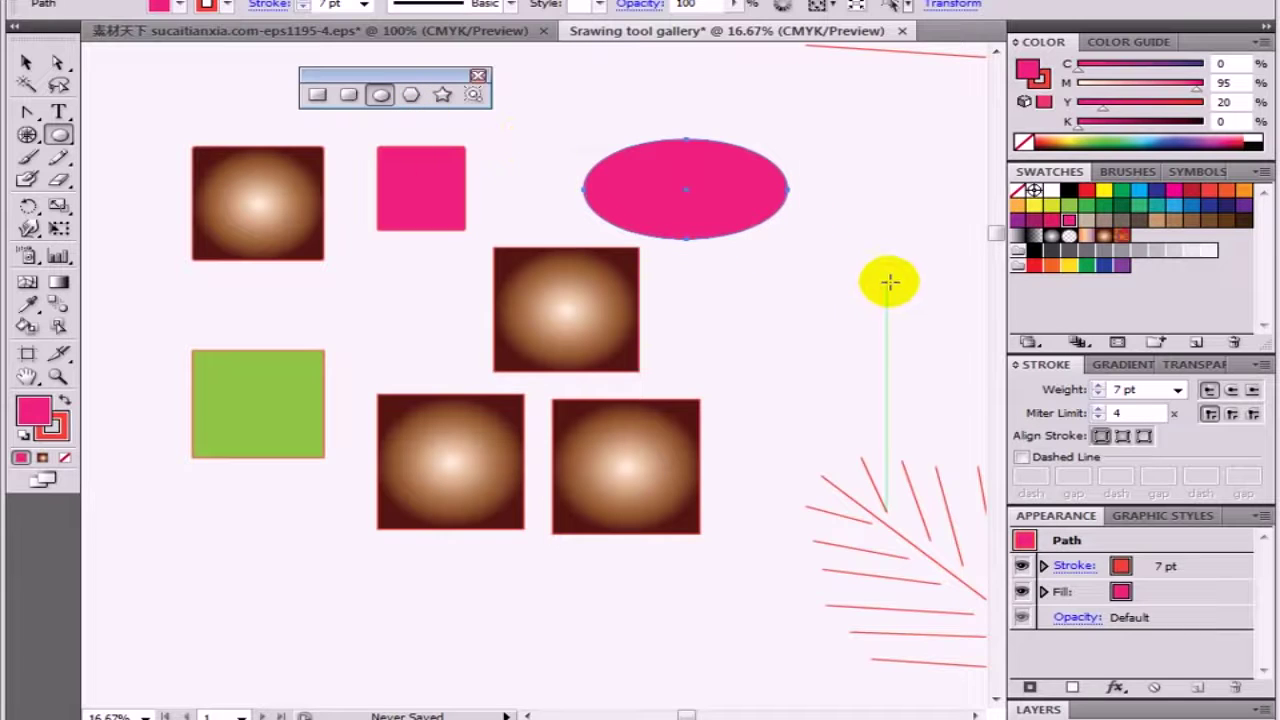
{"action": "left_click_drag", "start_coordinate": [798, 260], "coordinate": [437, 286]}
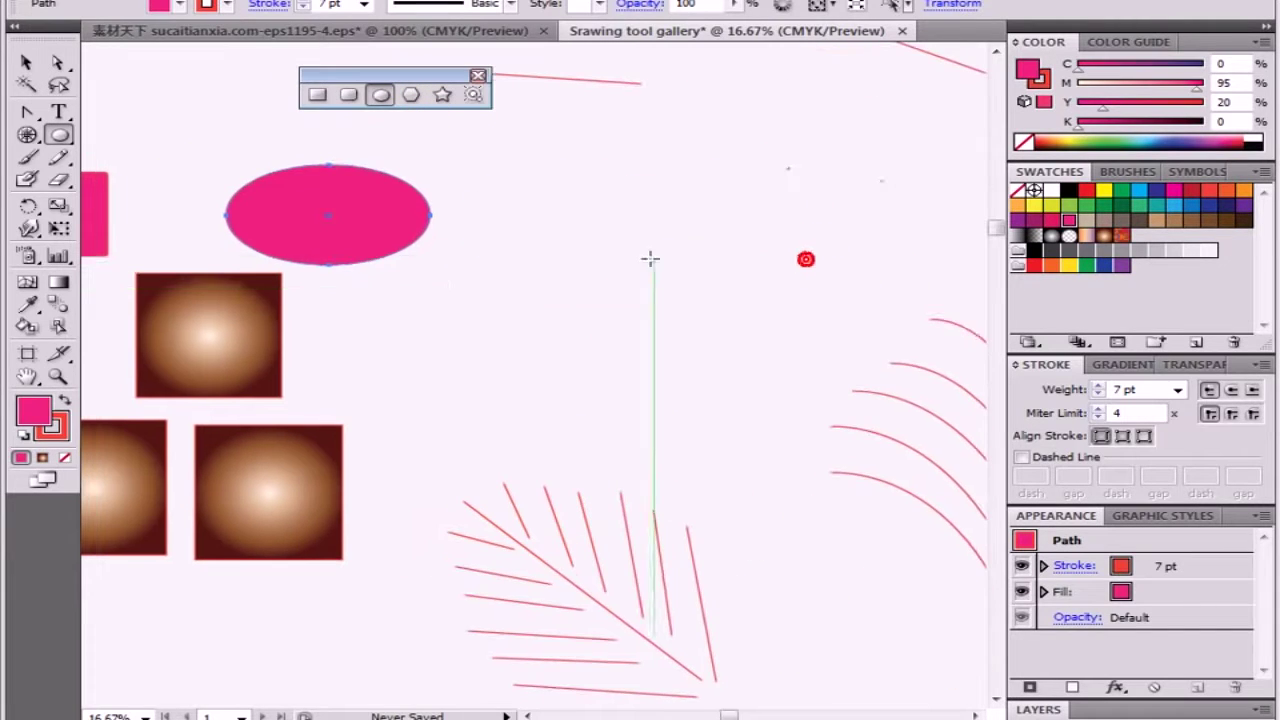
{"action": "left_click_drag", "start_coordinate": [606, 209], "coordinate": [791, 345]}
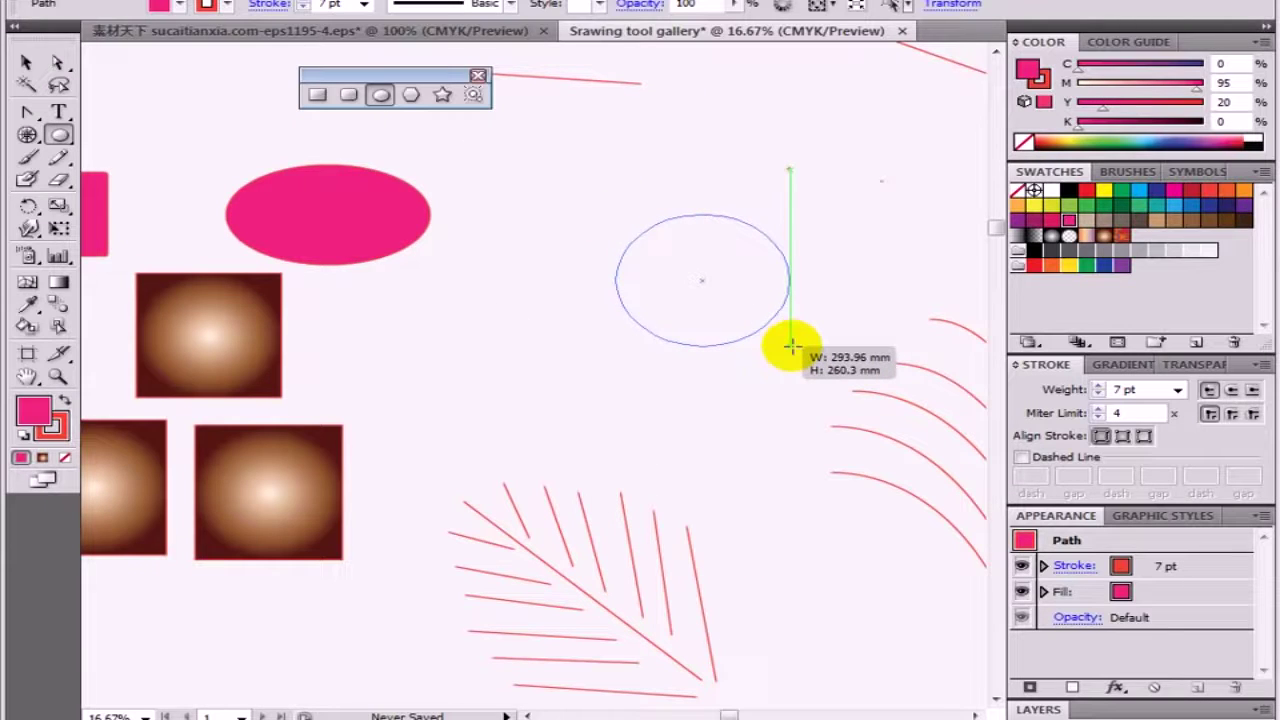
{"action": "mouse_move", "coordinate": [780, 332]}
{"action": "left_mouse_down"}
{"action": "mouse_move", "coordinate": [818, 371]}
{"action": "mouse_move", "coordinate": [699, 224]}
{"action": "left_mouse_up"}
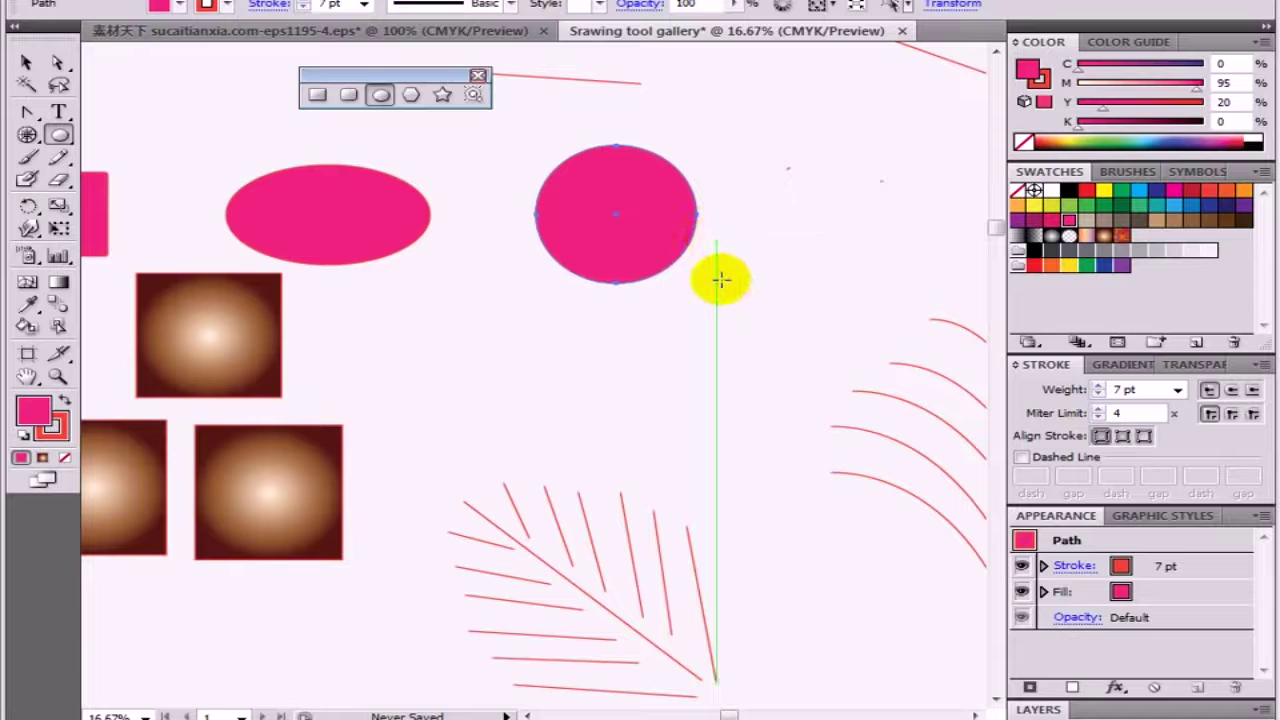
{"action": "mouse_move", "coordinate": [791, 157]}
{"action": "left_mouse_down"}
{"action": "mouse_move", "coordinate": [780, 230]}
{"action": "mouse_move", "coordinate": [677, 129]}
{"action": "mouse_move", "coordinate": [920, 394]}
{"action": "mouse_move", "coordinate": [723, 249]}
{"action": "mouse_move", "coordinate": [720, 262]}
{"action": "mouse_move", "coordinate": [951, 471]}
{"action": "mouse_move", "coordinate": [851, 186]}
{"action": "mouse_move", "coordinate": [891, 306]}
{"action": "mouse_move", "coordinate": [917, 300]}
{"action": "mouse_move", "coordinate": [900, 194]}
{"action": "mouse_move", "coordinate": [909, 206]}
{"action": "mouse_move", "coordinate": [897, 310]}
{"action": "mouse_move", "coordinate": [897, 235]}
{"action": "left_mouse_up"}
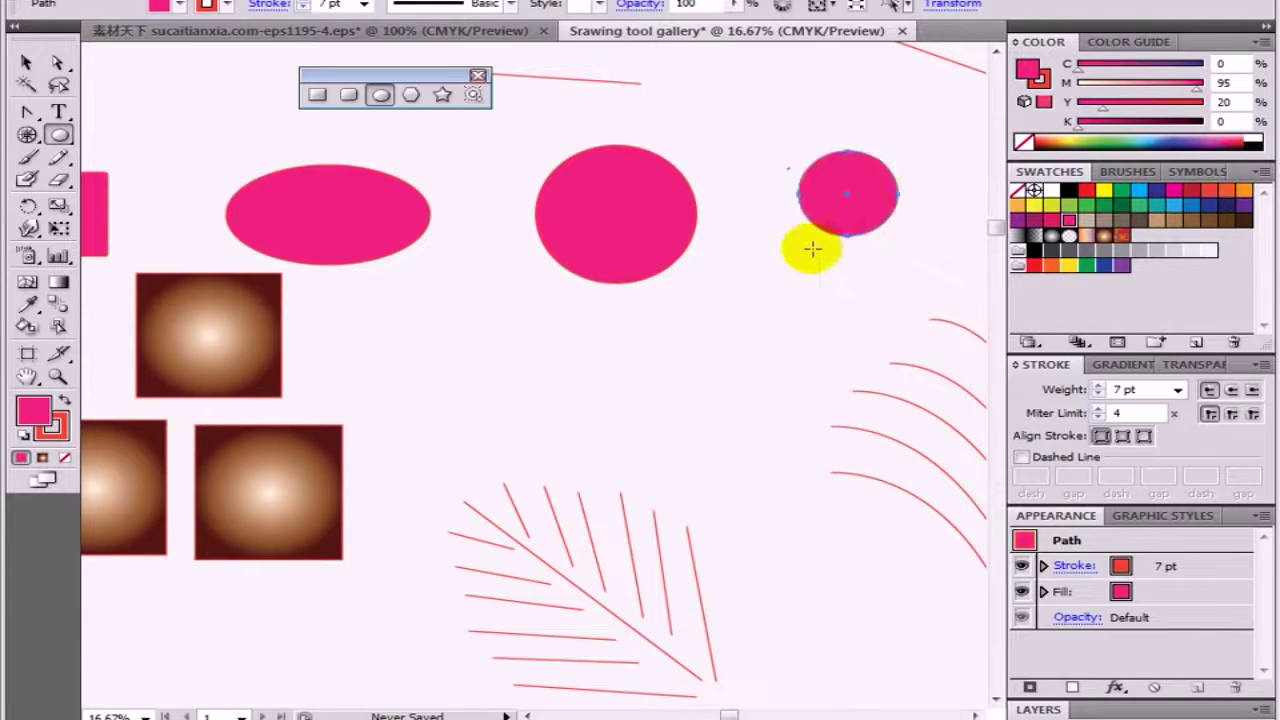
{"action": "key", "text": "Delete"}
{"action": "left_click", "coordinate": [25, 62]}
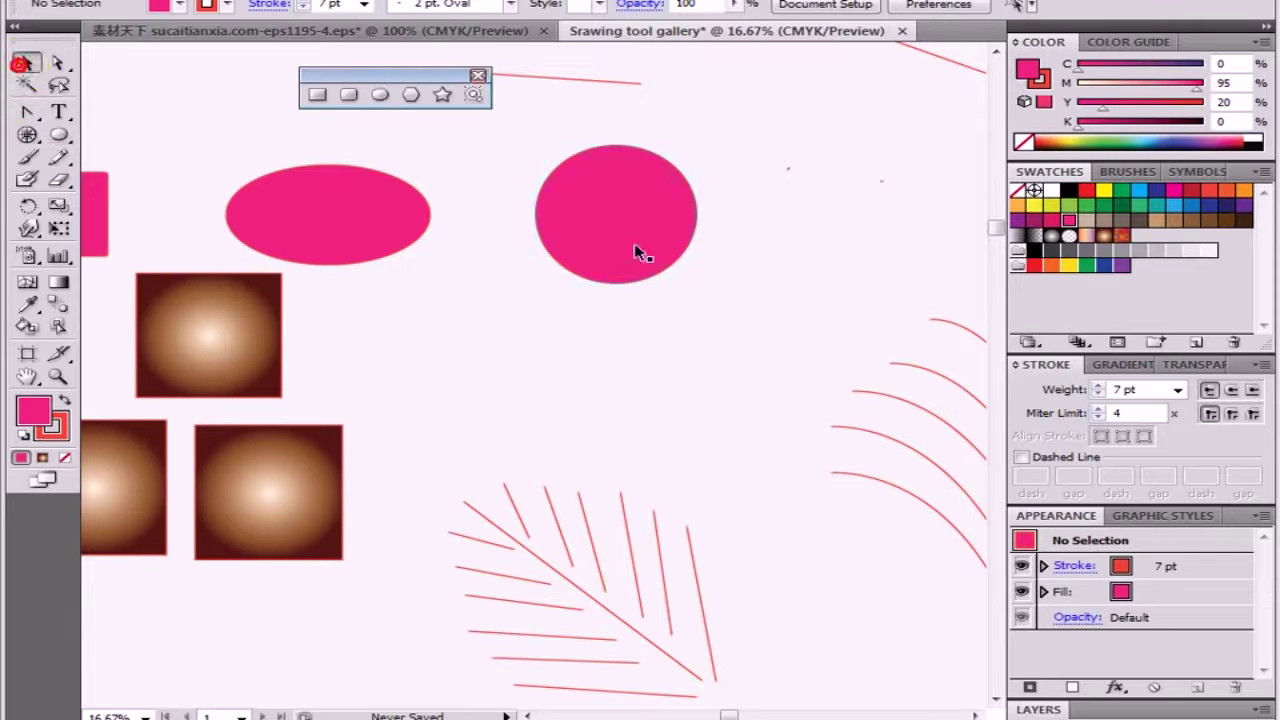
{"action": "left_click", "coordinate": [636, 250]}
{"action": "key", "text": "Delete"}
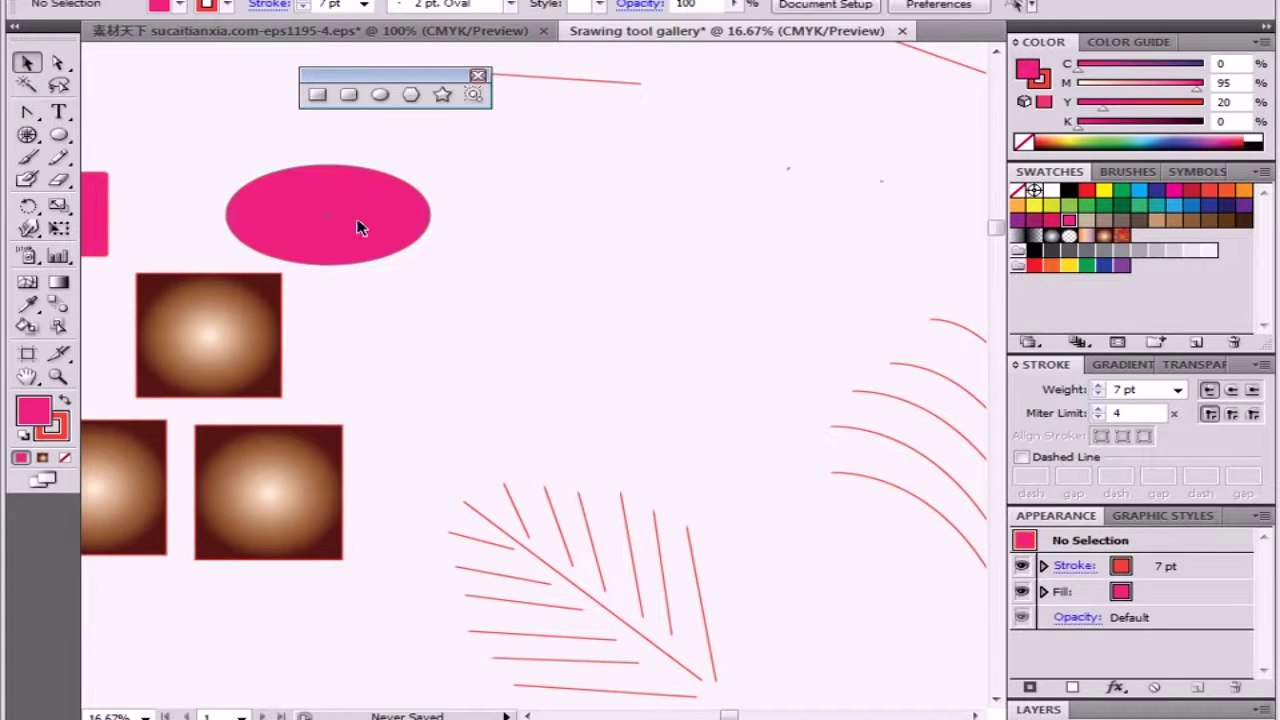
{"action": "left_click", "coordinate": [357, 221]}
{"action": "key", "text": "Delete"}
{"action": "left_click_drag", "start_coordinate": [371, 226], "coordinate": [548, 350]}
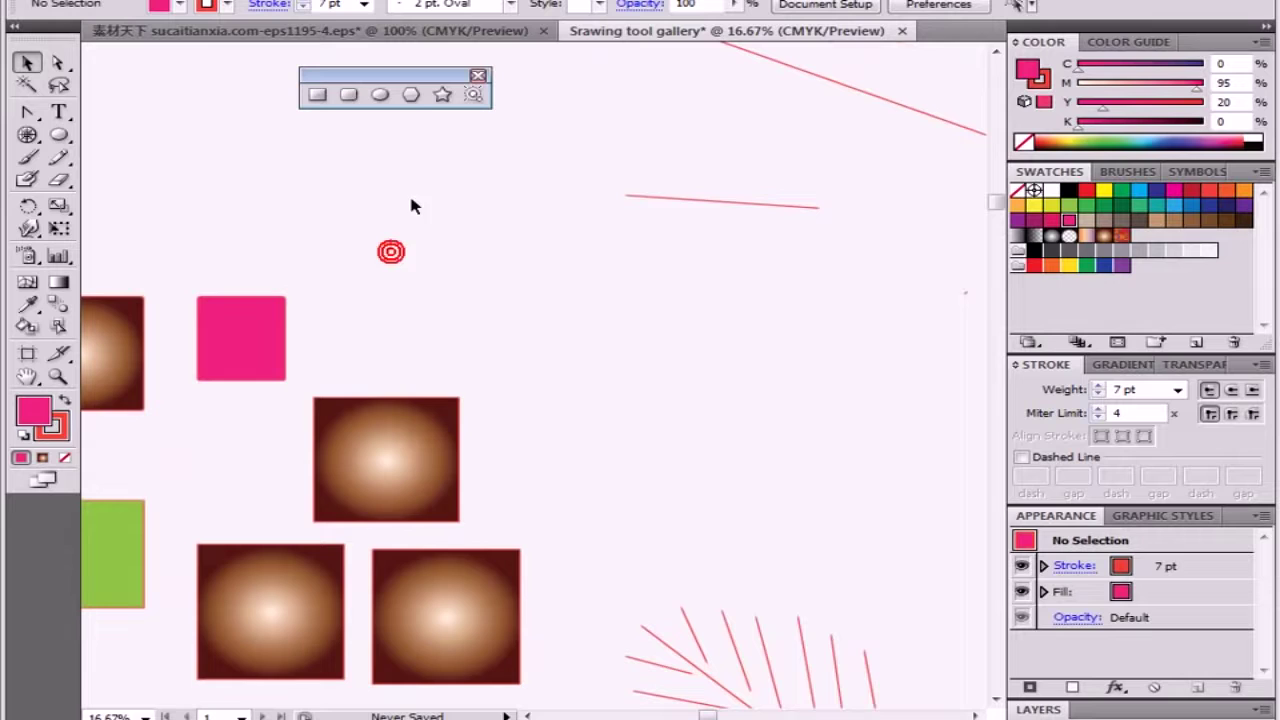
Step: Draw a second pink hexagon beside the first, undoing an oversized attempt
{"action": "left_click", "coordinate": [412, 94]}
{"action": "mouse_move", "coordinate": [417, 170]}
{"action": "left_mouse_down"}
{"action": "mouse_move", "coordinate": [571, 271]}
{"action": "mouse_move", "coordinate": [500, 190]}
{"action": "left_mouse_up"}
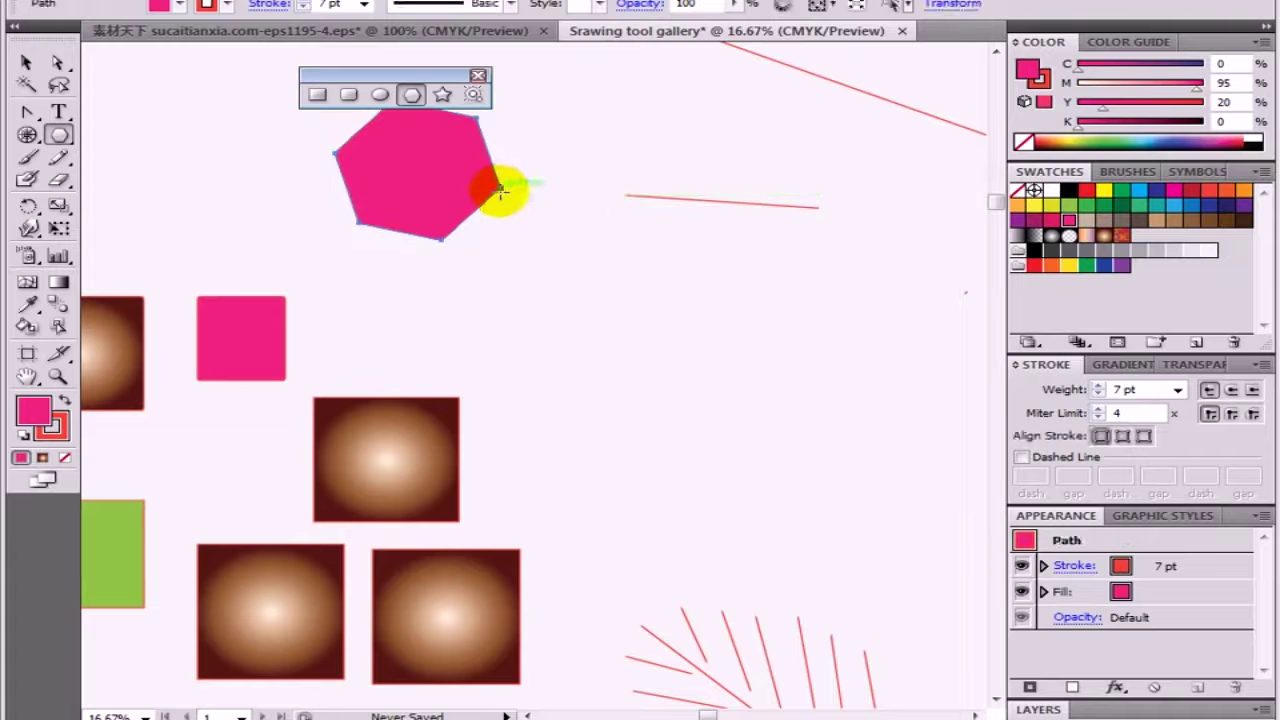
{"action": "mouse_move", "coordinate": [569, 317]}
{"action": "left_mouse_down"}
{"action": "mouse_move", "coordinate": [660, 307]}
{"action": "mouse_move", "coordinate": [693, 358]}
{"action": "mouse_move", "coordinate": [658, 301]}
{"action": "mouse_move", "coordinate": [670, 320]}
{"action": "left_mouse_up"}
{"action": "mouse_move", "coordinate": [795, 295]}
{"action": "left_mouse_down"}
{"action": "mouse_move", "coordinate": [621, 405]}
{"action": "mouse_move", "coordinate": [694, 406]}
{"action": "mouse_move", "coordinate": [103, 260]}
{"action": "left_mouse_up"}
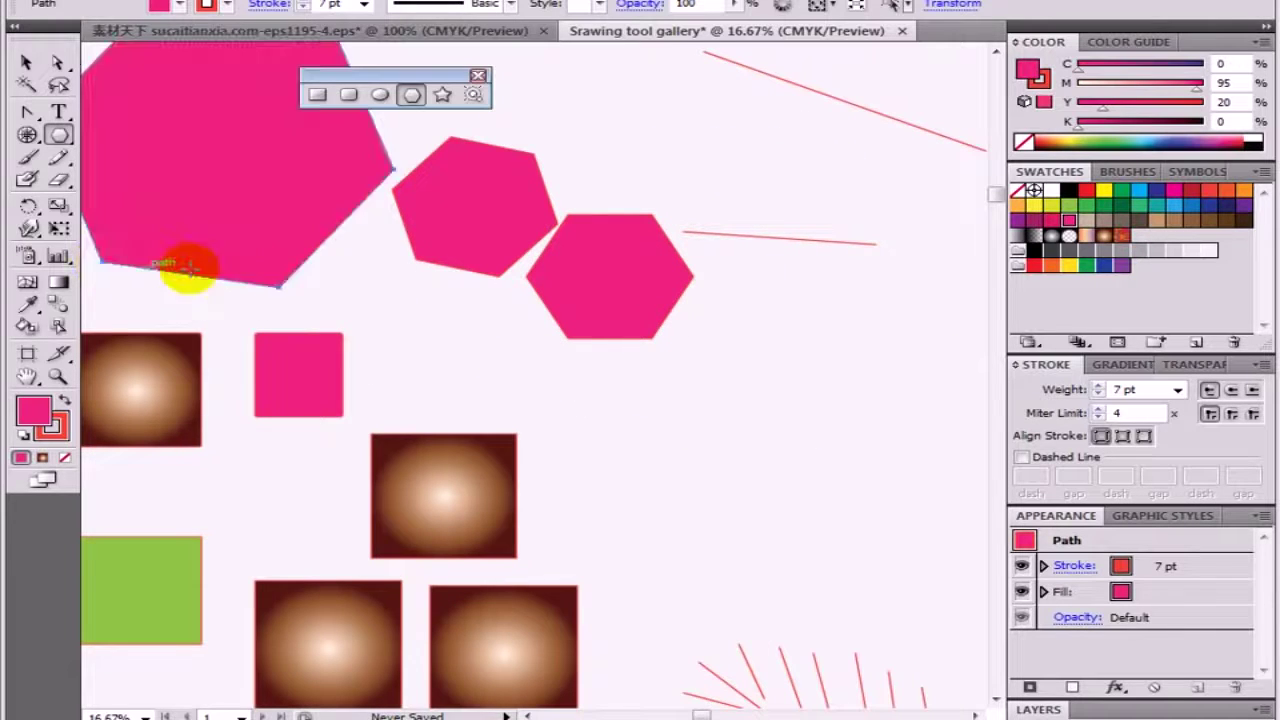
{"action": "key", "text": "ctrl+z"}
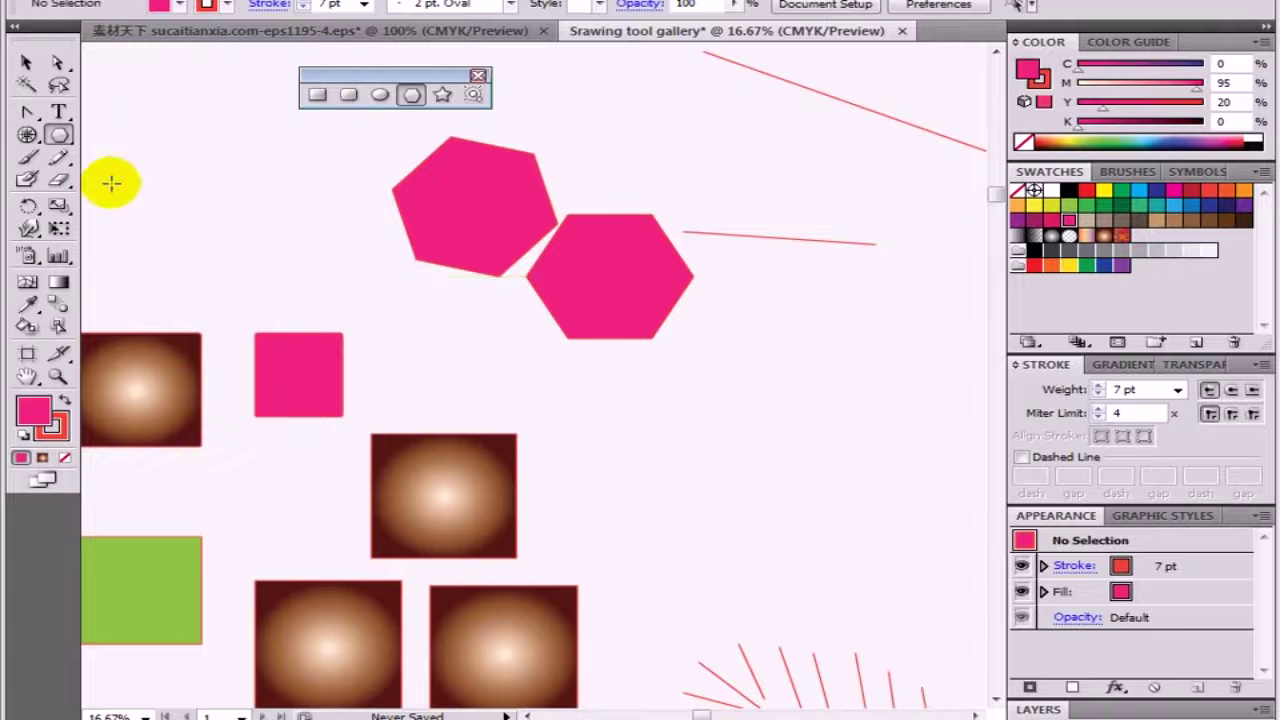
Step: Create a ten-sided polygon and move it to the right of the hexagons
{"action": "left_click", "coordinate": [673, 400]}
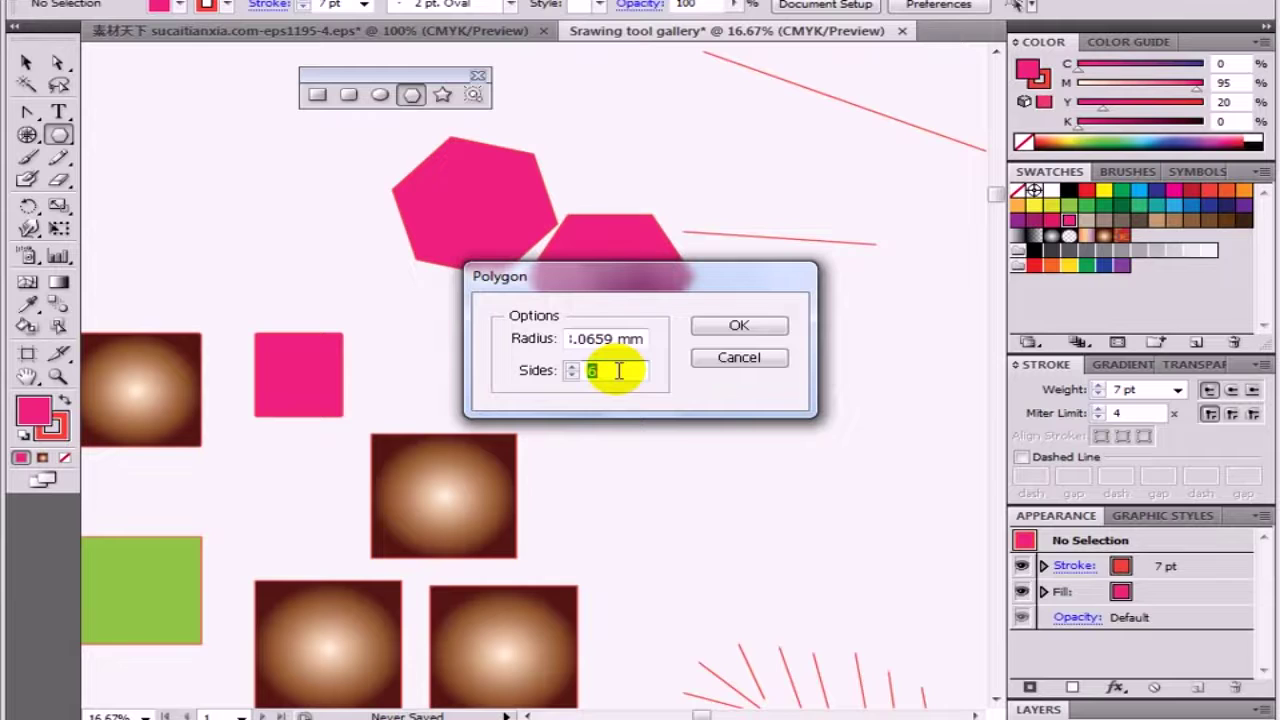
{"action": "type", "text": "10"}
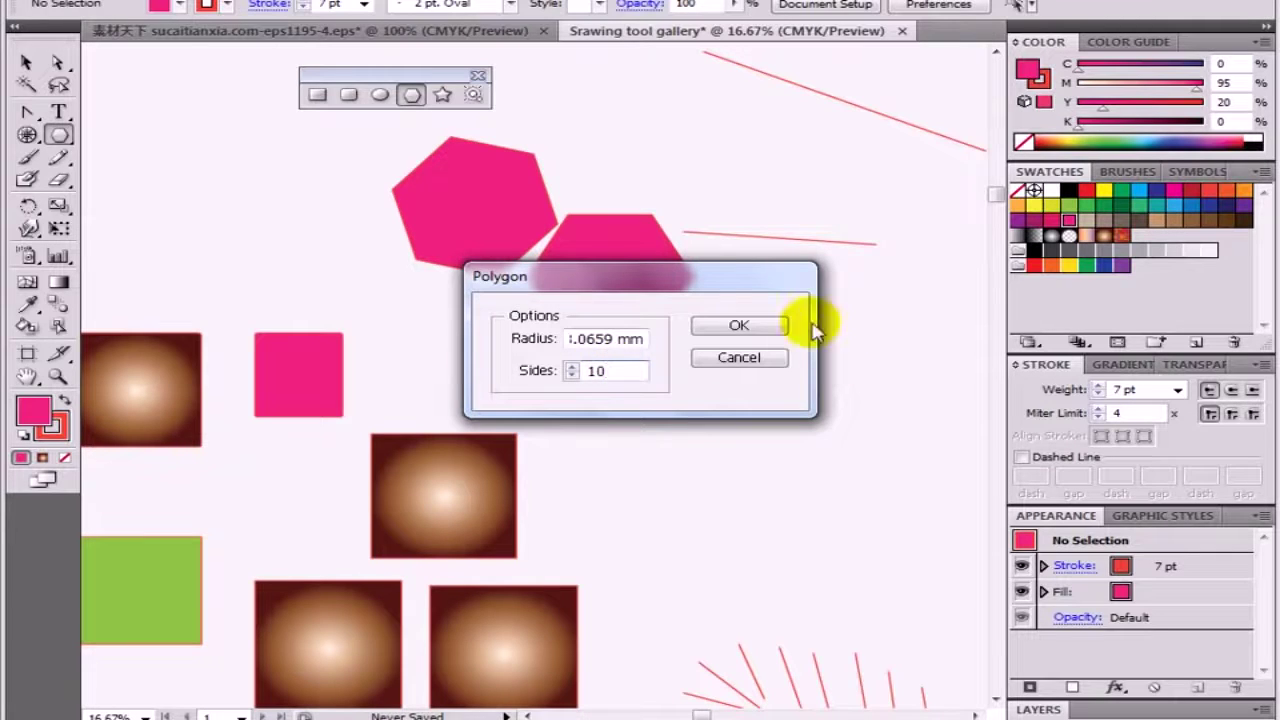
{"action": "left_click", "coordinate": [740, 324]}
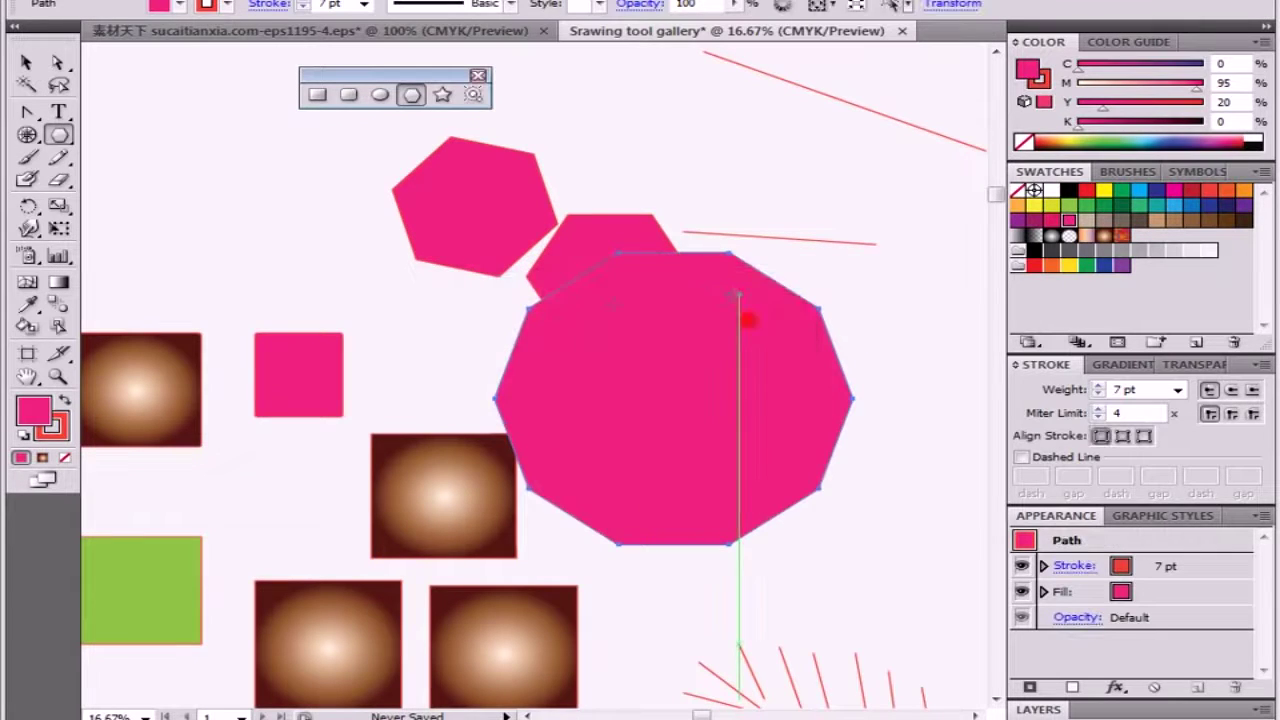
{"action": "left_click", "coordinate": [26, 62]}
{"action": "scroll", "coordinate": [571, 349], "scroll_direction": "right", "scroll_amount": 5}
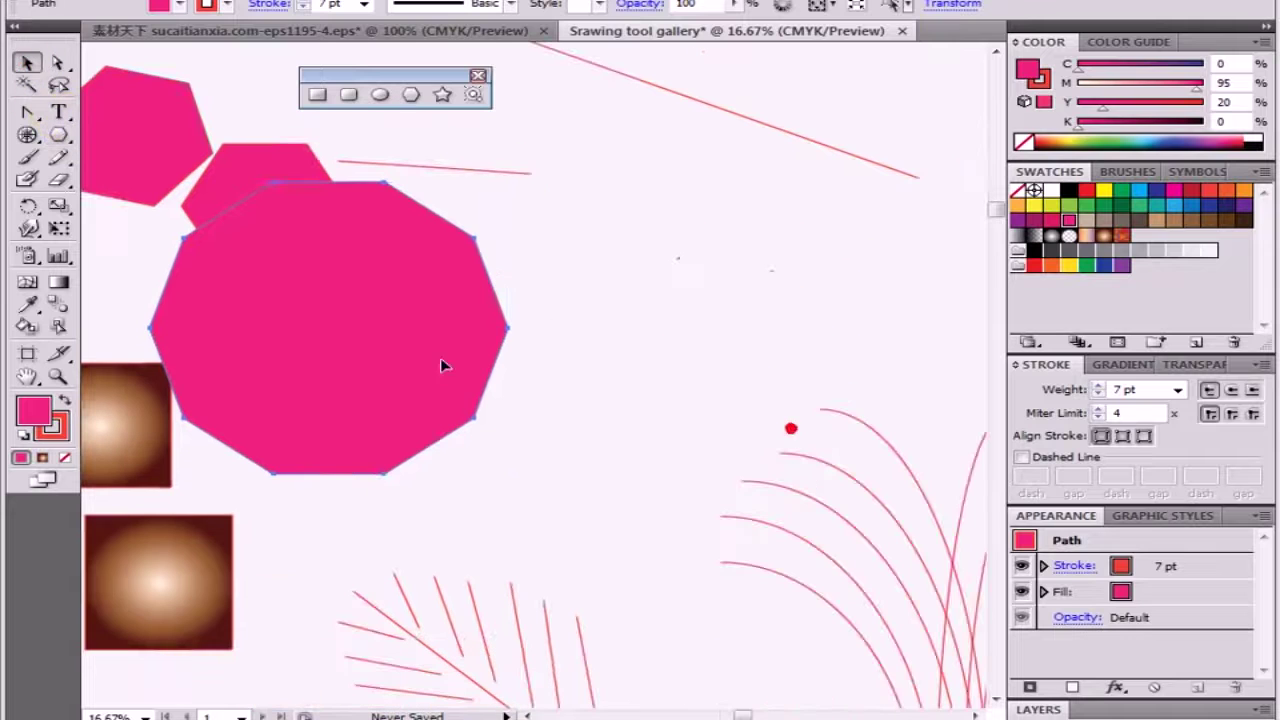
{"action": "left_click_drag", "start_coordinate": [443, 357], "coordinate": [720, 356]}
{"action": "left_click", "coordinate": [742, 348]}
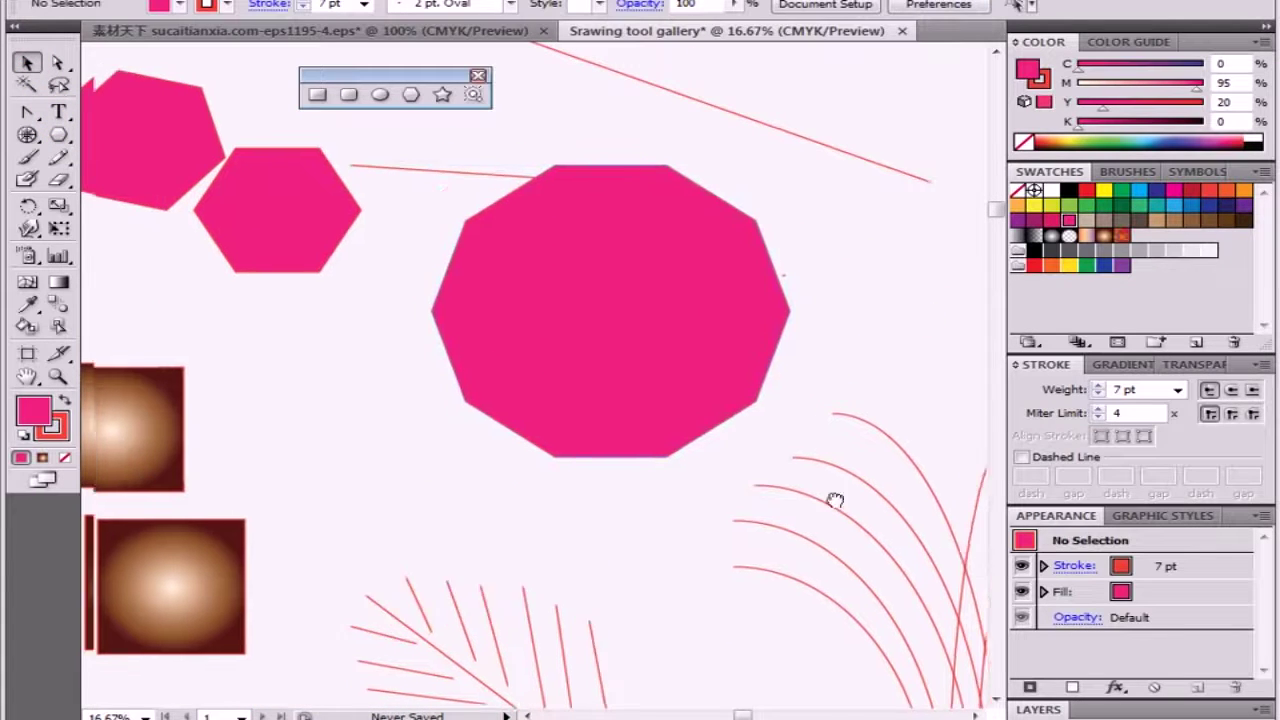
{"action": "mouse_move", "coordinate": [281, 320]}
{"action": "left_mouse_down"}
{"action": "mouse_move", "coordinate": [621, 430]}
{"action": "mouse_move", "coordinate": [646, 329]}
{"action": "left_mouse_up"}
{"action": "left_click_drag", "start_coordinate": [600, 371], "coordinate": [815, 417]}
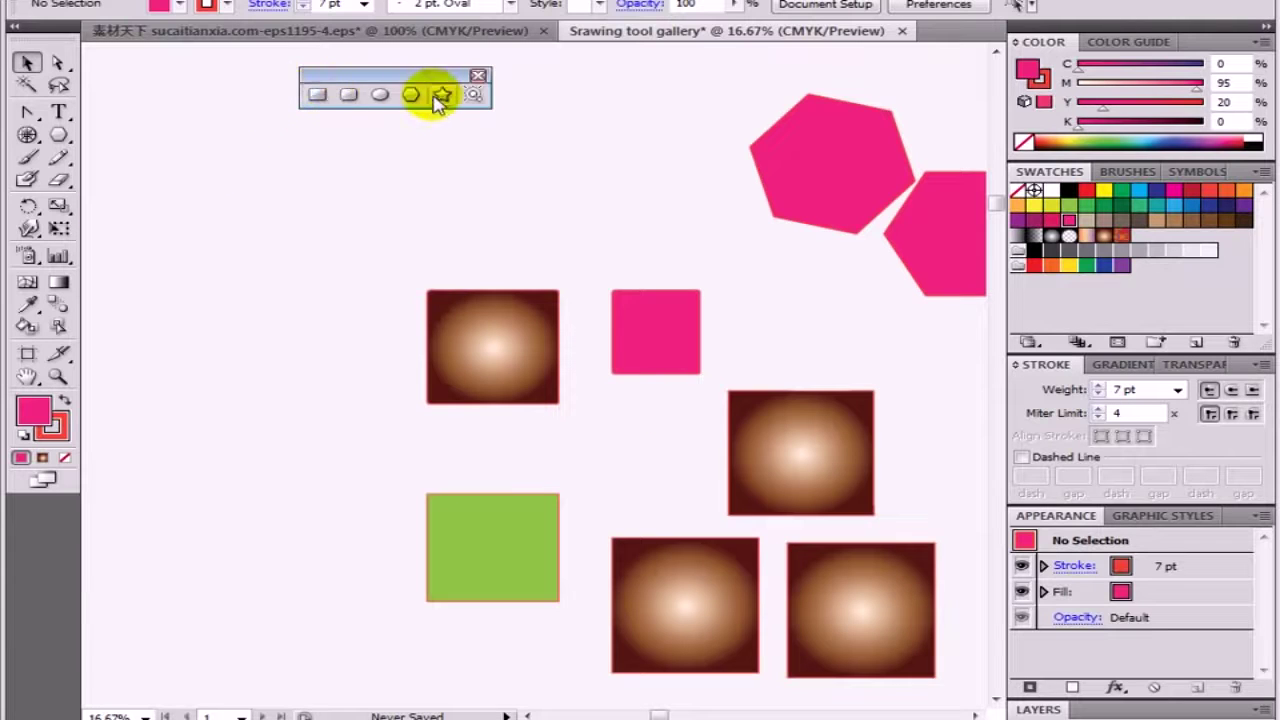
Step: Create a rectangle with a 4000mm width from the Rectangle dialog
{"action": "left_click", "coordinate": [266, 186]}
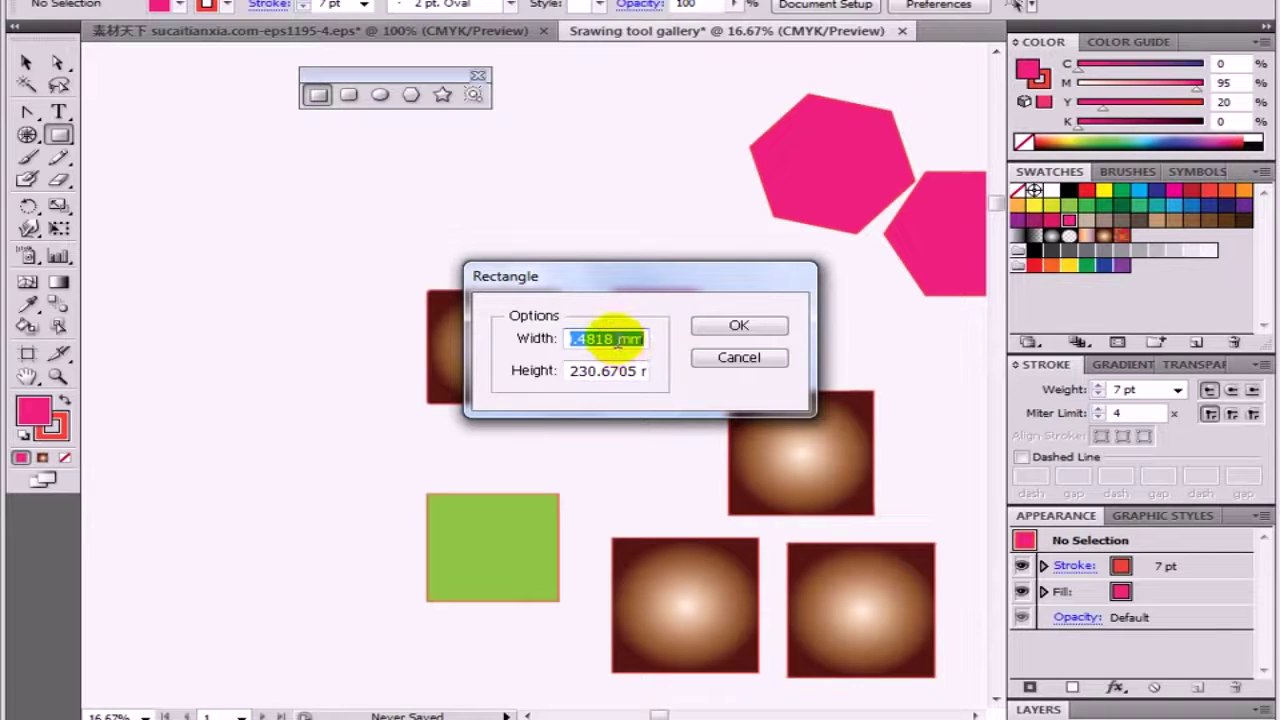
{"action": "left_click_drag", "start_coordinate": [620, 340], "coordinate": [405, 318]}
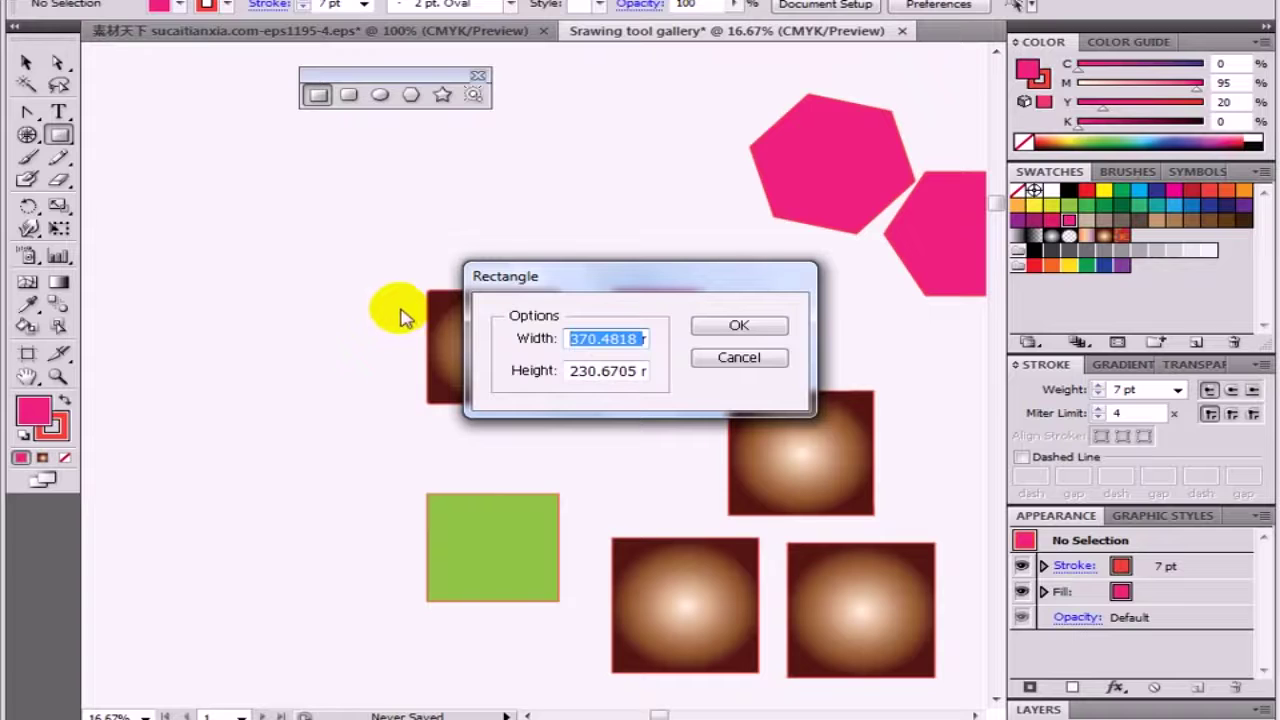
{"action": "type", "text": "4000mm"}
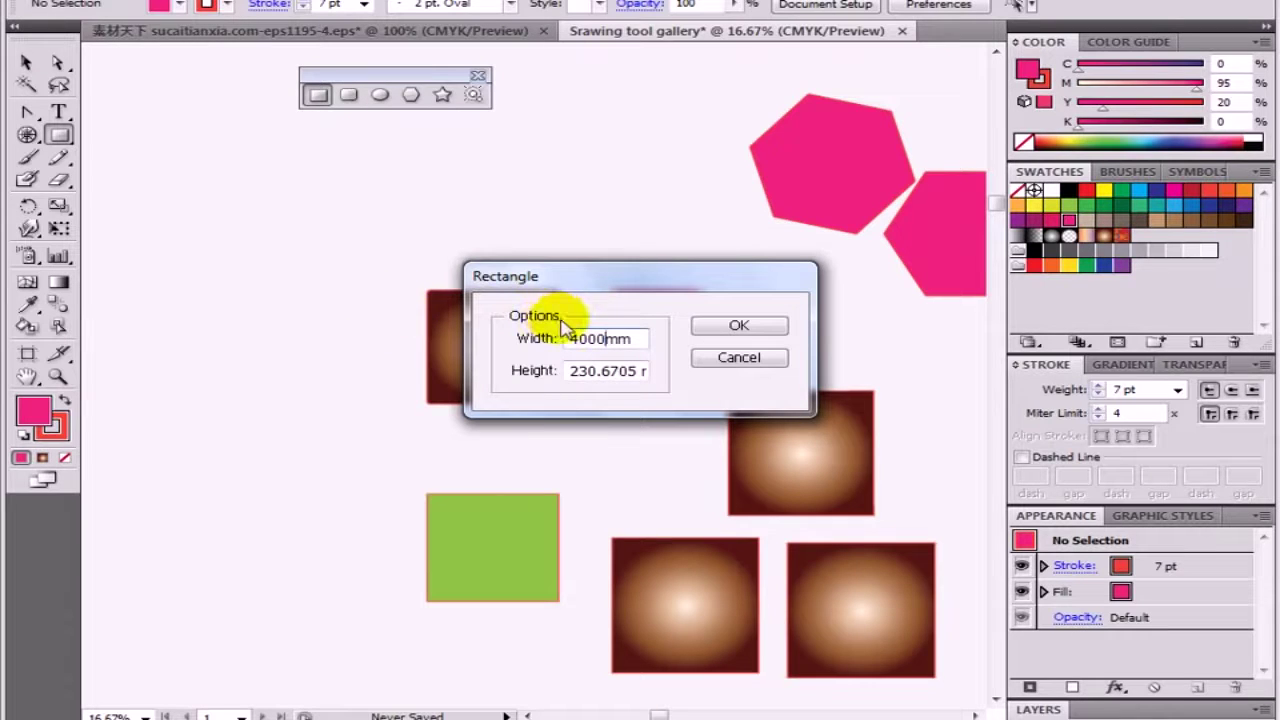
{"action": "left_click", "coordinate": [738, 325]}
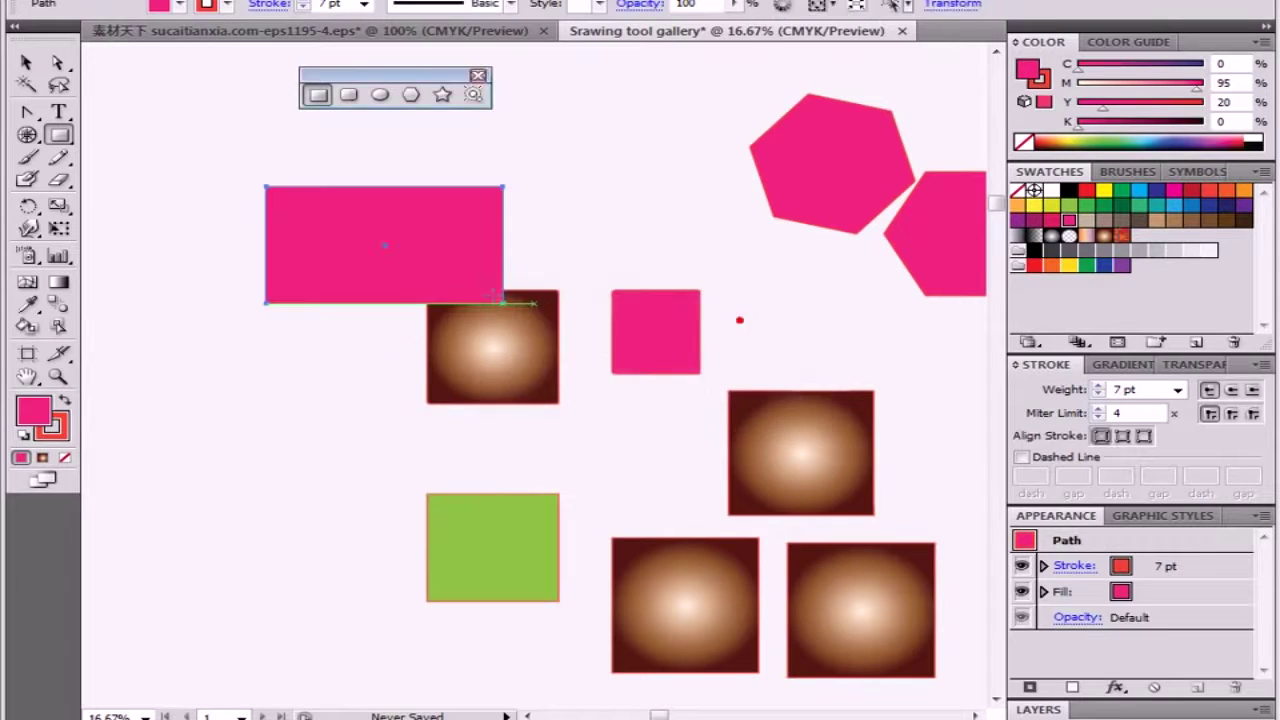
{"action": "left_click", "coordinate": [480, 308]}
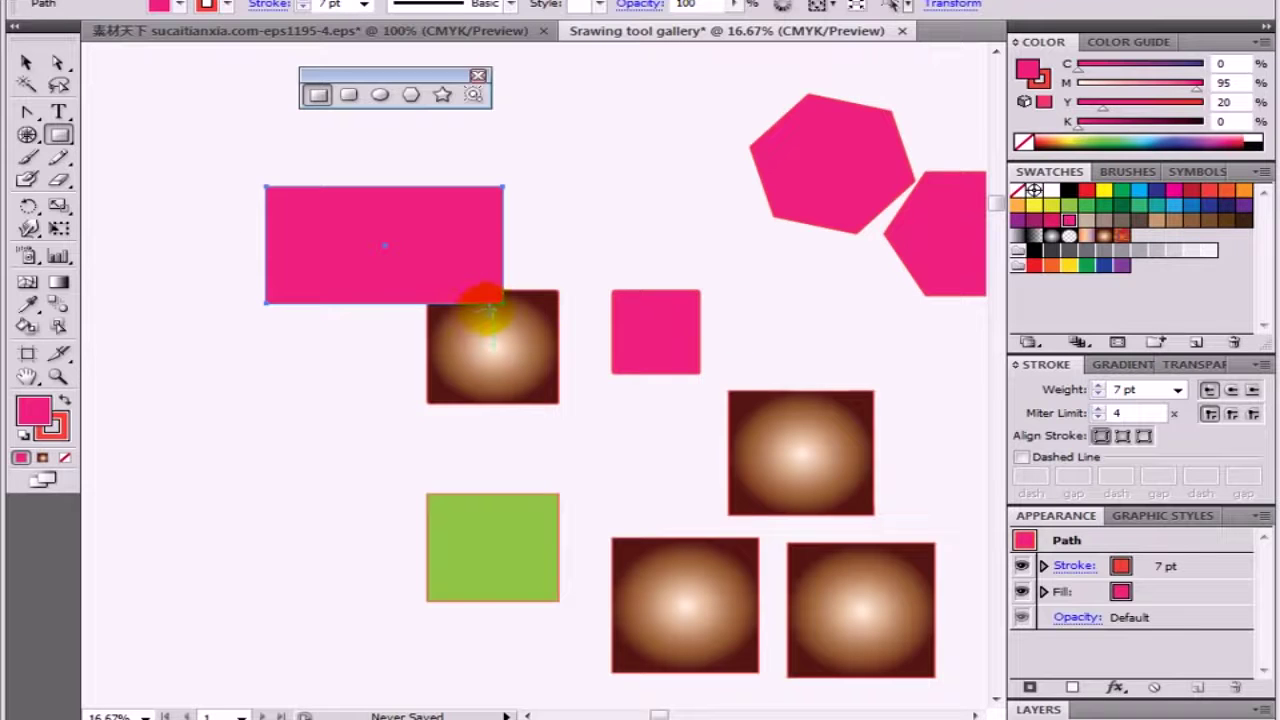
Step: Try the Rectangle, Ellipse and Polygon dialogs, deleting the resulting ten-sided polygon
{"action": "left_click", "coordinate": [566, 234]}
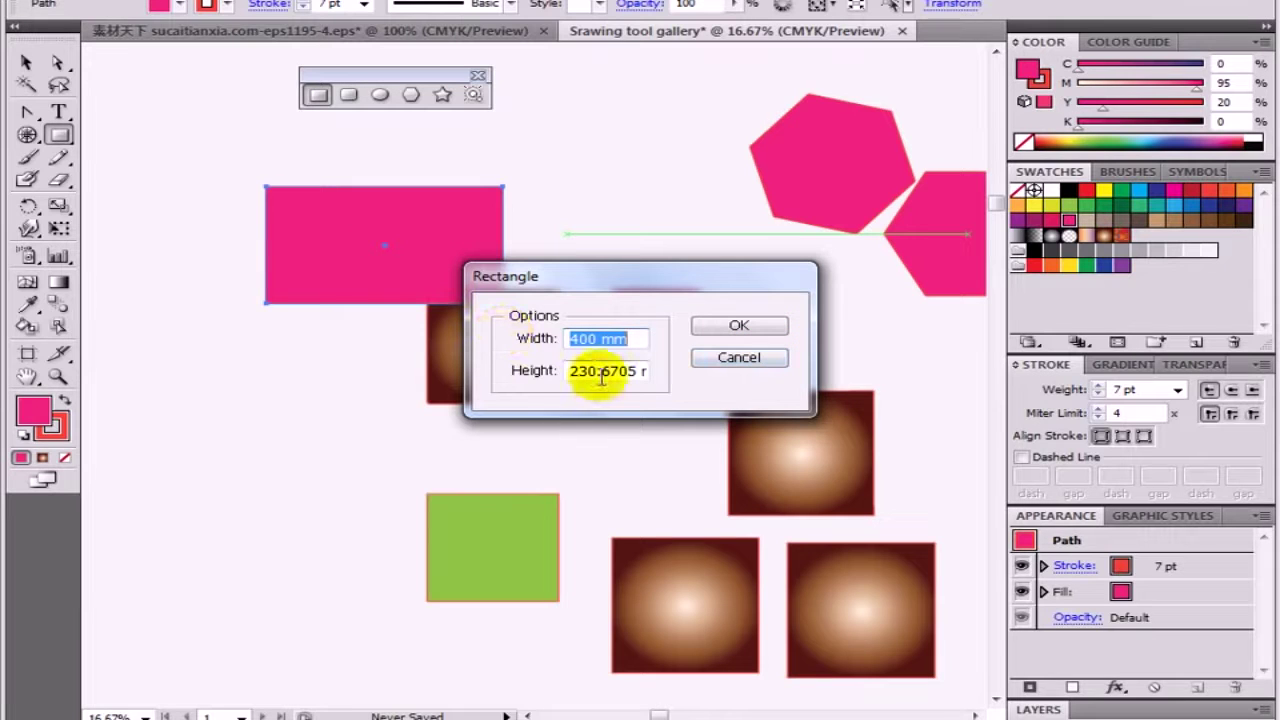
{"action": "left_click", "coordinate": [740, 360]}
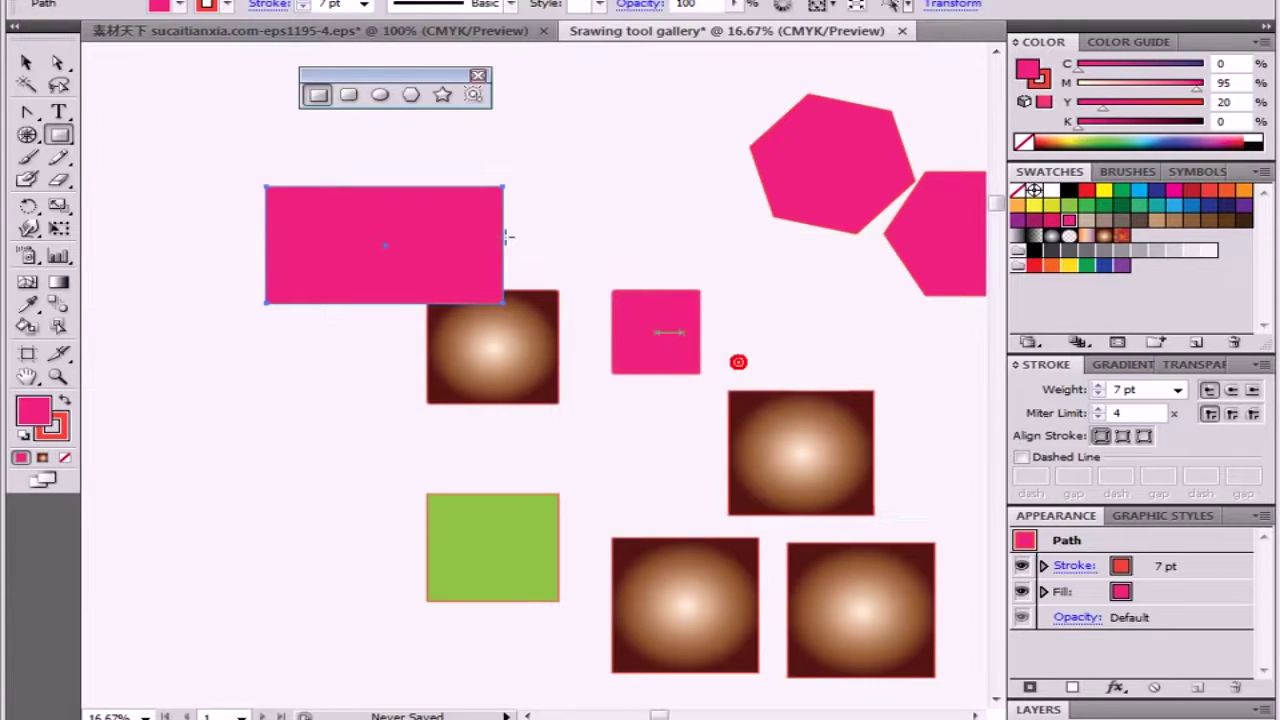
{"action": "left_click", "coordinate": [380, 95]}
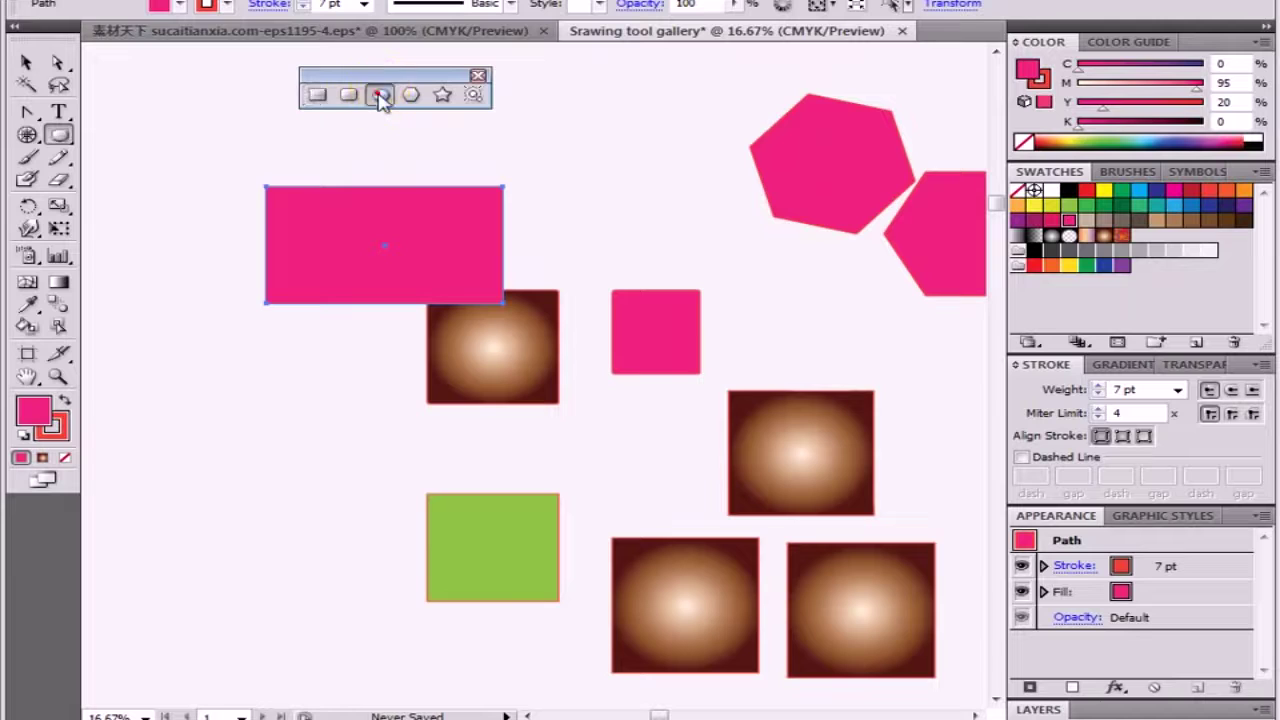
{"action": "left_click", "coordinate": [600, 136]}
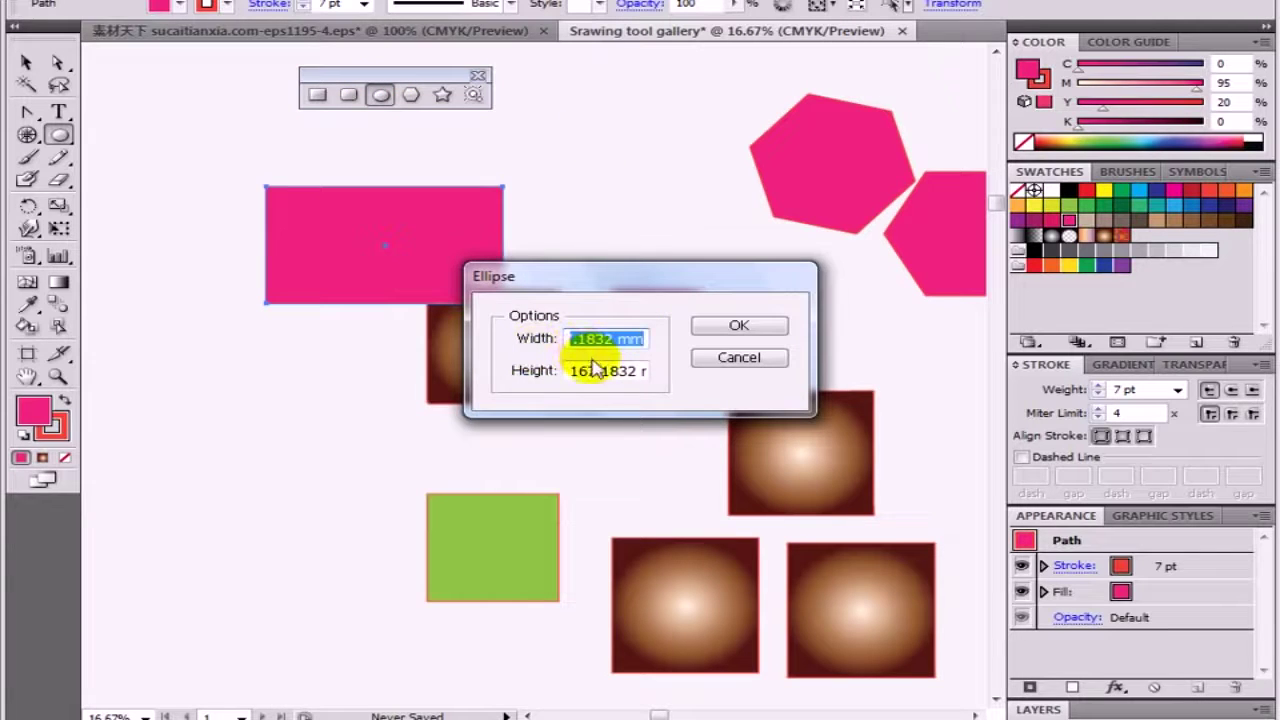
{"action": "left_click", "coordinate": [760, 362]}
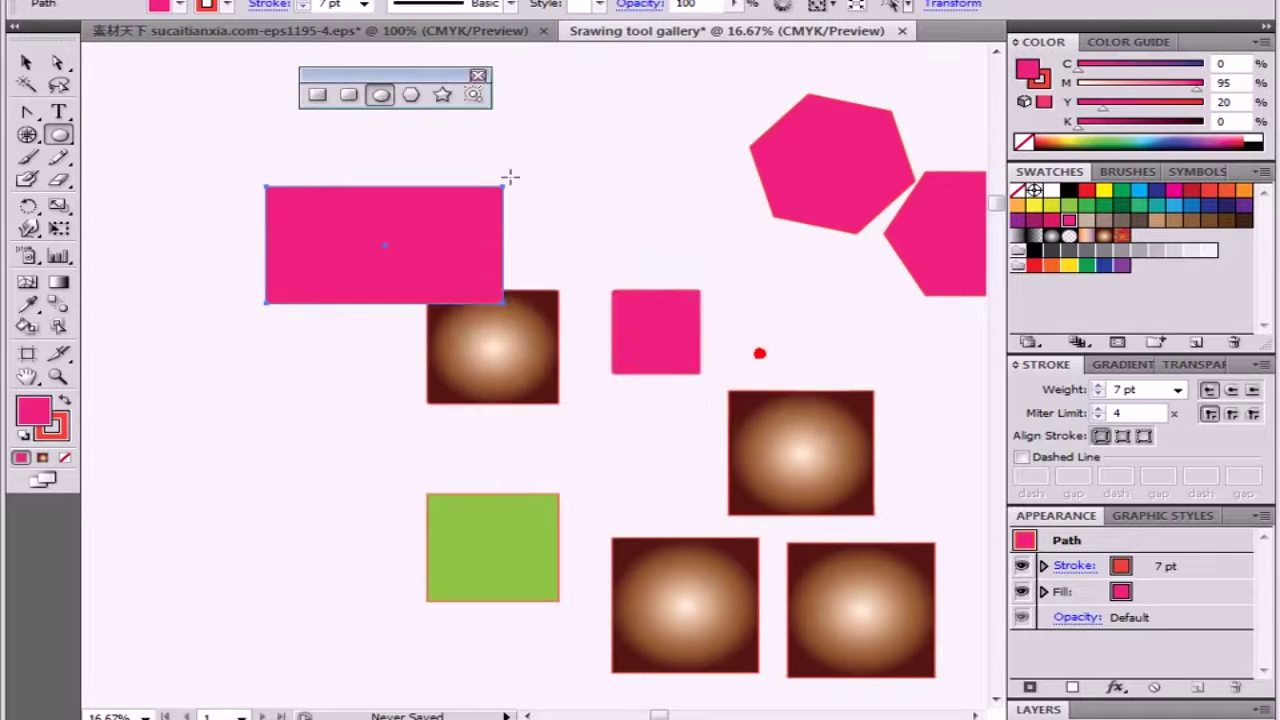
{"action": "left_click", "coordinate": [411, 94]}
{"action": "left_click", "coordinate": [571, 148]}
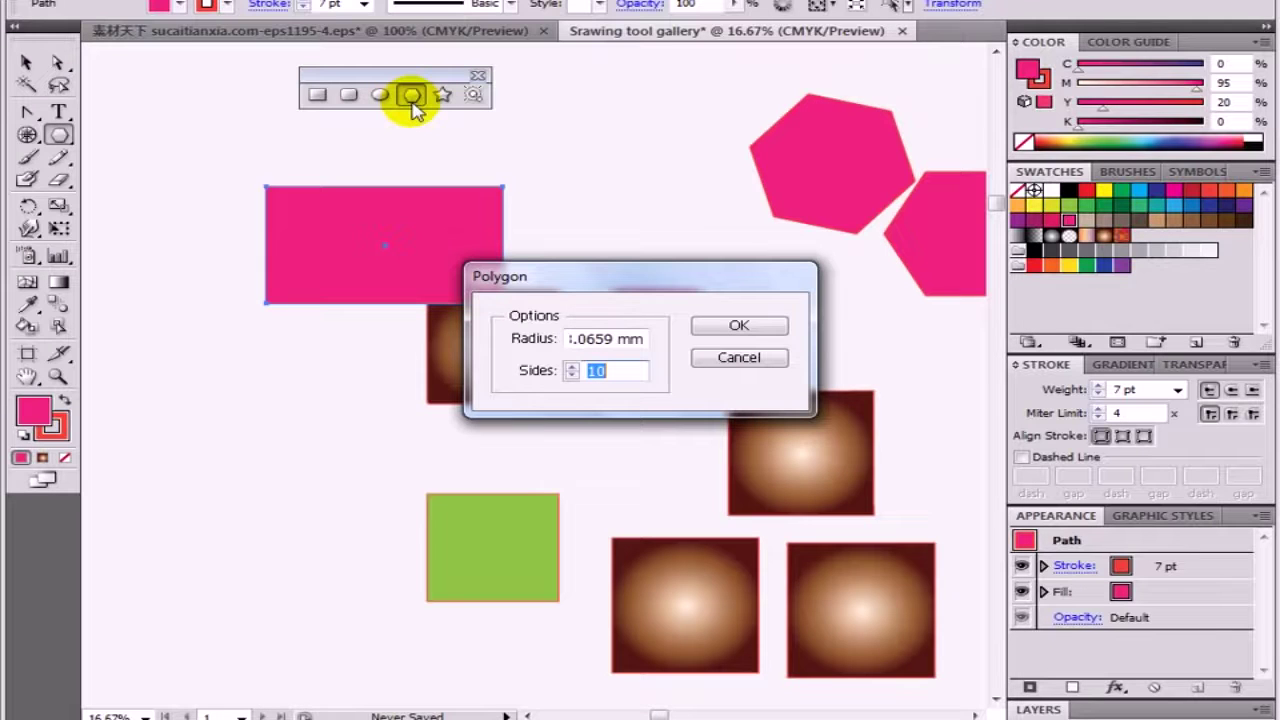
{"action": "left_click", "coordinate": [740, 326]}
{"action": "key", "text": "Delete"}
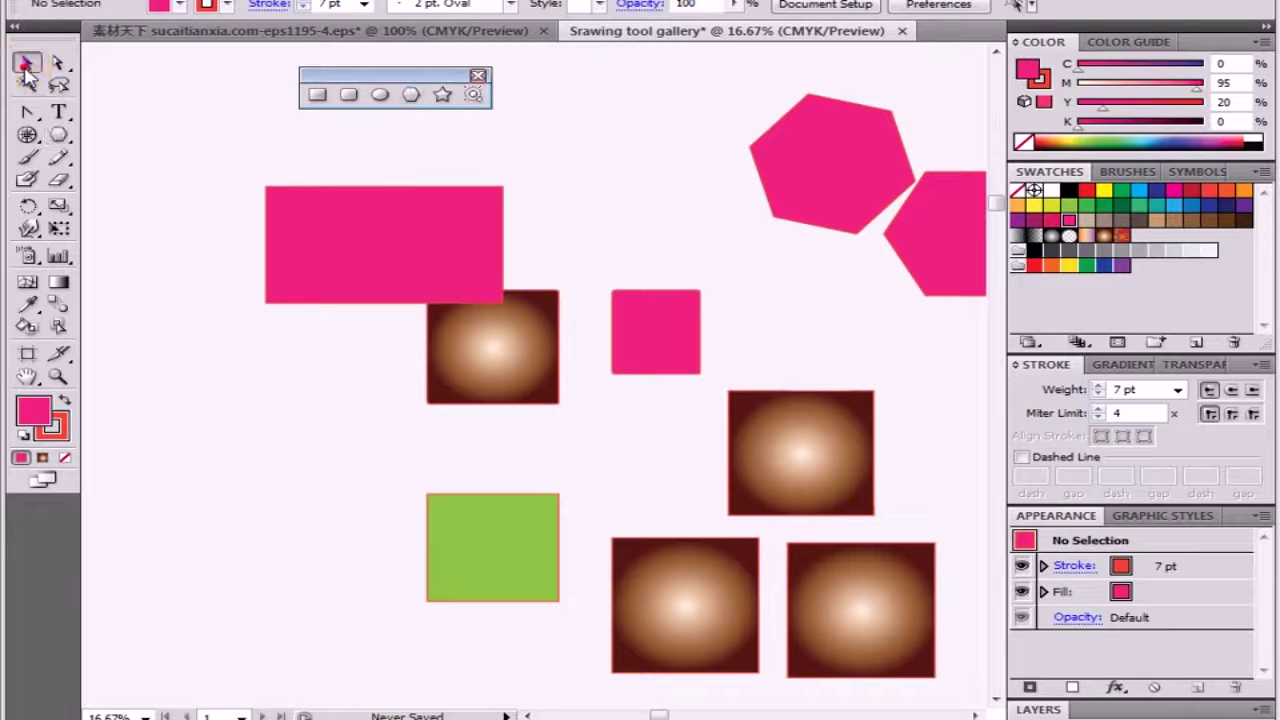
Step: Delete both pink hexagons, the small pink square, a gradient square and the pink rectangle
{"action": "left_click", "coordinate": [27, 65]}
{"action": "left_click", "coordinate": [880, 210]}
{"action": "key", "text": "Delete"}
{"action": "left_click", "coordinate": [917, 229]}
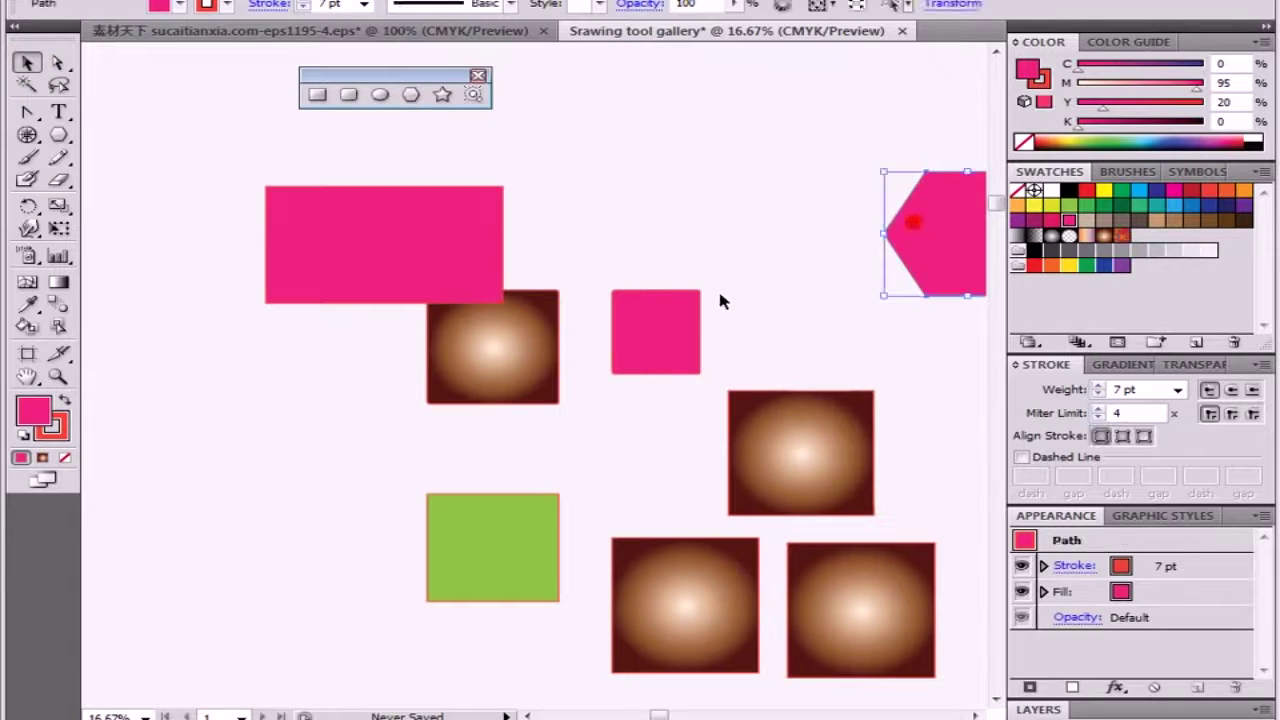
{"action": "key", "text": "Delete"}
{"action": "left_click", "coordinate": [659, 309]}
{"action": "key", "text": "Delete"}
{"action": "left_click", "coordinate": [476, 316]}
{"action": "key", "text": "Delete"}
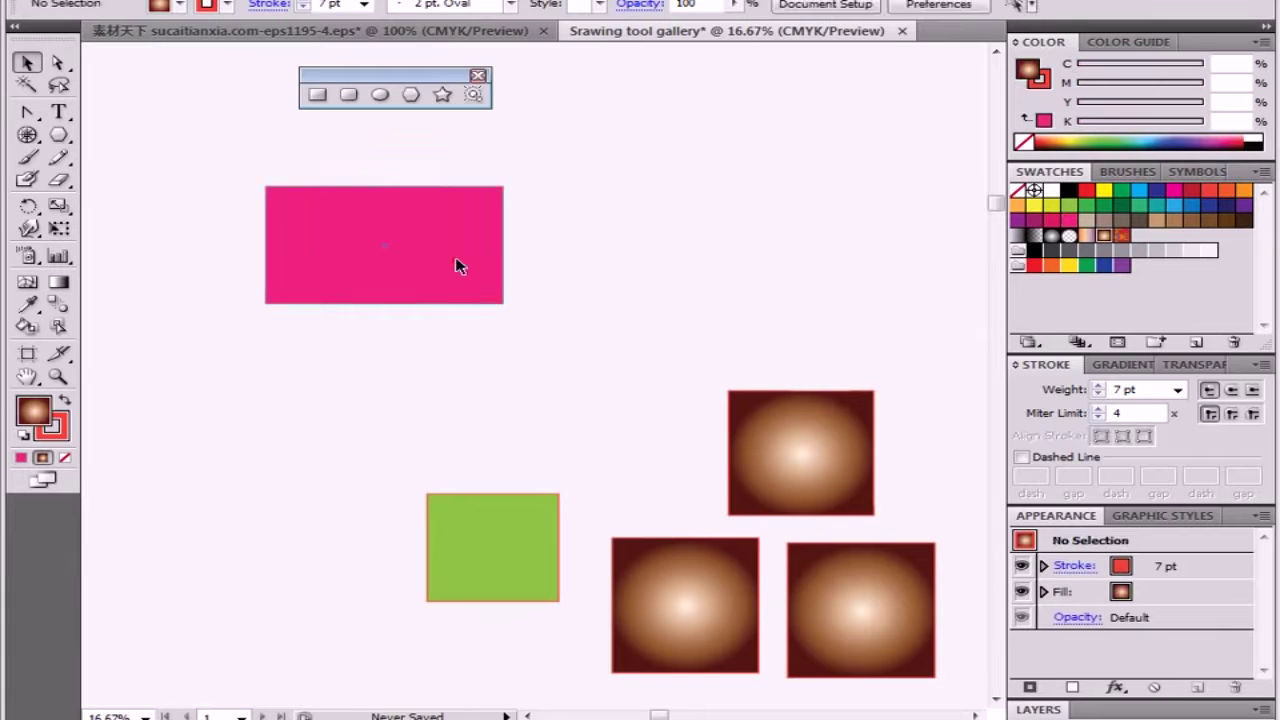
{"action": "left_click", "coordinate": [457, 266]}
{"action": "key", "text": "Delete"}
{"action": "mouse_move", "coordinate": [566, 247]}
{"action": "left_mouse_down"}
{"action": "mouse_move", "coordinate": [446, 337]}
{"action": "mouse_move", "coordinate": [326, 306]}
{"action": "left_mouse_up"}
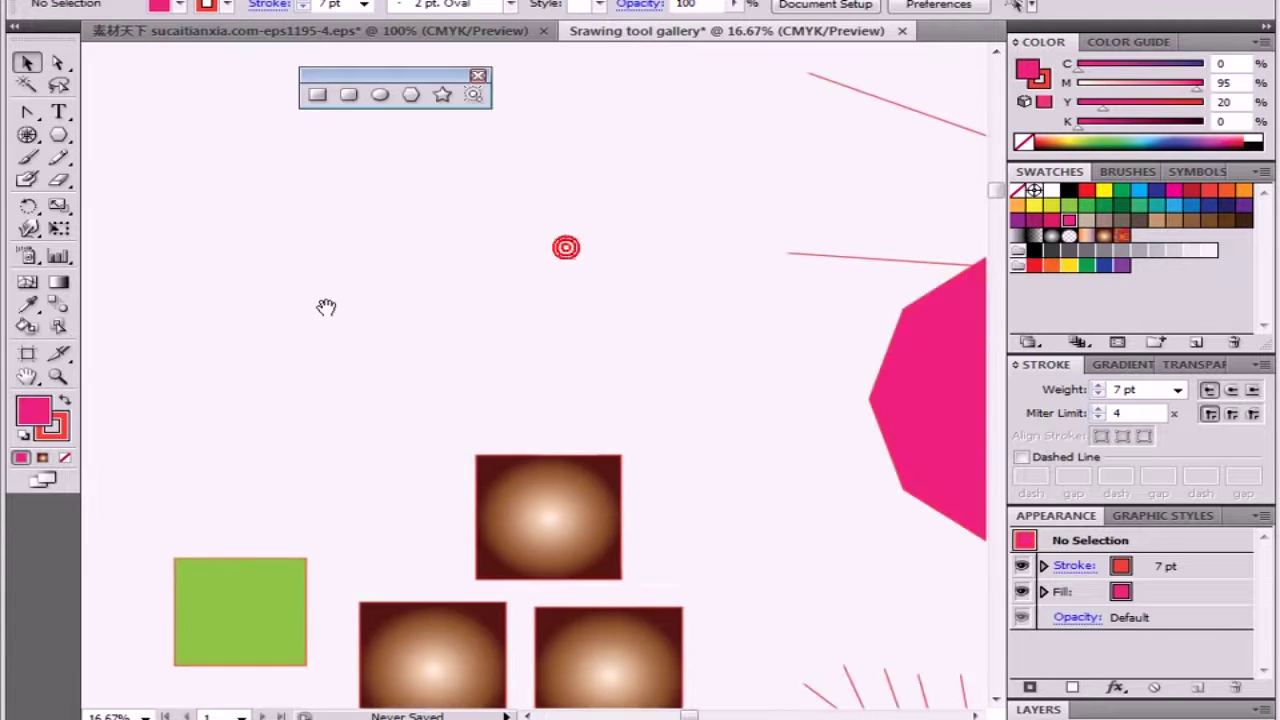
{"action": "left_click", "coordinate": [443, 95]}
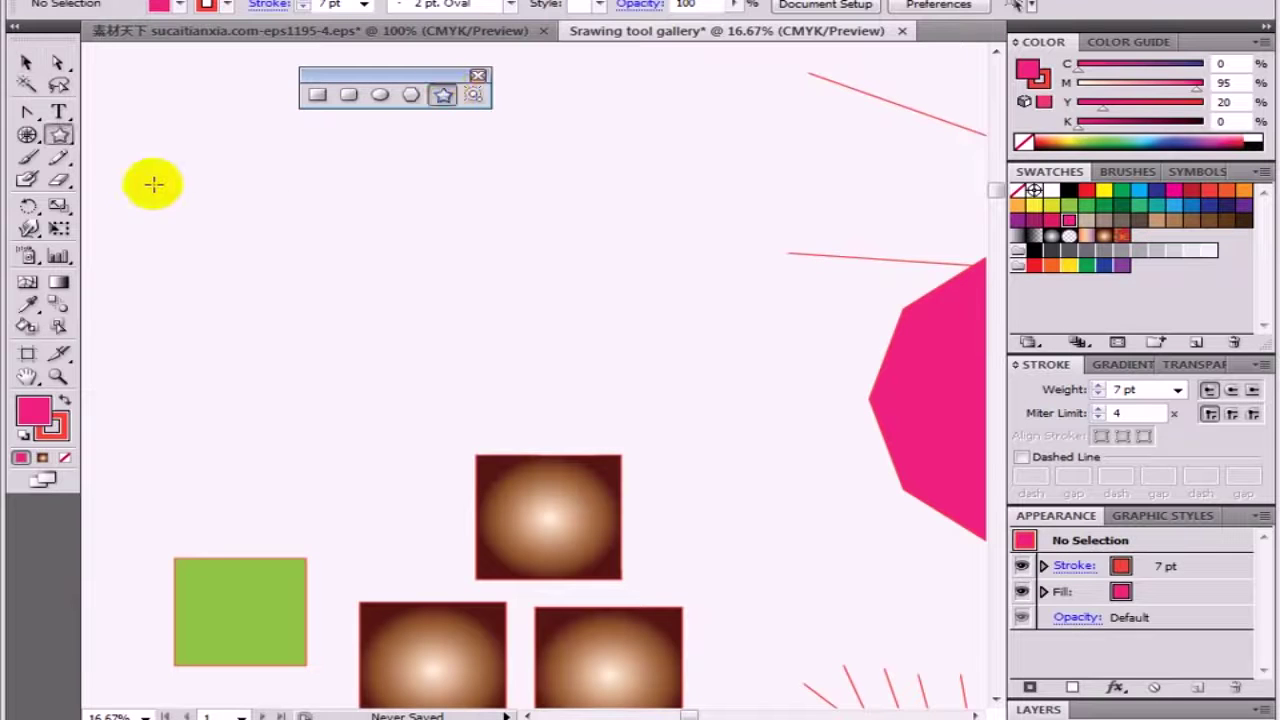
{"action": "left_click_drag", "start_coordinate": [291, 212], "coordinate": [335, 255]}
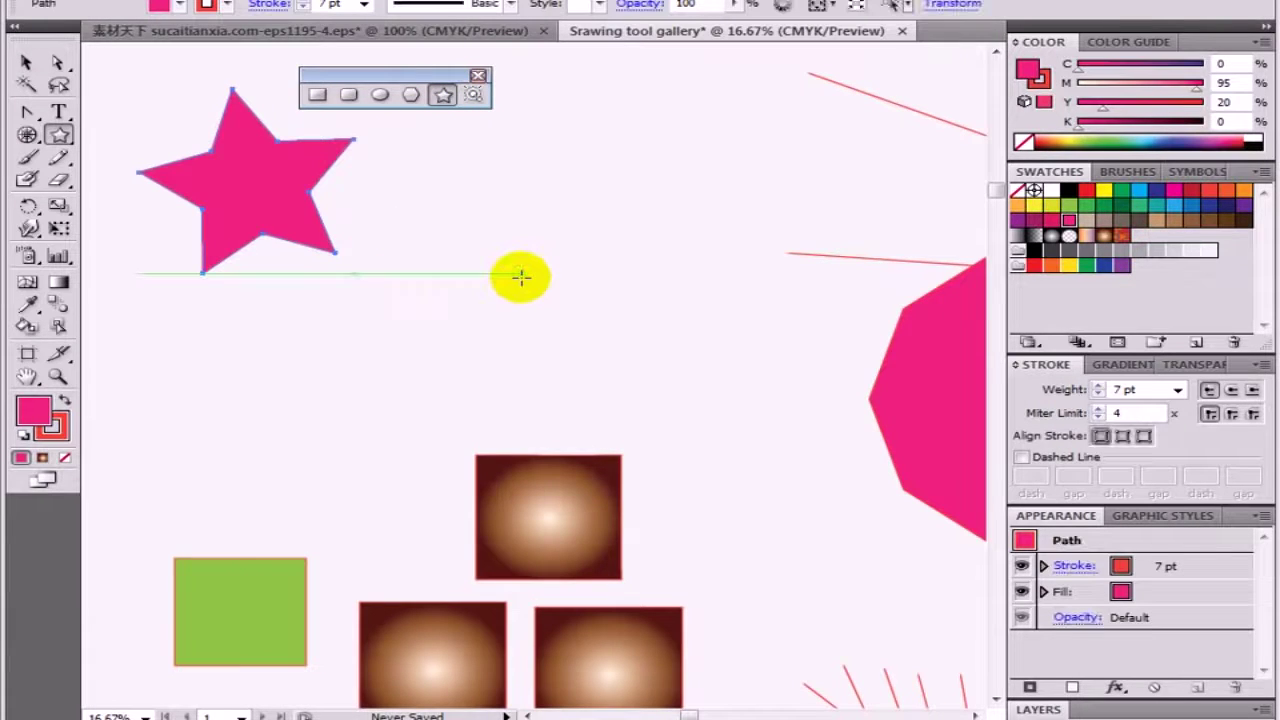
{"action": "mouse_move", "coordinate": [499, 230]}
{"action": "left_mouse_down"}
{"action": "mouse_move", "coordinate": [563, 249]}
{"action": "mouse_move", "coordinate": [685, 345]}
{"action": "mouse_move", "coordinate": [517, 243]}
{"action": "mouse_move", "coordinate": [677, 349]}
{"action": "mouse_move", "coordinate": [591, 294]}
{"action": "mouse_move", "coordinate": [548, 236]}
{"action": "mouse_move", "coordinate": [634, 316]}
{"action": "mouse_move", "coordinate": [331, 434]}
{"action": "mouse_move", "coordinate": [600, 404]}
{"action": "mouse_move", "coordinate": [329, 444]}
{"action": "left_mouse_up"}
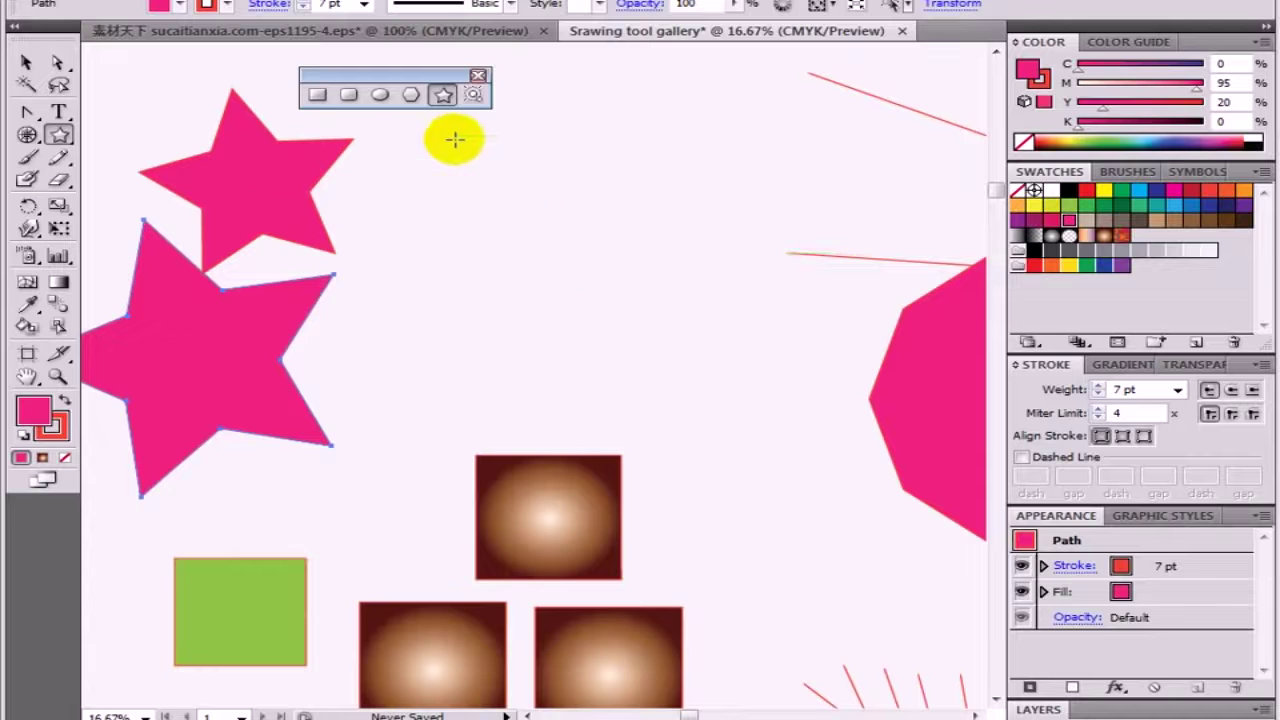
{"action": "left_click", "coordinate": [564, 260]}
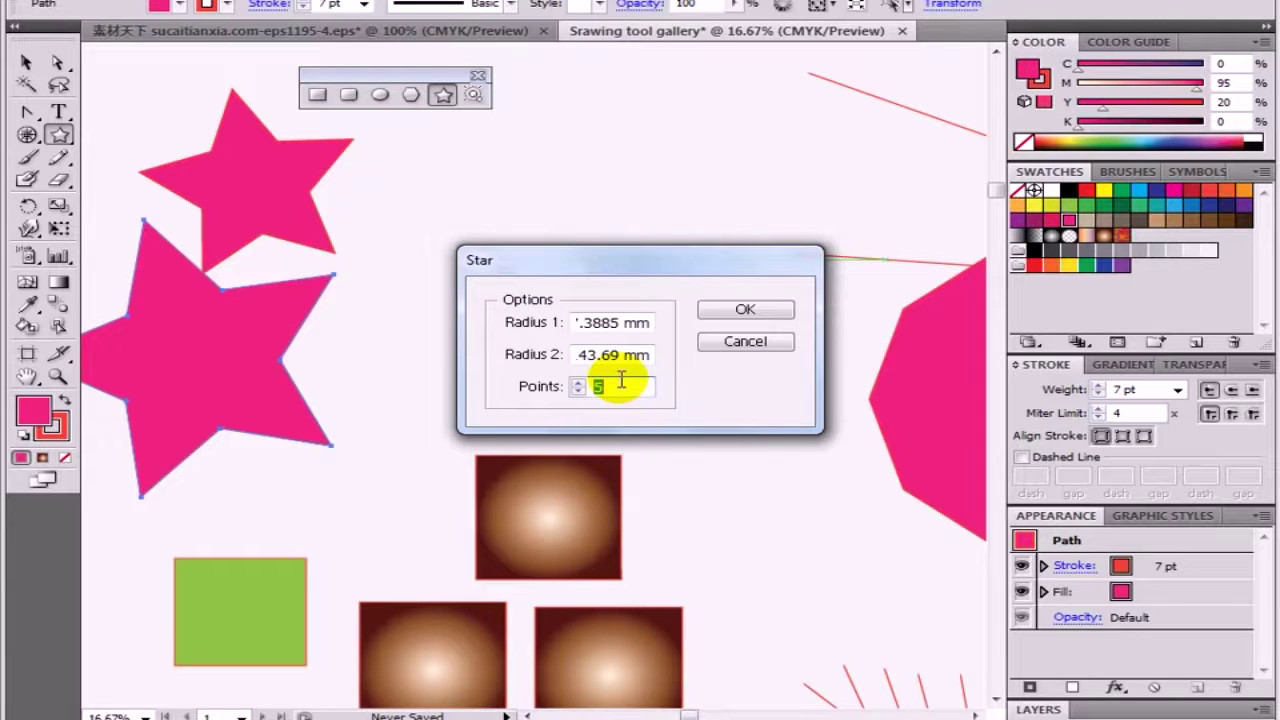
{"action": "left_click", "coordinate": [740, 309]}
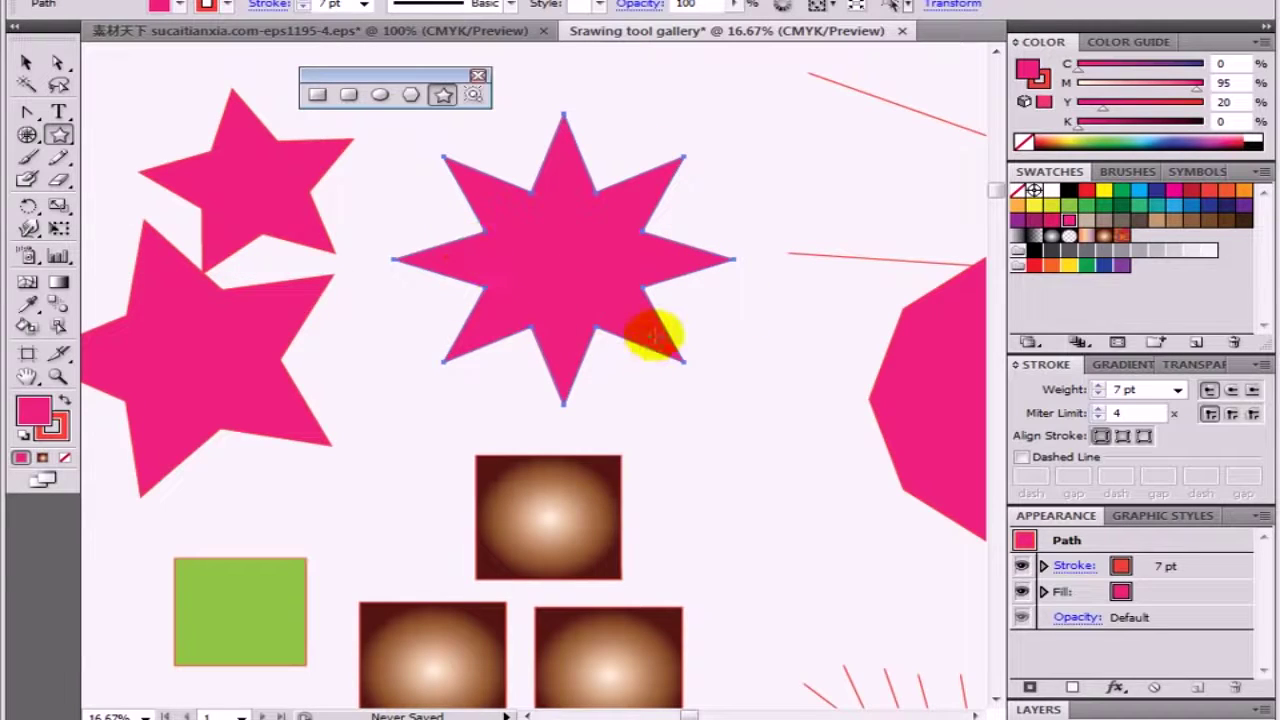
{"action": "left_click", "coordinate": [760, 369]}
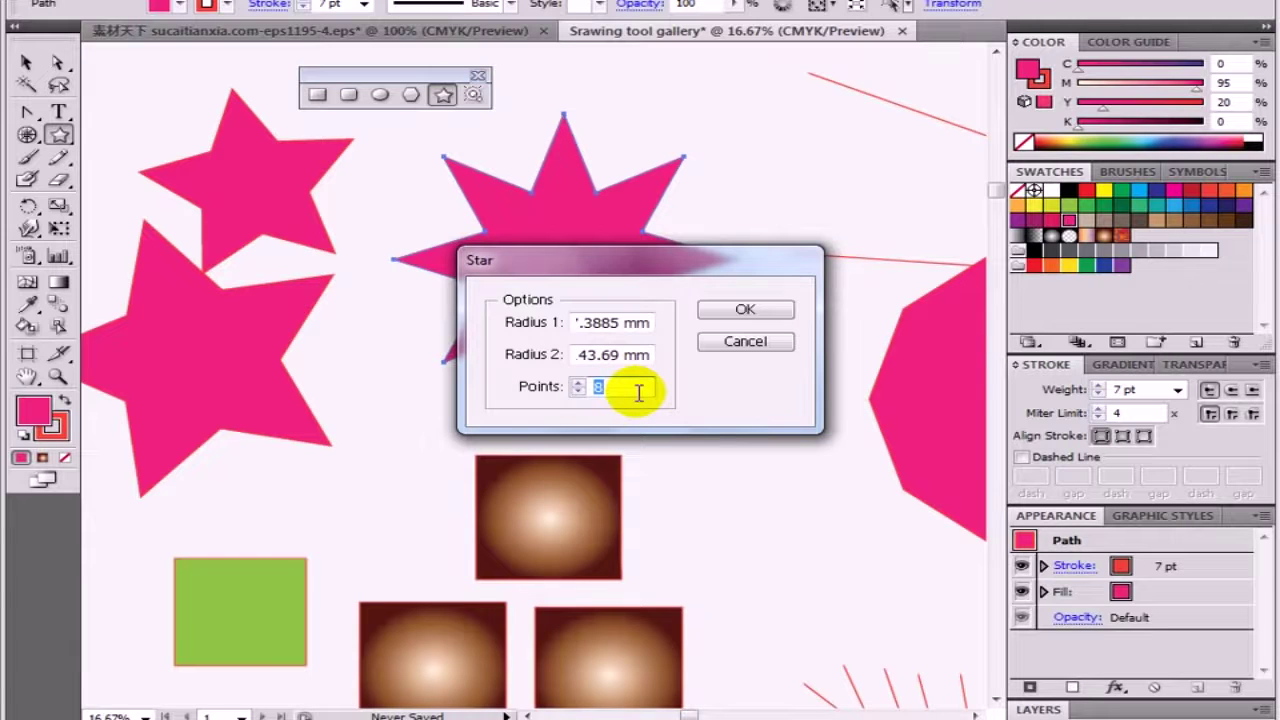
{"action": "type", "text": "20"}
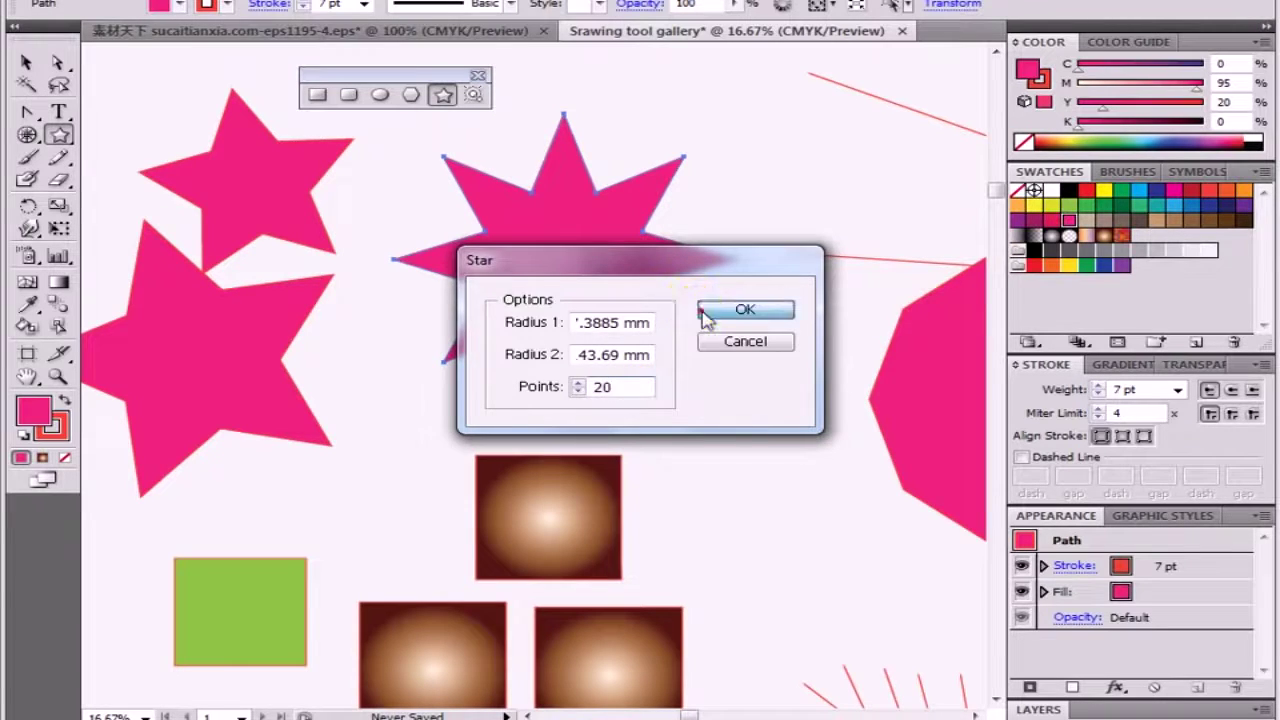
{"action": "left_click", "coordinate": [712, 311]}
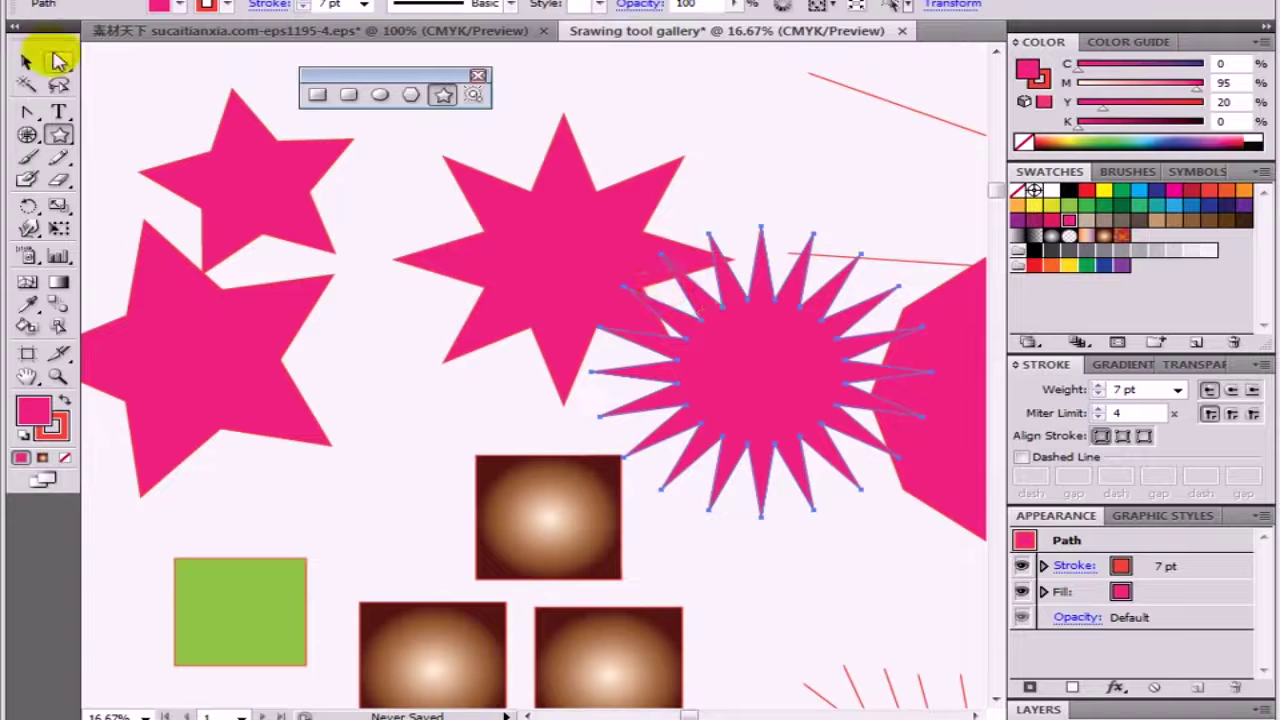
{"action": "left_click", "coordinate": [42, 64]}
{"action": "scroll", "coordinate": [714, 363], "scroll_direction": "down", "scroll_amount": 5}
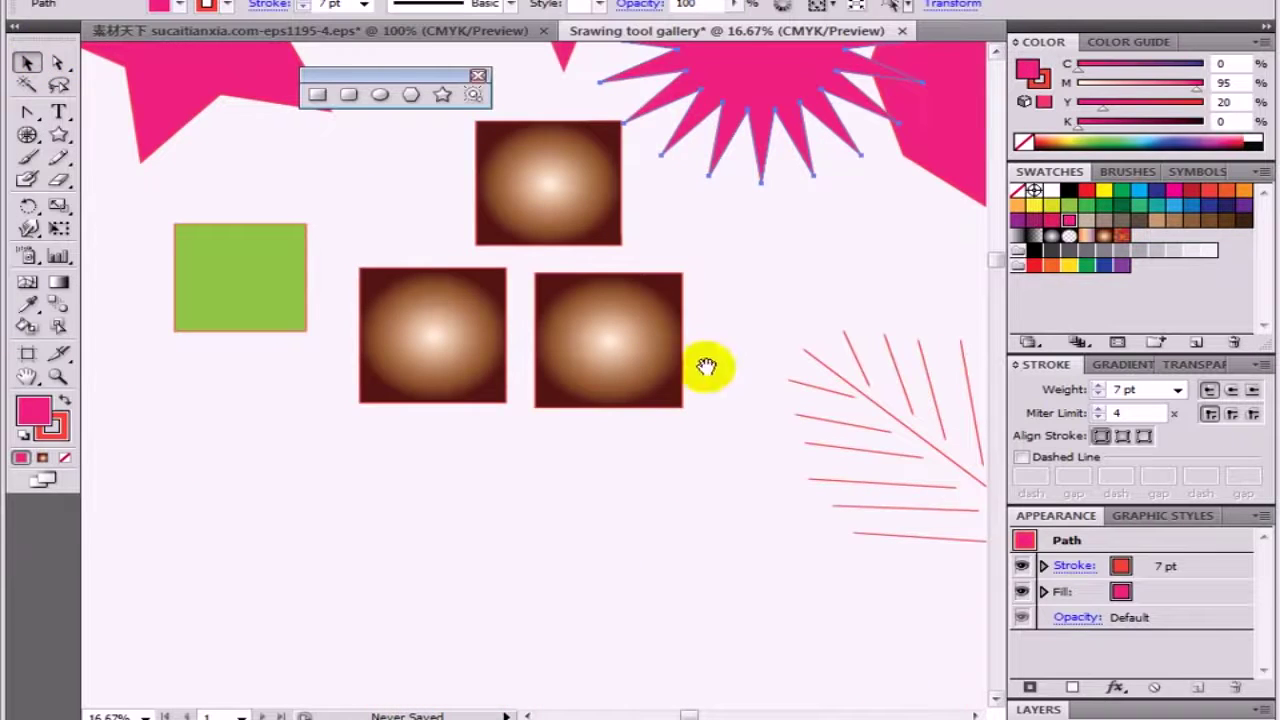
{"action": "left_click_drag", "start_coordinate": [703, 363], "coordinate": [638, 600]}
{"action": "left_click_drag", "start_coordinate": [811, 488], "coordinate": [873, 680]}
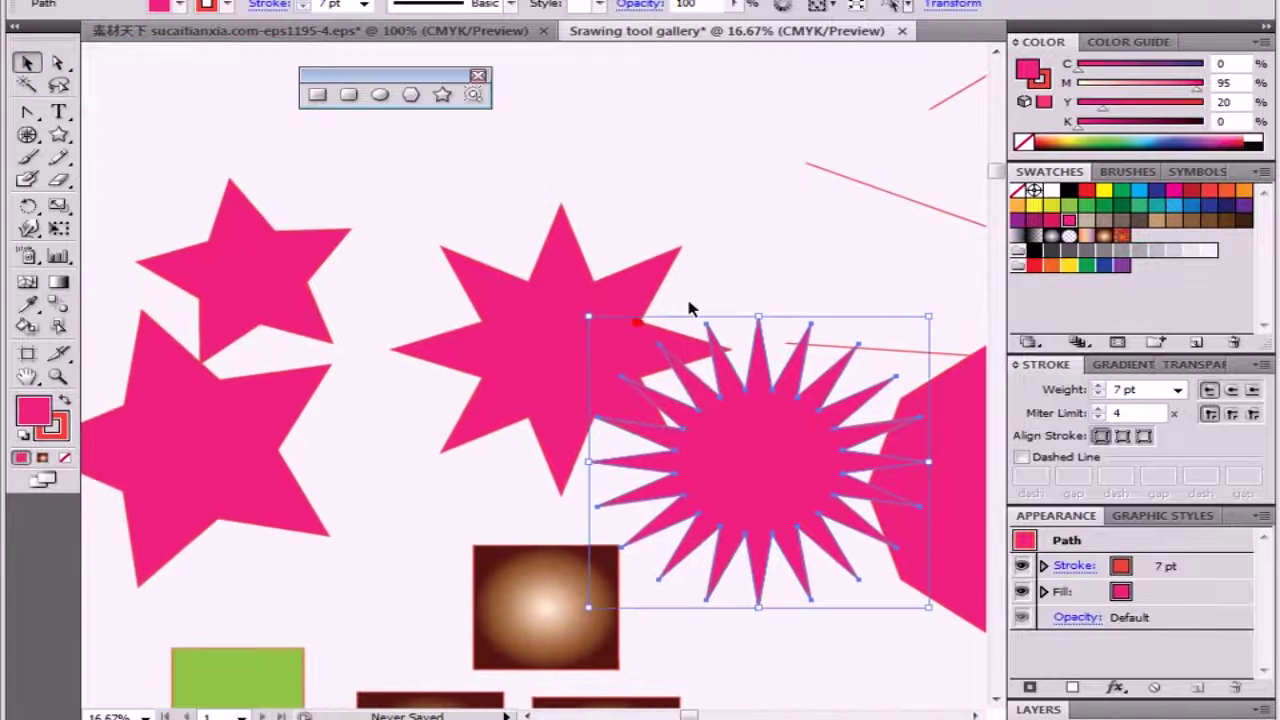
{"action": "left_click", "coordinate": [58, 136]}
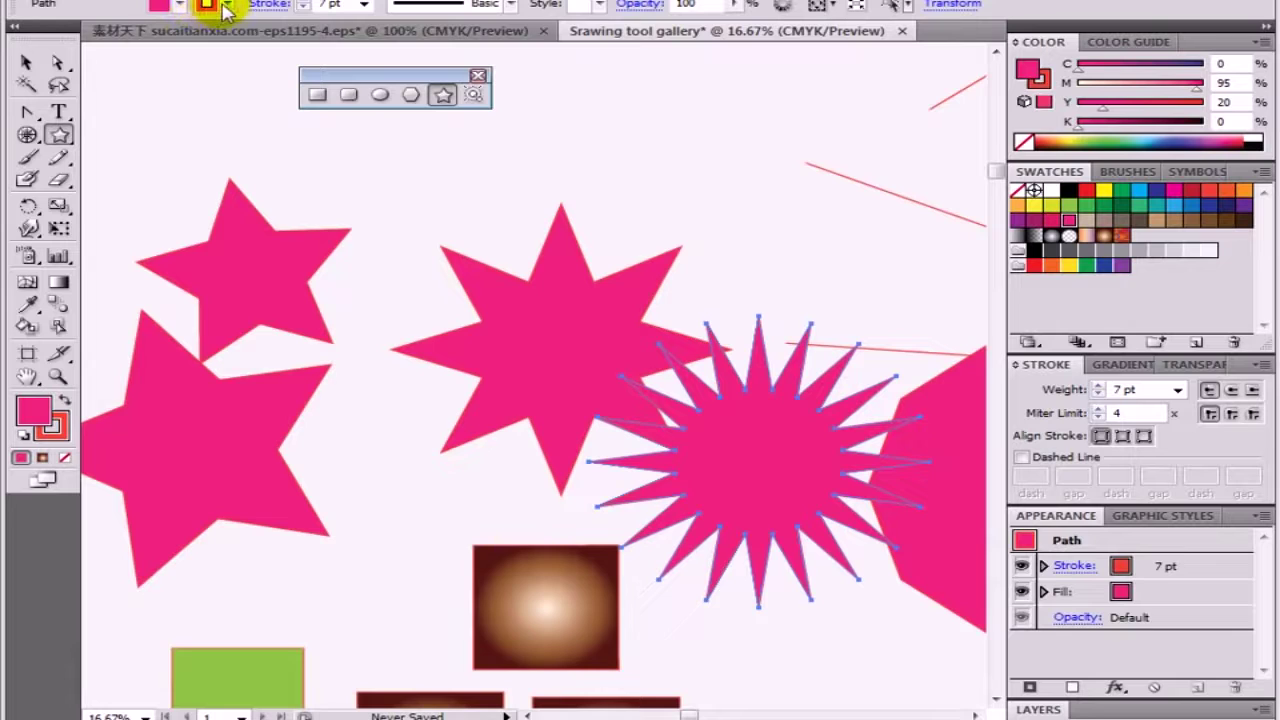
Step: Open and close the Brush Definition and Graphic Styles dropdowns
{"action": "left_click", "coordinate": [508, 6]}
{"action": "left_click", "coordinate": [510, 6]}
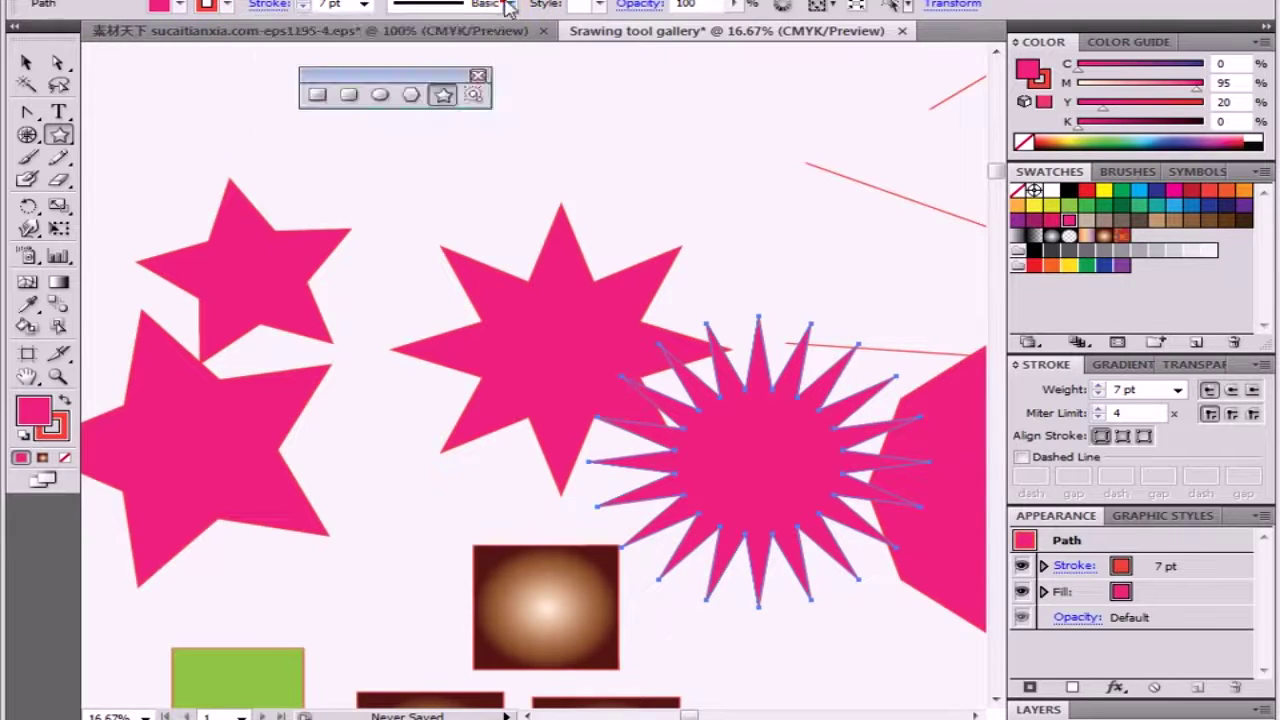
{"action": "left_click", "coordinate": [600, 6]}
{"action": "left_click", "coordinate": [600, 6]}
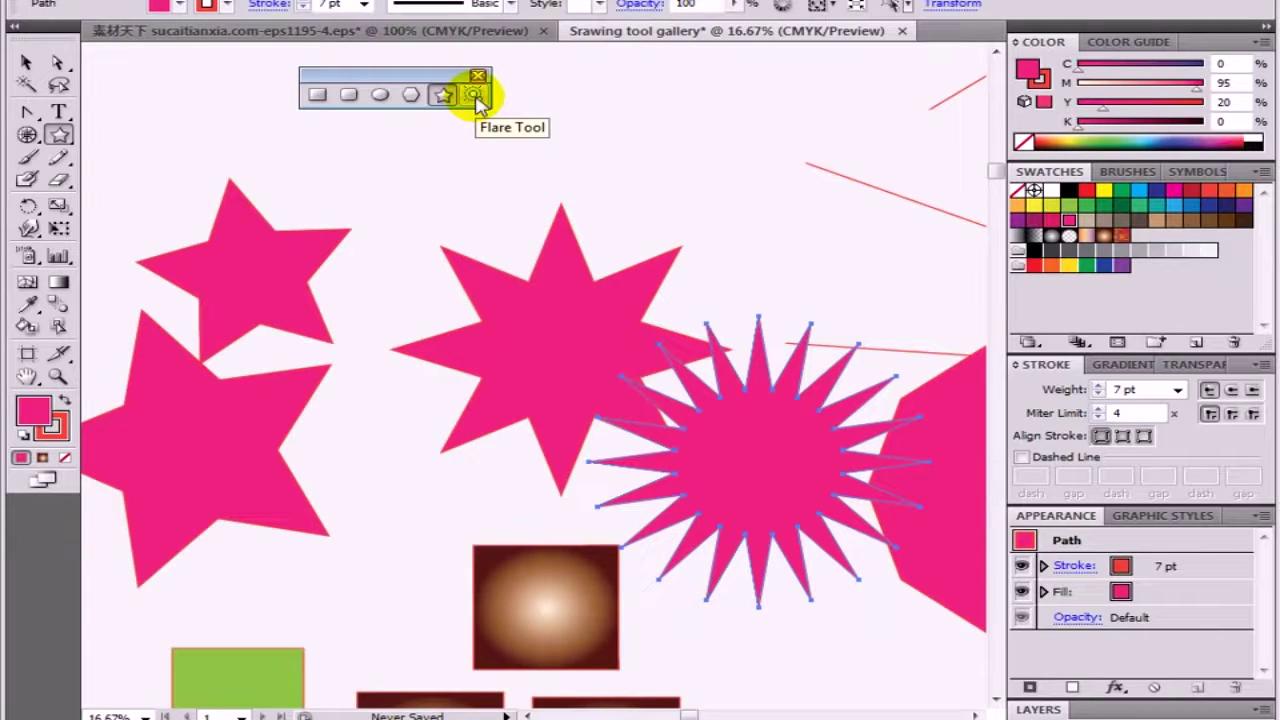
Step: Move the left brown gradient square down to the lower left of the canvas
{"action": "left_click_drag", "start_coordinate": [424, 325], "coordinate": [472, 104]}
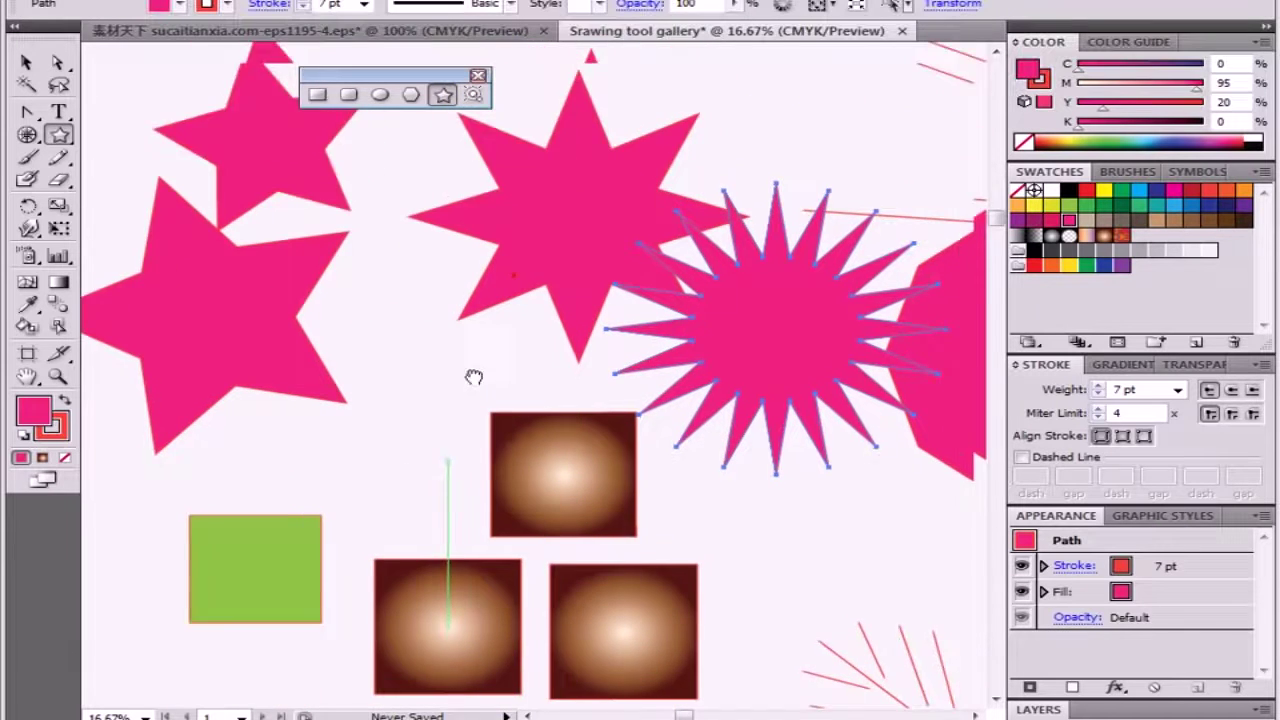
{"action": "left_click_drag", "start_coordinate": [471, 374], "coordinate": [504, 167]}
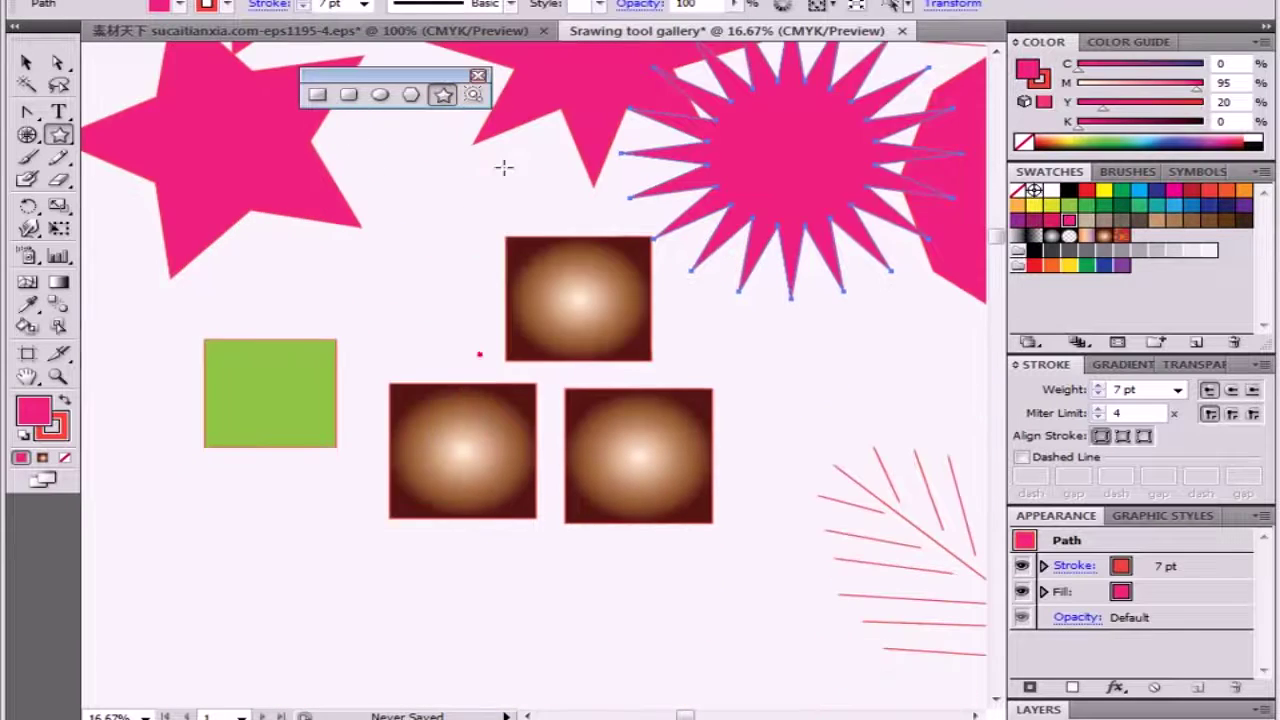
{"action": "left_click_drag", "start_coordinate": [575, 354], "coordinate": [728, 120]}
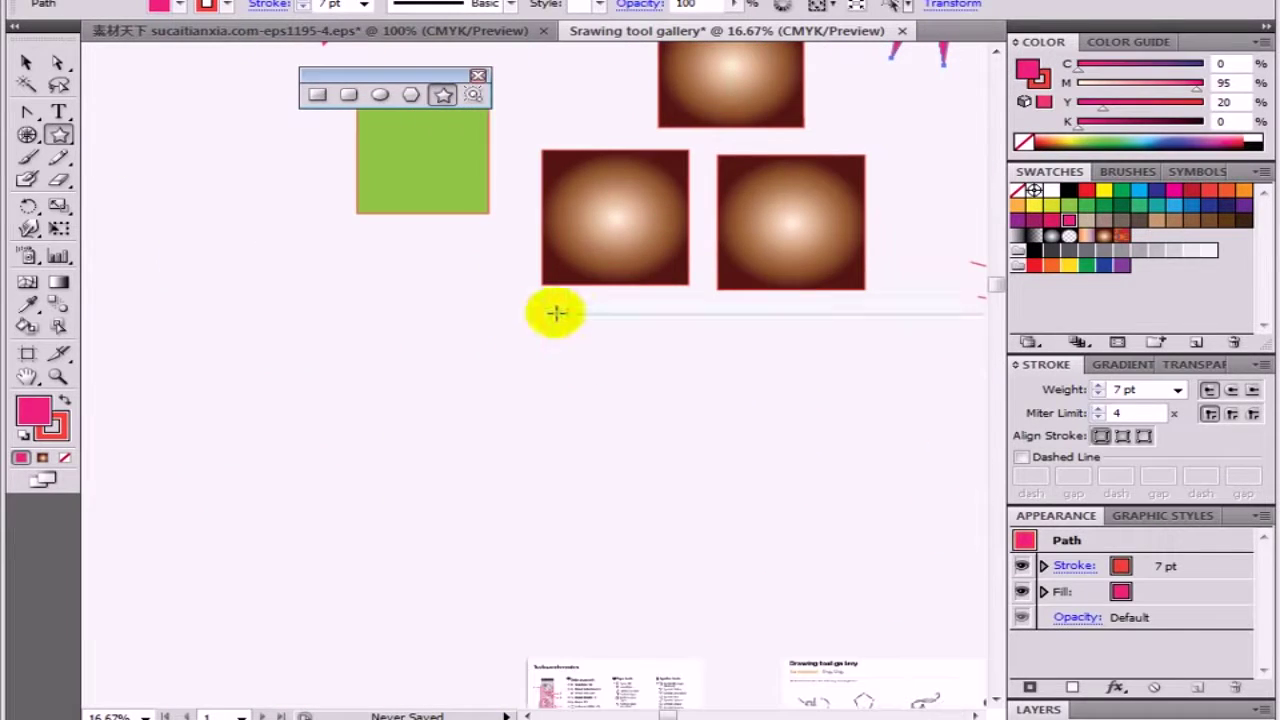
{"action": "key", "text": "v"}
{"action": "mouse_move", "coordinate": [686, 284]}
{"action": "left_mouse_down"}
{"action": "mouse_move", "coordinate": [420, 475]}
{"action": "mouse_move", "coordinate": [563, 560]}
{"action": "left_mouse_up"}
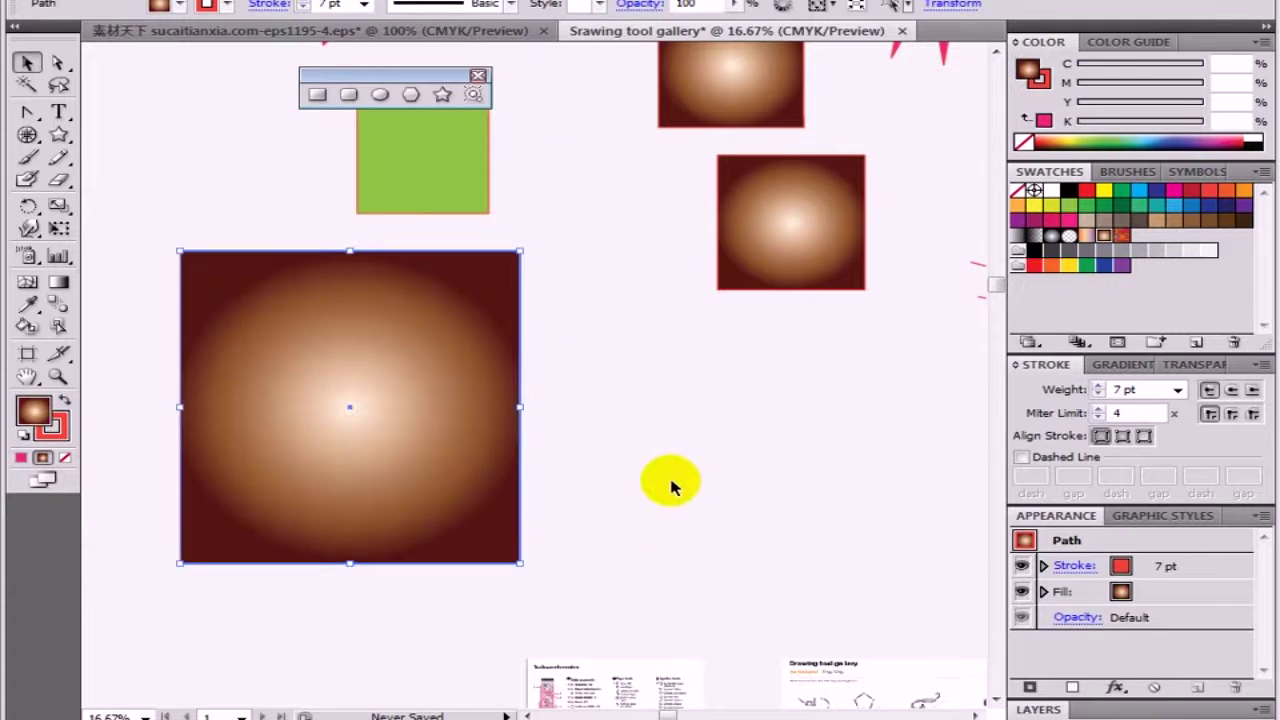
Step: Draw a lens flare over the large brown gradient square
{"action": "left_click", "coordinate": [624, 462]}
{"action": "left_click", "coordinate": [380, 334]}
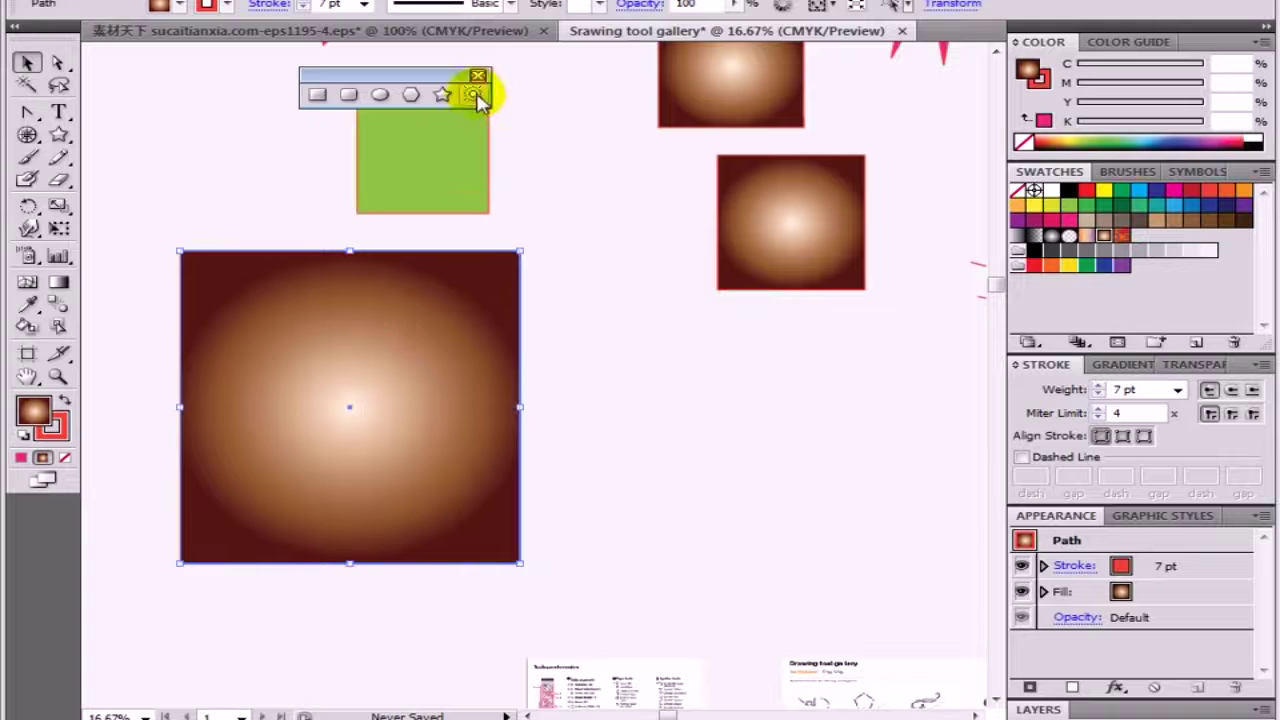
{"action": "left_click", "coordinate": [475, 94]}
{"action": "mouse_move", "coordinate": [395, 297]}
{"action": "left_mouse_down"}
{"action": "mouse_move", "coordinate": [371, 326]}
{"action": "mouse_move", "coordinate": [172, 345]}
{"action": "left_mouse_up"}
Step: Reposition the lens flare back onto the brown square and zoom out to 4.17%
{"action": "left_click", "coordinate": [27, 62]}
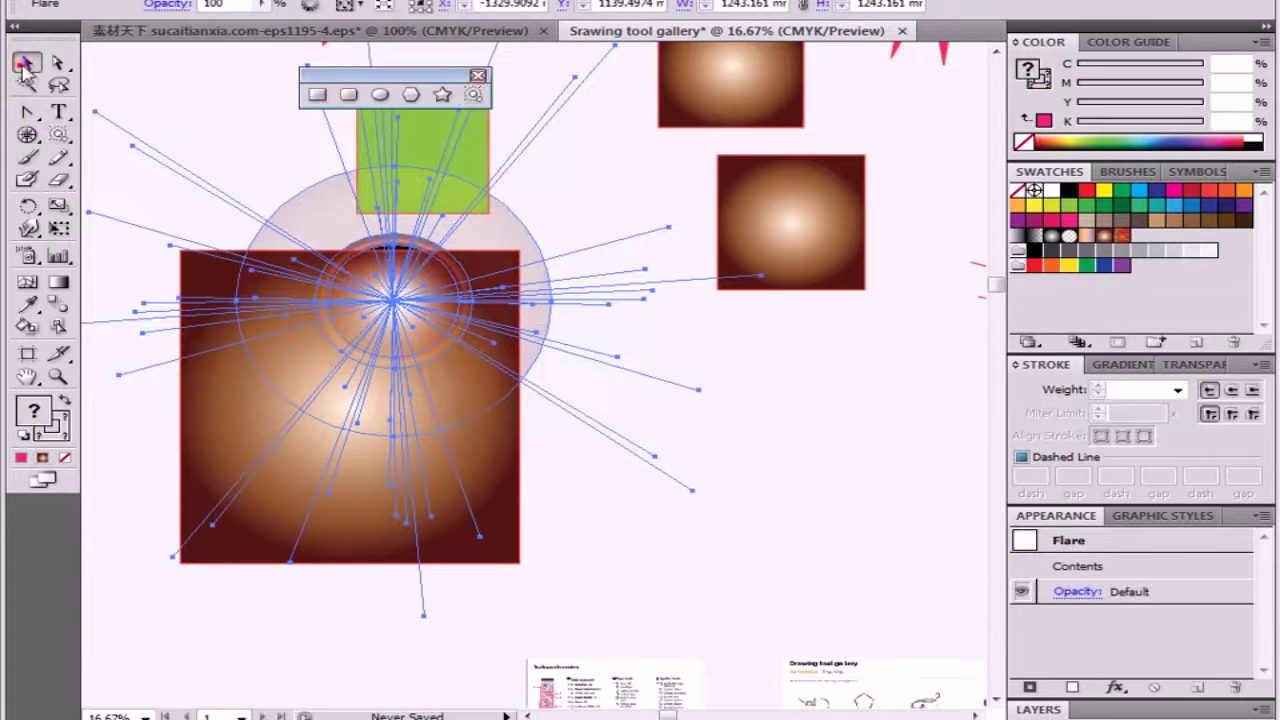
{"action": "left_click", "coordinate": [693, 466]}
{"action": "left_click_drag", "start_coordinate": [589, 457], "coordinate": [757, 457]}
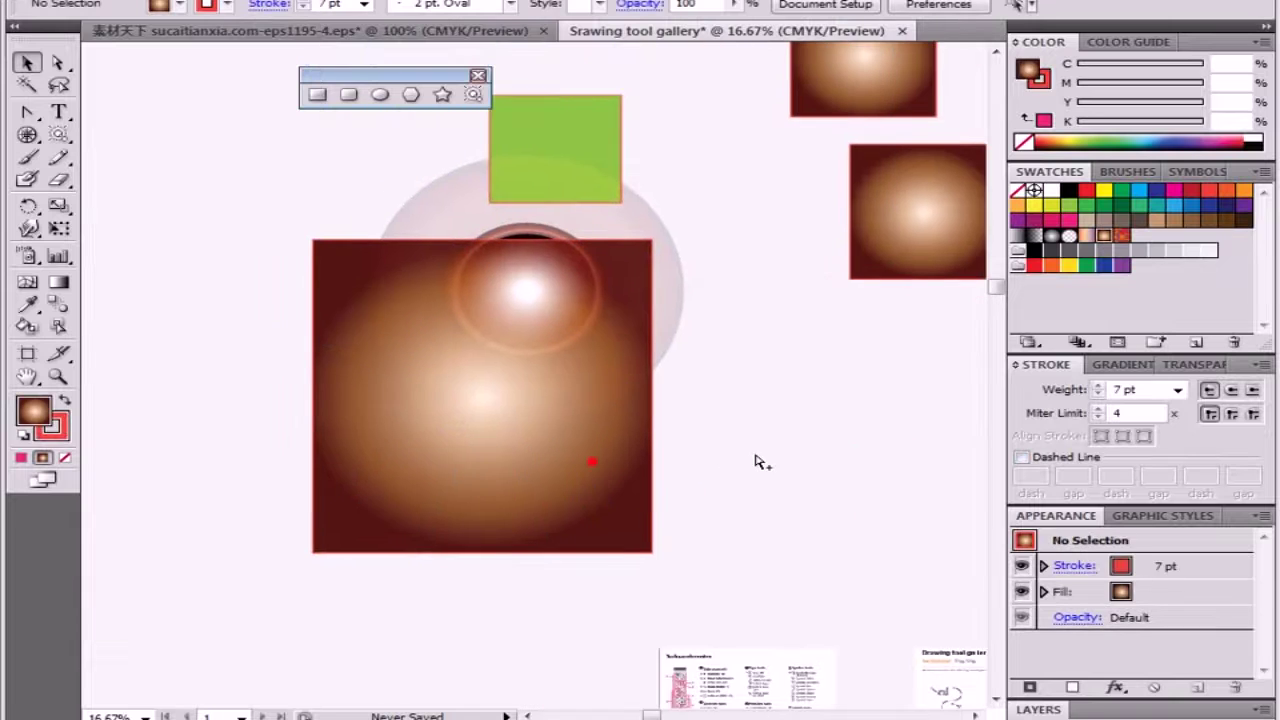
{"action": "scroll", "coordinate": [500, 450], "scroll_direction": "down", "scroll_amount": 2}
{"action": "mouse_move", "coordinate": [527, 380]}
{"action": "left_mouse_down"}
{"action": "mouse_move", "coordinate": [505, 405]}
{"action": "mouse_move", "coordinate": [214, 271]}
{"action": "left_mouse_up"}
{"action": "key", "text": "Delete"}
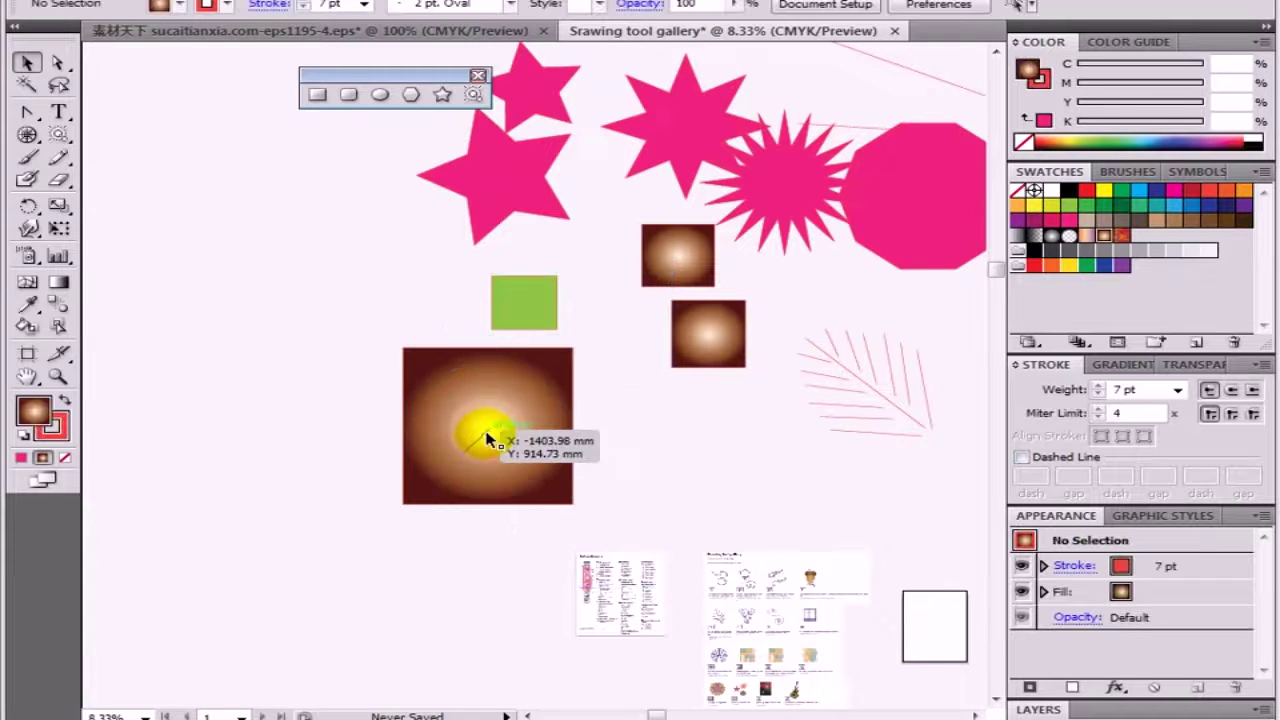
{"action": "left_click", "coordinate": [229, 529]}
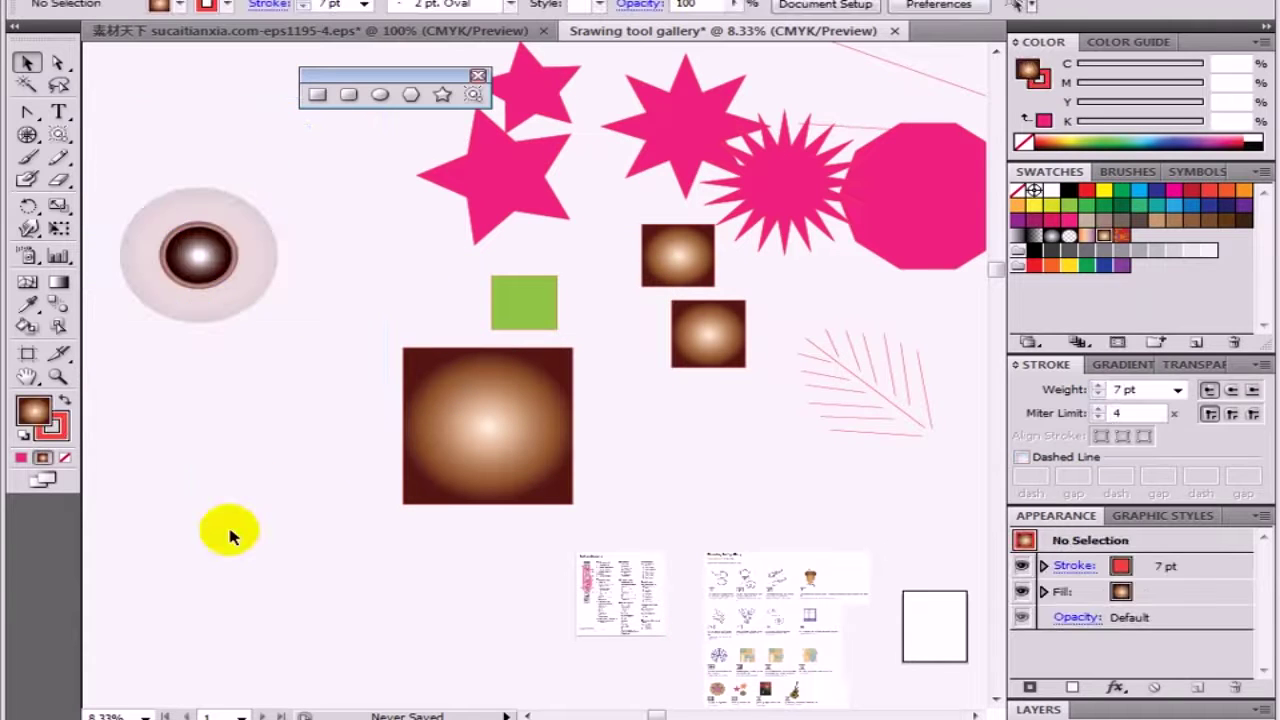
{"action": "left_click_drag", "start_coordinate": [200, 255], "coordinate": [458, 395]}
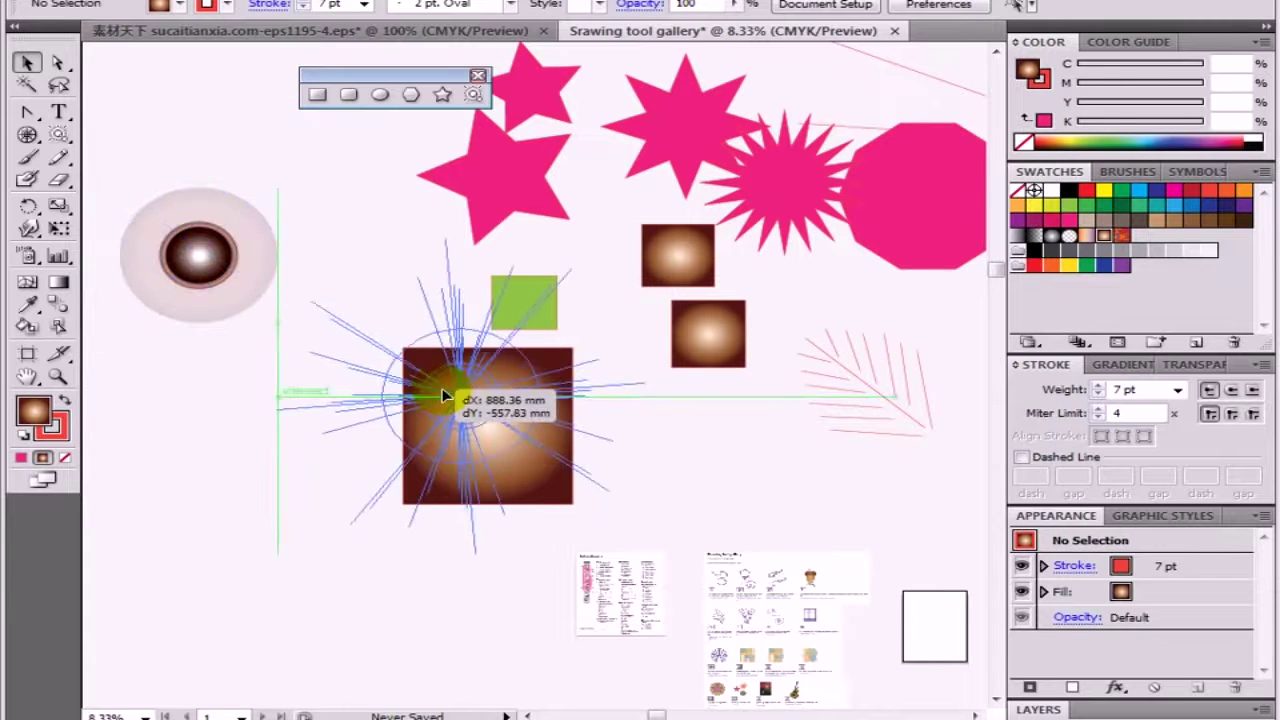
{"action": "left_click", "coordinate": [245, 620]}
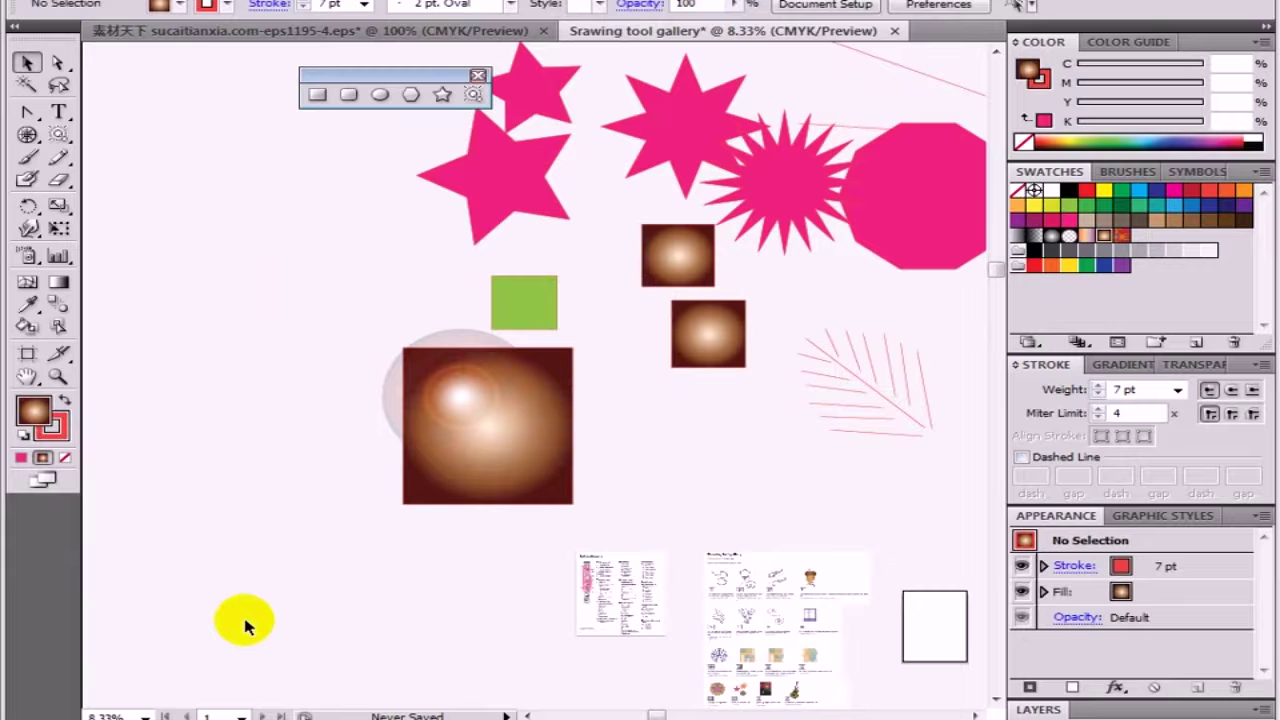
{"action": "left_click_drag", "start_coordinate": [297, 566], "coordinate": [505, 625]}
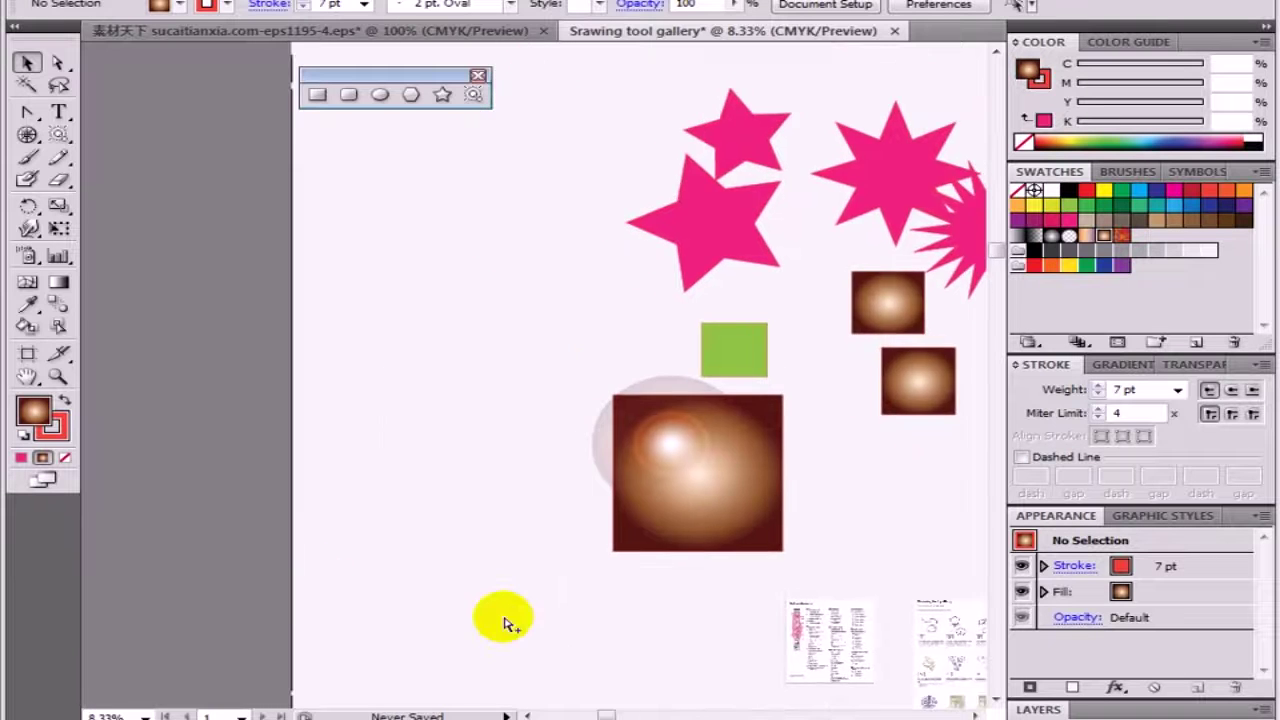
{"action": "key", "text": "ctrl+minus"}
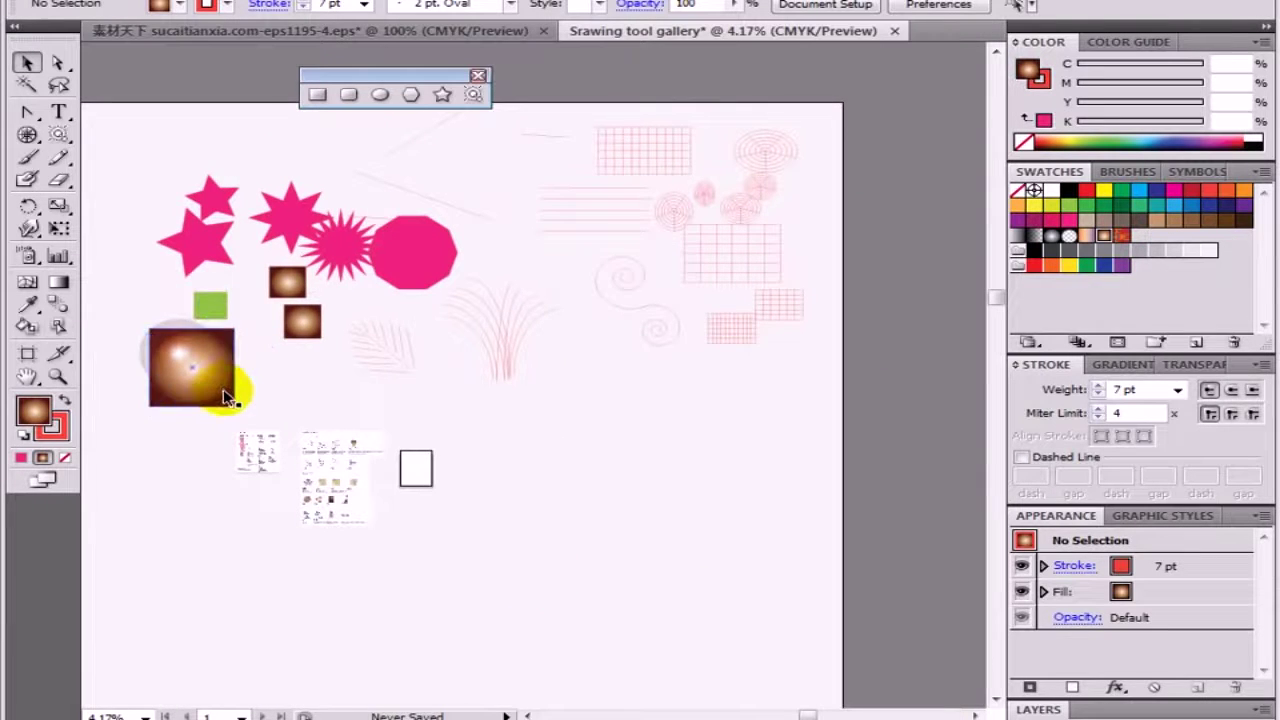
Step: Move the gradient square lower right, enlarge it, and fill it with flat brown
{"action": "left_click_drag", "start_coordinate": [226, 396], "coordinate": [722, 496]}
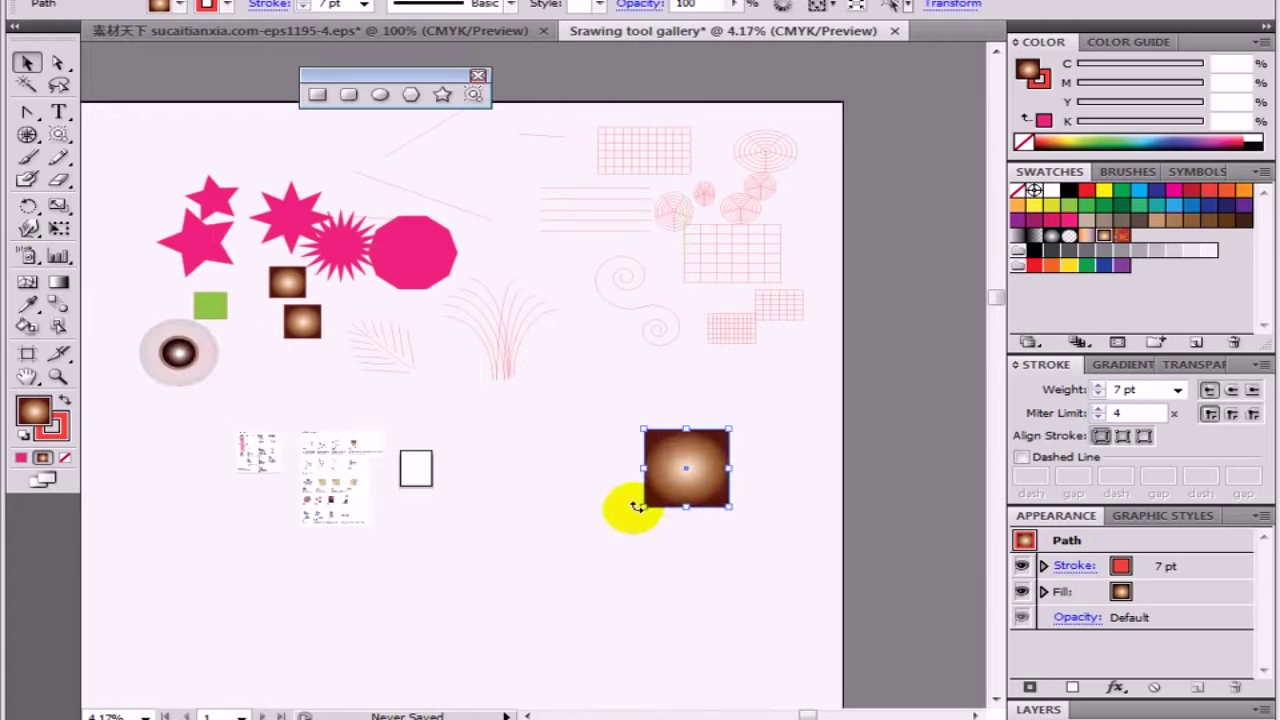
{"action": "left_click_drag", "start_coordinate": [636, 506], "coordinate": [410, 634]}
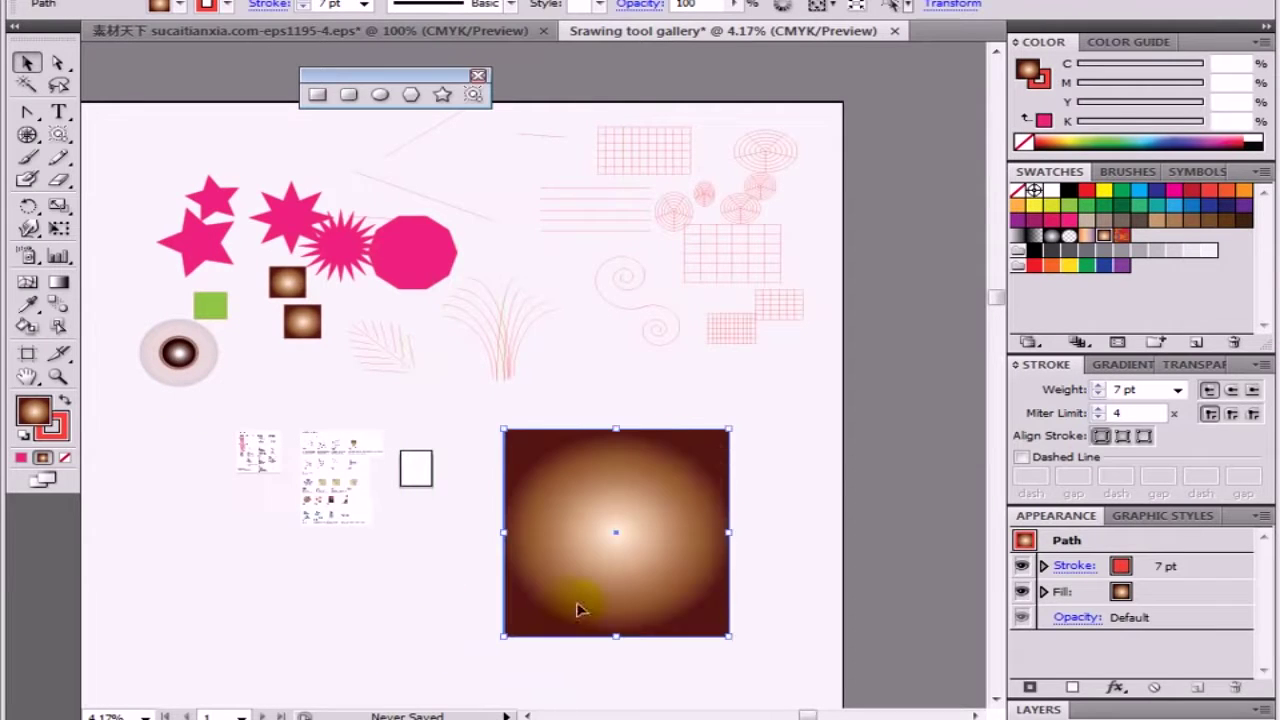
{"action": "left_click", "coordinate": [1047, 238]}
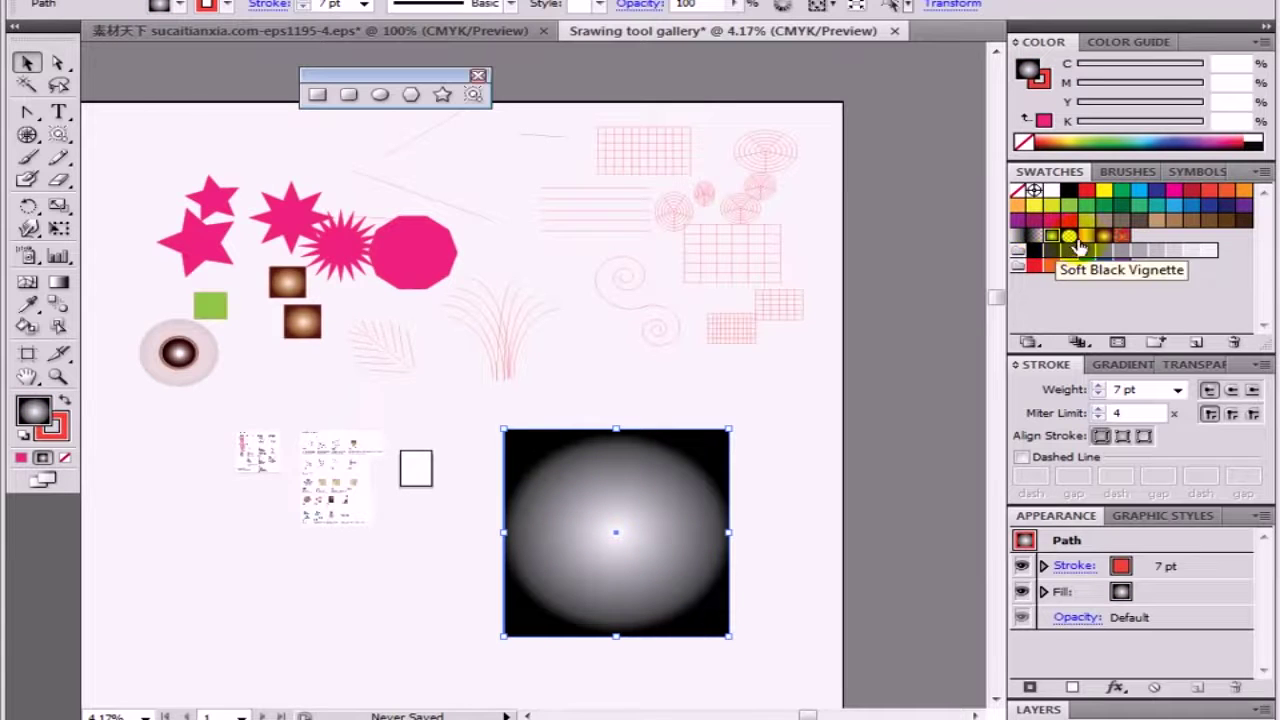
{"action": "left_click", "coordinate": [1104, 236]}
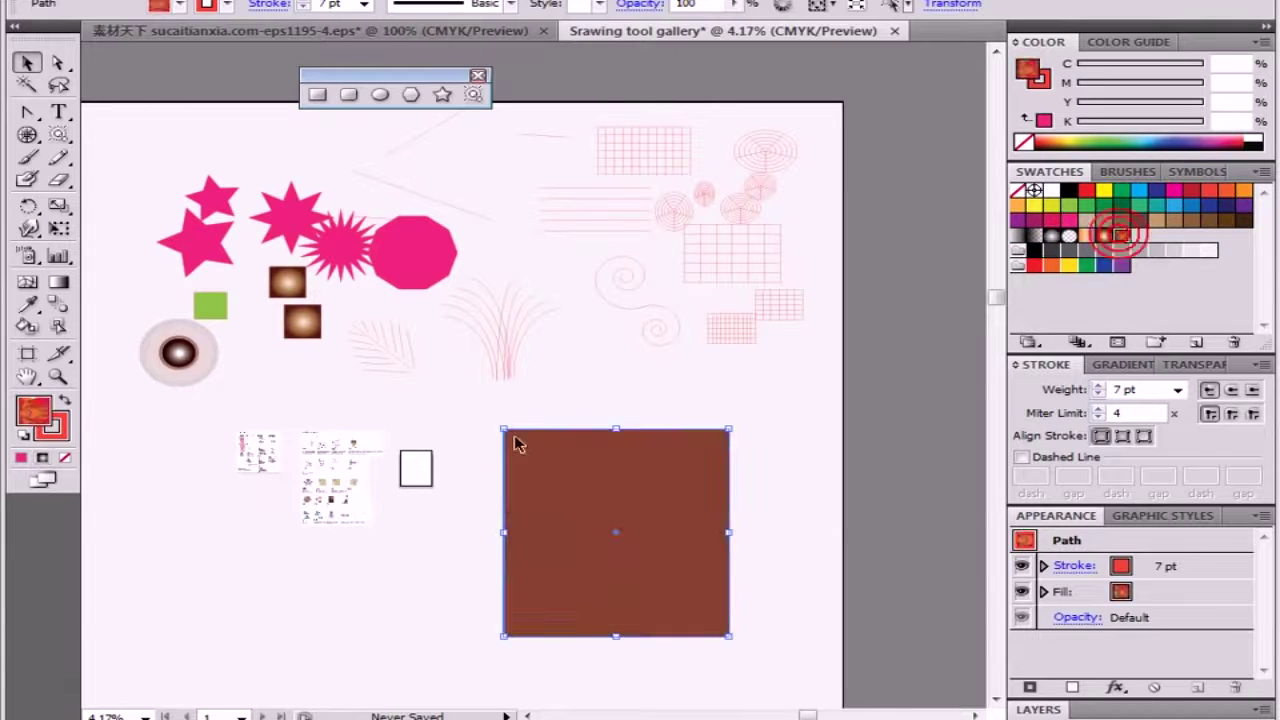
{"action": "left_click_drag", "start_coordinate": [515, 444], "coordinate": [433, 365]}
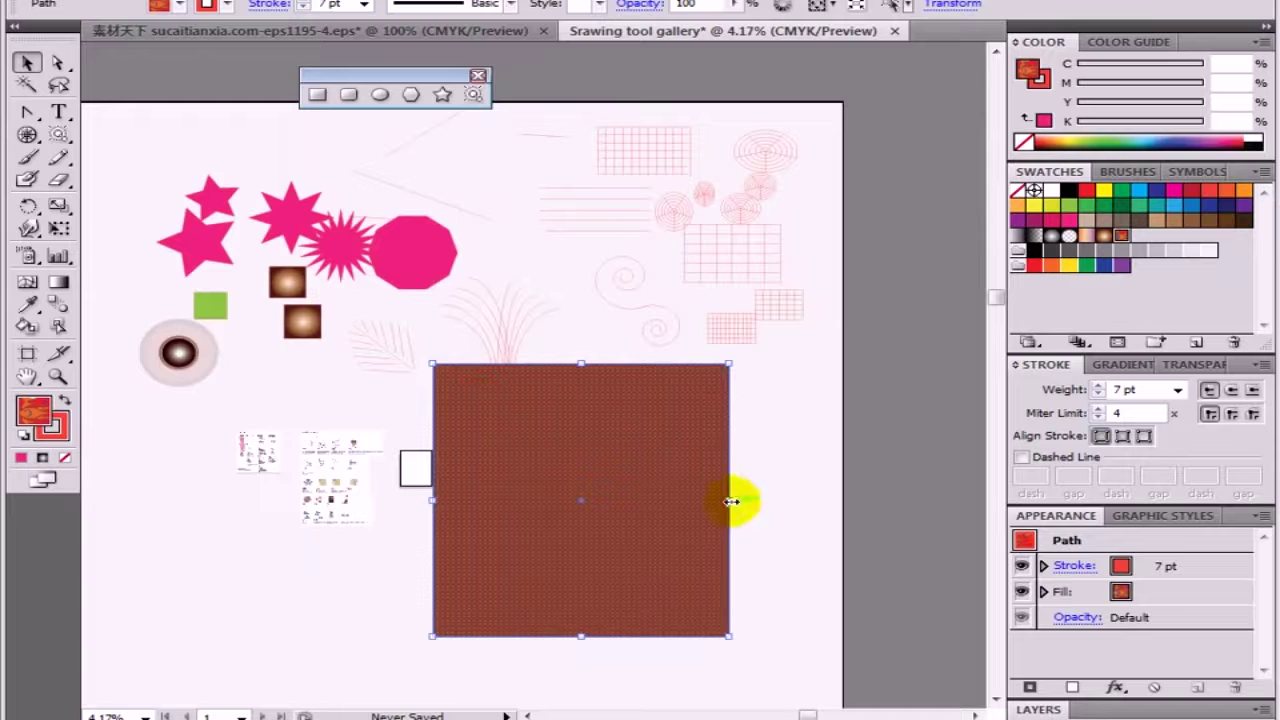
{"action": "left_click_drag", "start_coordinate": [732, 500], "coordinate": [774, 500]}
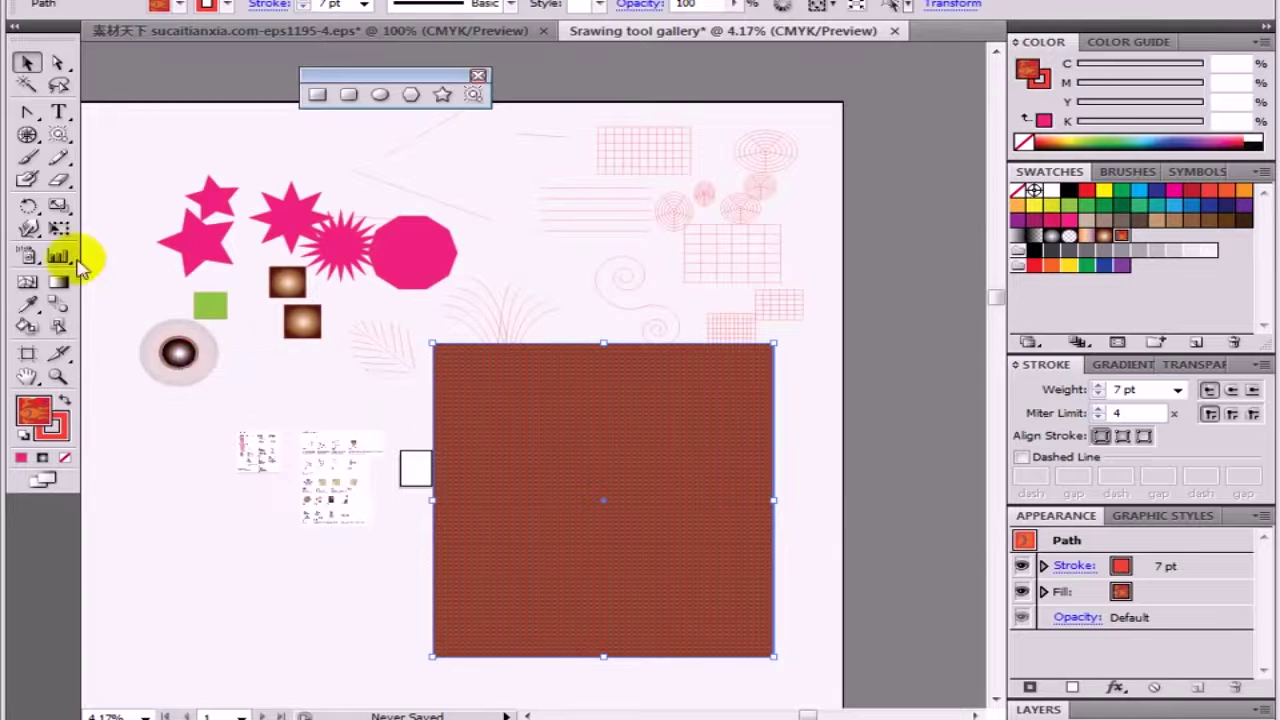
Step: Draw a lens flare on the brown square, zoom out, then delete it
{"action": "left_click", "coordinate": [486, 98]}
{"action": "left_click_drag", "start_coordinate": [690, 430], "coordinate": [561, 503]}
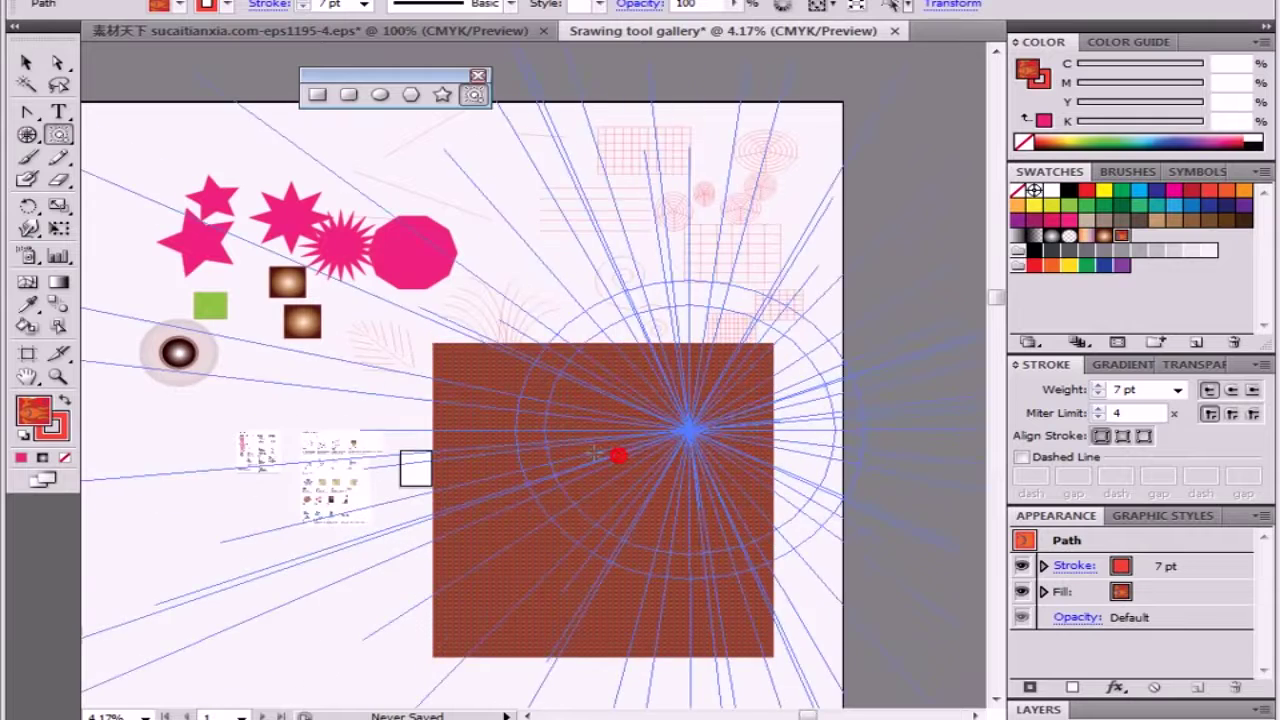
{"action": "left_click", "coordinate": [500, 550]}
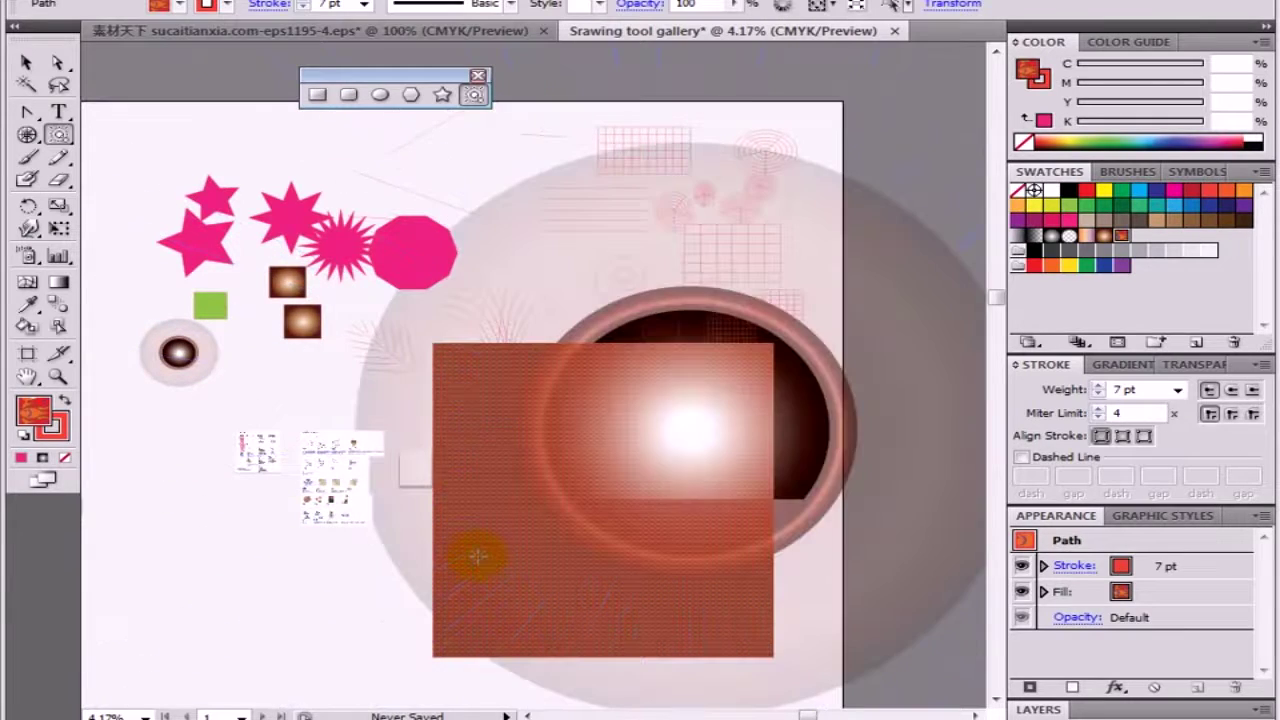
{"action": "key", "text": "ctrl+minus"}
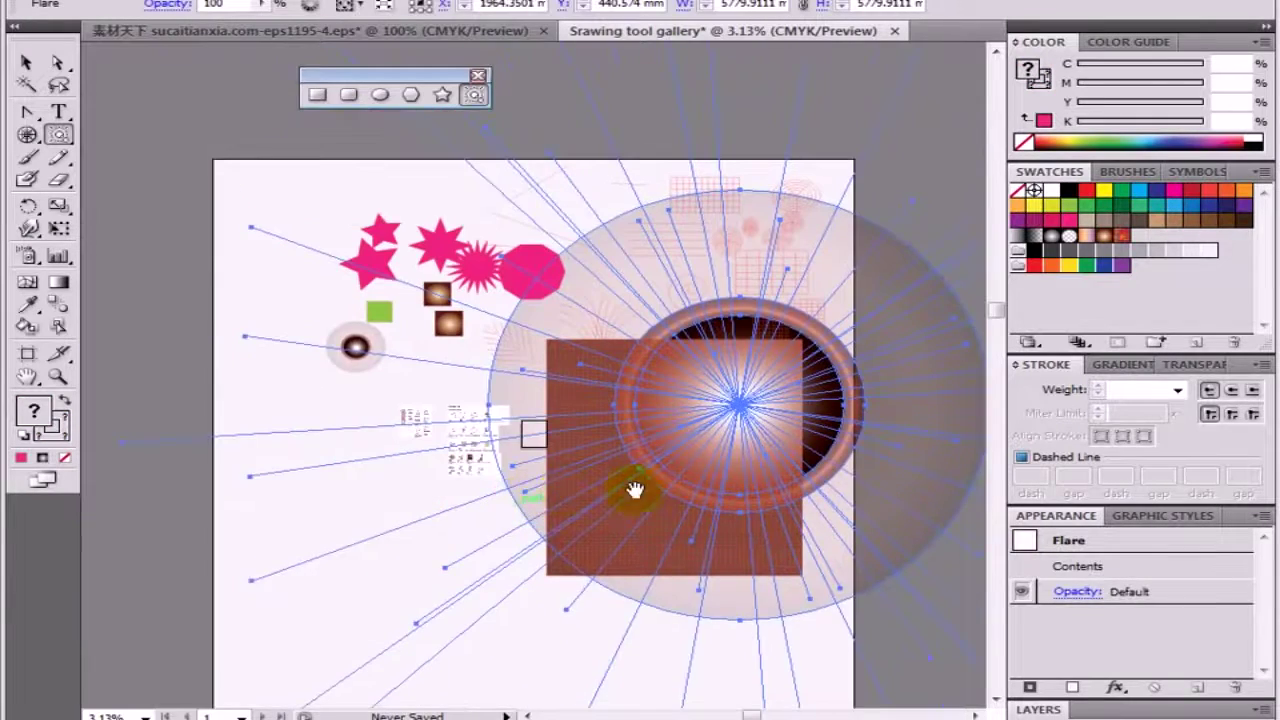
{"action": "scroll", "coordinate": [428, 385], "scroll_direction": "right", "scroll_amount": 3}
{"action": "scroll", "coordinate": [428, 385], "scroll_direction": "left", "scroll_amount": 5}
{"action": "scroll", "coordinate": [428, 385], "scroll_direction": "right", "scroll_amount": 5}
{"action": "scroll", "coordinate": [428, 385], "scroll_direction": "up", "scroll_amount": 2}
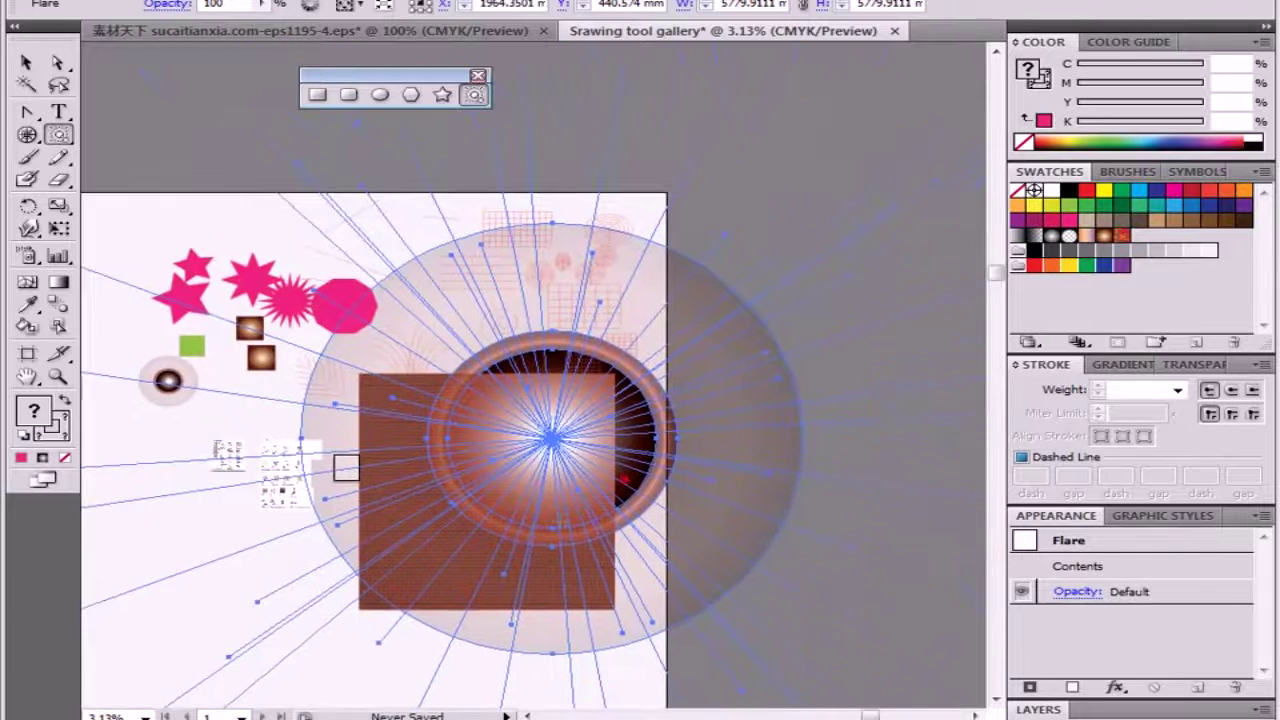
{"action": "scroll", "coordinate": [530, 462], "scroll_direction": "left", "scroll_amount": 3}
{"action": "scroll", "coordinate": [530, 462], "scroll_direction": "down", "scroll_amount": 1}
{"action": "scroll", "coordinate": [533, 440], "scroll_direction": "down", "scroll_amount": 1}
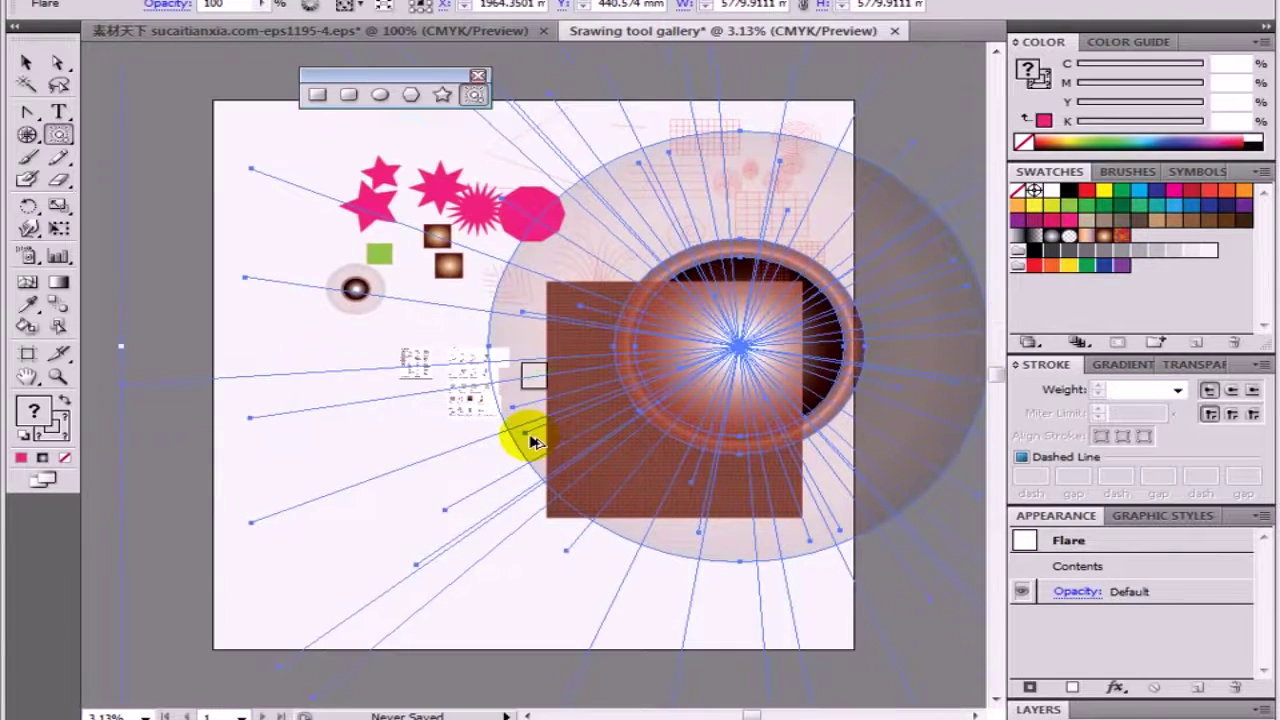
{"action": "key", "text": "Delete"}
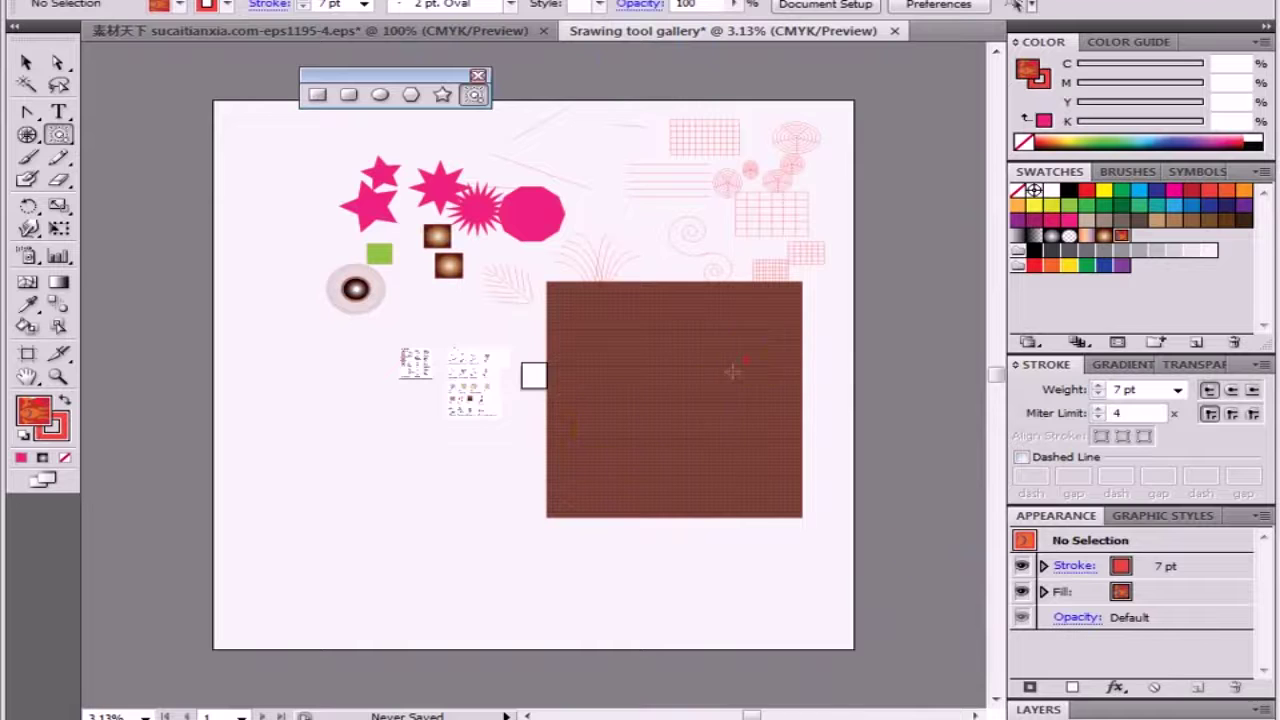
Step: Draw another lens flare over the brown square, then delete it
{"action": "left_click_drag", "start_coordinate": [750, 358], "coordinate": [545, 428]}
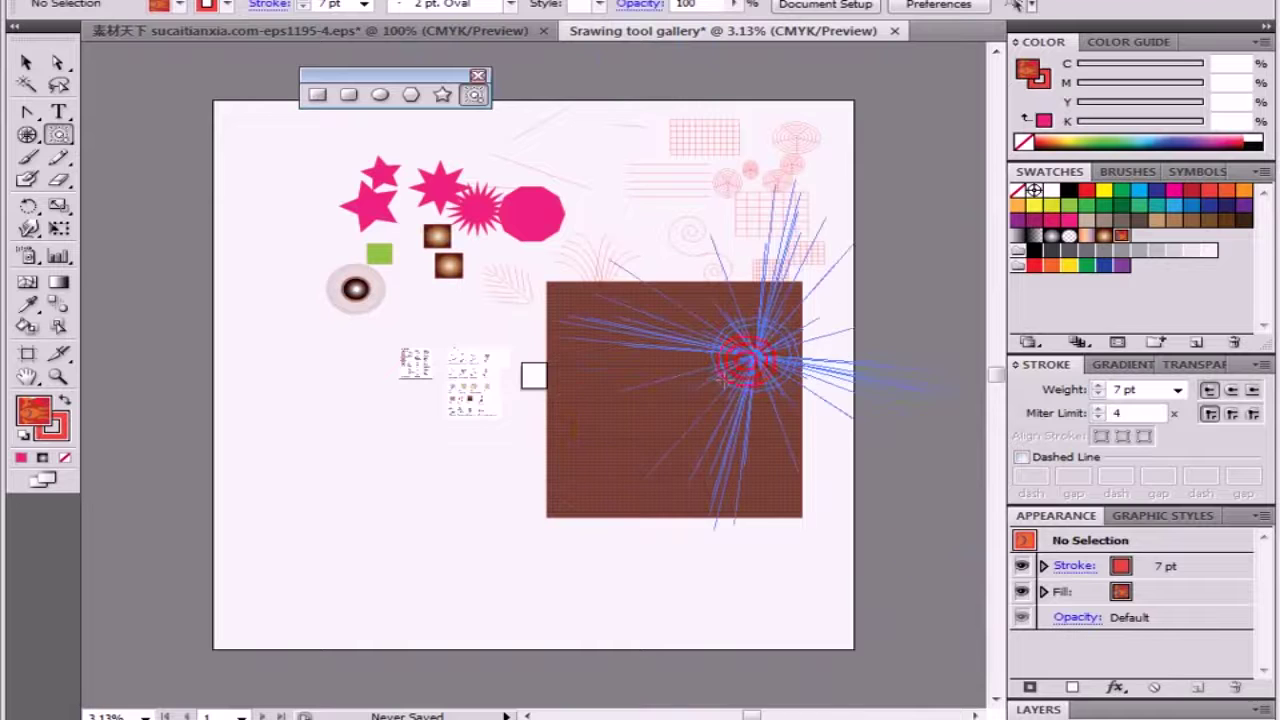
{"action": "left_click", "coordinate": [594, 437]}
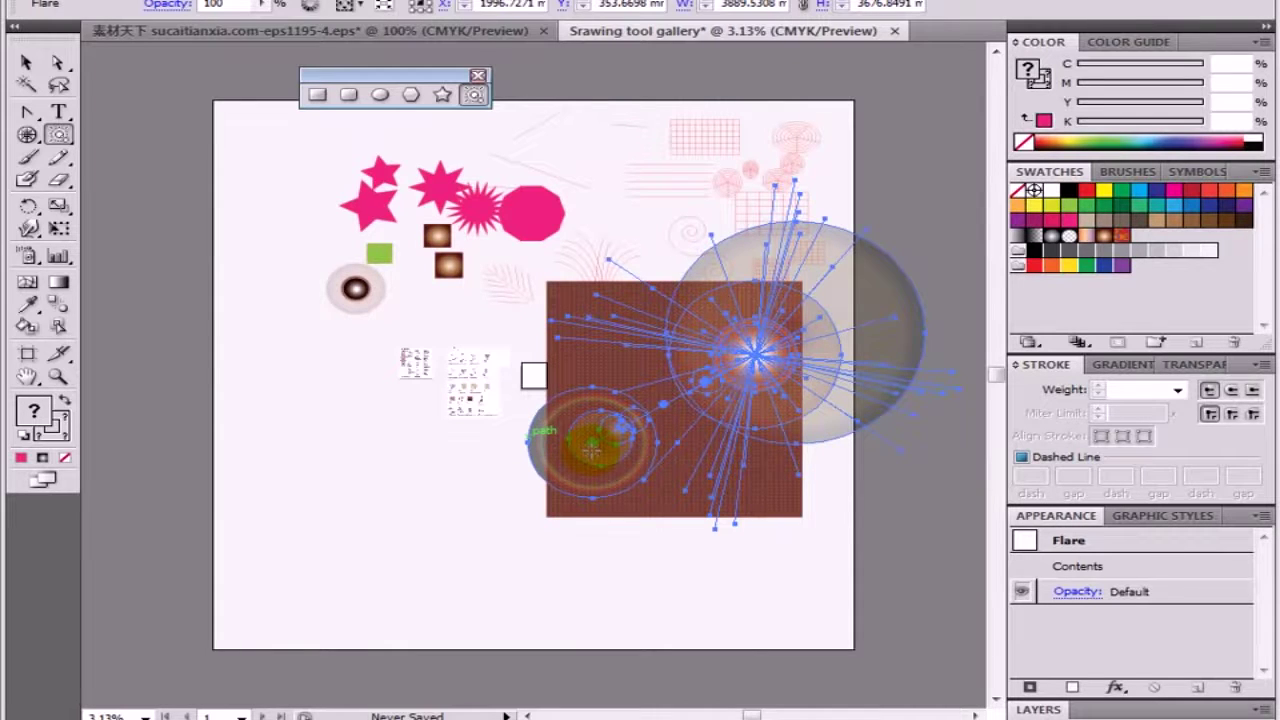
{"action": "left_click", "coordinate": [519, 443]}
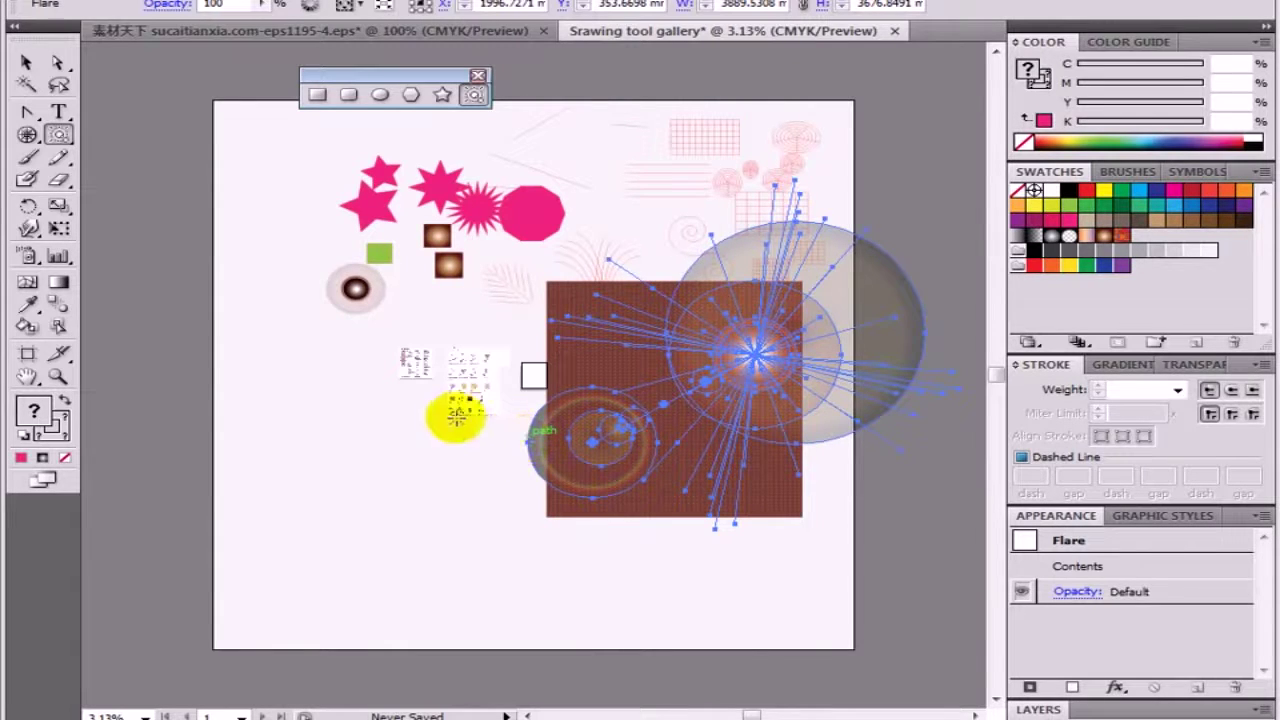
{"action": "left_click", "coordinate": [27, 63]}
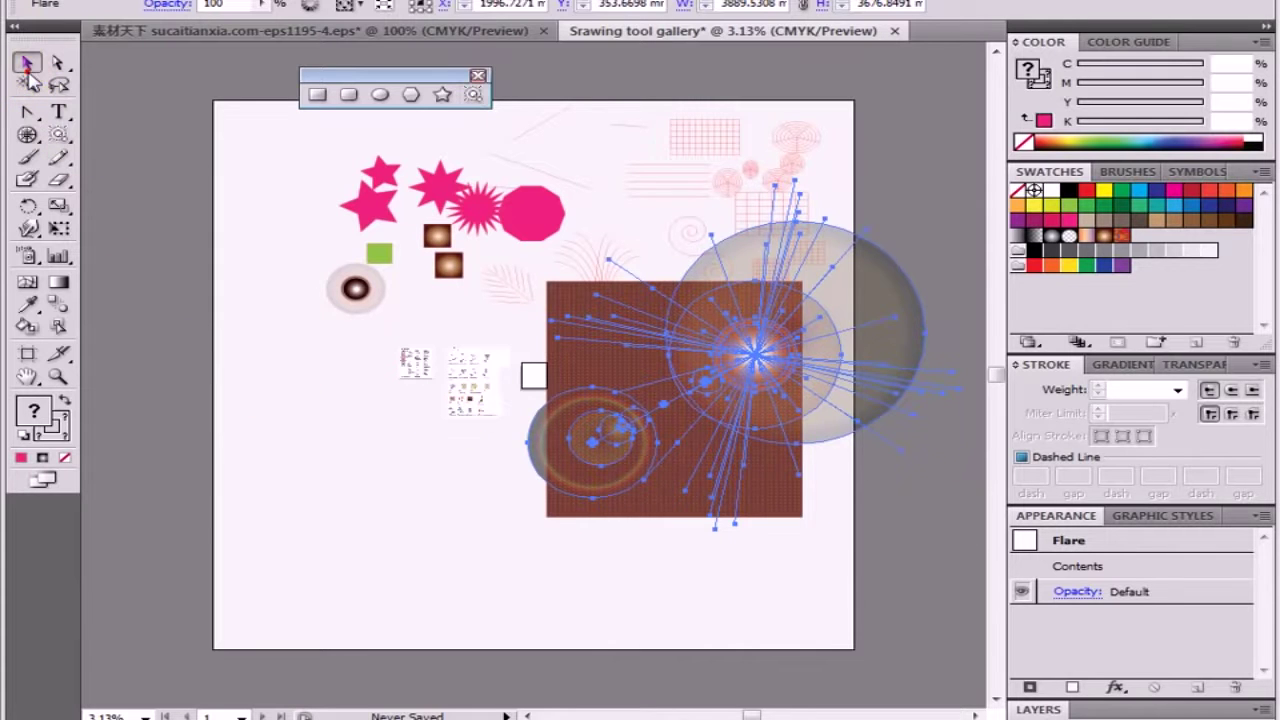
{"action": "left_click", "coordinate": [213, 451]}
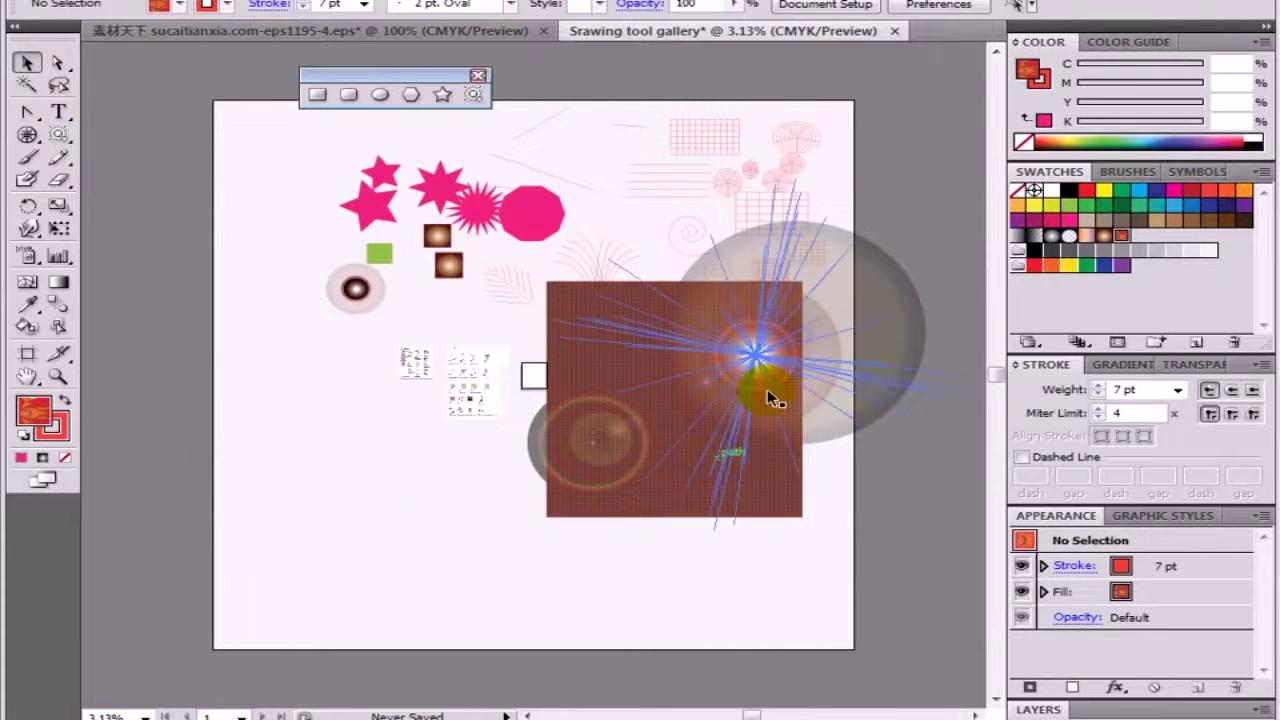
{"action": "left_click", "coordinate": [836, 348]}
{"action": "key", "text": "Delete"}
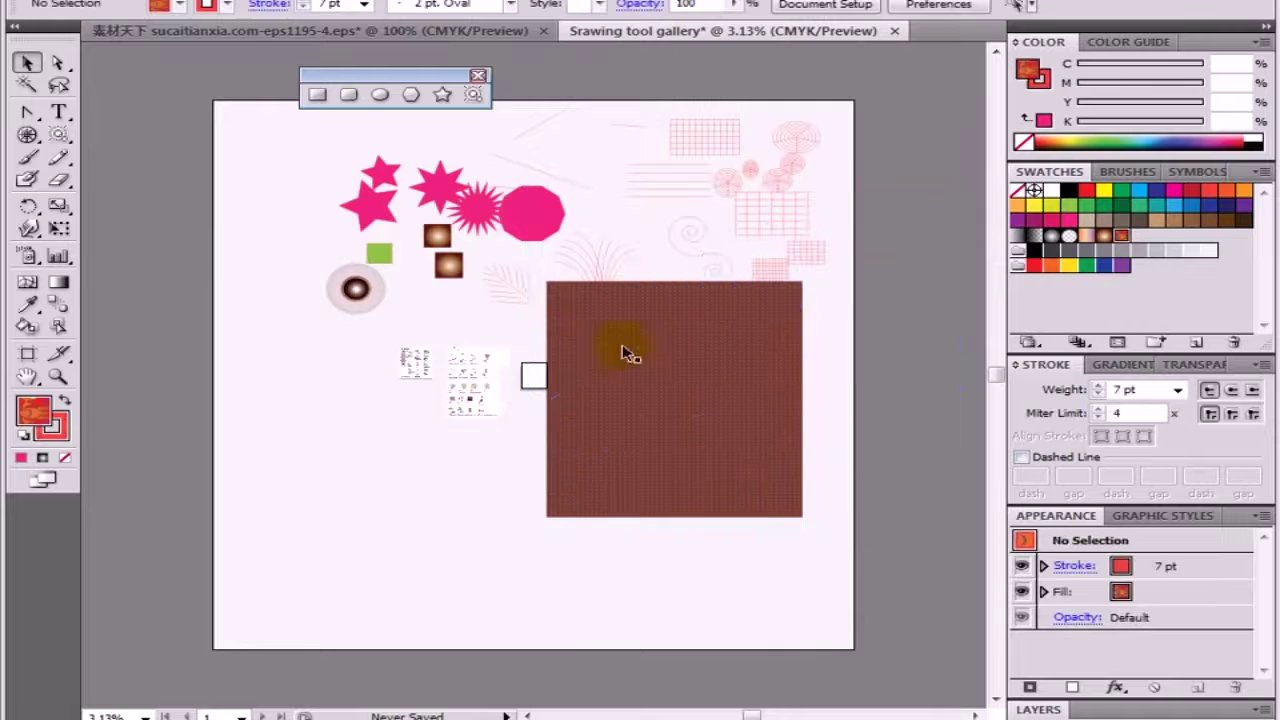
Step: Draw a flare near the square's upper right and move the small flare lower-left
{"action": "left_click", "coordinate": [473, 95]}
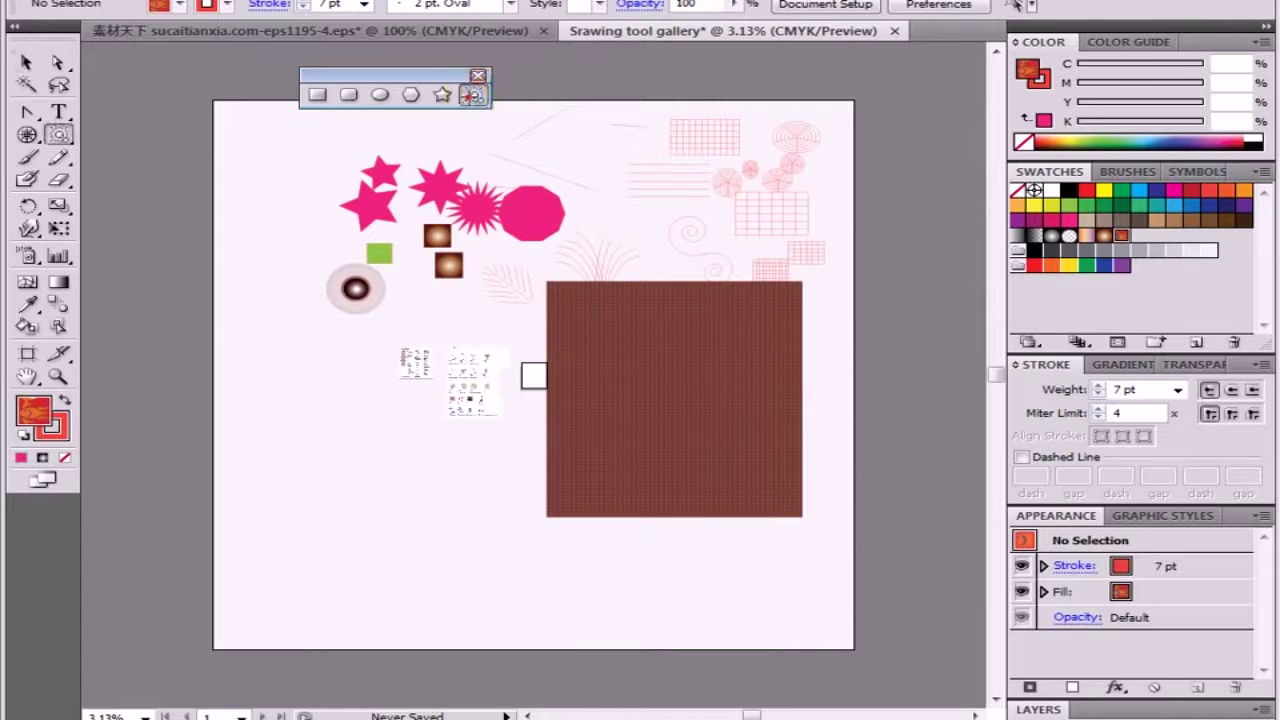
{"action": "left_click_drag", "start_coordinate": [750, 307], "coordinate": [735, 330]}
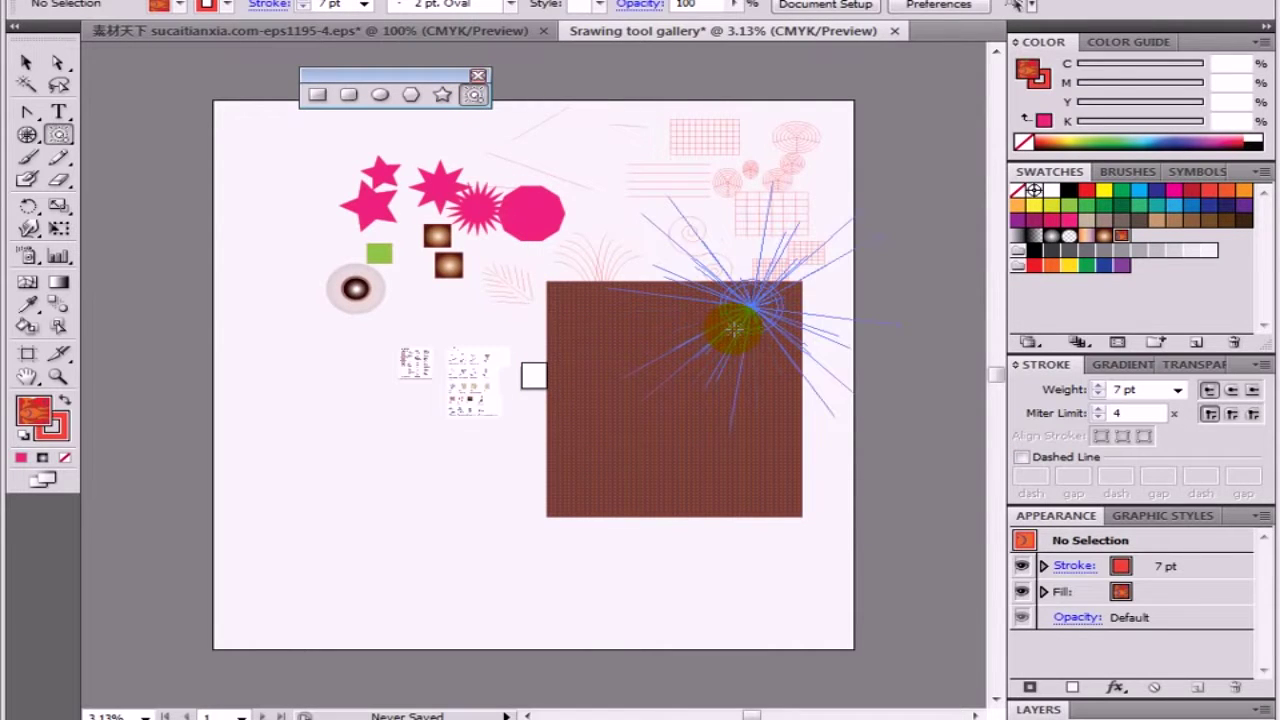
{"action": "left_click", "coordinate": [576, 479]}
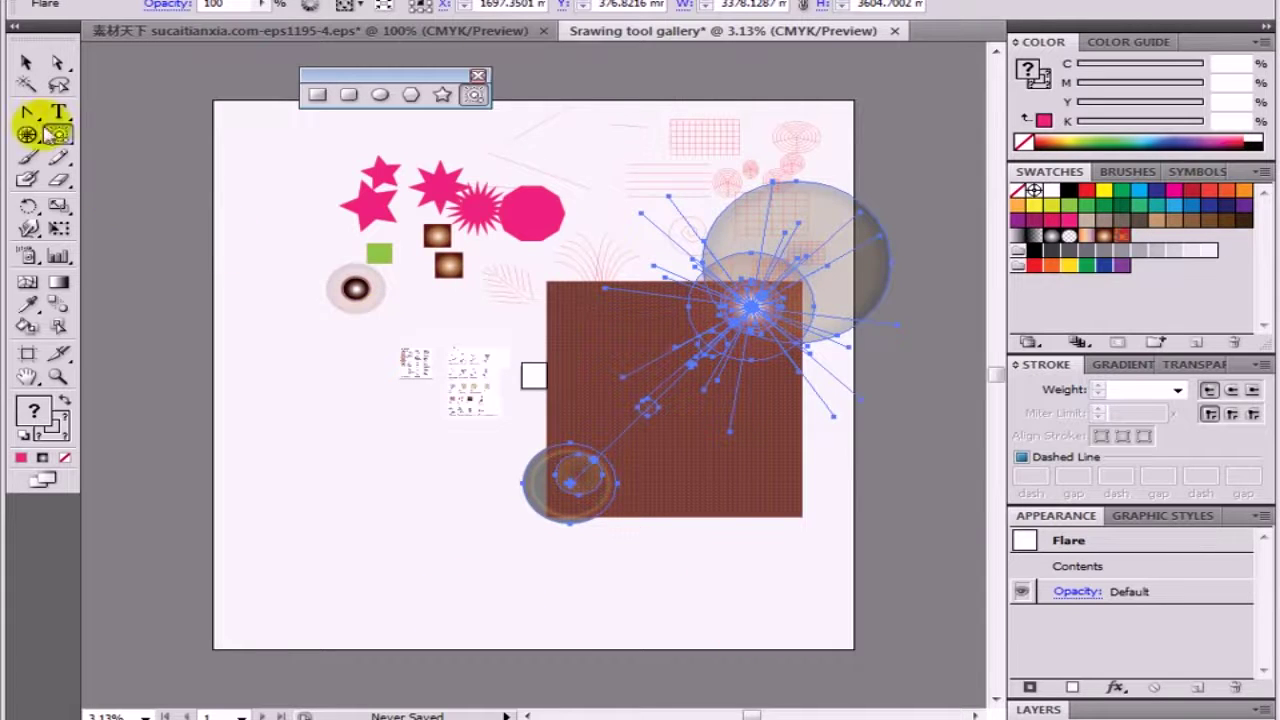
{"action": "left_click", "coordinate": [26, 62]}
{"action": "left_click", "coordinate": [348, 288]}
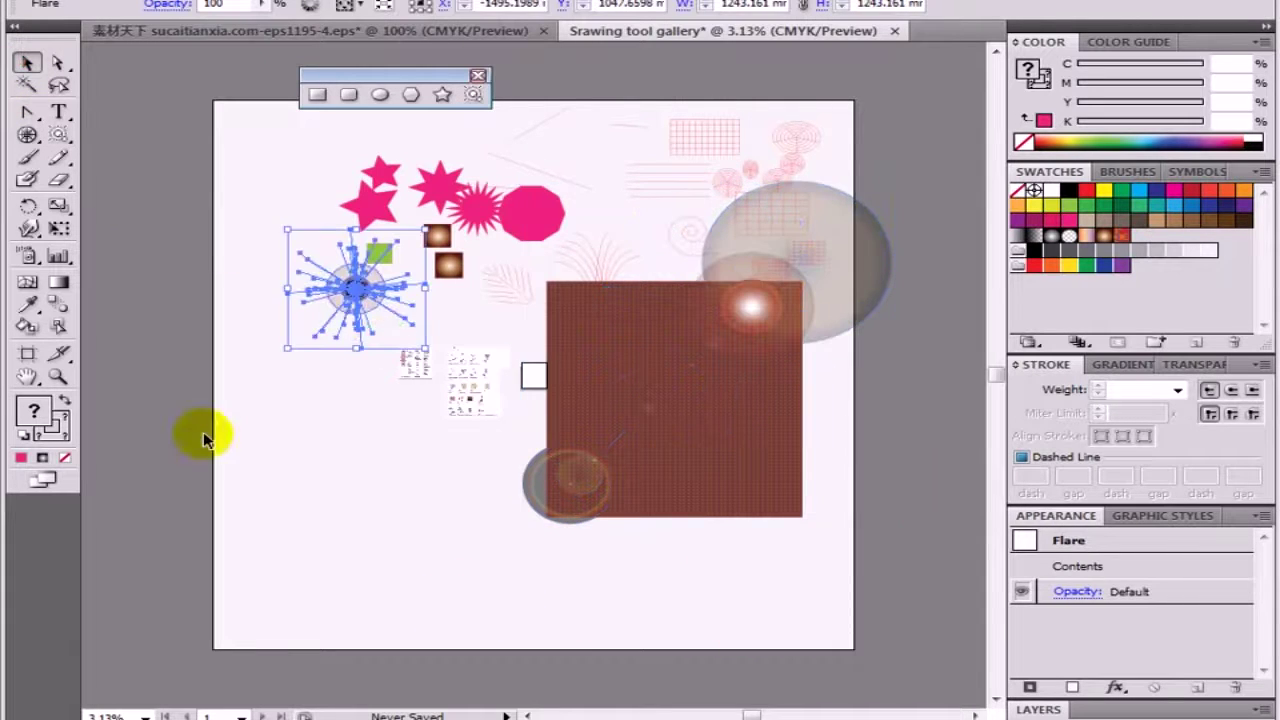
{"action": "left_click", "coordinate": [337, 441]}
{"action": "left_click_drag", "start_coordinate": [360, 334], "coordinate": [303, 476]}
Step: Select and delete the large brown square
{"action": "left_click", "coordinate": [290, 471]}
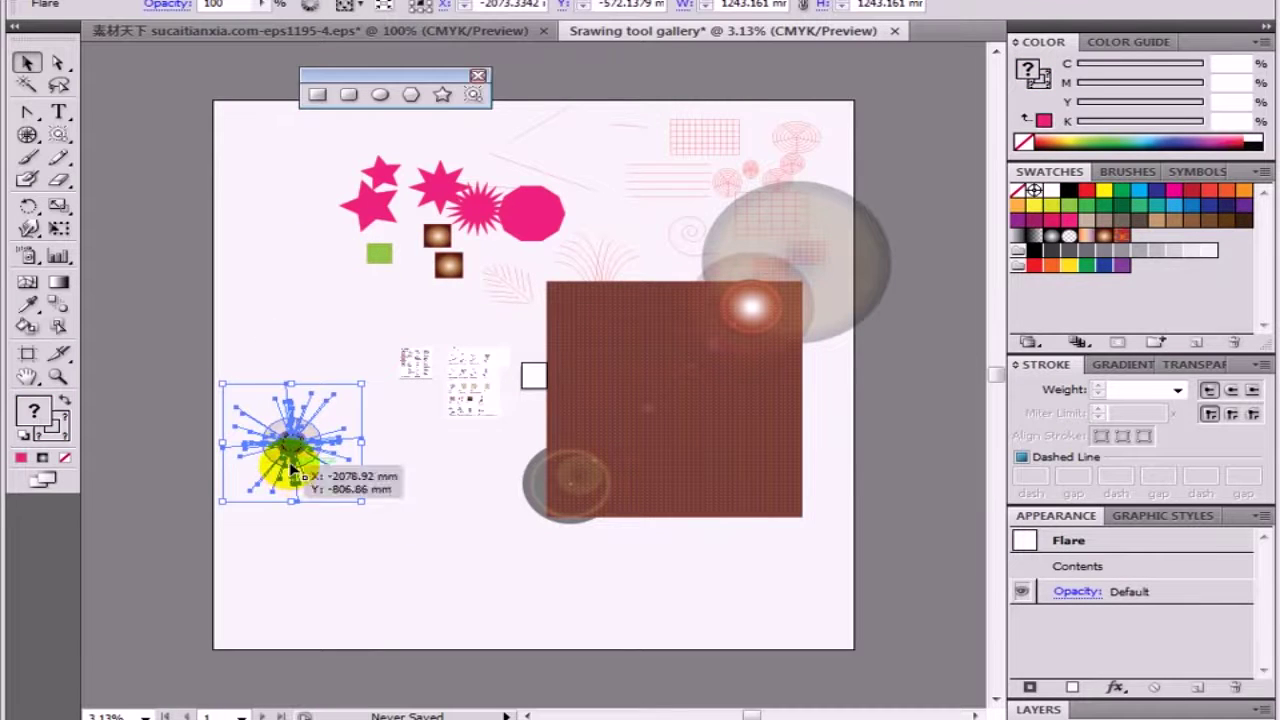
{"action": "left_click", "coordinate": [418, 483]}
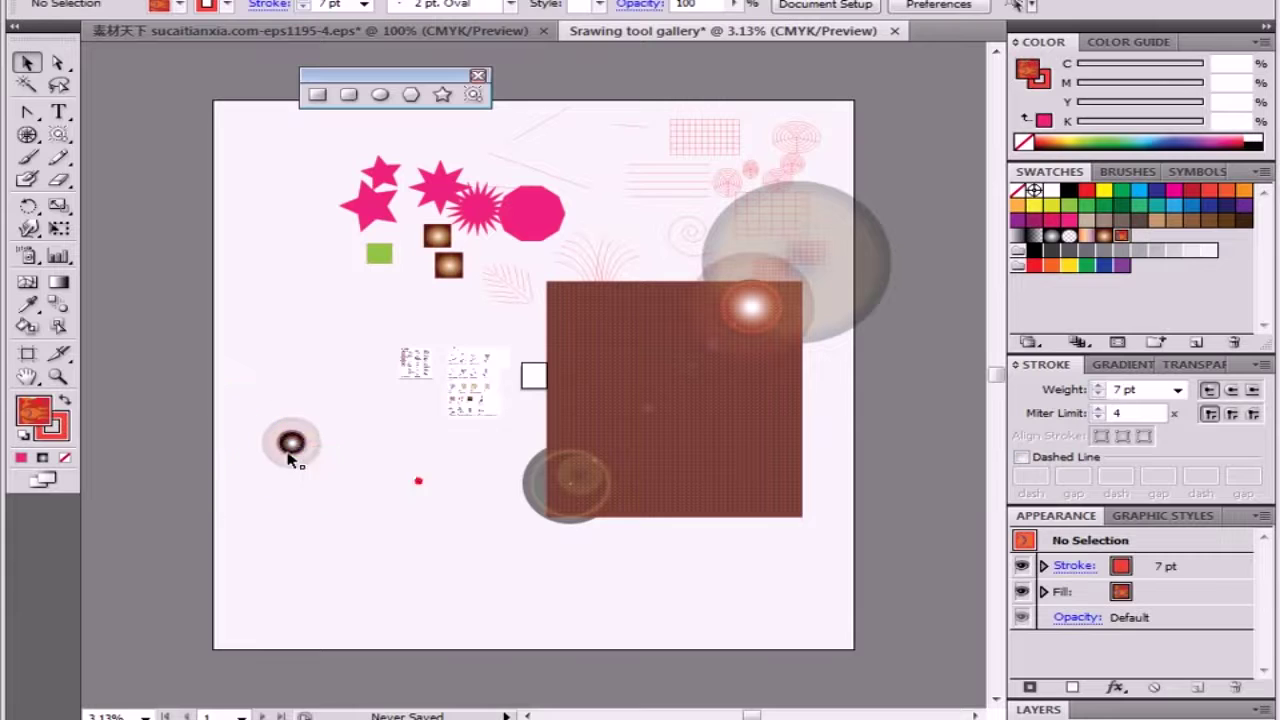
{"action": "left_click", "coordinate": [414, 428]}
{"action": "left_click", "coordinate": [744, 378]}
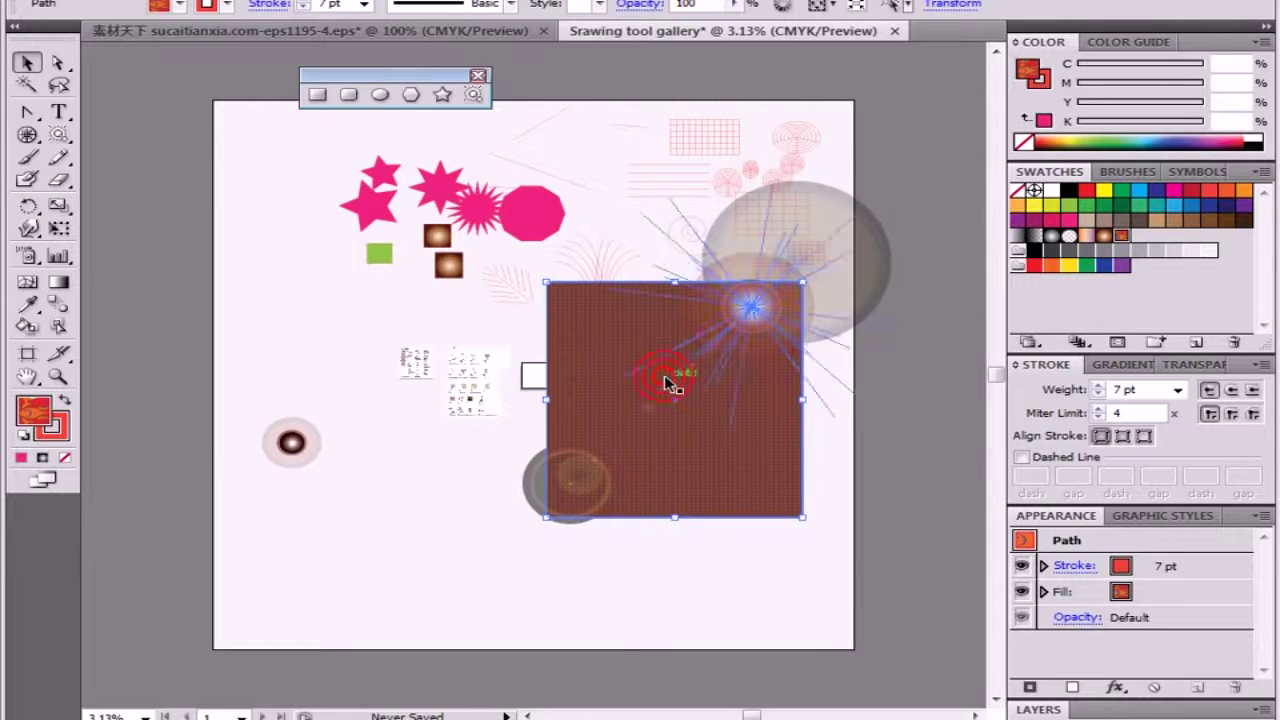
{"action": "key", "text": "Delete"}
Step: Delete the remaining large lens flare
{"action": "left_click", "coordinate": [751, 300]}
{"action": "key", "text": "Delete"}
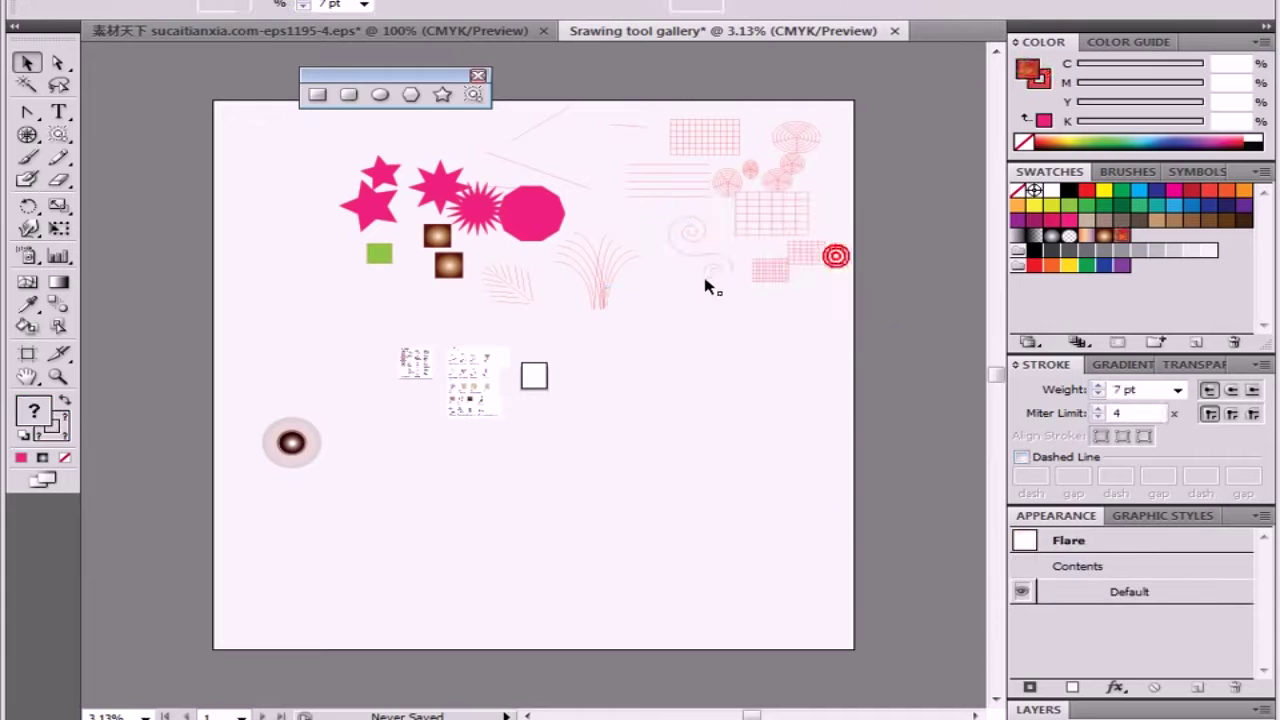
{"action": "left_click", "coordinate": [540, 278]}
Step: Zoom in on the gallery thumbnails and Tools panel overview, then zoom out to 33.33%
{"action": "left_click_drag", "start_coordinate": [340, 328], "coordinate": [490, 432]}
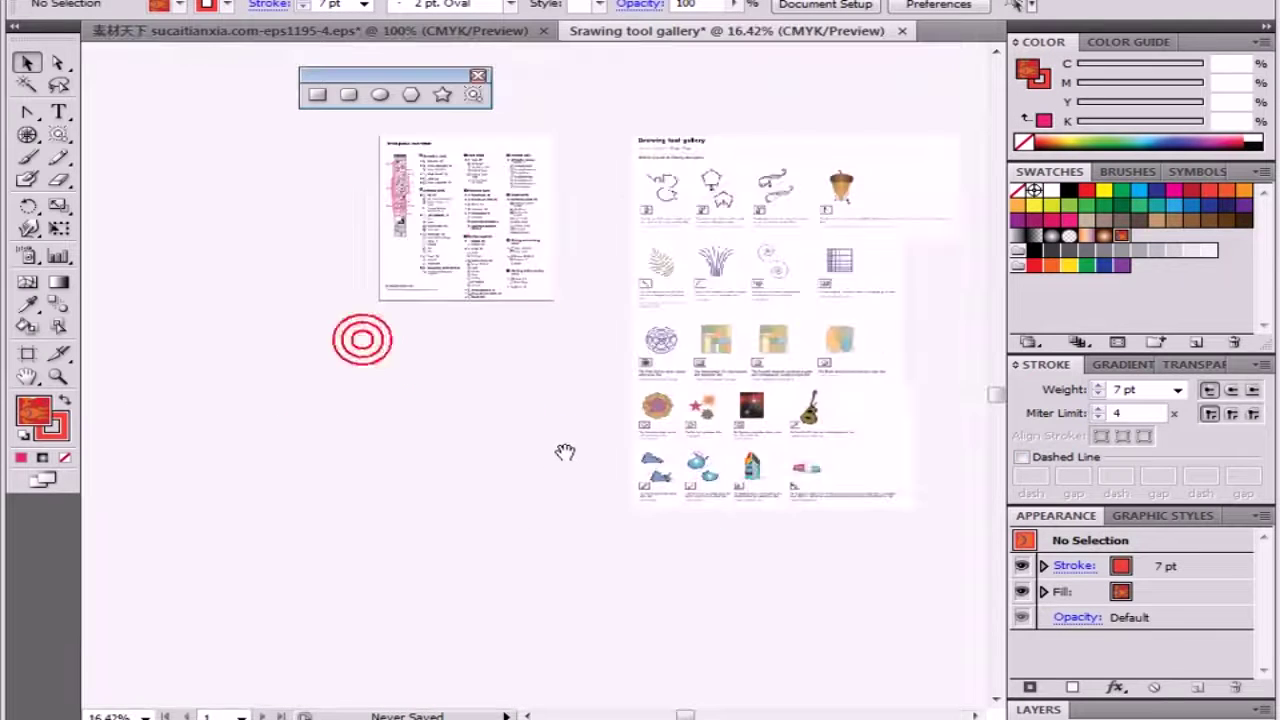
{"action": "left_click_drag", "start_coordinate": [354, 277], "coordinate": [640, 580]}
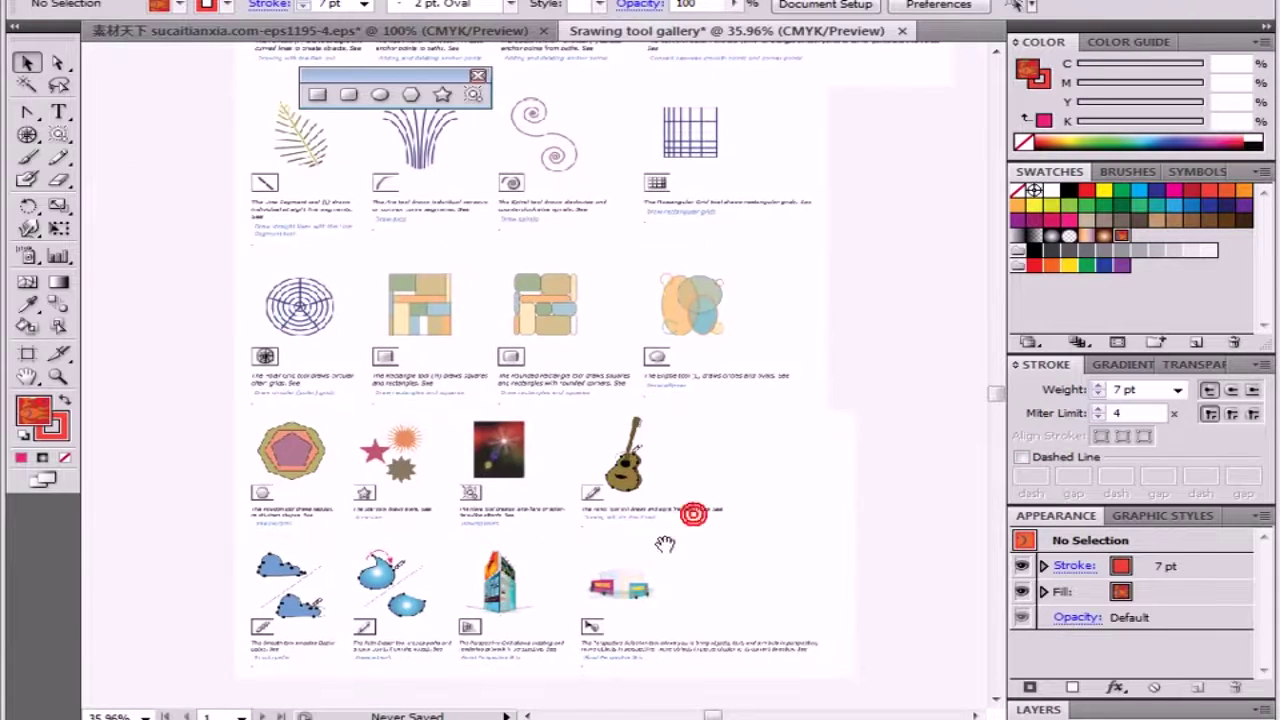
{"action": "mouse_move", "coordinate": [680, 540]}
{"action": "left_mouse_down"}
{"action": "mouse_move", "coordinate": [681, 508]}
{"action": "mouse_move", "coordinate": [685, 527]}
{"action": "left_mouse_up"}
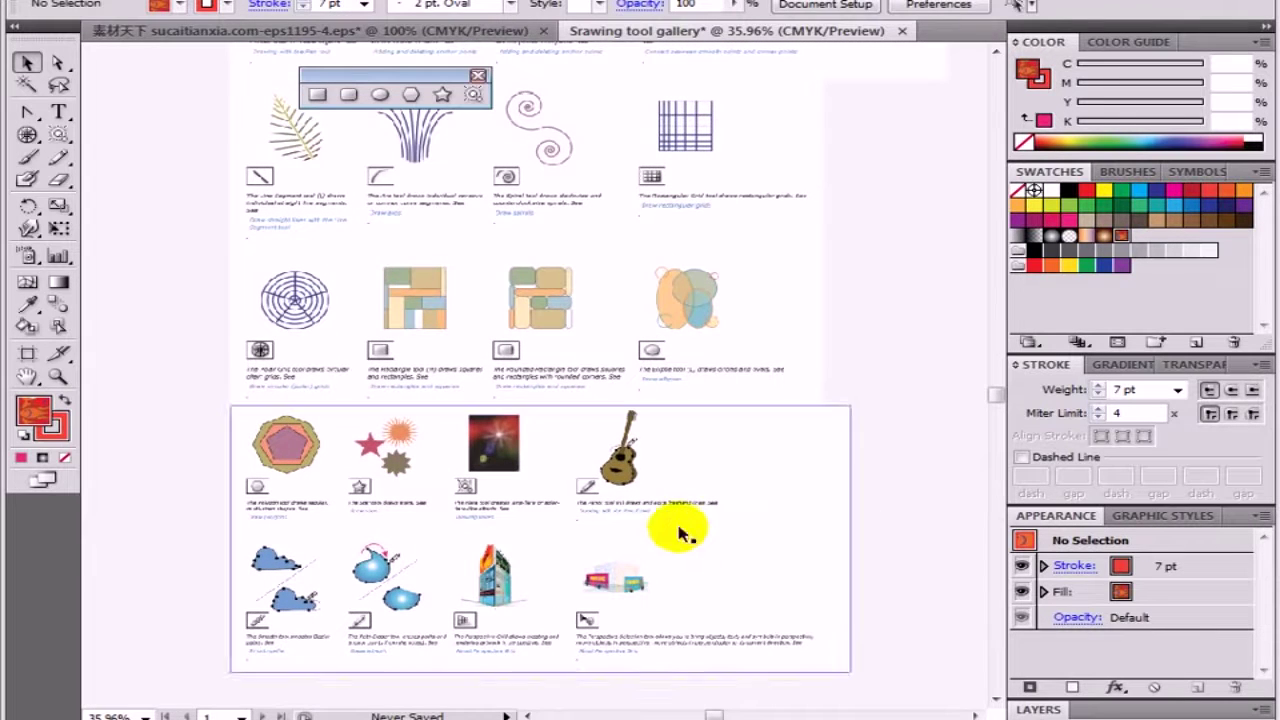
{"action": "left_click_drag", "start_coordinate": [114, 486], "coordinate": [431, 428]}
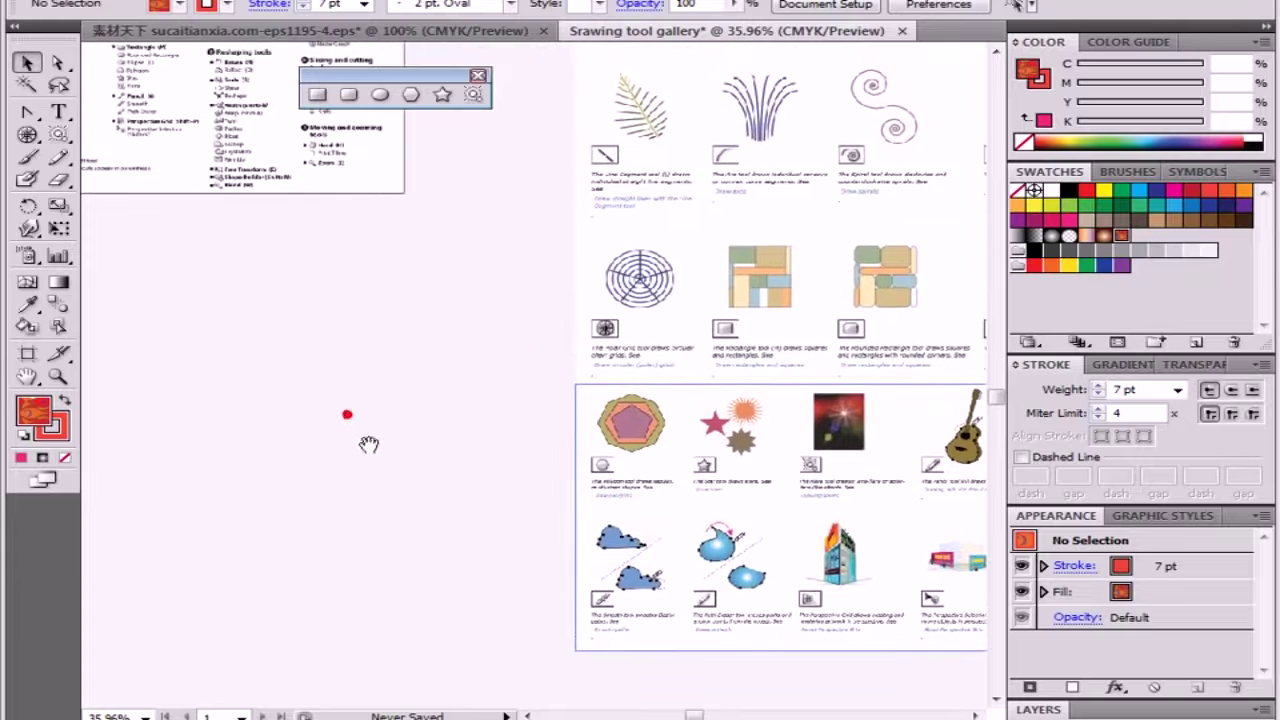
{"action": "left_click_drag", "start_coordinate": [351, 423], "coordinate": [386, 506]}
{"action": "left_click_drag", "start_coordinate": [306, 300], "coordinate": [403, 460]}
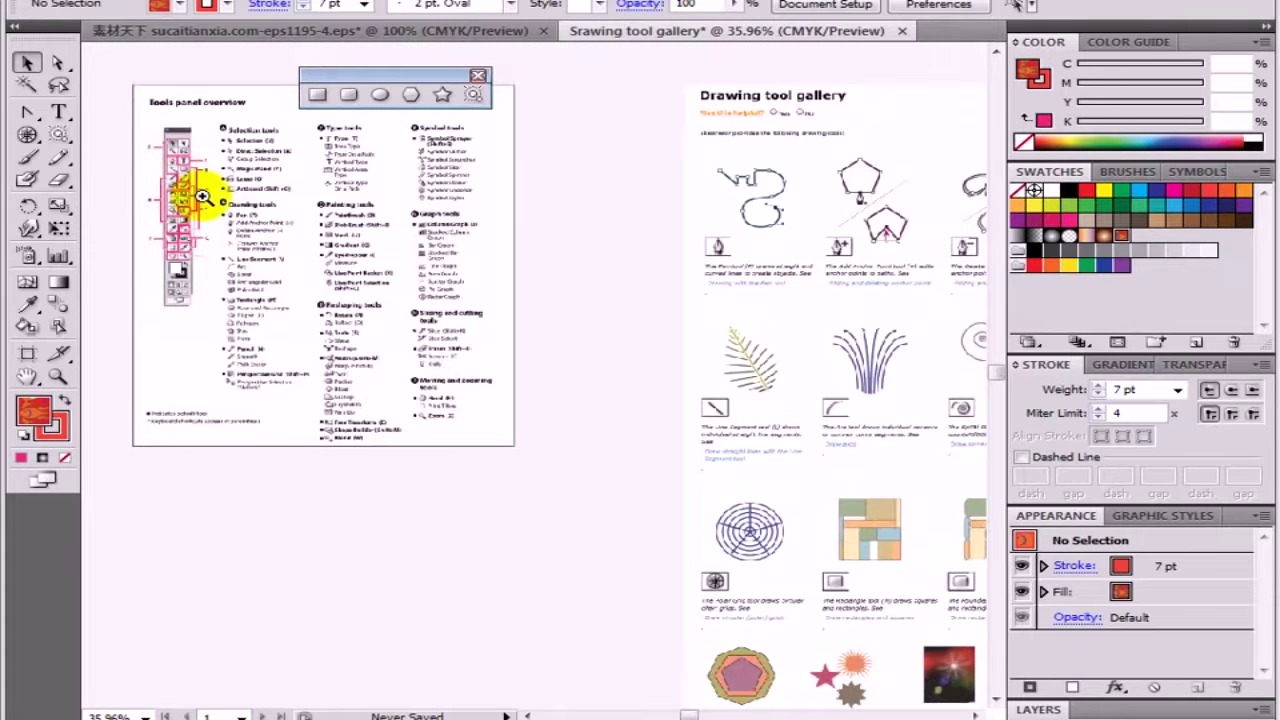
{"action": "left_click_drag", "start_coordinate": [202, 194], "coordinate": [322, 408]}
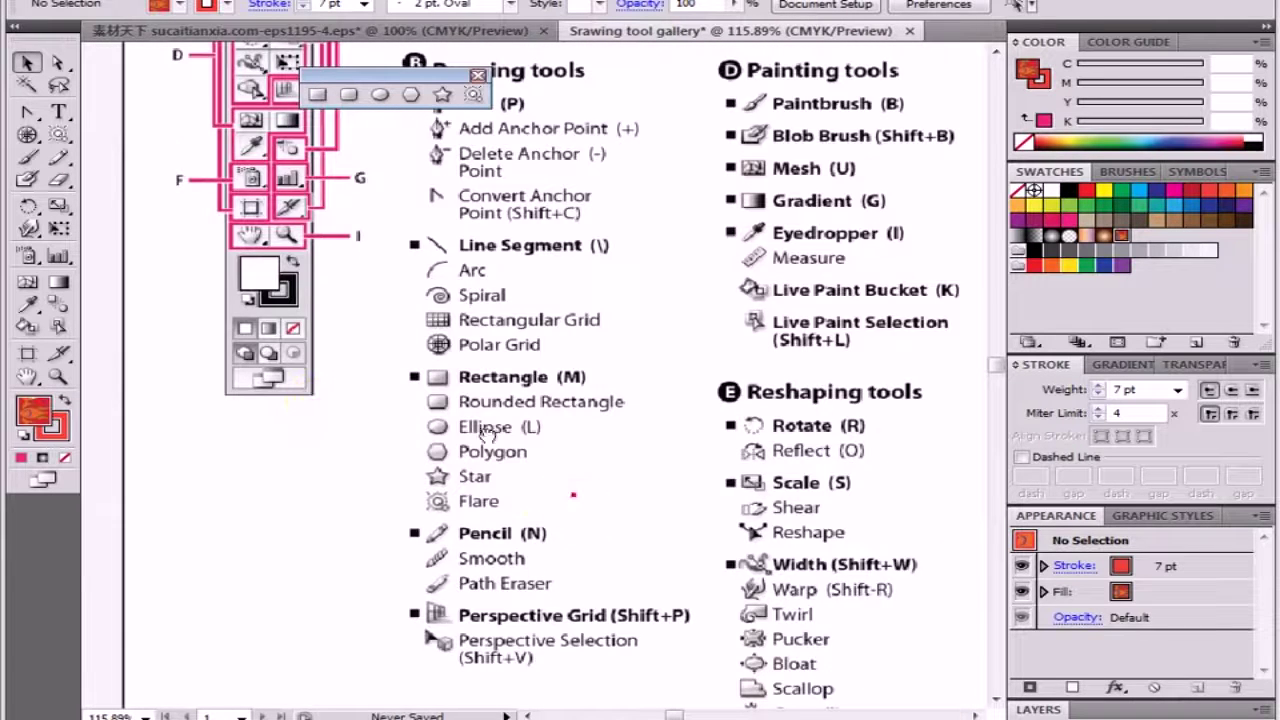
{"action": "left_click_drag", "start_coordinate": [486, 436], "coordinate": [388, 367]}
{"action": "left_click_drag", "start_coordinate": [631, 465], "coordinate": [865, 553]}
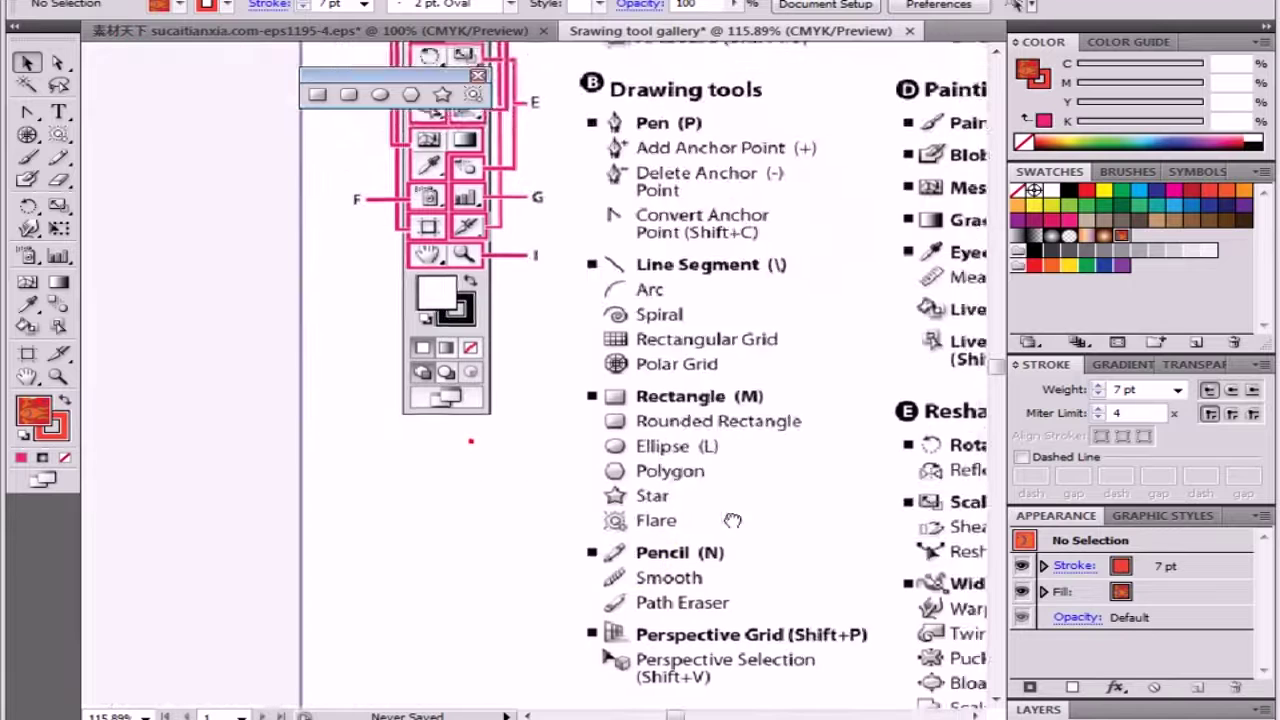
{"action": "key", "text": "ctrl+minus"}
{"action": "key", "text": "ctrl+minus"}
{"action": "key", "text": "ctrl+minus"}
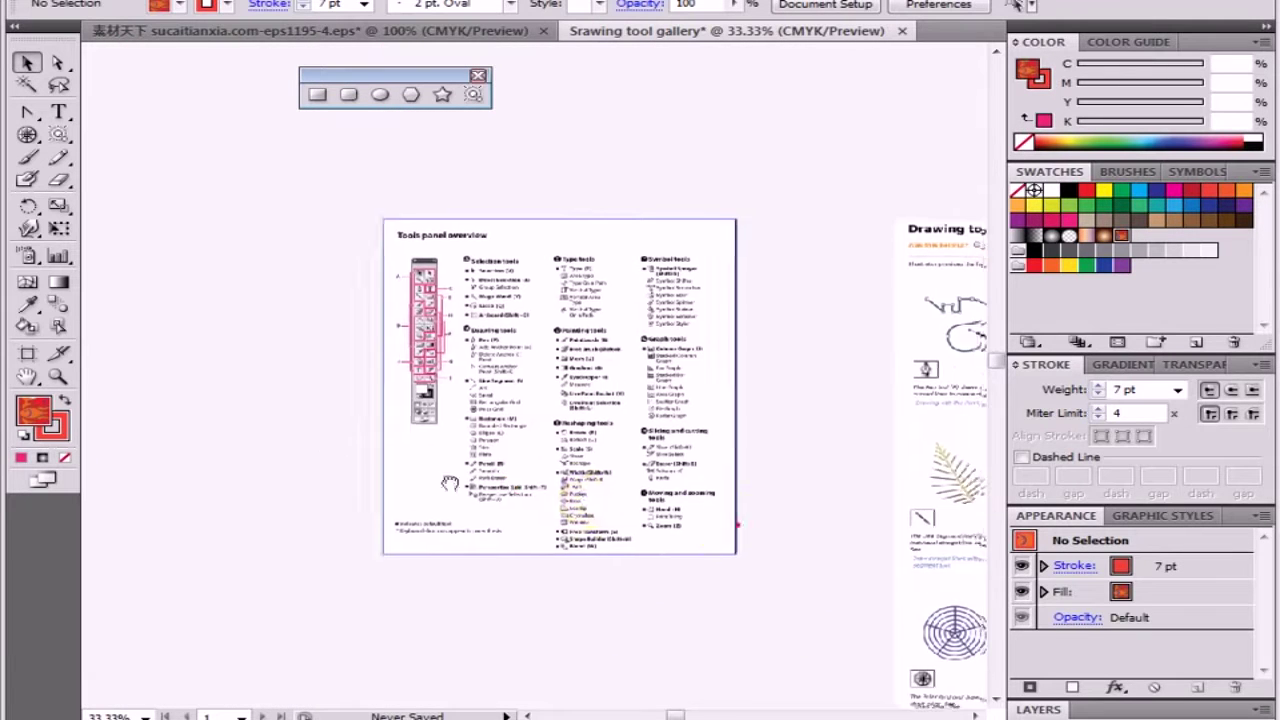
{"action": "left_click_drag", "start_coordinate": [319, 452], "coordinate": [71, 205]}
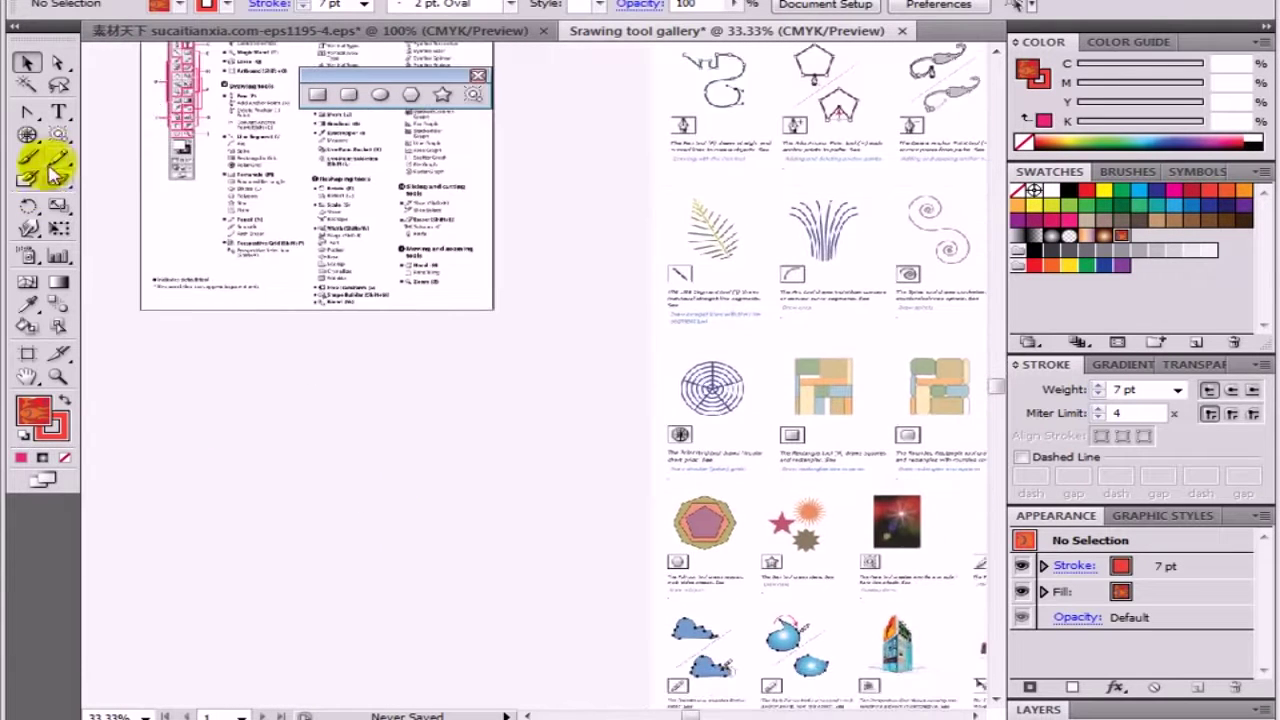
Step: Tear off the pencil tool group as a floating panel on the canvas
{"action": "left_click", "coordinate": [60, 157]}
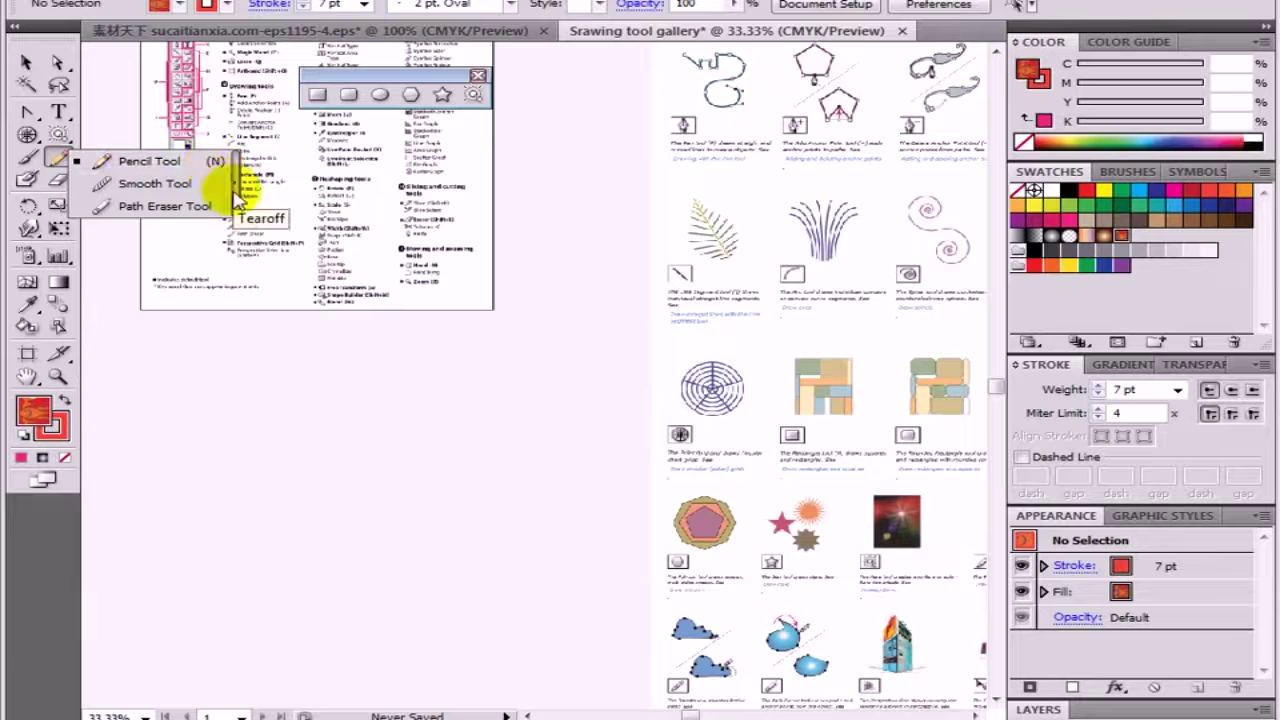
{"action": "left_click", "coordinate": [242, 183]}
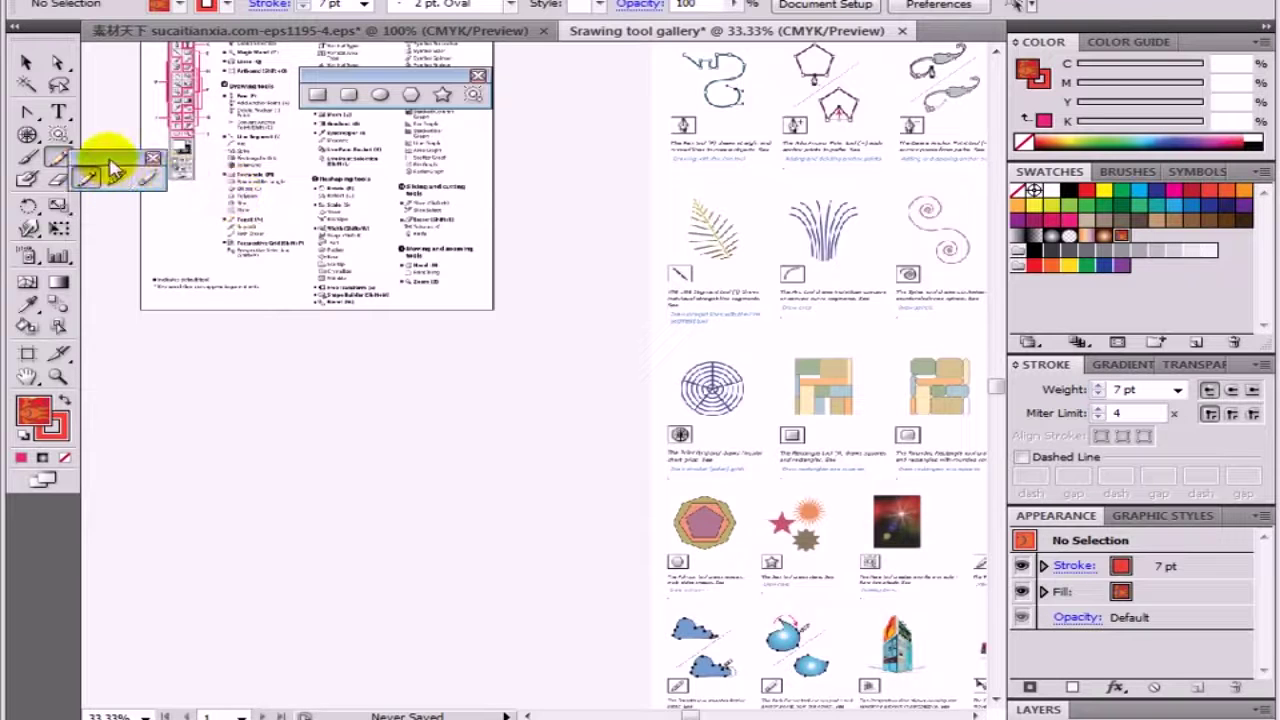
{"action": "left_click_drag", "start_coordinate": [113, 170], "coordinate": [385, 305]}
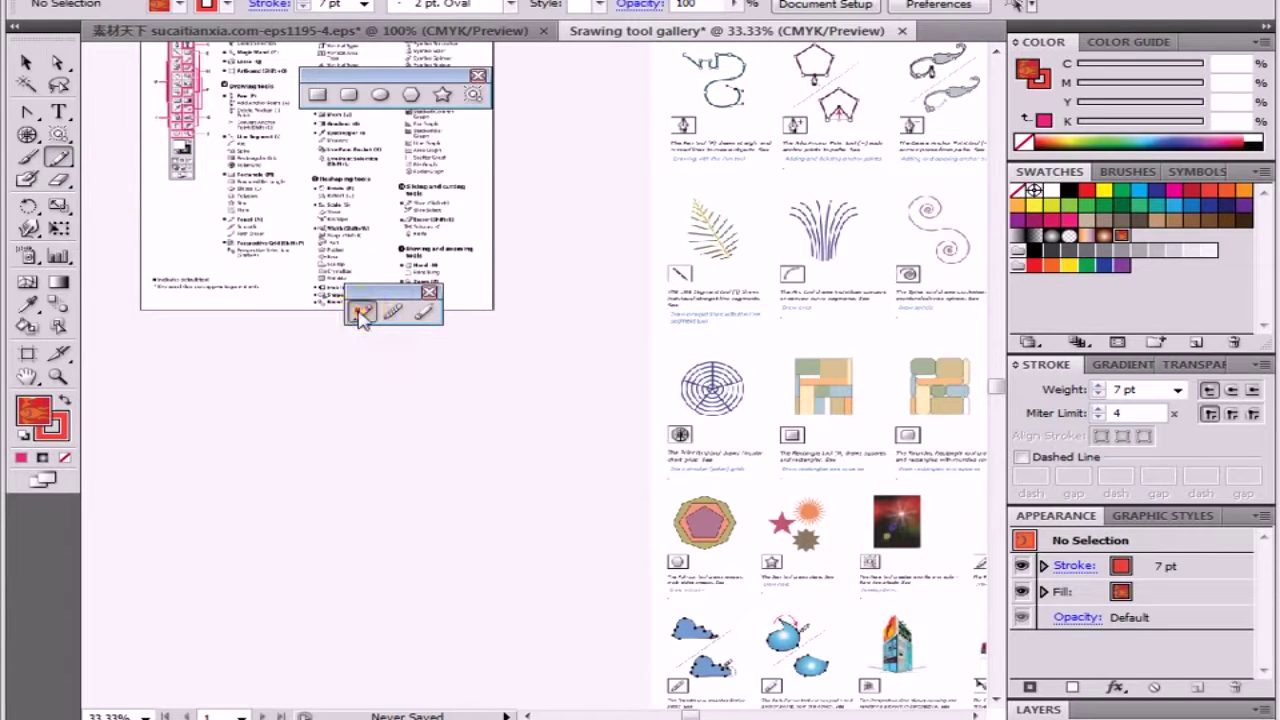
Step: Draw a freehand looping outline and a curling spiral below it
{"action": "left_click_drag", "start_coordinate": [157, 545], "coordinate": [143, 594]}
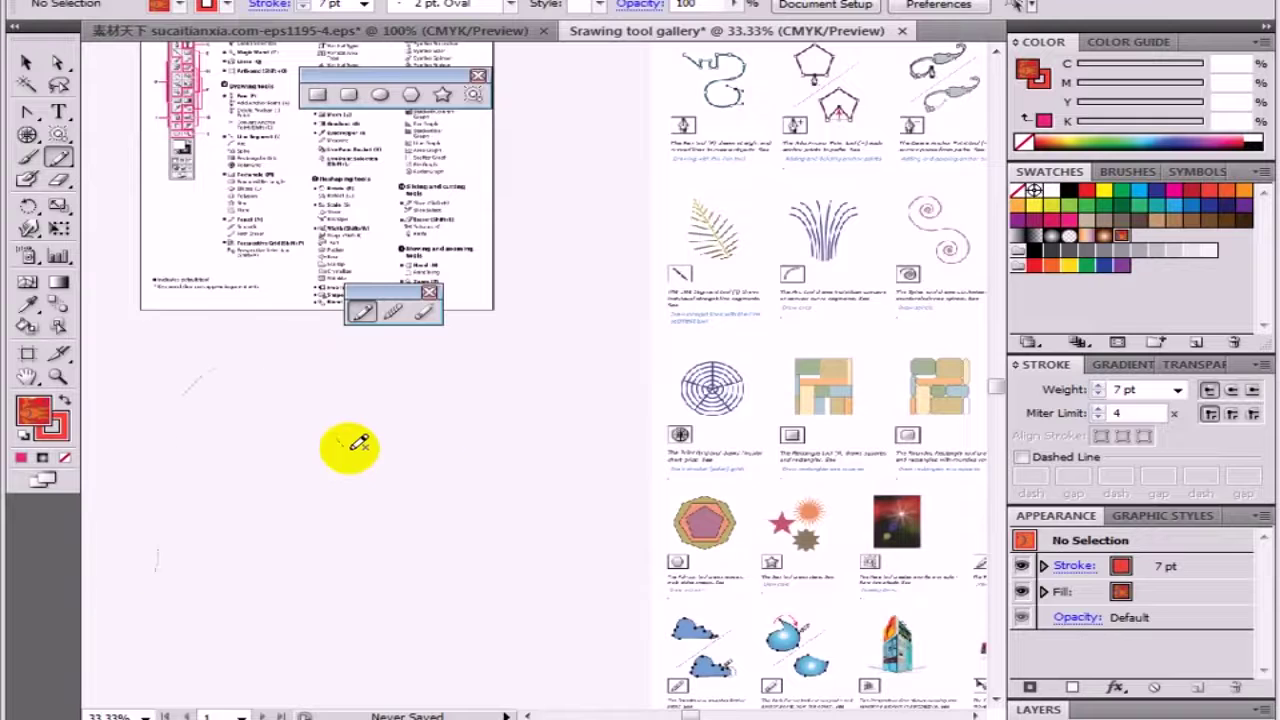
{"action": "left_click_drag", "start_coordinate": [358, 443], "coordinate": [143, 580]}
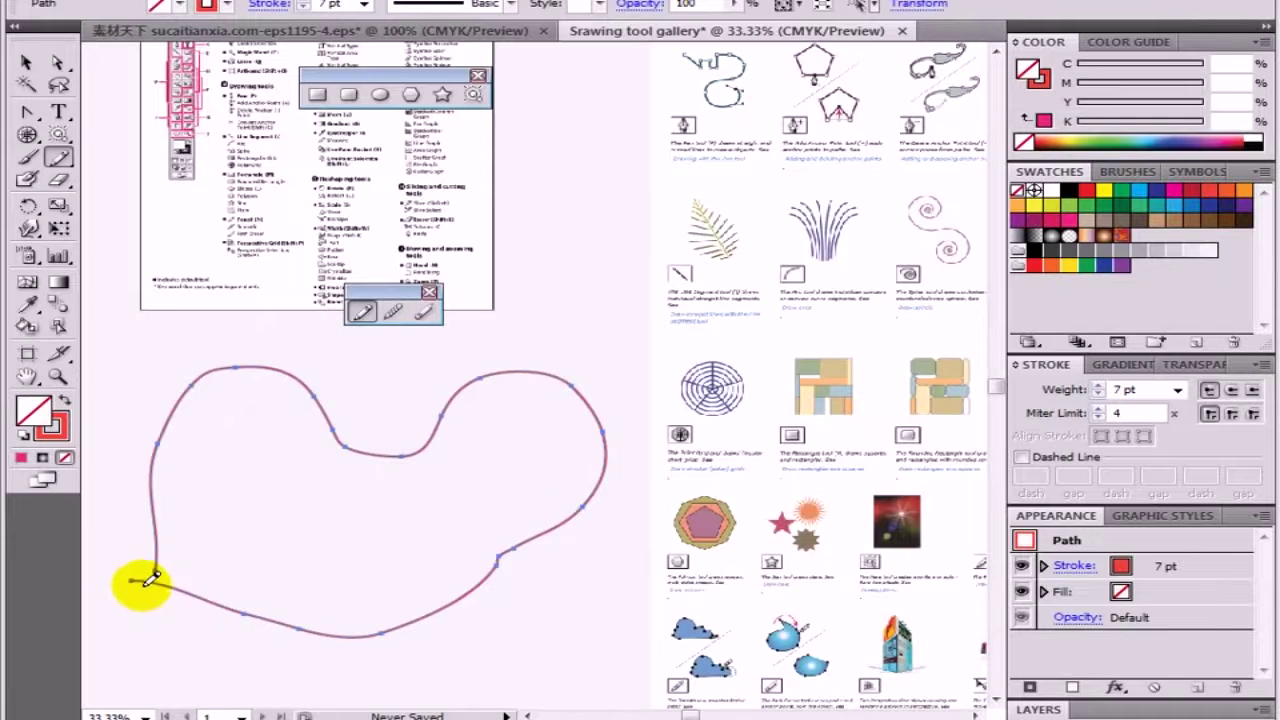
{"action": "left_click_drag", "start_coordinate": [343, 651], "coordinate": [608, 363]}
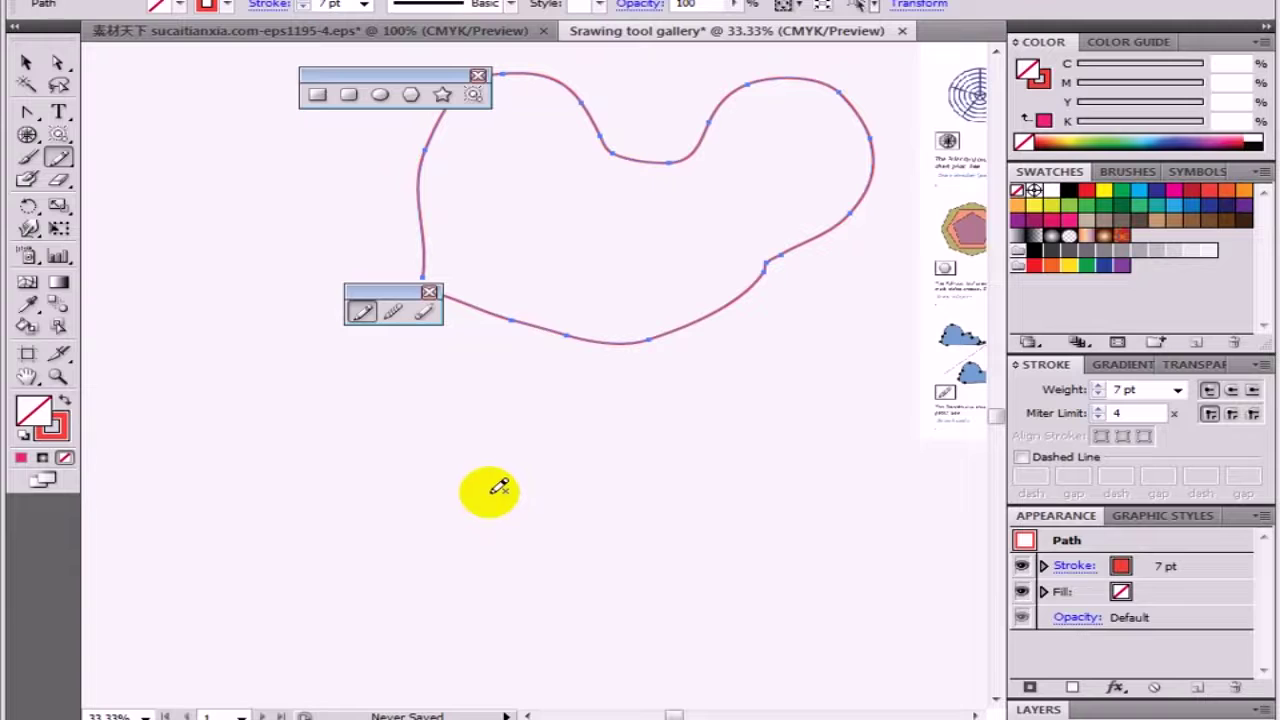
{"action": "left_click_drag", "start_coordinate": [408, 554], "coordinate": [326, 626]}
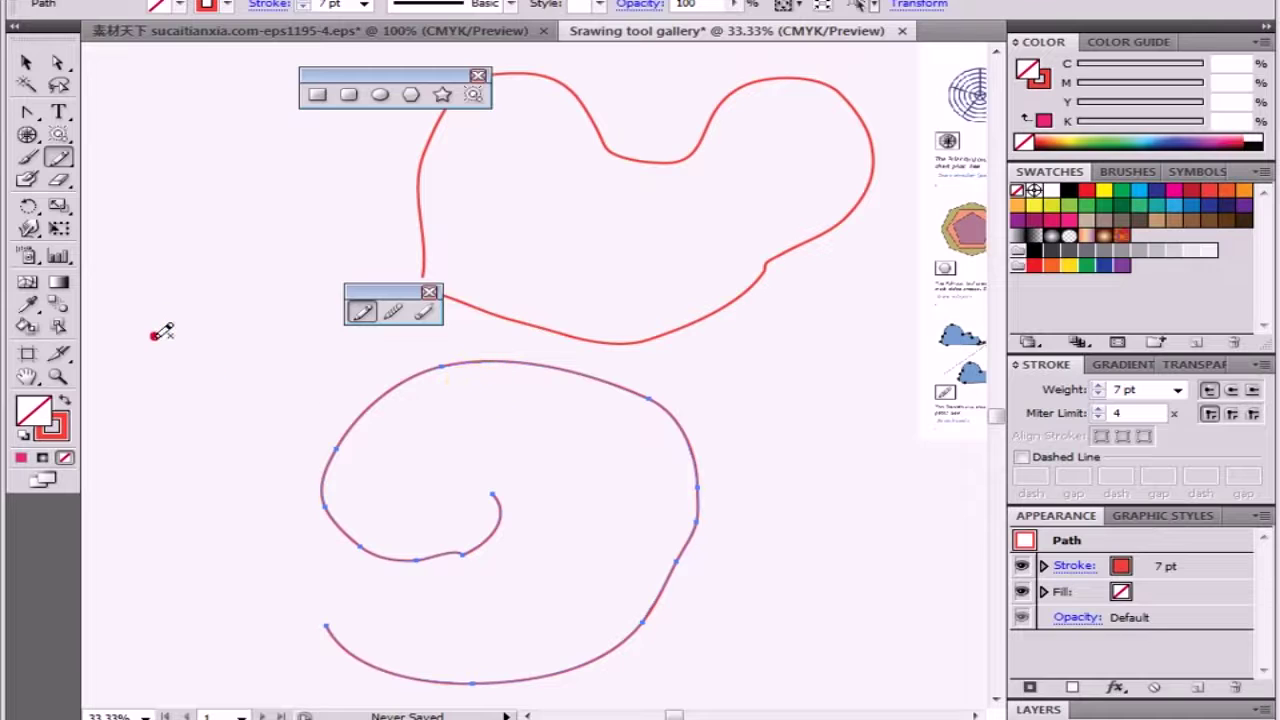
{"action": "left_click_drag", "start_coordinate": [162, 336], "coordinate": [286, 358]}
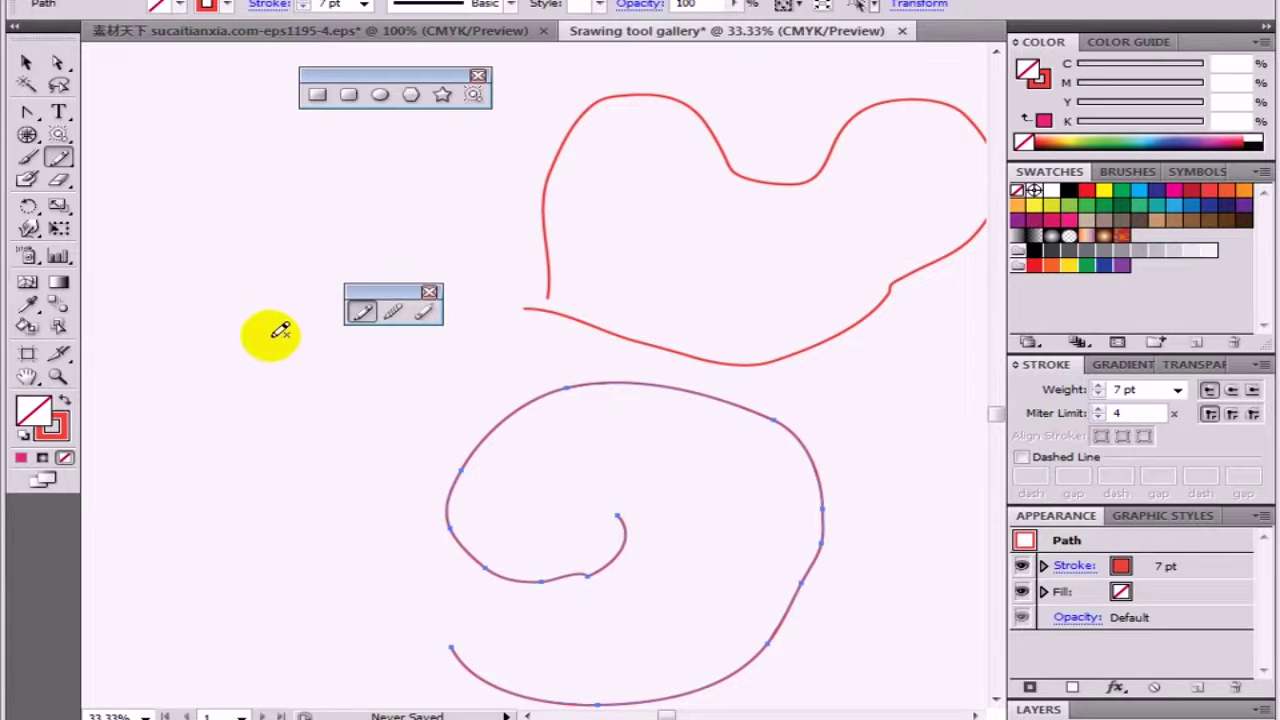
Step: Cancel the Rectangle size dialog without drawing and return to the Pencil tool
{"action": "left_click", "coordinate": [315, 95]}
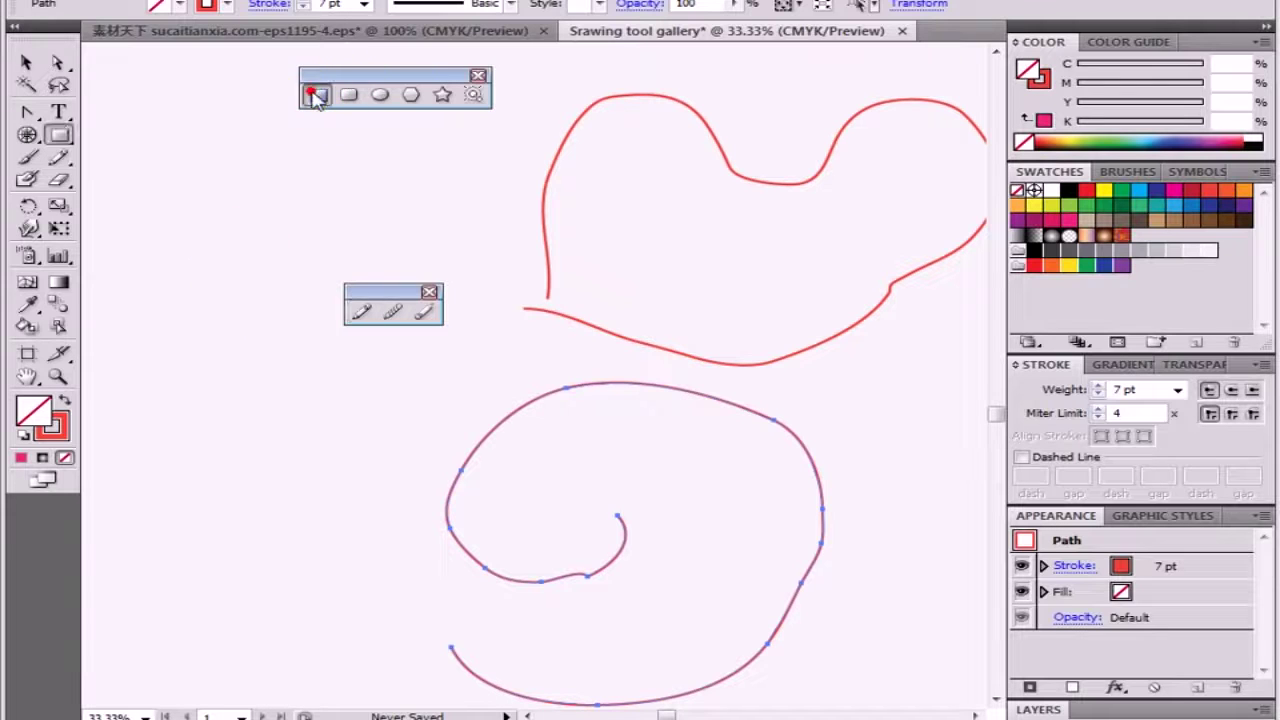
{"action": "left_click", "coordinate": [197, 242]}
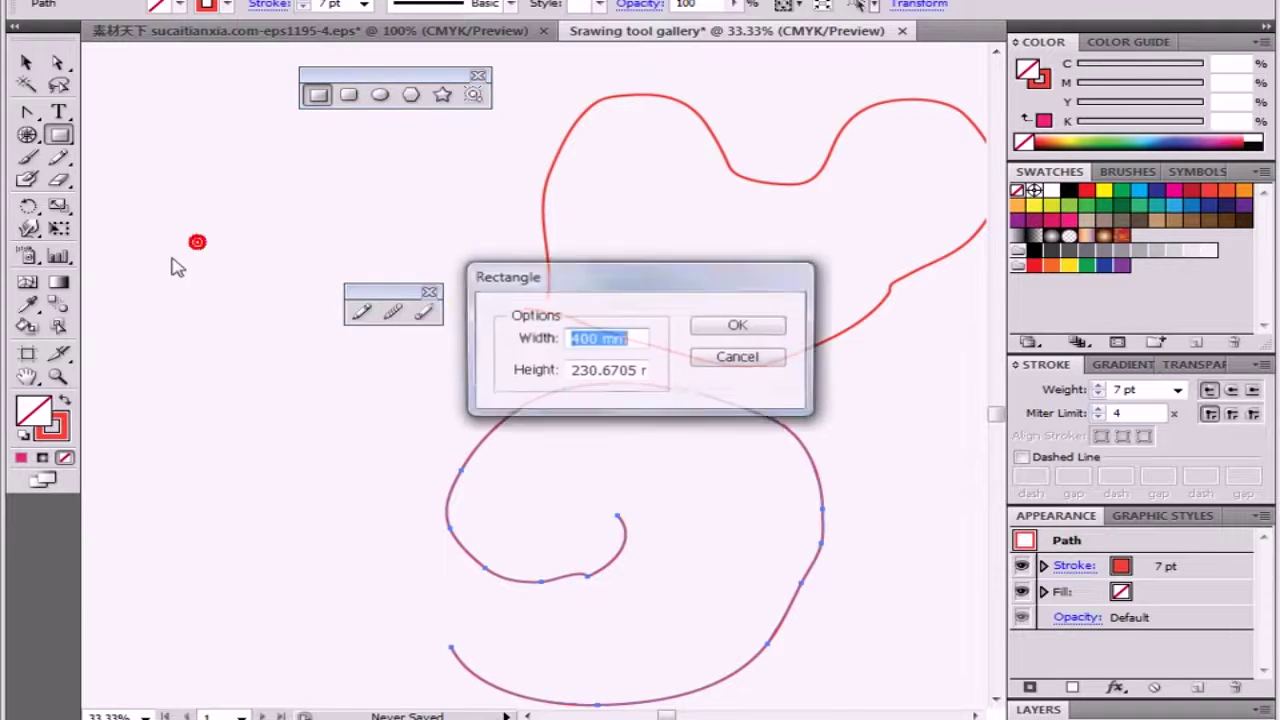
{"action": "left_click", "coordinate": [740, 358]}
{"action": "left_click", "coordinate": [360, 311]}
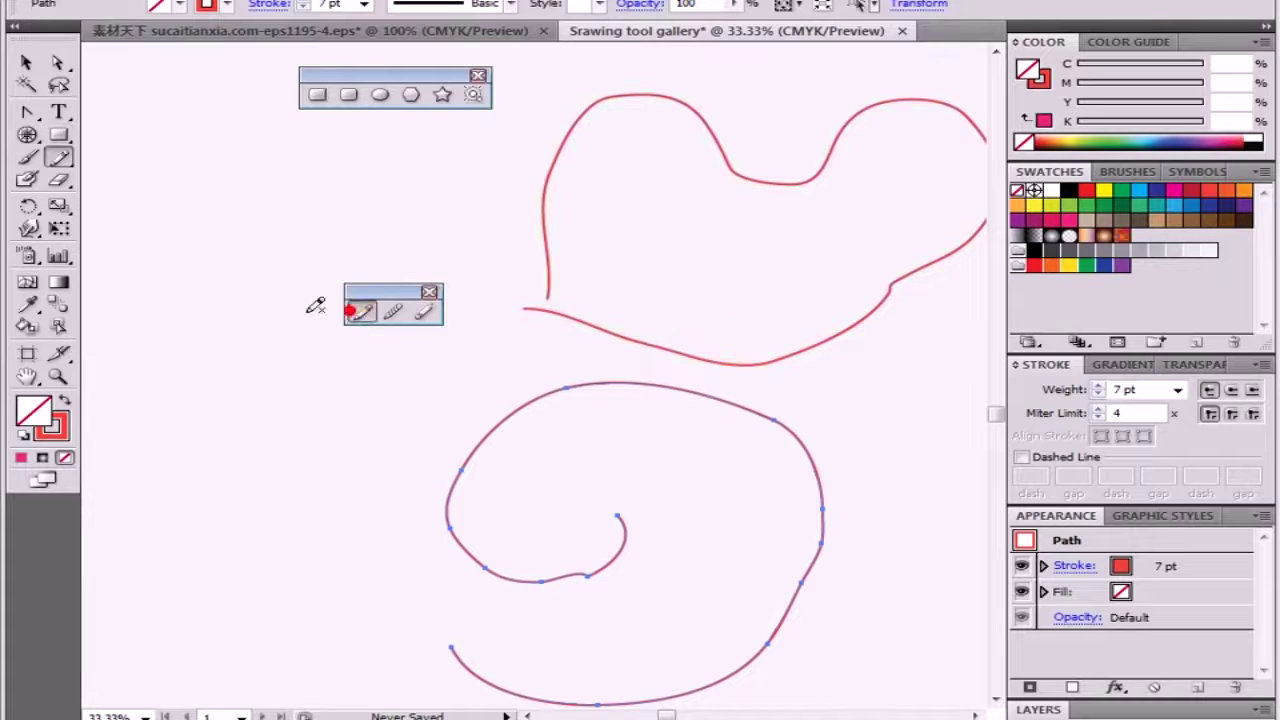
Step: Sketch a freehand spiral left of the wave and reshape it into a wide crescent
{"action": "left_click_drag", "start_coordinate": [255, 309], "coordinate": [253, 312]}
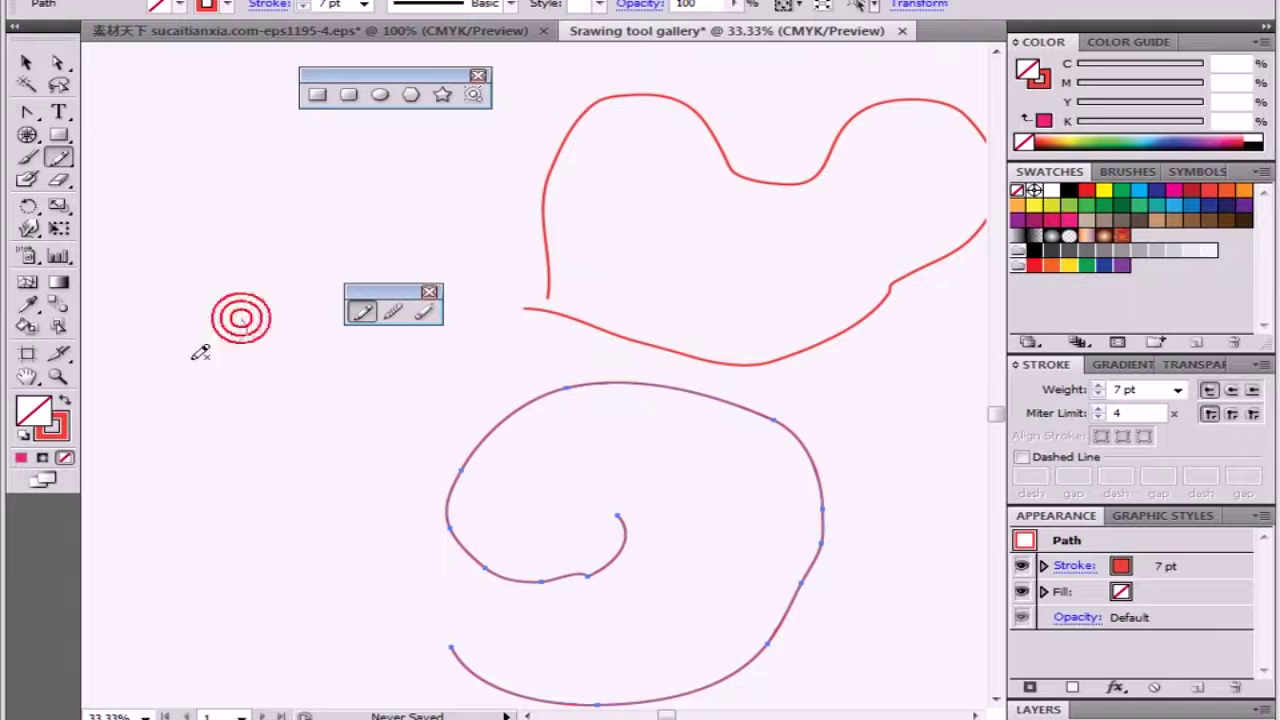
{"action": "left_click_drag", "start_coordinate": [197, 355], "coordinate": [180, 475]}
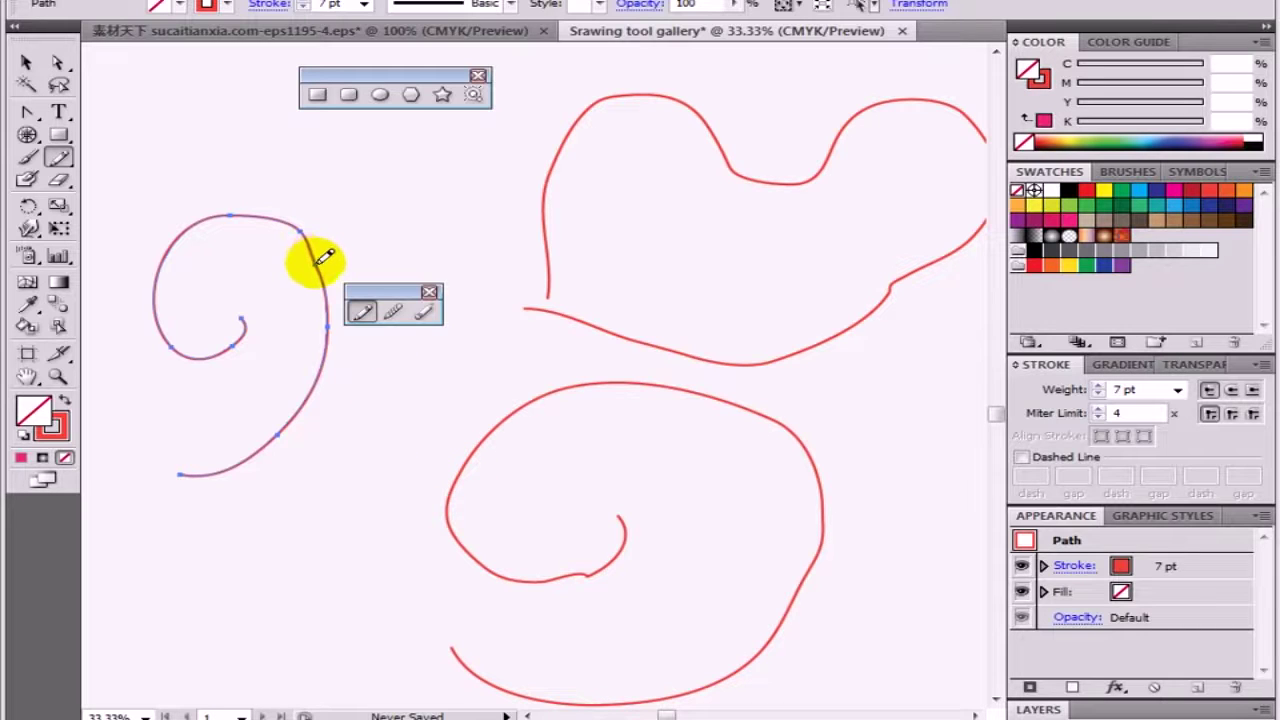
{"action": "left_click_drag", "start_coordinate": [317, 261], "coordinate": [90, 480]}
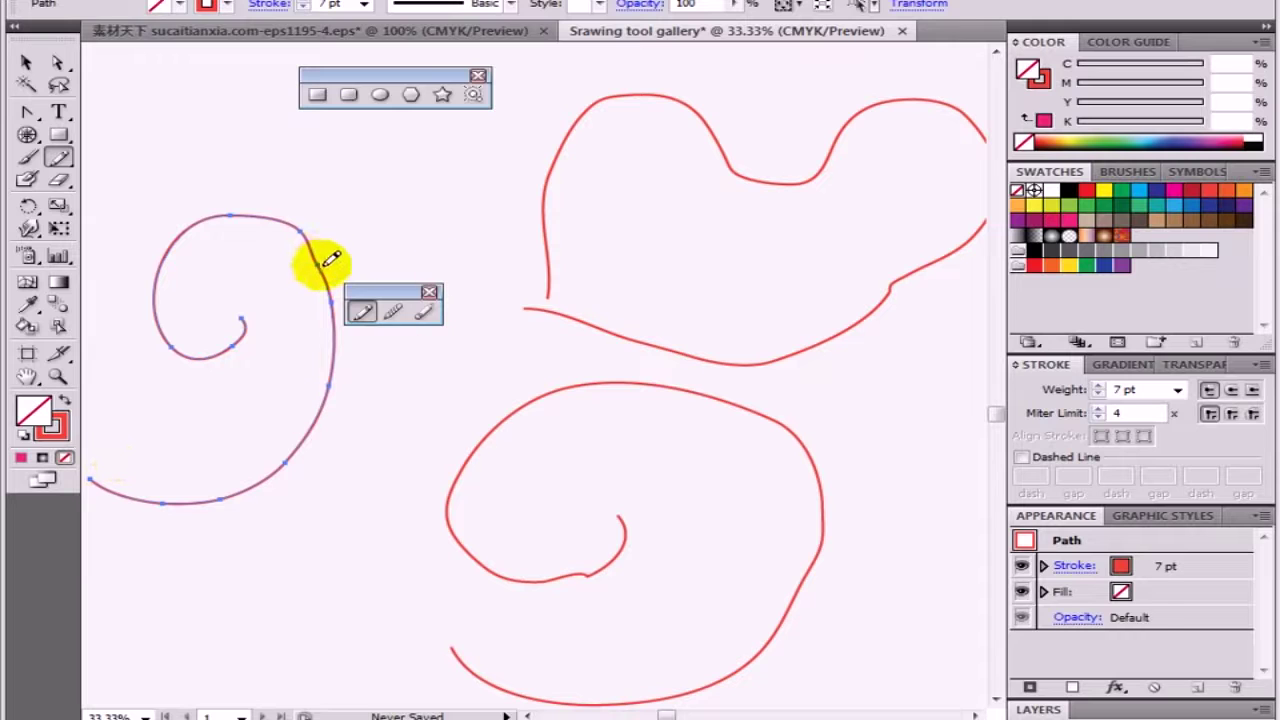
{"action": "left_click_drag", "start_coordinate": [320, 263], "coordinate": [82, 512]}
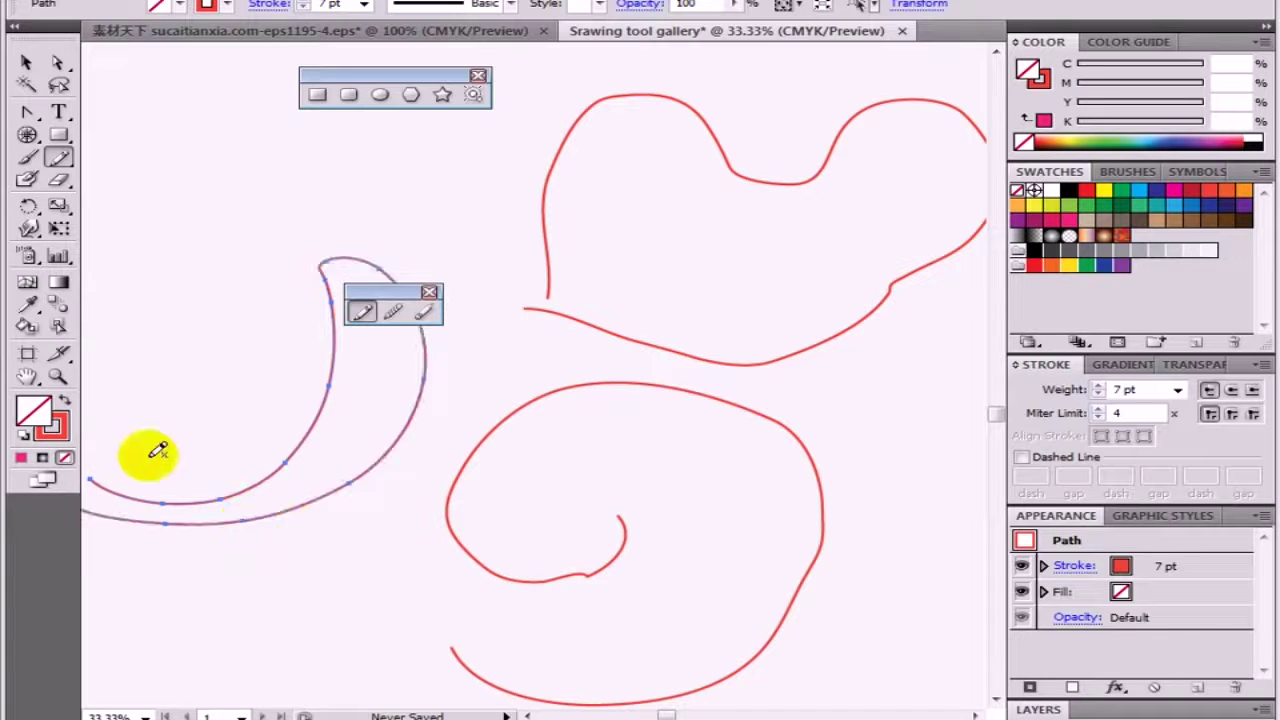
Step: Pan left to the text block and retrace the crescent's inner edge to its top
{"action": "left_click_drag", "start_coordinate": [300, 356], "coordinate": [410, 368]}
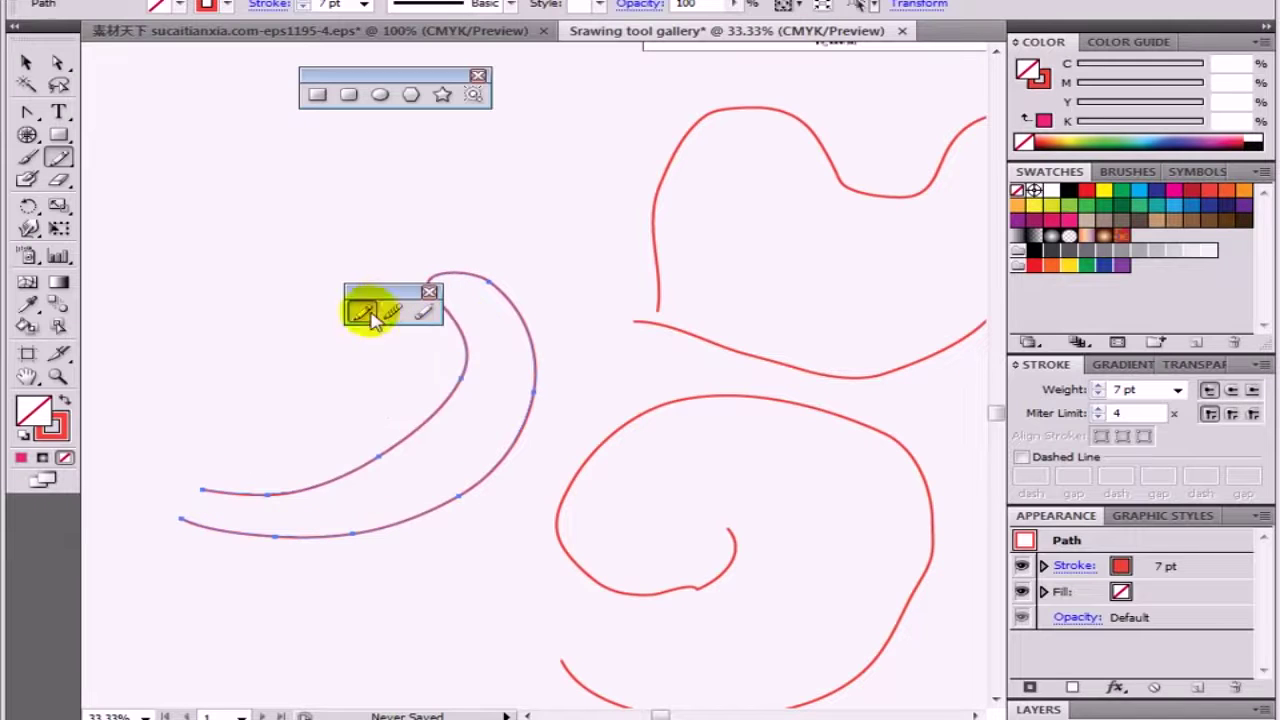
{"action": "left_click_drag", "start_coordinate": [426, 355], "coordinate": [408, 428]}
{"action": "mouse_move", "coordinate": [483, 337]}
{"action": "left_mouse_down"}
{"action": "mouse_move", "coordinate": [208, 608]}
{"action": "mouse_move", "coordinate": [152, 568]}
{"action": "left_mouse_up"}
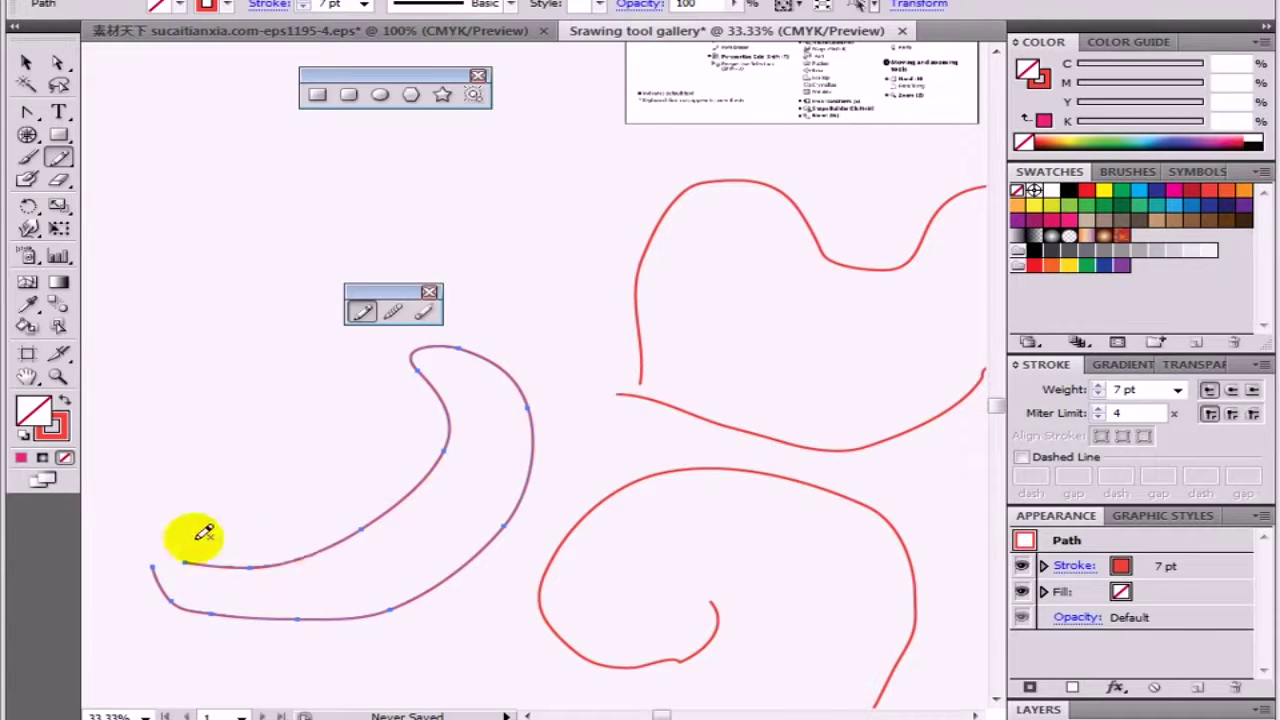
{"action": "mouse_move", "coordinate": [185, 564]}
{"action": "left_mouse_down"}
{"action": "mouse_move", "coordinate": [437, 347]}
{"action": "mouse_move", "coordinate": [418, 360]}
{"action": "left_mouse_up"}
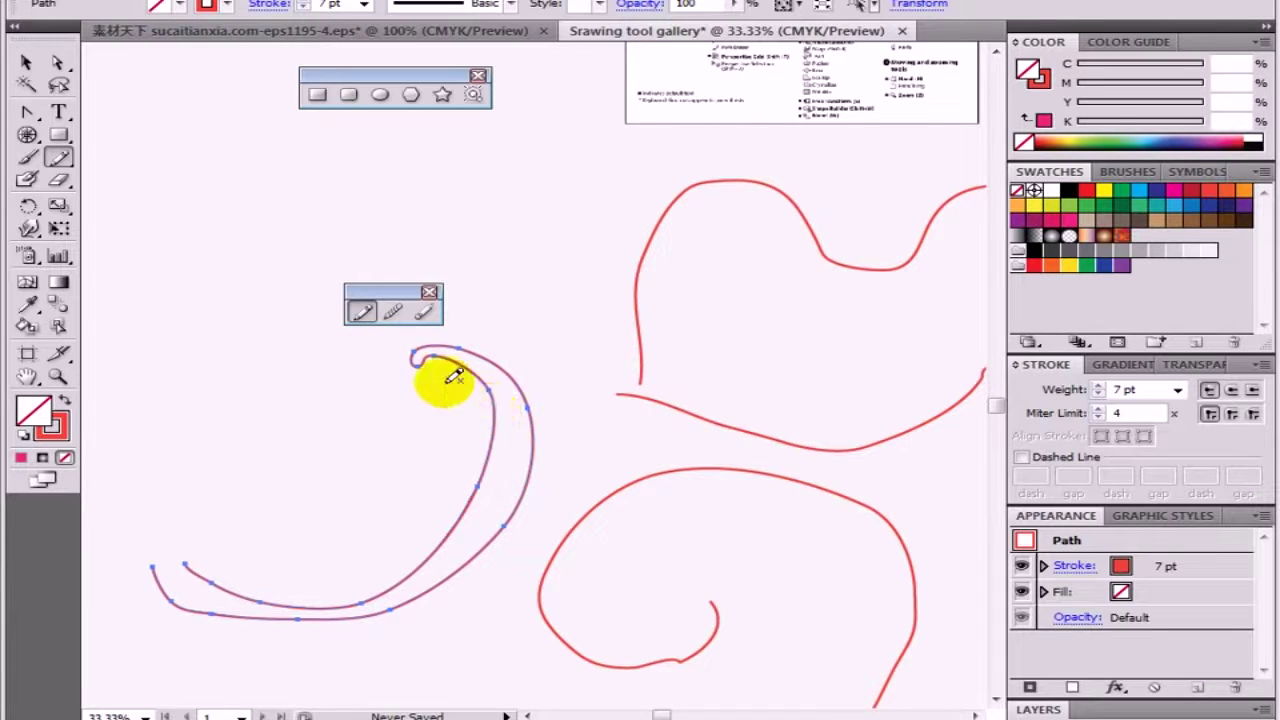
Step: Extend the curve's end into hooked loops, with the left loop climbing higher
{"action": "scroll", "coordinate": [400, 420], "scroll_direction": "right", "scroll_amount": 3}
{"action": "scroll", "coordinate": [400, 420], "scroll_direction": "up", "scroll_amount": 3}
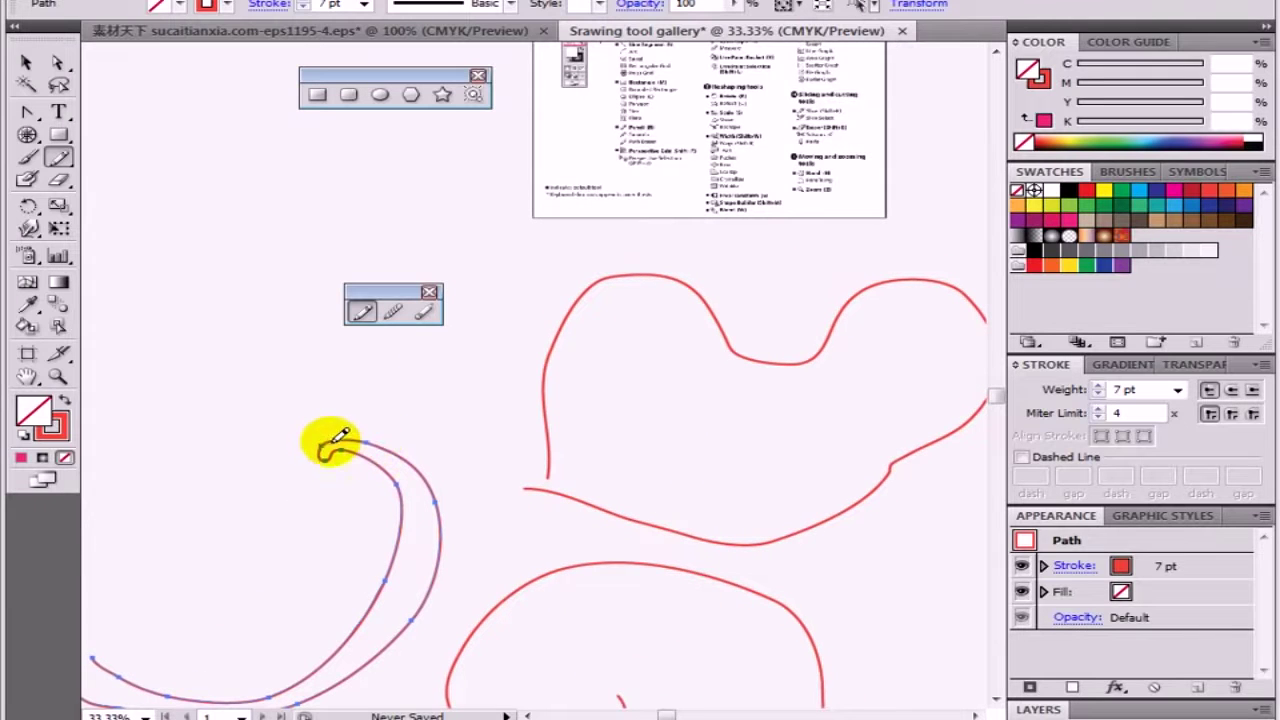
{"action": "left_click_drag", "start_coordinate": [330, 440], "coordinate": [520, 486]}
{"action": "left_click_drag", "start_coordinate": [436, 549], "coordinate": [604, 497]}
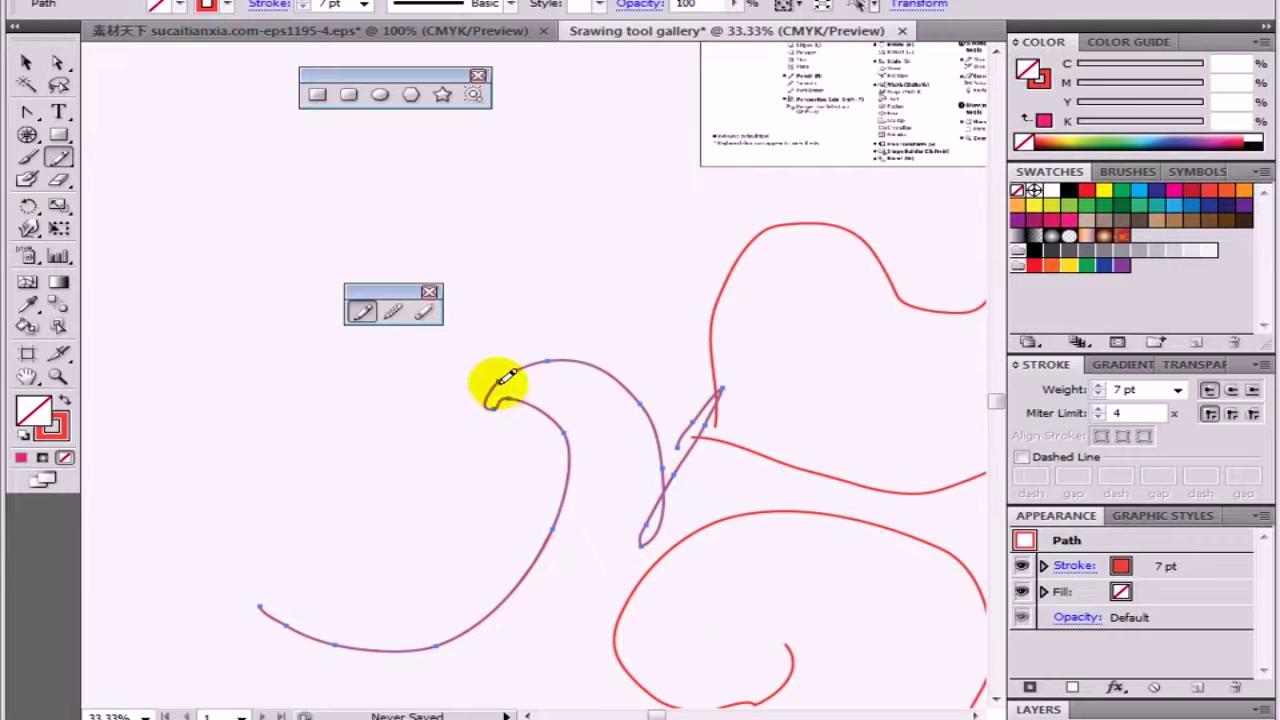
{"action": "mouse_move", "coordinate": [496, 381]}
{"action": "left_mouse_down"}
{"action": "mouse_move", "coordinate": [380, 368]}
{"action": "mouse_move", "coordinate": [448, 260]}
{"action": "left_mouse_up"}
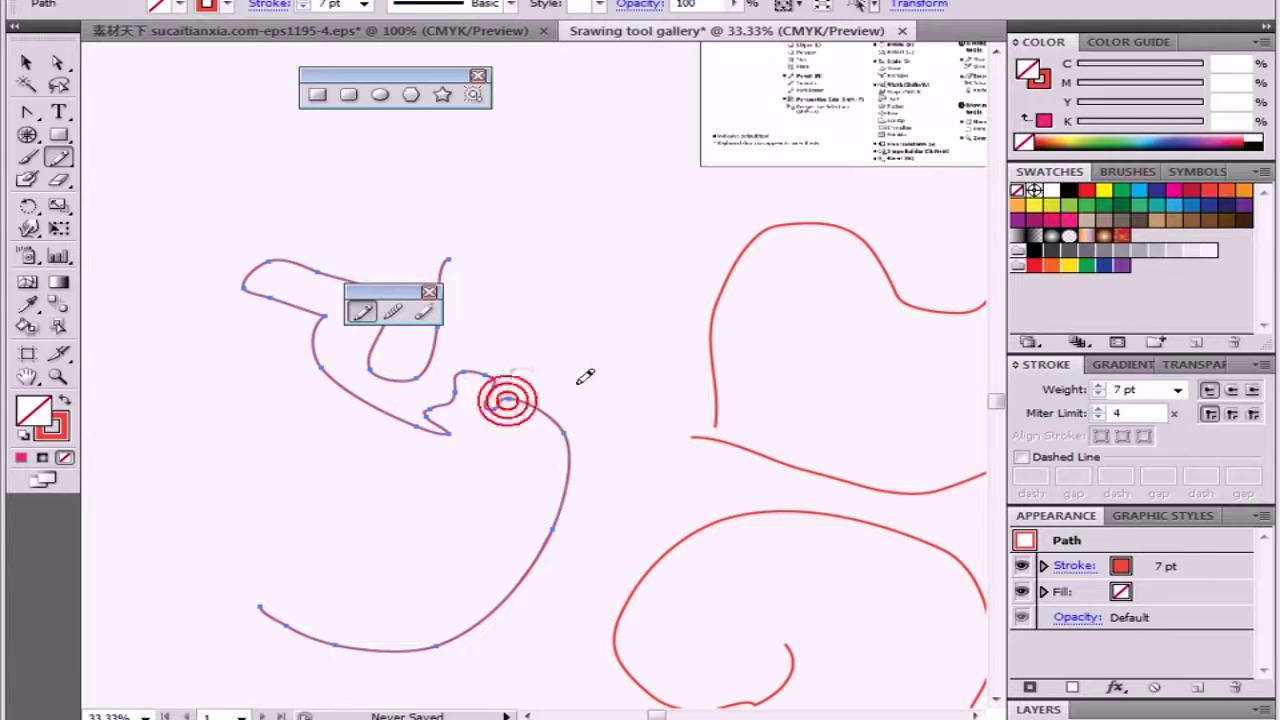
{"action": "left_click_drag", "start_coordinate": [585, 376], "coordinate": [628, 286]}
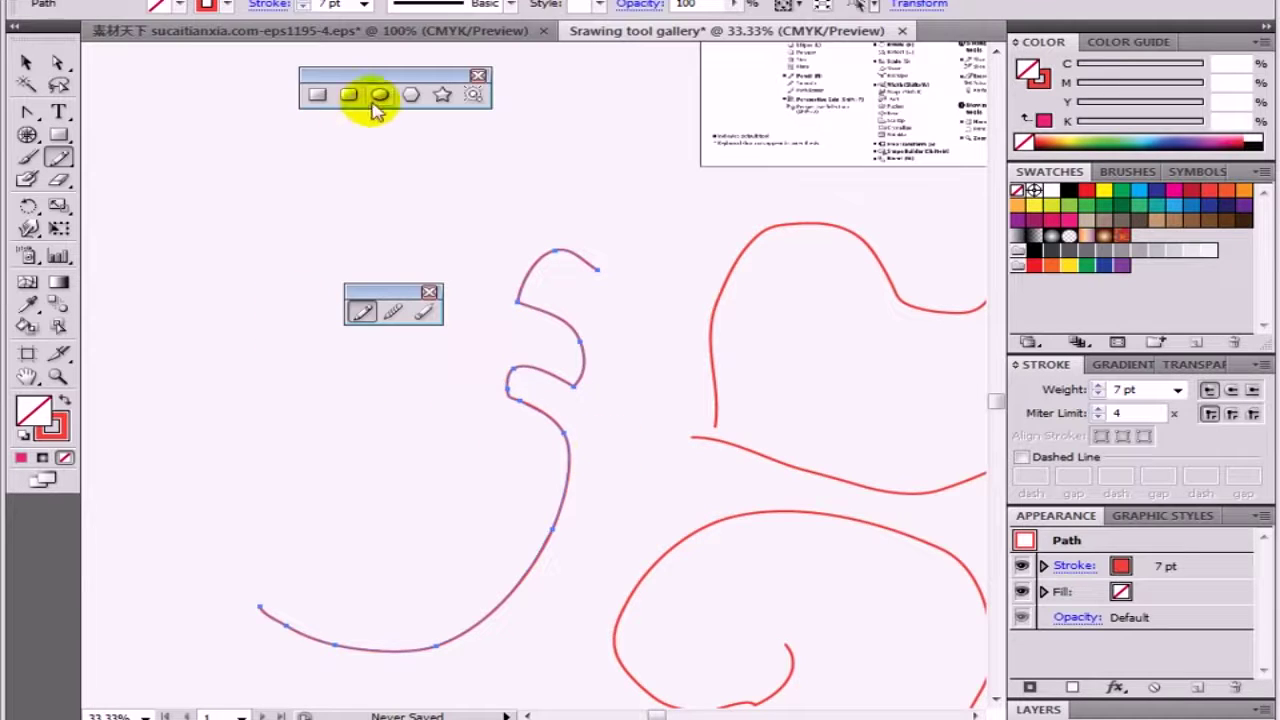
{"action": "left_click", "coordinate": [317, 94]}
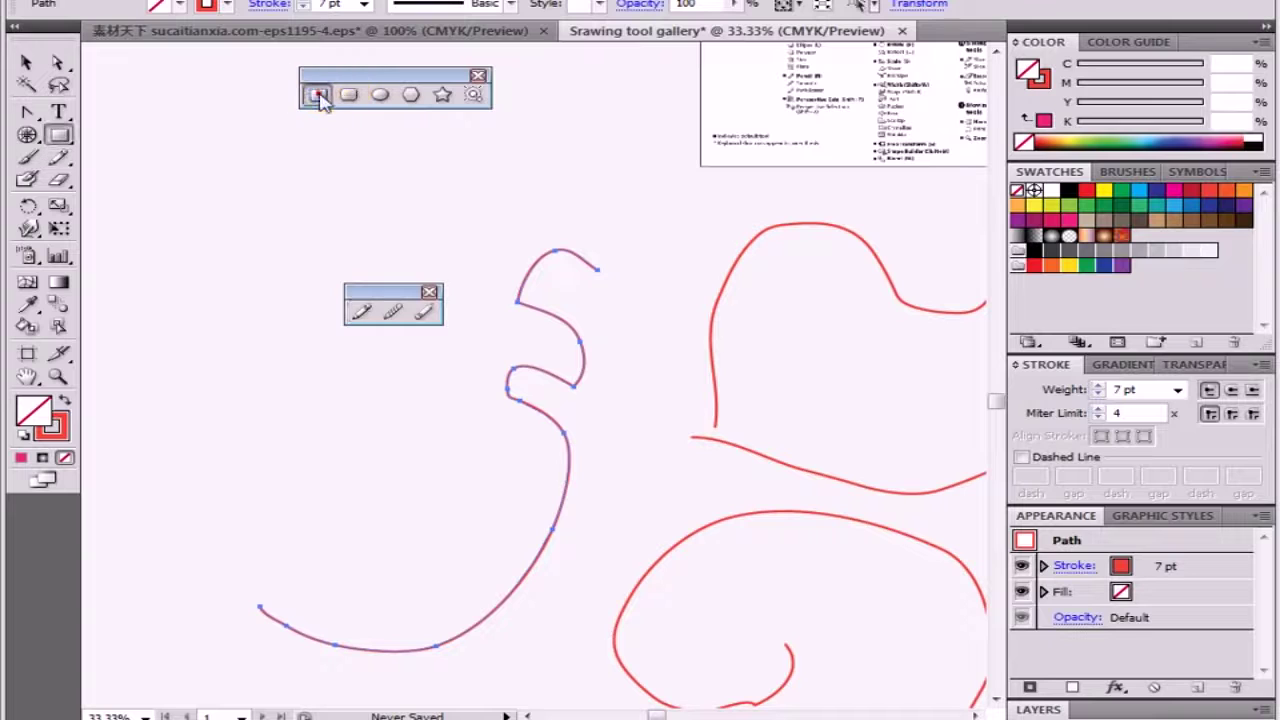
{"action": "left_click_drag", "start_coordinate": [208, 269], "coordinate": [430, 462]}
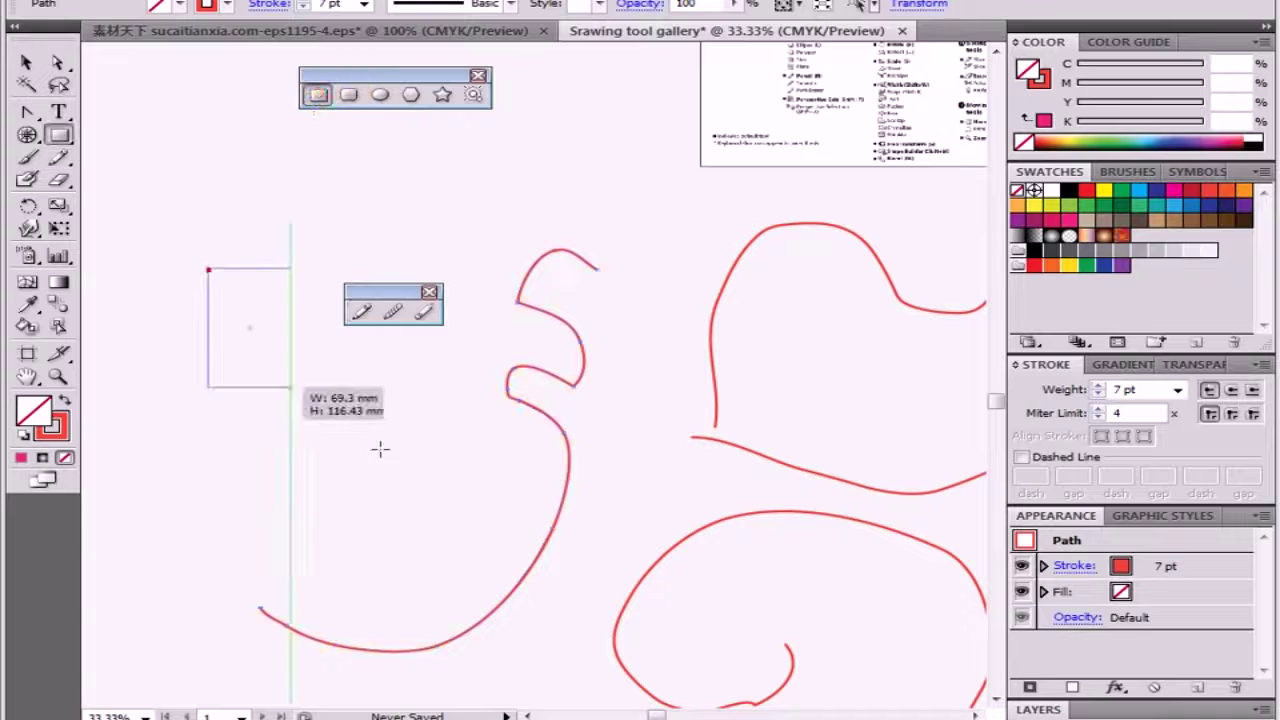
{"action": "left_click", "coordinate": [358, 312]}
{"action": "left_click_drag", "start_coordinate": [214, 458], "coordinate": [218, 270]}
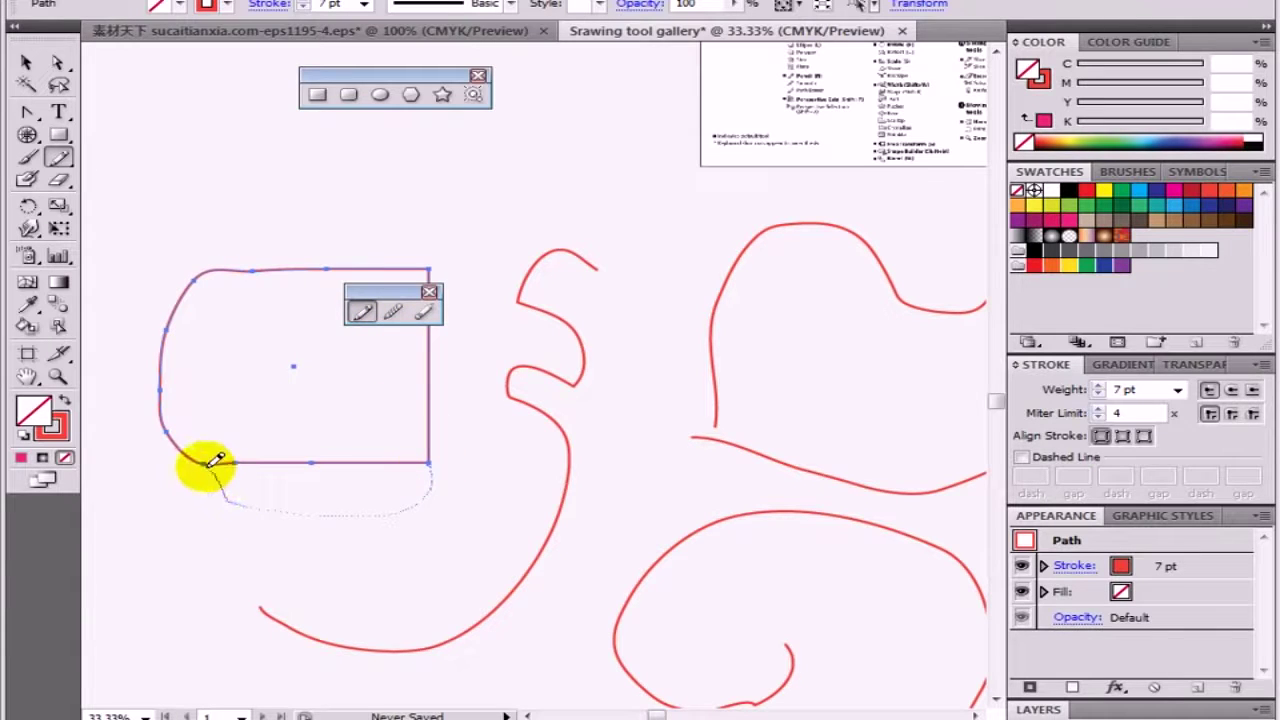
{"action": "left_click_drag", "start_coordinate": [411, 503], "coordinate": [212, 462]}
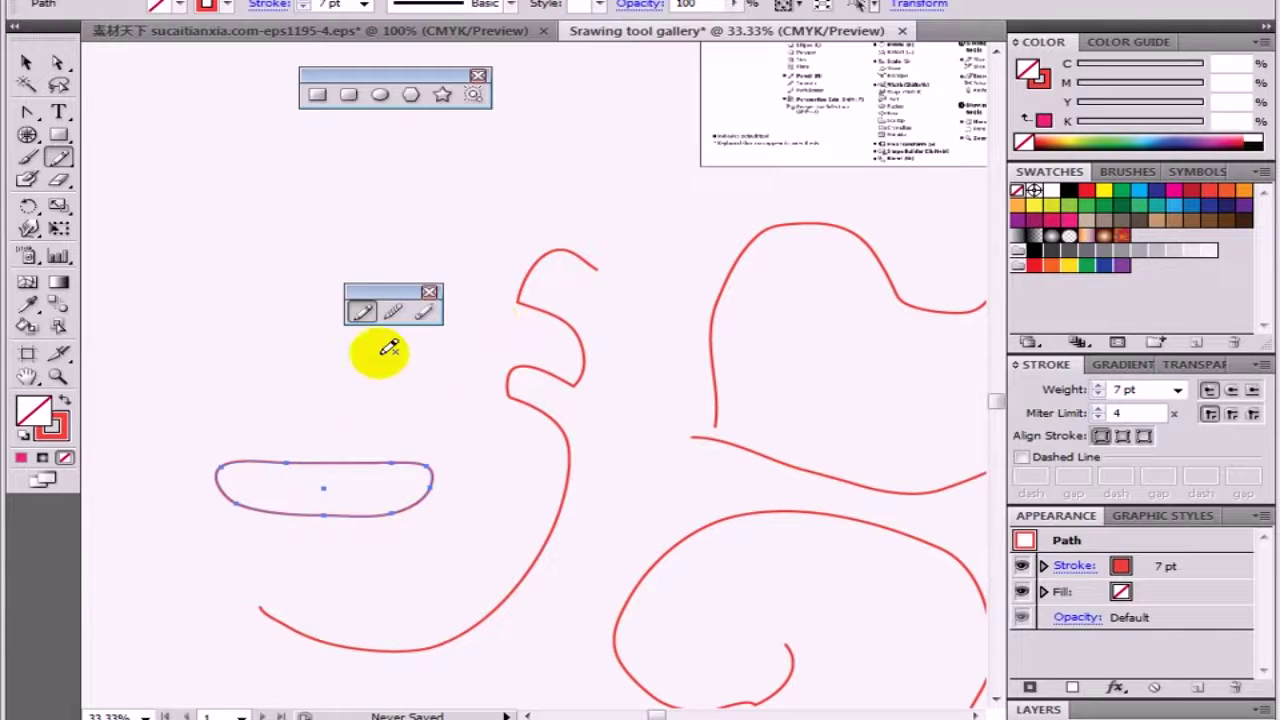
{"action": "mouse_move", "coordinate": [310, 424]}
{"action": "left_mouse_down"}
{"action": "mouse_move", "coordinate": [203, 468]}
{"action": "mouse_move", "coordinate": [238, 467]}
{"action": "left_mouse_up"}
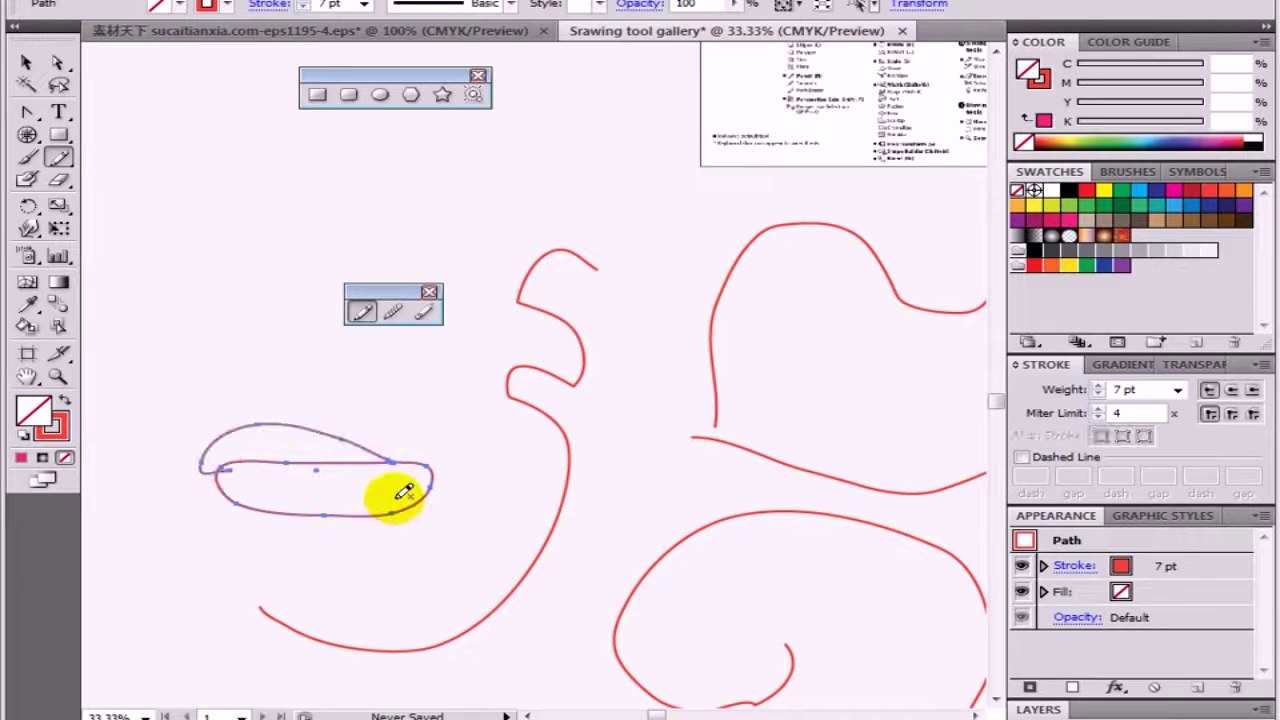
{"action": "key", "text": "Delete"}
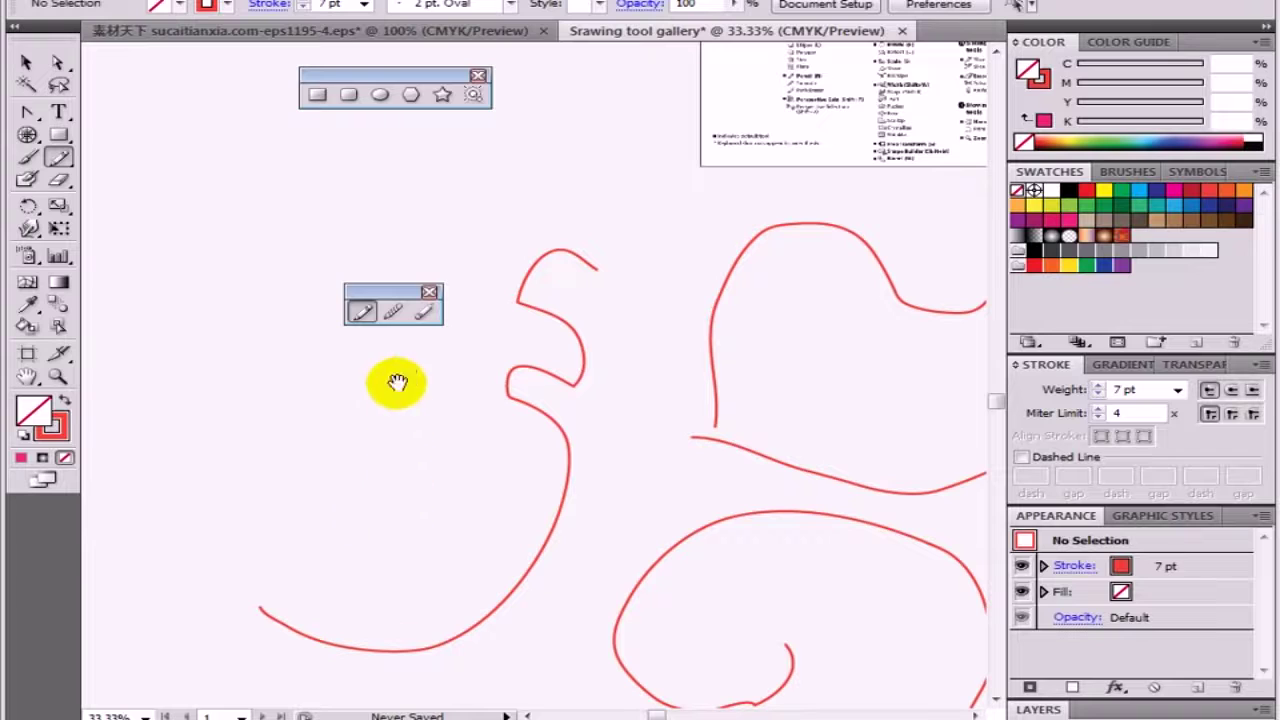
Step: Draw a ten-sided polygon at top-left and round its lower-right edge freehand
{"action": "left_click", "coordinate": [410, 95]}
{"action": "left_click_drag", "start_coordinate": [171, 166], "coordinate": [224, 229]}
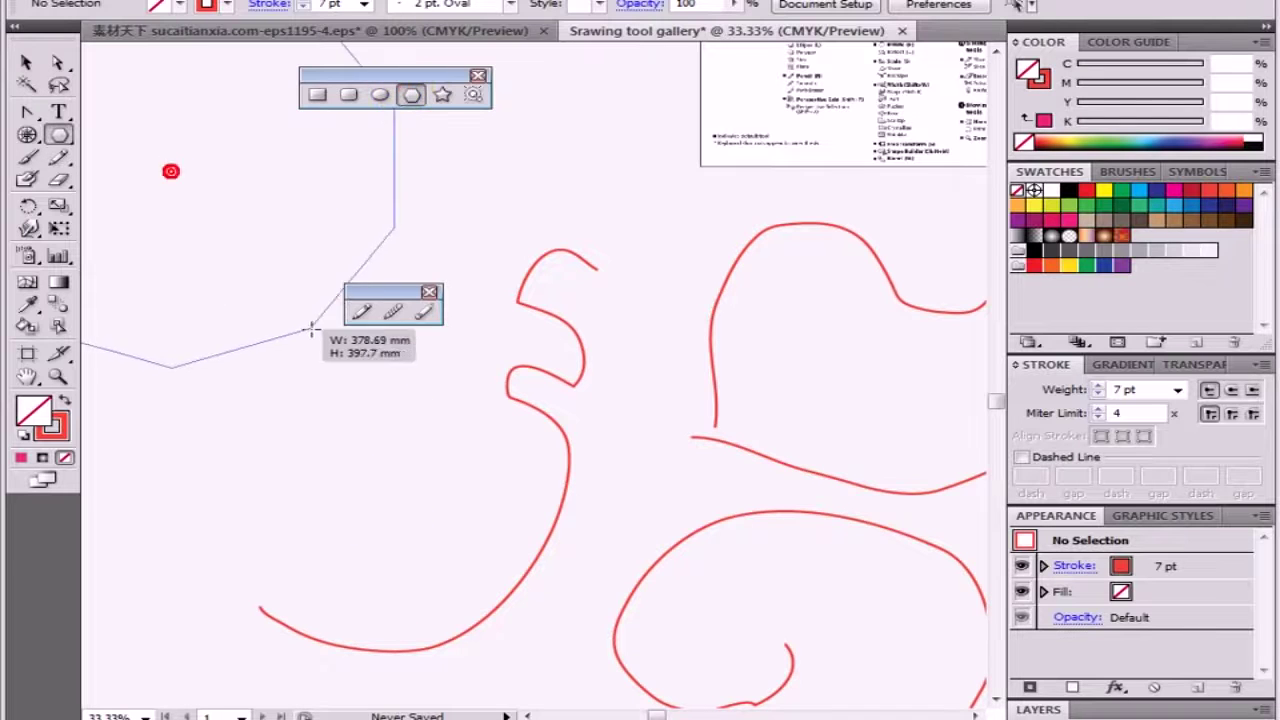
{"action": "left_click", "coordinate": [360, 311]}
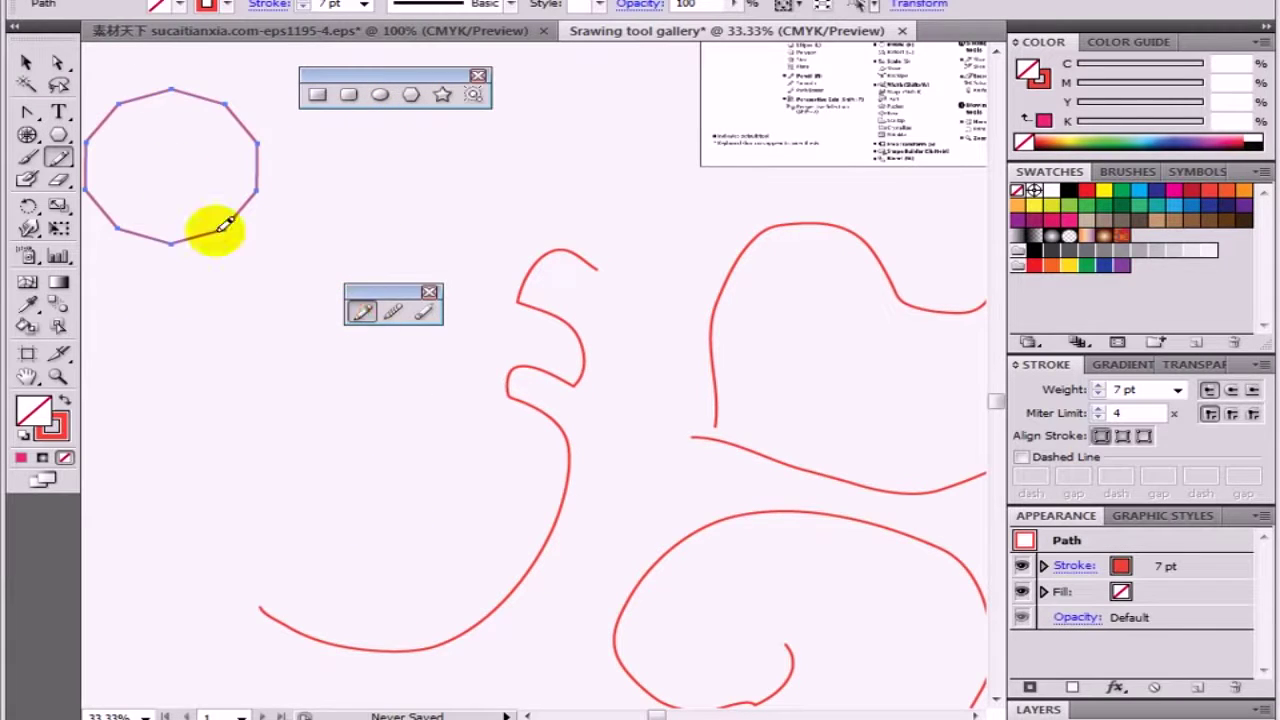
{"action": "mouse_move", "coordinate": [228, 224]}
{"action": "left_mouse_down"}
{"action": "mouse_move", "coordinate": [172, 250]}
{"action": "mouse_move", "coordinate": [178, 241]}
{"action": "left_mouse_up"}
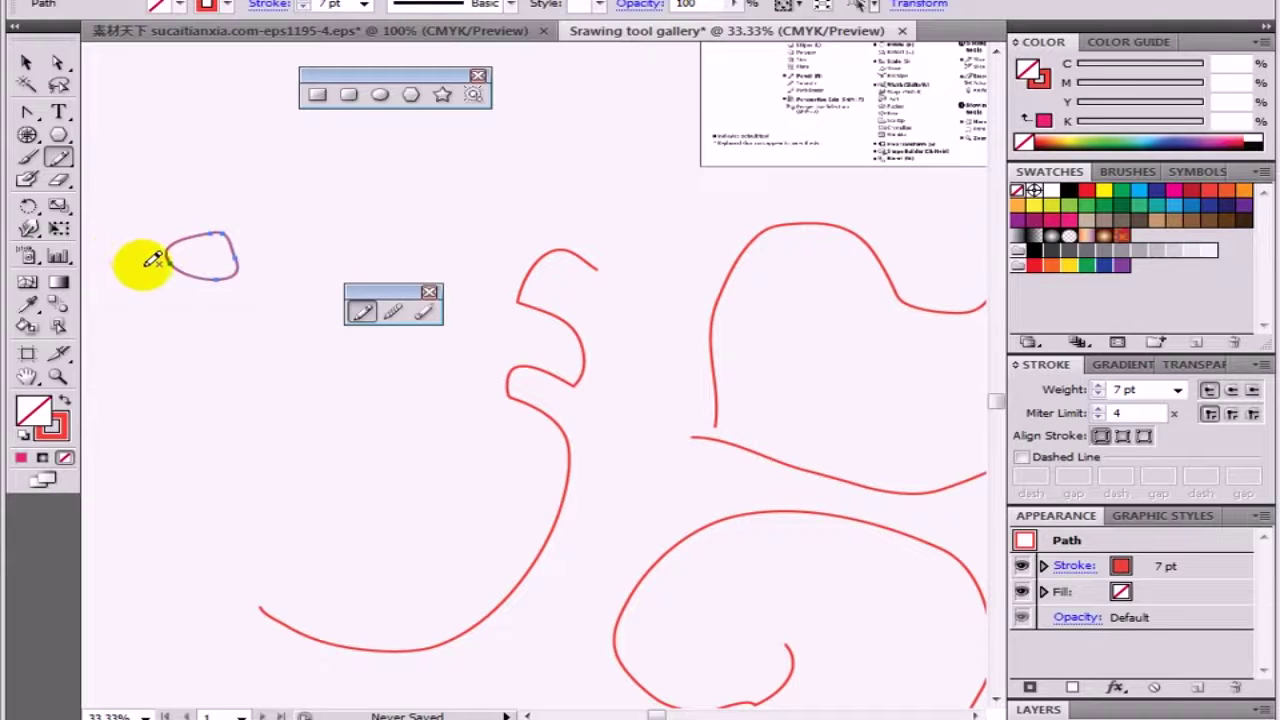
{"action": "key", "text": "ctrl+z"}
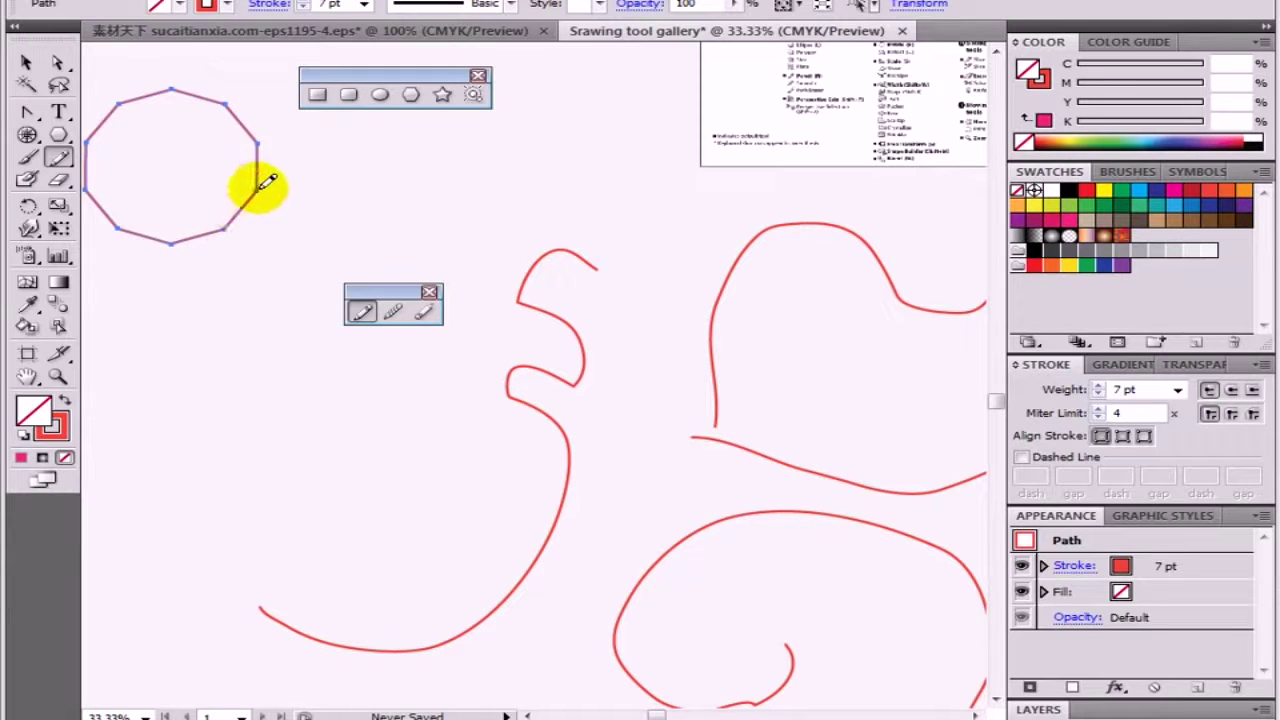
{"action": "left_click_drag", "start_coordinate": [264, 186], "coordinate": [108, 212]}
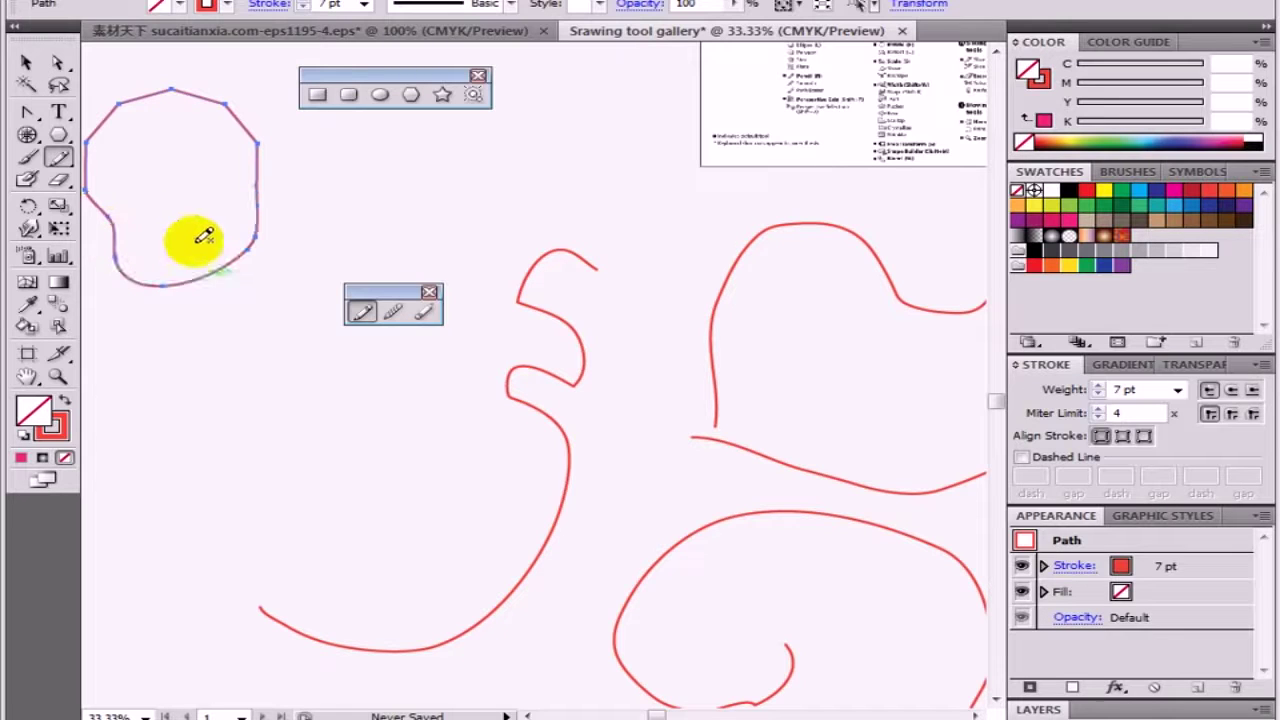
Step: Add a curved lobe beneath the rounded shape and close it into the outline
{"action": "left_click_drag", "start_coordinate": [258, 230], "coordinate": [257, 300]}
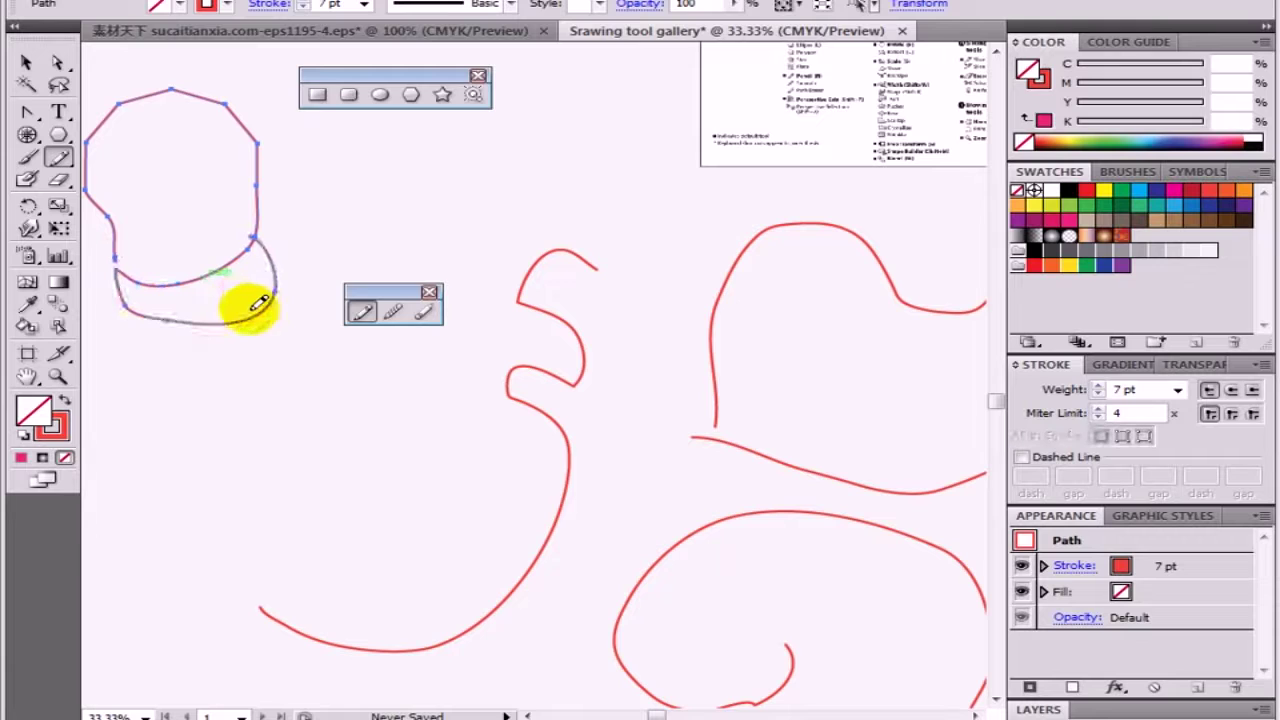
{"action": "key", "text": "v"}
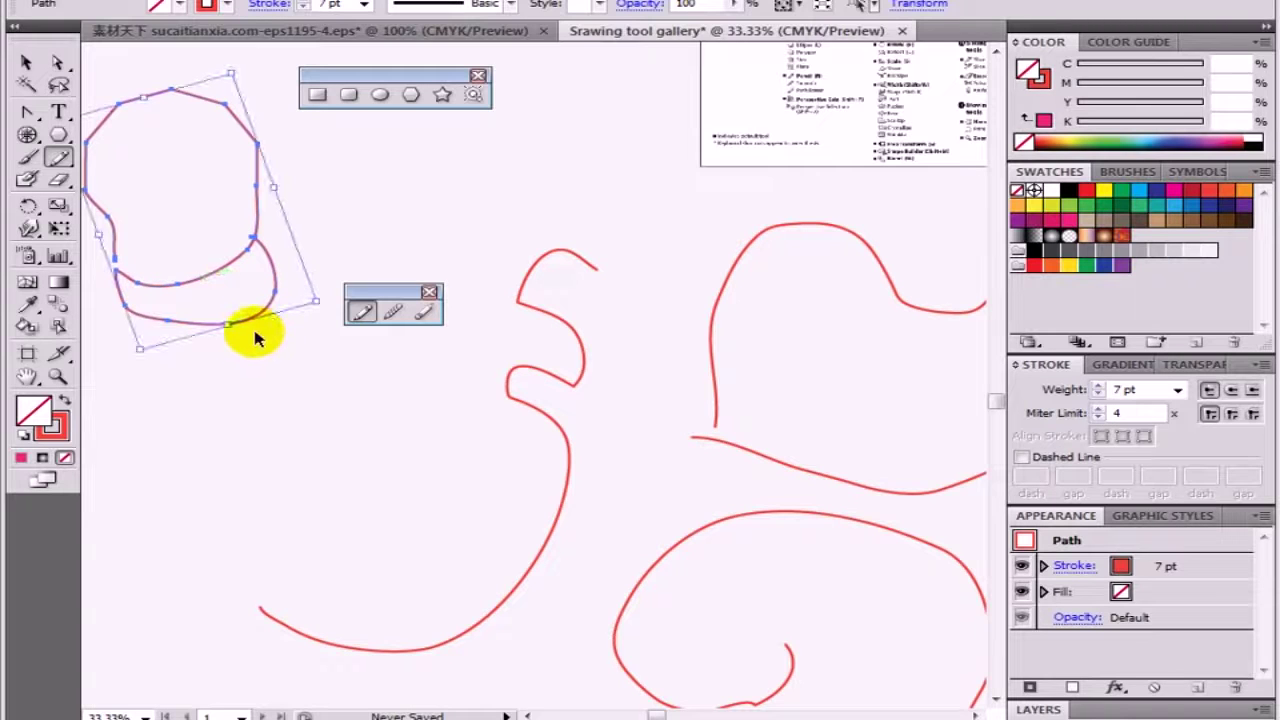
{"action": "key", "text": "ctrl+z"}
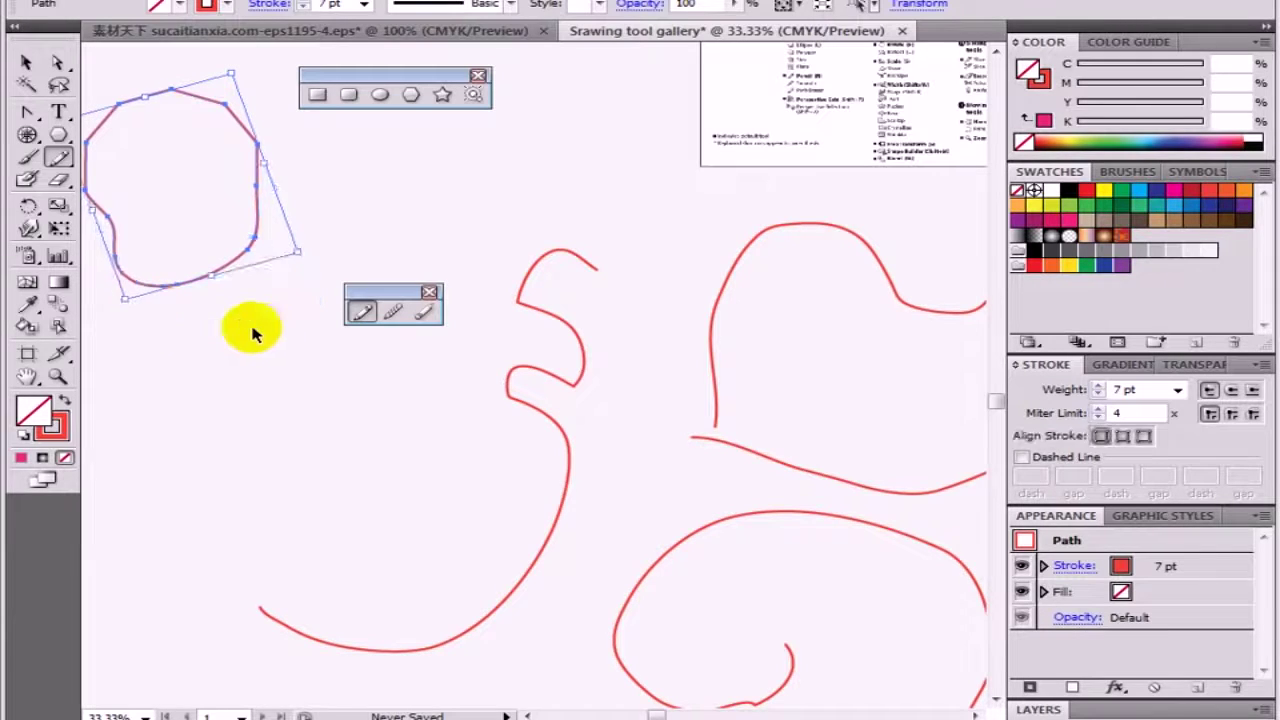
{"action": "key", "text": "n"}
{"action": "mouse_move", "coordinate": [263, 239]}
{"action": "left_mouse_down"}
{"action": "mouse_move", "coordinate": [183, 346]}
{"action": "mouse_move", "coordinate": [116, 276]}
{"action": "mouse_move", "coordinate": [116, 258]}
{"action": "left_mouse_up"}
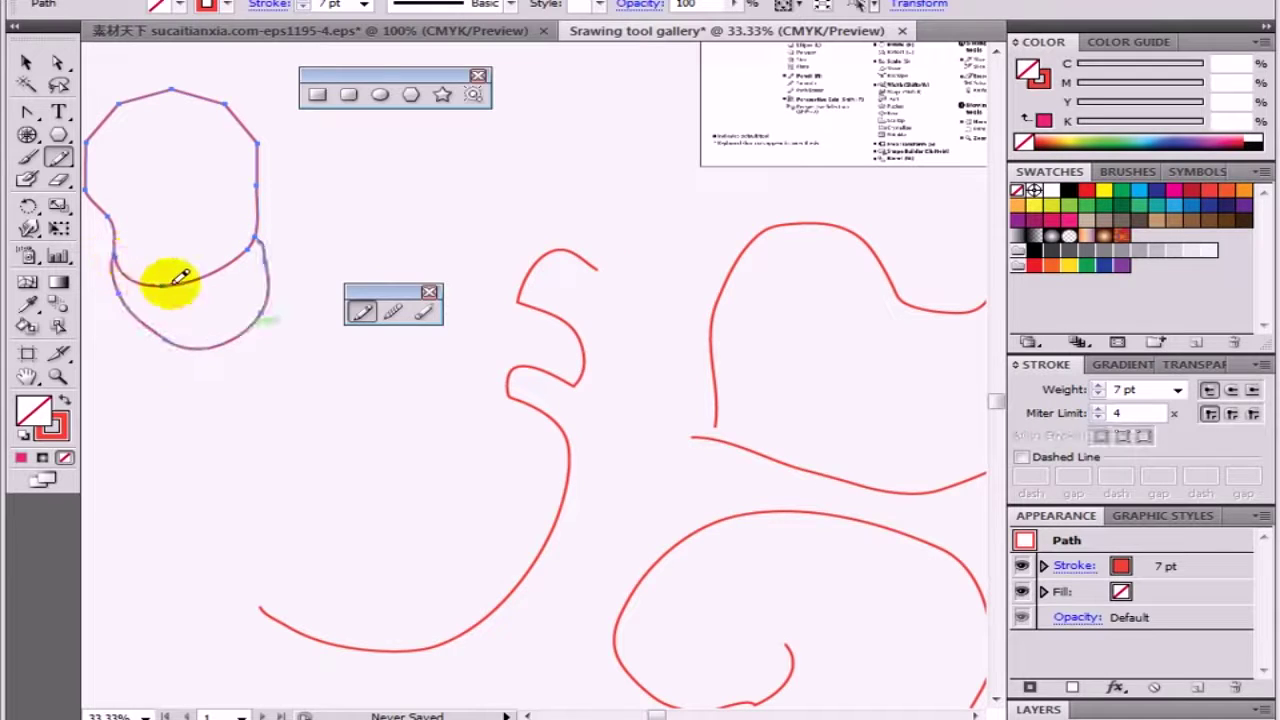
{"action": "mouse_move", "coordinate": [253, 237]}
{"action": "left_mouse_down"}
{"action": "mouse_move", "coordinate": [237, 100]}
{"action": "mouse_move", "coordinate": [214, 134]}
{"action": "left_mouse_up"}
{"action": "left_click_drag", "start_coordinate": [298, 343], "coordinate": [443, 543]}
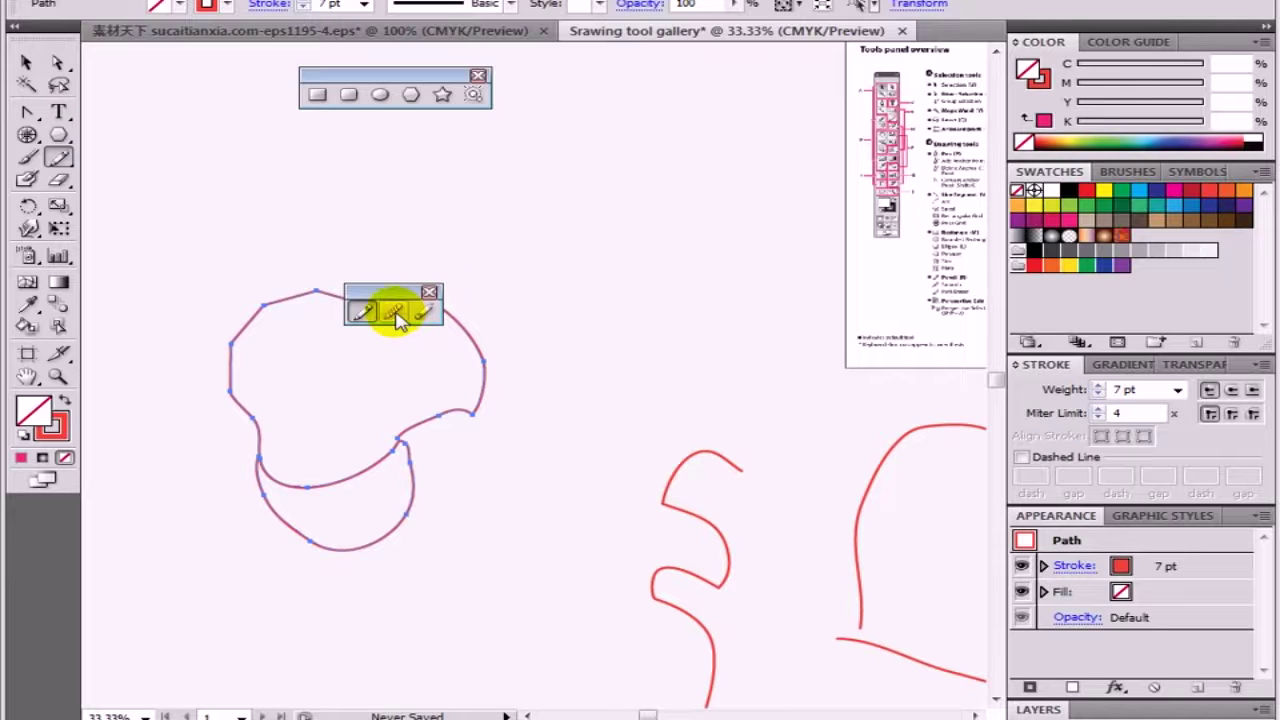
Step: Pan to clear room above the blob and draw a freehand zigzag line across it
{"action": "left_click", "coordinate": [396, 313]}
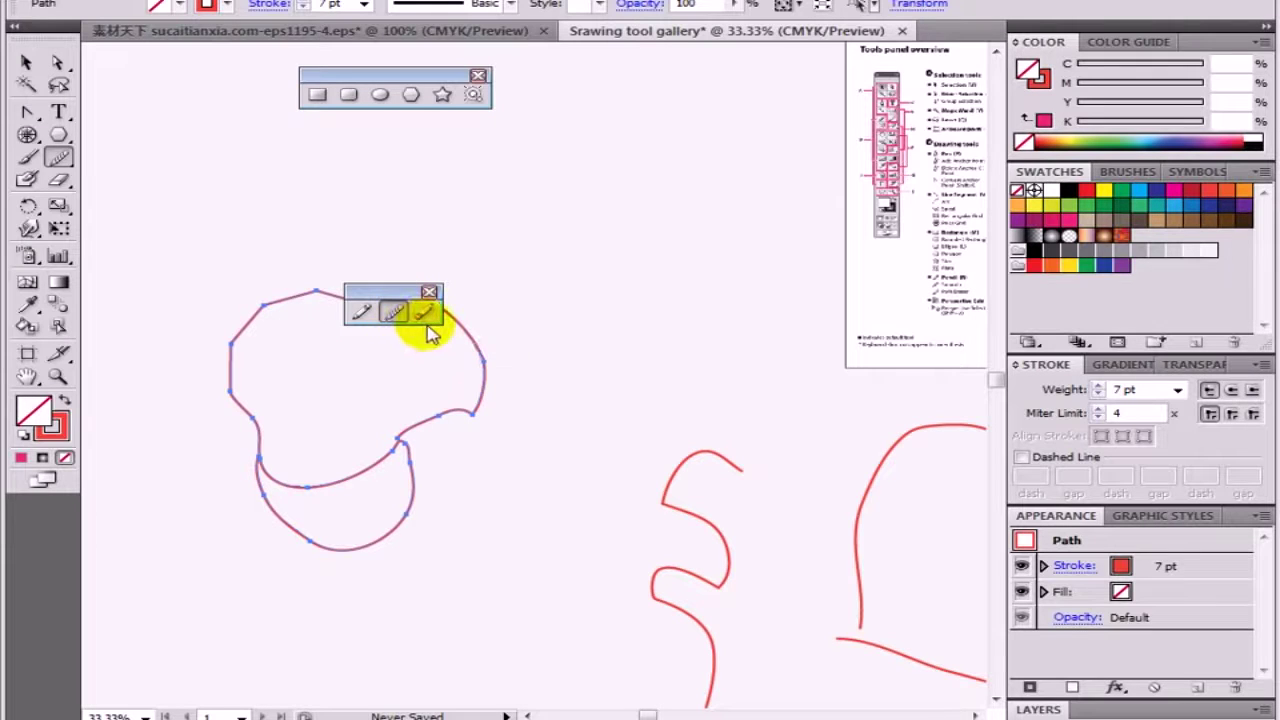
{"action": "left_click", "coordinate": [362, 313]}
{"action": "mouse_move", "coordinate": [590, 292]}
{"action": "left_mouse_down"}
{"action": "mouse_move", "coordinate": [505, 372]}
{"action": "mouse_move", "coordinate": [555, 356]}
{"action": "left_mouse_up"}
{"action": "left_click_drag", "start_coordinate": [367, 337], "coordinate": [457, 294]}
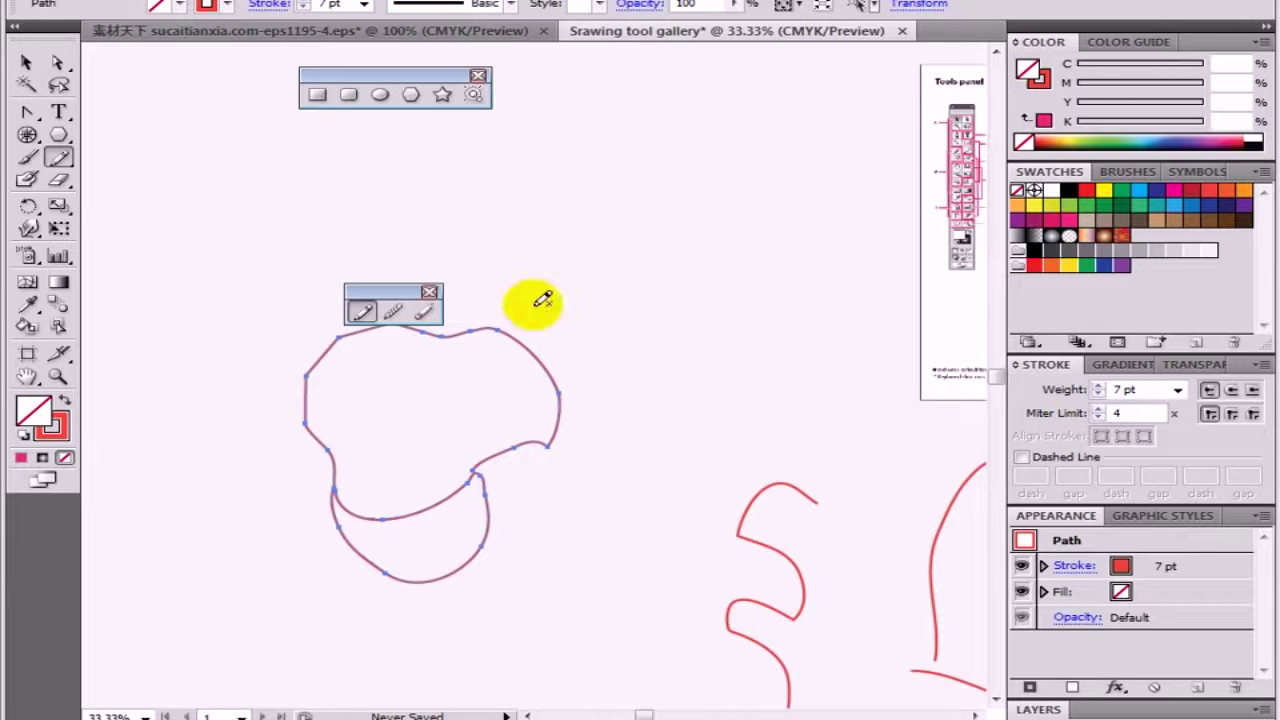
{"action": "mouse_move", "coordinate": [545, 295]}
{"action": "left_mouse_down"}
{"action": "mouse_move", "coordinate": [620, 222]}
{"action": "mouse_move", "coordinate": [674, 126]}
{"action": "mouse_move", "coordinate": [741, 106]}
{"action": "mouse_move", "coordinate": [737, 77]}
{"action": "mouse_move", "coordinate": [818, 76]}
{"action": "left_mouse_up"}
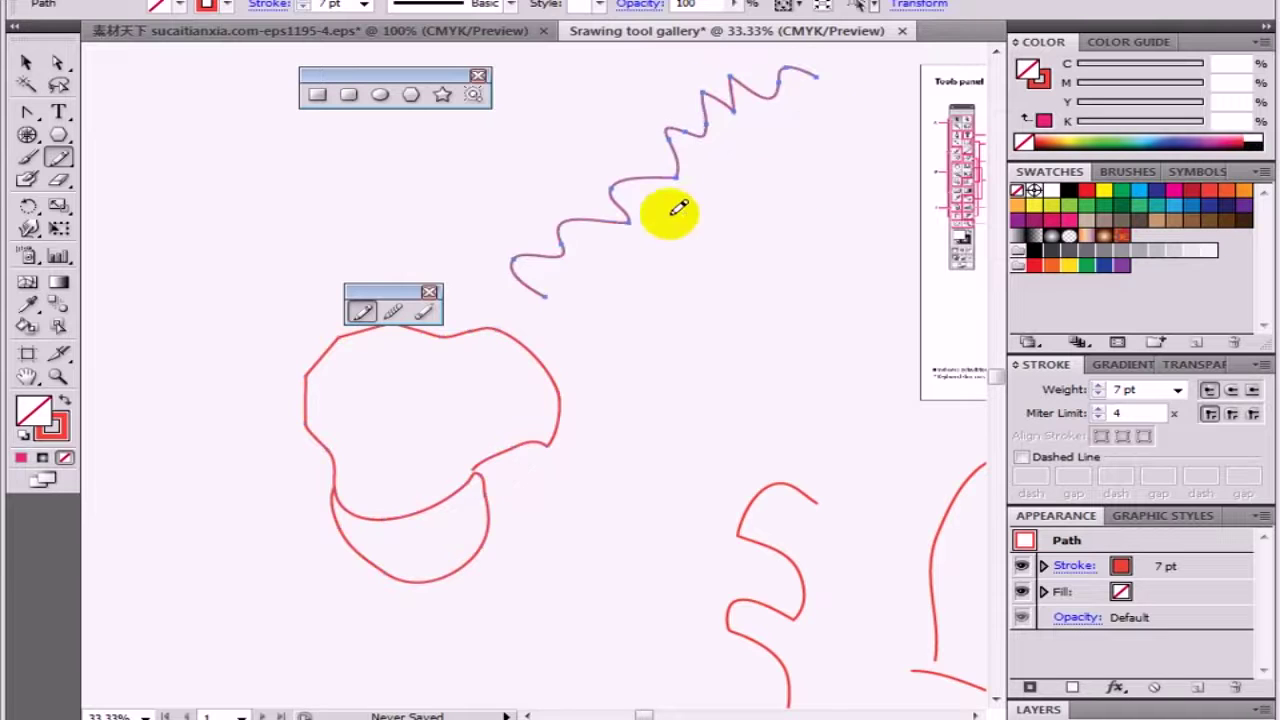
Step: Smooth the zigzag along its full length and soften its upper peaks
{"action": "left_click", "coordinate": [395, 314]}
{"action": "mouse_move", "coordinate": [525, 290]}
{"action": "left_mouse_down"}
{"action": "mouse_move", "coordinate": [800, 57]}
{"action": "mouse_move", "coordinate": [848, 71]}
{"action": "mouse_move", "coordinate": [839, 66]}
{"action": "left_mouse_up"}
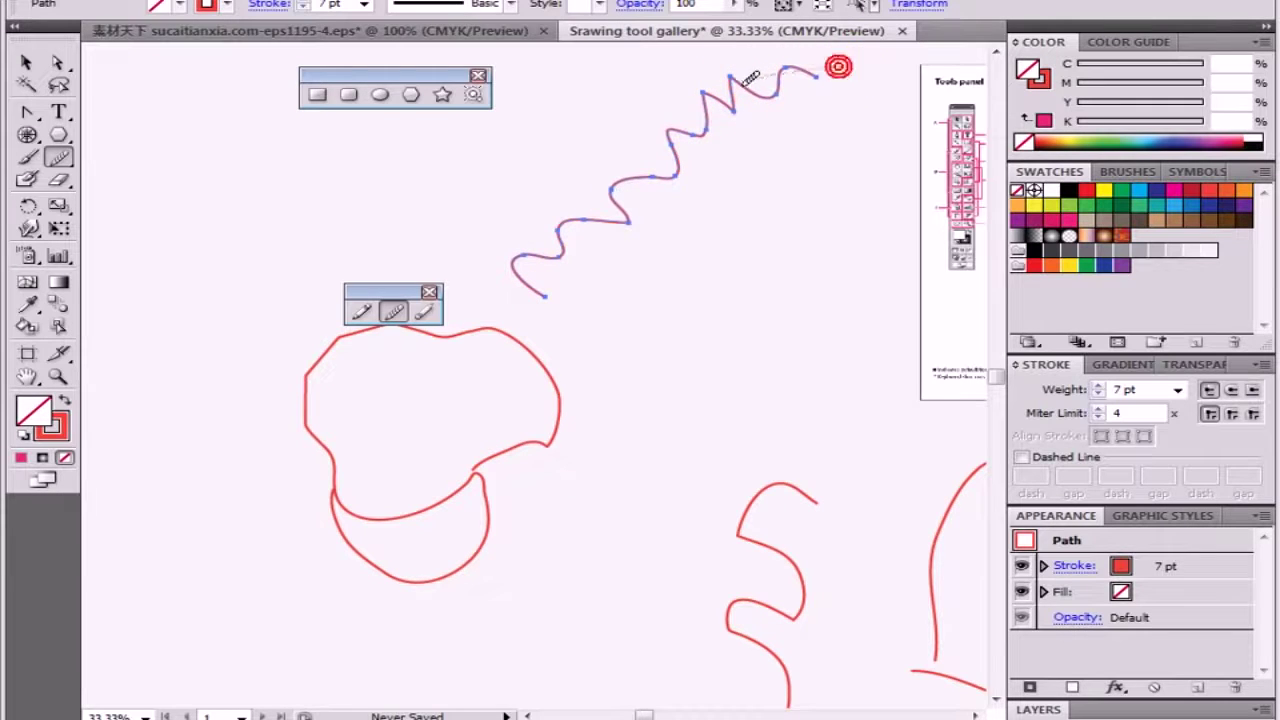
{"action": "left_click_drag", "start_coordinate": [748, 78], "coordinate": [490, 297]}
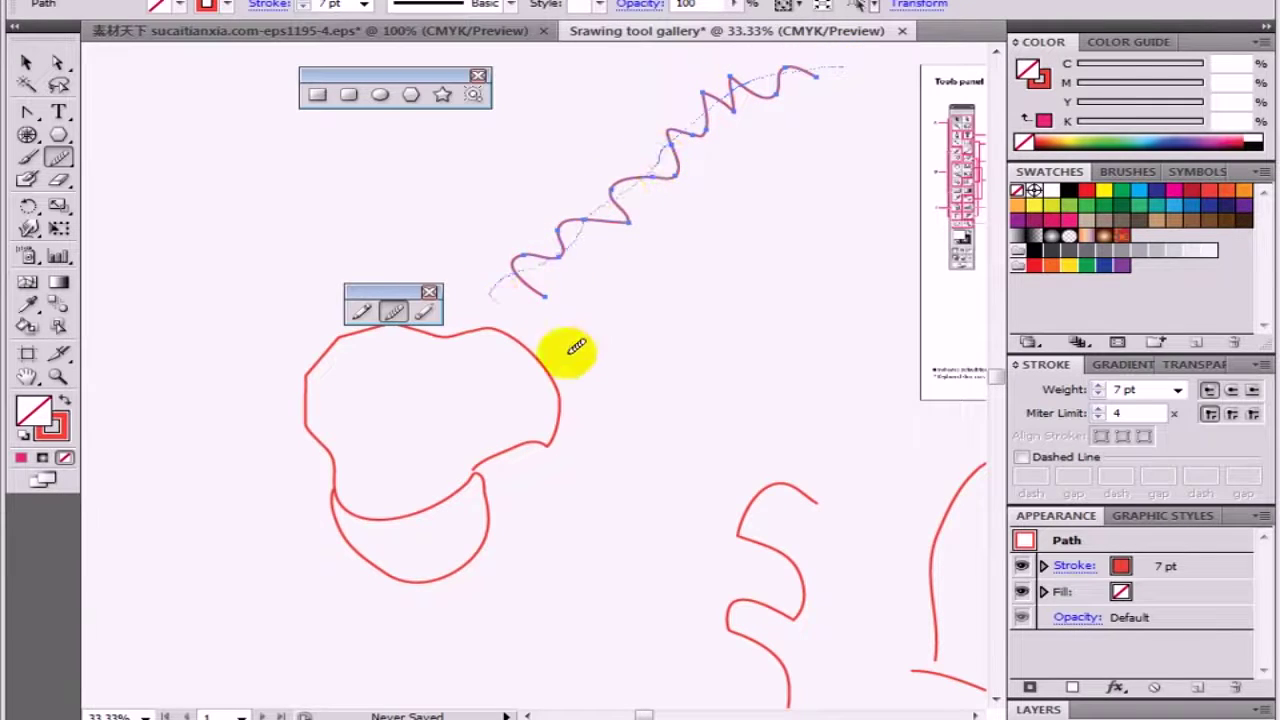
{"action": "mouse_move", "coordinate": [849, 43]}
{"action": "left_mouse_down"}
{"action": "mouse_move", "coordinate": [648, 168]}
{"action": "mouse_move", "coordinate": [580, 249]}
{"action": "mouse_move", "coordinate": [529, 277]}
{"action": "mouse_move", "coordinate": [594, 257]}
{"action": "mouse_move", "coordinate": [607, 240]}
{"action": "mouse_move", "coordinate": [583, 243]}
{"action": "mouse_move", "coordinate": [626, 183]}
{"action": "left_mouse_up"}
{"action": "left_click_drag", "start_coordinate": [814, 51], "coordinate": [816, 55]}
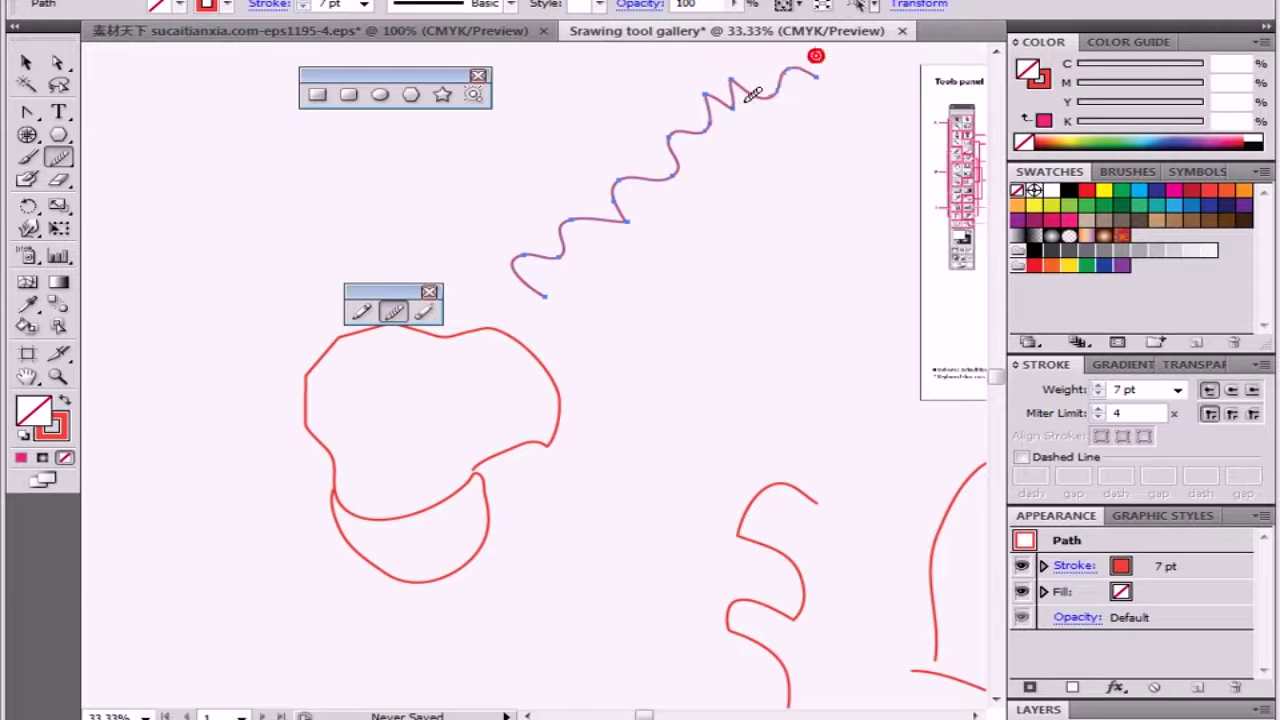
{"action": "left_click_drag", "start_coordinate": [714, 80], "coordinate": [720, 82]}
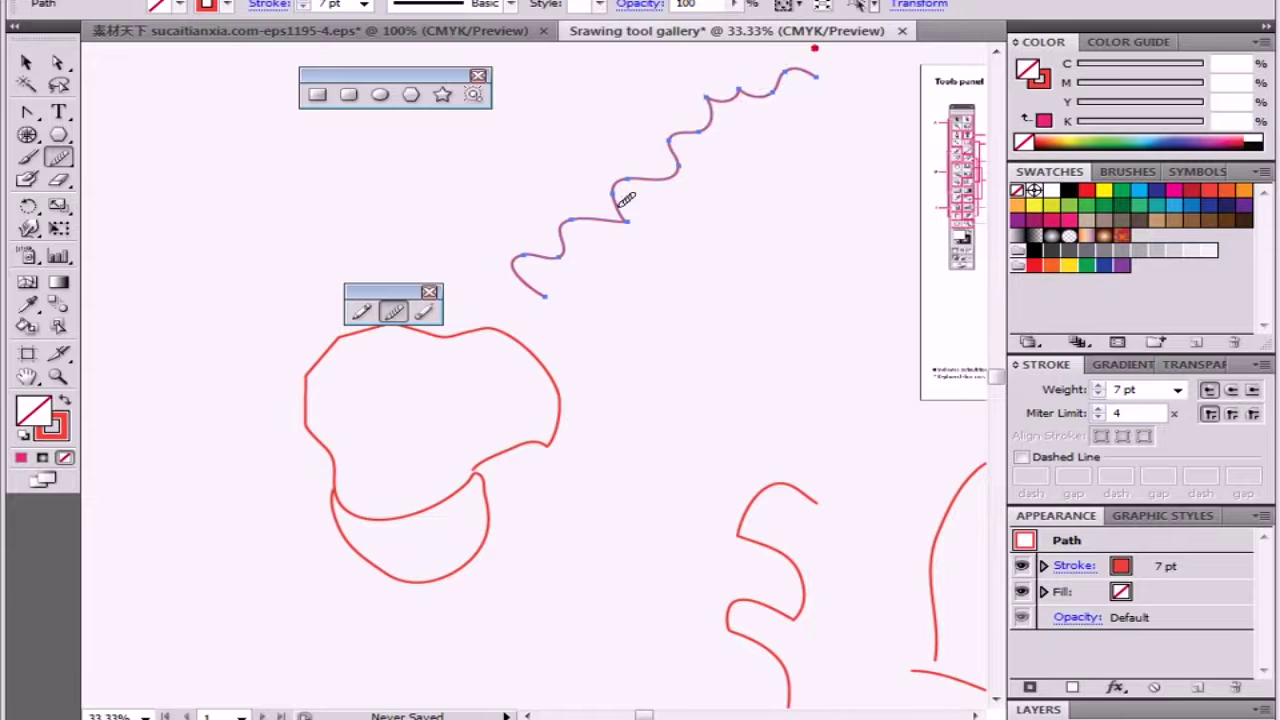
{"action": "mouse_move", "coordinate": [617, 205]}
{"action": "left_mouse_down"}
{"action": "mouse_move", "coordinate": [769, 56]}
{"action": "mouse_move", "coordinate": [608, 82]}
{"action": "left_mouse_up"}
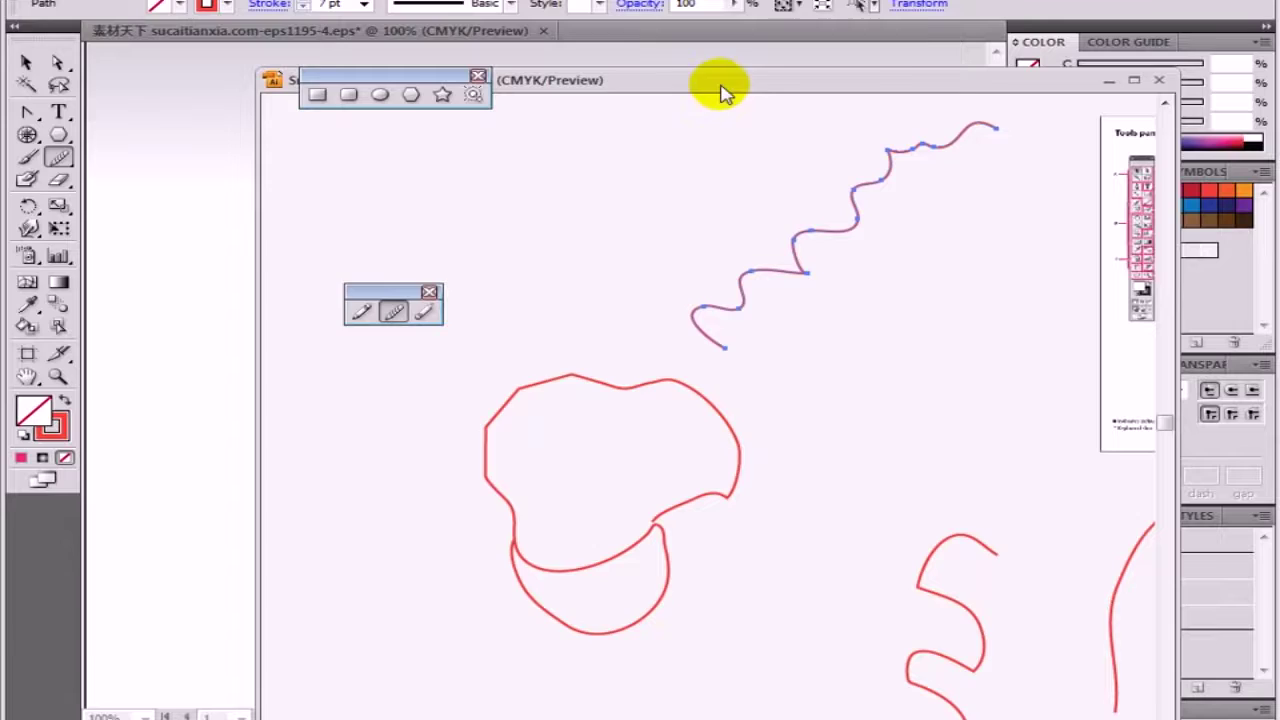
Step: Re-dock the document window and smooth the wave's upper, middle and lower stretches
{"action": "double_click", "coordinate": [720, 88]}
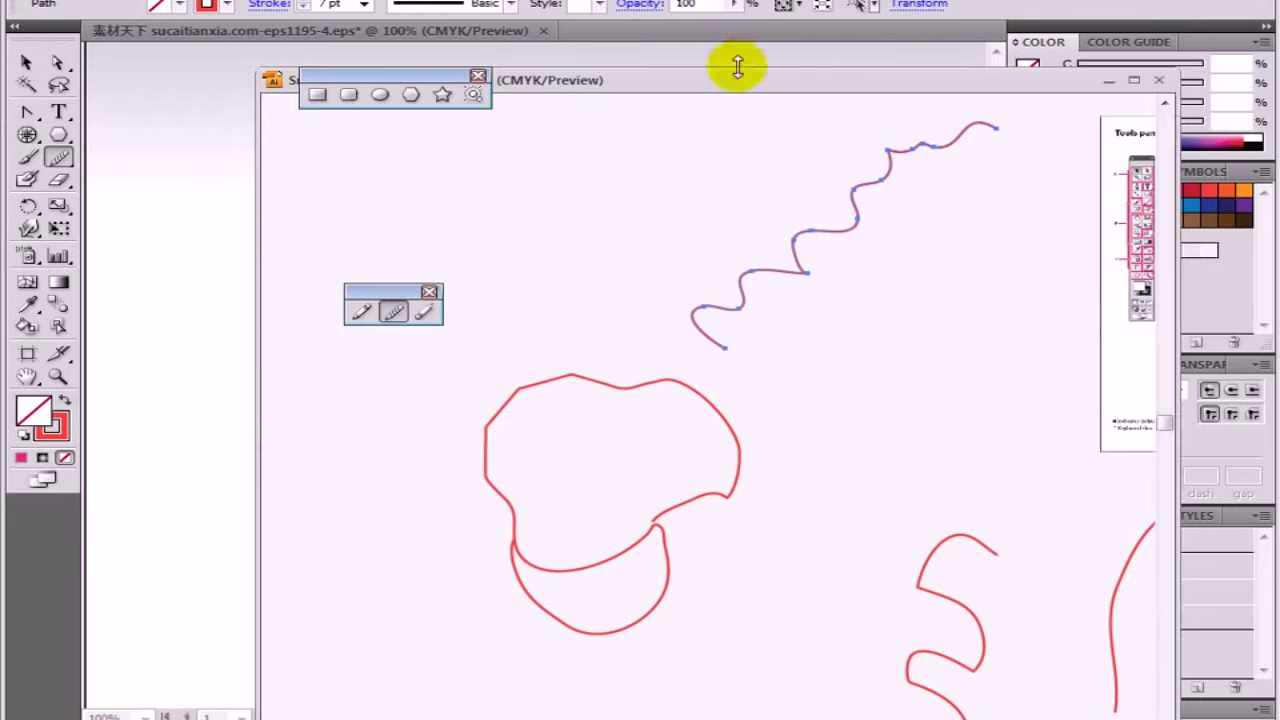
{"action": "left_click_drag", "start_coordinate": [737, 60], "coordinate": [680, 40]}
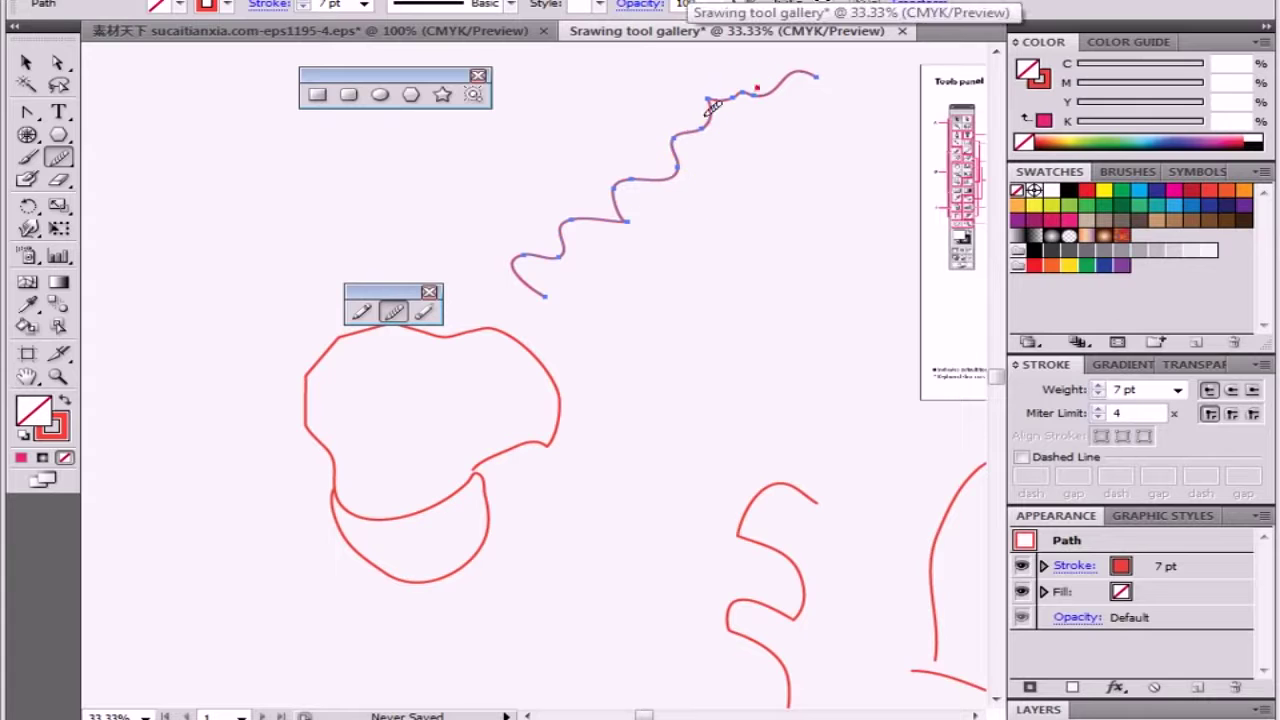
{"action": "left_click_drag", "start_coordinate": [746, 103], "coordinate": [594, 198]}
{"action": "mouse_move", "coordinate": [703, 134]}
{"action": "left_mouse_down"}
{"action": "mouse_move", "coordinate": [679, 174]}
{"action": "mouse_move", "coordinate": [604, 184]}
{"action": "left_mouse_up"}
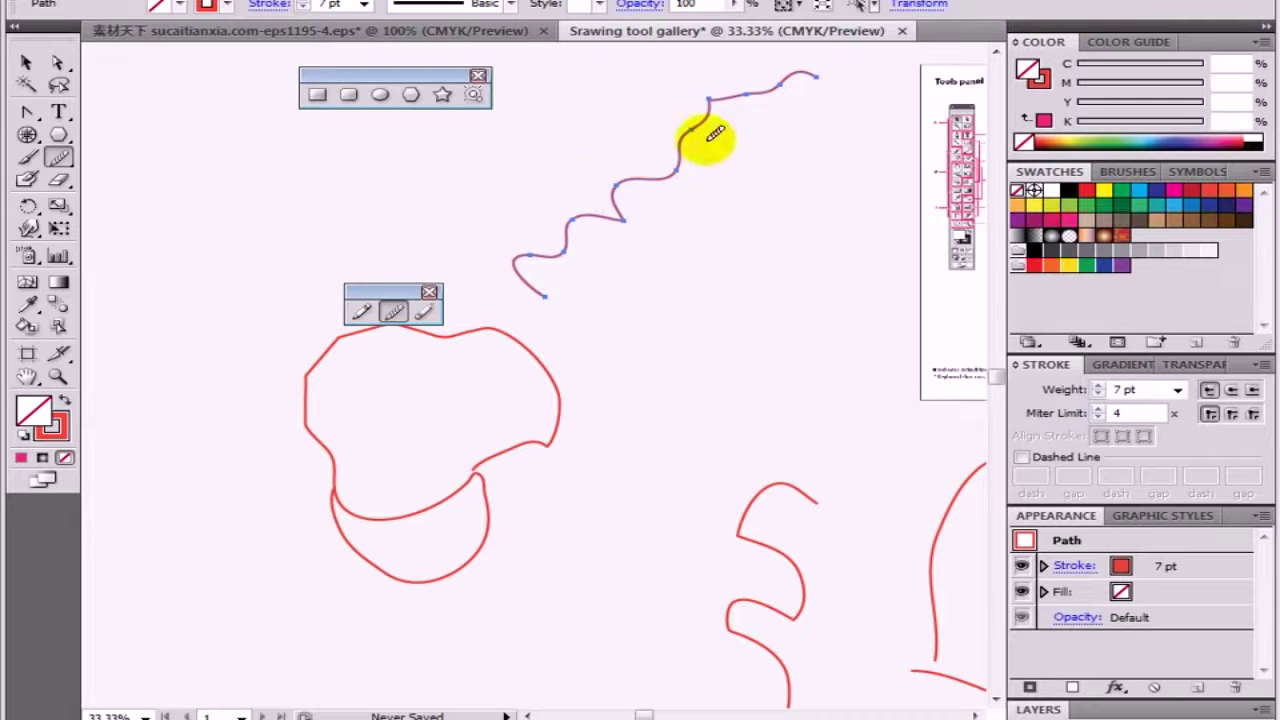
{"action": "left_click_drag", "start_coordinate": [700, 129], "coordinate": [646, 159]}
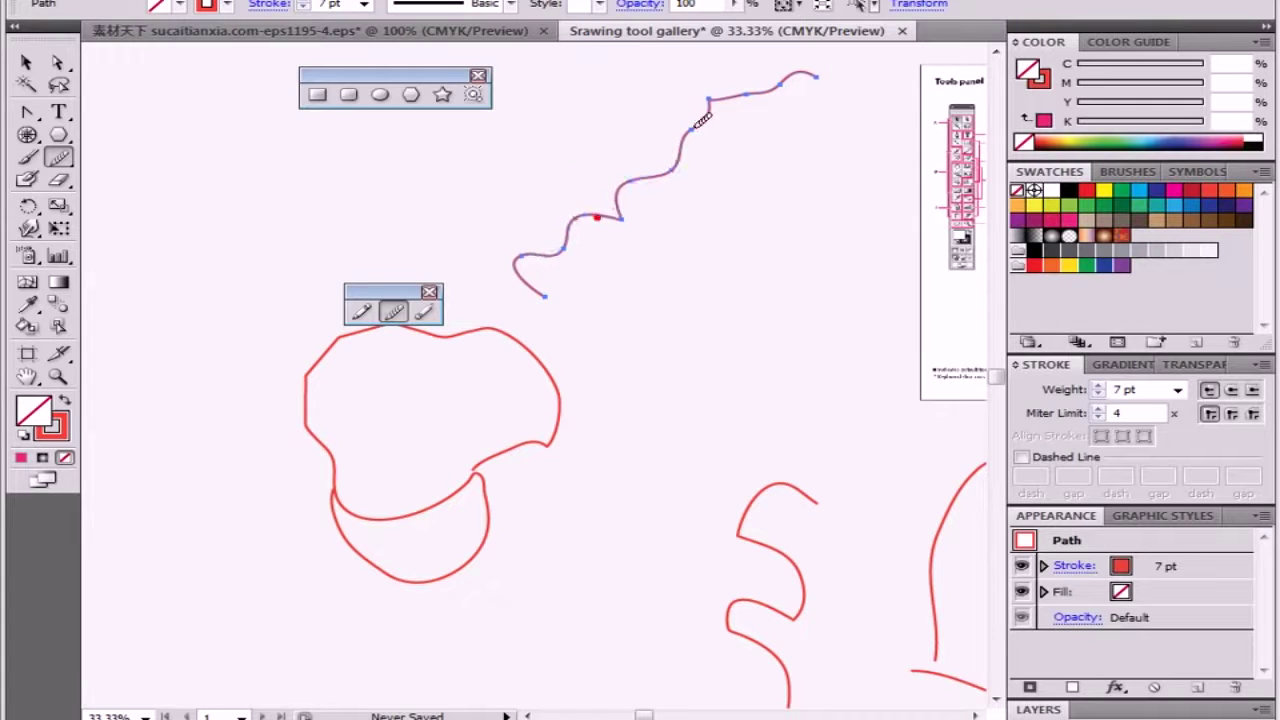
{"action": "left_click_drag", "start_coordinate": [555, 243], "coordinate": [603, 210]}
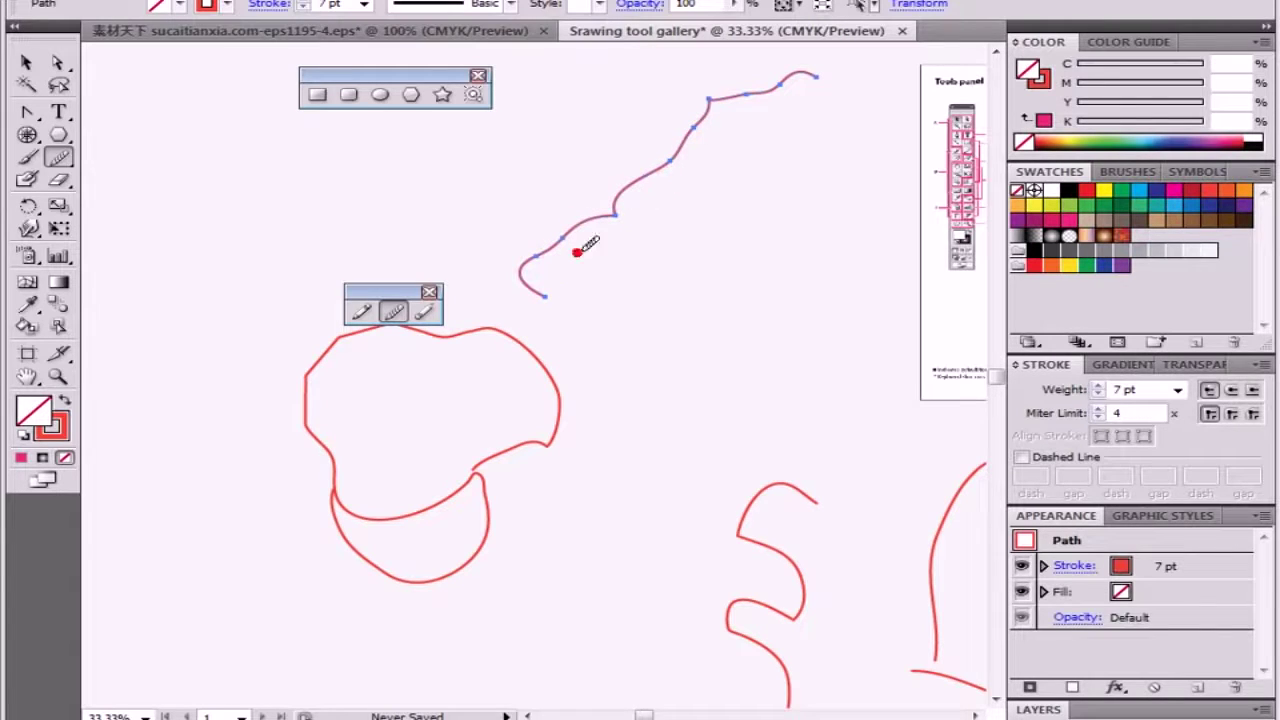
{"action": "left_click_drag", "start_coordinate": [608, 208], "coordinate": [495, 252]}
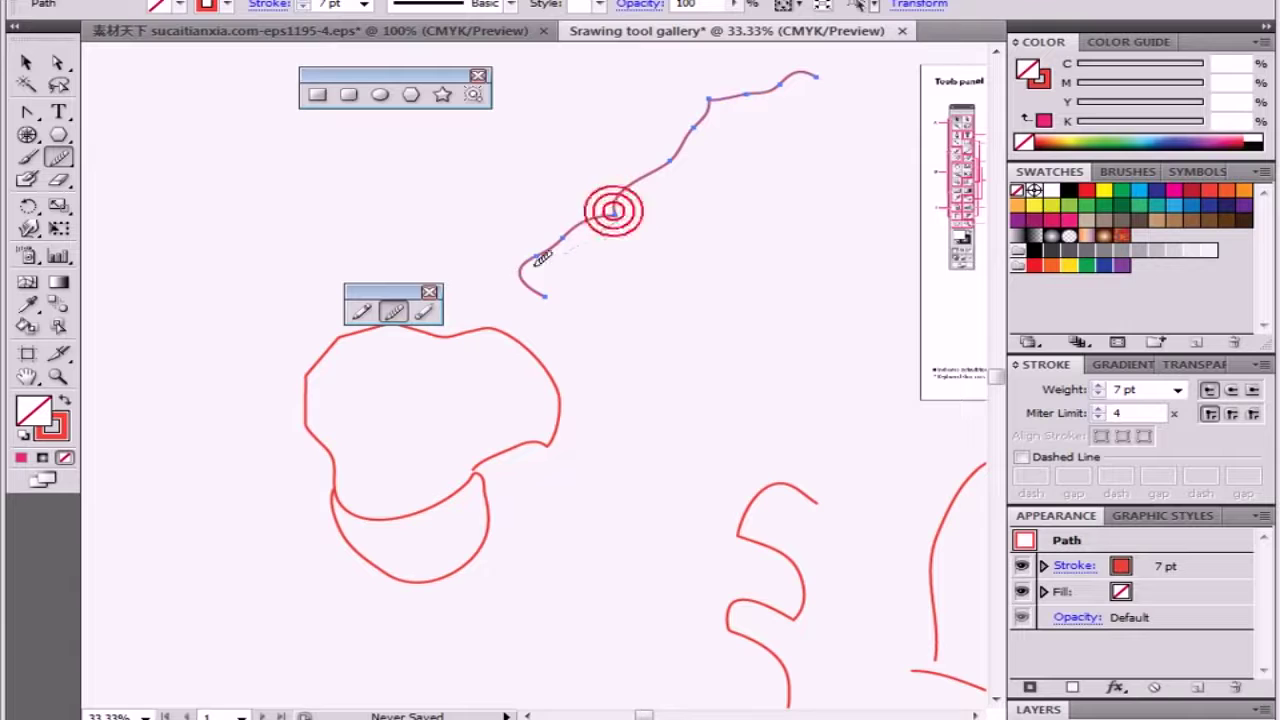
{"action": "left_click_drag", "start_coordinate": [686, 200], "coordinate": [651, 194]}
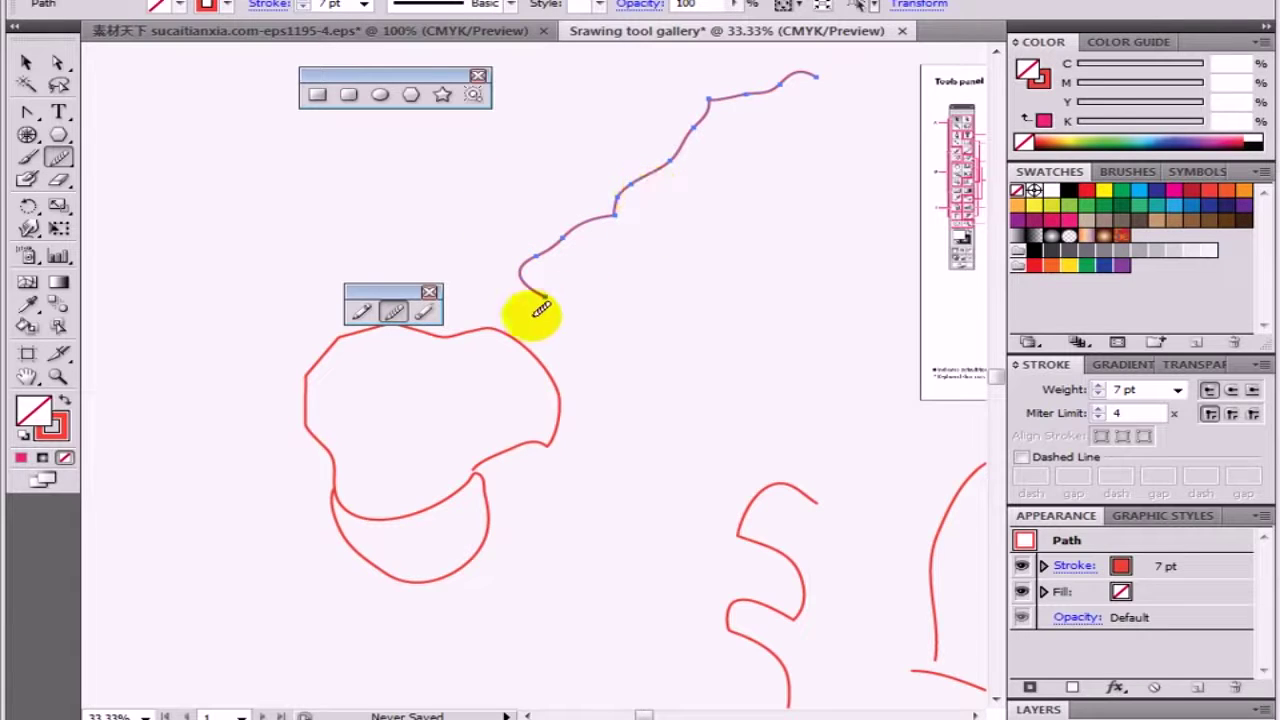
Step: Erase the wave's hooked end and lower tail up to its middle with the Path Eraser
{"action": "left_click", "coordinate": [425, 313]}
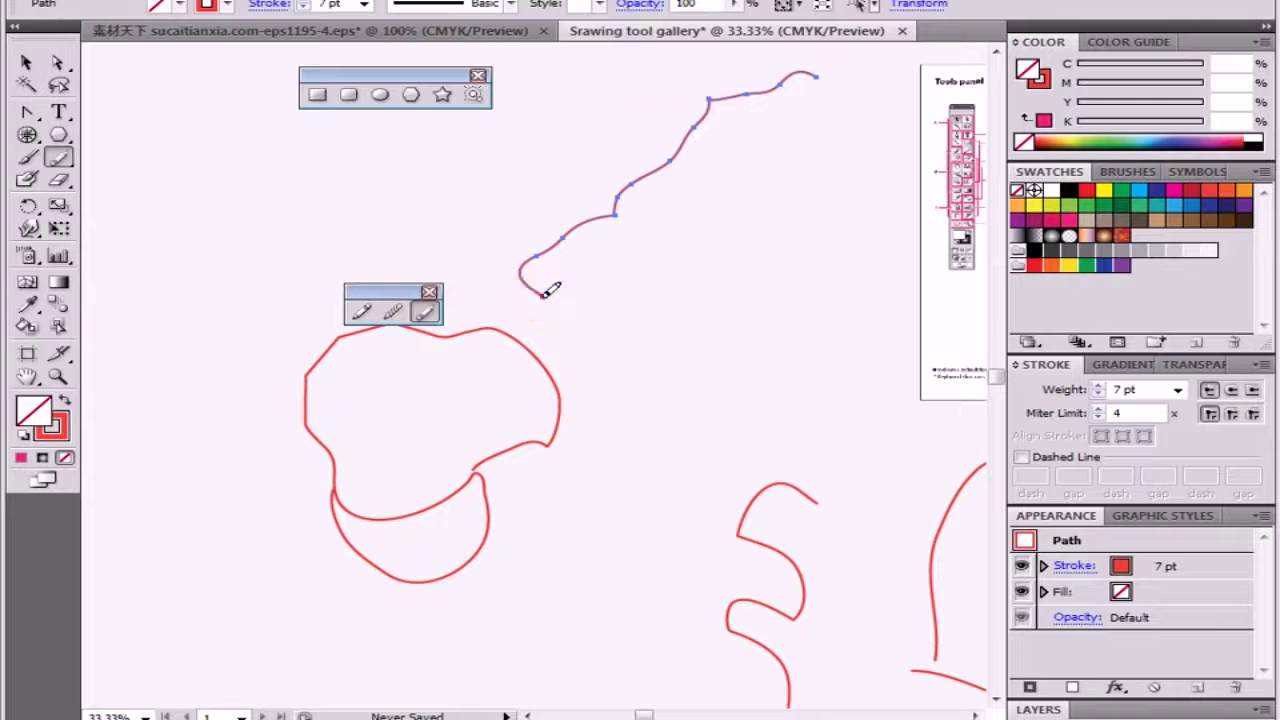
{"action": "mouse_move", "coordinate": [549, 286]}
{"action": "left_mouse_down"}
{"action": "mouse_move", "coordinate": [540, 257]}
{"action": "mouse_move", "coordinate": [614, 286]}
{"action": "left_mouse_up"}
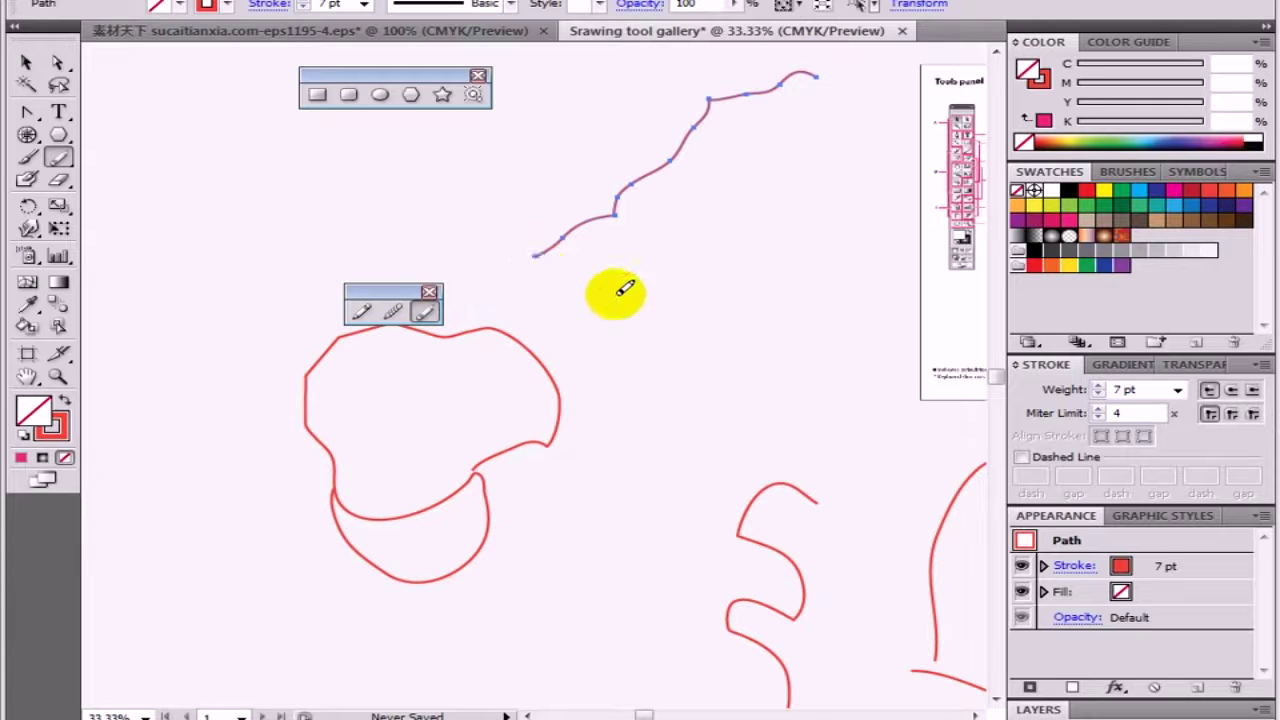
{"action": "mouse_move", "coordinate": [561, 238]}
{"action": "left_mouse_down"}
{"action": "mouse_move", "coordinate": [615, 222]}
{"action": "mouse_move", "coordinate": [692, 157]}
{"action": "left_mouse_up"}
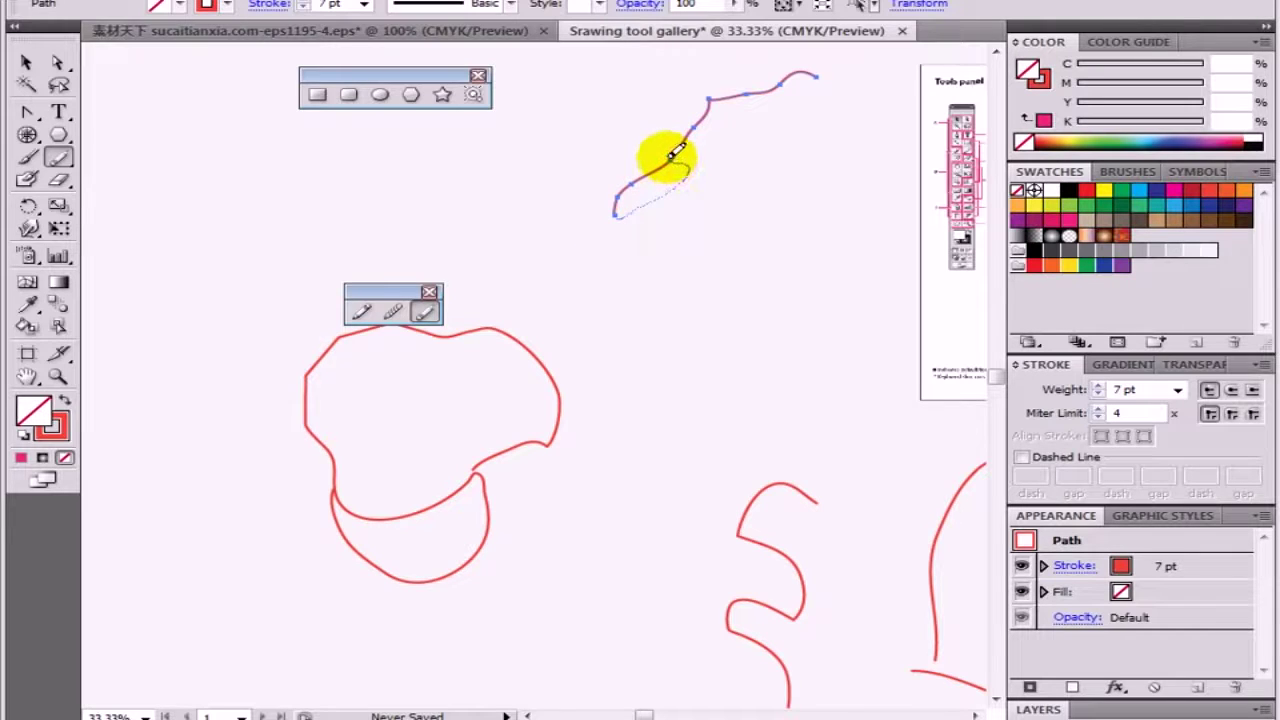
{"action": "left_click_drag", "start_coordinate": [676, 150], "coordinate": [674, 160]}
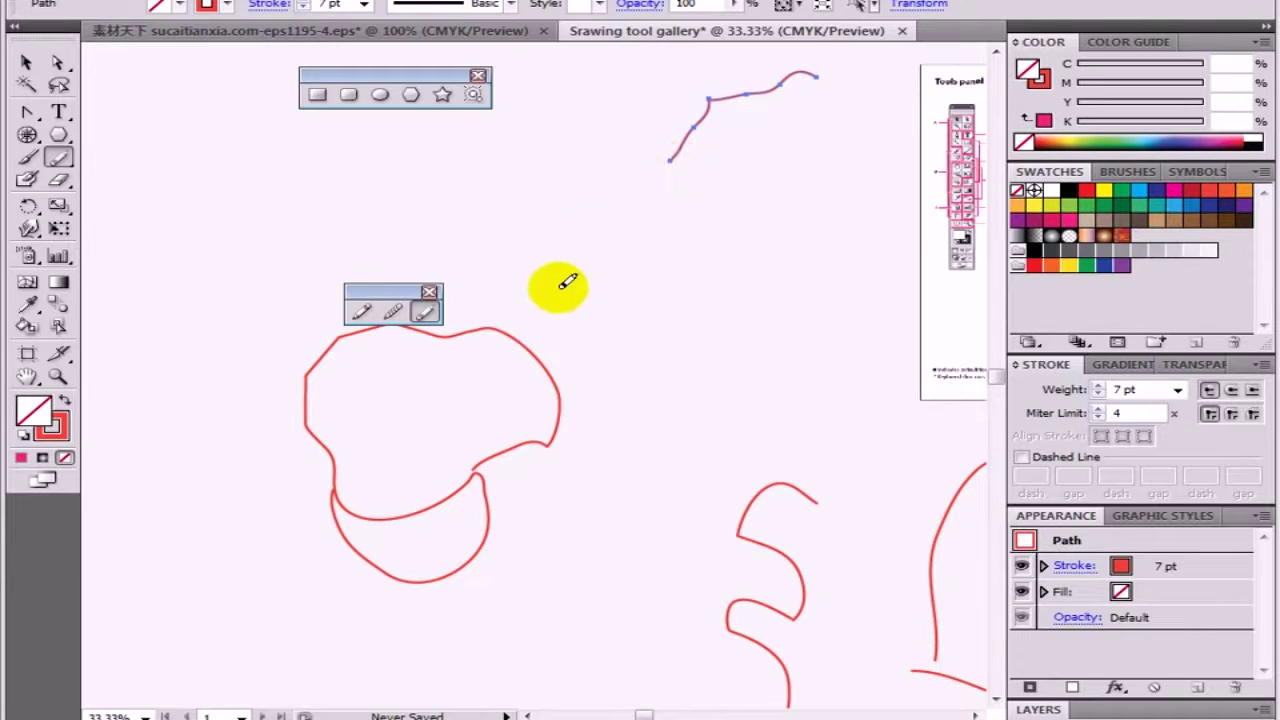
Step: Draw a small octagon above the blob and erase its right and lower-left edges, leaving a top arc
{"action": "left_click", "coordinate": [411, 94]}
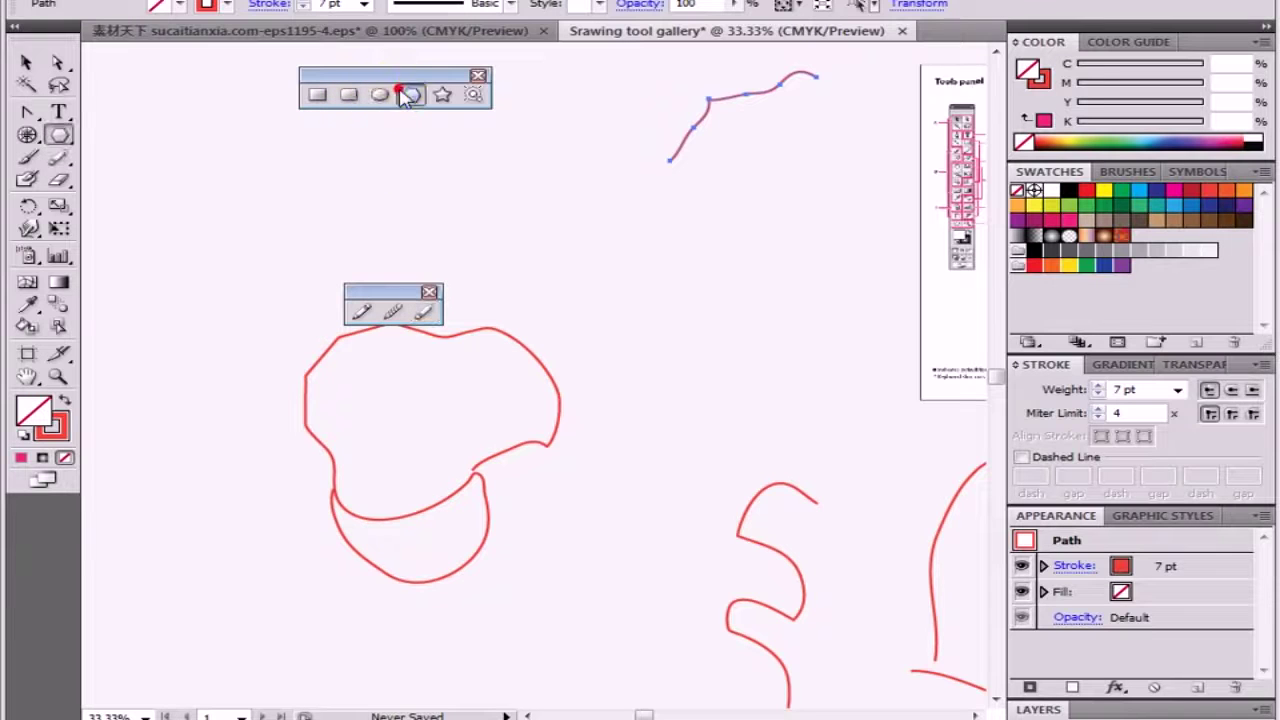
{"action": "left_click_drag", "start_coordinate": [556, 213], "coordinate": [674, 260]}
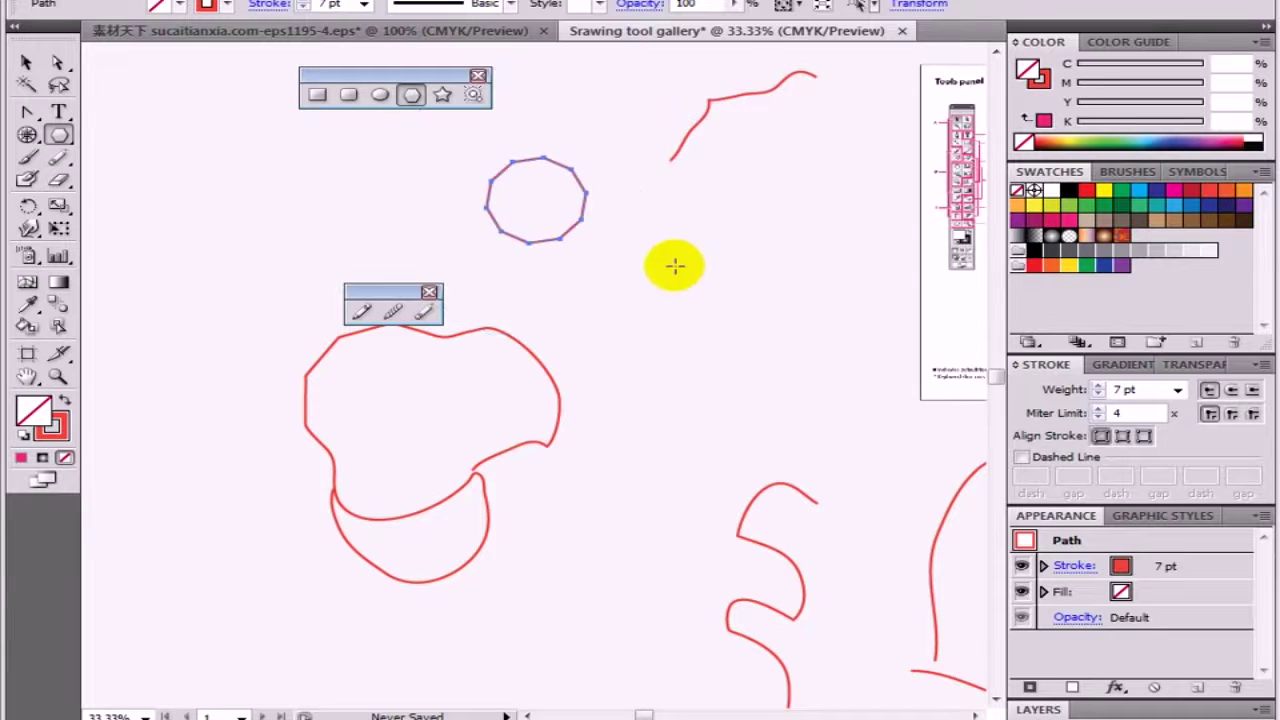
{"action": "left_click", "coordinate": [424, 313]}
{"action": "mouse_move", "coordinate": [529, 244]}
{"action": "left_mouse_down"}
{"action": "mouse_move", "coordinate": [553, 224]}
{"action": "mouse_move", "coordinate": [551, 271]}
{"action": "mouse_move", "coordinate": [585, 195]}
{"action": "mouse_move", "coordinate": [511, 277]}
{"action": "left_mouse_up"}
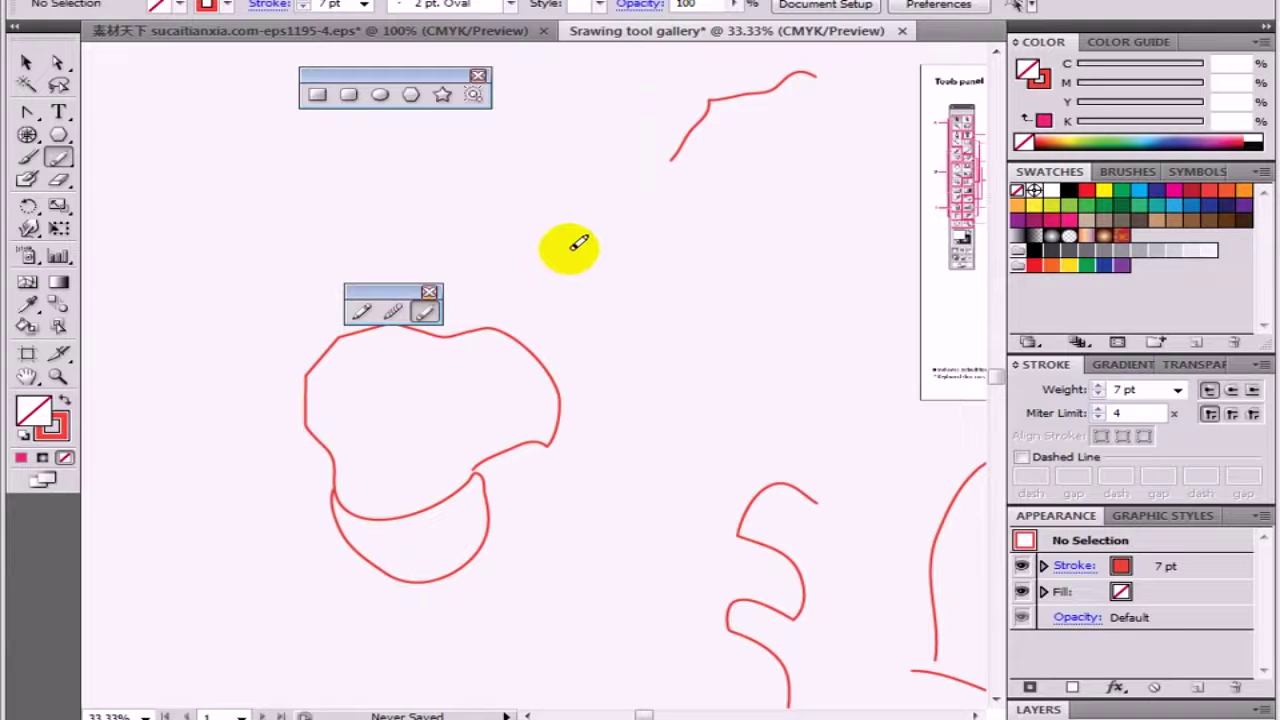
{"action": "key", "text": "ctrl+z"}
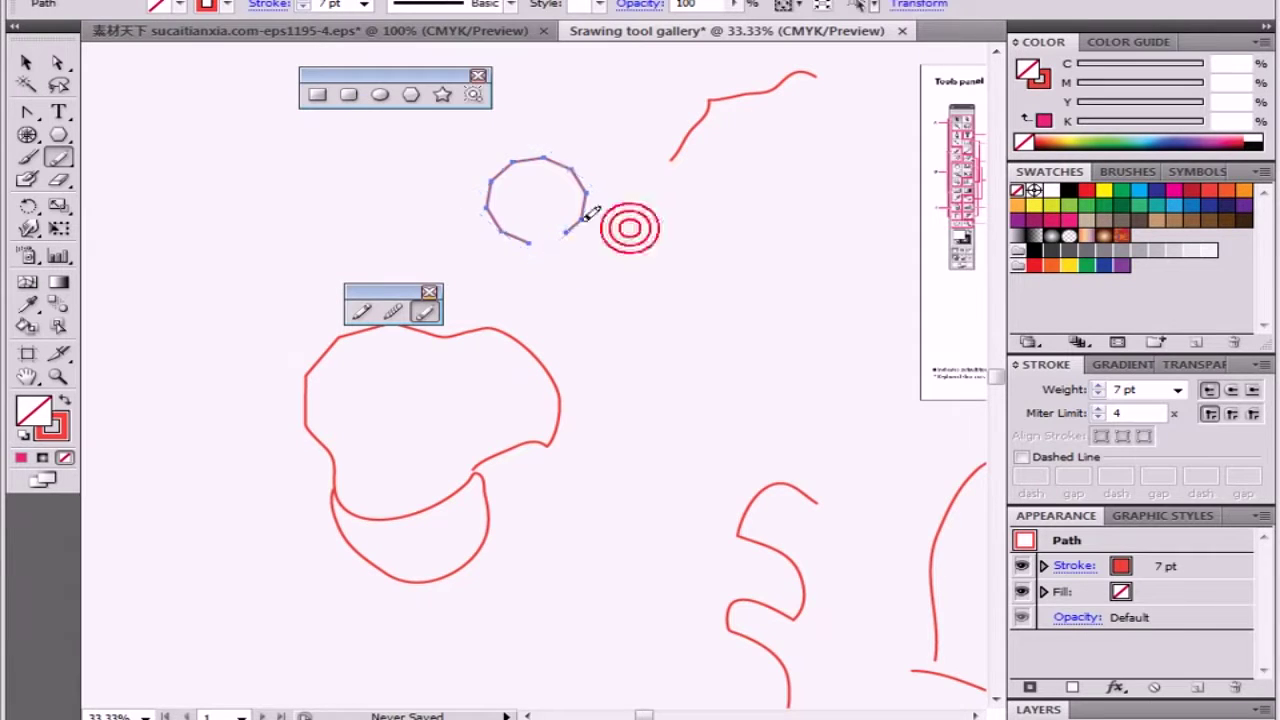
{"action": "mouse_move", "coordinate": [626, 220]}
{"action": "left_mouse_down"}
{"action": "mouse_move", "coordinate": [592, 195]}
{"action": "mouse_move", "coordinate": [598, 214]}
{"action": "mouse_move", "coordinate": [541, 239]}
{"action": "mouse_move", "coordinate": [512, 222]}
{"action": "left_mouse_up"}
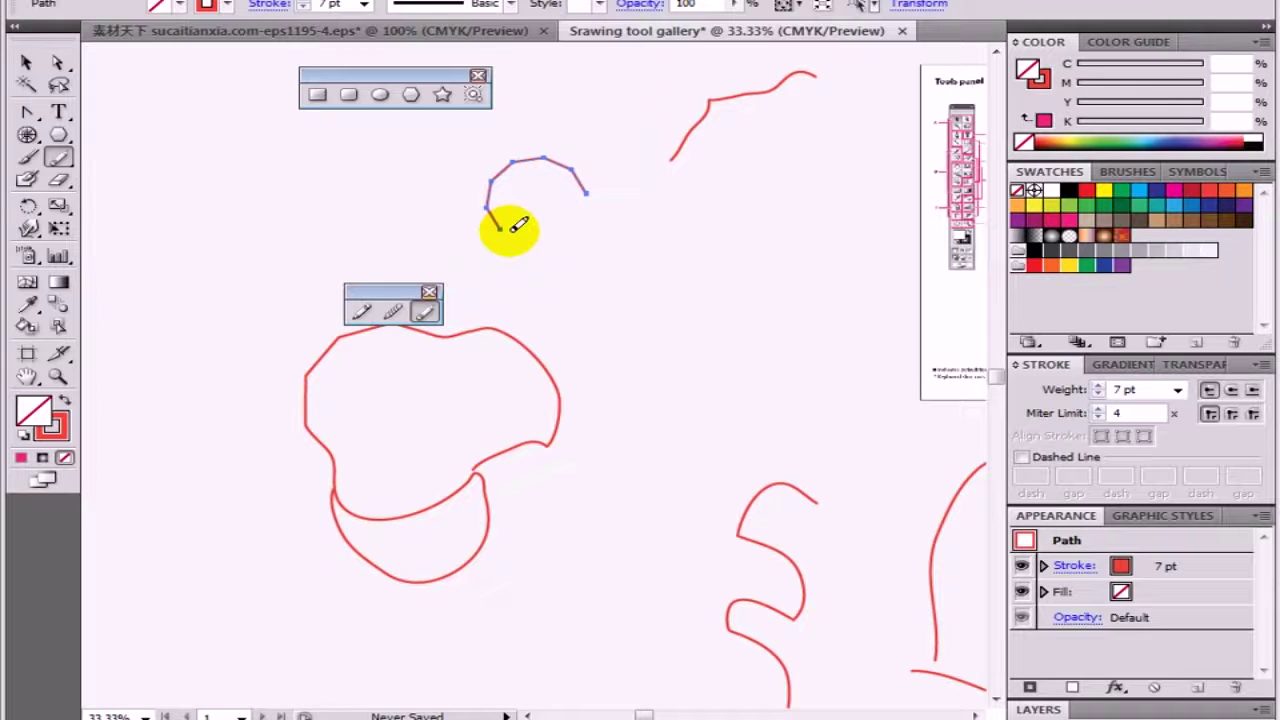
{"action": "mouse_move", "coordinate": [503, 222]}
{"action": "left_mouse_down"}
{"action": "mouse_move", "coordinate": [492, 208]}
{"action": "mouse_move", "coordinate": [512, 199]}
{"action": "mouse_move", "coordinate": [489, 197]}
{"action": "mouse_move", "coordinate": [528, 209]}
{"action": "mouse_move", "coordinate": [607, 372]}
{"action": "left_mouse_up"}
{"action": "left_click", "coordinate": [500, 223]}
Step: Zoom out, then zoom in on the Tools panel overview page and pan to frame it
{"action": "key", "text": "ctrl+minus"}
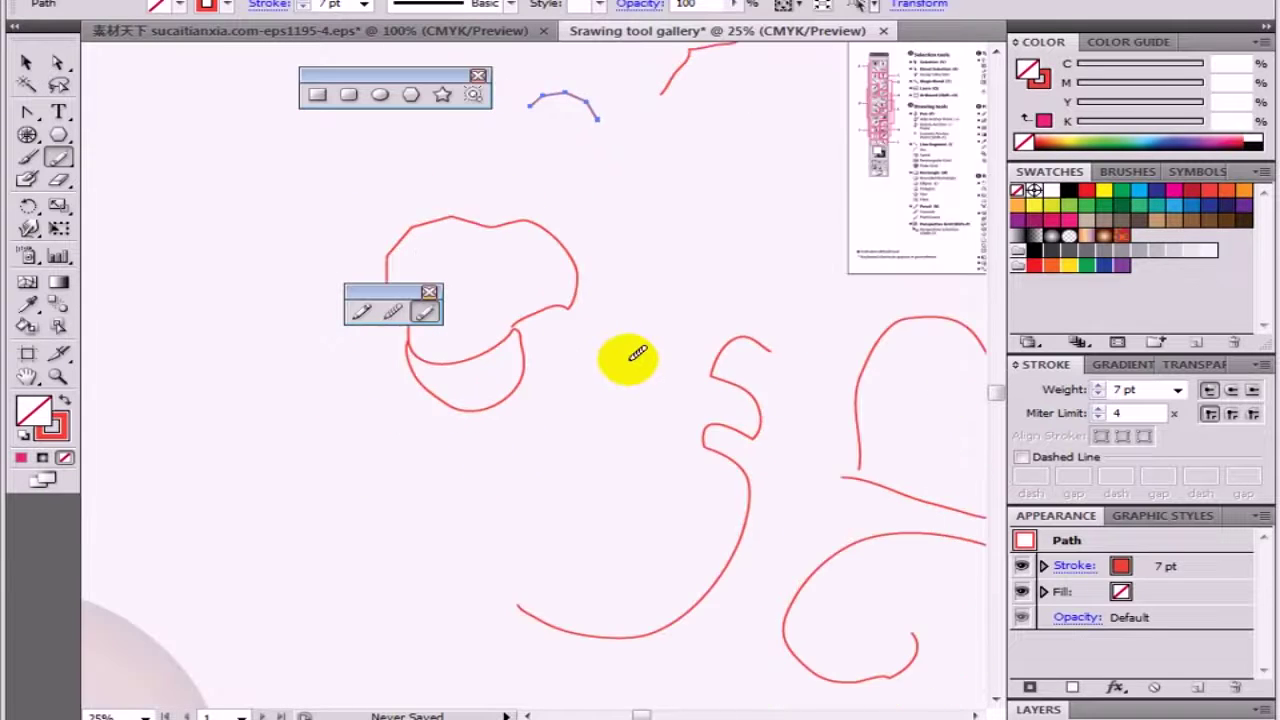
{"action": "key", "text": "ctrl+minus"}
{"action": "left_click_drag", "start_coordinate": [840, 366], "coordinate": [569, 472]}
{"action": "mouse_move", "coordinate": [455, 230]}
{"action": "left_mouse_down"}
{"action": "mouse_move", "coordinate": [680, 417]}
{"action": "mouse_move", "coordinate": [571, 447]}
{"action": "left_mouse_up"}
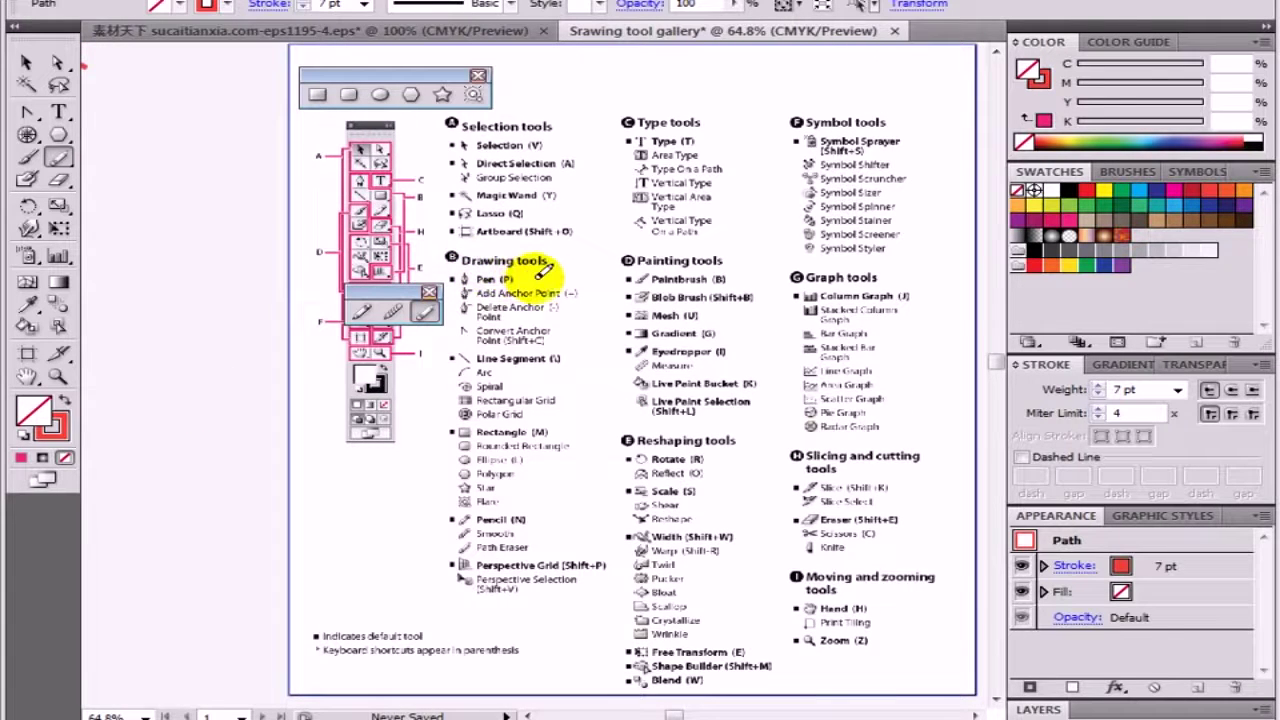
{"action": "left_click_drag", "start_coordinate": [513, 389], "coordinate": [533, 391]}
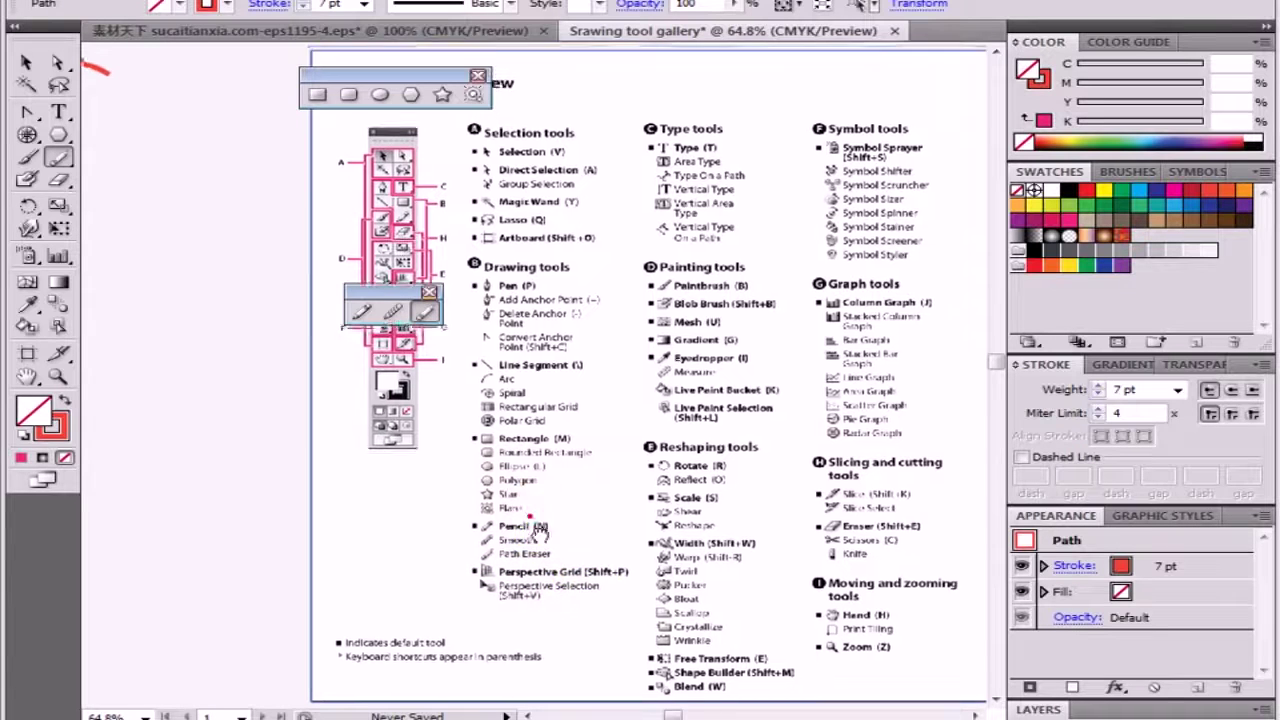
{"action": "left_click_drag", "start_coordinate": [519, 492], "coordinate": [545, 535]}
{"action": "mouse_move", "coordinate": [461, 505]}
{"action": "left_mouse_down"}
{"action": "mouse_move", "coordinate": [346, 380]}
{"action": "mouse_move", "coordinate": [548, 300]}
{"action": "left_mouse_up"}
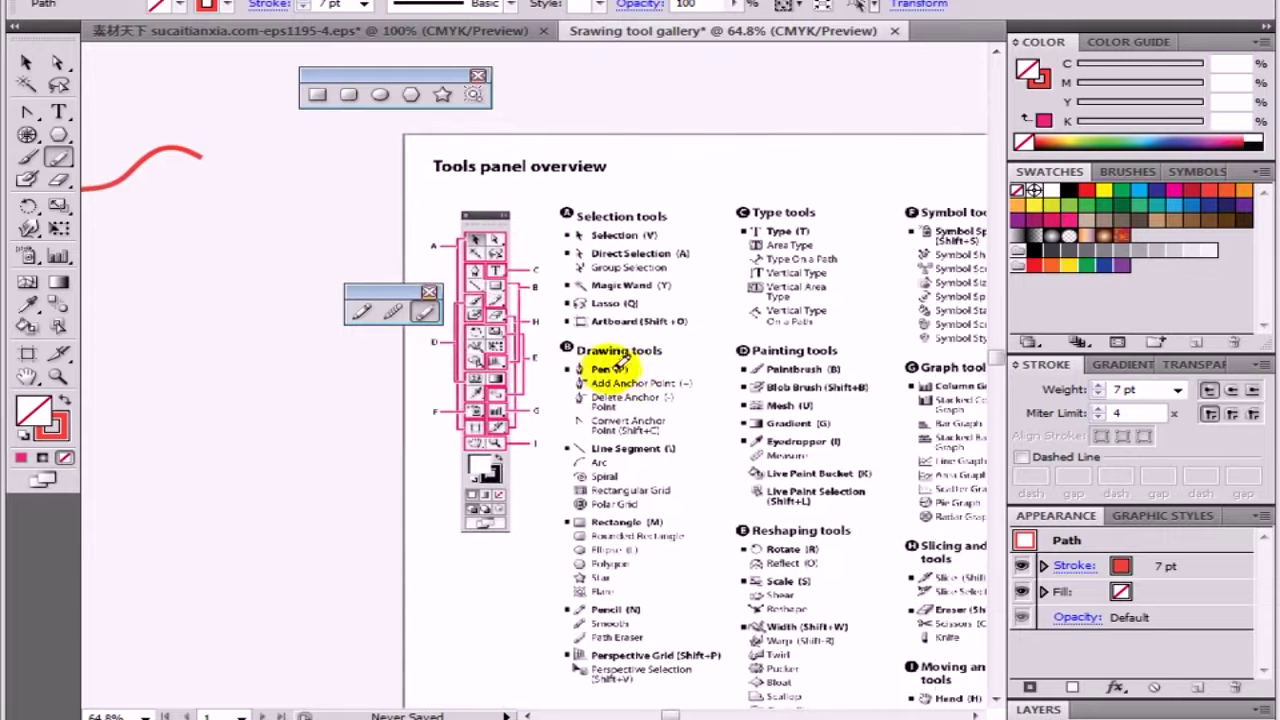
{"action": "left_click_drag", "start_coordinate": [603, 371], "coordinate": [711, 336]}
{"action": "mouse_move", "coordinate": [469, 366]}
{"action": "left_mouse_down"}
{"action": "mouse_move", "coordinate": [466, 334]}
{"action": "mouse_move", "coordinate": [500, 354]}
{"action": "left_mouse_up"}
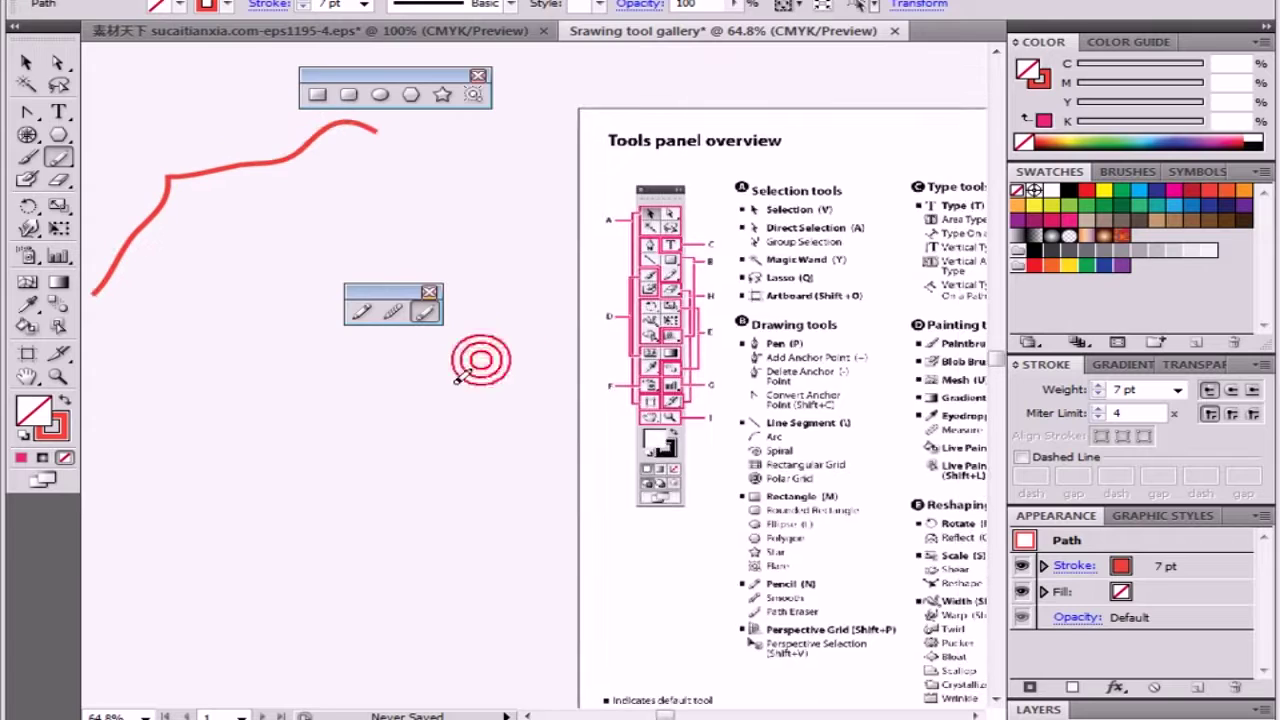